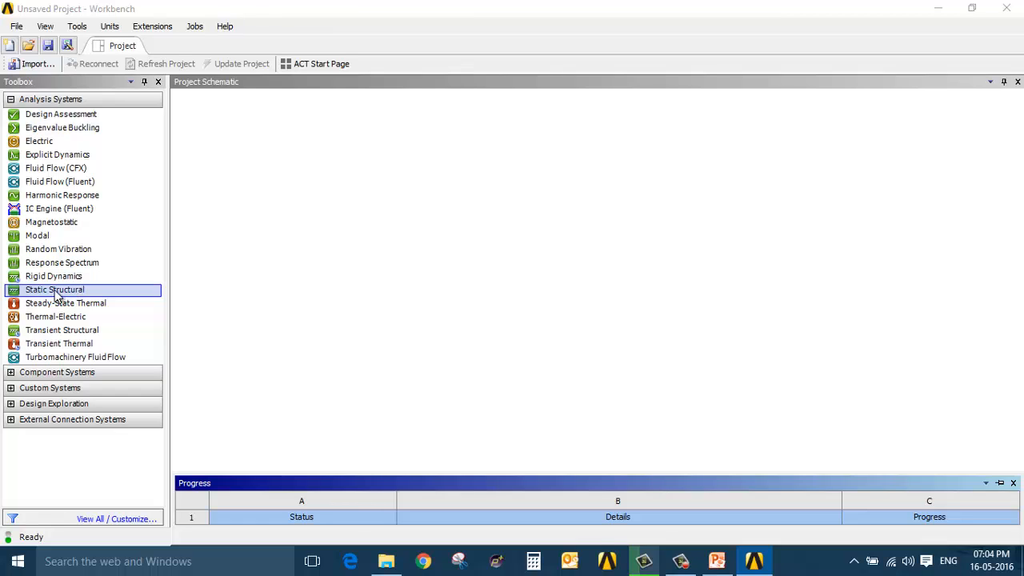
{"action": "left_click_drag", "start_coordinate": [56, 296], "coordinate": [254, 160]}
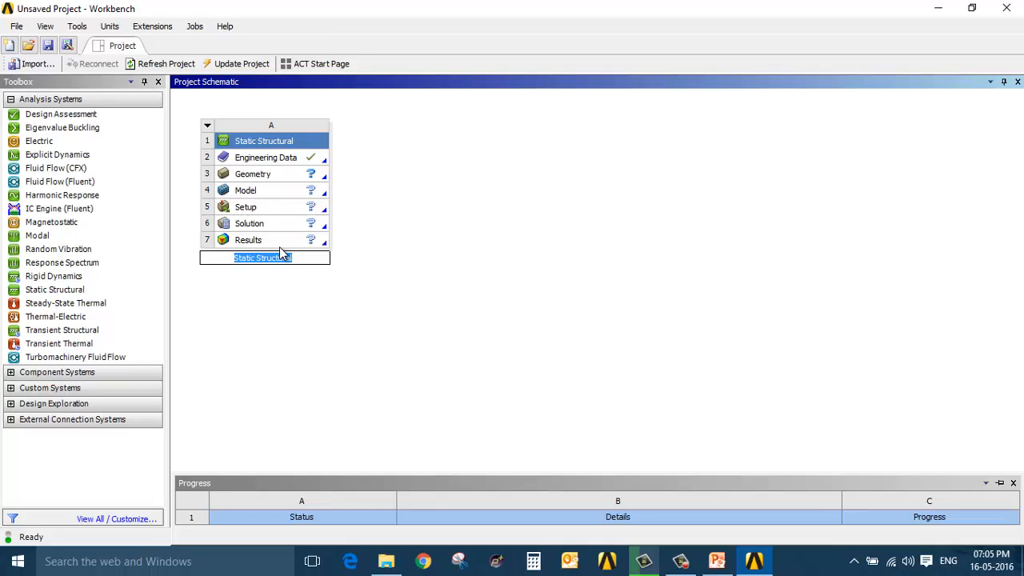
{"action": "left_click", "coordinate": [208, 128]}
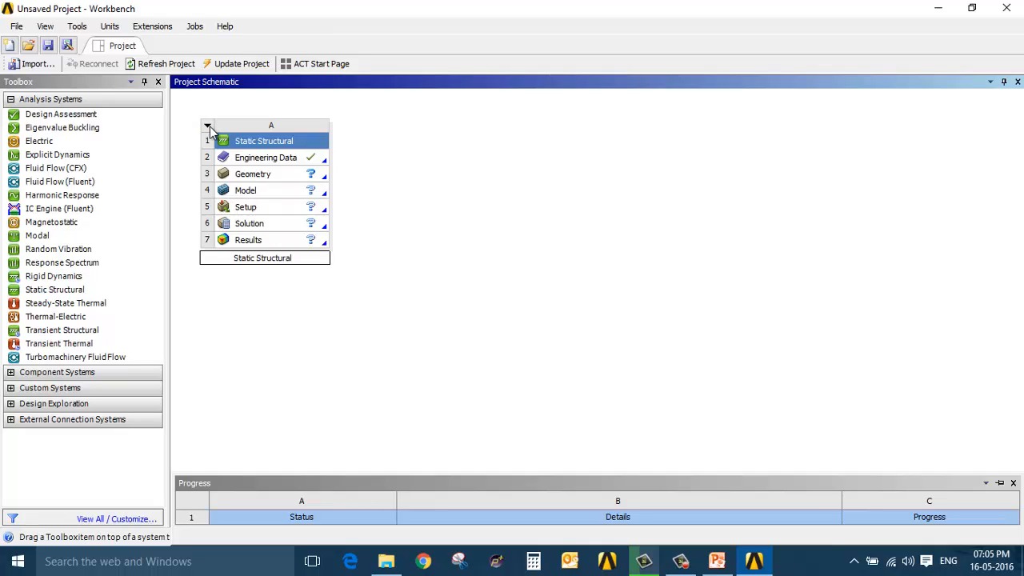
{"action": "left_click", "coordinate": [208, 129]}
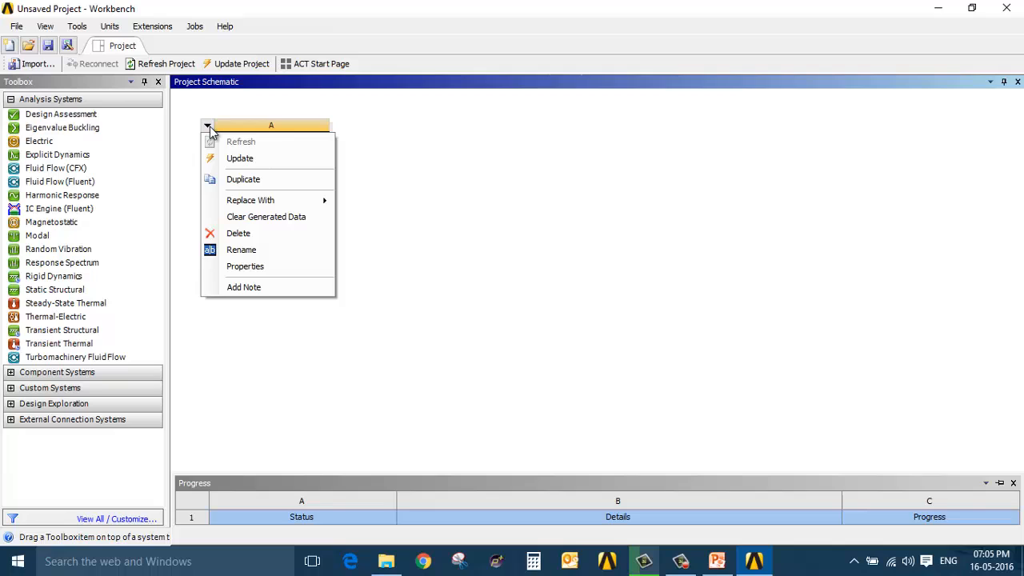
{"action": "left_click", "coordinate": [247, 233]}
{"action": "left_click", "coordinate": [519, 310]}
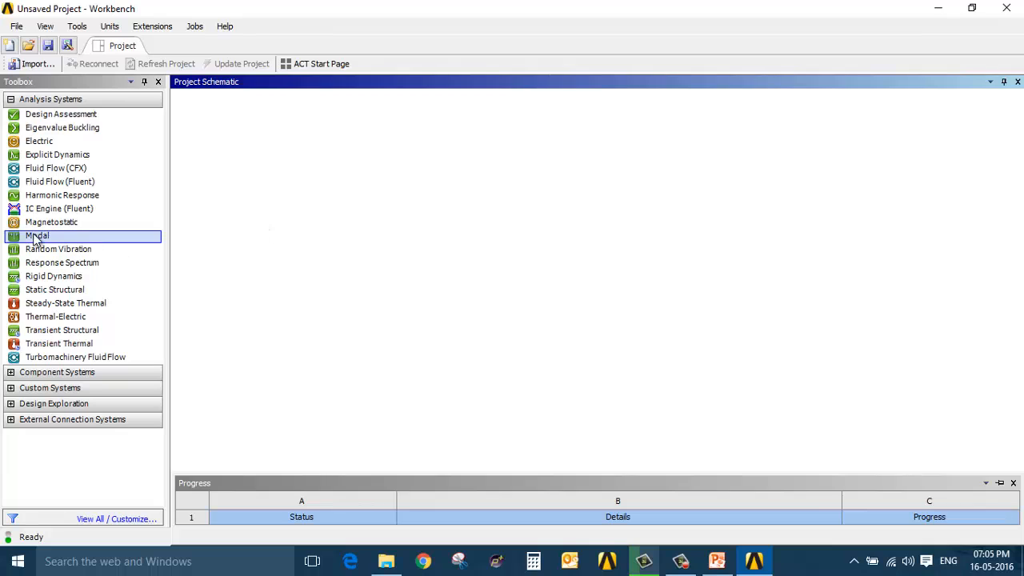
Step: Add a Modal analysis system to the project schematic and name it Free_Free_Run
{"action": "left_click_drag", "start_coordinate": [36, 236], "coordinate": [263, 170]}
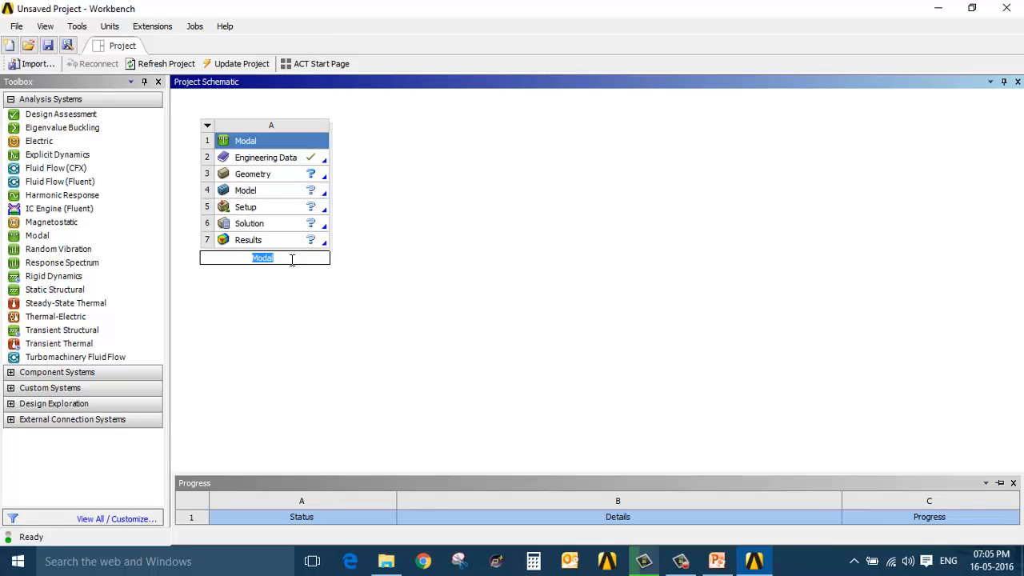
{"action": "type", "text": "Free_Free_Run"}
{"action": "key", "text": "Return"}
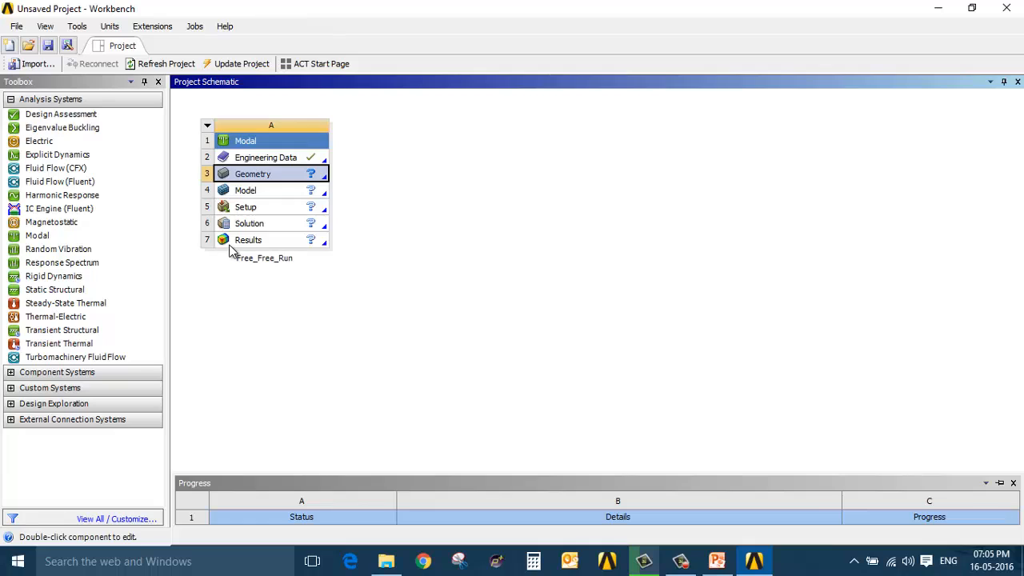
Step: Import the file 1D Roll cage.iges as the geometry of the Free_Free_Run system
{"action": "right_click", "coordinate": [284, 173]}
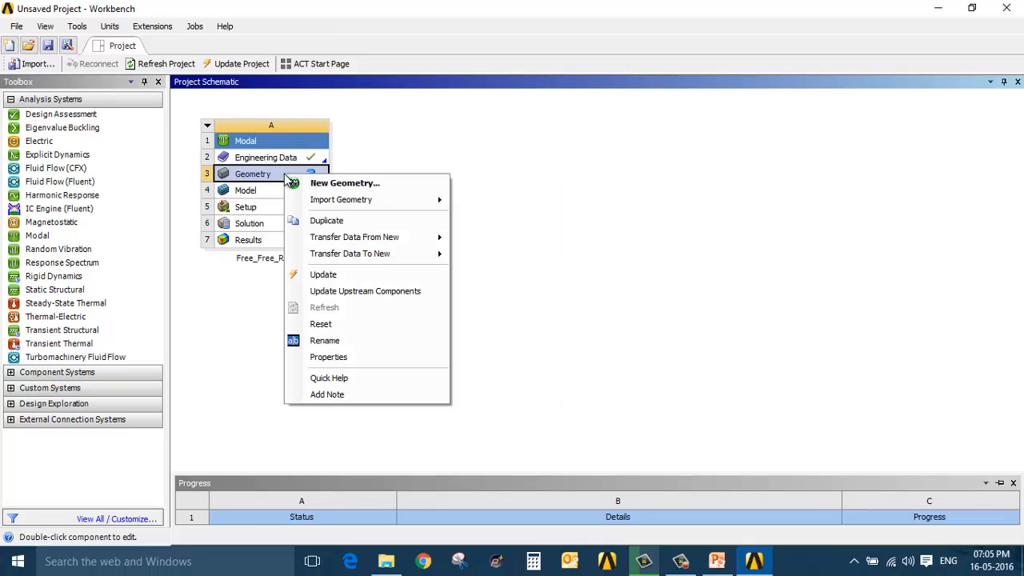
{"action": "mouse_move", "coordinate": [378, 201]}
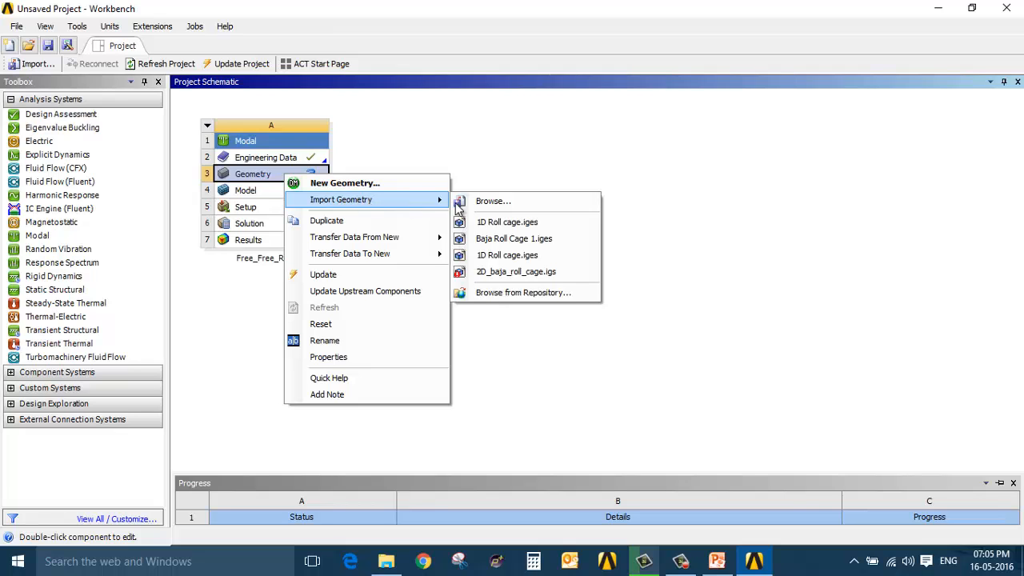
{"action": "left_click", "coordinate": [493, 202]}
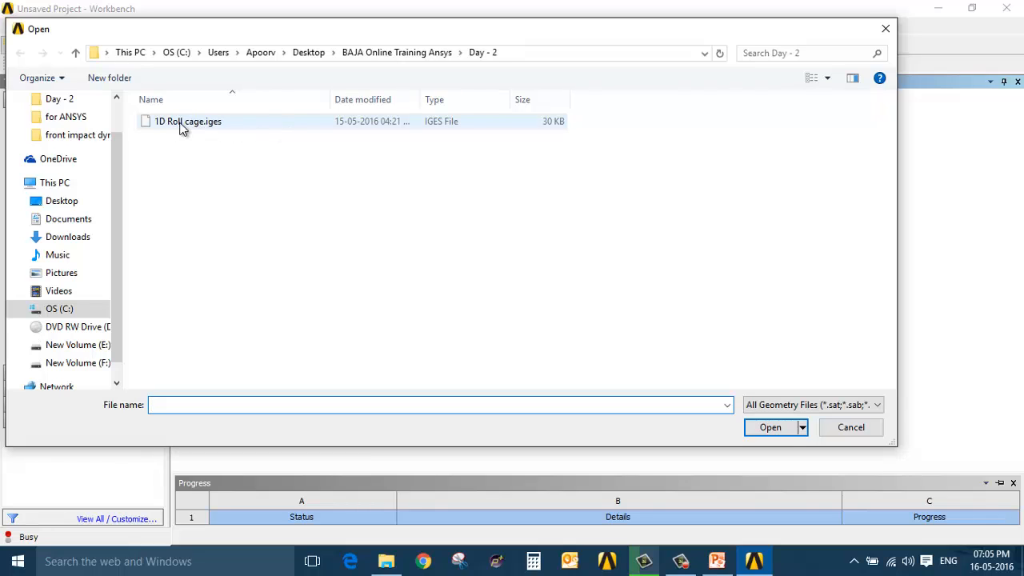
{"action": "left_click", "coordinate": [220, 128]}
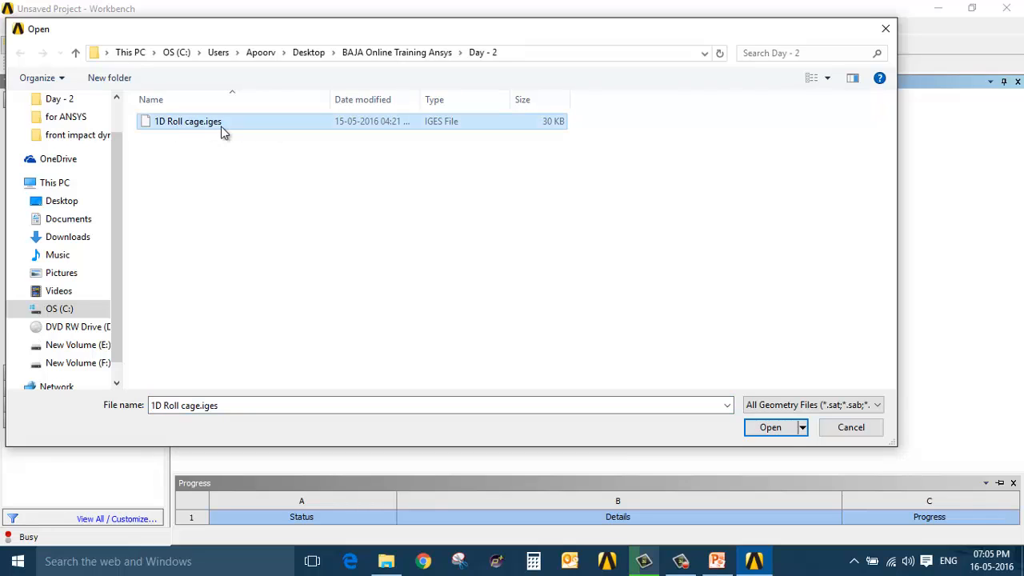
{"action": "left_click", "coordinate": [773, 431]}
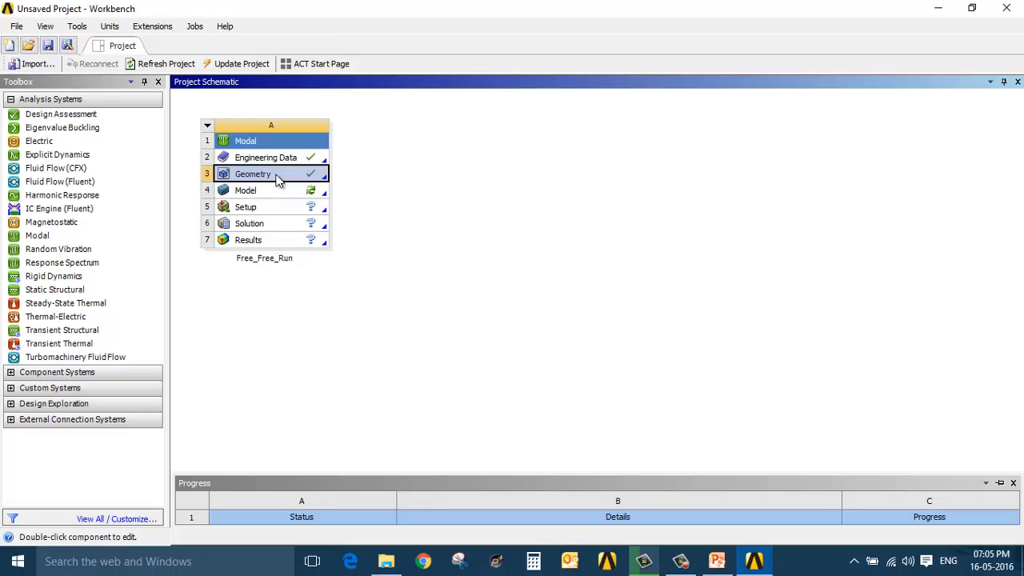
Step: Open the imported geometry for editing in DesignModeler and look through the import details
{"action": "right_click", "coordinate": [278, 179]}
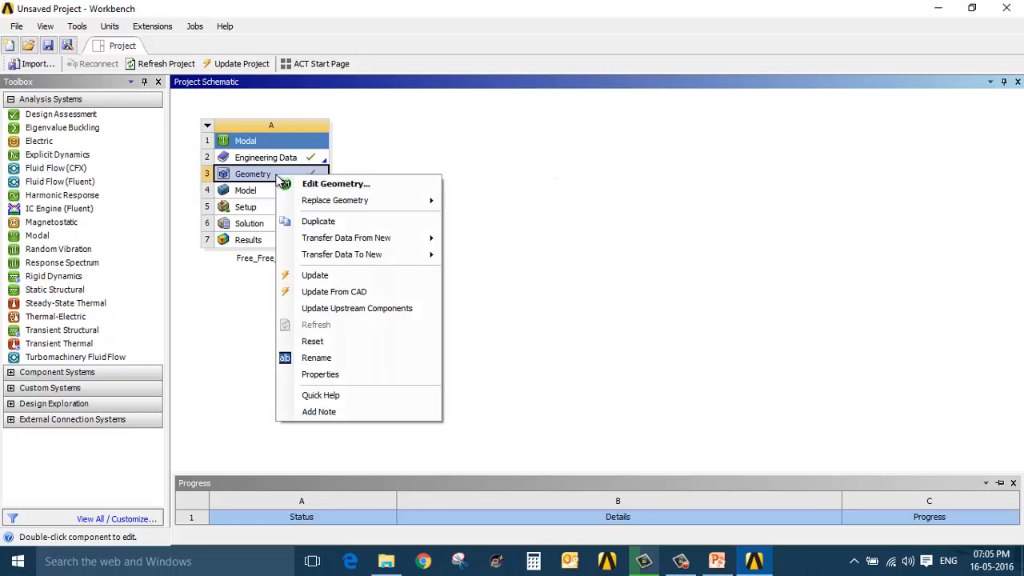
{"action": "left_click", "coordinate": [323, 184]}
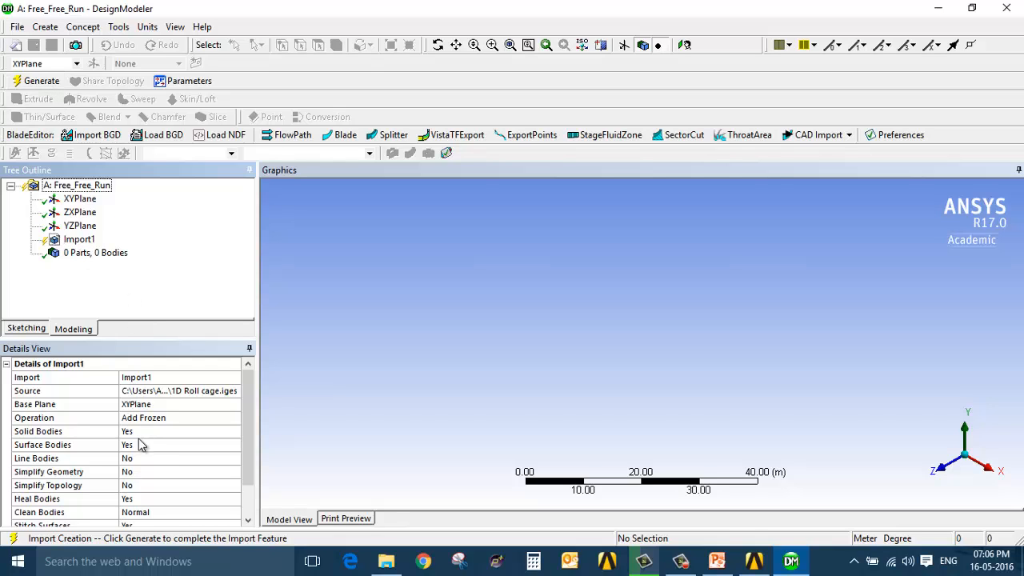
{"action": "scroll", "coordinate": [147, 456], "scroll_direction": "down", "scroll_amount": 1}
{"action": "scroll", "coordinate": [147, 457], "scroll_direction": "up", "scroll_amount": 1}
Step: Set the import options to No for solid bodies, No for surface bodies and Yes for line bodies
{"action": "left_click", "coordinate": [152, 433]}
{"action": "left_click", "coordinate": [233, 434]}
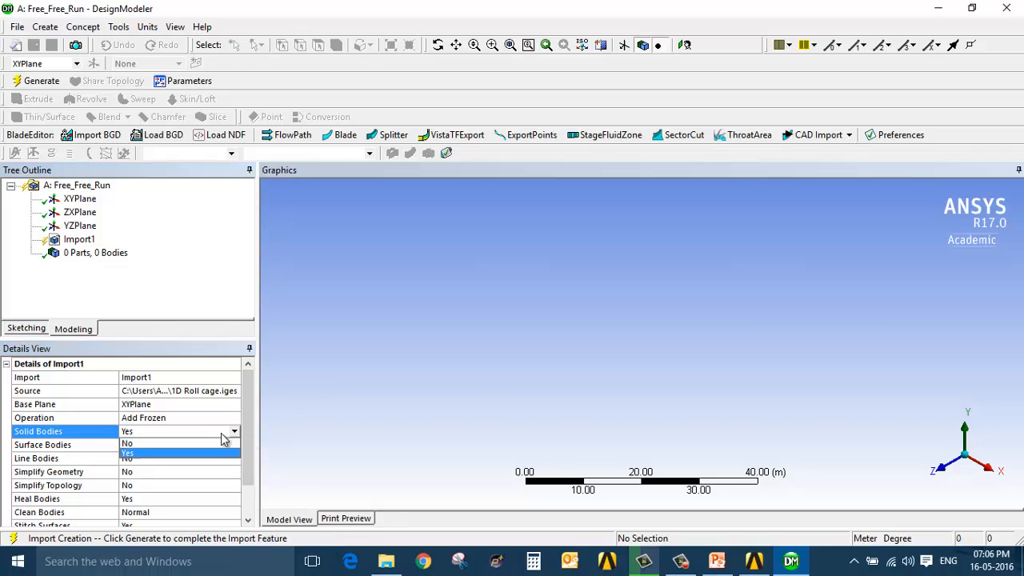
{"action": "left_click", "coordinate": [174, 453]}
{"action": "left_click", "coordinate": [176, 450]}
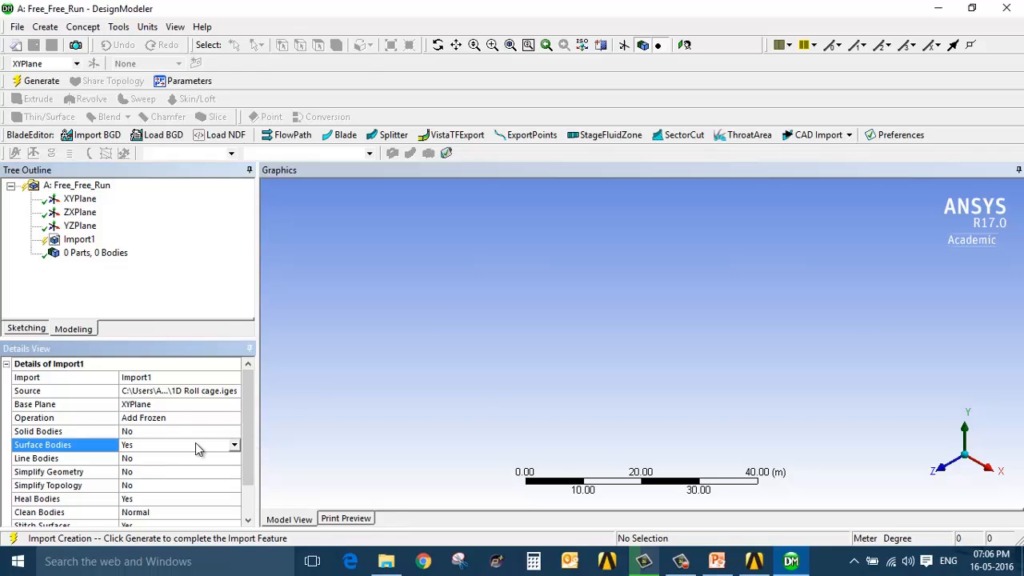
{"action": "left_click", "coordinate": [234, 446]}
{"action": "left_click", "coordinate": [187, 457]}
{"action": "left_click", "coordinate": [145, 462]}
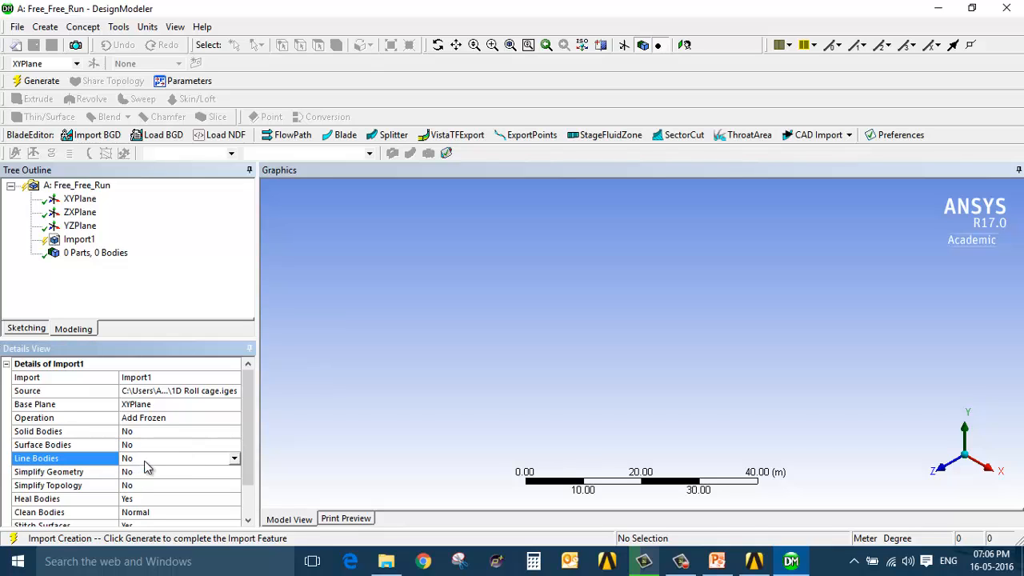
{"action": "left_click", "coordinate": [233, 459]}
{"action": "left_click", "coordinate": [160, 485]}
Step: Generate the Import1 feature to bring in the roll cage line bodies
{"action": "left_click", "coordinate": [64, 242]}
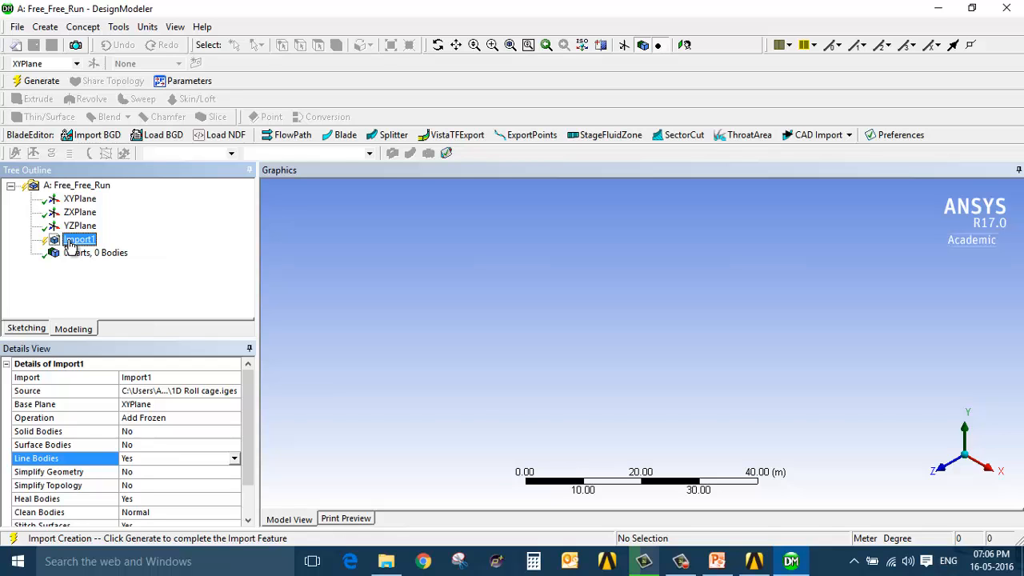
{"action": "left_click", "coordinate": [40, 82]}
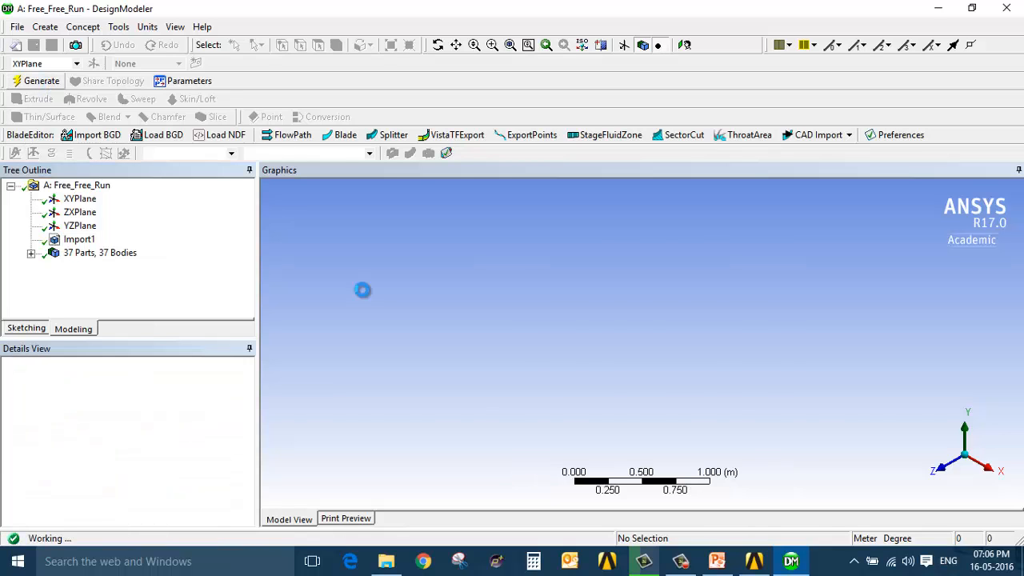
{"action": "middle_click_drag", "start_coordinate": [691, 364], "coordinate": [614, 260]}
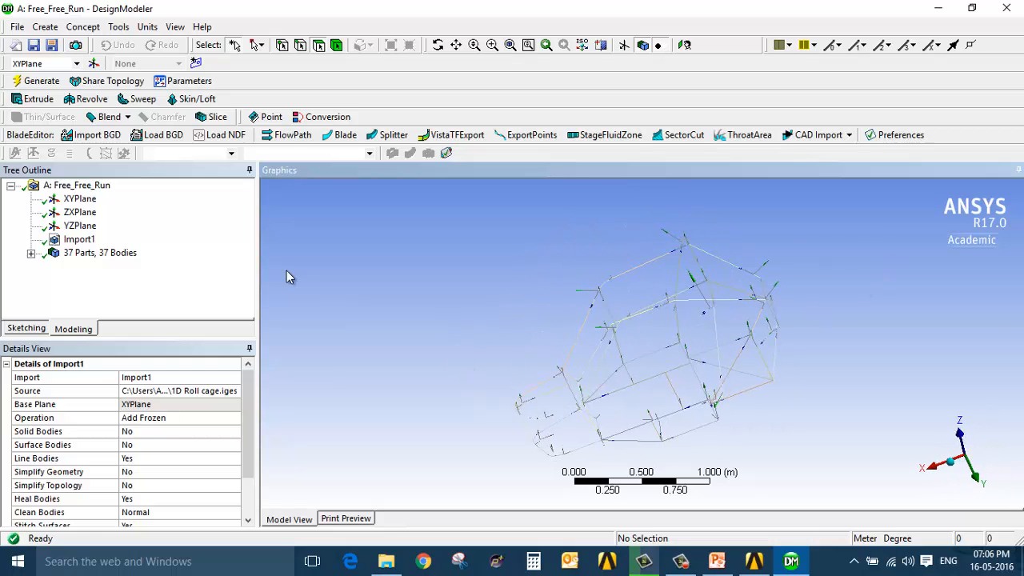
Step: Go through the imported line bodies one by one and examine which roll cage member each represents
{"action": "left_click", "coordinate": [30, 254]}
{"action": "left_click", "coordinate": [94, 199]}
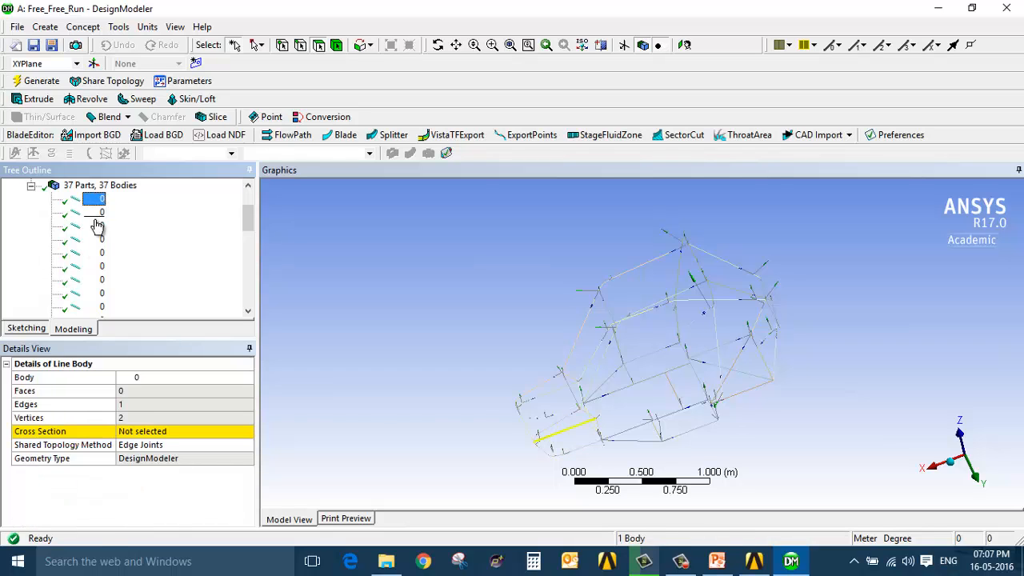
{"action": "left_click", "coordinate": [94, 226]}
{"action": "left_click", "coordinate": [95, 252]}
{"action": "left_click", "coordinate": [94, 279]}
{"action": "scroll", "coordinate": [92, 293], "scroll_direction": "down", "scroll_amount": 1}
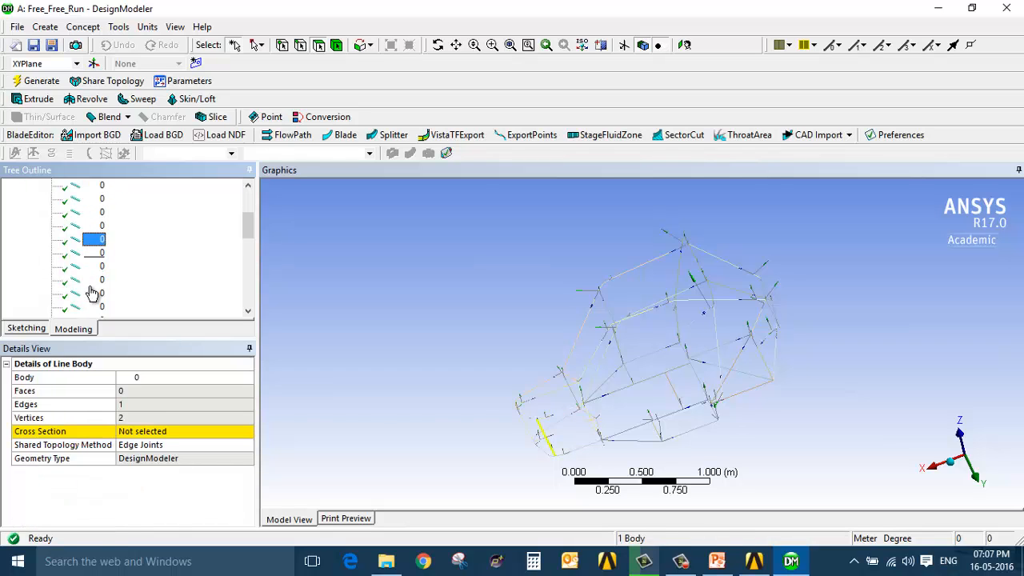
{"action": "left_click", "coordinate": [93, 282]}
{"action": "left_click", "coordinate": [96, 294]}
{"action": "scroll", "coordinate": [98, 297], "scroll_direction": "down", "scroll_amount": 2}
{"action": "left_click", "coordinate": [99, 283]}
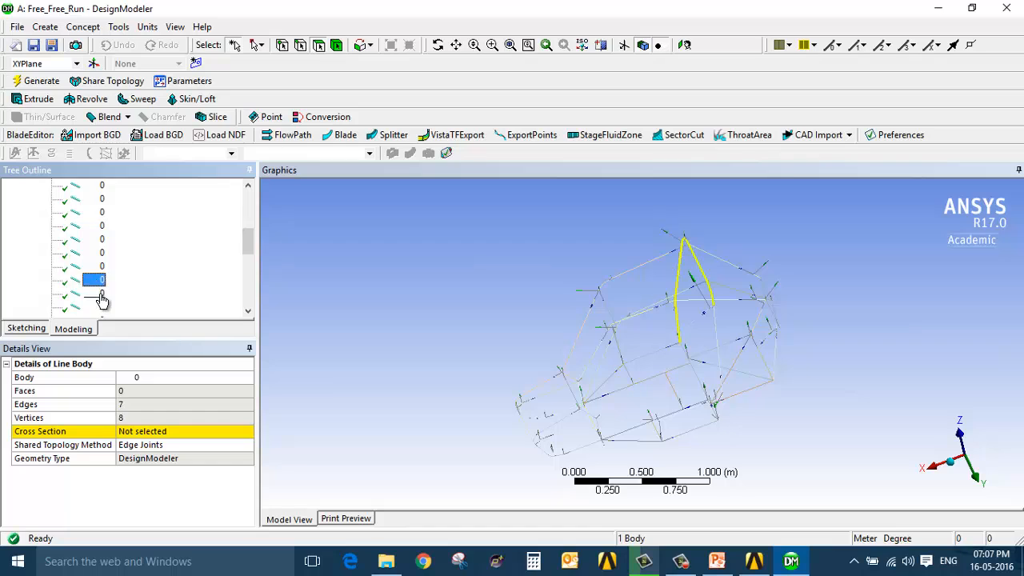
{"action": "scroll", "coordinate": [101, 294], "scroll_direction": "down", "scroll_amount": 2}
{"action": "left_click", "coordinate": [101, 294]}
{"action": "scroll", "coordinate": [101, 294], "scroll_direction": "down", "scroll_amount": 2}
{"action": "left_click", "coordinate": [96, 282]}
{"action": "left_click", "coordinate": [97, 297]}
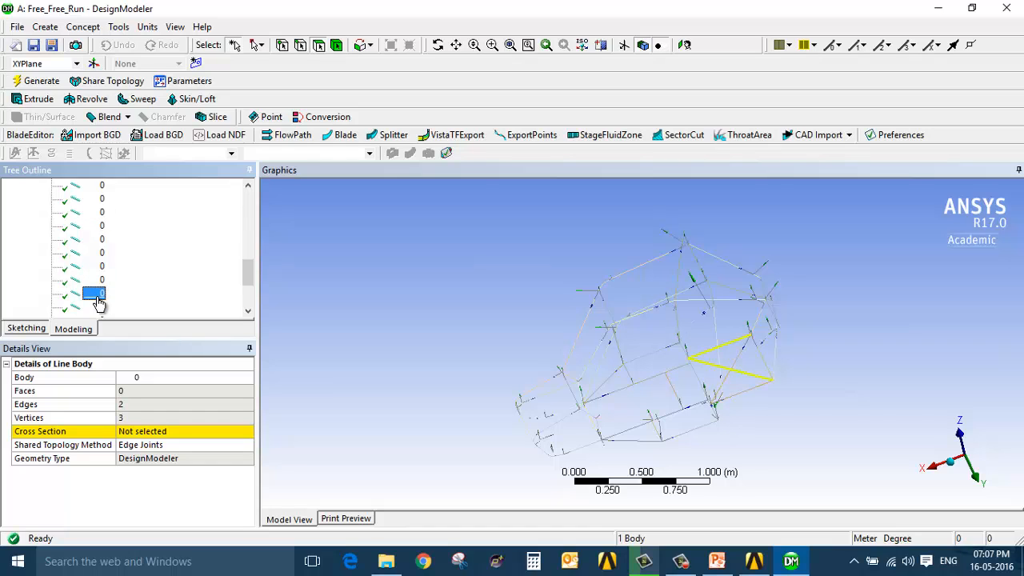
{"action": "scroll", "coordinate": [98, 300], "scroll_direction": "down", "scroll_amount": 2}
{"action": "left_click", "coordinate": [97, 269]}
{"action": "left_click", "coordinate": [97, 307]}
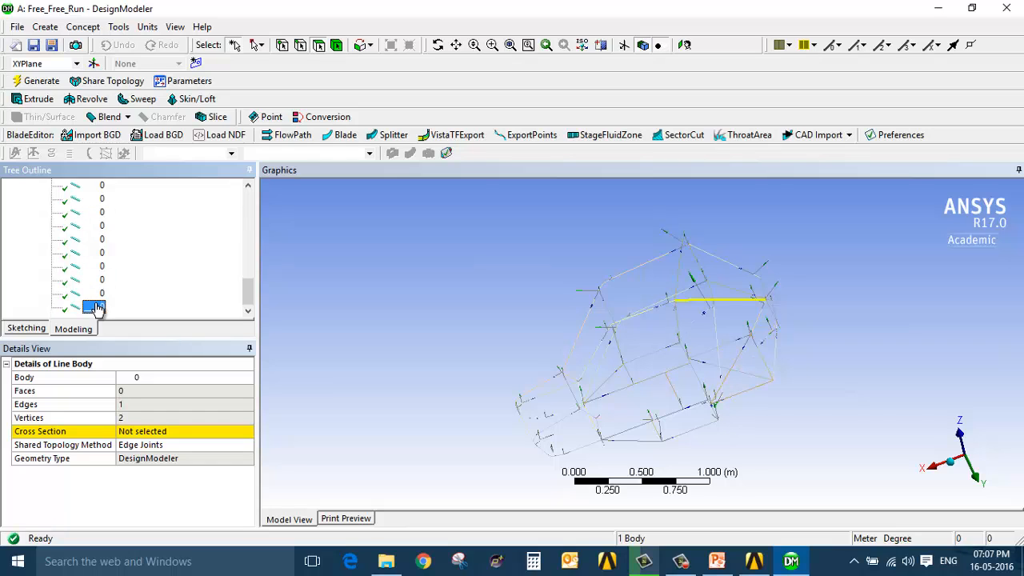
{"action": "left_click", "coordinate": [94, 267]}
{"action": "scroll", "coordinate": [93, 274], "scroll_direction": "up", "scroll_amount": 10}
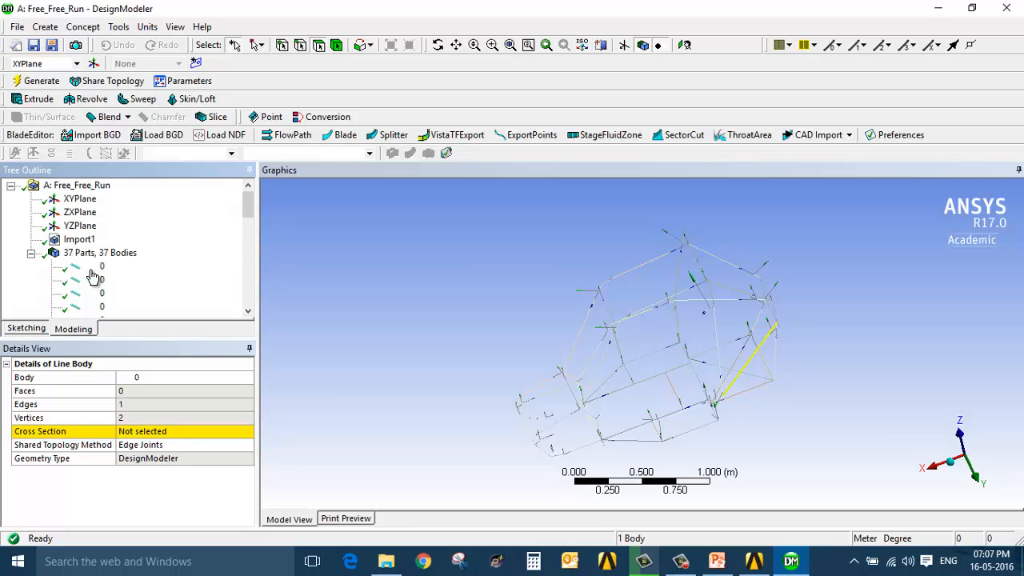
{"action": "mouse_move", "coordinate": [665, 411]}
{"action": "middle_mouse_down"}
{"action": "mouse_move", "coordinate": [652, 374]}
{"action": "mouse_move", "coordinate": [596, 436]}
{"action": "mouse_move", "coordinate": [605, 415]}
{"action": "mouse_move", "coordinate": [454, 433]}
{"action": "middle_mouse_up"}
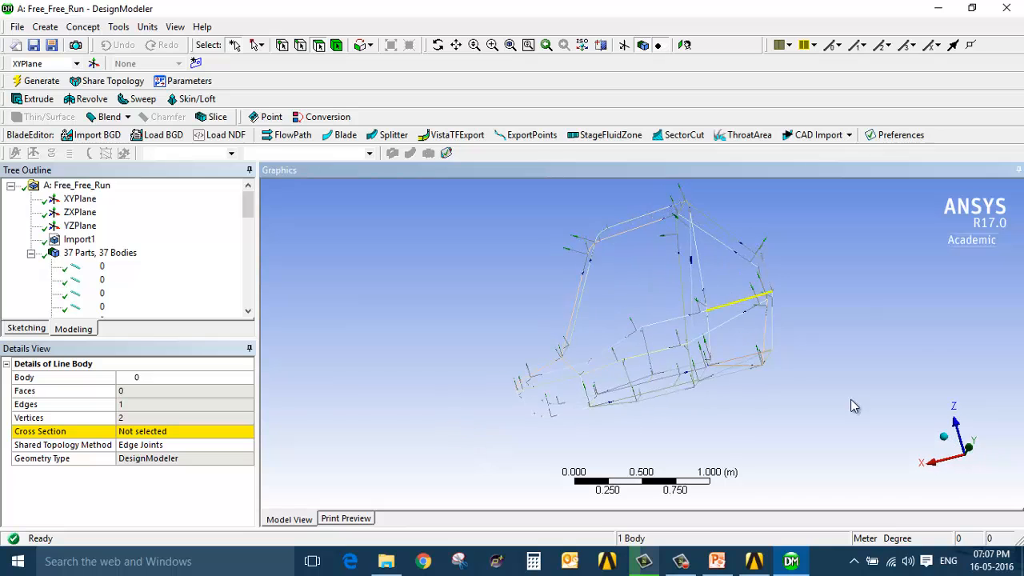
{"action": "middle_click_drag", "start_coordinate": [854, 406], "coordinate": [520, 281]}
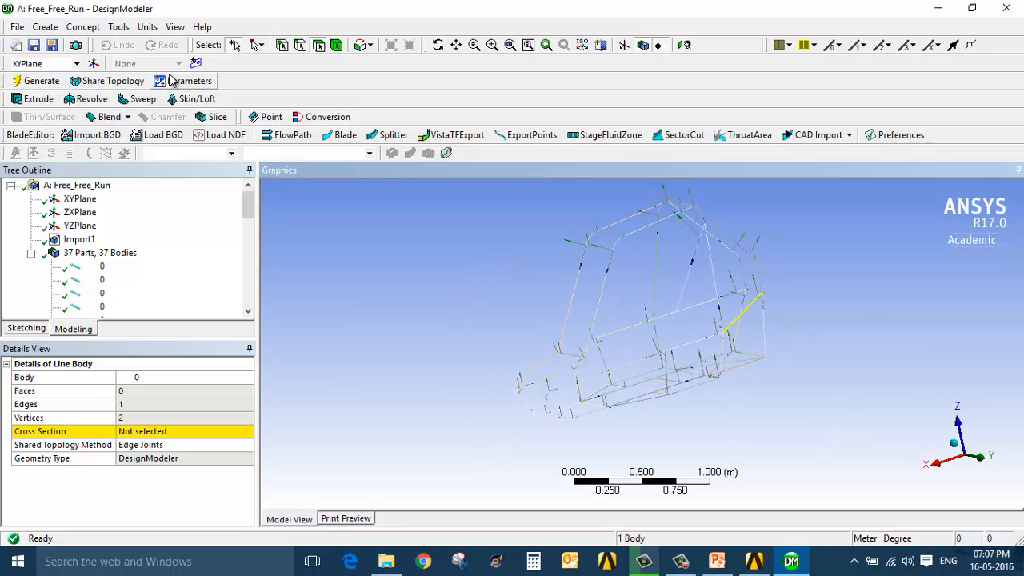
Step: Create a Circular Tube cross section and switch the model units to millimeters
{"action": "left_click", "coordinate": [86, 27]}
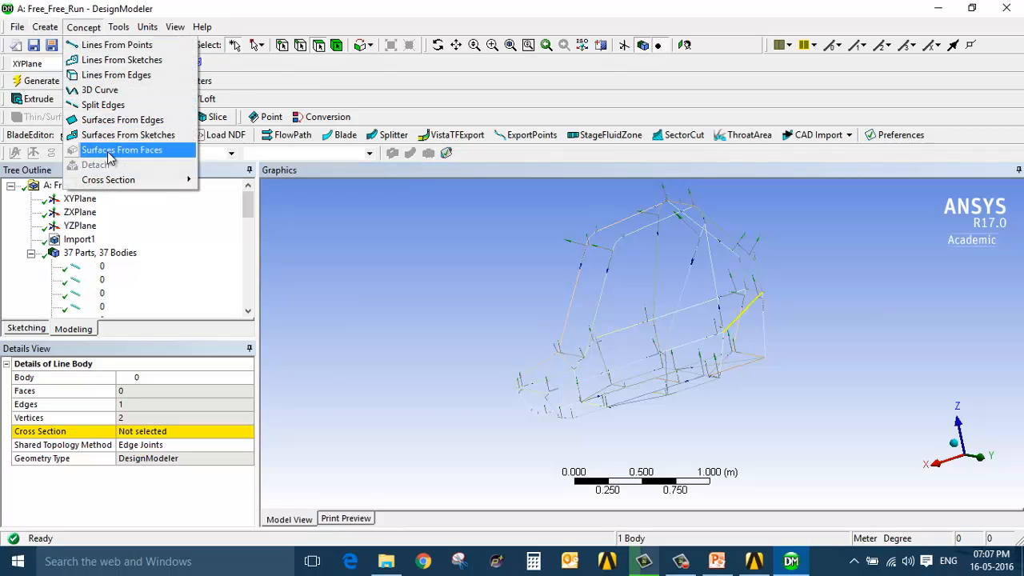
{"action": "mouse_move", "coordinate": [118, 186]}
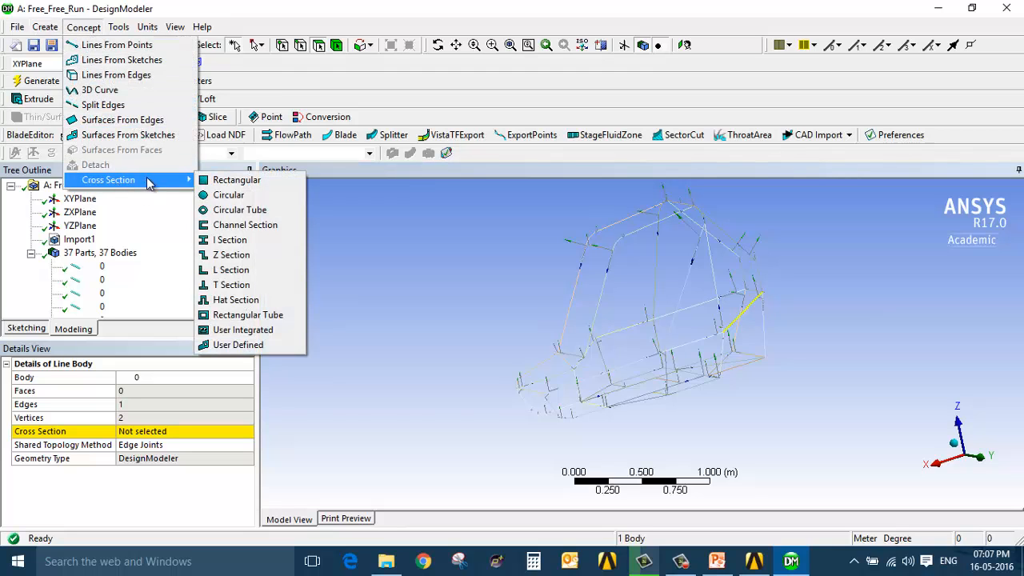
{"action": "left_click", "coordinate": [256, 211]}
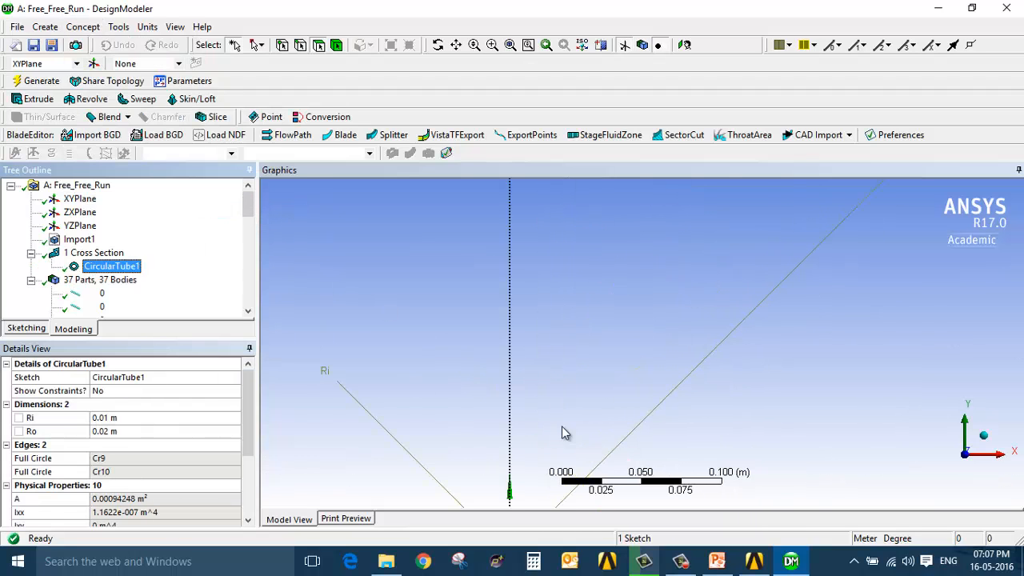
{"action": "left_click", "coordinate": [108, 267]}
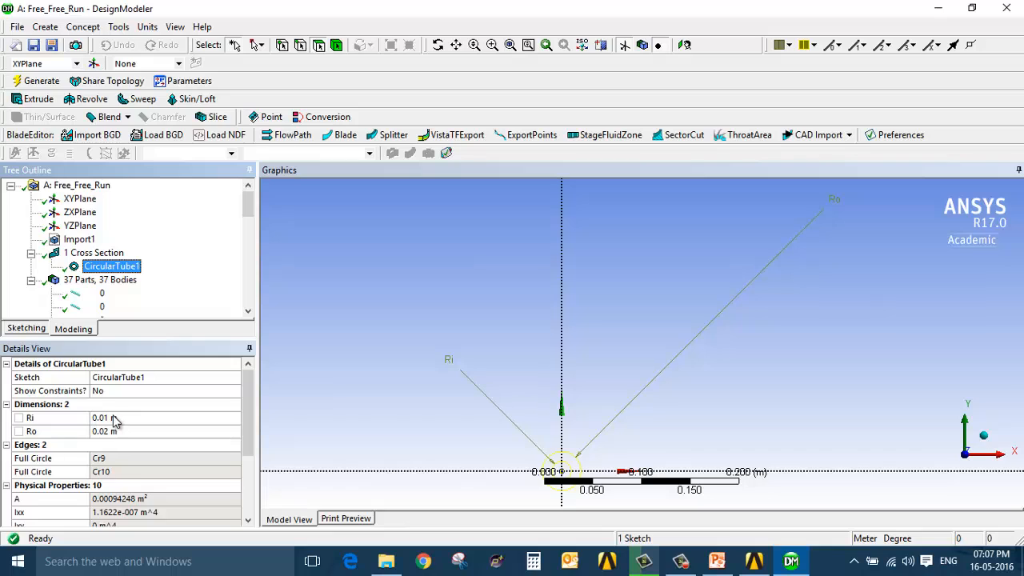
{"action": "left_click", "coordinate": [149, 27]}
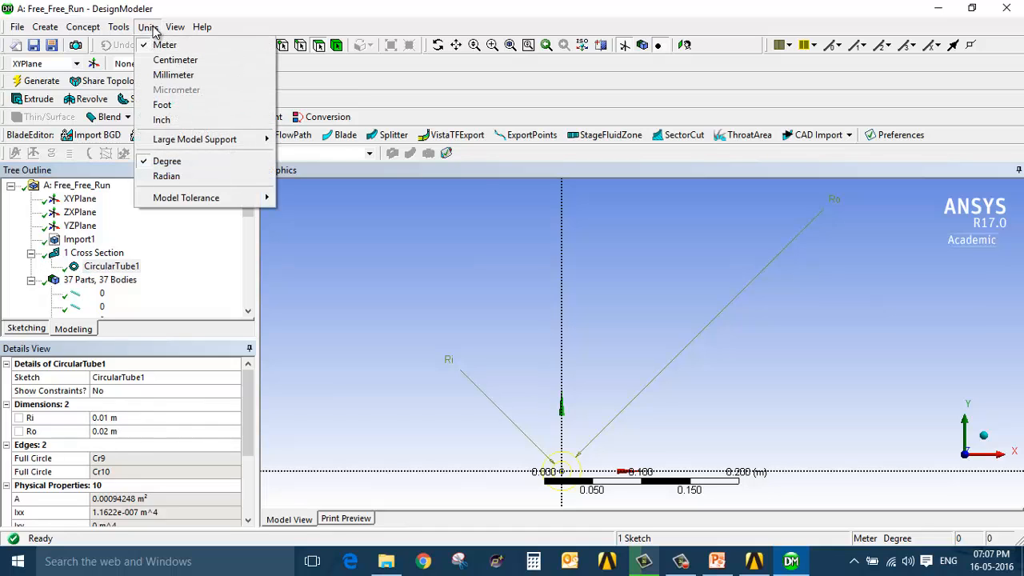
{"action": "left_click", "coordinate": [194, 75]}
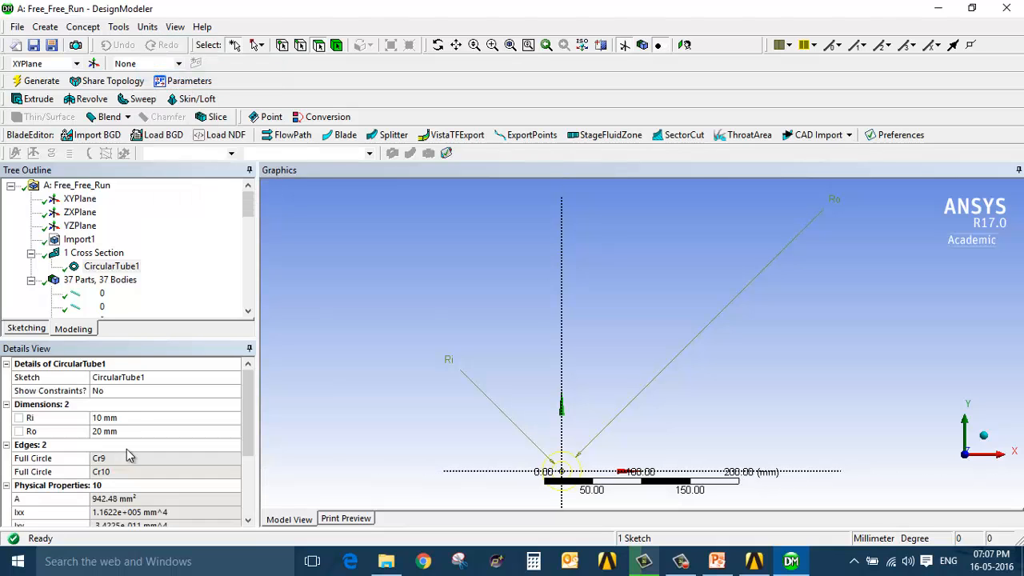
Step: Set the circular tube cross section's inner radius Ri to 11.7 mm and its outer radius Ro to 12.7 mm
{"action": "left_click", "coordinate": [120, 419]}
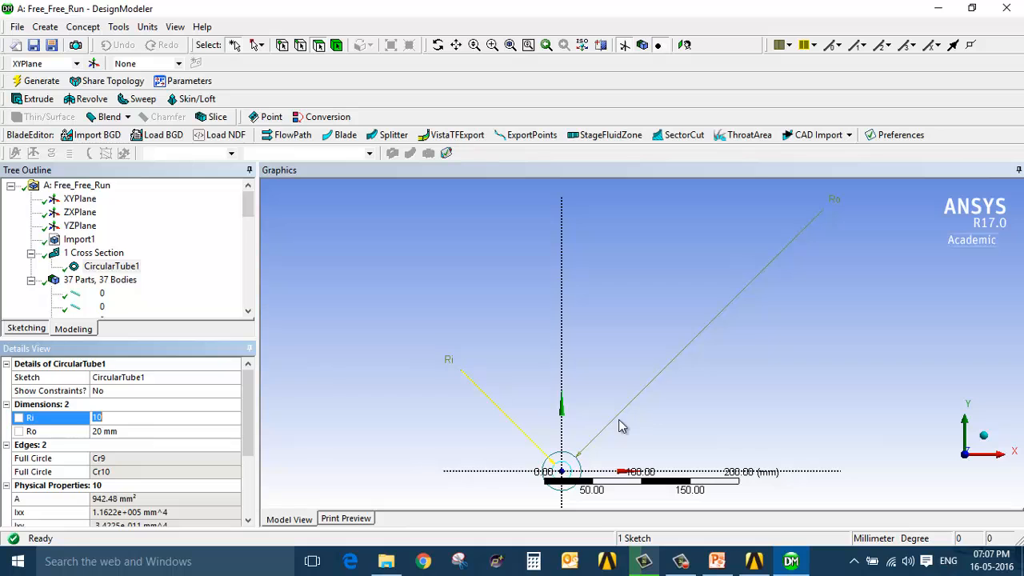
{"action": "left_click", "coordinate": [633, 373]}
{"action": "scroll", "coordinate": [614, 372], "scroll_direction": "up", "scroll_amount": 5}
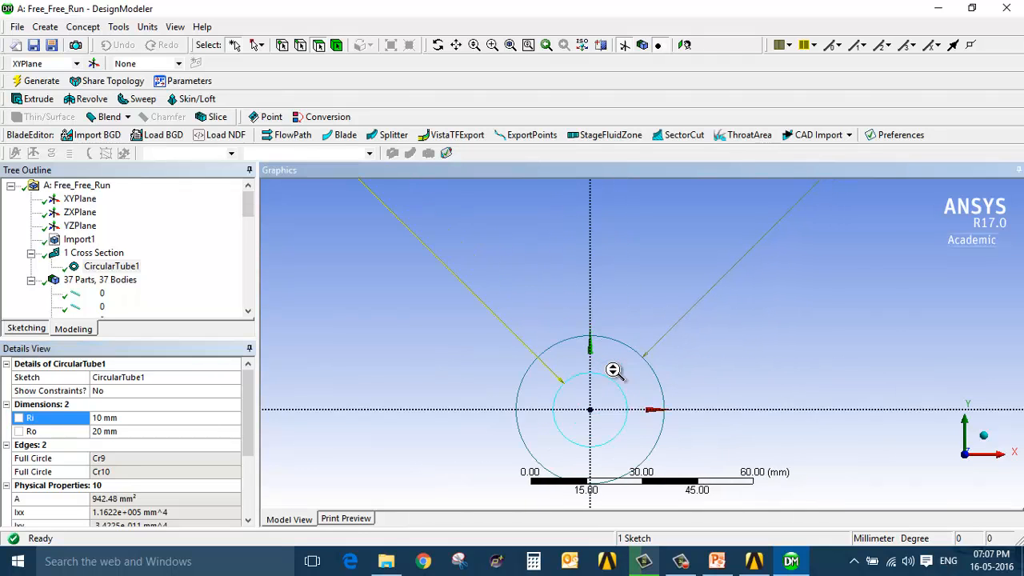
{"action": "middle_click_drag", "start_coordinate": [535, 395], "coordinate": [568, 305], "text": "ctrl"}
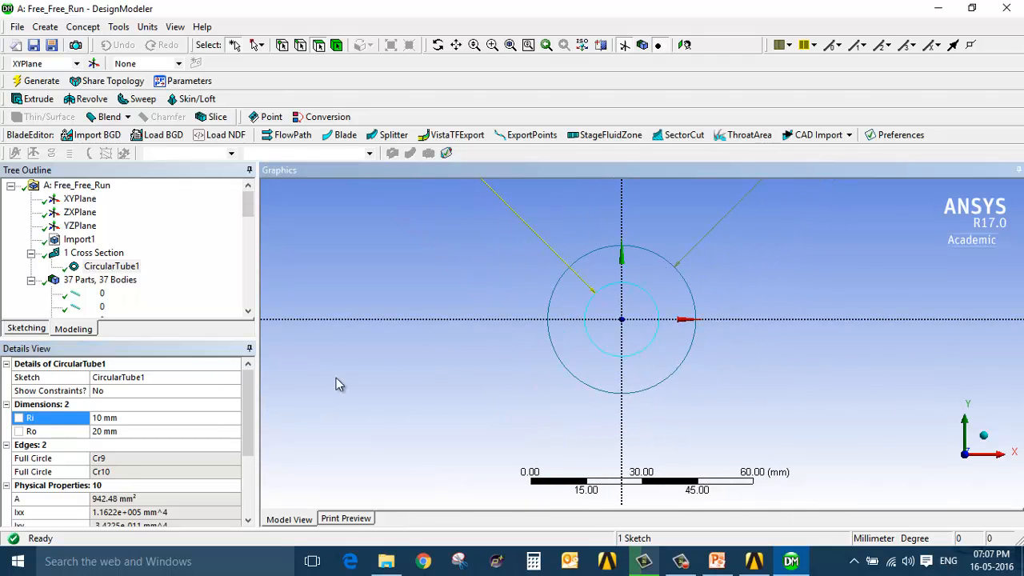
{"action": "left_click", "coordinate": [140, 418]}
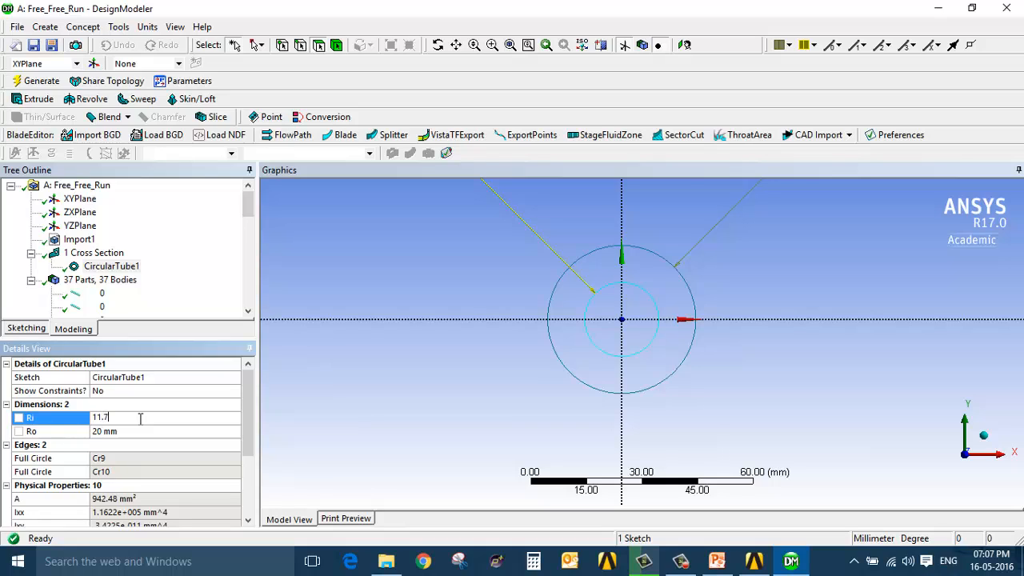
{"action": "left_click", "coordinate": [161, 432]}
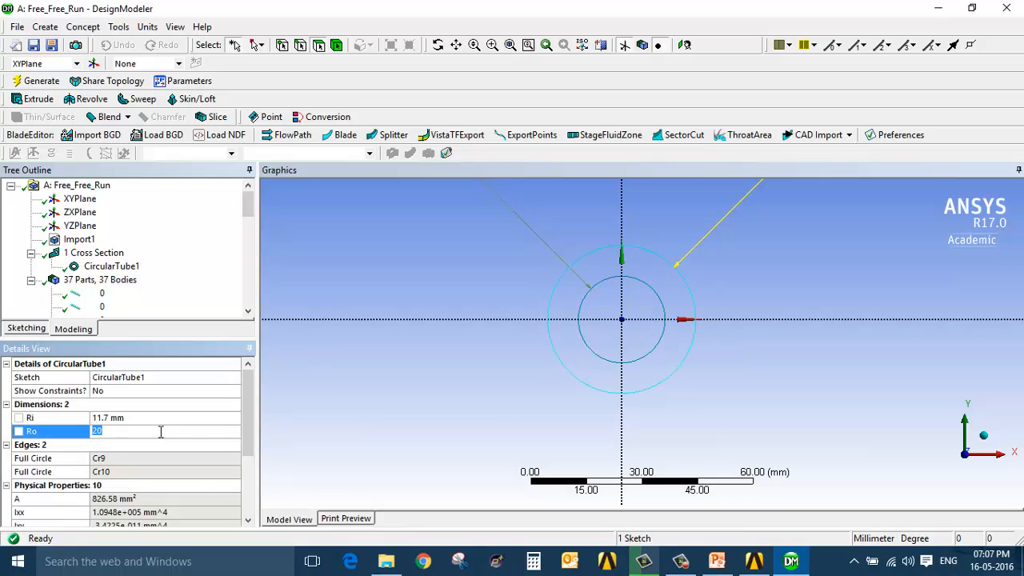
{"action": "key", "text": "Return"}
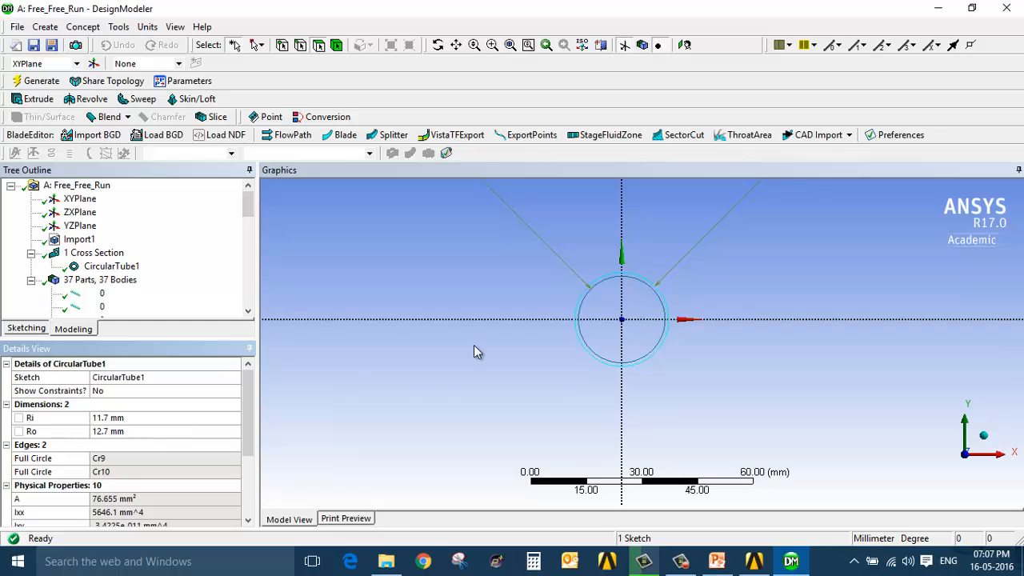
{"action": "scroll", "coordinate": [637, 276], "scroll_direction": "down", "scroll_amount": 1}
{"action": "scroll", "coordinate": [642, 293], "scroll_direction": "up", "scroll_amount": 3}
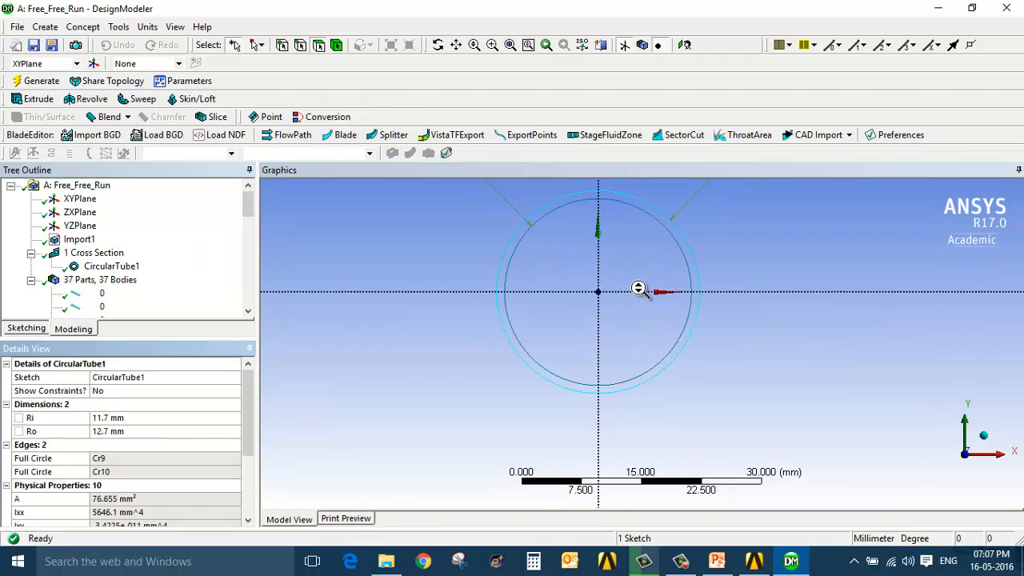
{"action": "scroll", "coordinate": [587, 272], "scroll_direction": "up", "scroll_amount": 3}
{"action": "scroll", "coordinate": [587, 276], "scroll_direction": "down", "scroll_amount": 7}
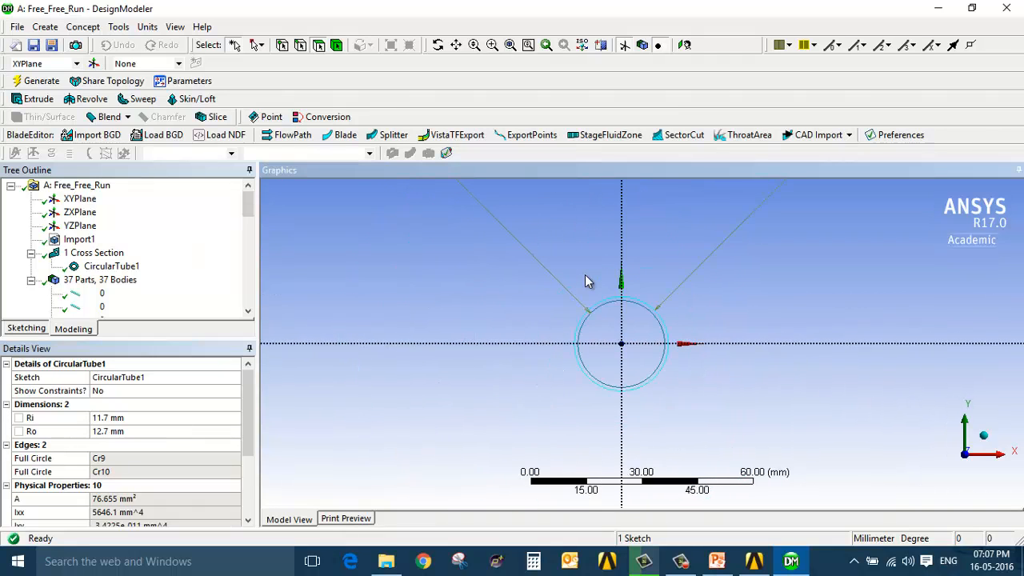
{"action": "scroll", "coordinate": [605, 309], "scroll_direction": "up", "scroll_amount": 3}
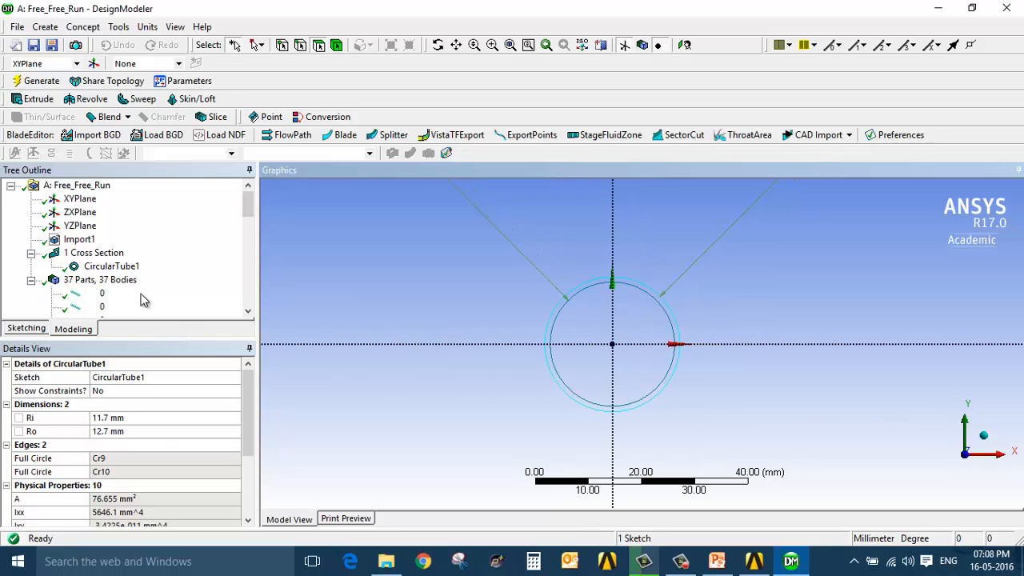
Step: Assign the CircularTube1 cross section to all 37 line bodies of the roll cage at once
{"action": "left_click", "coordinate": [102, 296]}
{"action": "scroll", "coordinate": [103, 304], "scroll_direction": "down", "scroll_amount": 10}
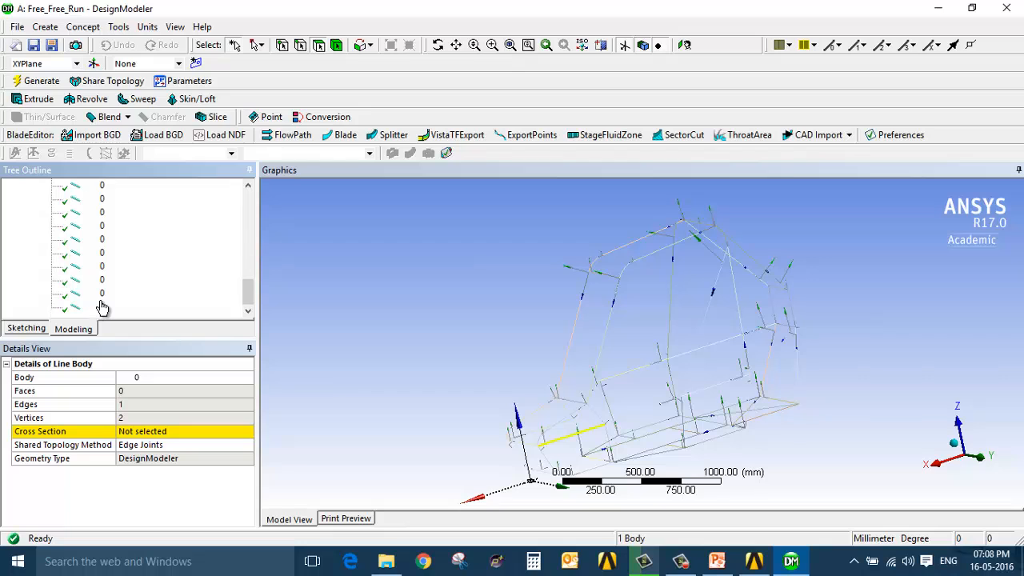
{"action": "left_click", "coordinate": [101, 308], "text": "shift"}
{"action": "left_click", "coordinate": [128, 390]}
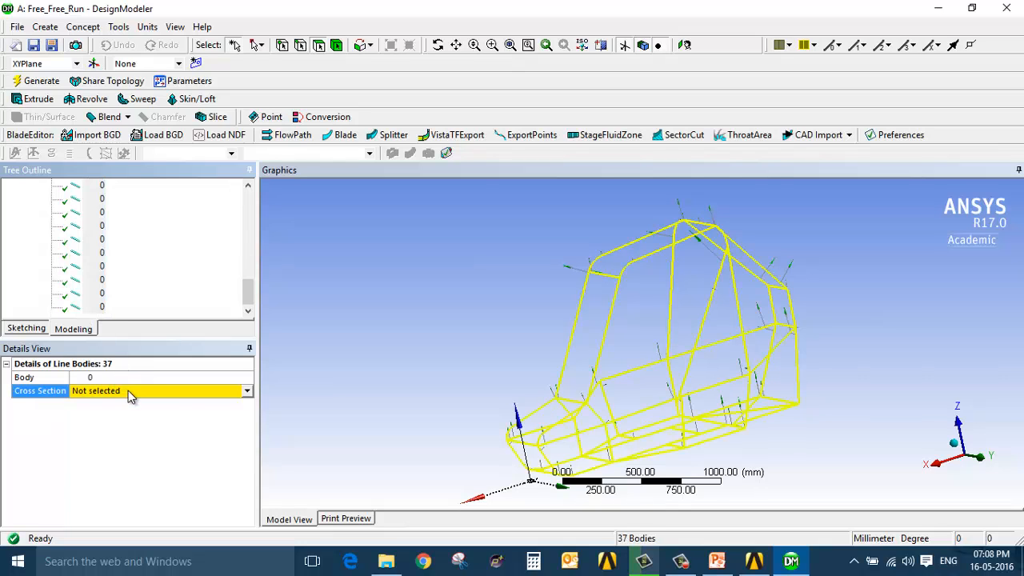
{"action": "left_click", "coordinate": [247, 392]}
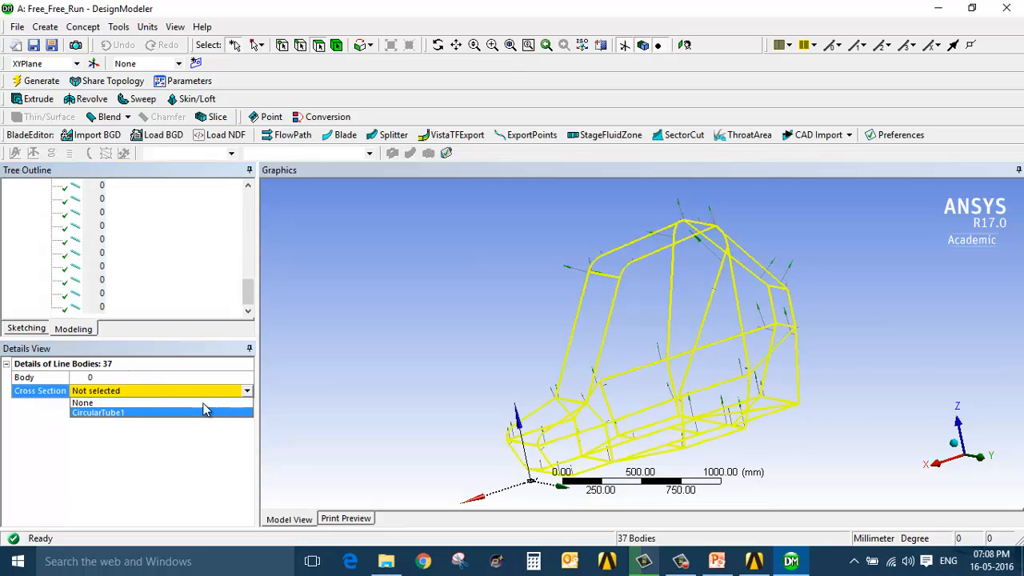
{"action": "left_click", "coordinate": [224, 276]}
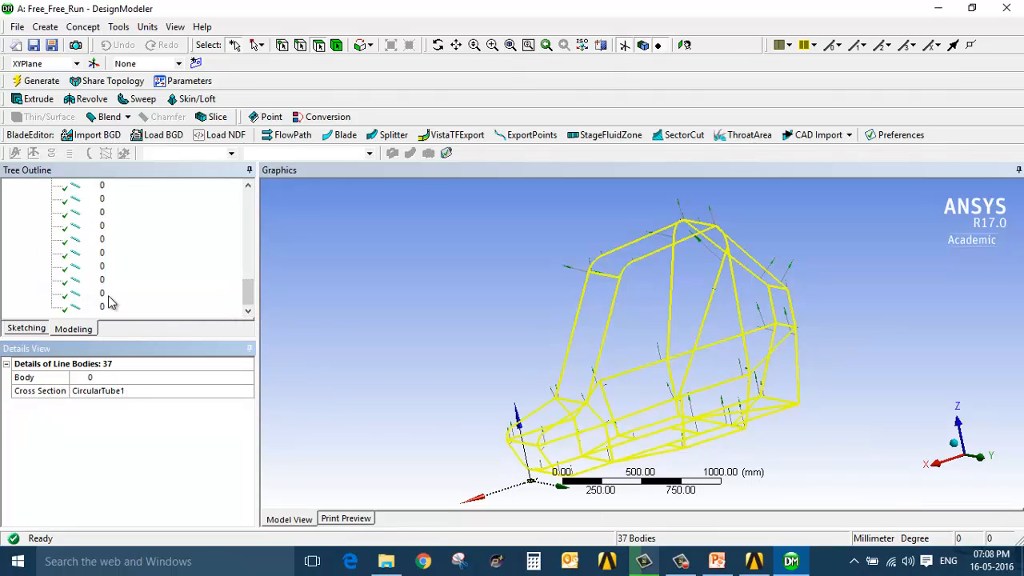
Step: Go through individual line bodies across the roll cage and check which cross section each one is assigned
{"action": "scroll", "coordinate": [108, 296], "scroll_direction": "up", "scroll_amount": 10}
{"action": "left_click", "coordinate": [108, 267]}
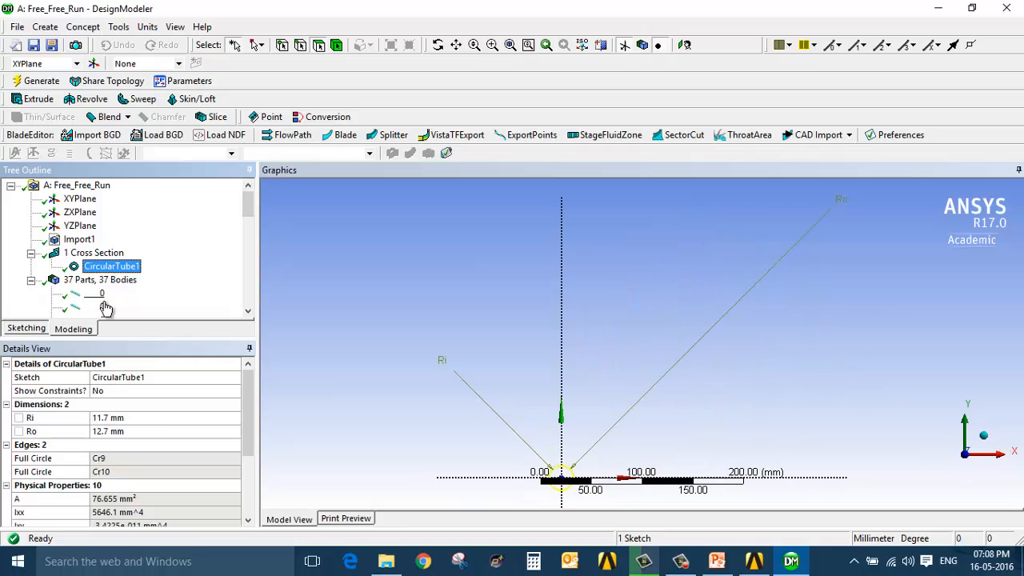
{"action": "left_click", "coordinate": [94, 294]}
{"action": "scroll", "coordinate": [96, 296], "scroll_direction": "down", "scroll_amount": 1}
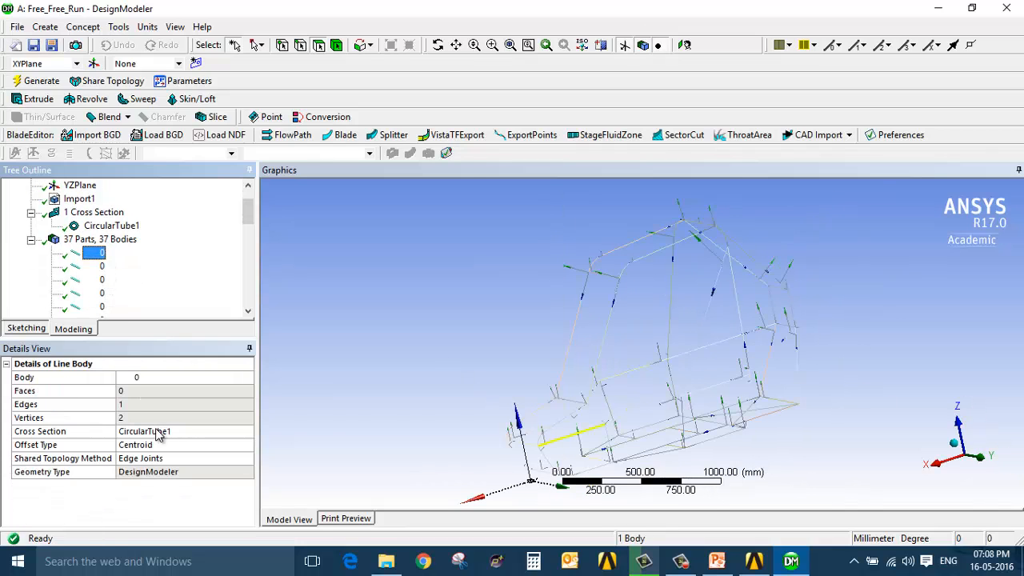
{"action": "left_click", "coordinate": [89, 270]}
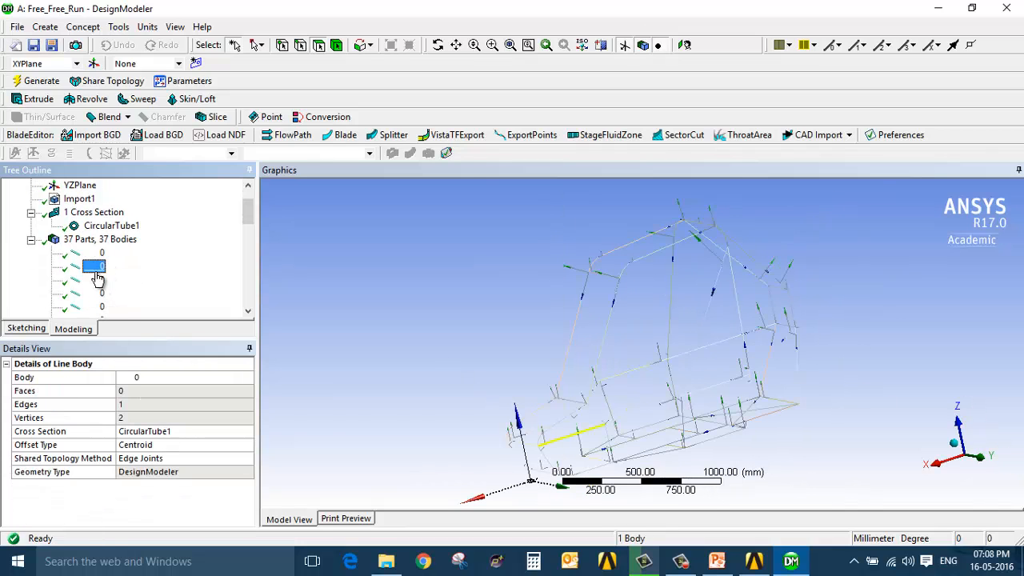
{"action": "left_click", "coordinate": [91, 281]}
{"action": "left_click", "coordinate": [96, 296]}
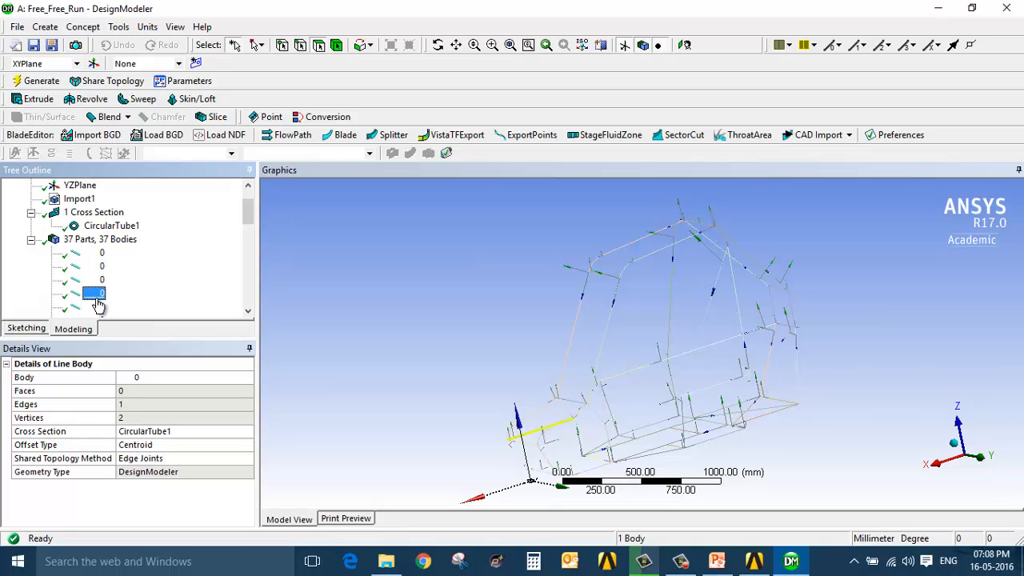
{"action": "scroll", "coordinate": [96, 299], "scroll_direction": "down", "scroll_amount": 1}
{"action": "left_click", "coordinate": [96, 297]}
{"action": "scroll", "coordinate": [96, 298], "scroll_direction": "down", "scroll_amount": 3}
{"action": "left_click", "coordinate": [96, 285]}
{"action": "scroll", "coordinate": [96, 287], "scroll_direction": "down", "scroll_amount": 3}
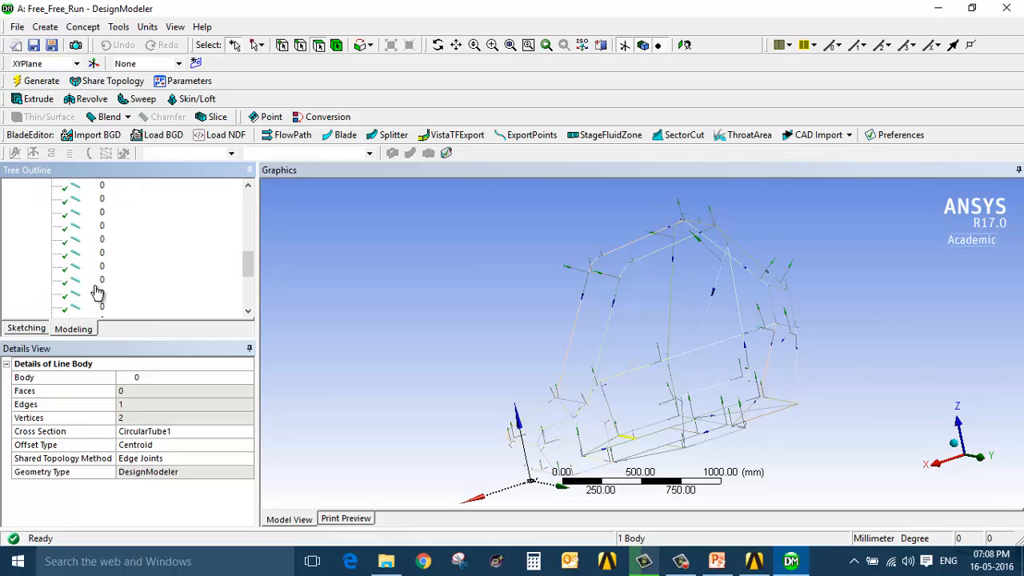
{"action": "left_click", "coordinate": [96, 285]}
{"action": "scroll", "coordinate": [96, 287], "scroll_direction": "down", "scroll_amount": 3}
{"action": "left_click", "coordinate": [96, 286]}
{"action": "scroll", "coordinate": [96, 287], "scroll_direction": "down", "scroll_amount": 1}
{"action": "left_click", "coordinate": [96, 285]}
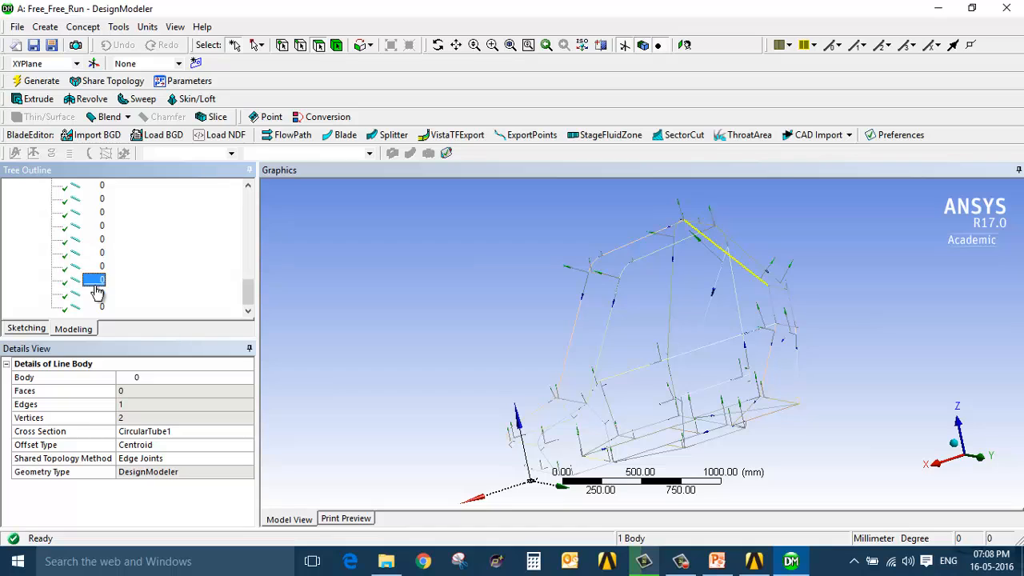
{"action": "left_click", "coordinate": [96, 292]}
{"action": "left_click", "coordinate": [96, 253]}
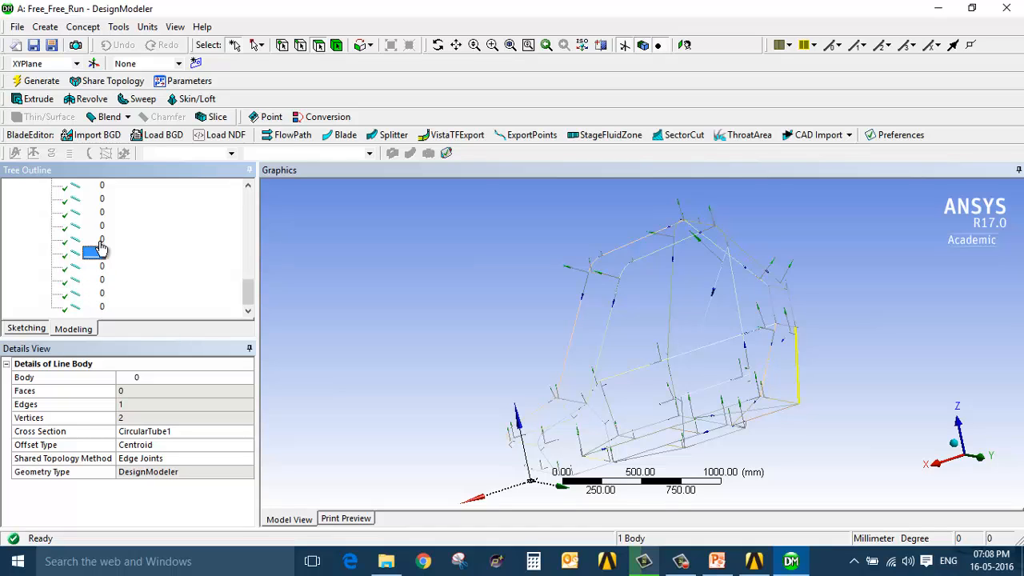
{"action": "left_click", "coordinate": [101, 226]}
{"action": "scroll", "coordinate": [104, 231], "scroll_direction": "up", "scroll_amount": 3}
{"action": "left_click", "coordinate": [104, 226]}
{"action": "scroll", "coordinate": [104, 232], "scroll_direction": "up", "scroll_amount": 3}
{"action": "left_click", "coordinate": [104, 227]}
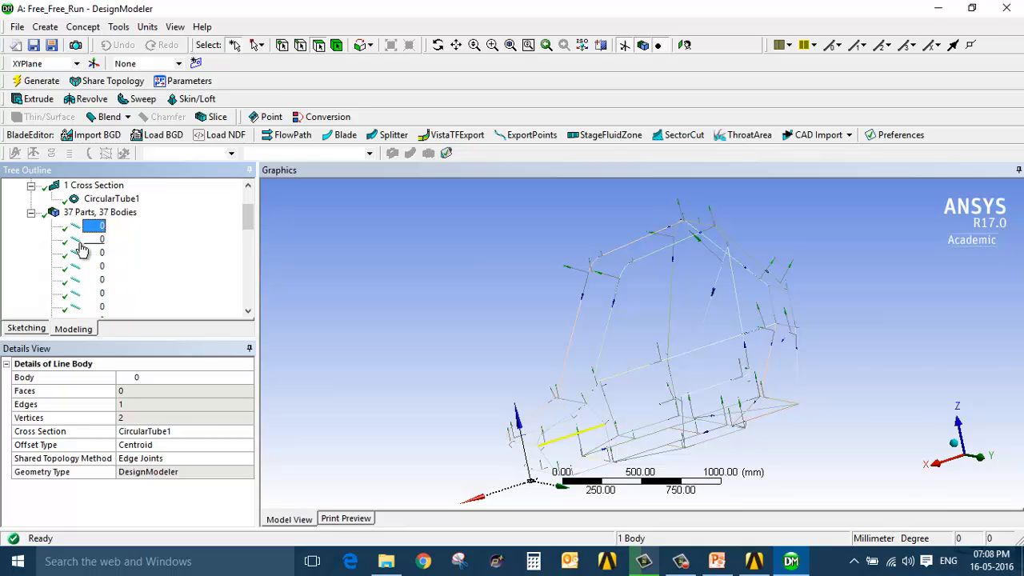
Step: Switch to the Workbench project and open the Model cell of the Free_Free_Run modal system for editing in Mechanical
{"action": "left_click", "coordinate": [937, 9]}
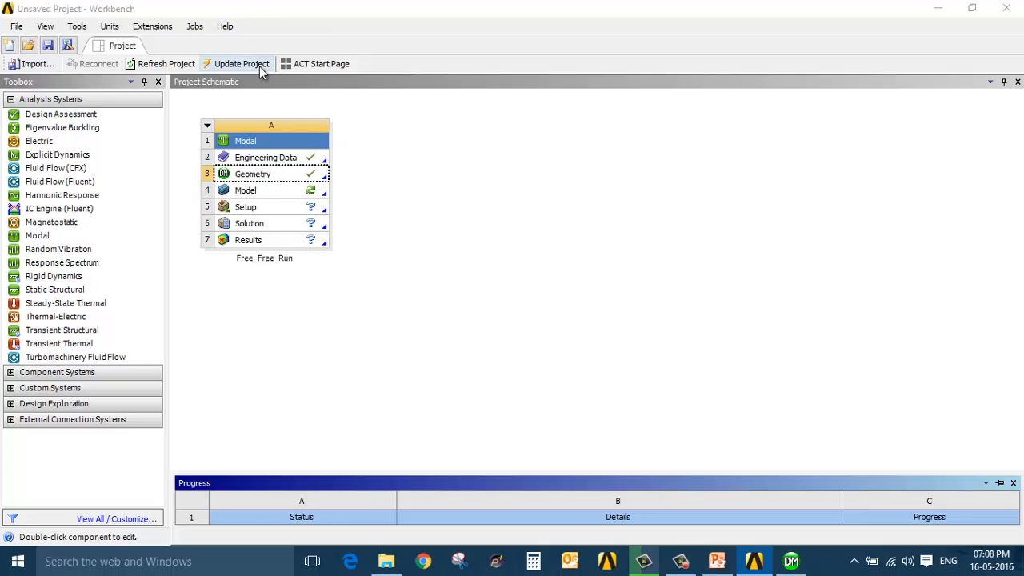
{"action": "left_click", "coordinate": [264, 197]}
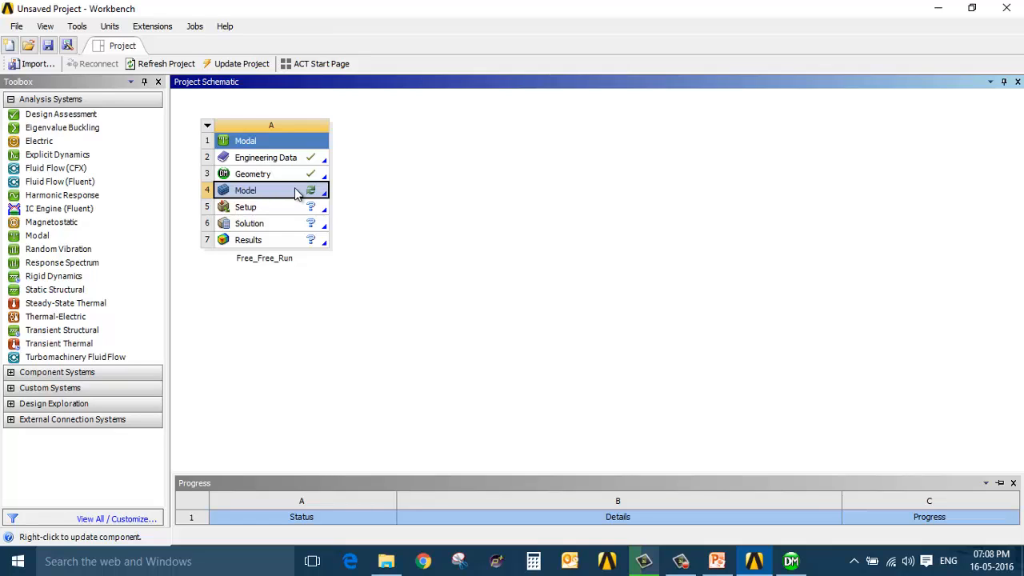
{"action": "right_click", "coordinate": [294, 190]}
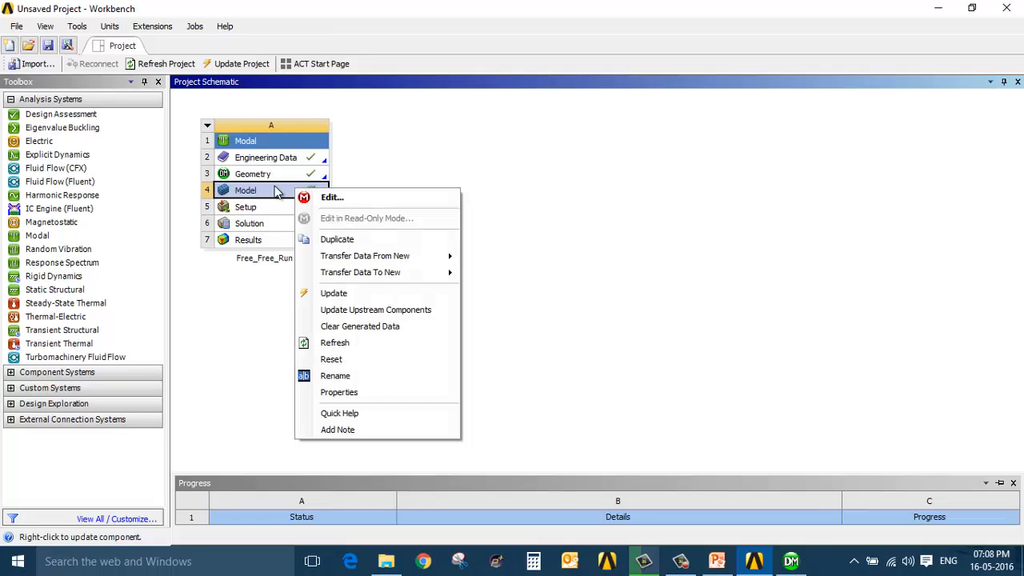
{"action": "left_click", "coordinate": [346, 196]}
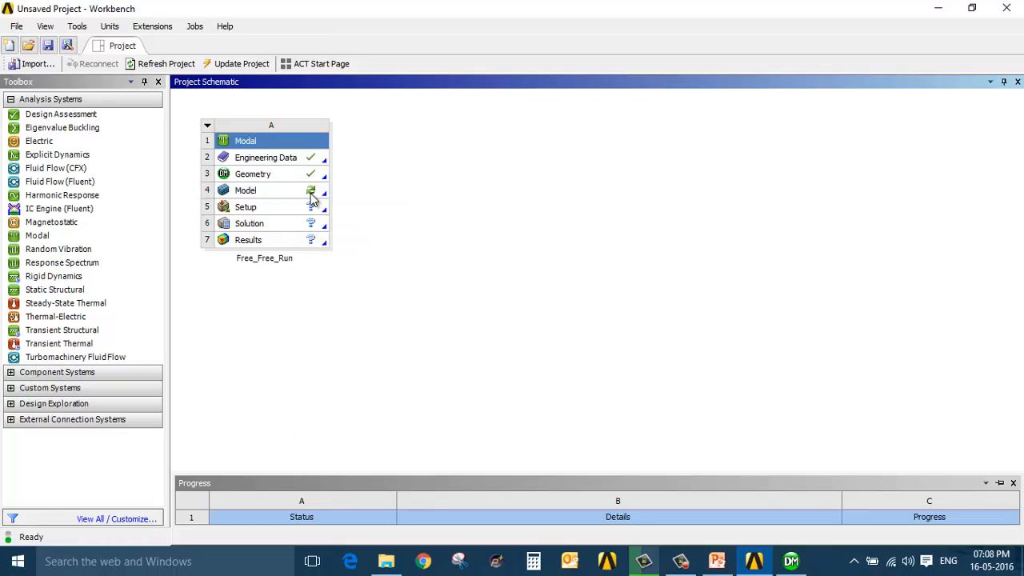
{"action": "right_click", "coordinate": [291, 194]}
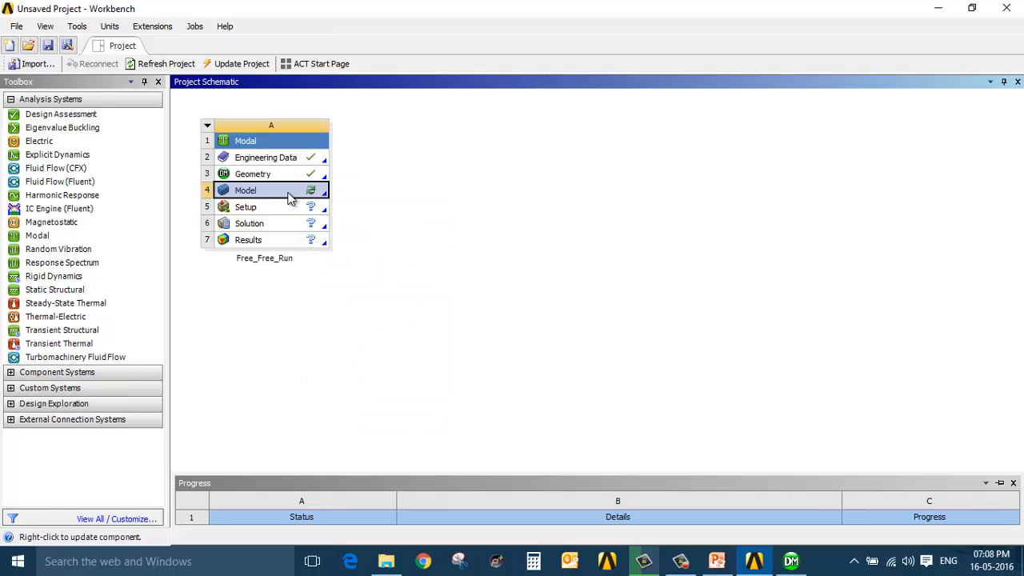
{"action": "left_click", "coordinate": [330, 203]}
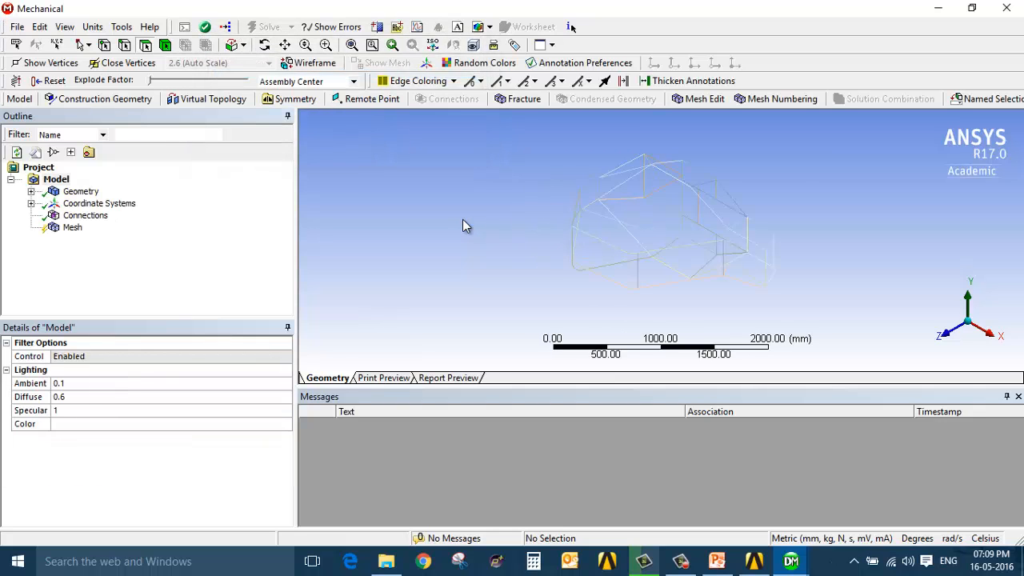
Step: Examine the roll cage in Mechanical and check the model type and material assignment of the last line body under Geometry
{"action": "middle_click_drag", "start_coordinate": [770, 282], "coordinate": [749, 246]}
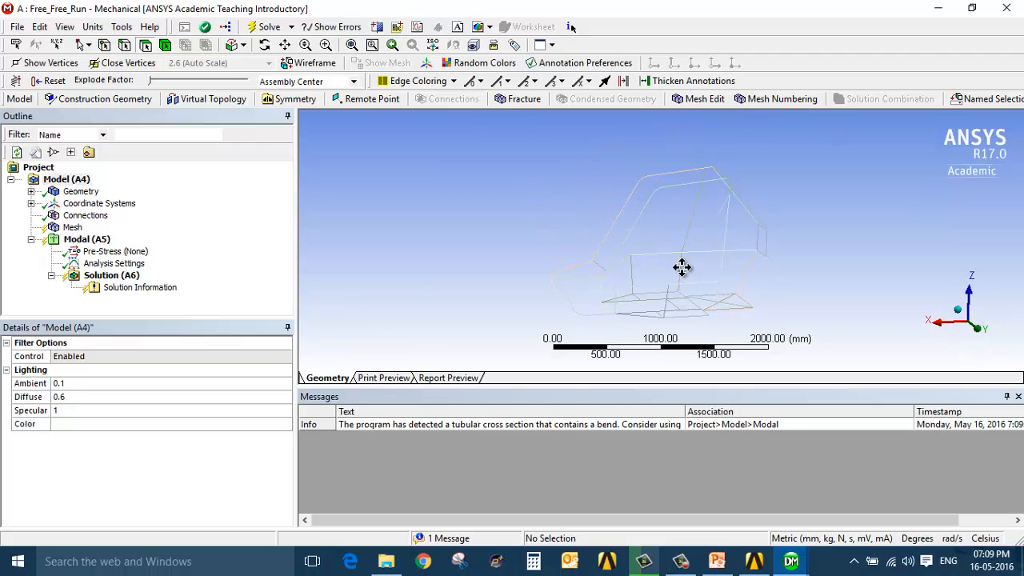
{"action": "mouse_move", "coordinate": [682, 267]}
{"action": "middle_mouse_down", "text": "ctrl"}
{"action": "mouse_move", "coordinate": [677, 238]}
{"action": "mouse_move", "coordinate": [674, 256]}
{"action": "middle_mouse_up", "text": "ctrl"}
{"action": "scroll", "coordinate": [663, 239], "scroll_direction": "up", "scroll_amount": 3}
{"action": "scroll", "coordinate": [663, 246], "scroll_direction": "down", "scroll_amount": 1}
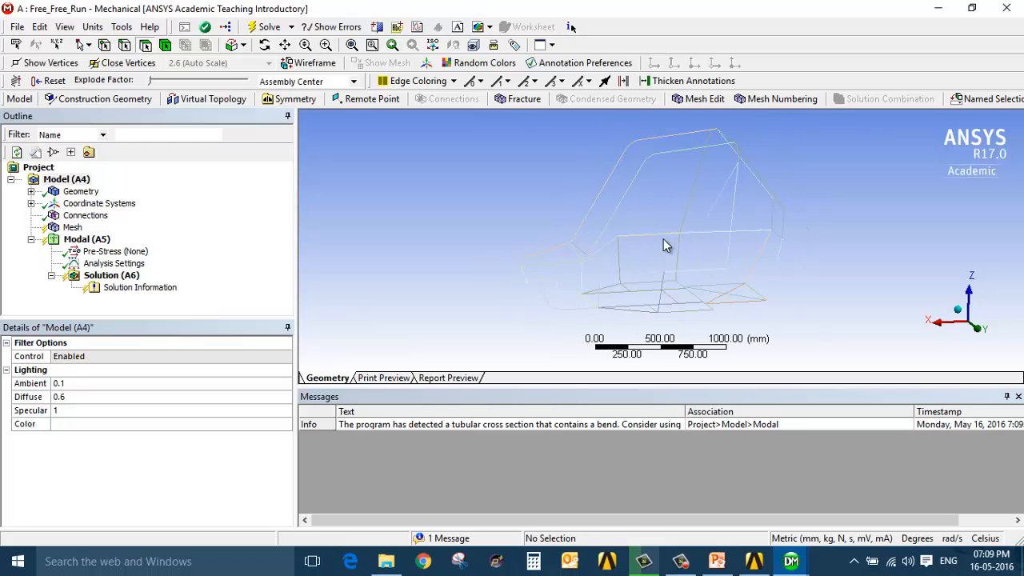
{"action": "scroll", "coordinate": [663, 245], "scroll_direction": "down", "scroll_amount": 5}
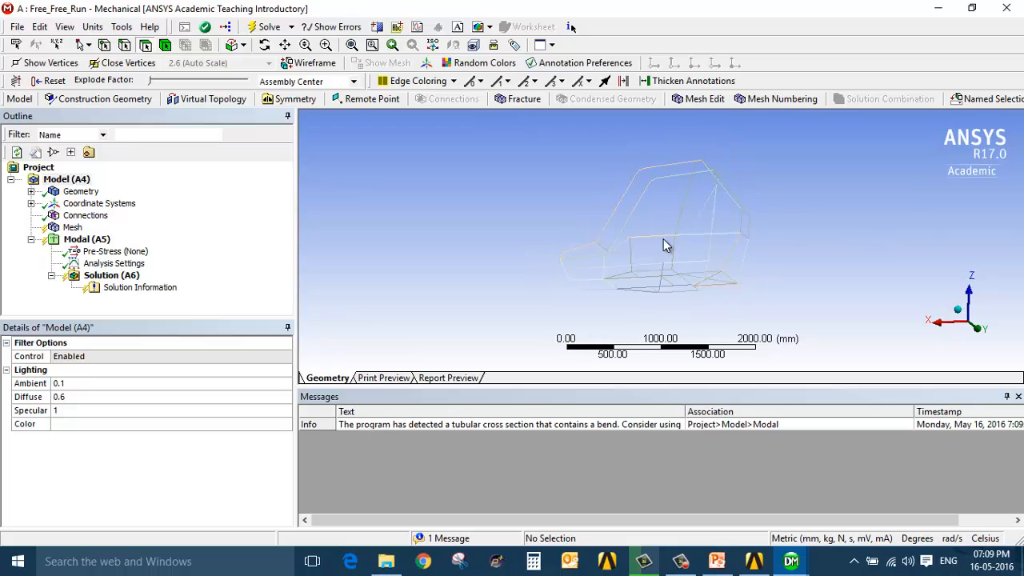
{"action": "scroll", "coordinate": [664, 245], "scroll_direction": "up", "scroll_amount": 5}
{"action": "mouse_move", "coordinate": [665, 244]}
{"action": "middle_mouse_down", "text": "ctrl"}
{"action": "mouse_move", "coordinate": [686, 248]}
{"action": "mouse_move", "coordinate": [681, 254]}
{"action": "middle_mouse_up", "text": "ctrl"}
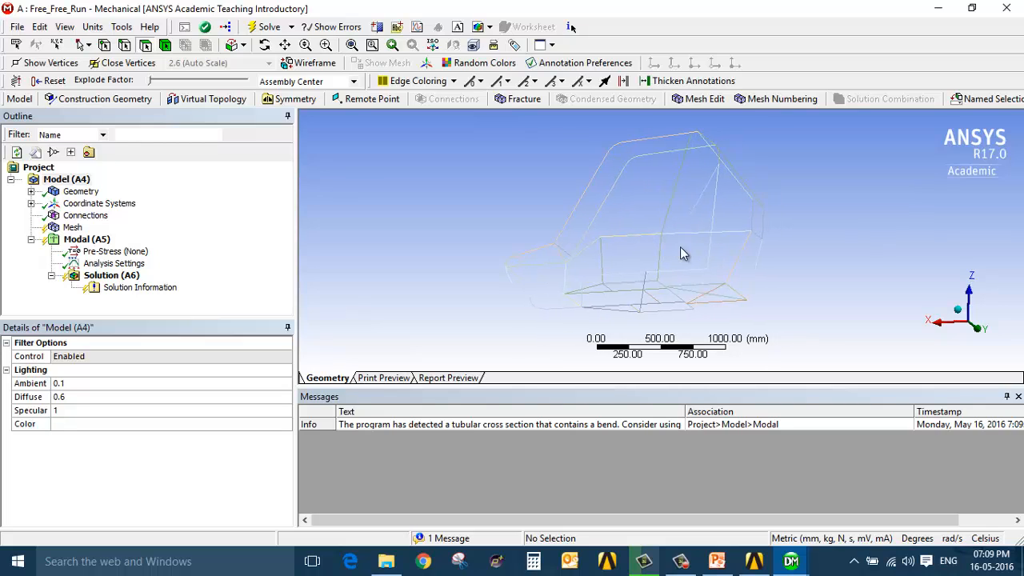
{"action": "left_click", "coordinate": [31, 192]}
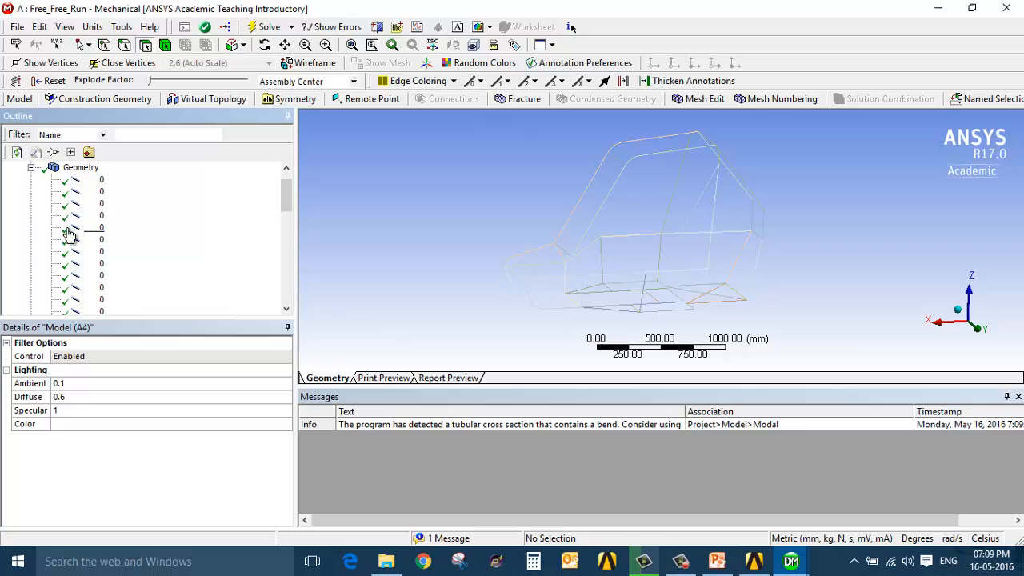
{"action": "scroll", "coordinate": [68, 232], "scroll_direction": "down", "scroll_amount": 10}
{"action": "left_click", "coordinate": [86, 205]}
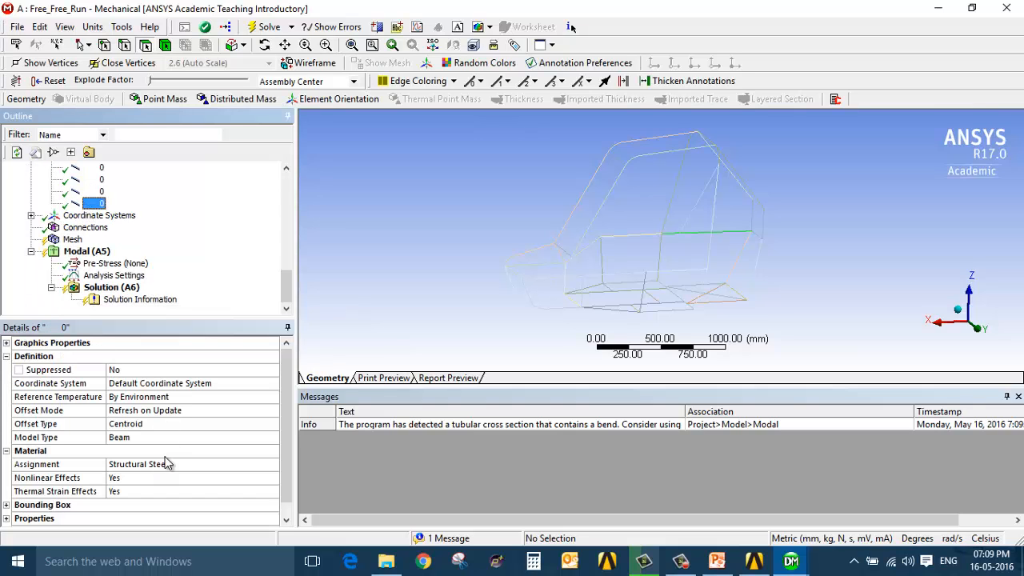
Step: Collapse the list of geometry bodies and show the details of the Global Coordinate System
{"action": "left_click", "coordinate": [31, 216]}
{"action": "scroll", "coordinate": [31, 216], "scroll_direction": "up", "scroll_amount": 10}
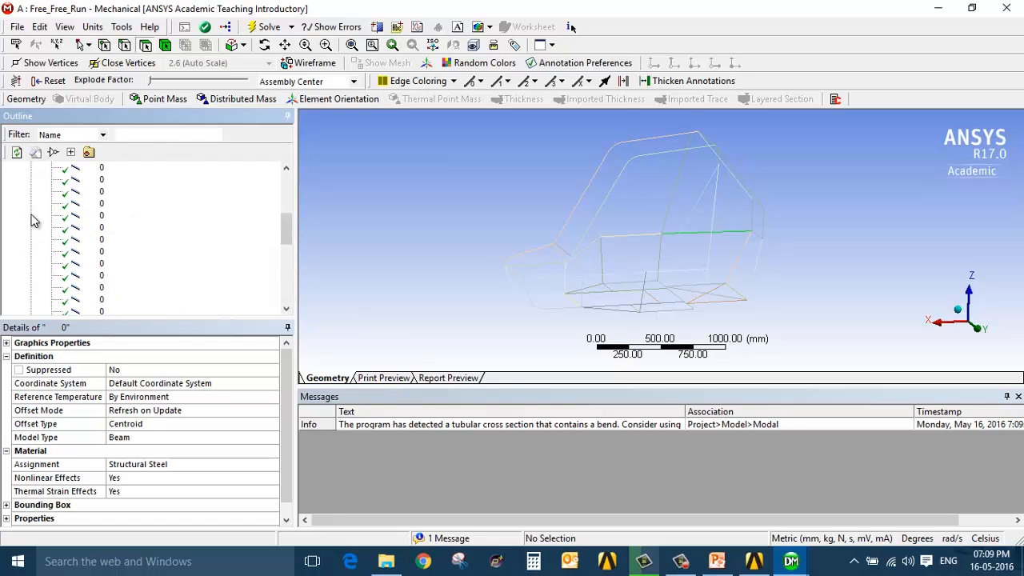
{"action": "left_click", "coordinate": [31, 192]}
{"action": "left_click", "coordinate": [120, 215]}
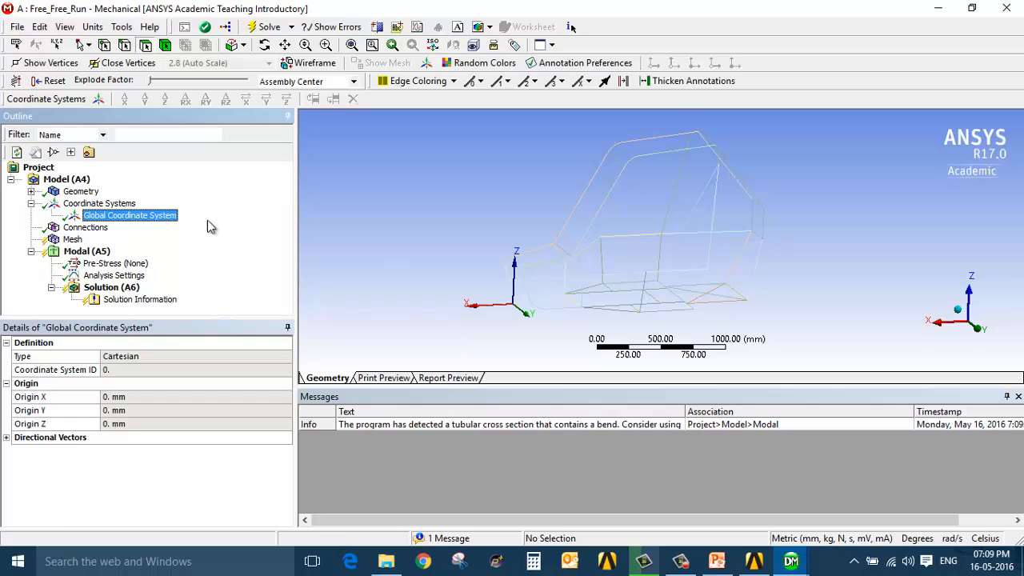
Step: Check the Connections details, then expand the mesh sizing settings and keep the size function on Adaptive
{"action": "left_click", "coordinate": [84, 229]}
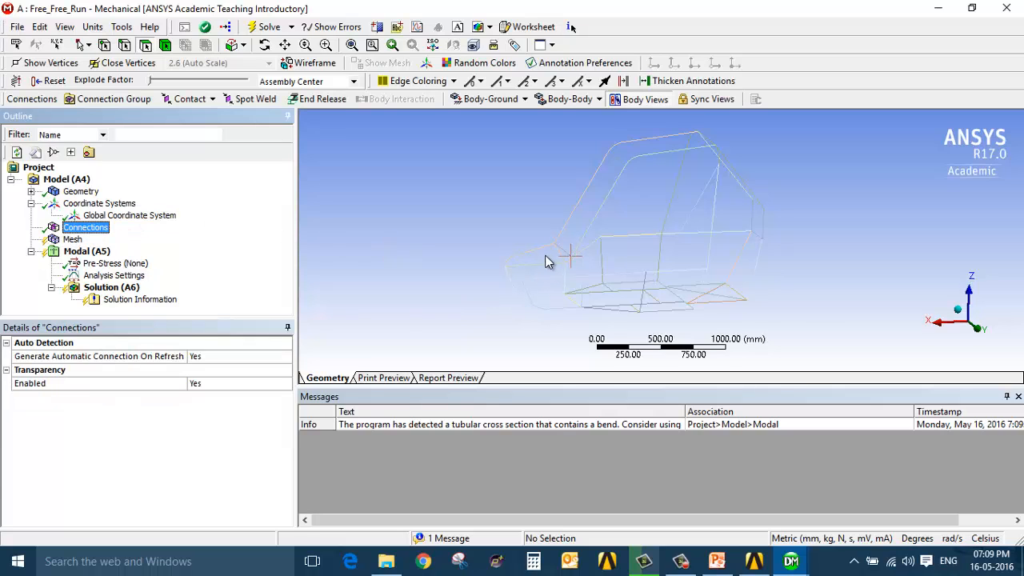
{"action": "left_click", "coordinate": [76, 241]}
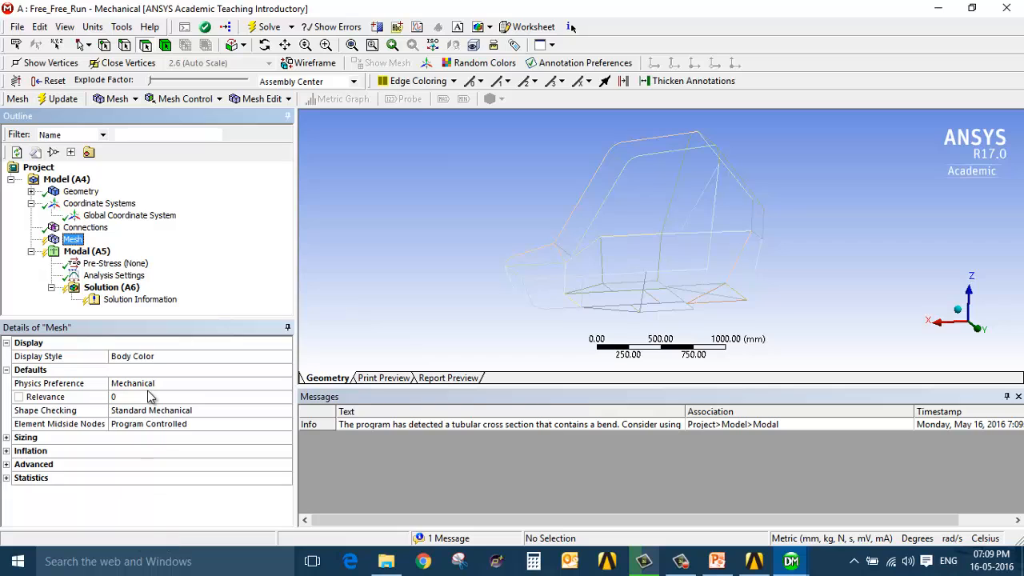
{"action": "left_click", "coordinate": [6, 438]}
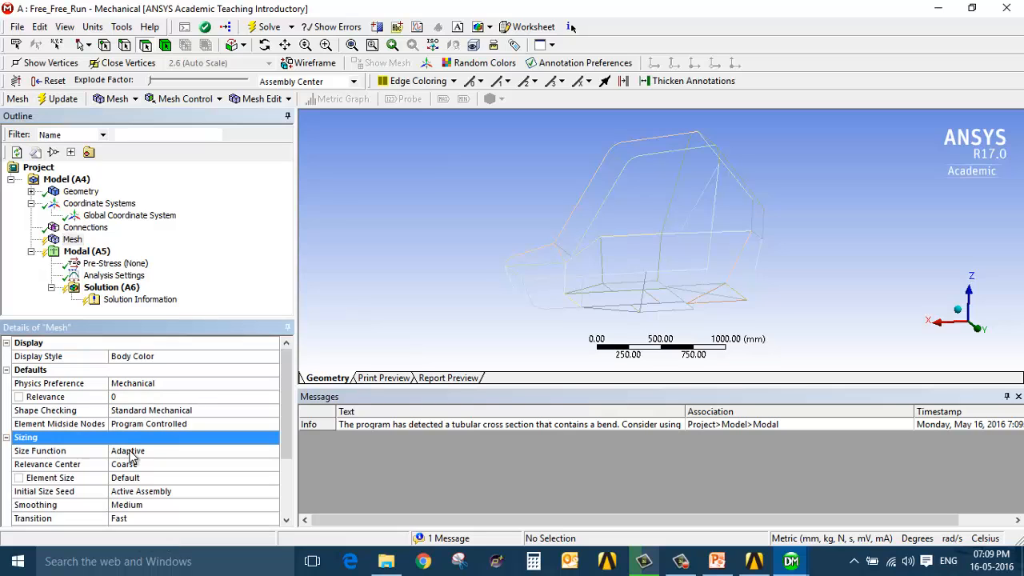
{"action": "scroll", "coordinate": [132, 454], "scroll_direction": "down", "scroll_amount": 2}
{"action": "scroll", "coordinate": [132, 454], "scroll_direction": "up", "scroll_amount": 1}
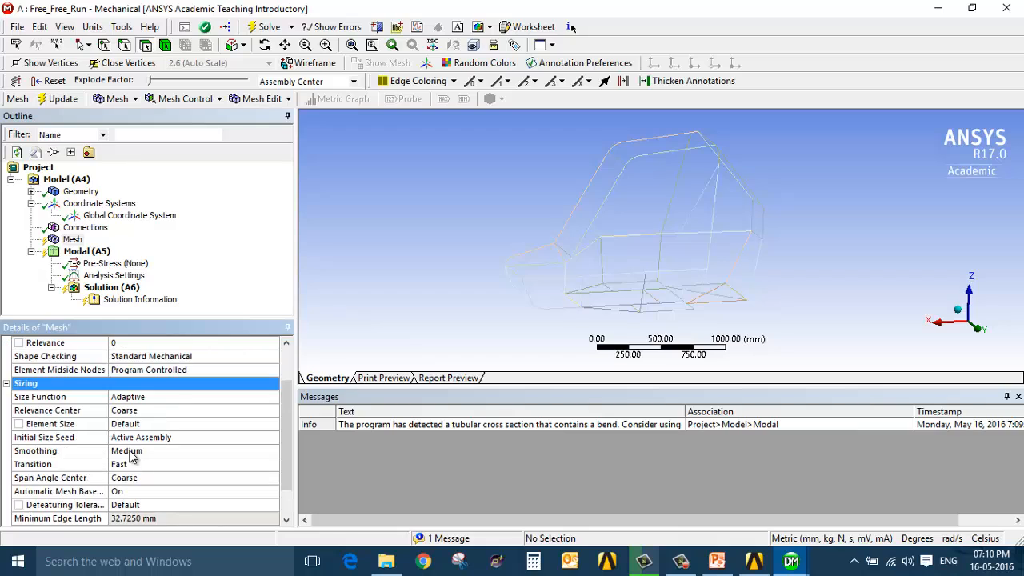
{"action": "left_click", "coordinate": [206, 400]}
{"action": "left_click", "coordinate": [272, 397]}
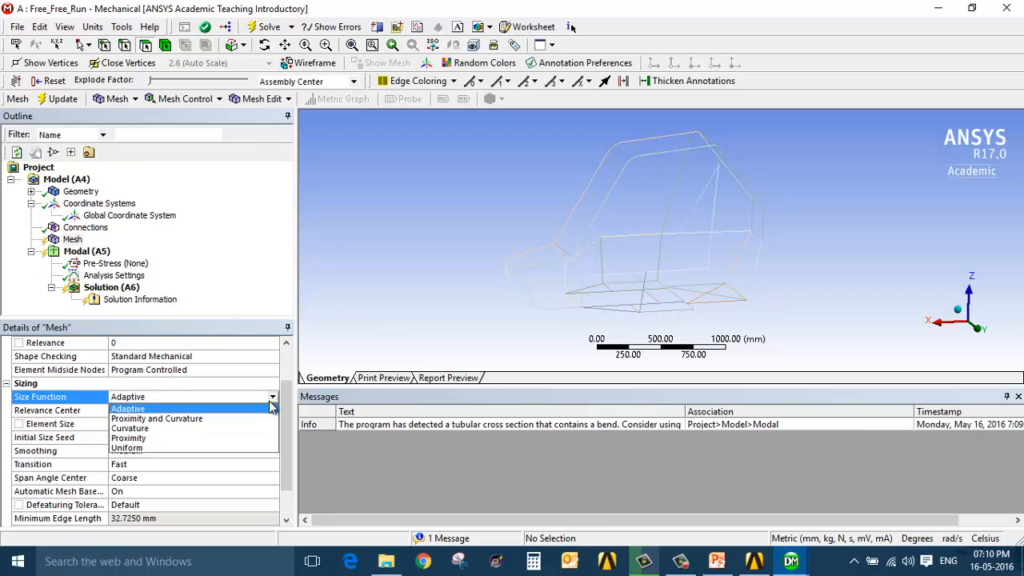
{"action": "left_click", "coordinate": [250, 409]}
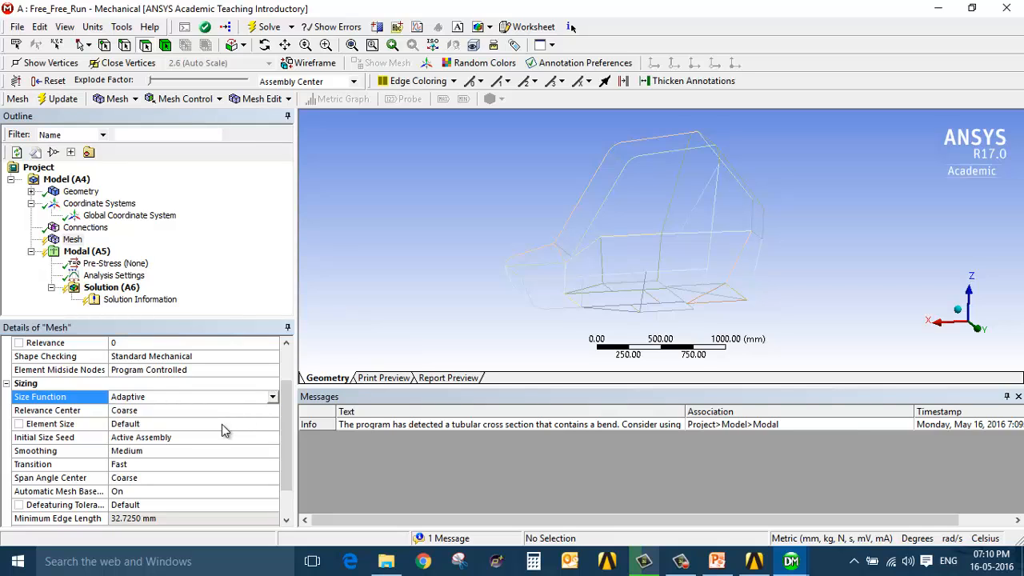
Step: Set the mesh element size to 10 mm and generate the mesh
{"action": "left_click", "coordinate": [223, 424]}
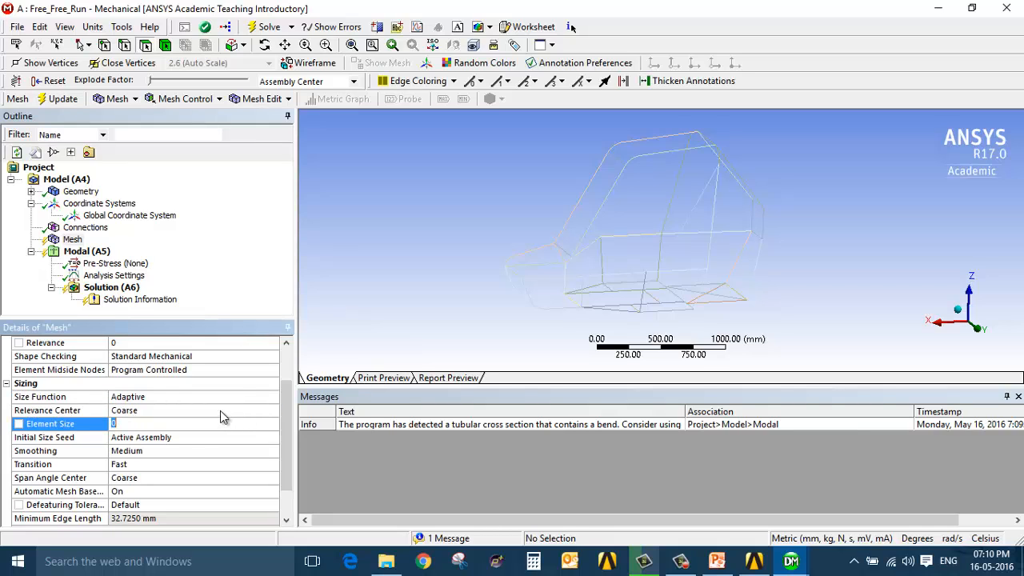
{"action": "left_click", "coordinate": [220, 412]}
{"action": "left_click", "coordinate": [221, 424]}
{"action": "scroll", "coordinate": [288, 453], "scroll_direction": "down", "scroll_amount": 1}
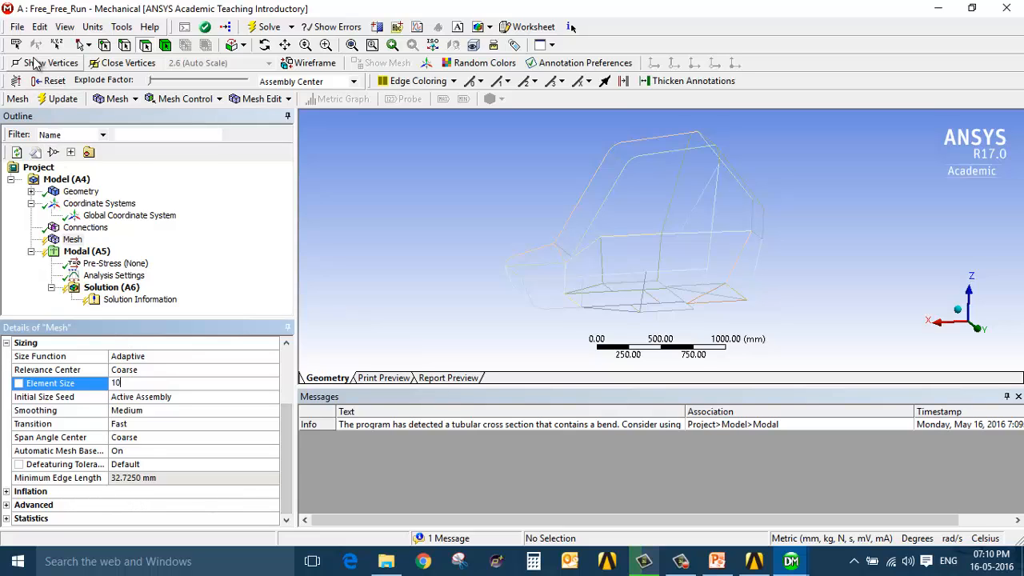
{"action": "left_click", "coordinate": [74, 240]}
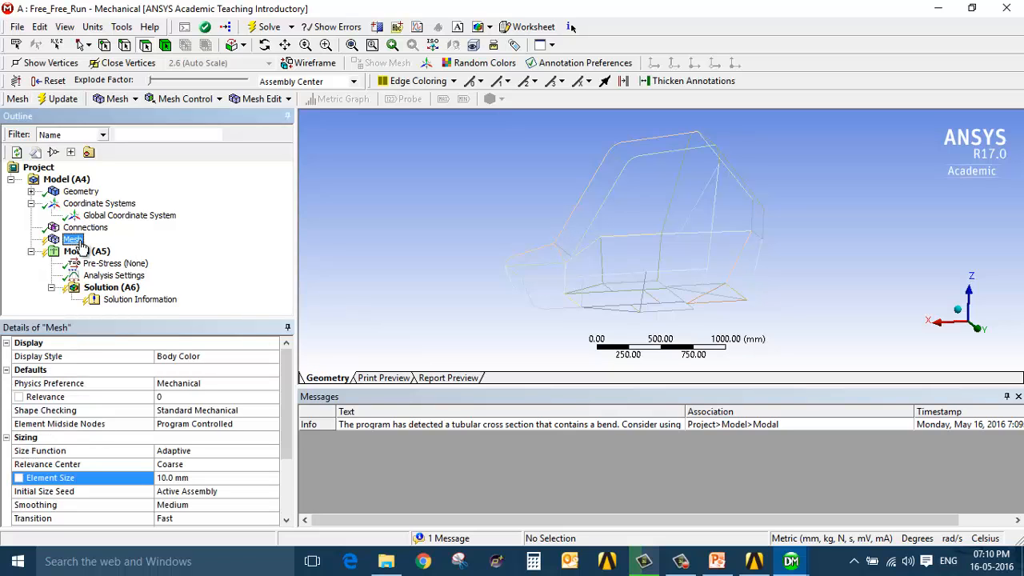
{"action": "right_click", "coordinate": [77, 245]}
{"action": "left_click", "coordinate": [148, 294]}
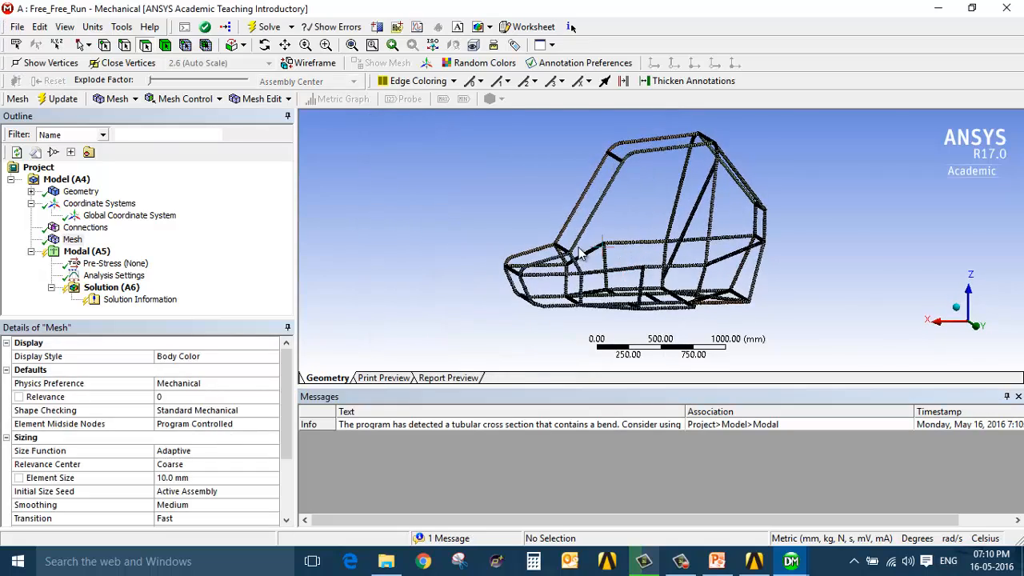
Step: Examine the meshed tubes of the roll cage up close at the joints, front members and upper frame
{"action": "scroll", "coordinate": [576, 272], "scroll_direction": "up", "scroll_amount": 5}
{"action": "scroll", "coordinate": [724, 249], "scroll_direction": "up", "scroll_amount": 4}
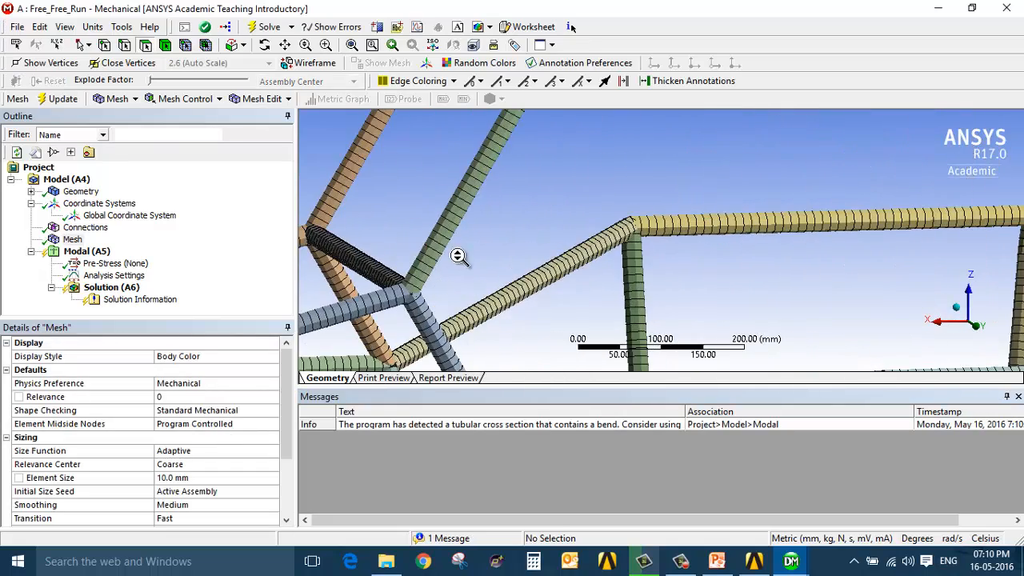
{"action": "scroll", "coordinate": [616, 336], "scroll_direction": "up", "scroll_amount": 2}
{"action": "middle_click_drag", "start_coordinate": [750, 139], "coordinate": [616, 282], "text": "ctrl"}
{"action": "scroll", "coordinate": [651, 215], "scroll_direction": "down", "scroll_amount": 5}
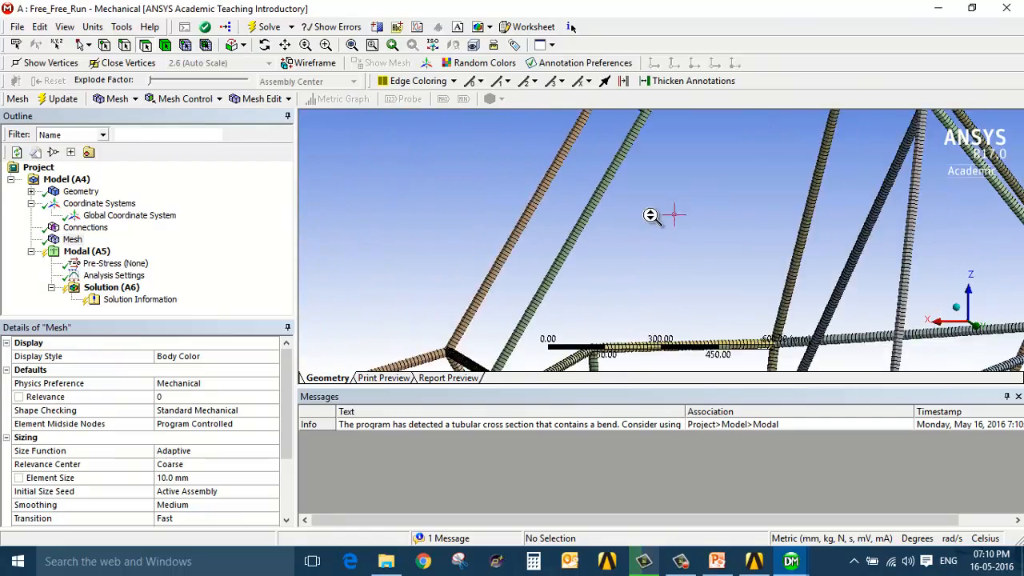
{"action": "middle_click_drag", "start_coordinate": [679, 195], "coordinate": [649, 224], "text": "ctrl"}
{"action": "scroll", "coordinate": [614, 172], "scroll_direction": "up", "scroll_amount": 4}
{"action": "scroll", "coordinate": [614, 173], "scroll_direction": "down", "scroll_amount": 3}
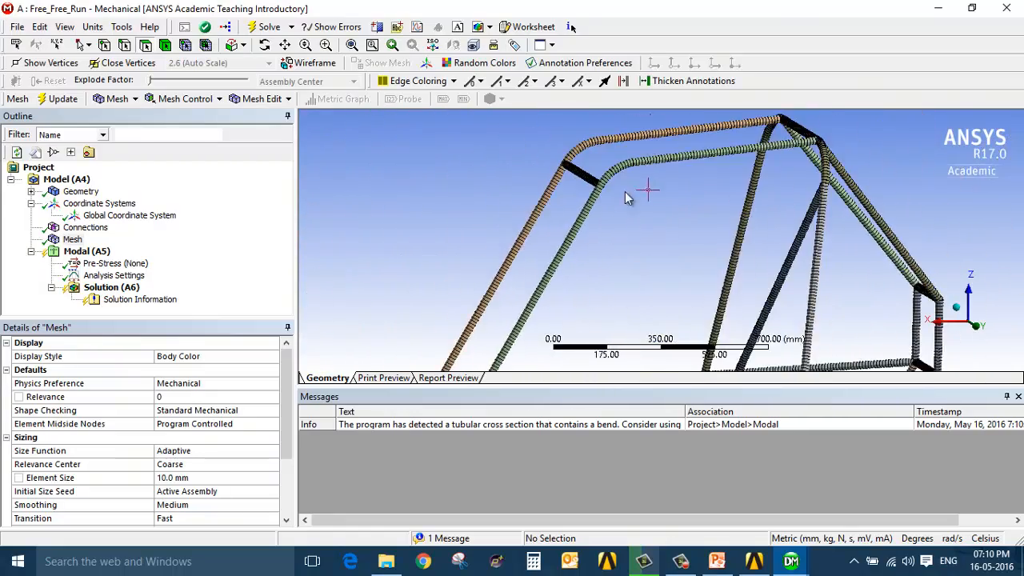
{"action": "middle_click_drag", "start_coordinate": [647, 187], "coordinate": [738, 200], "text": "ctrl"}
Step: Expand the mesh statistics and check the node and element counts
{"action": "scroll", "coordinate": [177, 404], "scroll_direction": "down", "scroll_amount": 2}
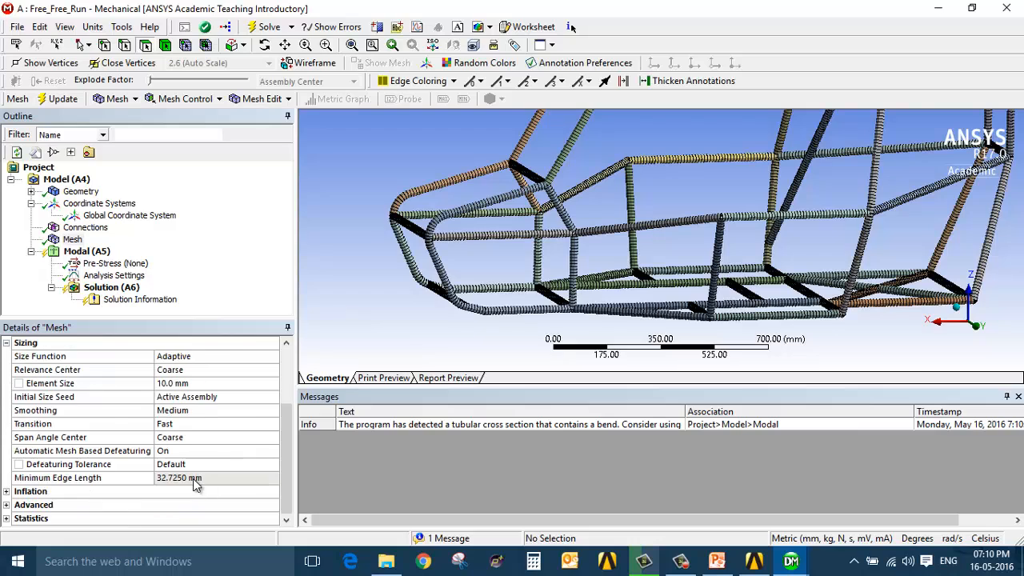
{"action": "left_click", "coordinate": [7, 519]}
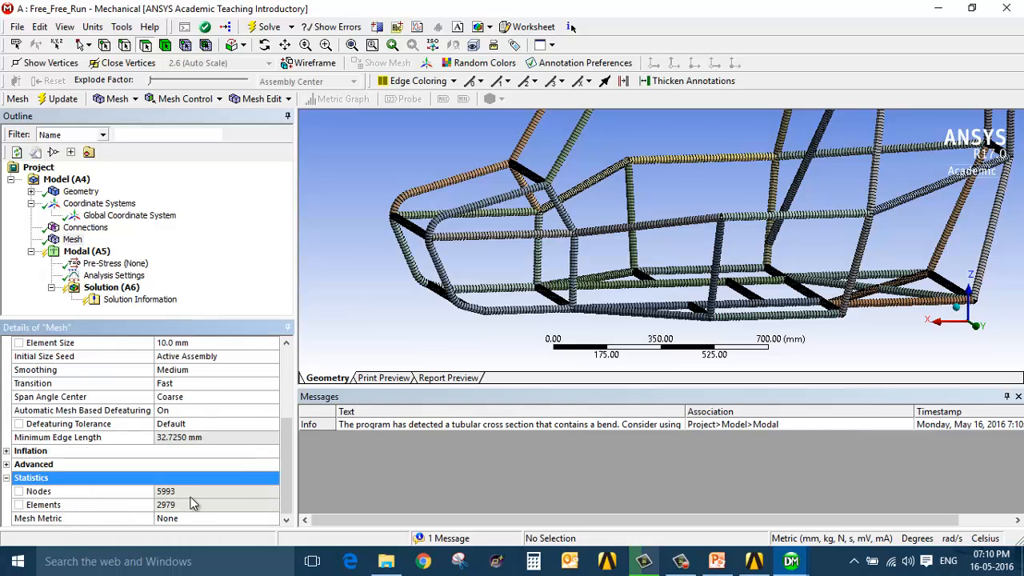
{"action": "scroll", "coordinate": [192, 504], "scroll_direction": "up", "scroll_amount": 3}
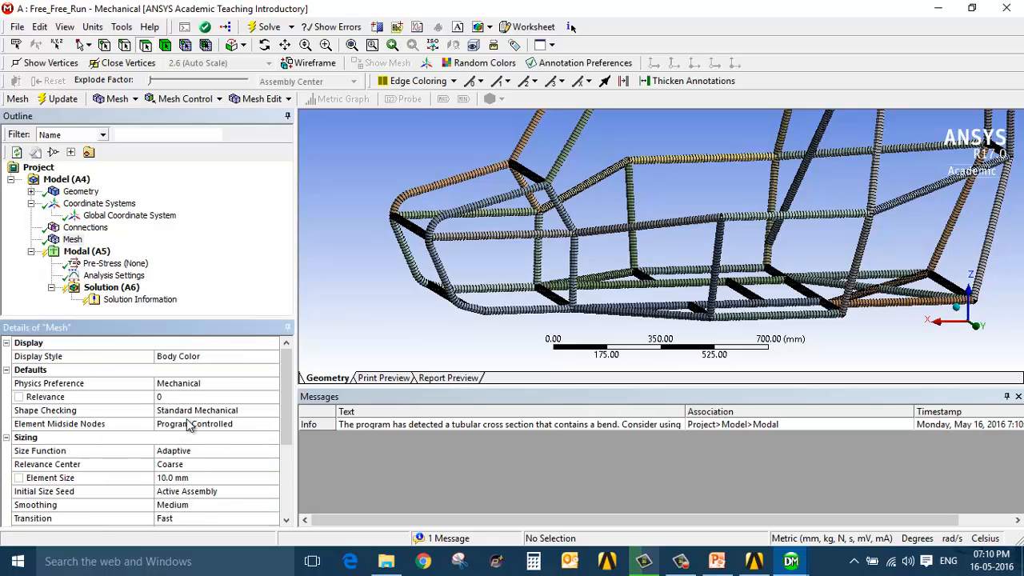
Step: Review the Relevance Center options, keeping Coarse, and look over the remaining mesh settings and the whole meshed cage
{"action": "scroll", "coordinate": [176, 455], "scroll_direction": "down", "scroll_amount": 1}
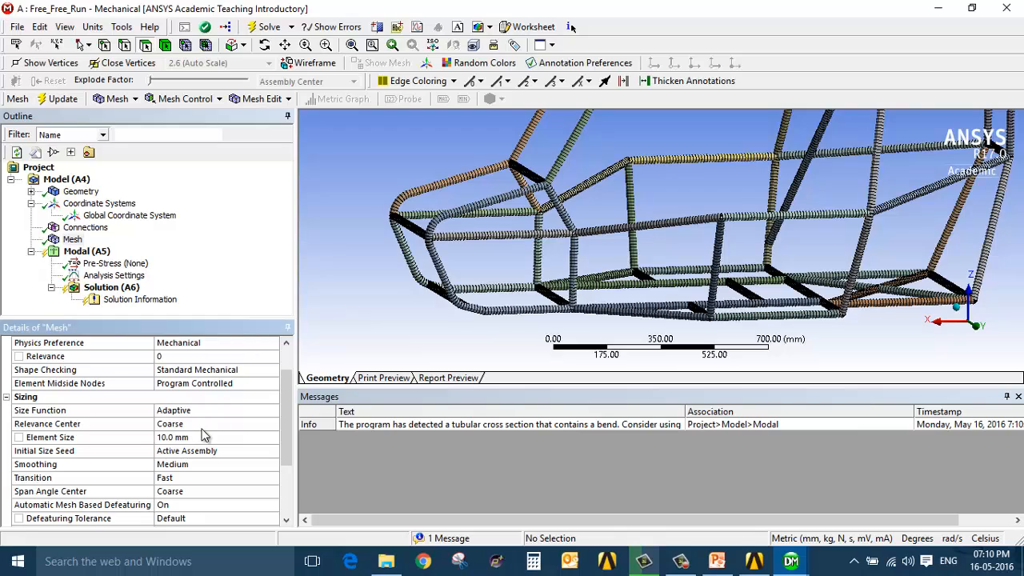
{"action": "left_click", "coordinate": [205, 425]}
{"action": "left_click", "coordinate": [273, 424]}
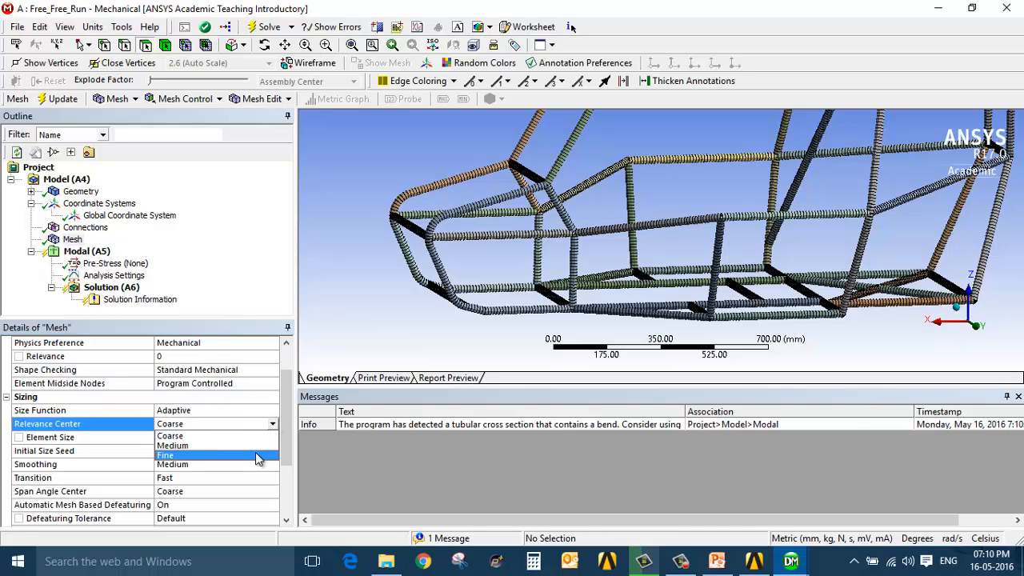
{"action": "left_click", "coordinate": [256, 437]}
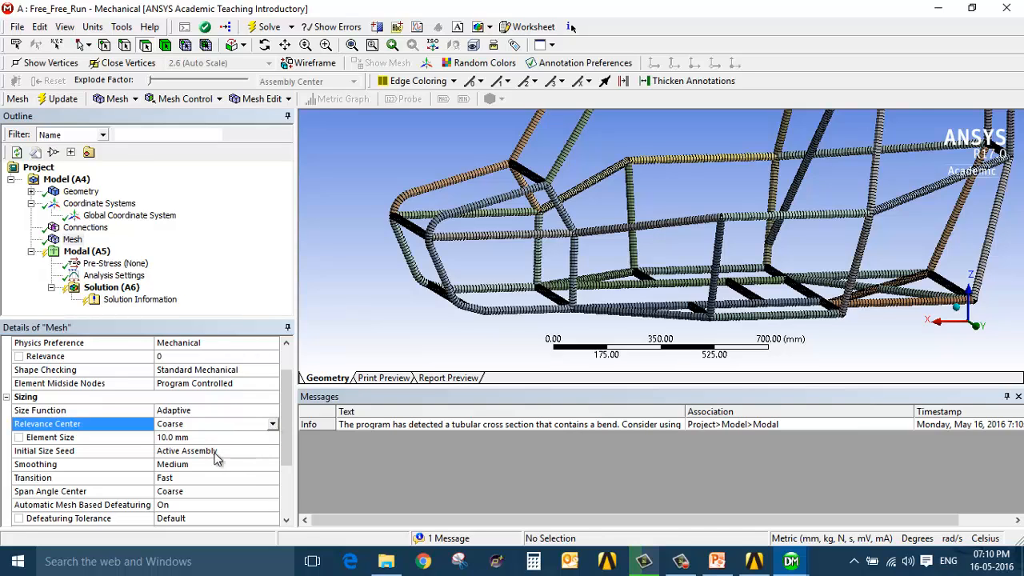
{"action": "scroll", "coordinate": [215, 457], "scroll_direction": "down", "scroll_amount": 1}
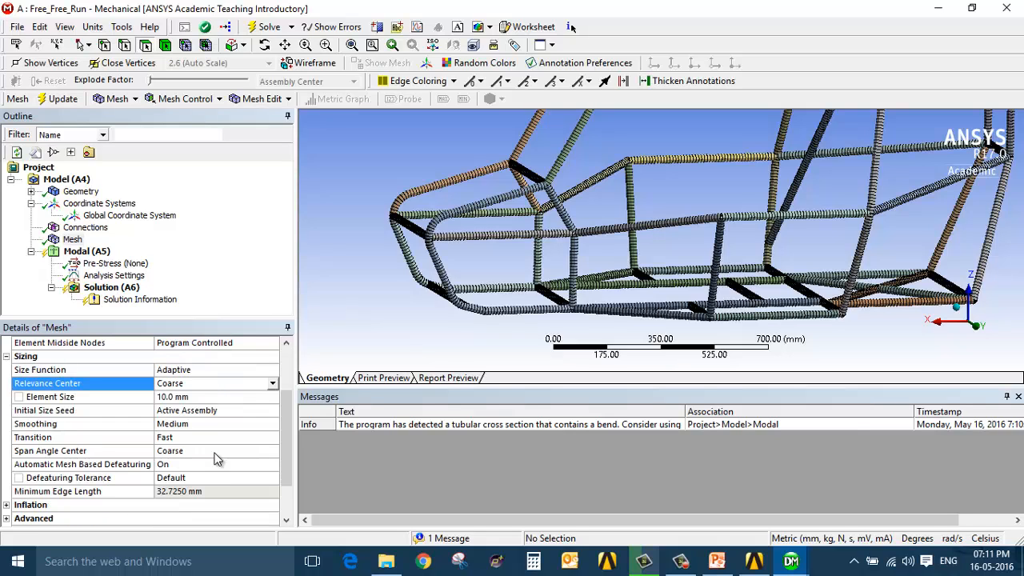
{"action": "scroll", "coordinate": [210, 444], "scroll_direction": "down", "scroll_amount": 1}
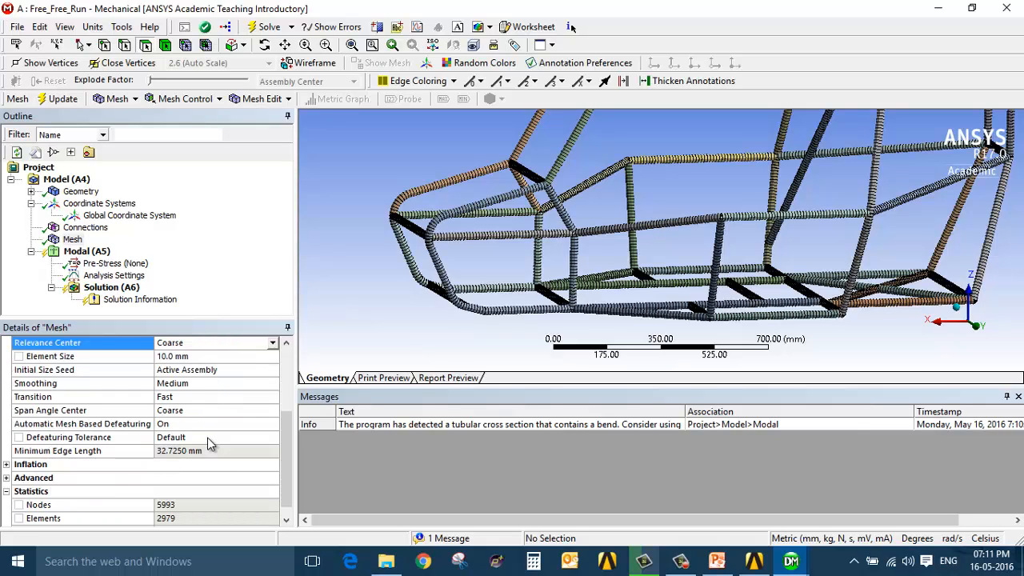
{"action": "scroll", "coordinate": [211, 444], "scroll_direction": "up", "scroll_amount": 3}
{"action": "scroll", "coordinate": [210, 444], "scroll_direction": "down", "scroll_amount": 3}
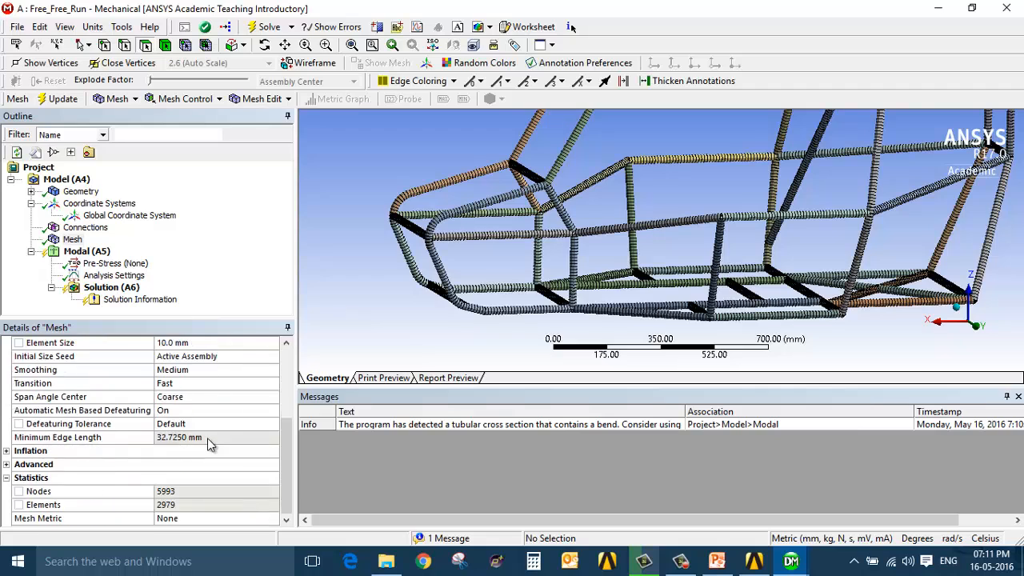
{"action": "scroll", "coordinate": [211, 444], "scroll_direction": "up", "scroll_amount": 3}
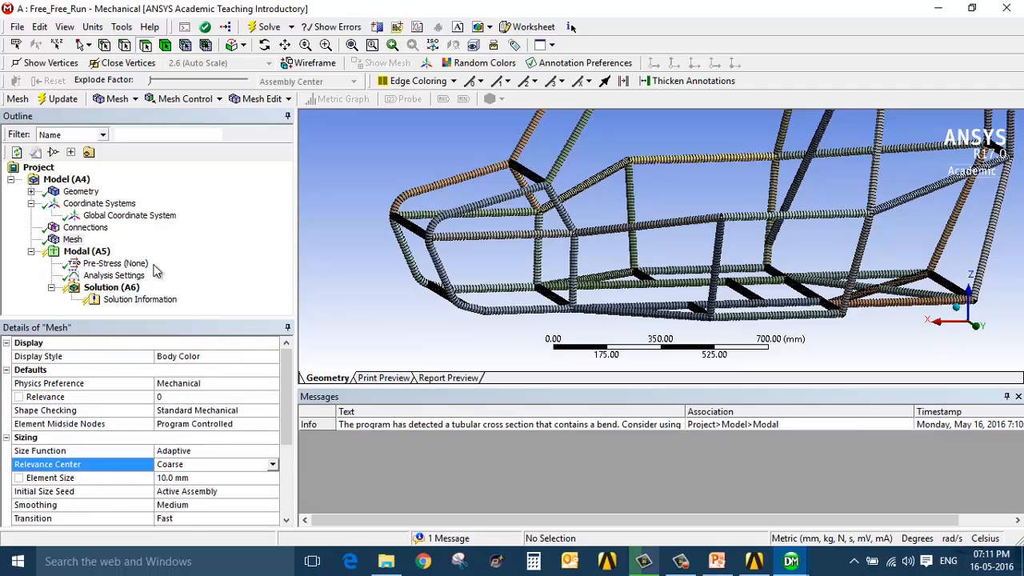
{"action": "middle_click_drag", "start_coordinate": [653, 205], "coordinate": [594, 299], "text": "ctrl"}
{"action": "scroll", "coordinate": [622, 250], "scroll_direction": "down", "scroll_amount": 2}
{"action": "scroll", "coordinate": [622, 249], "scroll_direction": "down", "scroll_amount": 3}
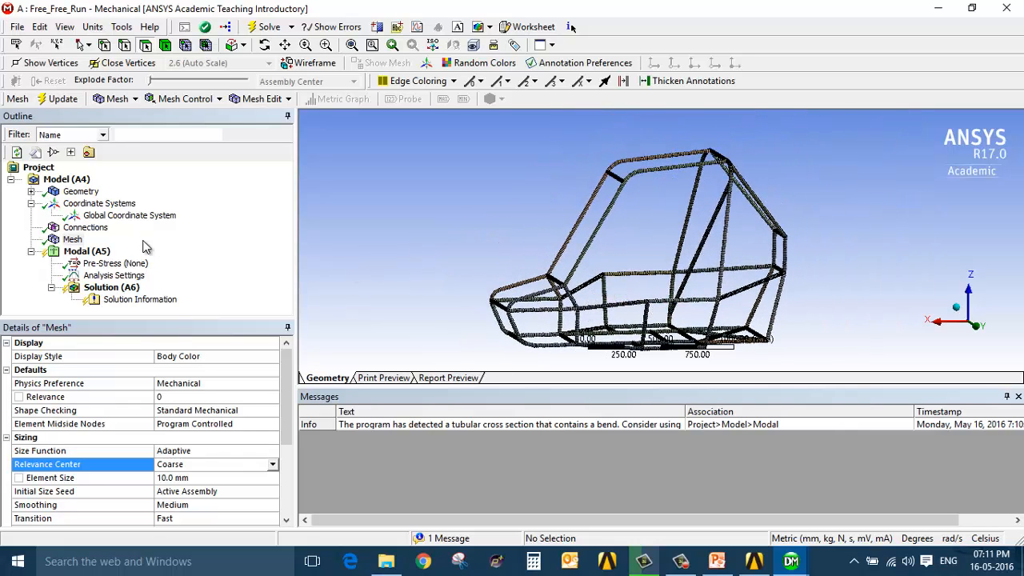
Step: Set the maximum number of modes to find to 20 in the modal Analysis Settings
{"action": "left_click", "coordinate": [120, 275]}
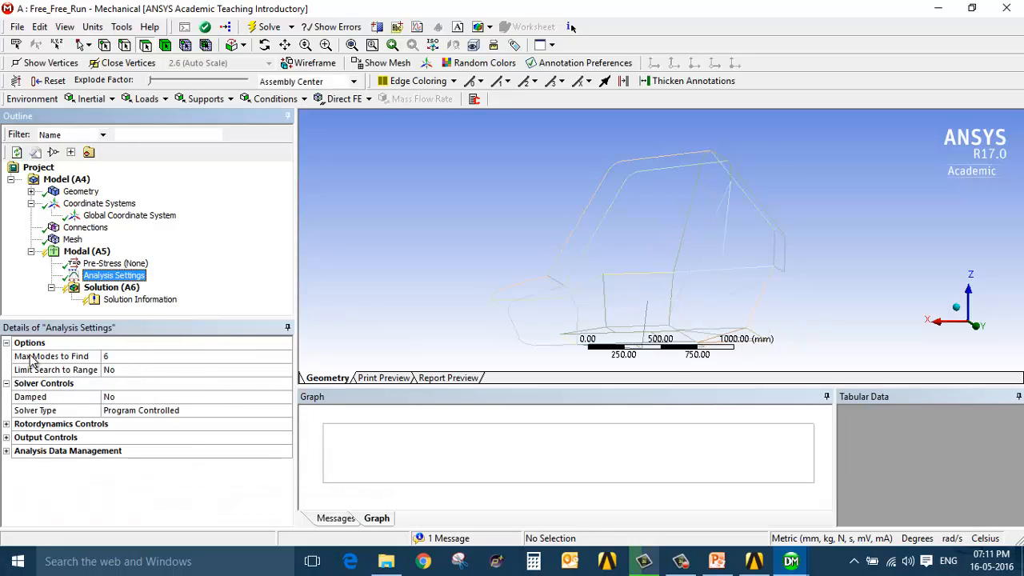
{"action": "left_click", "coordinate": [132, 358]}
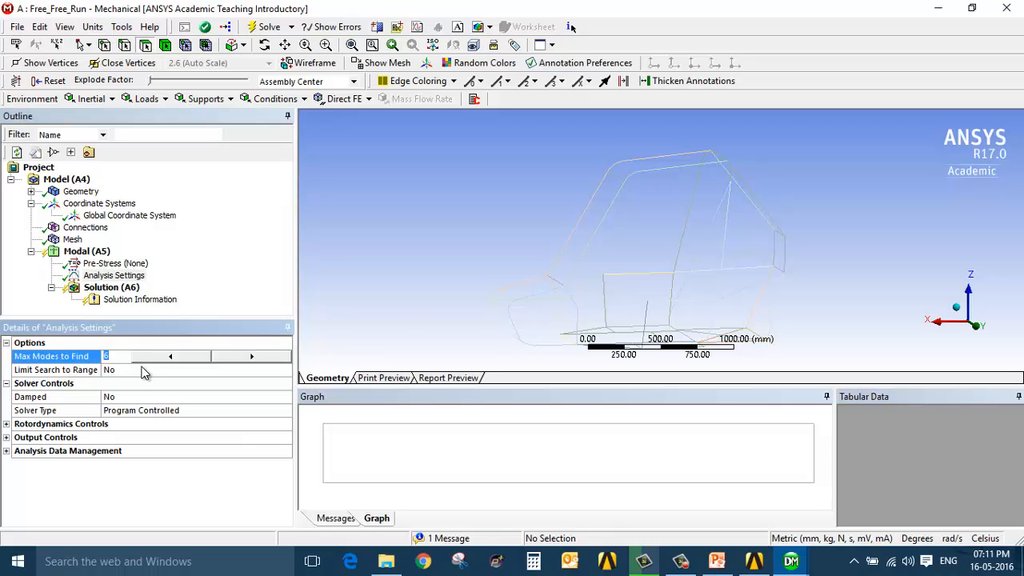
{"action": "key", "text": "Return"}
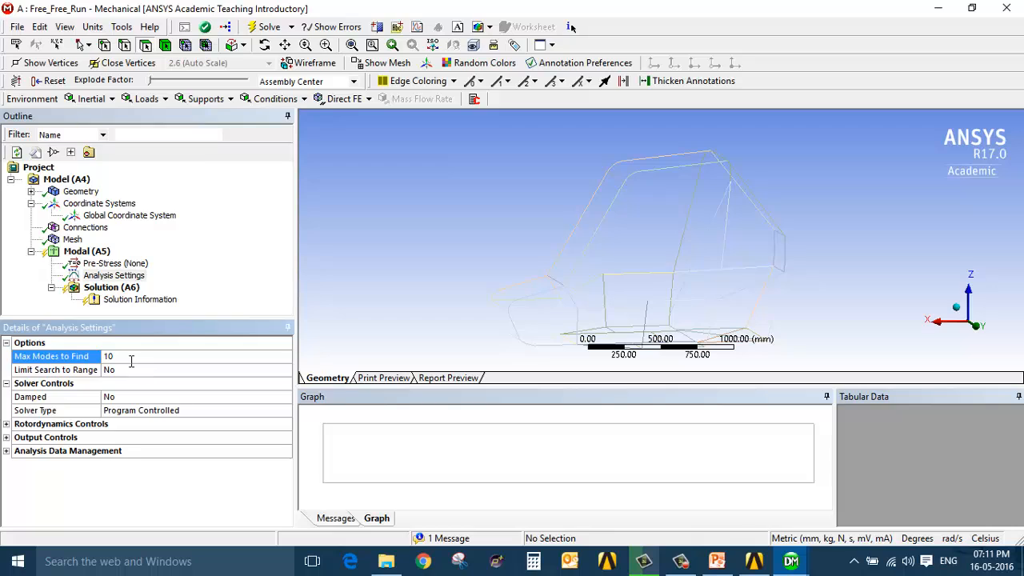
{"action": "left_click", "coordinate": [131, 357]}
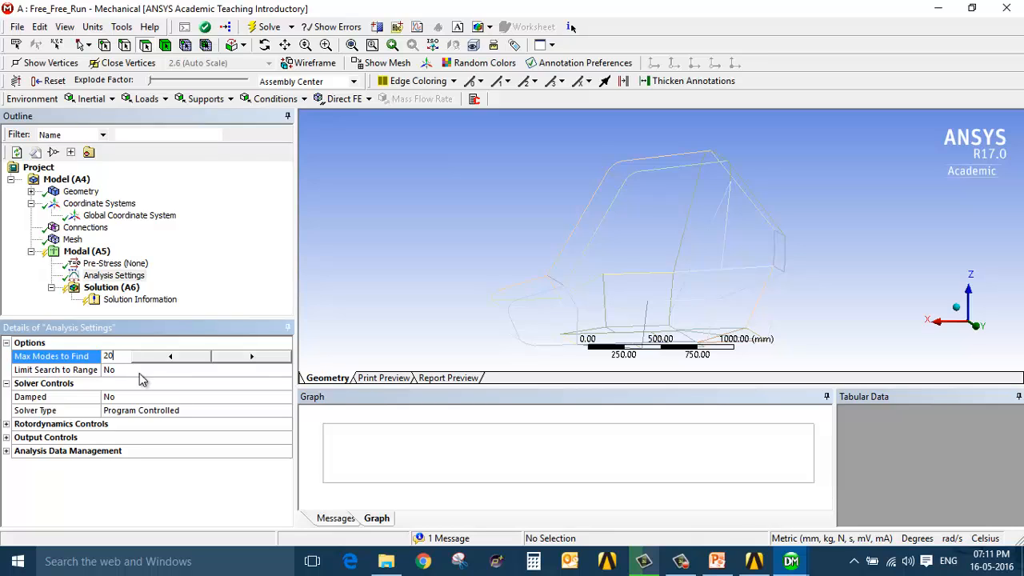
Step: Limit the mode search to a frequency range and set the range maximum to 1000 Hz
{"action": "left_click", "coordinate": [152, 371]}
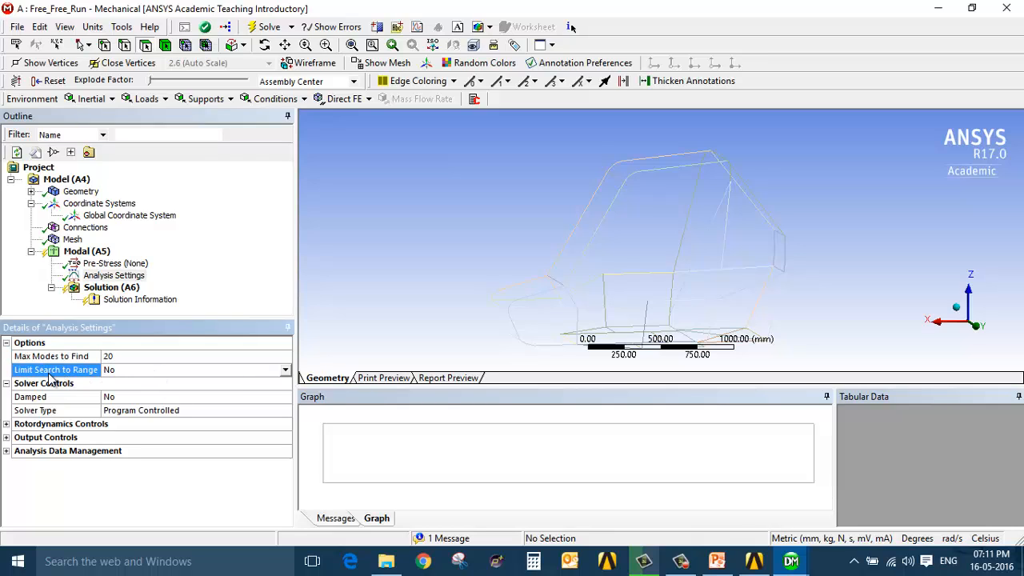
{"action": "left_click", "coordinate": [286, 373]}
{"action": "left_click", "coordinate": [252, 394]}
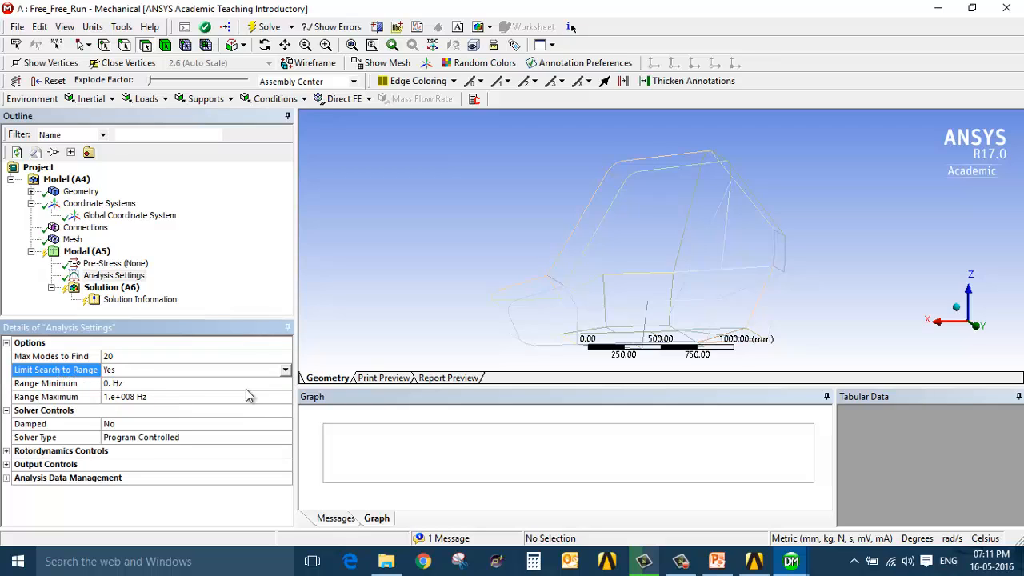
{"action": "left_click", "coordinate": [157, 397]}
{"action": "type", "text": "10"}
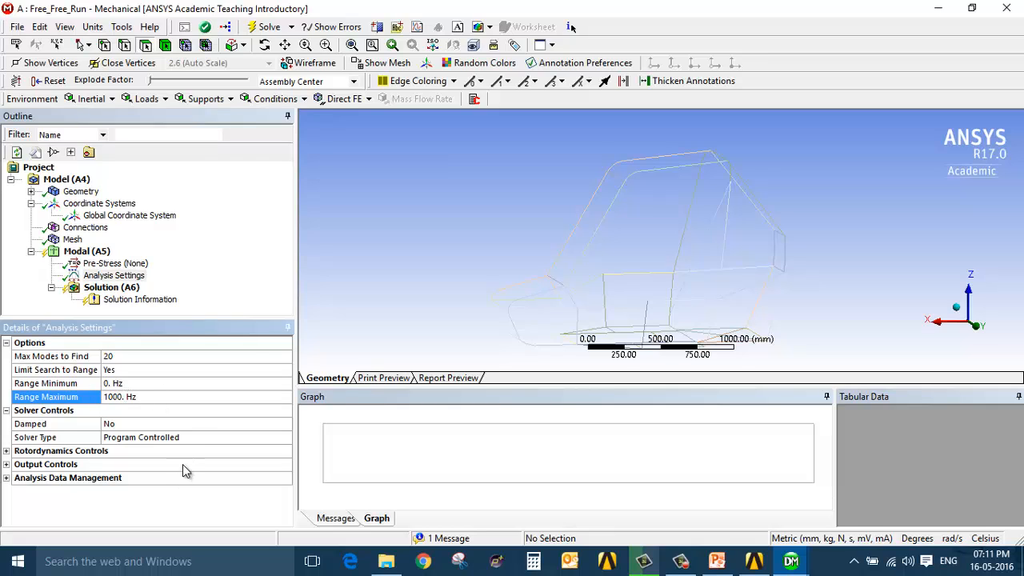
Step: Insert a Total Deformation result for all bodies under the modal Solution
{"action": "left_click", "coordinate": [112, 289]}
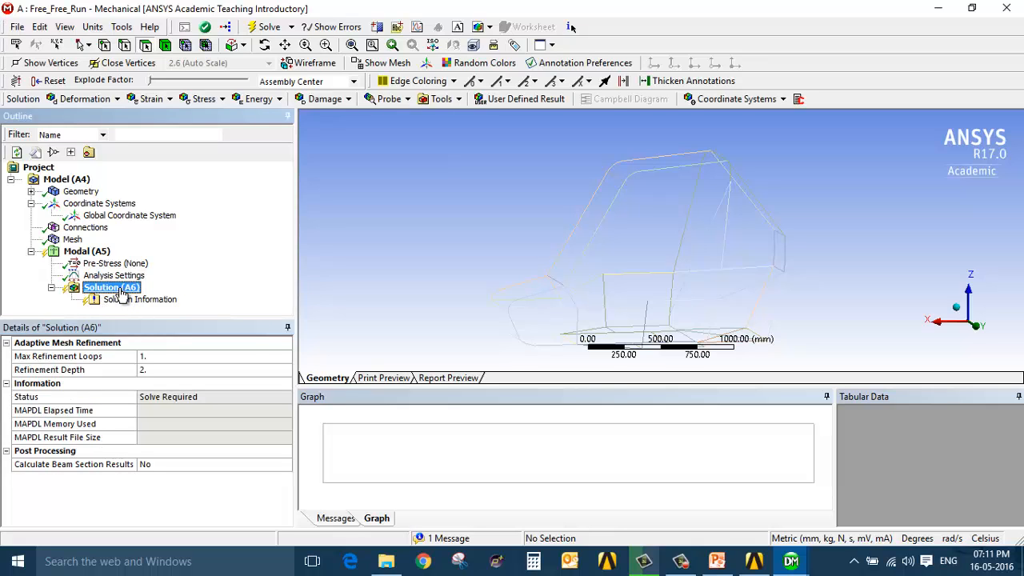
{"action": "right_click", "coordinate": [121, 294]}
{"action": "mouse_move", "coordinate": [204, 300]}
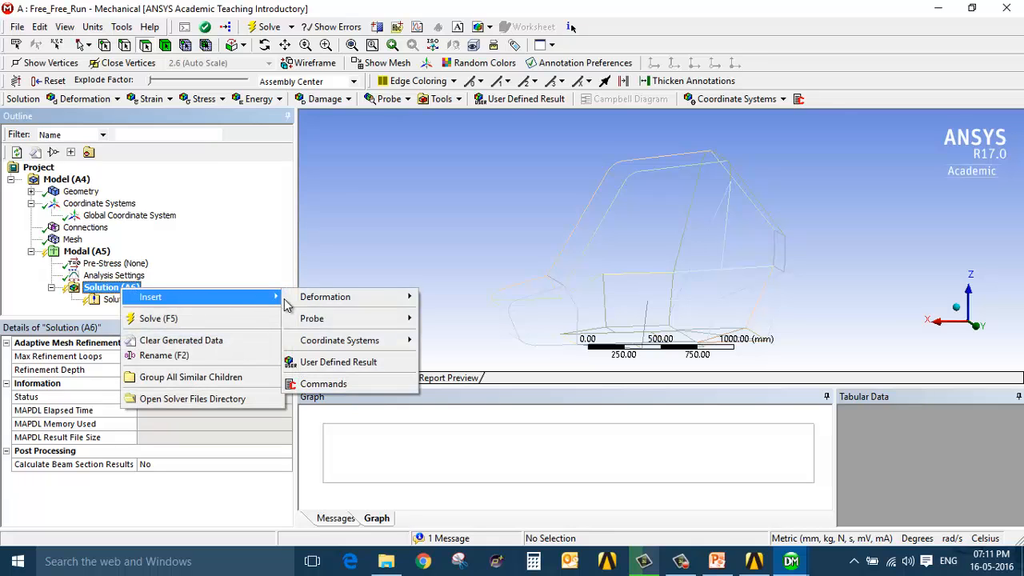
{"action": "mouse_move", "coordinate": [371, 307]}
{"action": "left_click", "coordinate": [442, 300]}
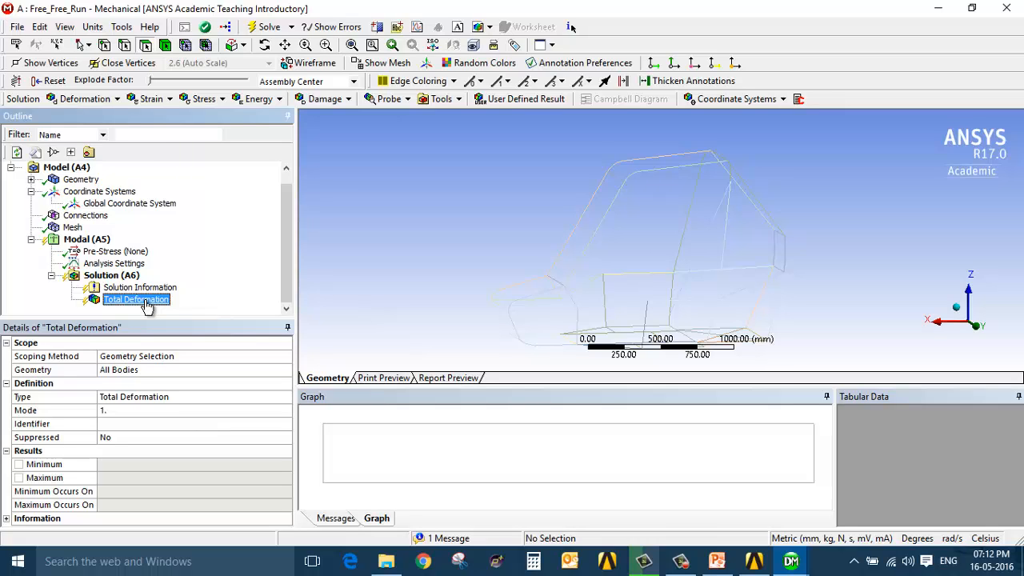
Step: Solve the modal analysis and display the mode 1 Total Deformation result with its frequency graph
{"action": "right_click", "coordinate": [119, 278]}
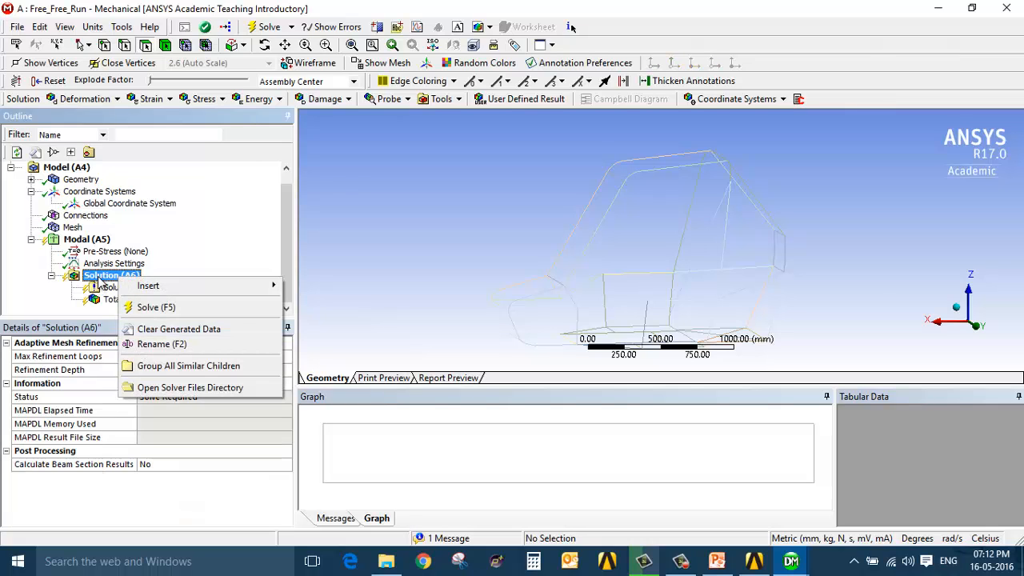
{"action": "left_click", "coordinate": [164, 308]}
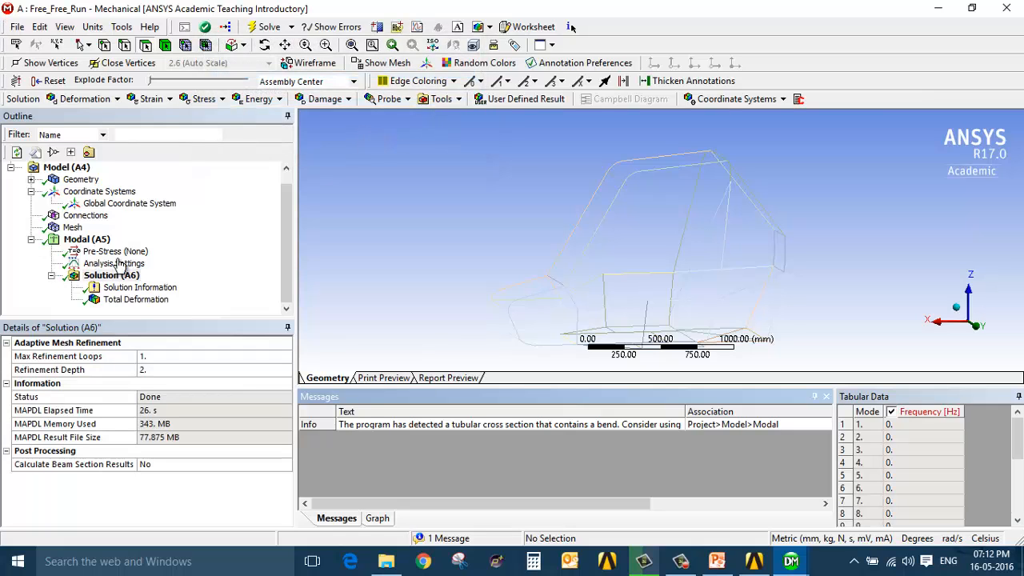
{"action": "left_click", "coordinate": [136, 299]}
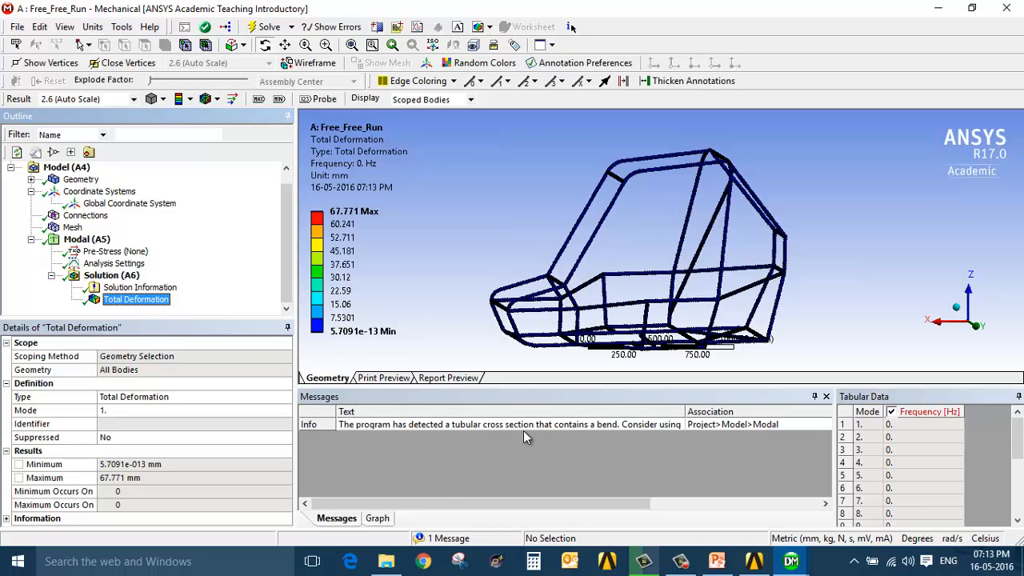
{"action": "left_click", "coordinate": [379, 518]}
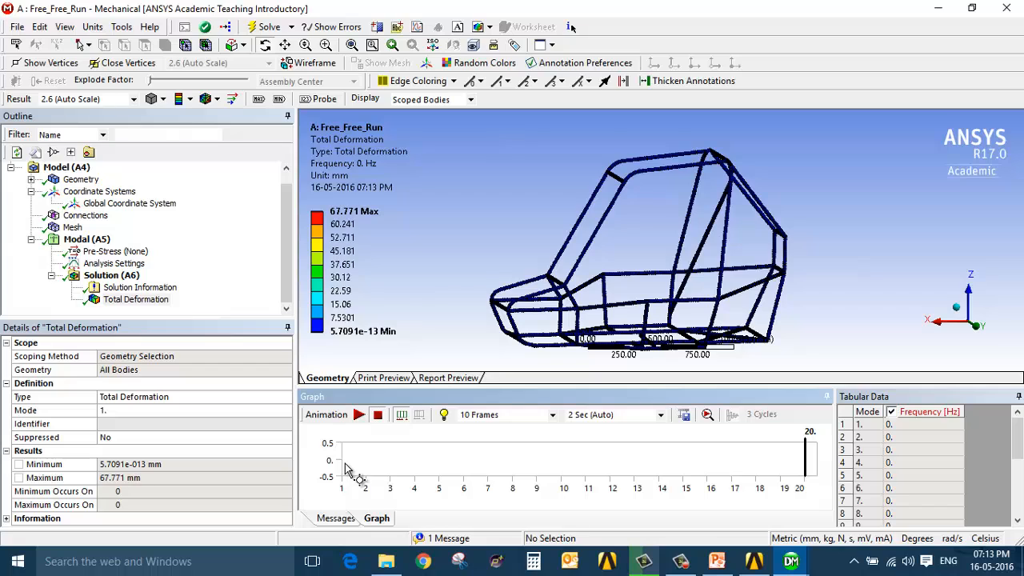
Step: Create mode shape results for the full range of 20 modes from the frequency graph
{"action": "left_click_drag", "start_coordinate": [655, 464], "coordinate": [817, 466]}
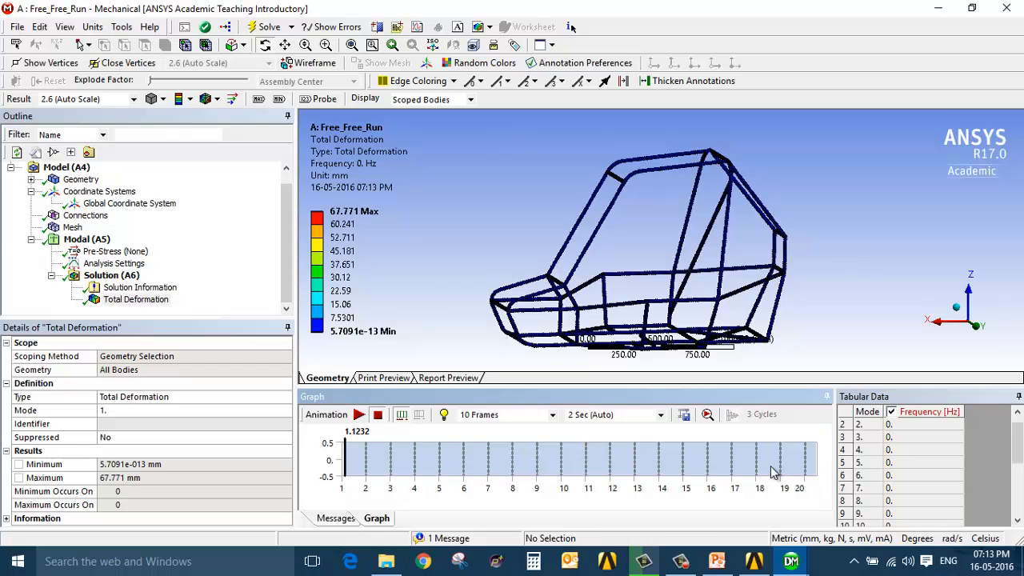
{"action": "right_click", "coordinate": [771, 466]}
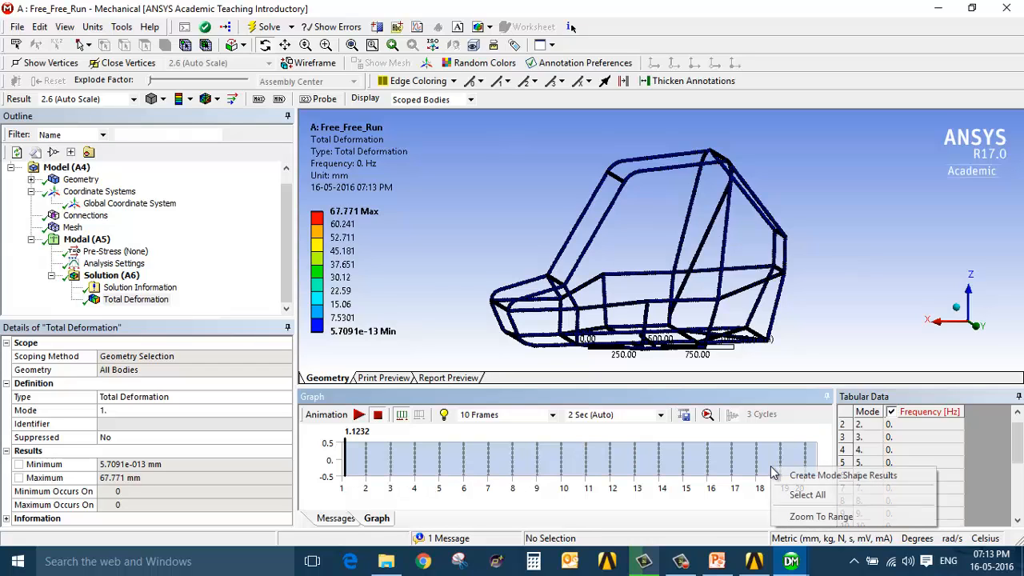
{"action": "left_click", "coordinate": [828, 480]}
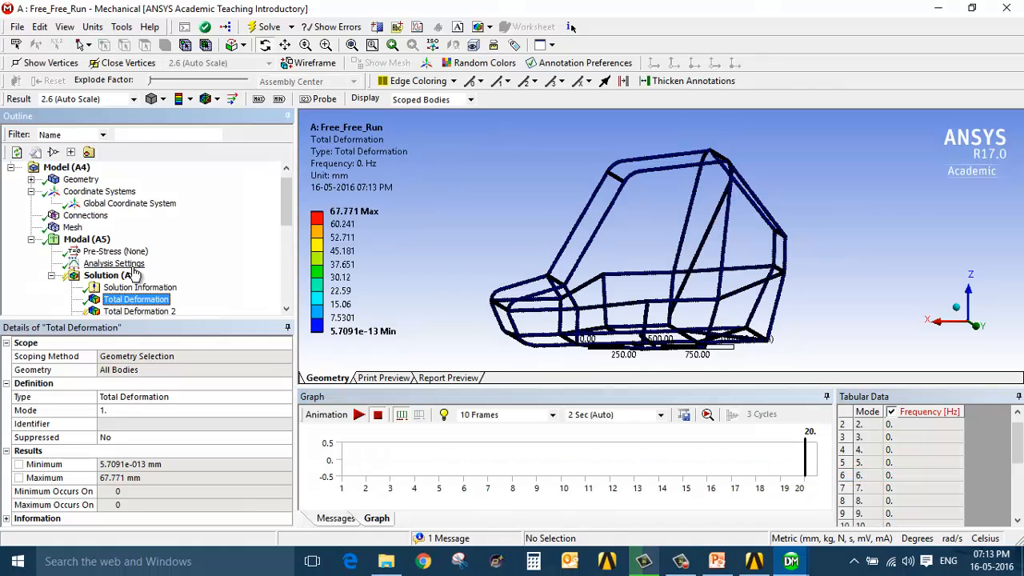
{"action": "scroll", "coordinate": [132, 292], "scroll_direction": "down", "scroll_amount": 6}
{"action": "scroll", "coordinate": [132, 293], "scroll_direction": "up", "scroll_amount": 7}
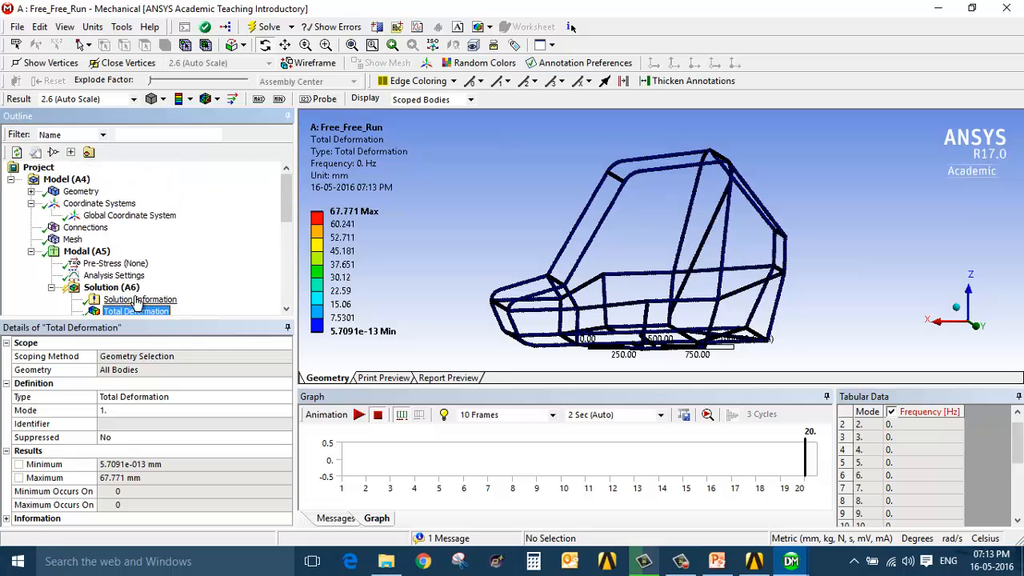
Step: Evaluate all the newly created Total Deformation results under the modal Solution
{"action": "left_click", "coordinate": [128, 292]}
{"action": "right_click", "coordinate": [128, 292]}
{"action": "left_click", "coordinate": [183, 314]}
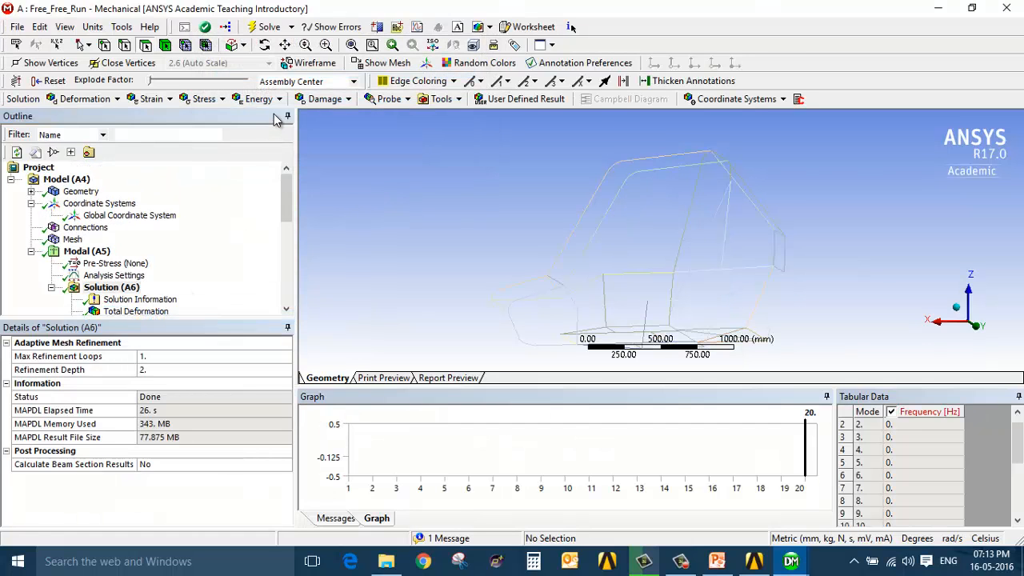
Step: Display the mode 1 Total Deformation result, inspect the tubes up close, and hide the element edges on the contour
{"action": "left_click", "coordinate": [154, 313]}
{"action": "scroll", "coordinate": [184, 240], "scroll_direction": "down", "scroll_amount": 2}
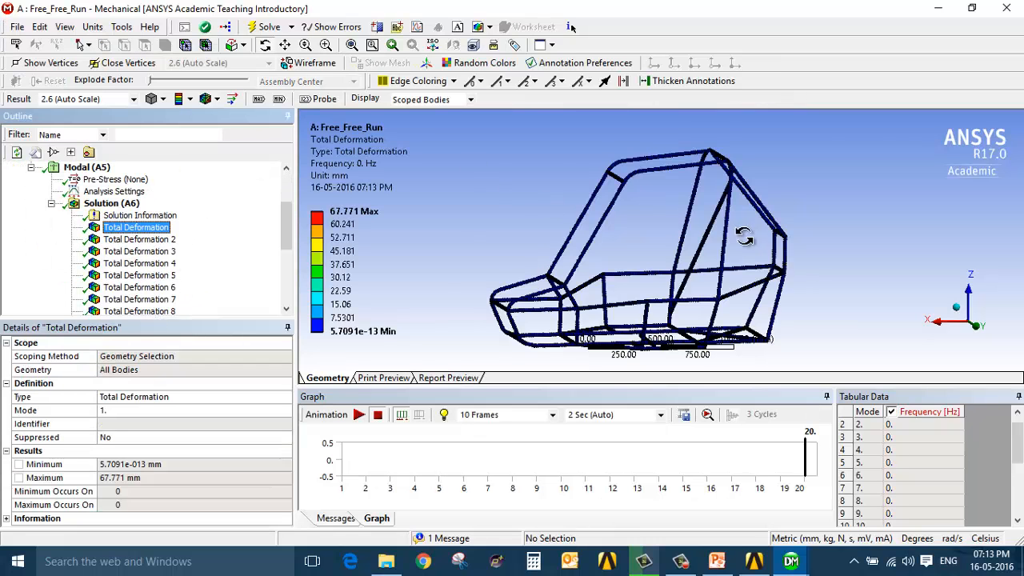
{"action": "scroll", "coordinate": [497, 286], "scroll_direction": "up", "scroll_amount": 6}
{"action": "middle_click_drag", "start_coordinate": [467, 232], "coordinate": [698, 240], "text": "ctrl"}
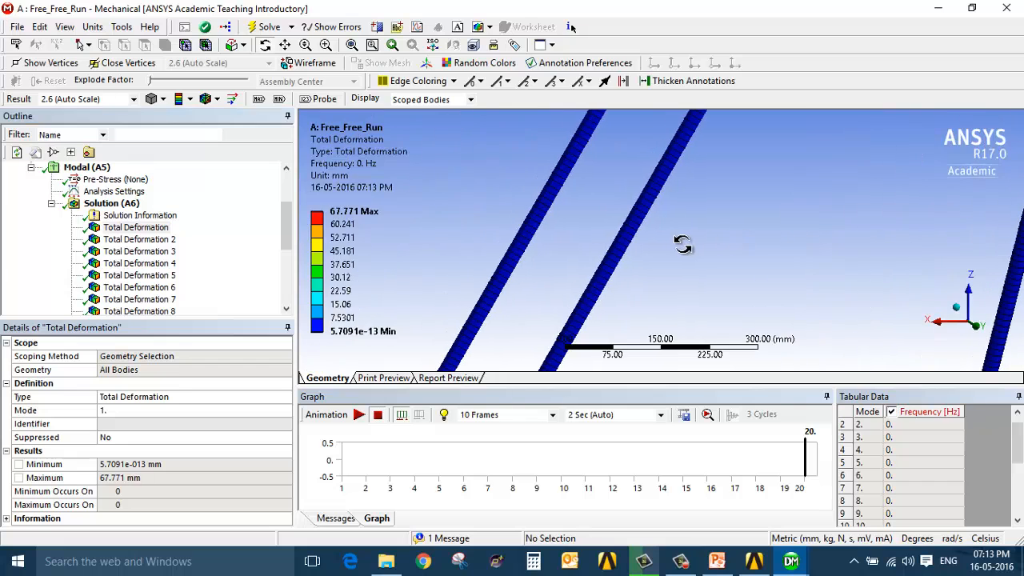
{"action": "scroll", "coordinate": [678, 251], "scroll_direction": "down", "scroll_amount": 3}
{"action": "scroll", "coordinate": [679, 251], "scroll_direction": "down", "scroll_amount": 3}
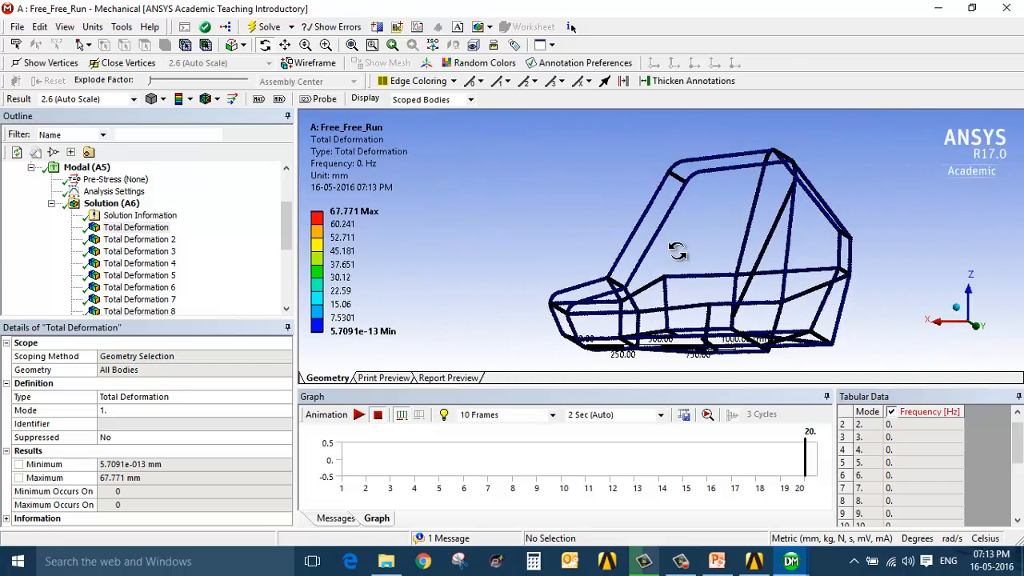
{"action": "left_click", "coordinate": [214, 103]}
{"action": "left_click", "coordinate": [236, 117]}
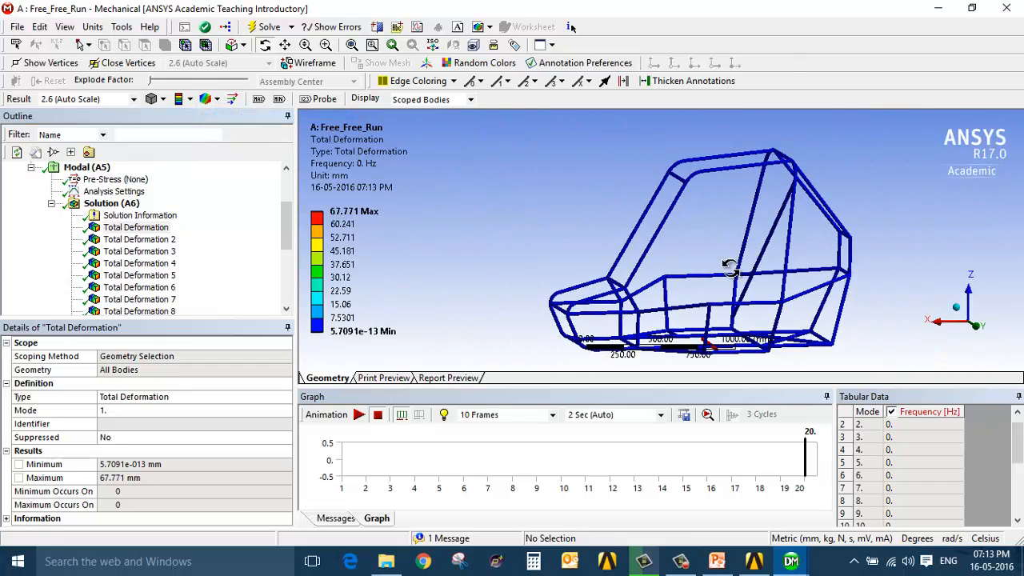
Step: Animate the mode 1 and mode 3 Total Deformation results and view the cage from a raised angle
{"action": "middle_click_drag", "start_coordinate": [729, 268], "coordinate": [669, 297]}
{"action": "left_click", "coordinate": [359, 415]}
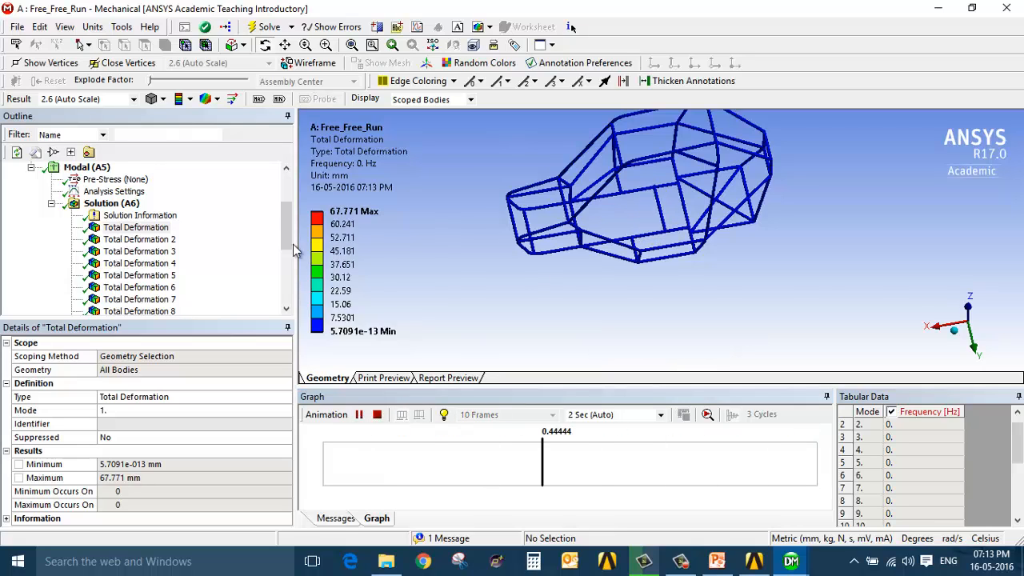
{"action": "left_click", "coordinate": [149, 253]}
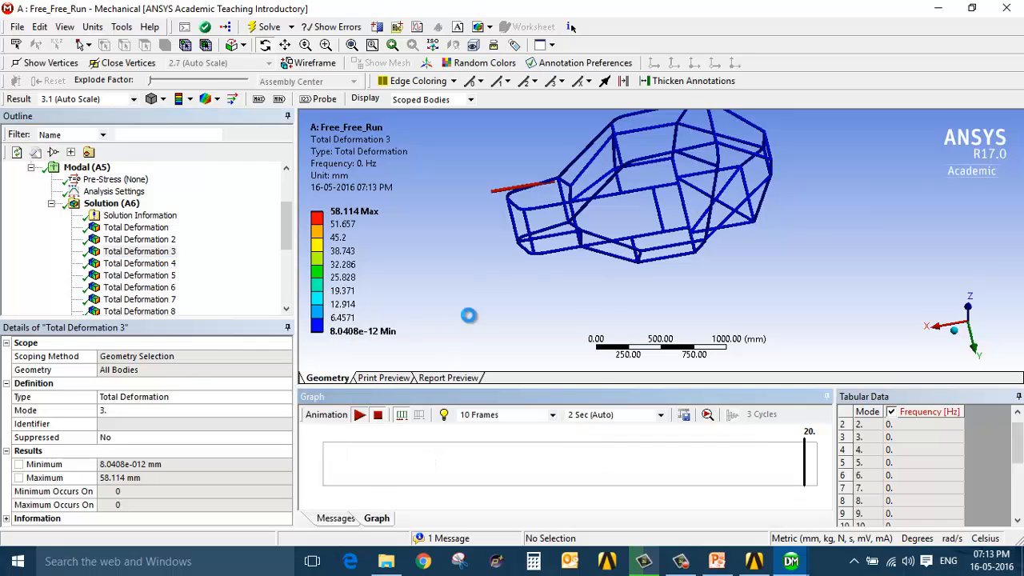
{"action": "mouse_move", "coordinate": [617, 293]}
{"action": "middle_mouse_down"}
{"action": "mouse_move", "coordinate": [622, 250]}
{"action": "mouse_move", "coordinate": [610, 261]}
{"action": "mouse_move", "coordinate": [649, 281]}
{"action": "mouse_move", "coordinate": [600, 255]}
{"action": "mouse_move", "coordinate": [590, 269]}
{"action": "mouse_move", "coordinate": [599, 275]}
{"action": "middle_mouse_up"}
Step: Animate the mode 7 Total Deformation result and examine how the cage members move
{"action": "left_click", "coordinate": [171, 303]}
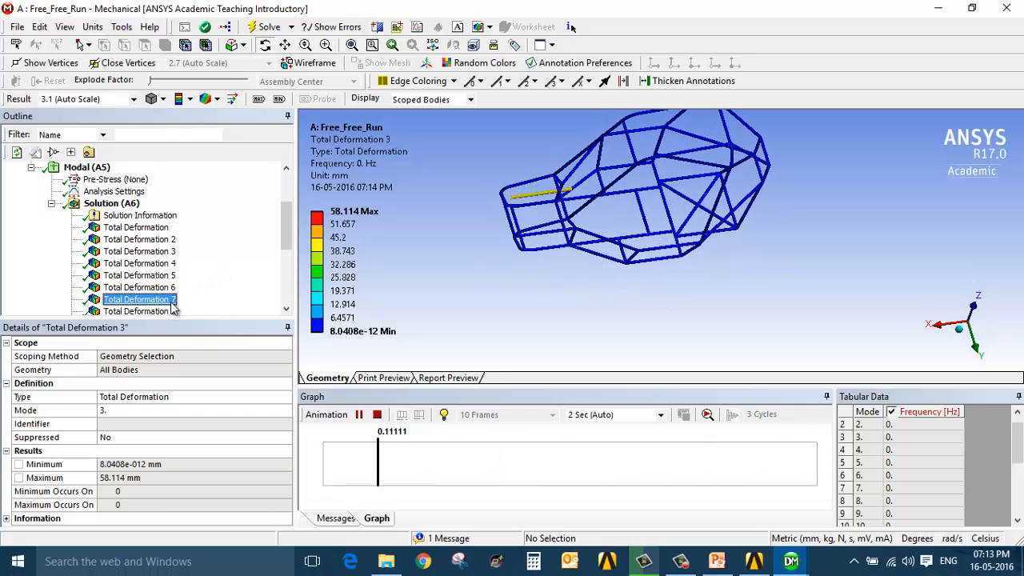
{"action": "left_click", "coordinate": [362, 416]}
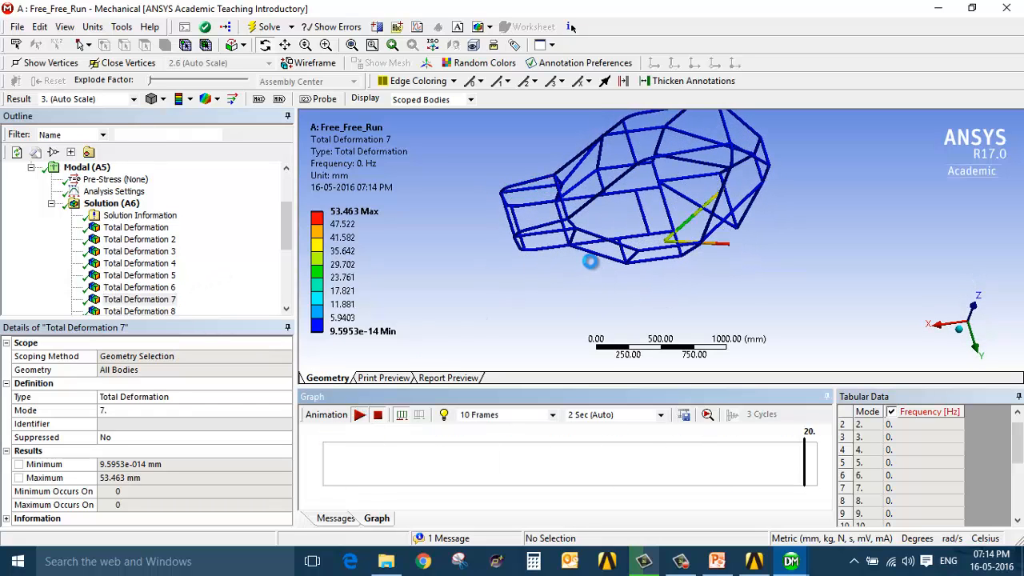
{"action": "mouse_move", "coordinate": [628, 317]}
{"action": "middle_mouse_down"}
{"action": "mouse_move", "coordinate": [592, 306]}
{"action": "mouse_move", "coordinate": [530, 256]}
{"action": "mouse_move", "coordinate": [654, 319]}
{"action": "middle_mouse_up"}
{"action": "middle_click_drag", "start_coordinate": [656, 250], "coordinate": [709, 283], "text": "ctrl"}
Step: Animate the mode 18 Total Deformation result and inspect the deforming member from another angle
{"action": "scroll", "coordinate": [160, 256], "scroll_direction": "down", "scroll_amount": 4}
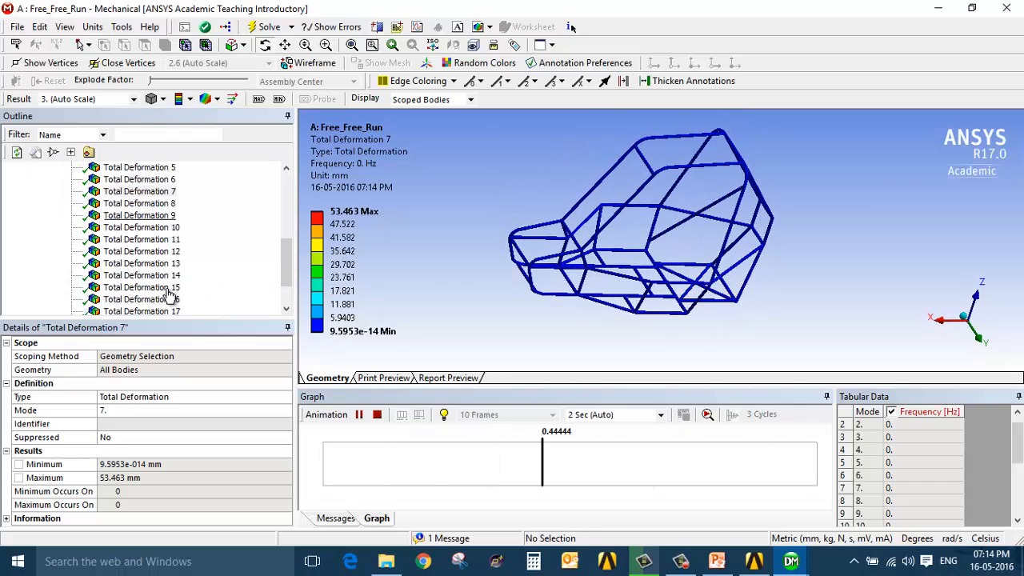
{"action": "left_click", "coordinate": [141, 287]}
{"action": "left_click", "coordinate": [358, 414]}
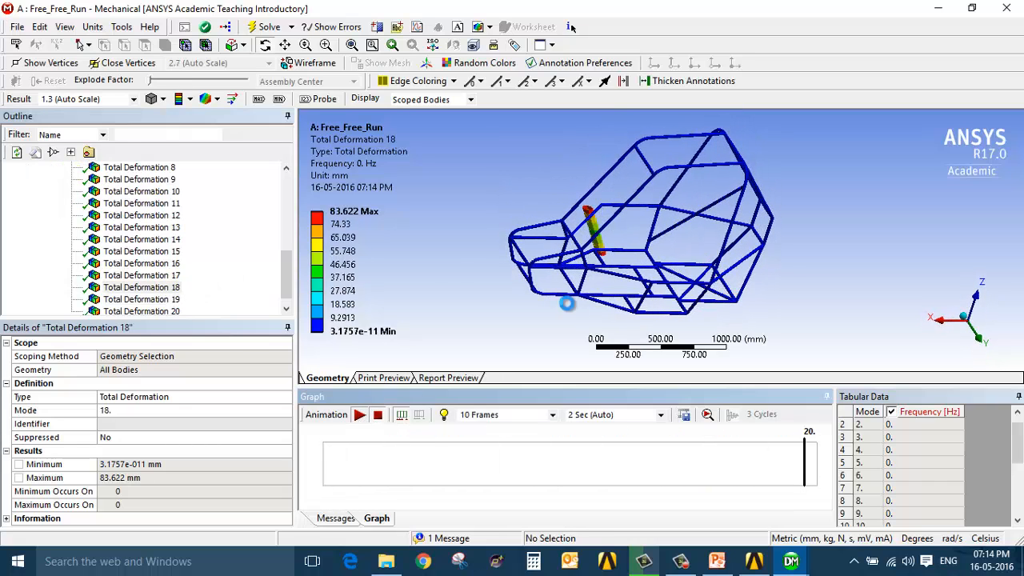
{"action": "middle_click_drag", "start_coordinate": [621, 265], "coordinate": [604, 298]}
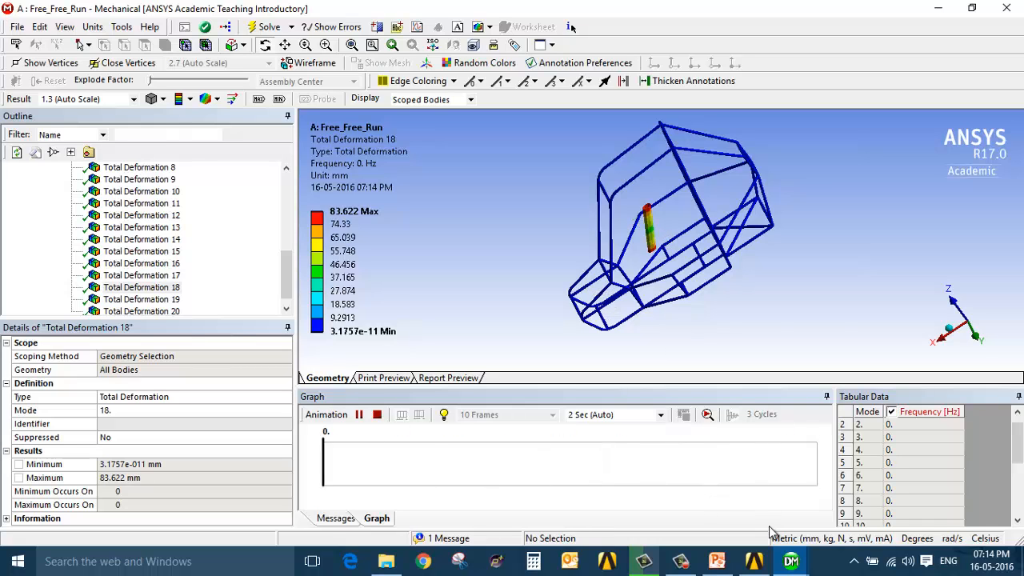
Step: Switch to DesignModeler and start a Connect feature for the line bodies
{"action": "mouse_move", "coordinate": [792, 561]}
{"action": "mouse_move", "coordinate": [725, 492]}
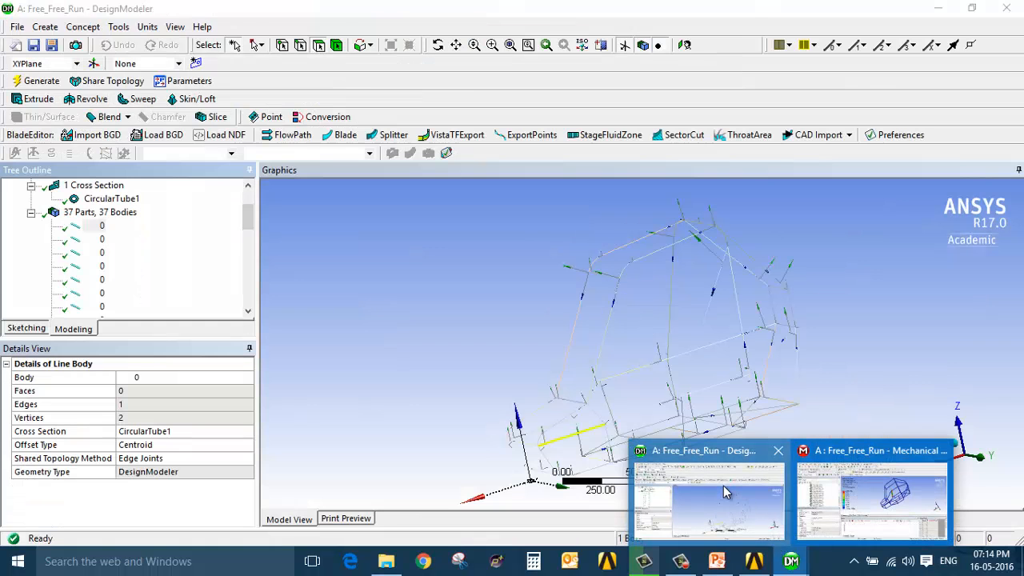
{"action": "left_click", "coordinate": [725, 492]}
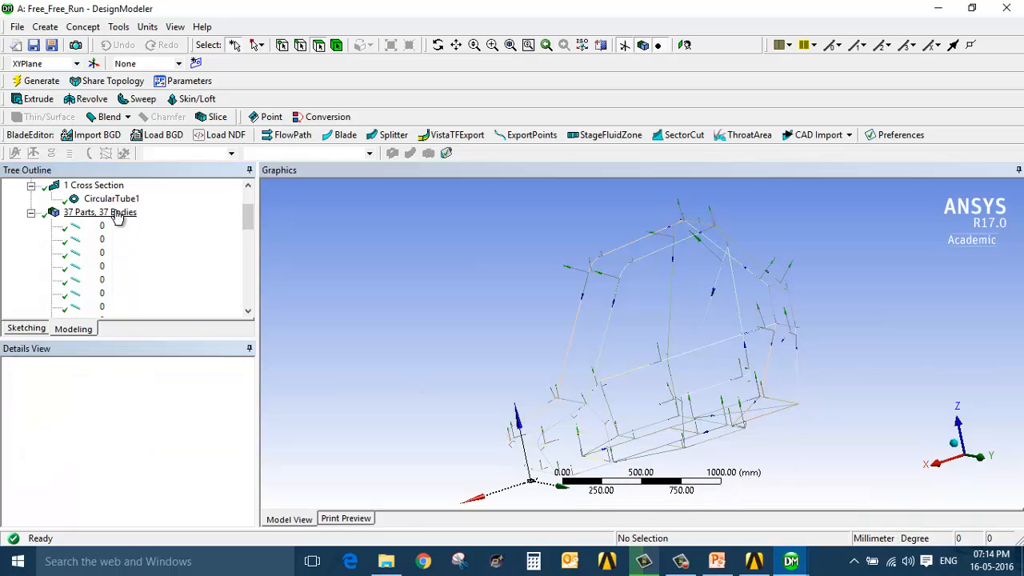
{"action": "left_click", "coordinate": [53, 29]}
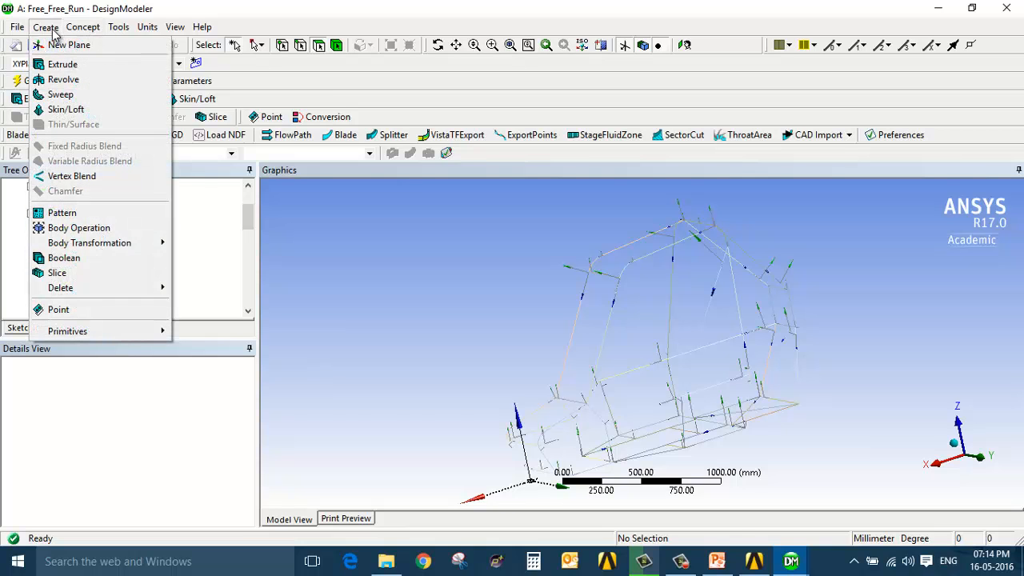
{"action": "mouse_move", "coordinate": [96, 30]}
{"action": "mouse_move", "coordinate": [45, 30]}
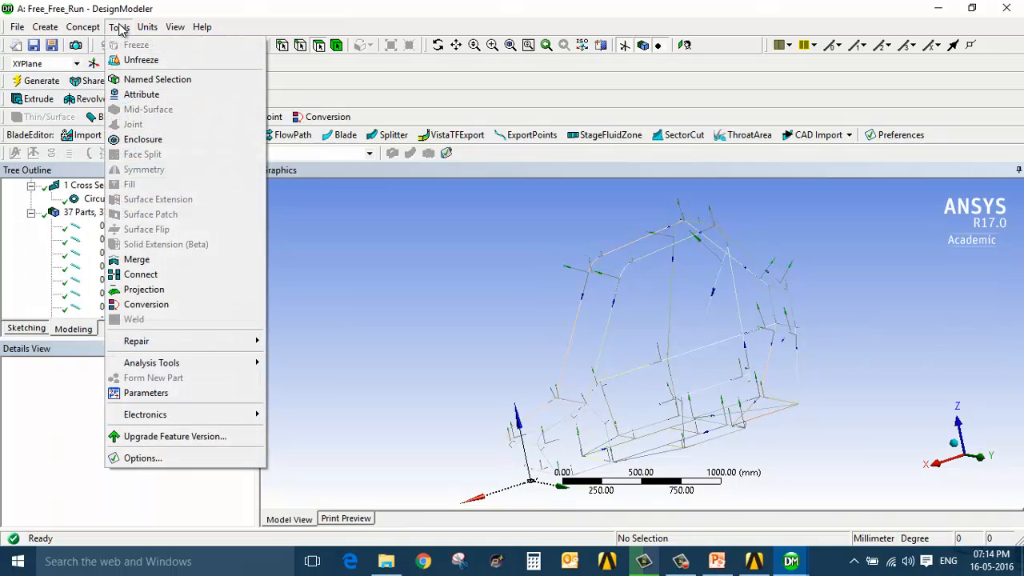
{"action": "left_click", "coordinate": [181, 276]}
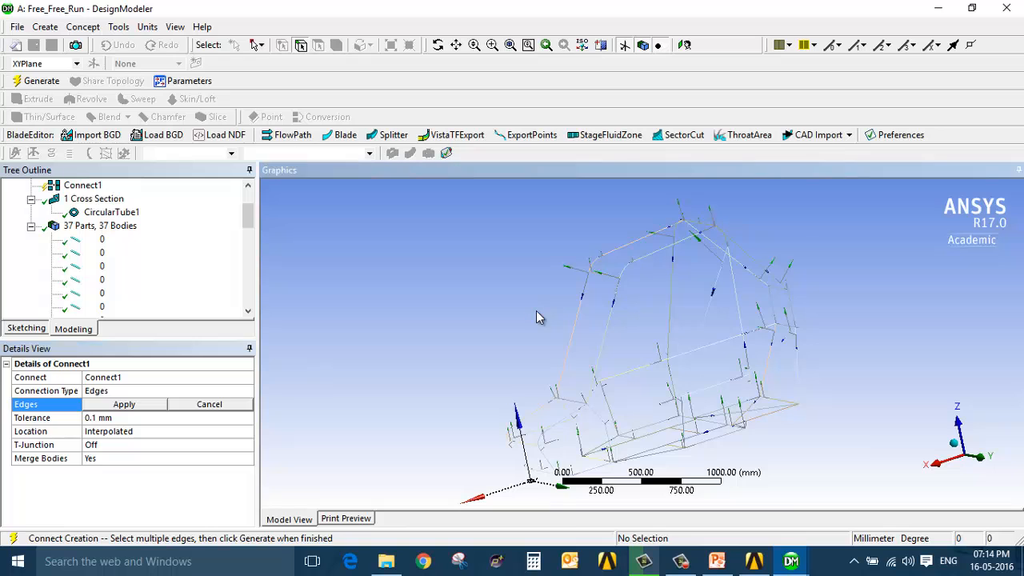
Step: Set the Connect tolerance to 0.01 mm and assign all 72 edges of the roll cage to the feature
{"action": "key", "text": "ctrl+a"}
{"action": "middle_click_drag", "start_coordinate": [549, 350], "coordinate": [518, 296], "text": "ctrl"}
{"action": "left_click", "coordinate": [139, 417]}
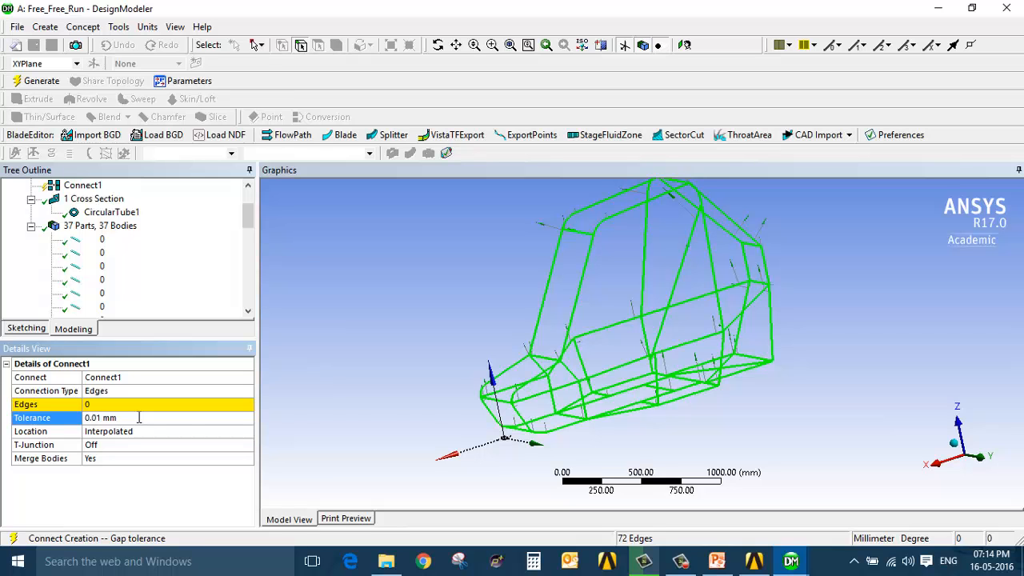
{"action": "scroll", "coordinate": [562, 366], "scroll_direction": "up", "scroll_amount": 5}
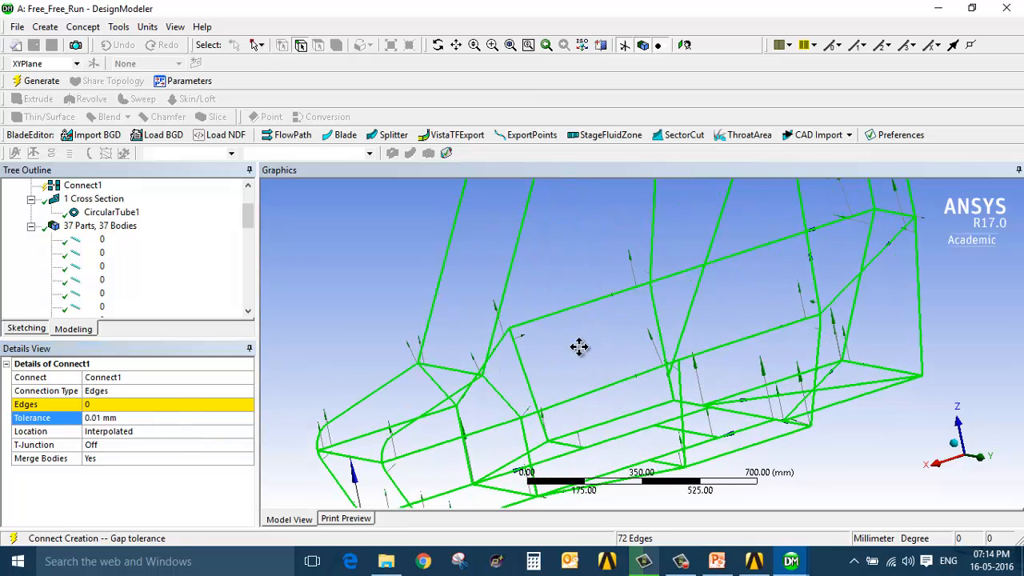
{"action": "scroll", "coordinate": [592, 346], "scroll_direction": "up", "scroll_amount": 8}
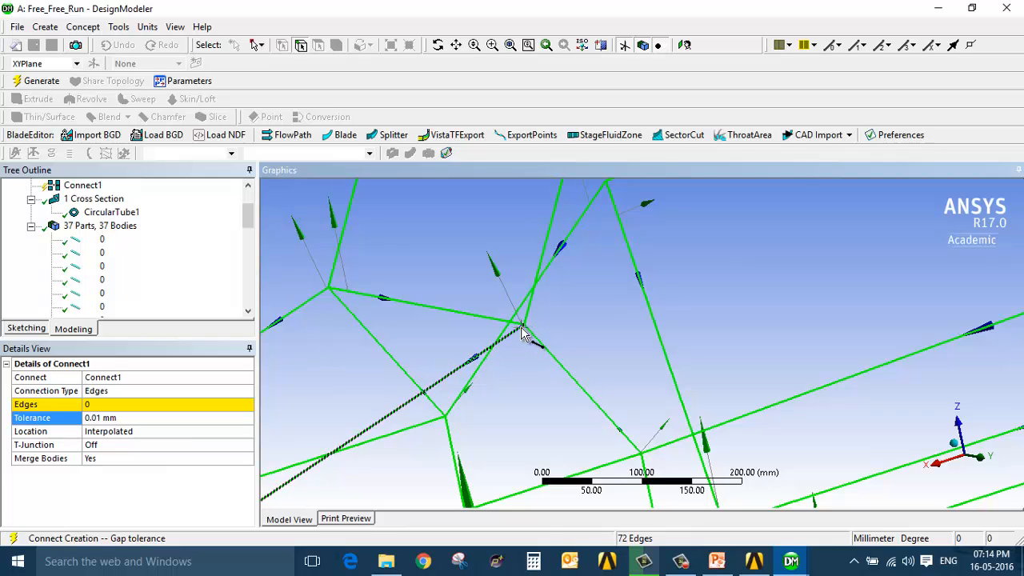
{"action": "left_click", "coordinate": [140, 408]}
{"action": "left_click", "coordinate": [142, 410]}
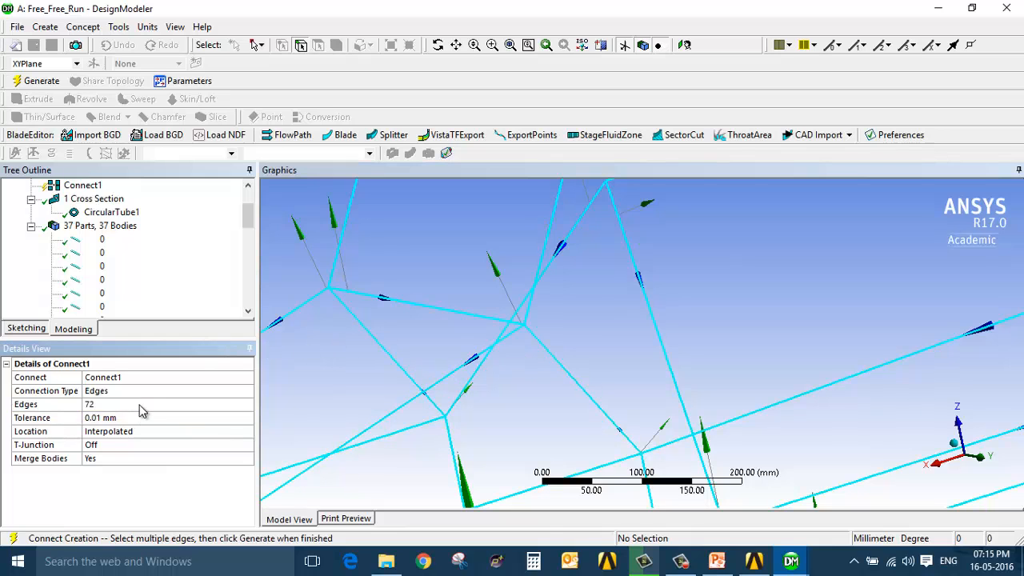
Step: Review the list of line bodies and choose Interpolated as the Location of the Connect feature
{"action": "scroll", "coordinate": [567, 329], "scroll_direction": "down", "scroll_amount": 10}
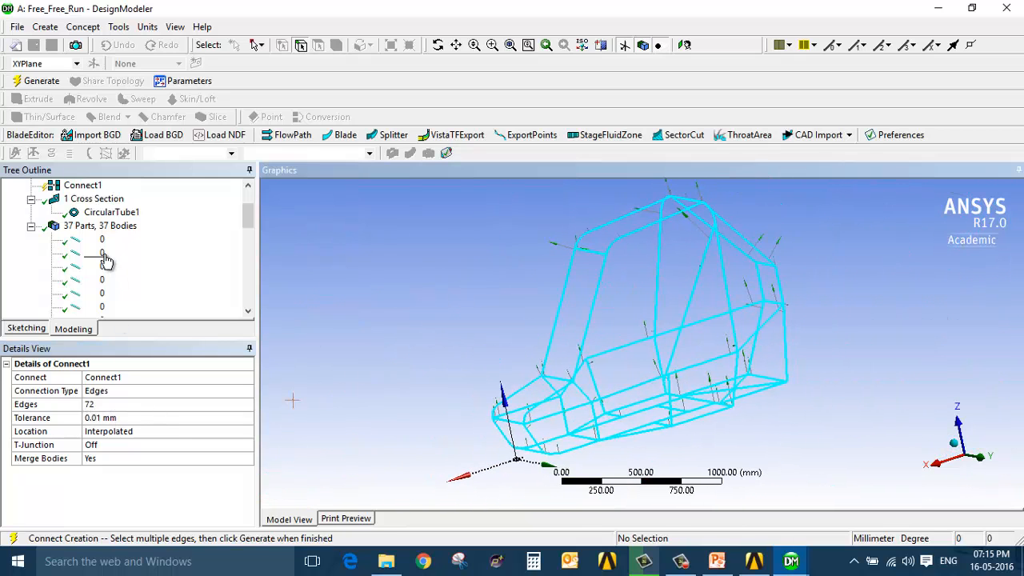
{"action": "scroll", "coordinate": [86, 295], "scroll_direction": "down", "scroll_amount": 5}
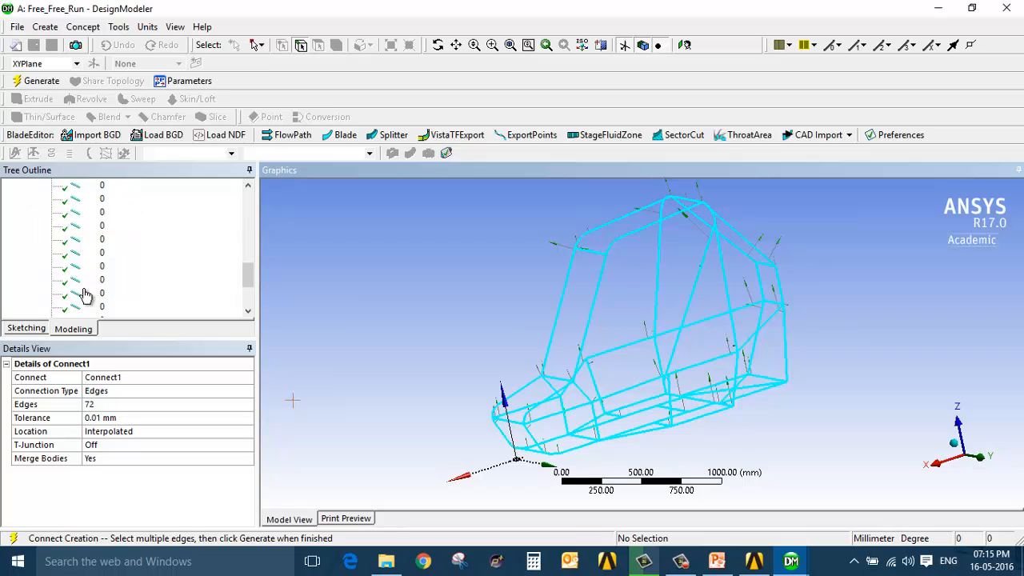
{"action": "scroll", "coordinate": [85, 295], "scroll_direction": "down", "scroll_amount": 3}
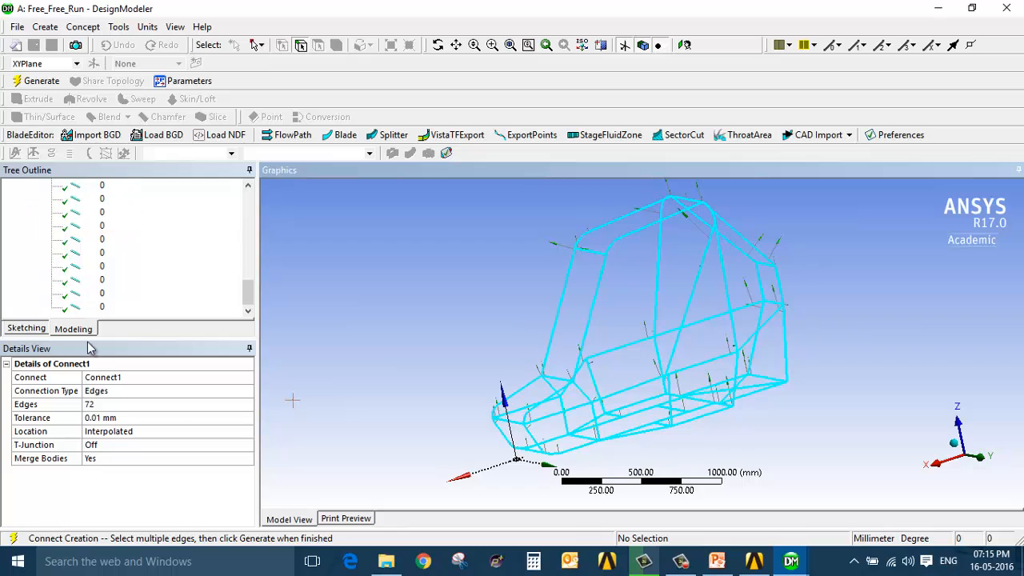
{"action": "left_click", "coordinate": [124, 433]}
{"action": "left_click", "coordinate": [247, 432]}
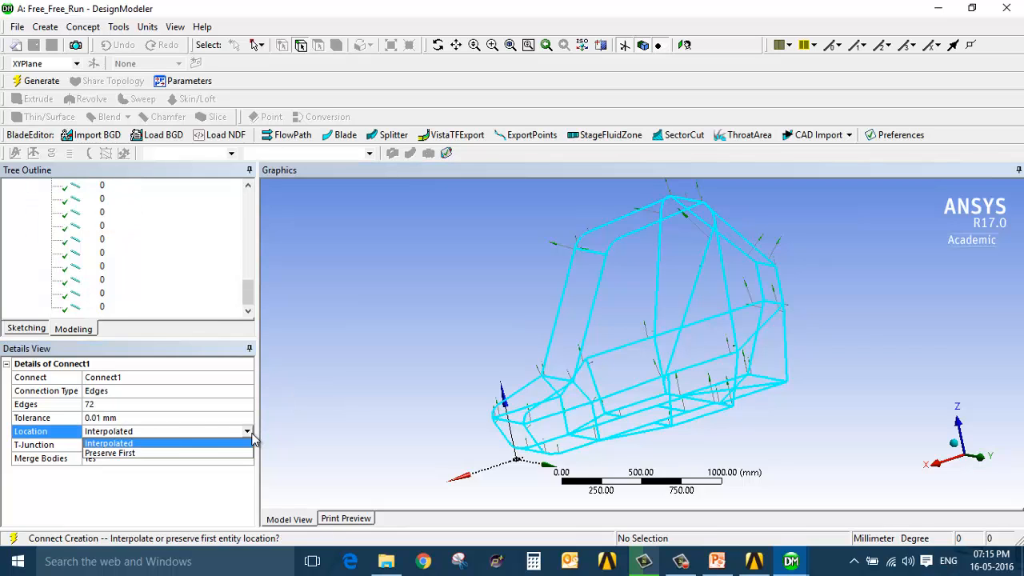
{"action": "left_click", "coordinate": [135, 446]}
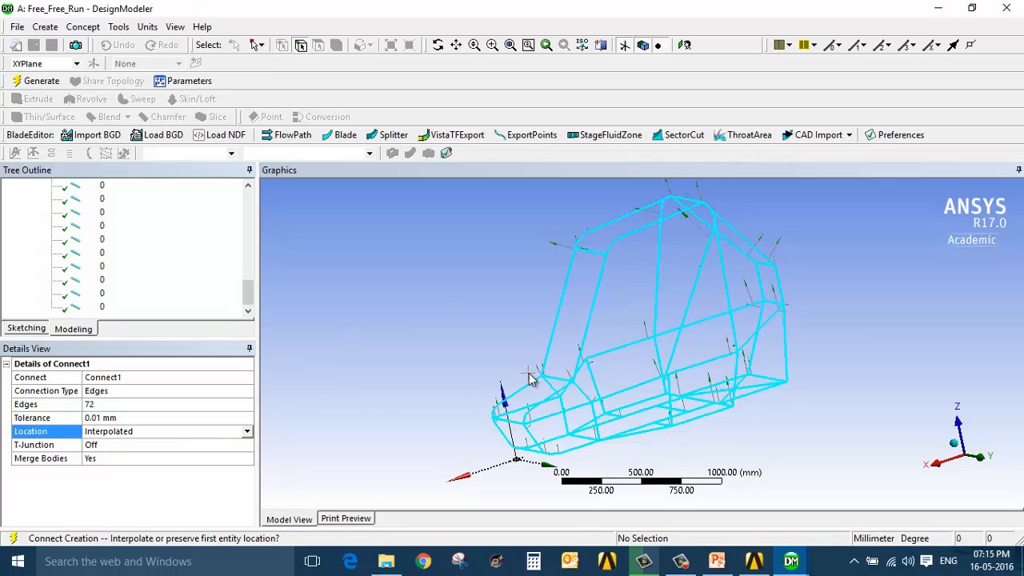
Step: Set the Connect feature's T-Junction option to Preserve Split-Edge and generate it
{"action": "left_click", "coordinate": [157, 447]}
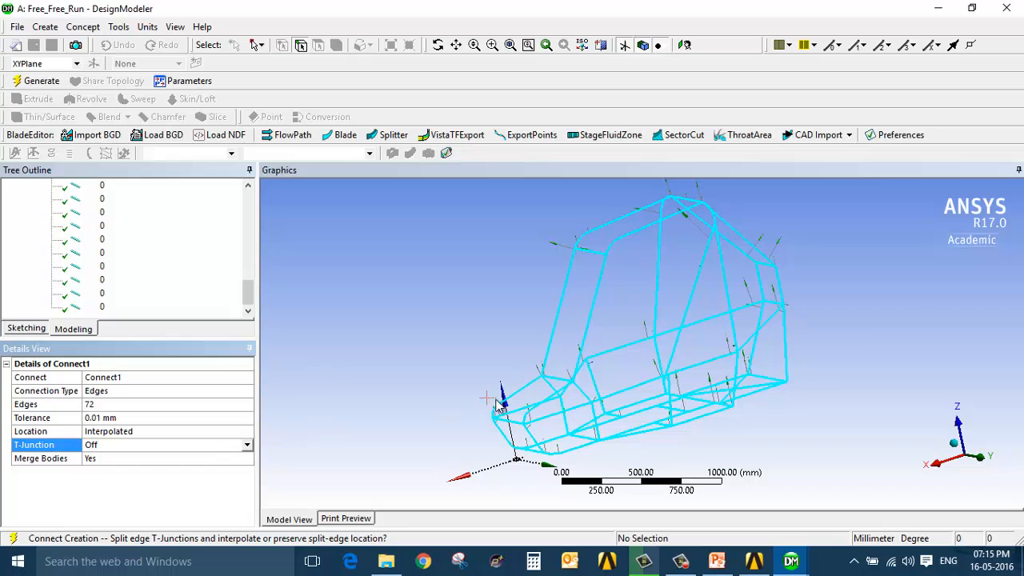
{"action": "scroll", "coordinate": [577, 375], "scroll_direction": "down", "scroll_amount": 3}
{"action": "scroll", "coordinate": [557, 376], "scroll_direction": "up", "scroll_amount": 7}
{"action": "middle_click_drag", "start_coordinate": [497, 385], "coordinate": [680, 296], "text": "ctrl"}
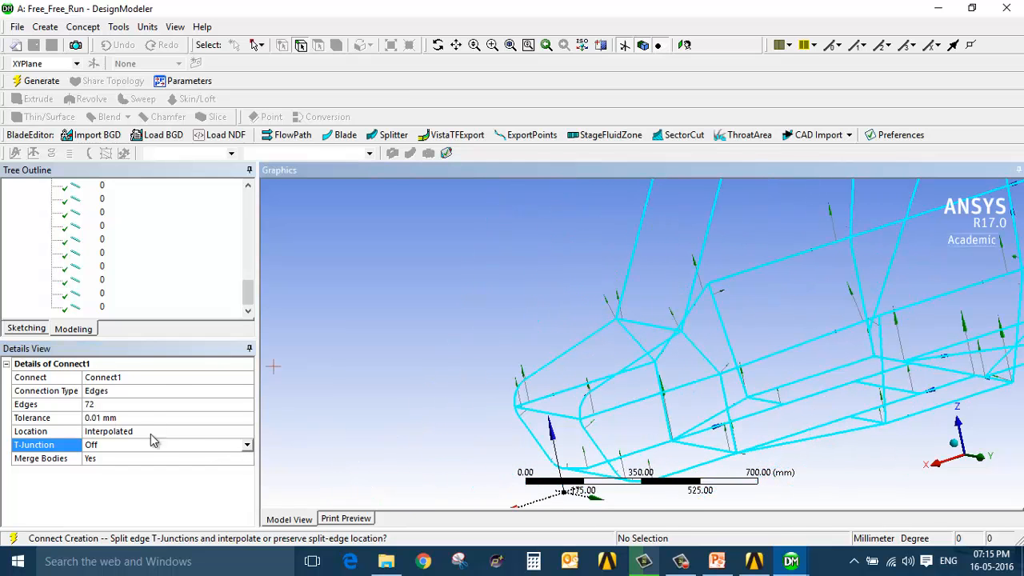
{"action": "left_click", "coordinate": [248, 447]}
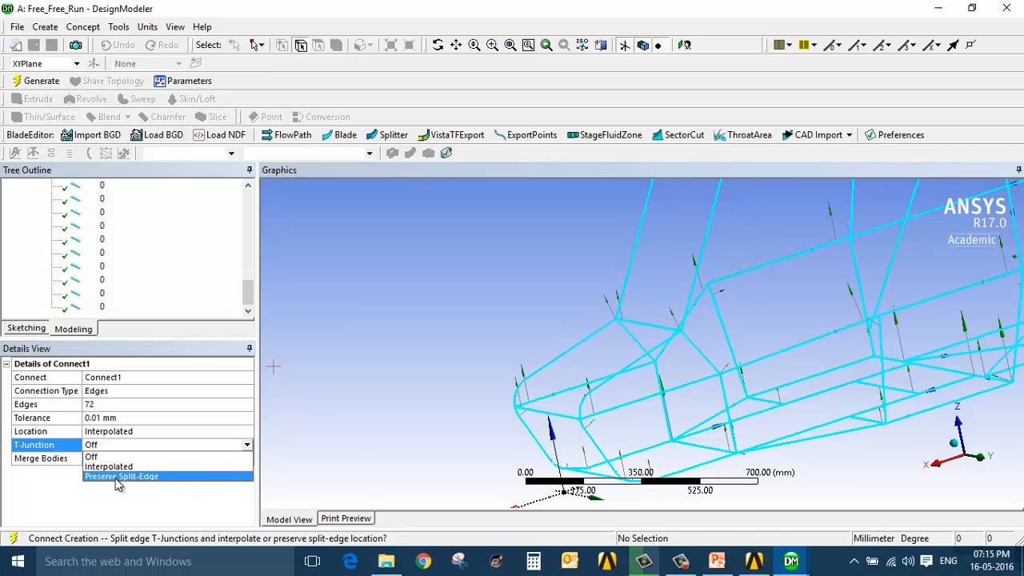
{"action": "left_click", "coordinate": [166, 477]}
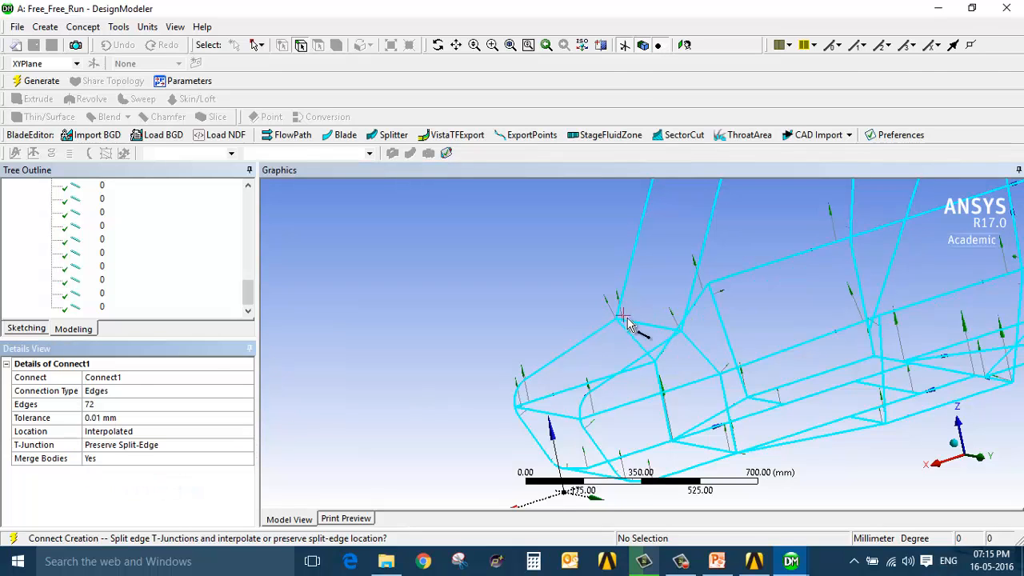
{"action": "middle_click_drag", "start_coordinate": [873, 388], "coordinate": [488, 370], "text": "ctrl"}
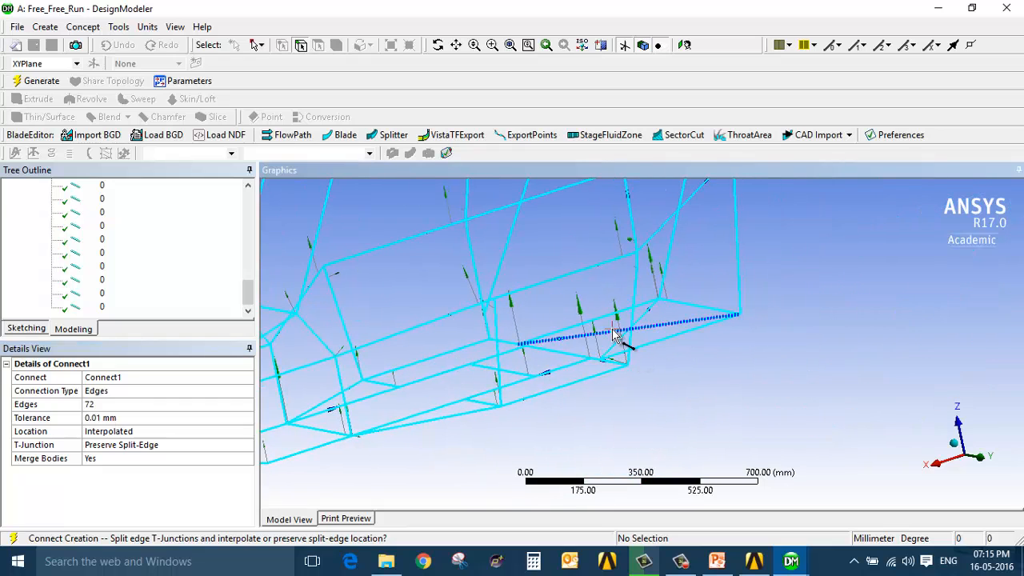
{"action": "left_click", "coordinate": [41, 82]}
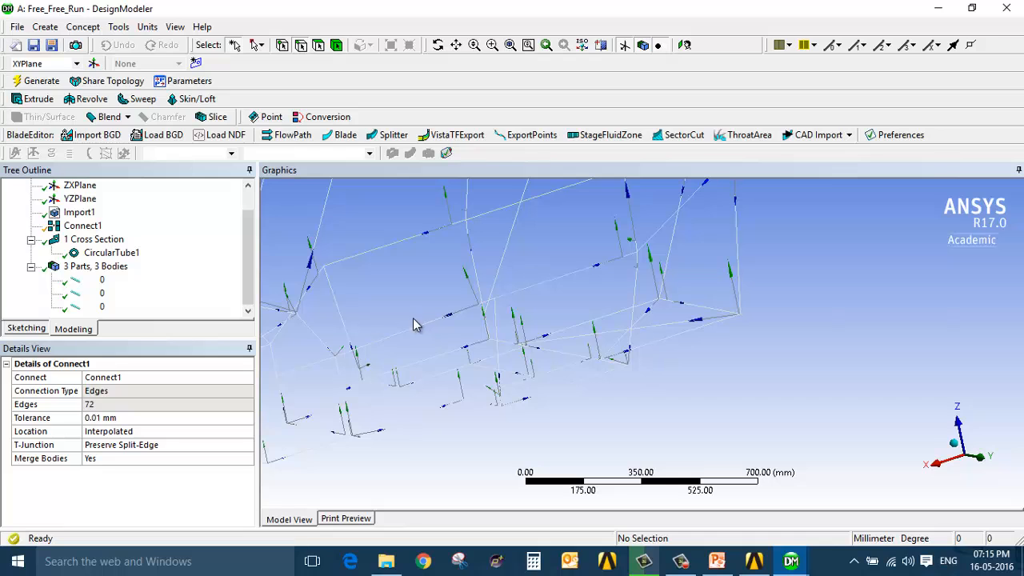
Step: Highlight each remaining line body and examine the joint where the two-edge side member meets the upright
{"action": "left_click", "coordinate": [94, 281]}
{"action": "middle_click_drag", "start_coordinate": [427, 262], "coordinate": [511, 250]}
{"action": "scroll", "coordinate": [626, 433], "scroll_direction": "down", "scroll_amount": 2}
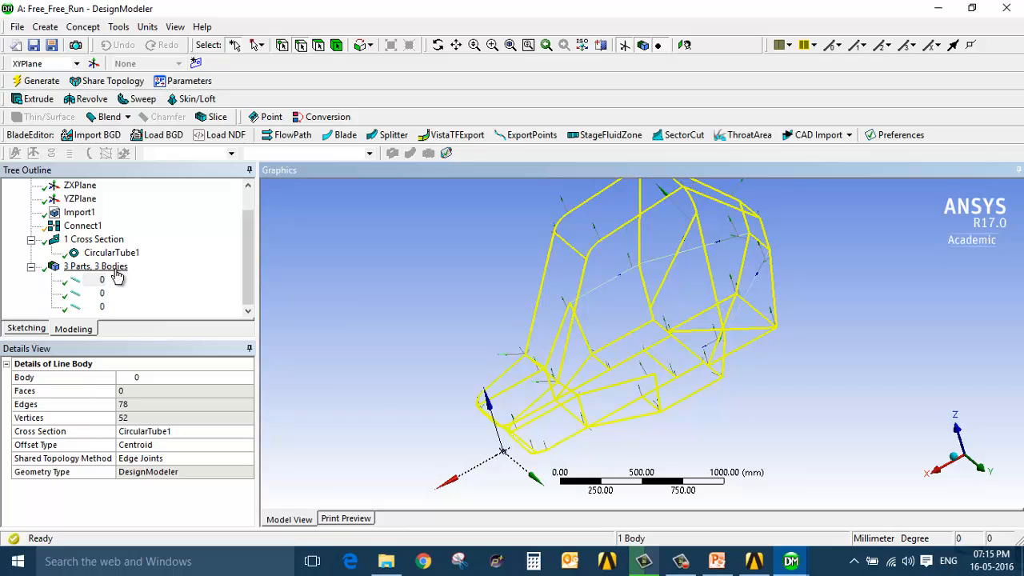
{"action": "left_click", "coordinate": [96, 295]}
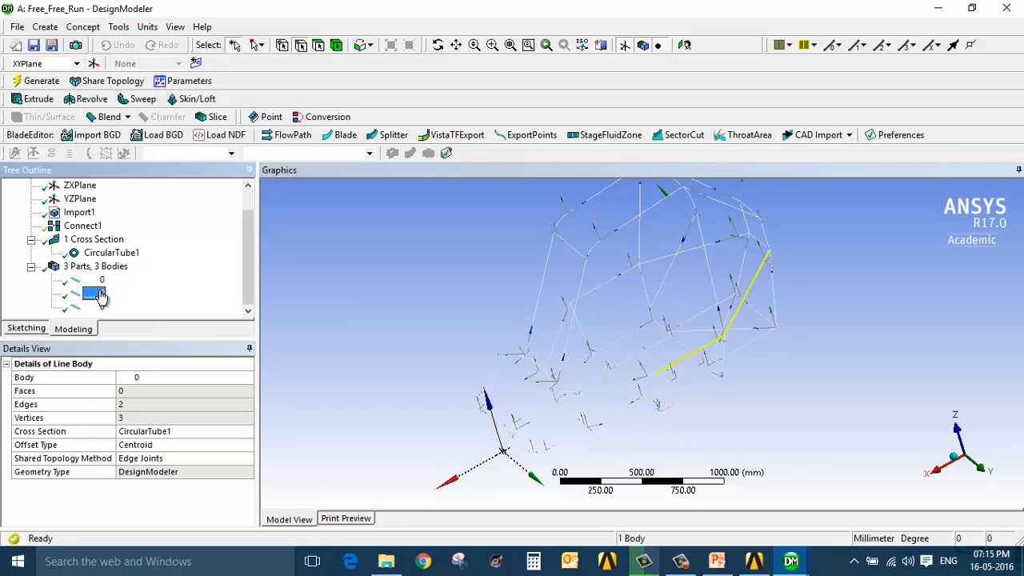
{"action": "left_click", "coordinate": [97, 308]}
{"action": "left_click", "coordinate": [96, 282]}
{"action": "left_click", "coordinate": [97, 295]}
{"action": "middle_click_drag", "start_coordinate": [490, 353], "coordinate": [489, 330]}
{"action": "middle_click_drag", "start_coordinate": [733, 324], "coordinate": [690, 323], "text": "ctrl"}
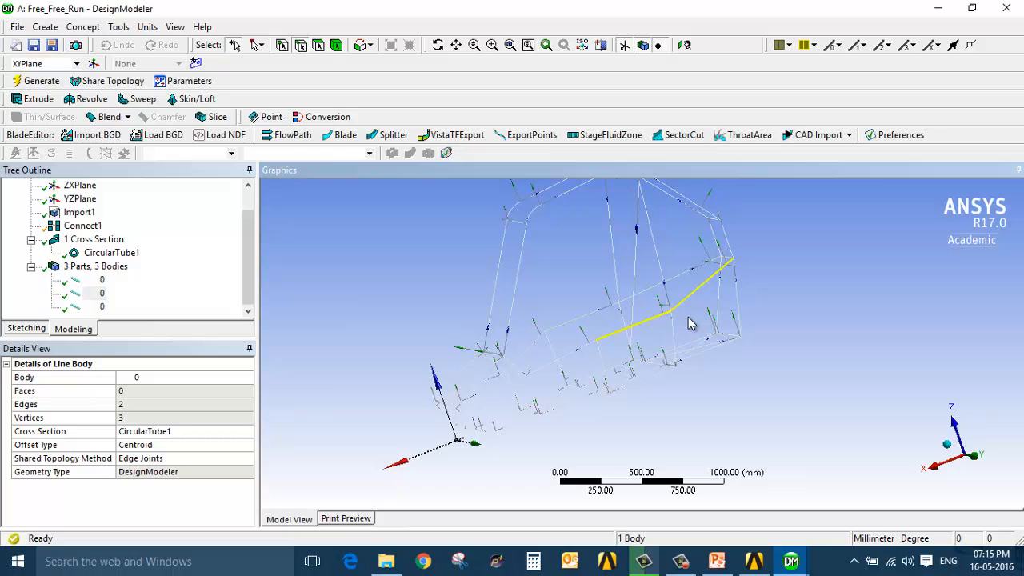
{"action": "scroll", "coordinate": [691, 323], "scroll_direction": "up", "scroll_amount": 2}
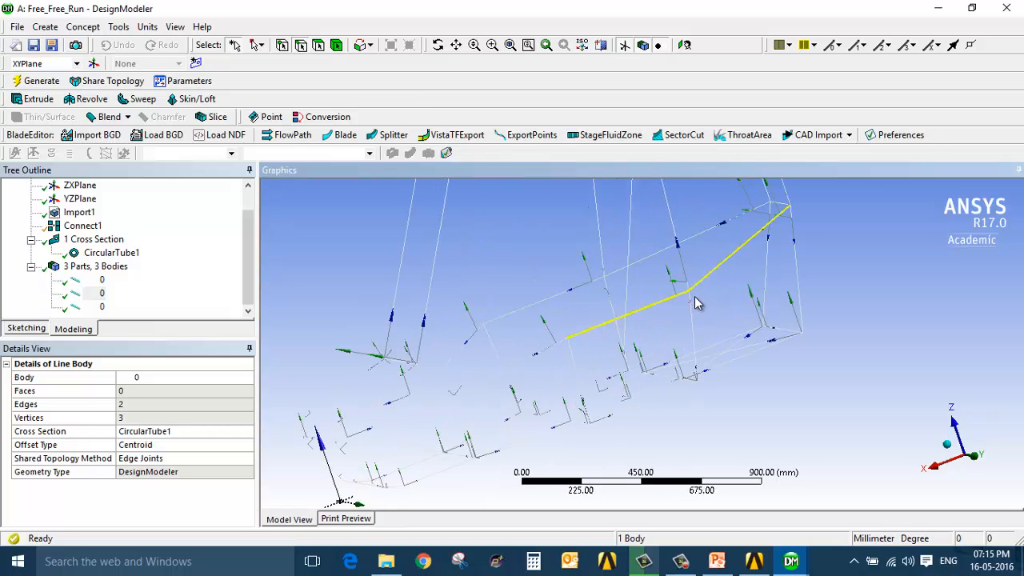
{"action": "scroll", "coordinate": [696, 303], "scroll_direction": "up", "scroll_amount": 4}
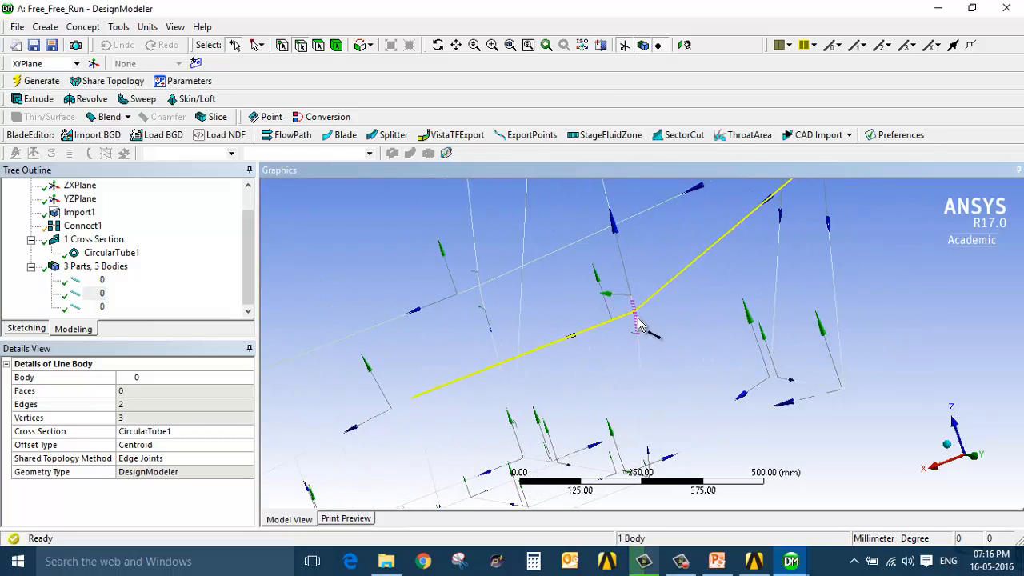
Step: Start a second Connect feature and assign the three edges meeting at the side member's joint
{"action": "left_click", "coordinate": [120, 28]}
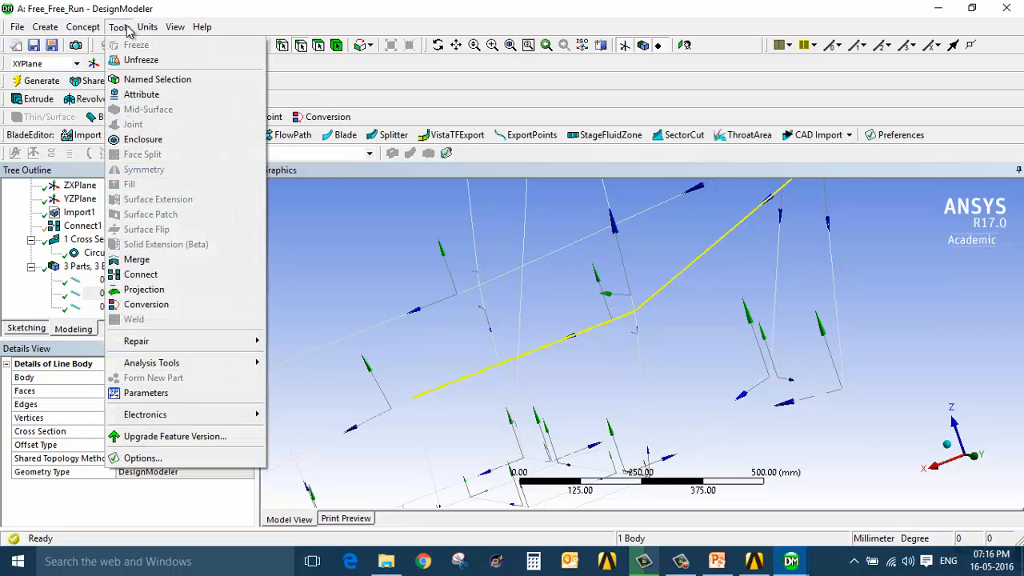
{"action": "left_click", "coordinate": [145, 275]}
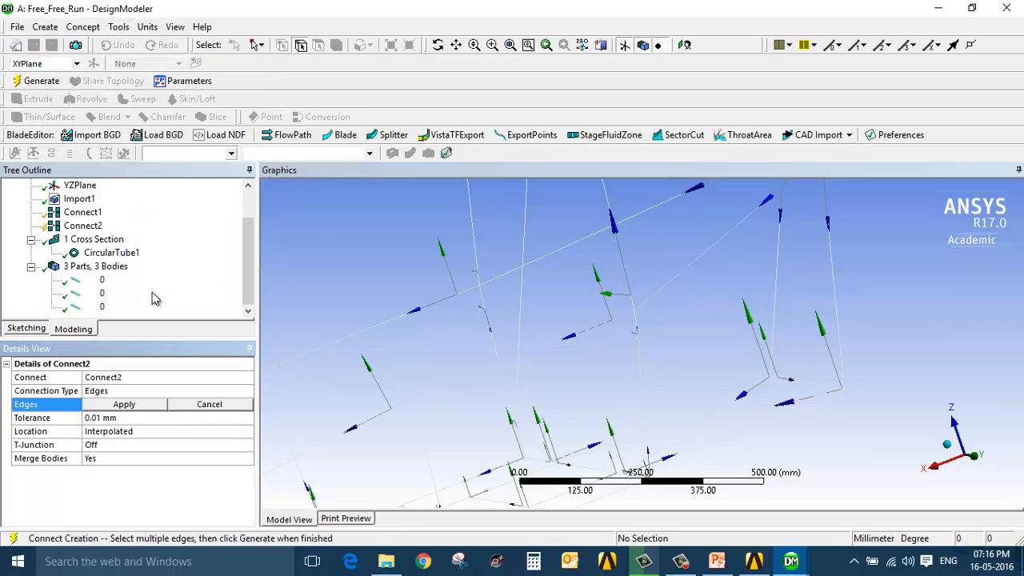
{"action": "left_click", "coordinate": [635, 324]}
{"action": "left_click", "coordinate": [623, 319], "text": "ctrl"}
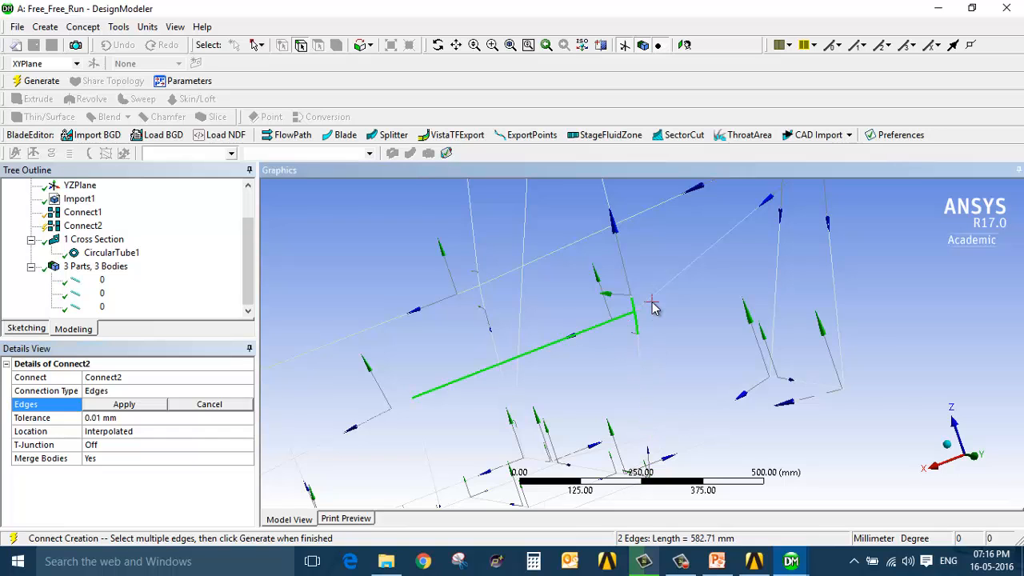
{"action": "left_click", "coordinate": [645, 305], "text": "ctrl"}
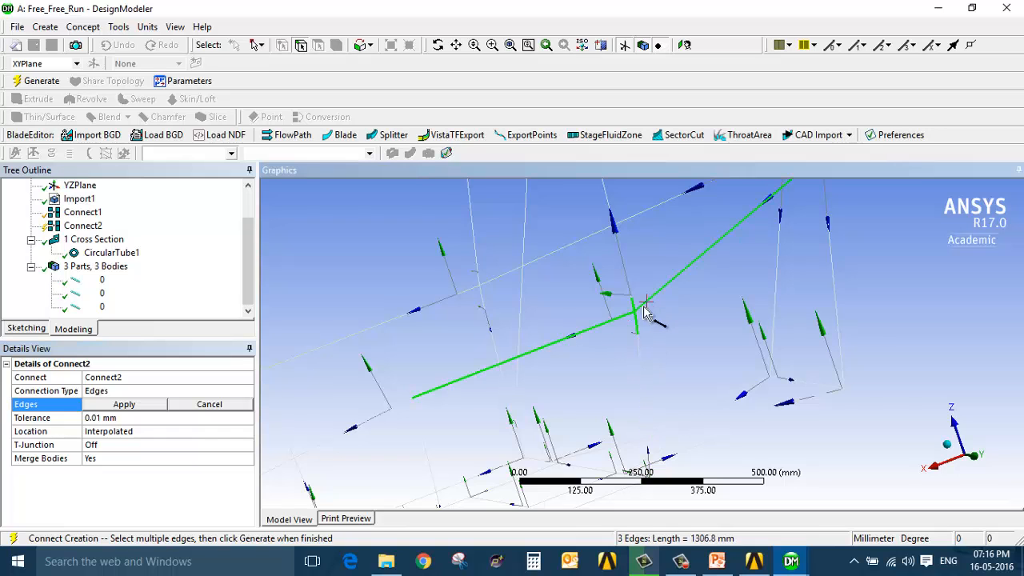
{"action": "left_click", "coordinate": [124, 405]}
Step: Set the second Connect feature's tolerance to 0.1 mm and T-Junction to Preserve Split-Edge, and generate it
{"action": "left_click", "coordinate": [123, 417]}
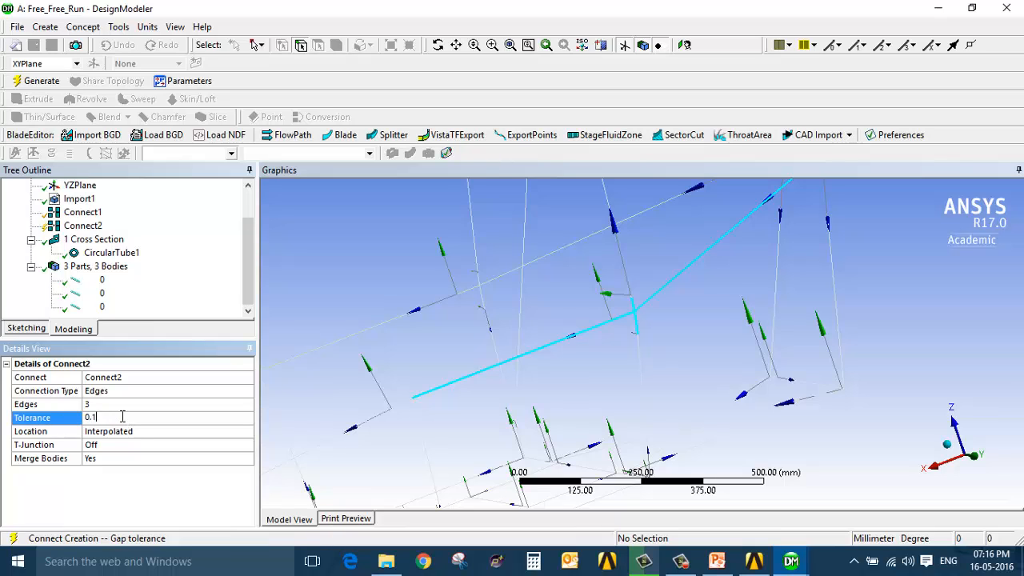
{"action": "left_click", "coordinate": [157, 446]}
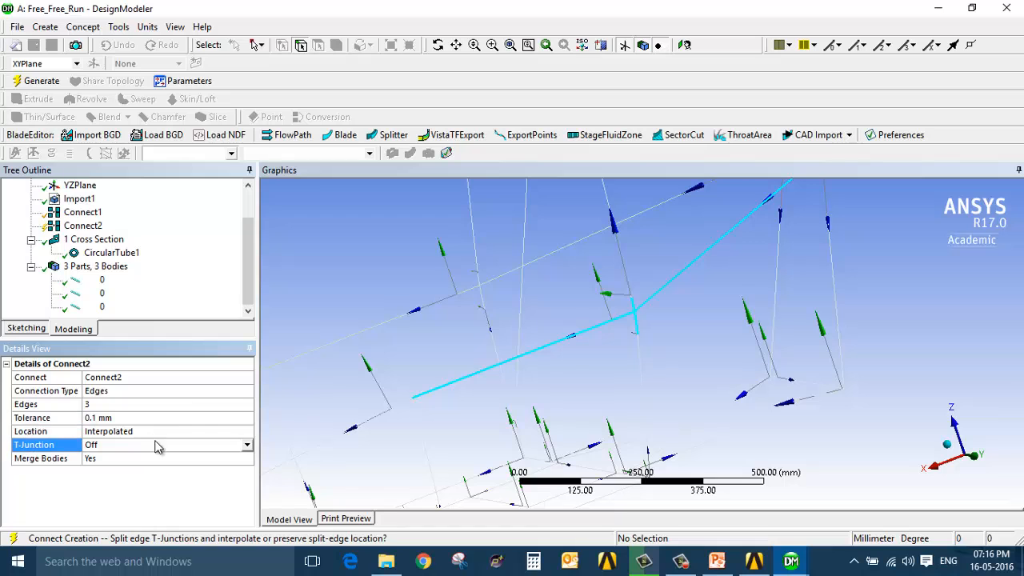
{"action": "left_click", "coordinate": [240, 446]}
{"action": "left_click", "coordinate": [128, 480]}
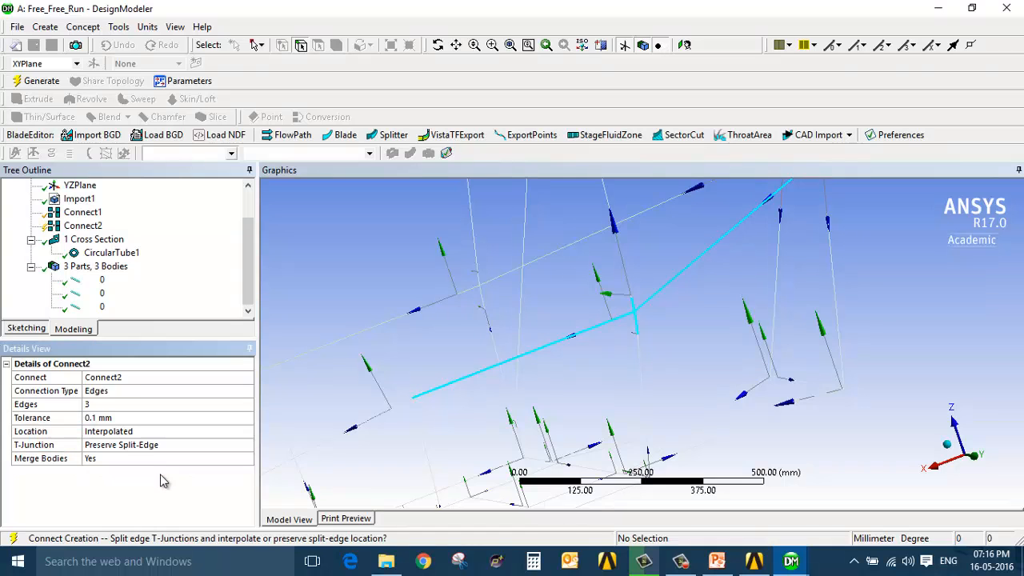
{"action": "left_click", "coordinate": [36, 82]}
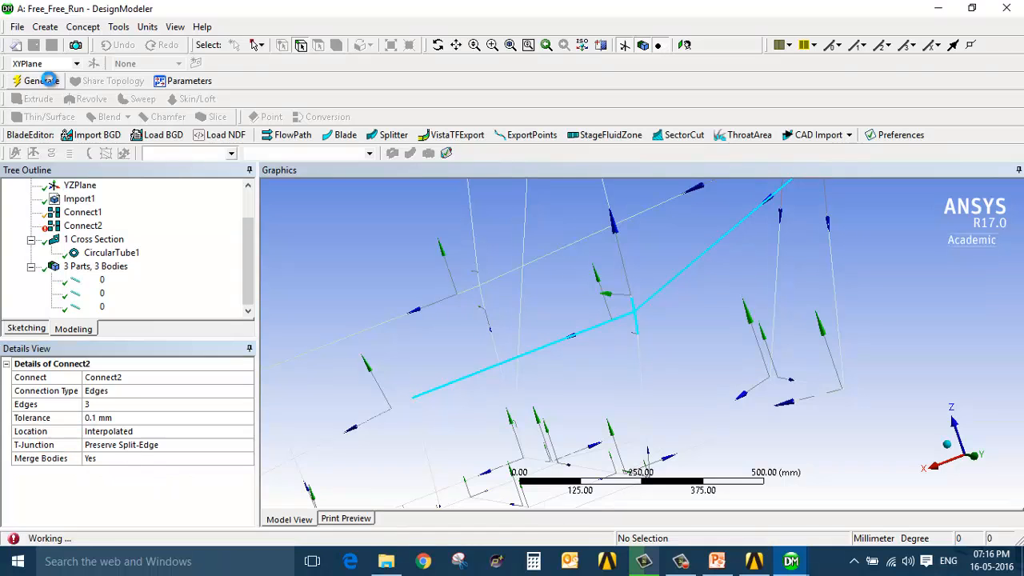
Step: Highlight the three line bodies one by one to check whether they are connected
{"action": "left_click", "coordinate": [103, 308]}
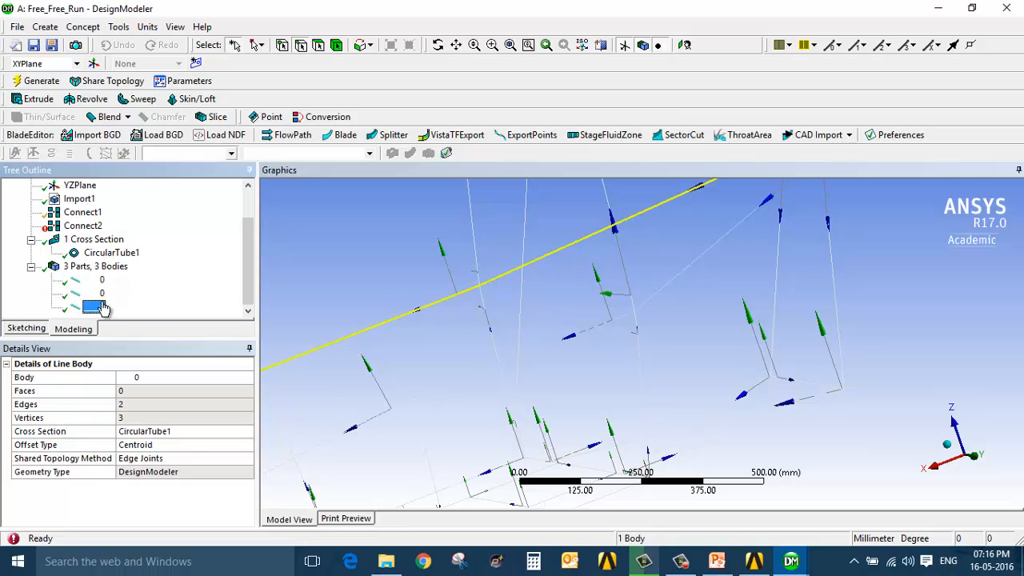
{"action": "left_click", "coordinate": [95, 294]}
{"action": "left_click", "coordinate": [96, 281]}
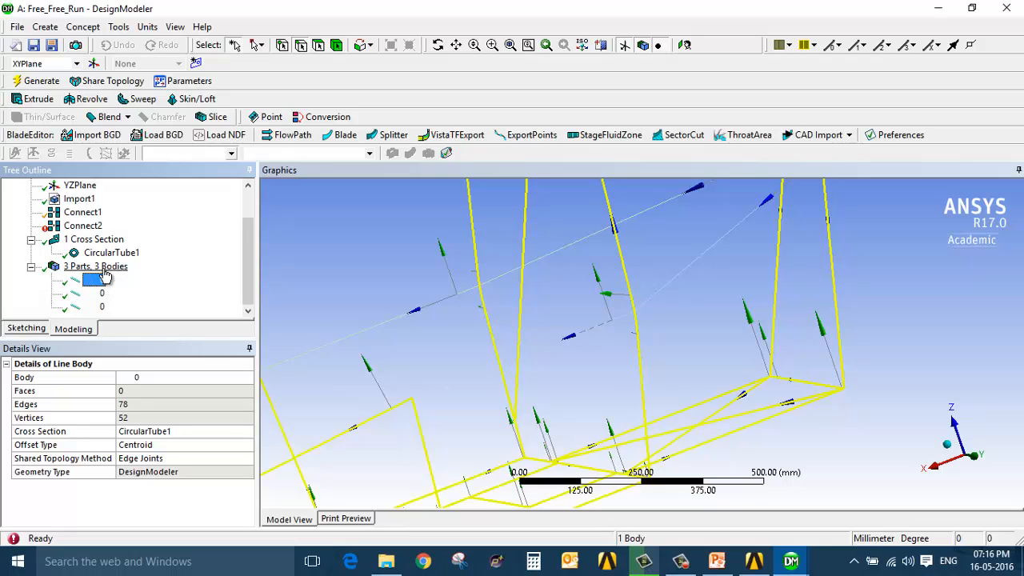
Step: Set the tolerance of Connect2 to 0.001 mm and regenerate it
{"action": "left_click", "coordinate": [76, 227]}
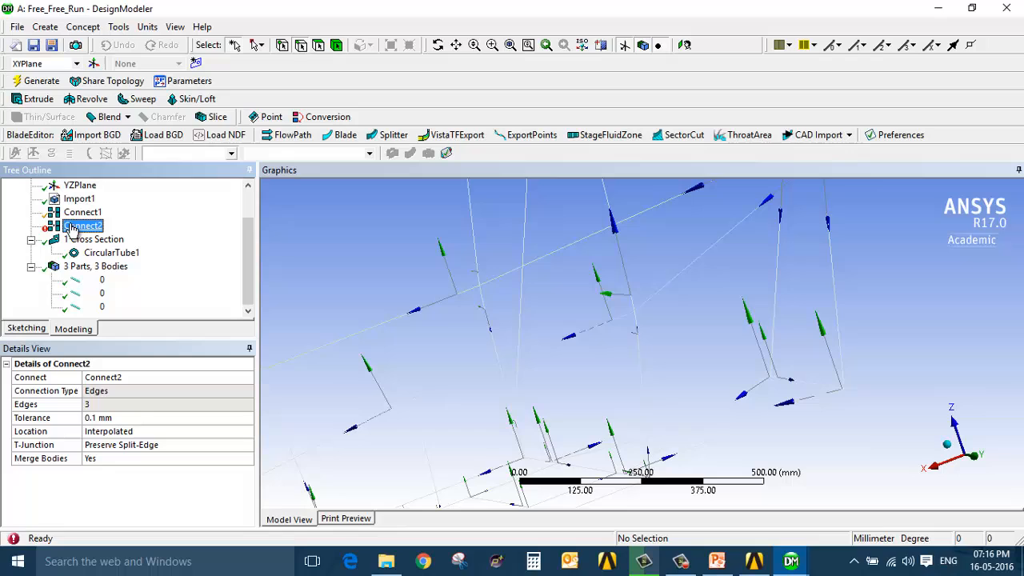
{"action": "left_click", "coordinate": [140, 417]}
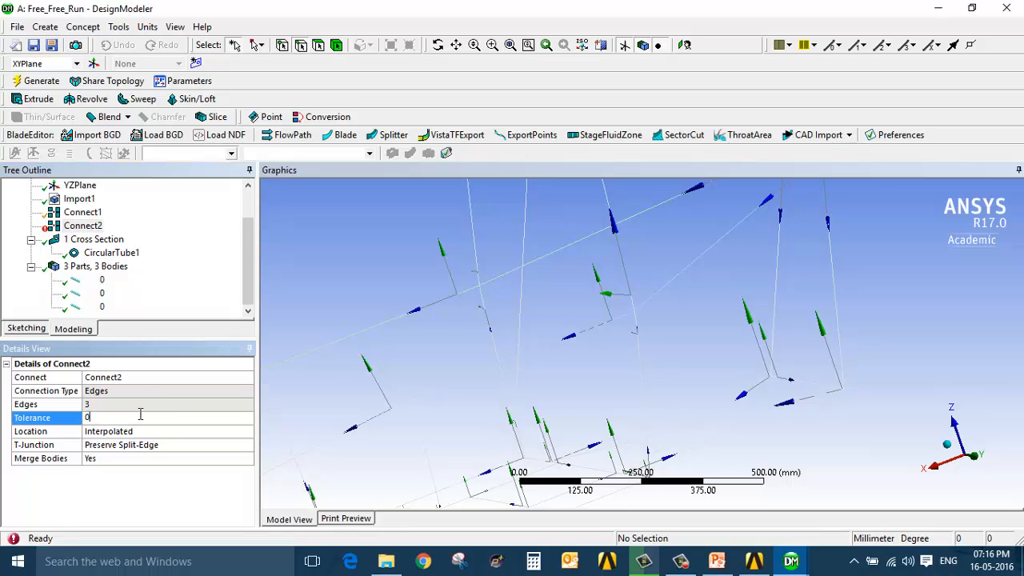
{"action": "type", "text": "0.001"}
{"action": "key", "text": "Return"}
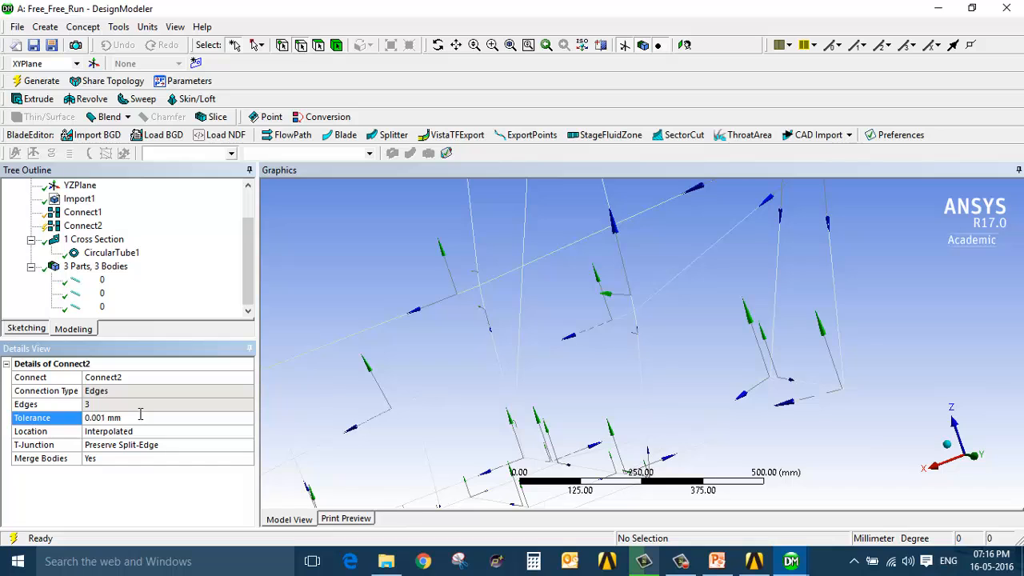
{"action": "right_click", "coordinate": [80, 227]}
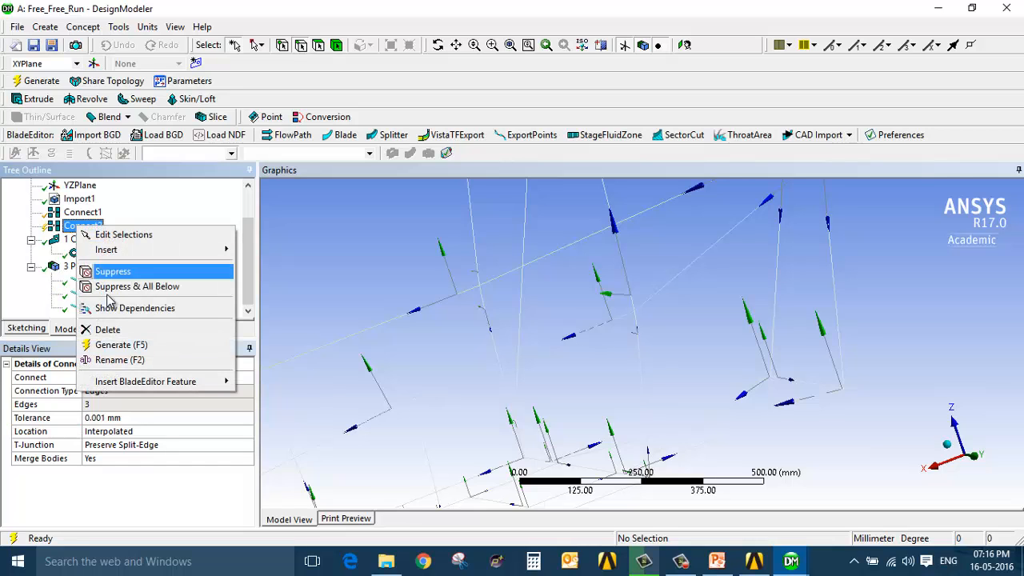
{"action": "left_click", "coordinate": [136, 346]}
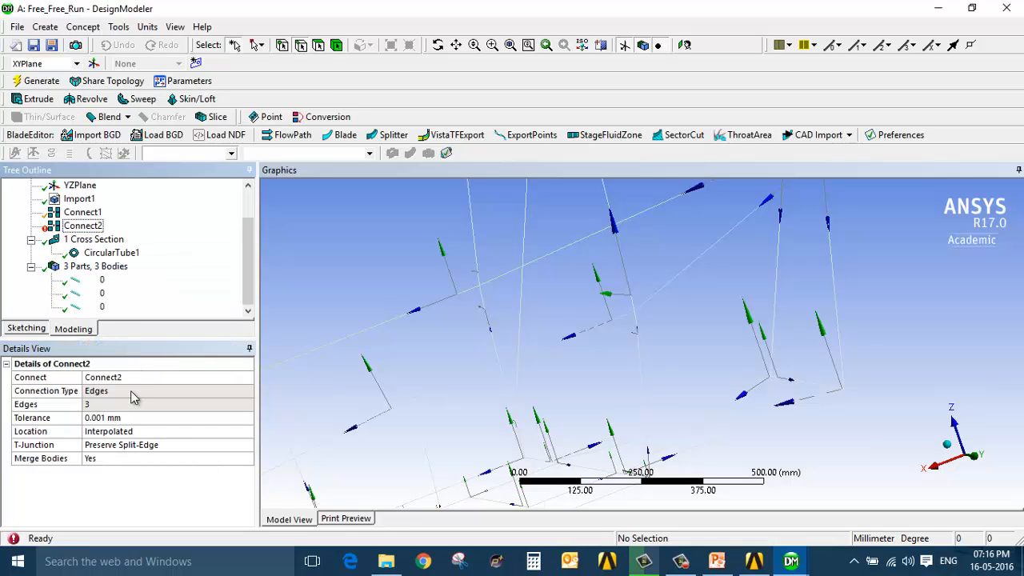
Step: Delete the Connect1 and Connect2 features from the model
{"action": "left_click", "coordinate": [90, 214]}
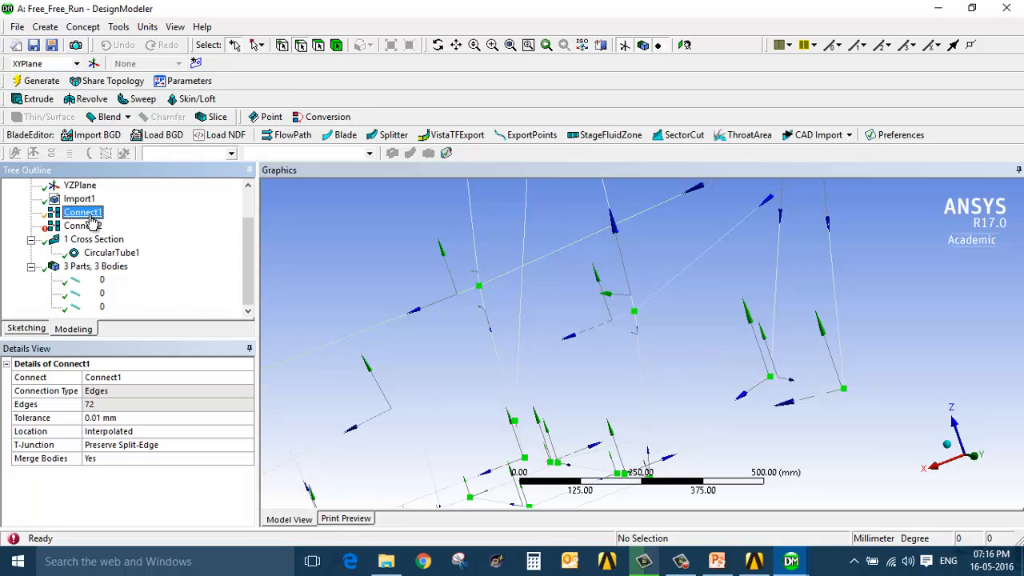
{"action": "right_click", "coordinate": [92, 216]}
{"action": "left_click", "coordinate": [138, 339]}
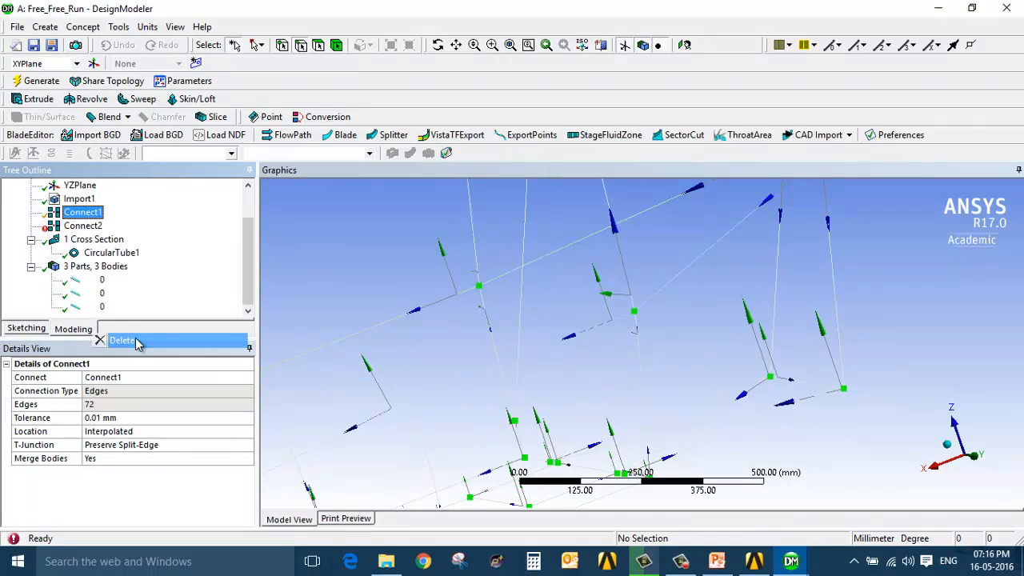
{"action": "left_click", "coordinate": [457, 336]}
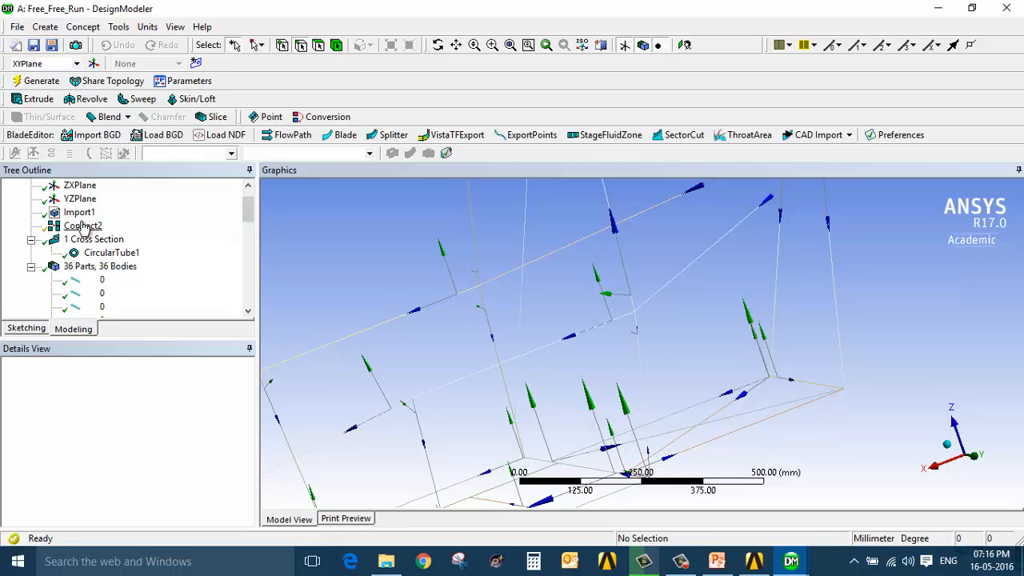
{"action": "right_click", "coordinate": [83, 226]}
{"action": "left_click", "coordinate": [106, 361]}
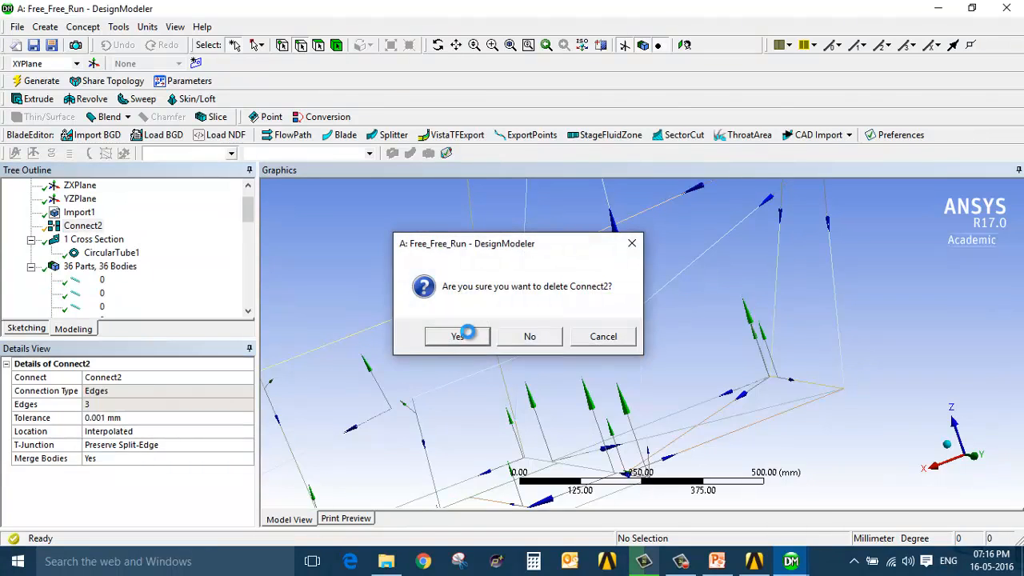
{"action": "left_click", "coordinate": [468, 334]}
{"action": "left_click", "coordinate": [122, 252]}
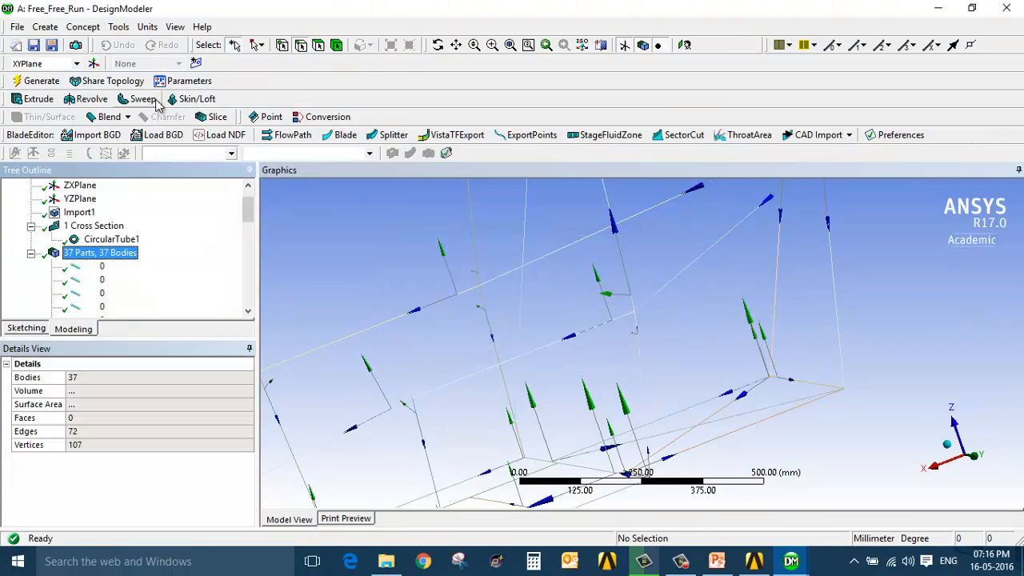
Step: Start a new Connect feature, set its tolerance to 0.1 mm and assign all 72 edges of the roll cage
{"action": "left_click", "coordinate": [120, 26]}
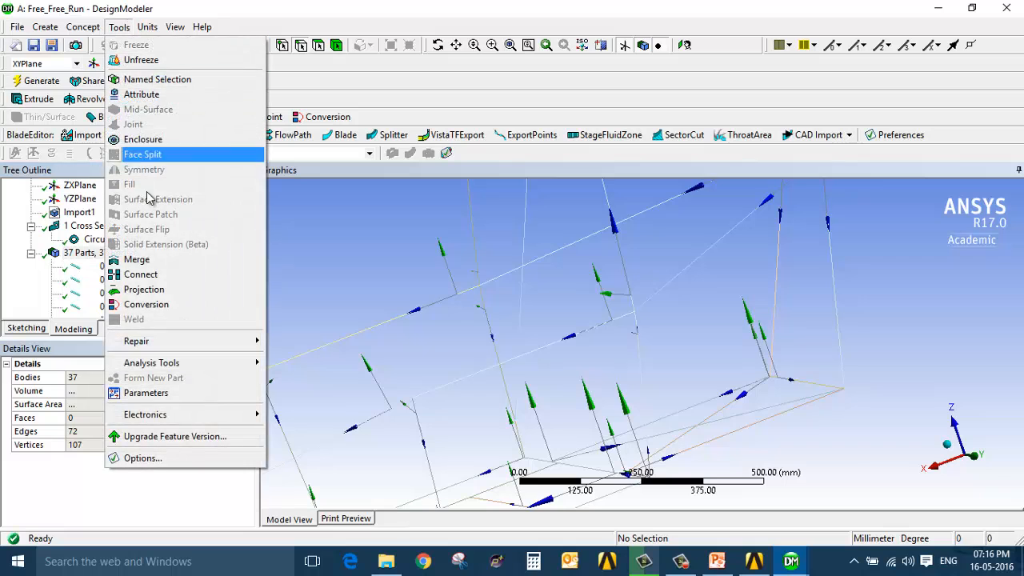
{"action": "left_click", "coordinate": [160, 275]}
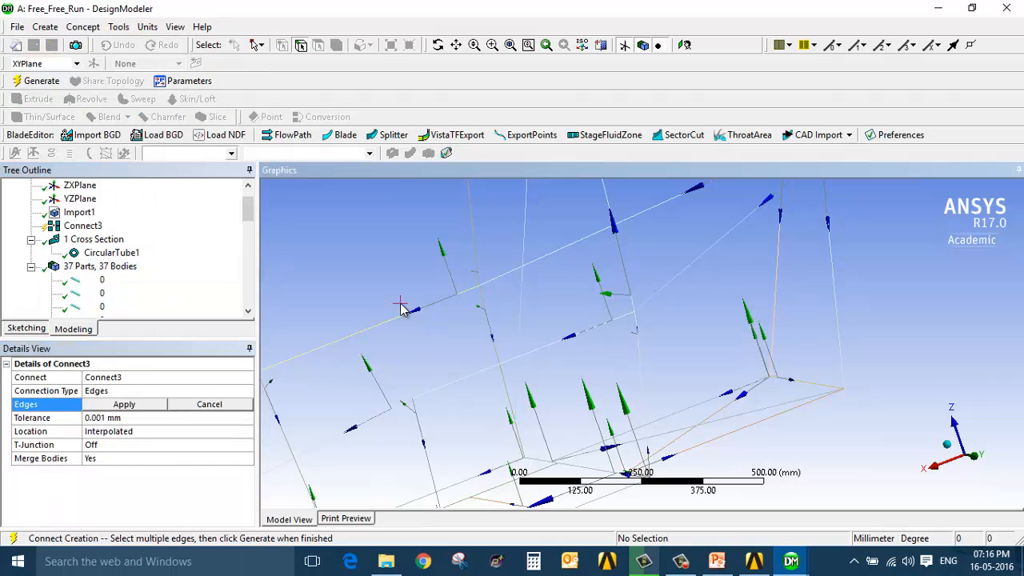
{"action": "key", "text": "ctrl+a"}
{"action": "left_click", "coordinate": [121, 418]}
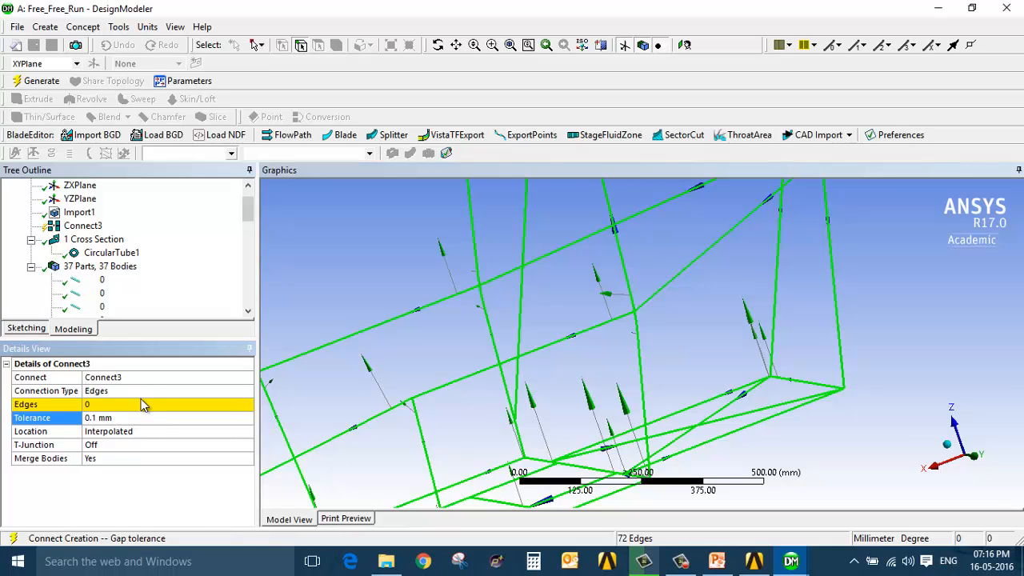
{"action": "left_click", "coordinate": [143, 405]}
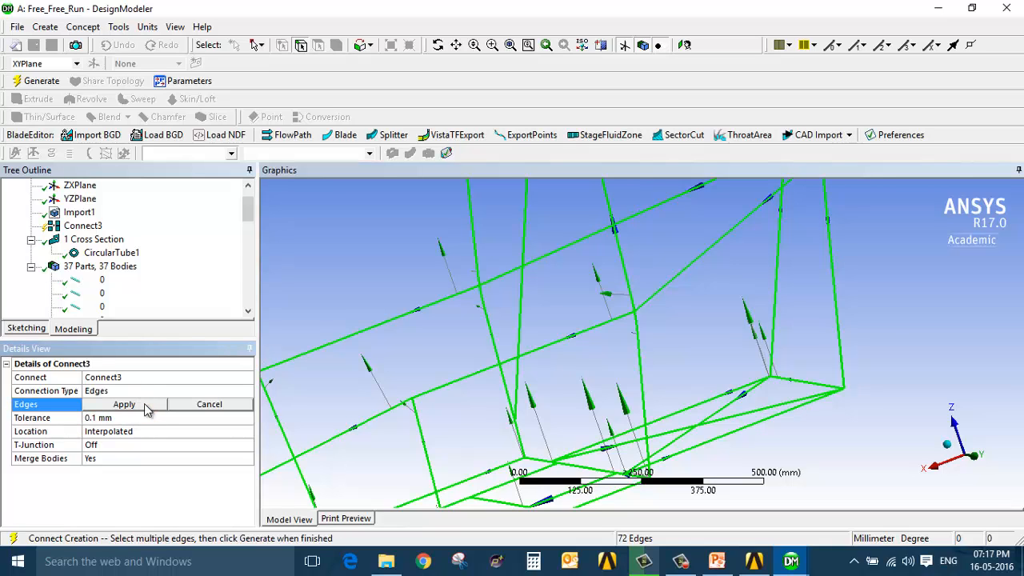
{"action": "left_click", "coordinate": [124, 405]}
Step: Set T-Junction of Connect3 to Preserve Split-Edge and generate the feature
{"action": "left_click", "coordinate": [160, 432]}
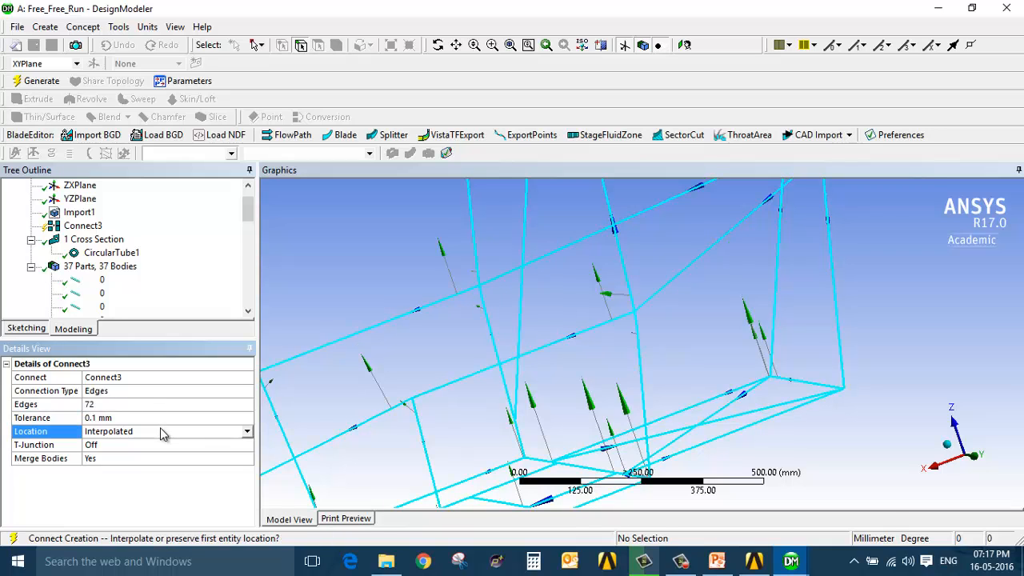
{"action": "left_click", "coordinate": [231, 447]}
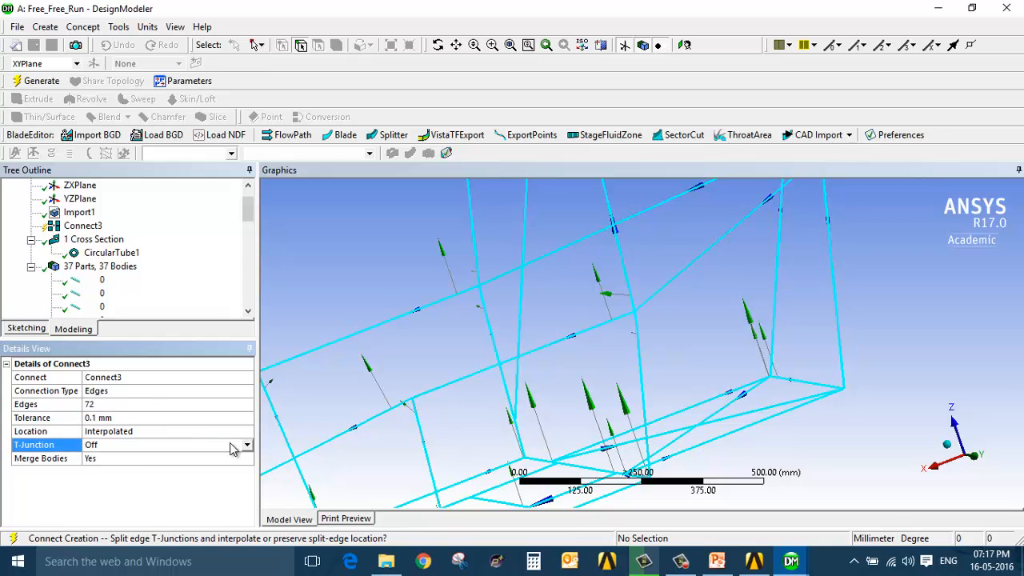
{"action": "left_click", "coordinate": [247, 449]}
{"action": "left_click", "coordinate": [192, 486]}
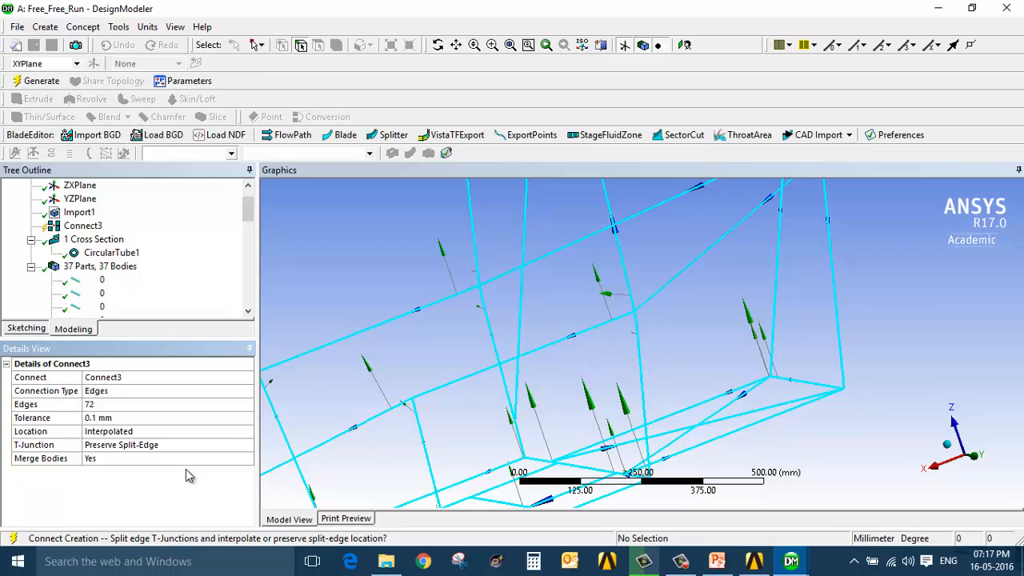
{"action": "left_click", "coordinate": [80, 226]}
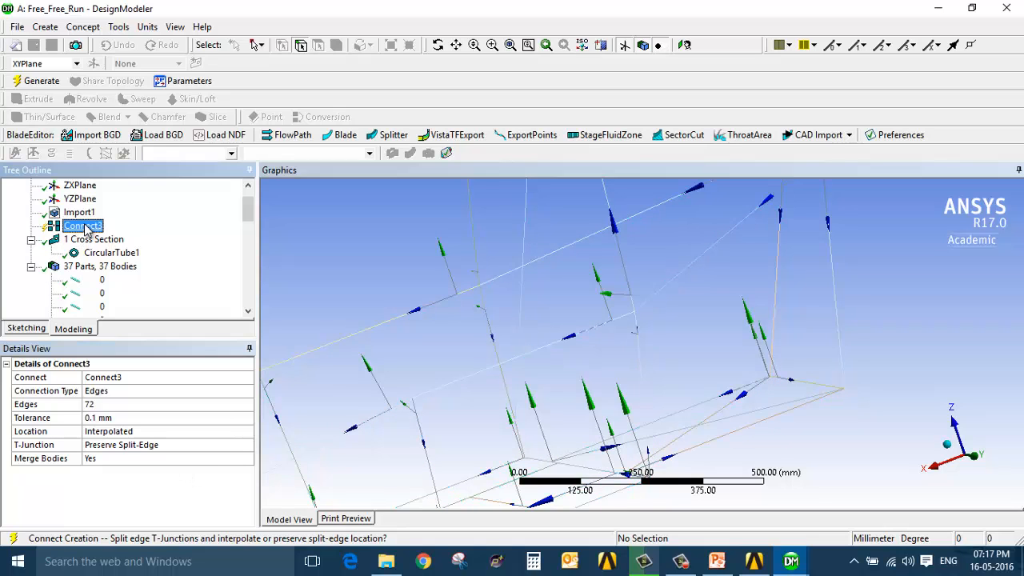
{"action": "right_click", "coordinate": [84, 226]}
{"action": "left_click", "coordinate": [128, 248]}
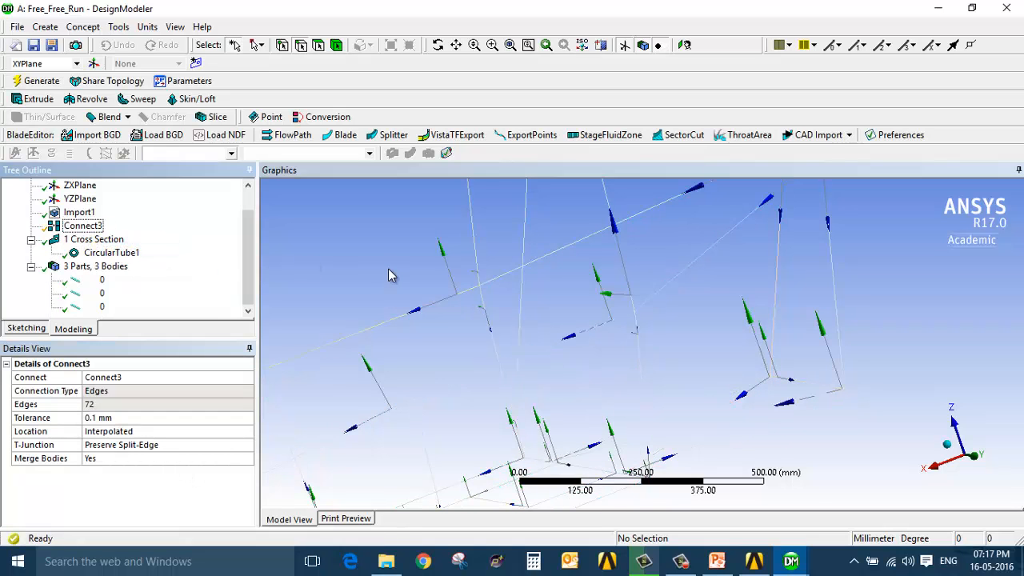
Step: Select the line edges around the side member's joint one by one to check whether they are connected
{"action": "scroll", "coordinate": [509, 299], "scroll_direction": "up", "scroll_amount": 5}
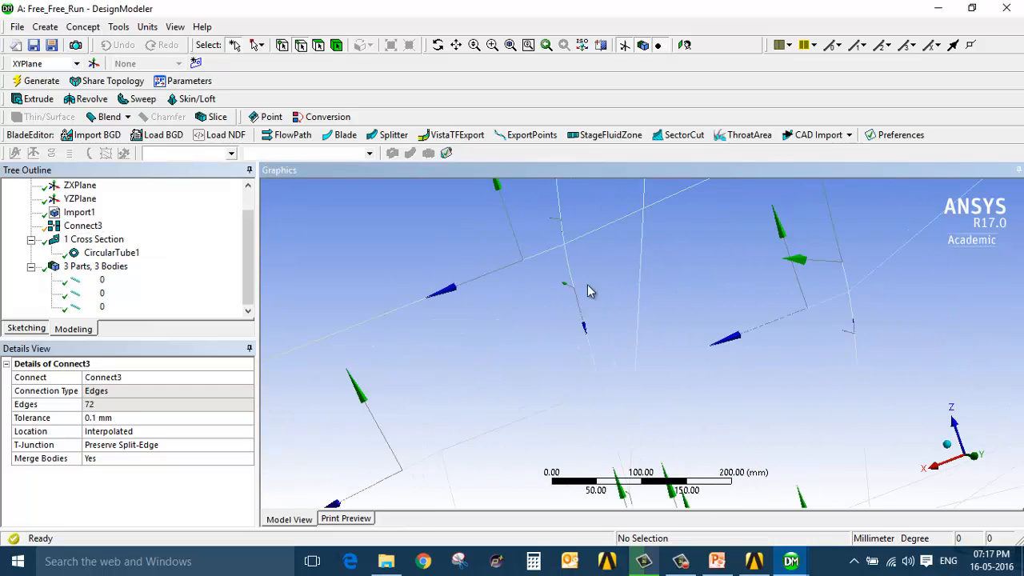
{"action": "left_click", "coordinate": [574, 296]}
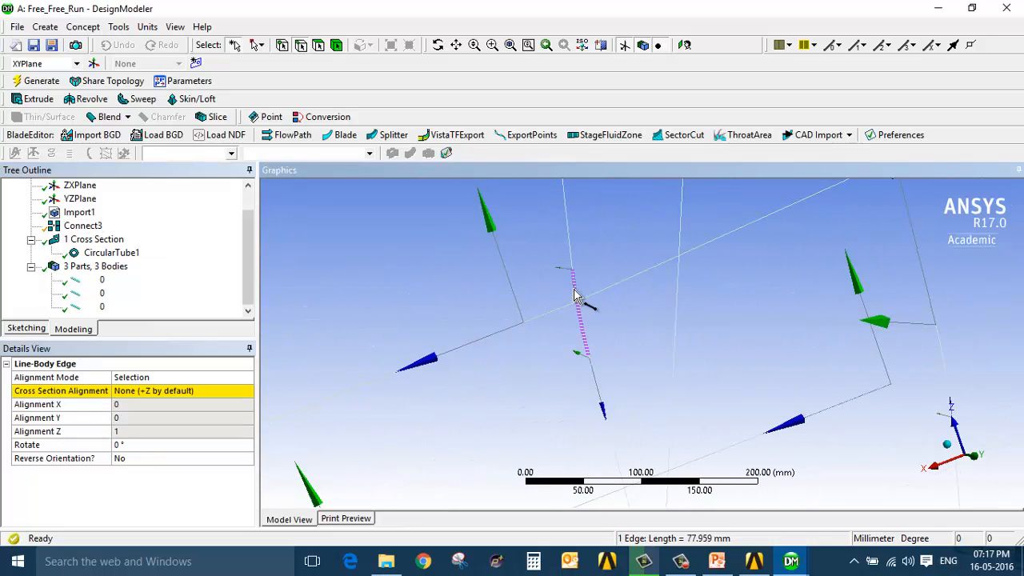
{"action": "left_click", "coordinate": [595, 294]}
{"action": "left_click", "coordinate": [593, 294]}
{"action": "left_click", "coordinate": [560, 303]}
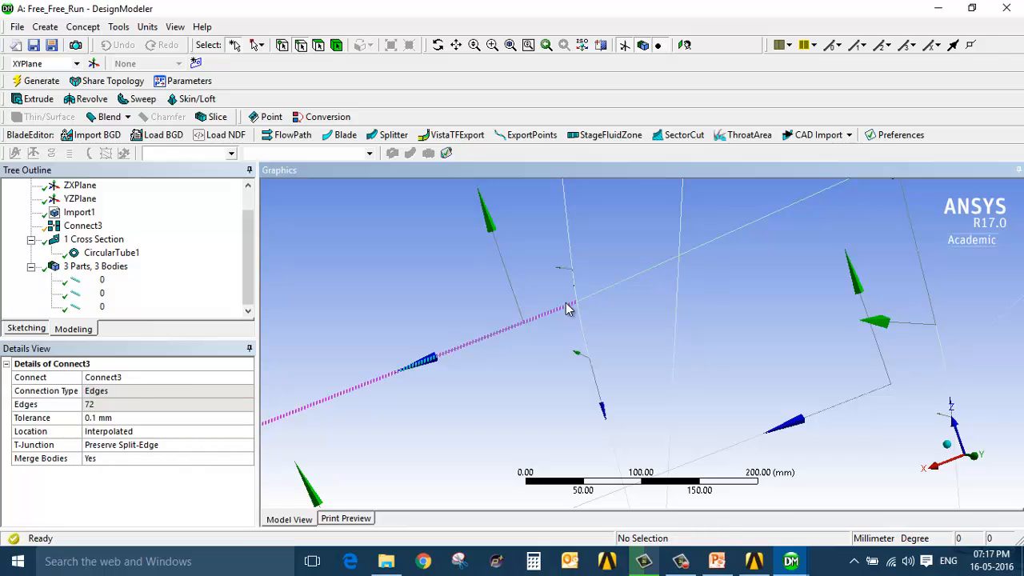
{"action": "left_click", "coordinate": [566, 304]}
{"action": "scroll", "coordinate": [575, 291], "scroll_direction": "up", "scroll_amount": 3}
{"action": "middle_click_drag", "start_coordinate": [539, 292], "coordinate": [584, 337], "text": "ctrl"}
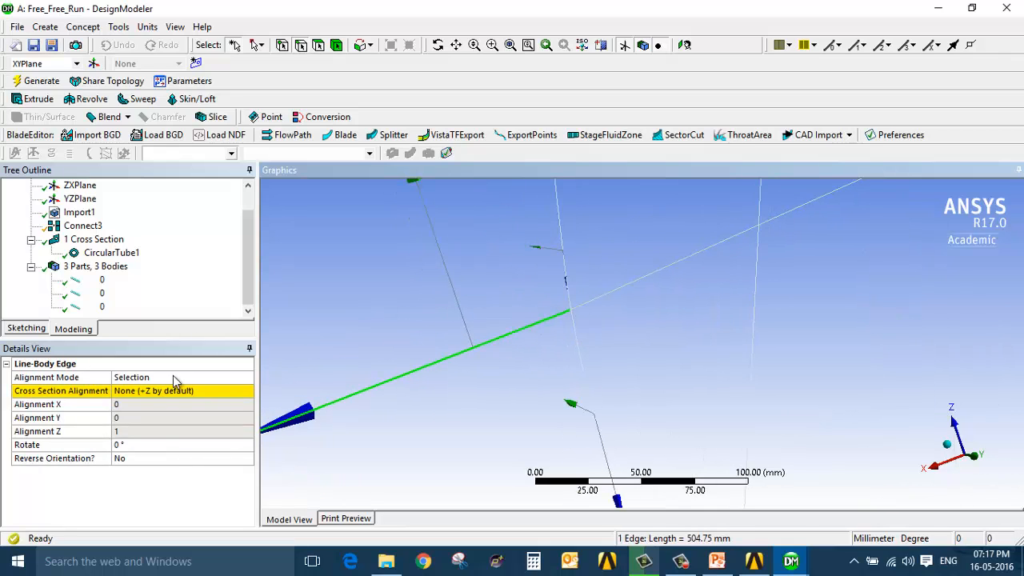
Step: Delete the Connect3 feature and switch the model's length unit to metre
{"action": "right_click", "coordinate": [83, 226]}
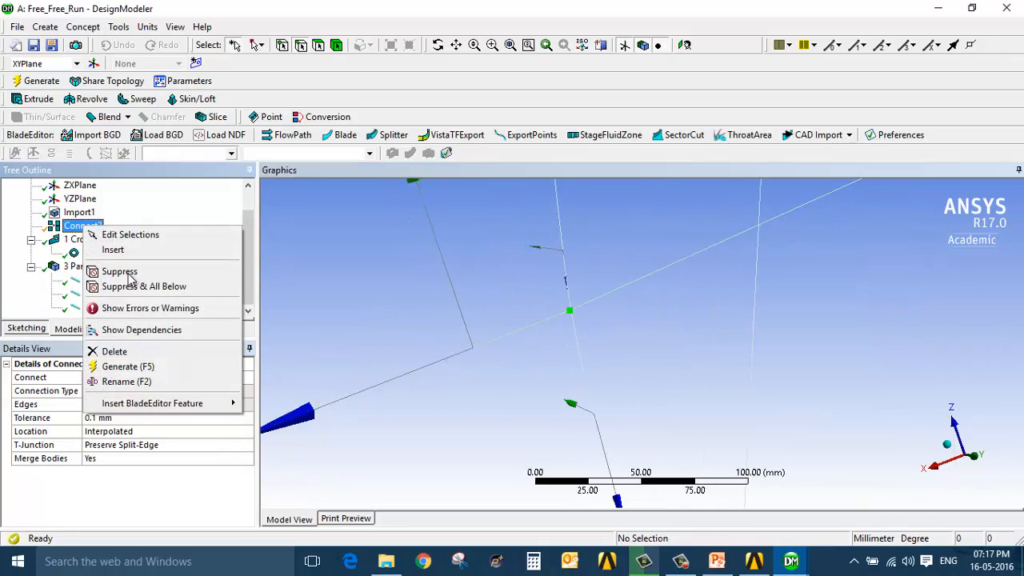
{"action": "left_click", "coordinate": [115, 351]}
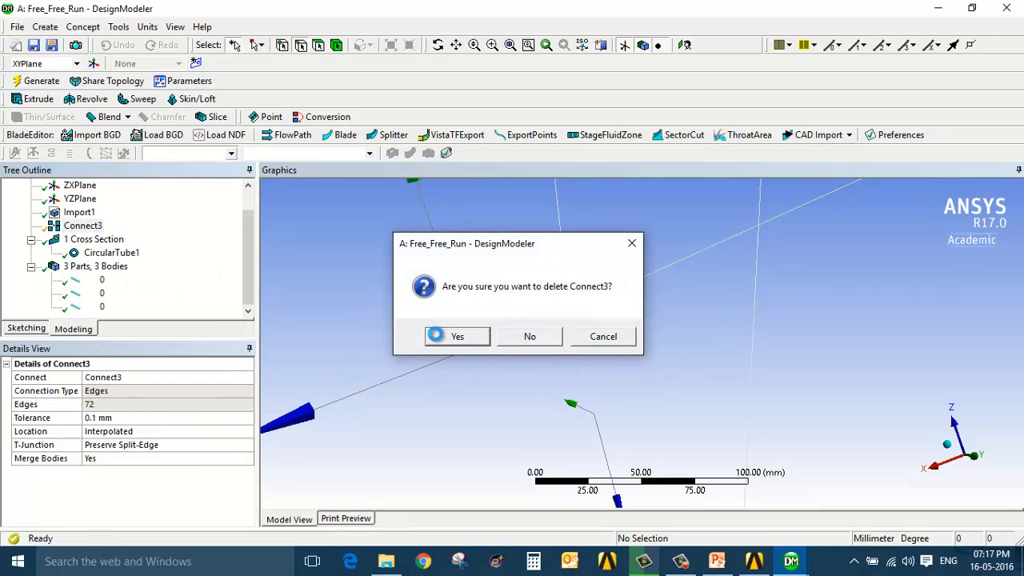
{"action": "left_click", "coordinate": [457, 334]}
{"action": "left_click", "coordinate": [147, 26]}
{"action": "left_click", "coordinate": [160, 46]}
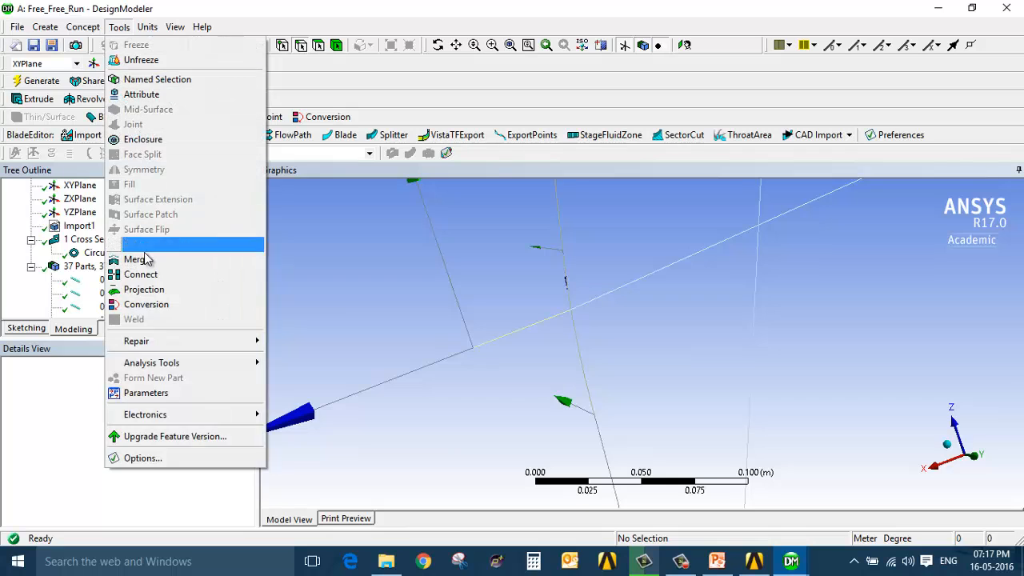
Step: Start a new Connect feature for joining the line-body edges
{"action": "left_click", "coordinate": [141, 274]}
{"action": "left_click", "coordinate": [442, 328]}
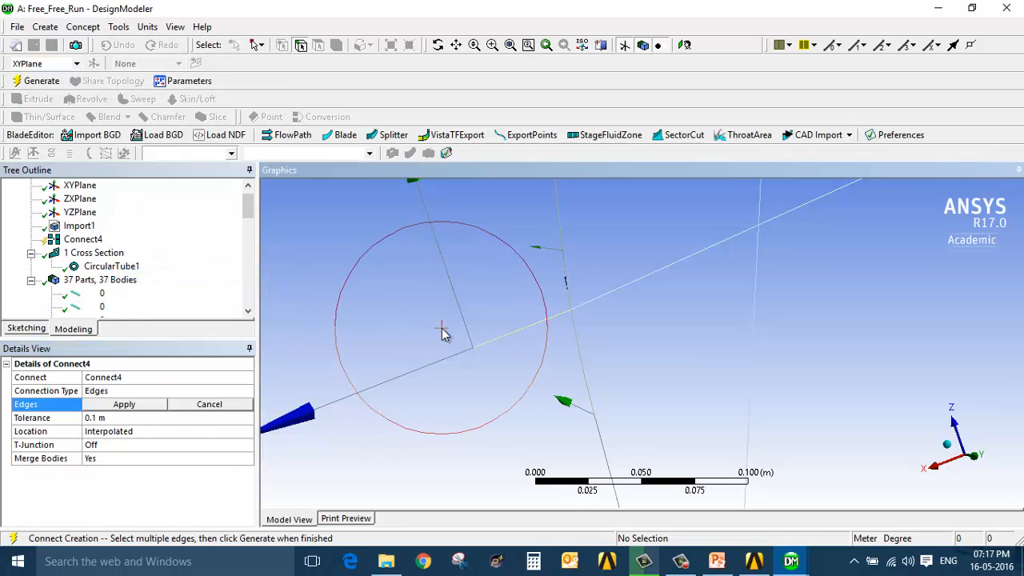
{"action": "scroll", "coordinate": [355, 359], "scroll_direction": "down", "scroll_amount": 5}
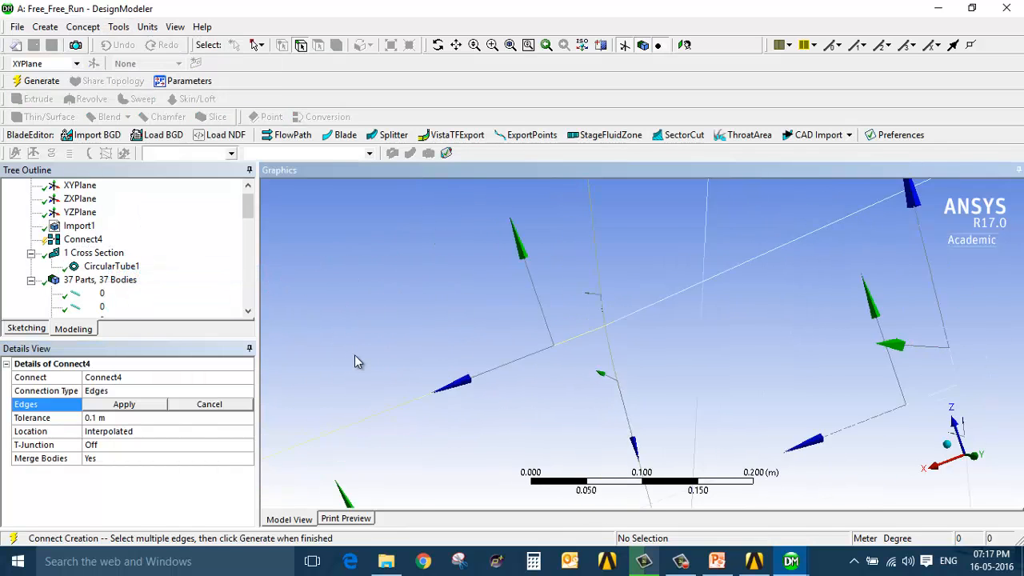
{"action": "left_click", "coordinate": [124, 405]}
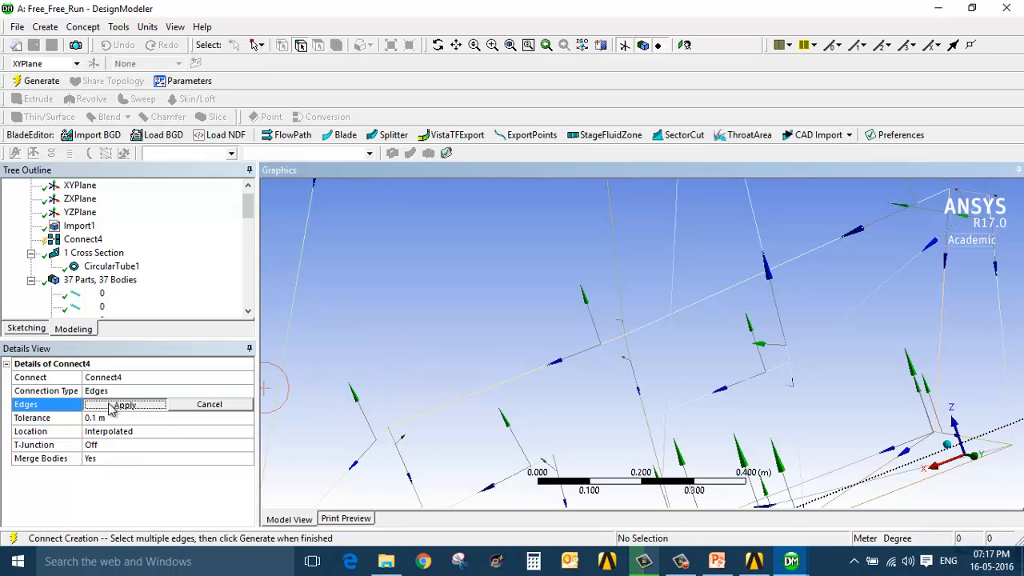
{"action": "left_click", "coordinate": [166, 401]}
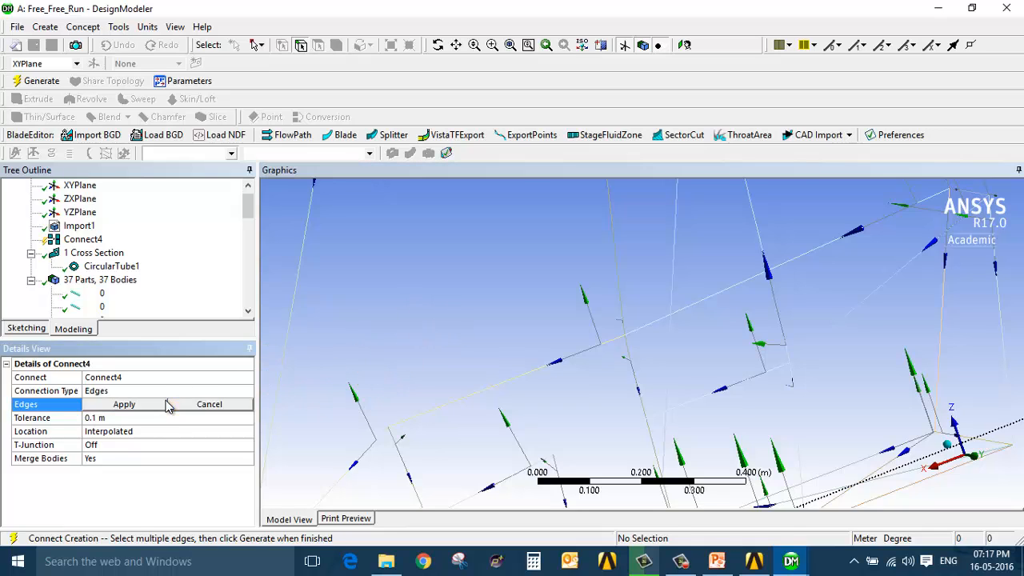
{"action": "left_click", "coordinate": [164, 406]}
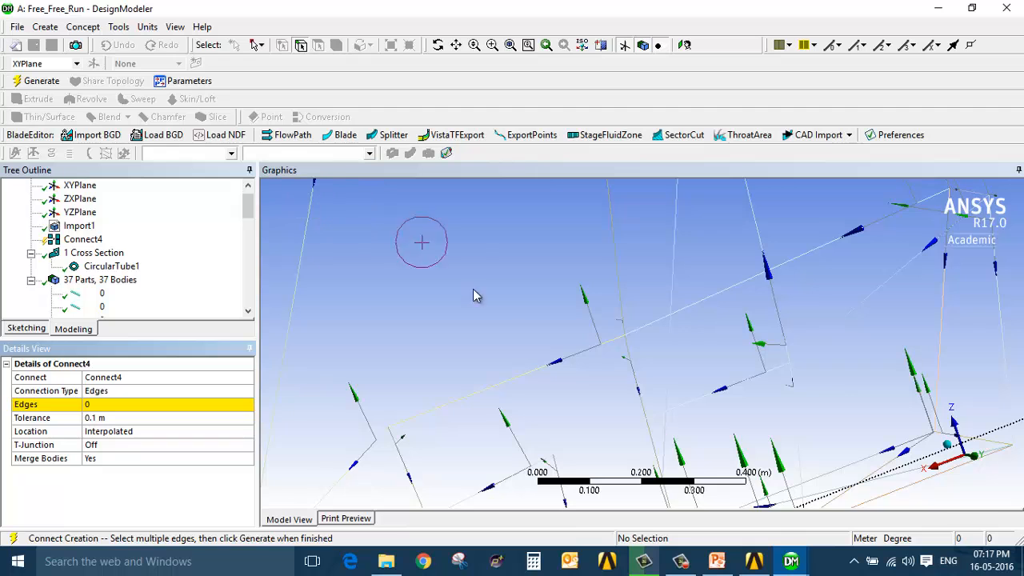
Step: Try to pick individual edges of the roll cage for the new Connect feature
{"action": "left_click", "coordinate": [530, 362]}
{"action": "scroll", "coordinate": [538, 397], "scroll_direction": "up", "scroll_amount": 3}
{"action": "scroll", "coordinate": [537, 397], "scroll_direction": "down", "scroll_amount": 5}
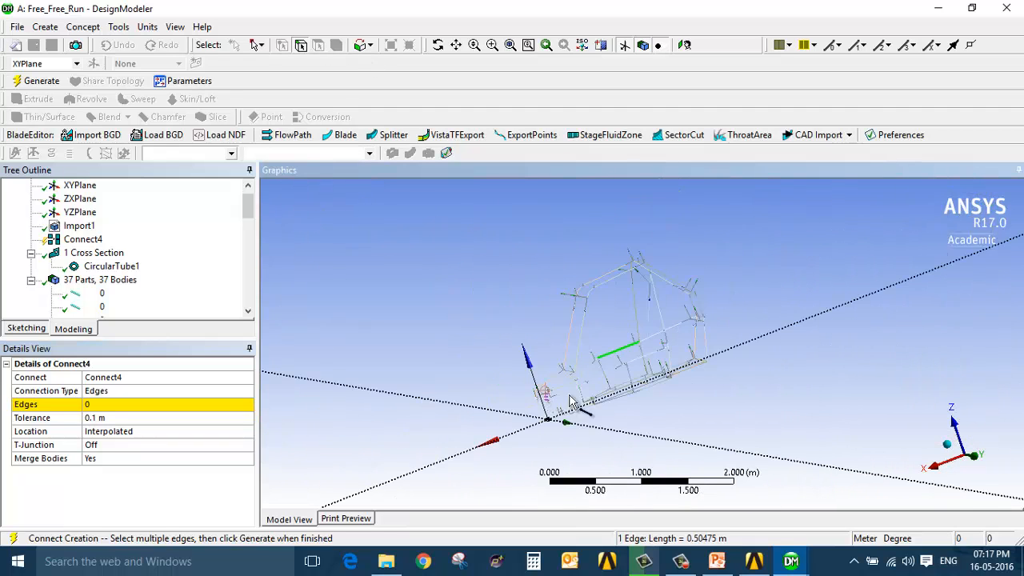
{"action": "left_click", "coordinate": [83, 239]}
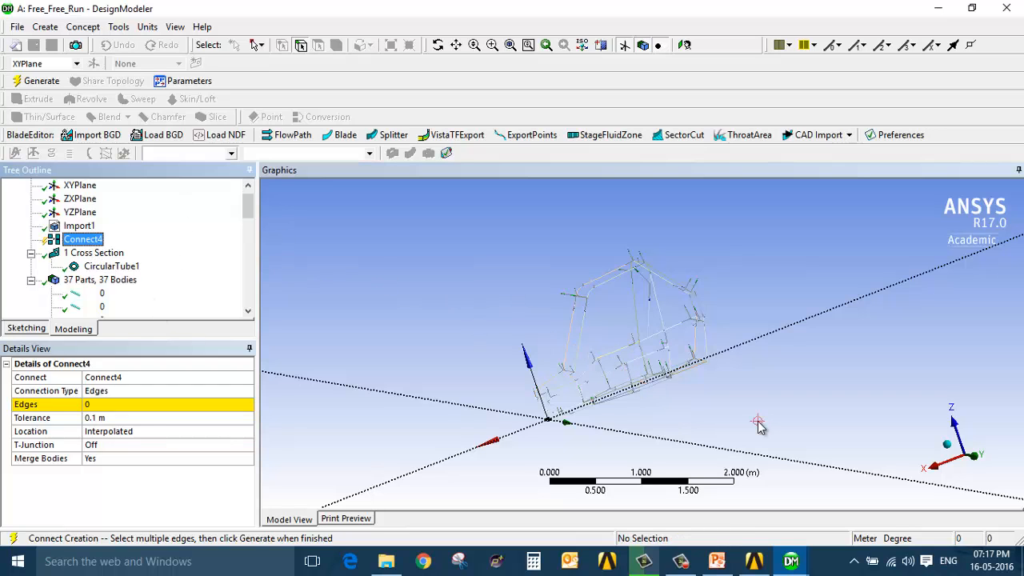
{"action": "left_click", "coordinate": [655, 385]}
{"action": "left_click", "coordinate": [620, 349], "text": "ctrl"}
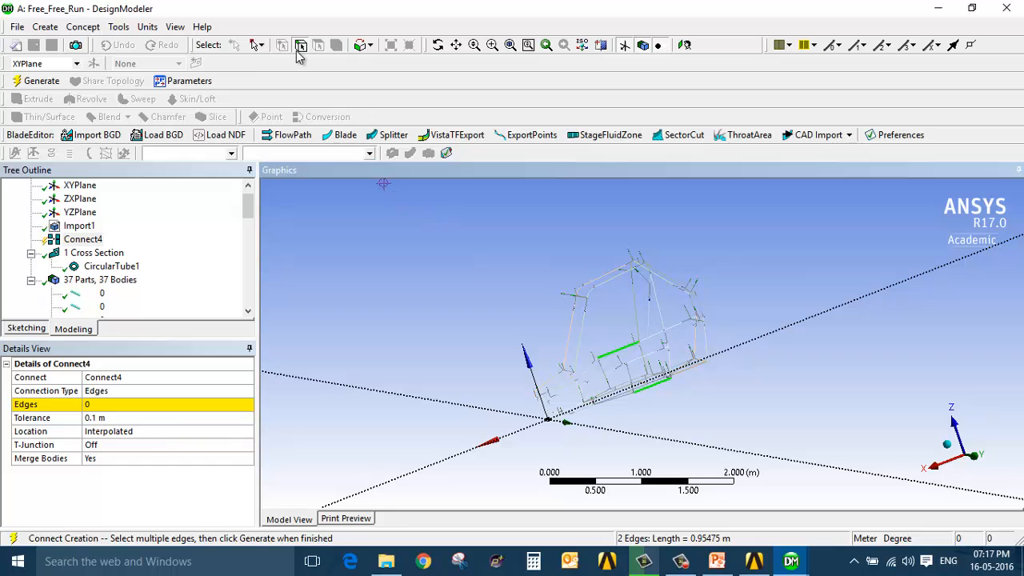
Step: Switch to box selection, enclose the whole roll cage and assign all 72 edges to Connect4
{"action": "left_click", "coordinate": [260, 46]}
{"action": "left_click", "coordinate": [272, 77]}
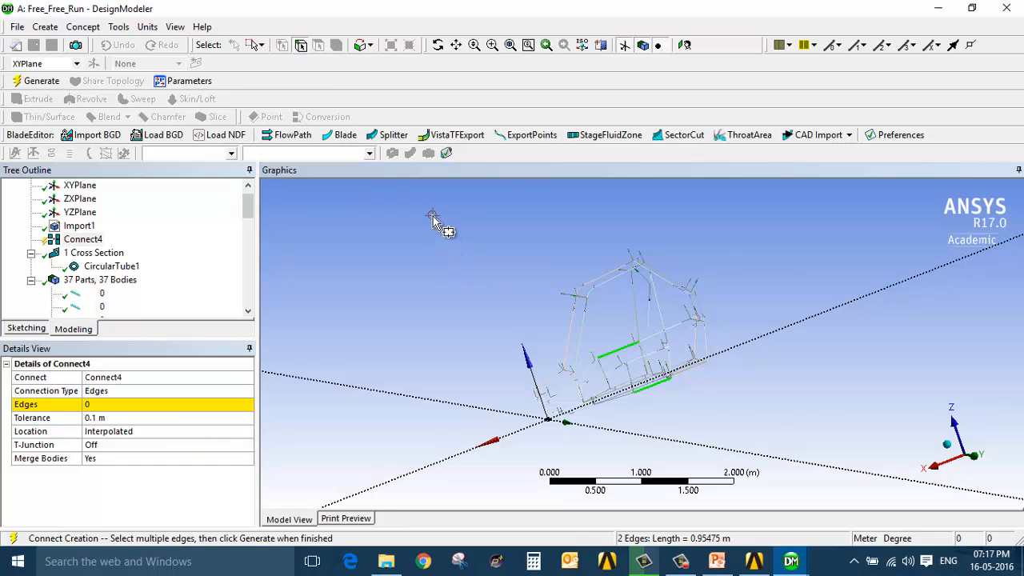
{"action": "left_click_drag", "start_coordinate": [440, 223], "coordinate": [826, 475]}
{"action": "left_click", "coordinate": [115, 400]}
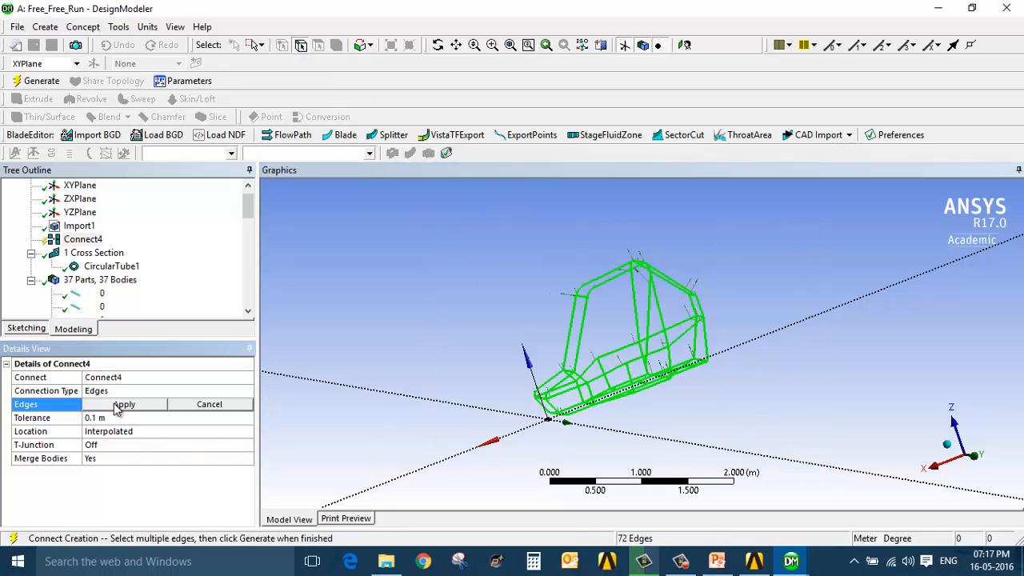
{"action": "left_click", "coordinate": [121, 404]}
Step: Set the tolerance of Connect4 to 0.01 m and its T-Junction option to Preserve Split-Edge
{"action": "left_click", "coordinate": [137, 418]}
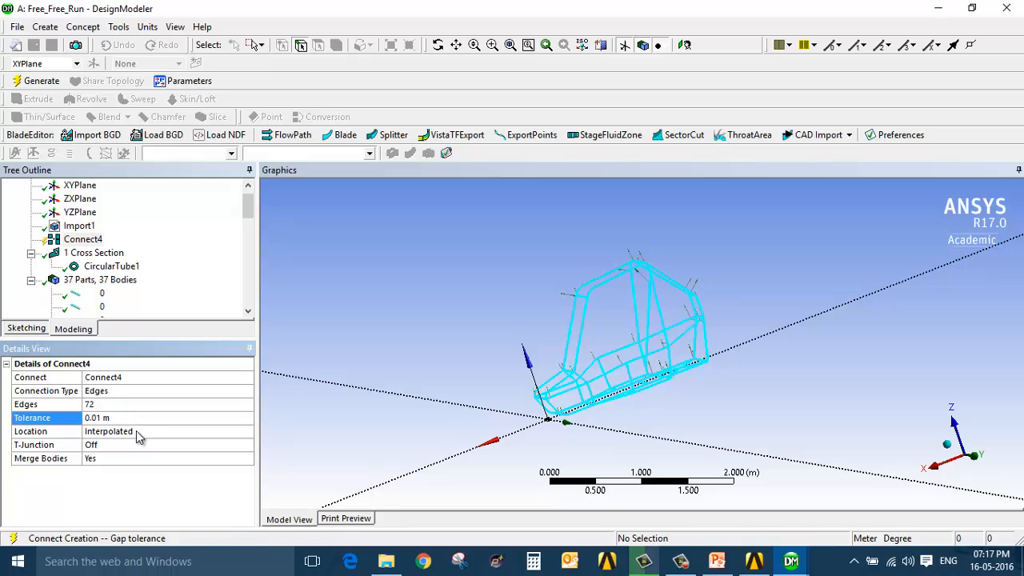
{"action": "left_click", "coordinate": [138, 436]}
{"action": "left_click", "coordinate": [247, 431]}
{"action": "left_click", "coordinate": [199, 445]}
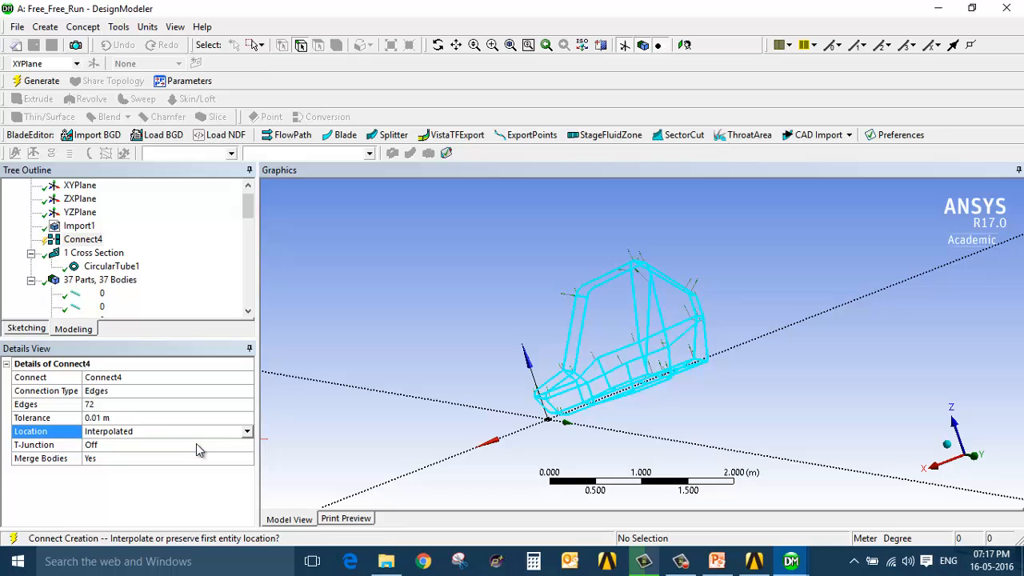
{"action": "left_click", "coordinate": [232, 445]}
{"action": "left_click", "coordinate": [246, 444]}
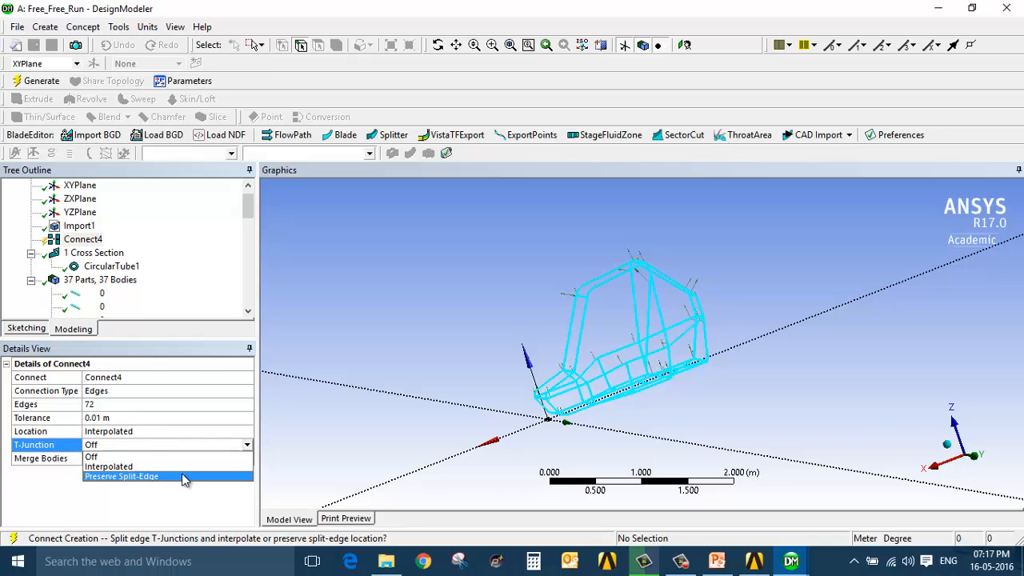
{"action": "left_click", "coordinate": [184, 477]}
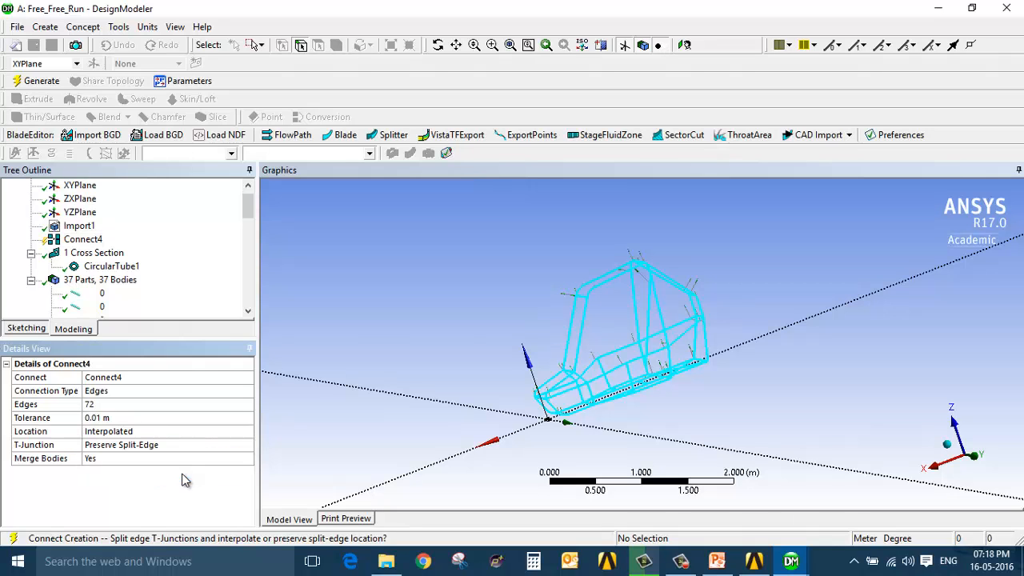
Step: Generate Connect4 and select the merged line body in the model tree
{"action": "right_click", "coordinate": [76, 243]}
{"action": "left_click", "coordinate": [102, 261]}
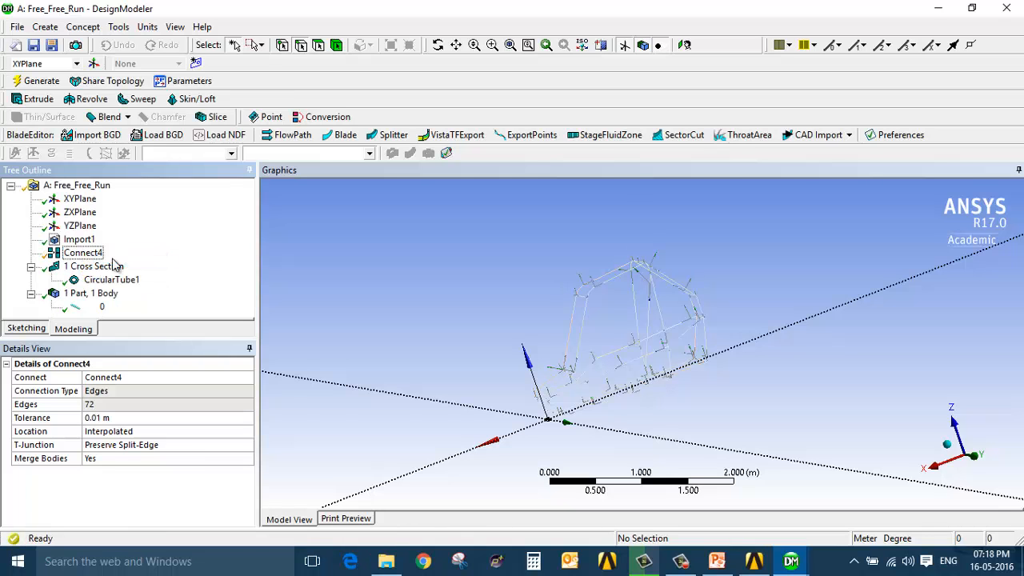
{"action": "middle_click_drag", "start_coordinate": [678, 418], "coordinate": [359, 389]}
{"action": "left_click", "coordinate": [92, 307]}
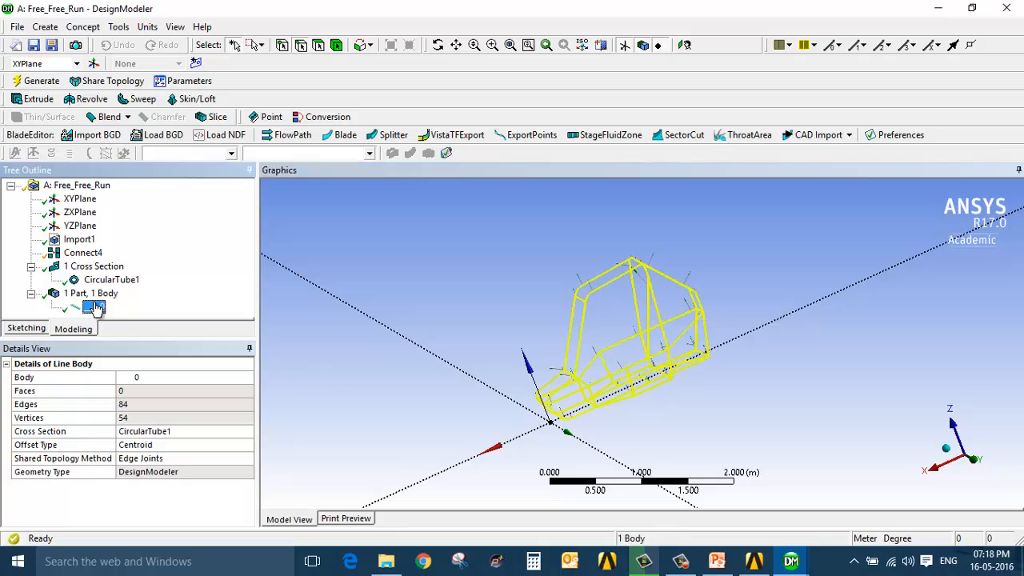
Step: Examine the joined roll cage from several angles, checking Connect4's edges and the details of the merged line body
{"action": "middle_click_drag", "start_coordinate": [632, 378], "coordinate": [625, 311]}
{"action": "scroll", "coordinate": [636, 345], "scroll_direction": "up", "scroll_amount": 6}
{"action": "scroll", "coordinate": [578, 407], "scroll_direction": "down", "scroll_amount": 2}
{"action": "left_click", "coordinate": [83, 253]}
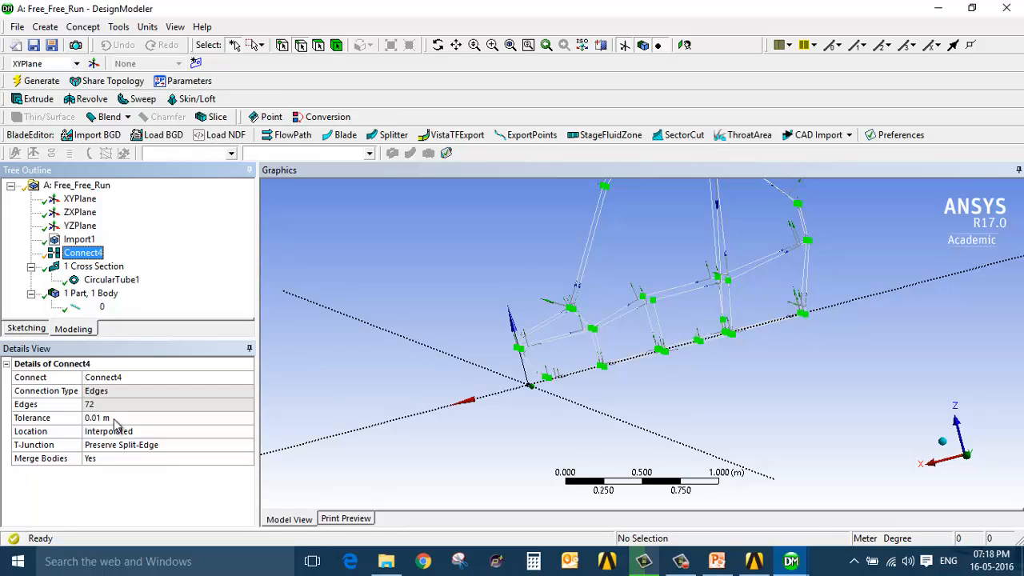
{"action": "middle_click_drag", "start_coordinate": [624, 353], "coordinate": [597, 434]}
{"action": "left_click", "coordinate": [93, 306]}
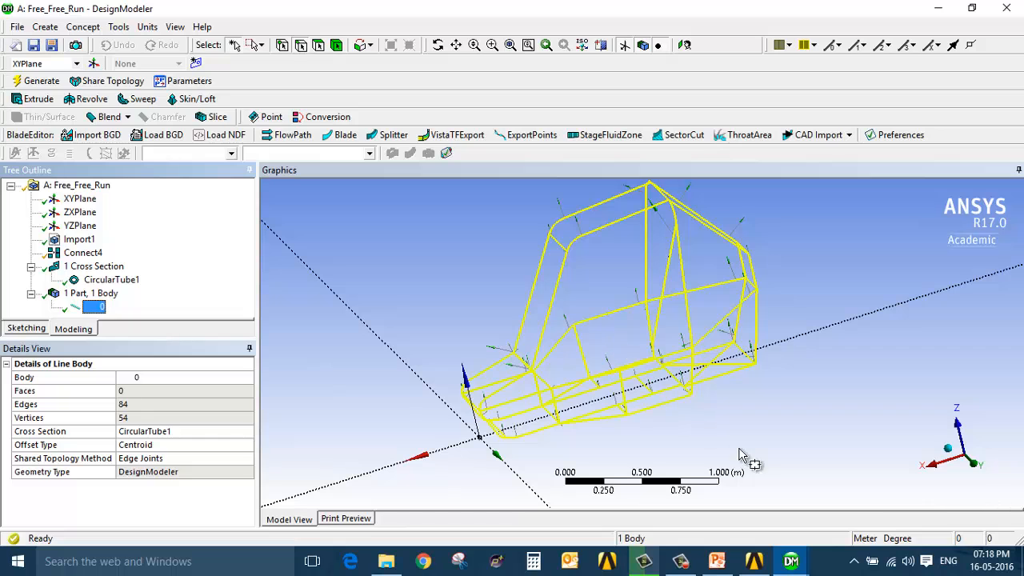
Step: Switch to the open Mechanical window of Free_Free_Run and close it
{"action": "mouse_move", "coordinate": [754, 561]}
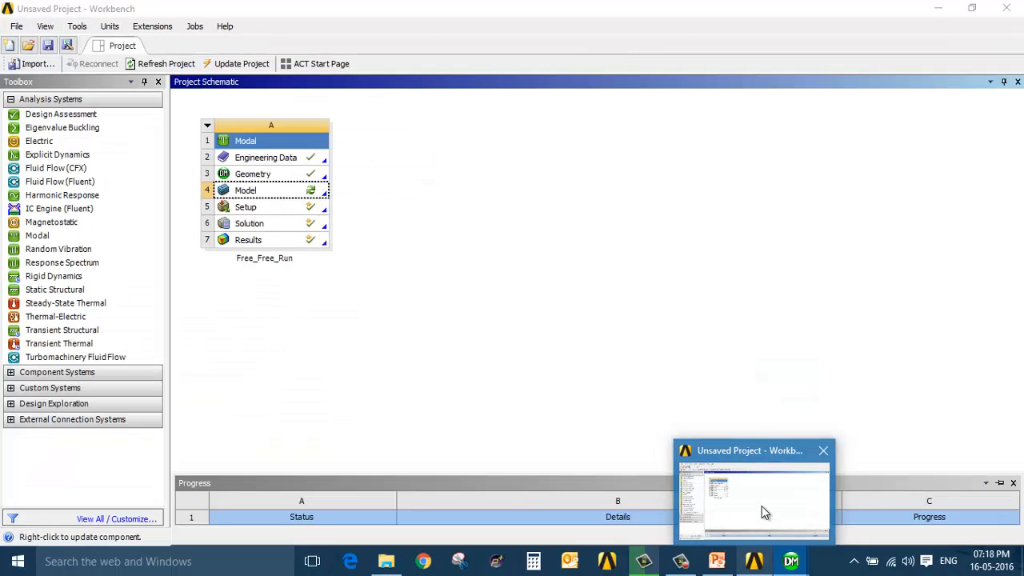
{"action": "left_click", "coordinate": [761, 507]}
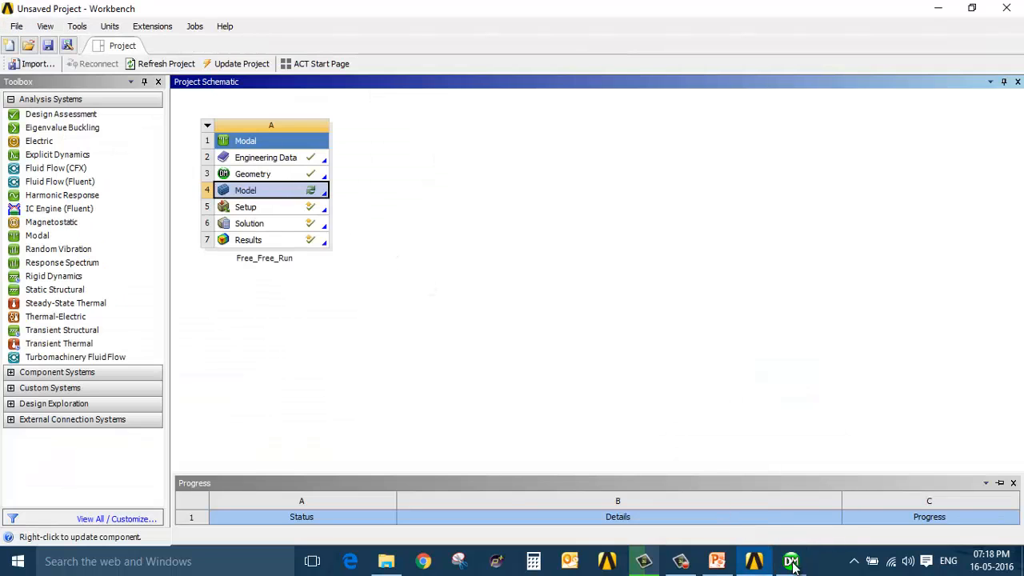
{"action": "mouse_move", "coordinate": [791, 563]}
{"action": "left_click", "coordinate": [857, 496]}
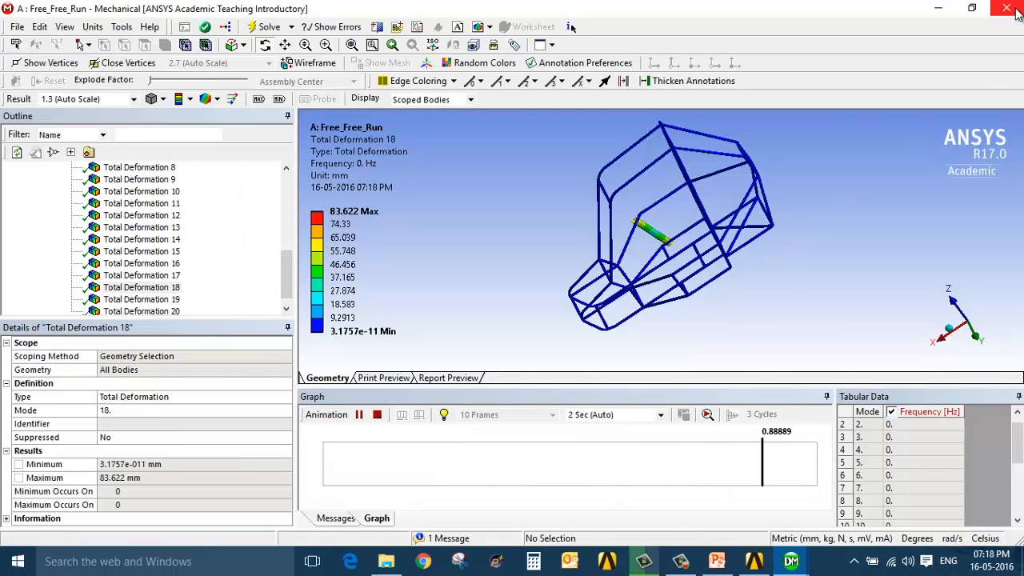
{"action": "left_click", "coordinate": [1015, 10]}
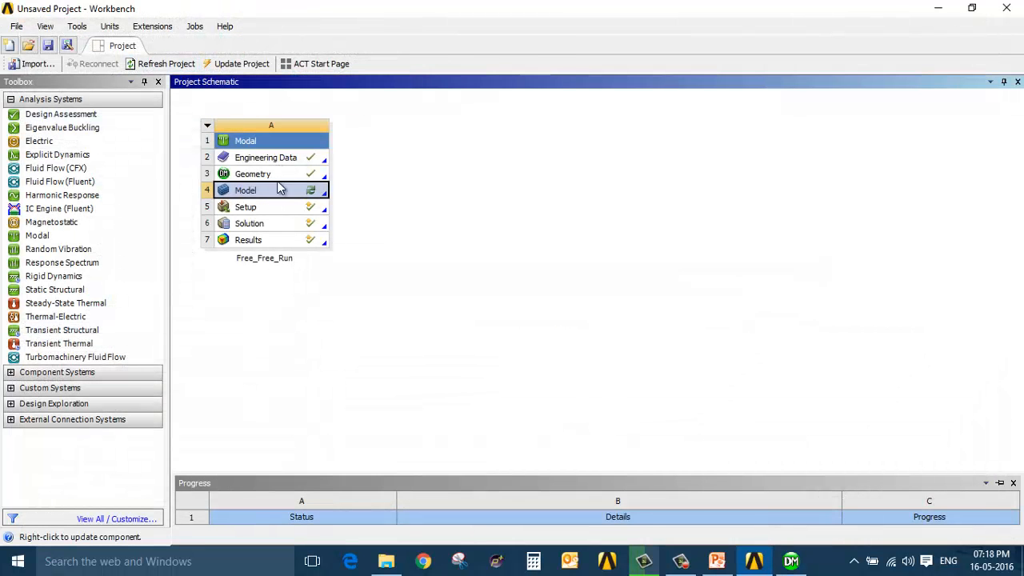
Step: Reopen the Model cell of Free_Free_Run in Mechanical, declining to read the upstream data, and refresh all data from within Mechanical
{"action": "double_click", "coordinate": [278, 196]}
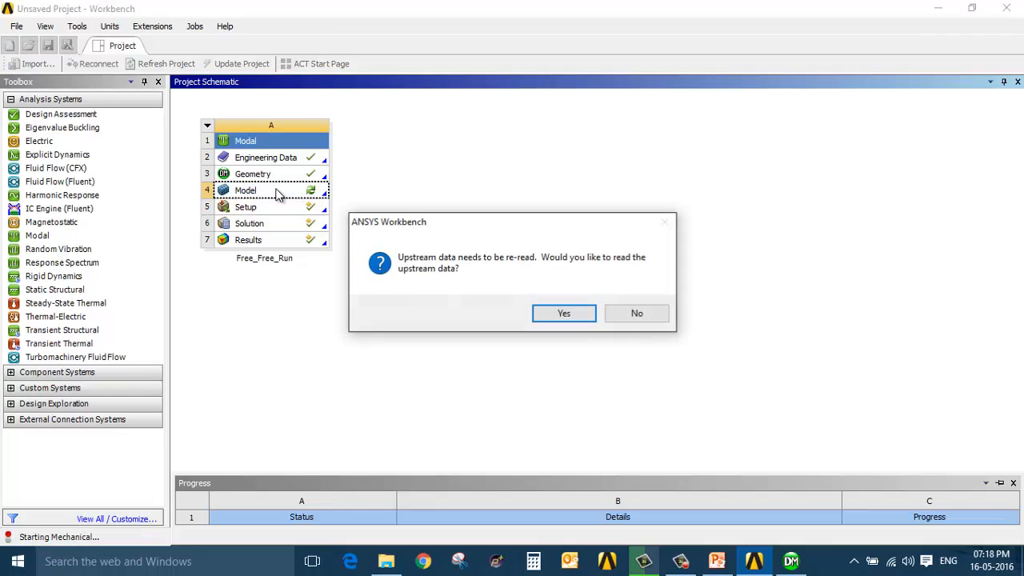
{"action": "left_click", "coordinate": [640, 316]}
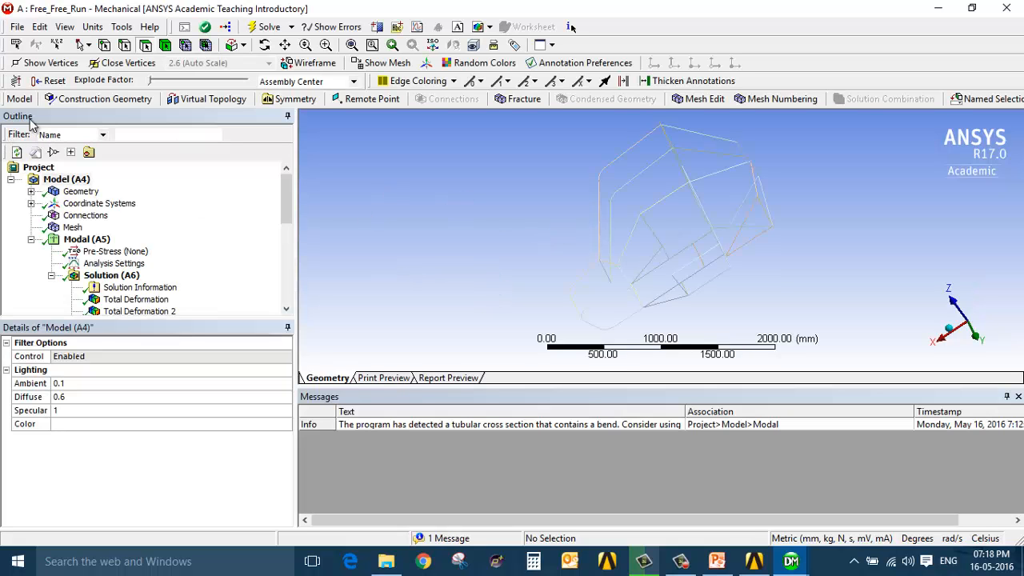
{"action": "left_click", "coordinate": [17, 27]}
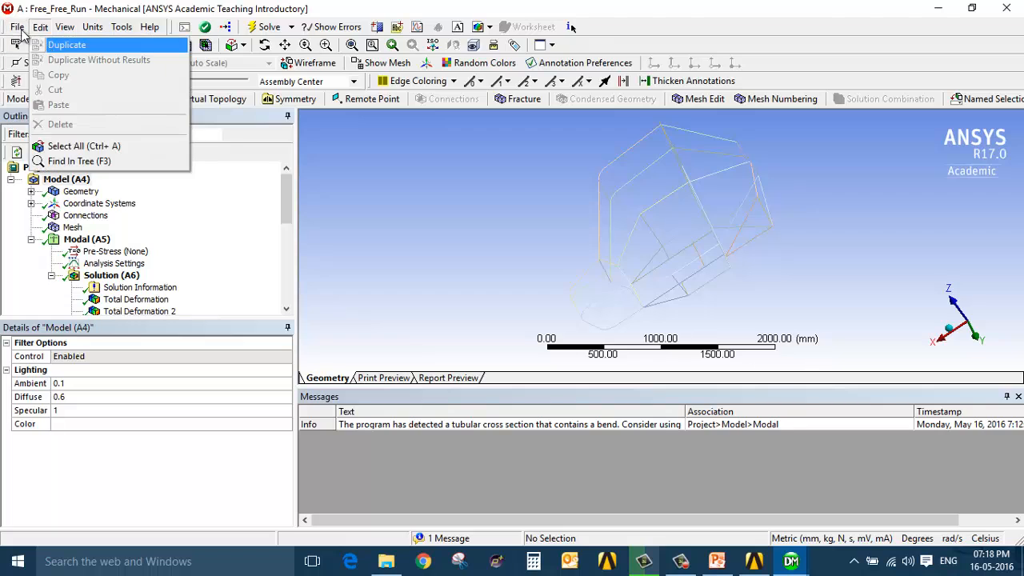
{"action": "left_click", "coordinate": [48, 45]}
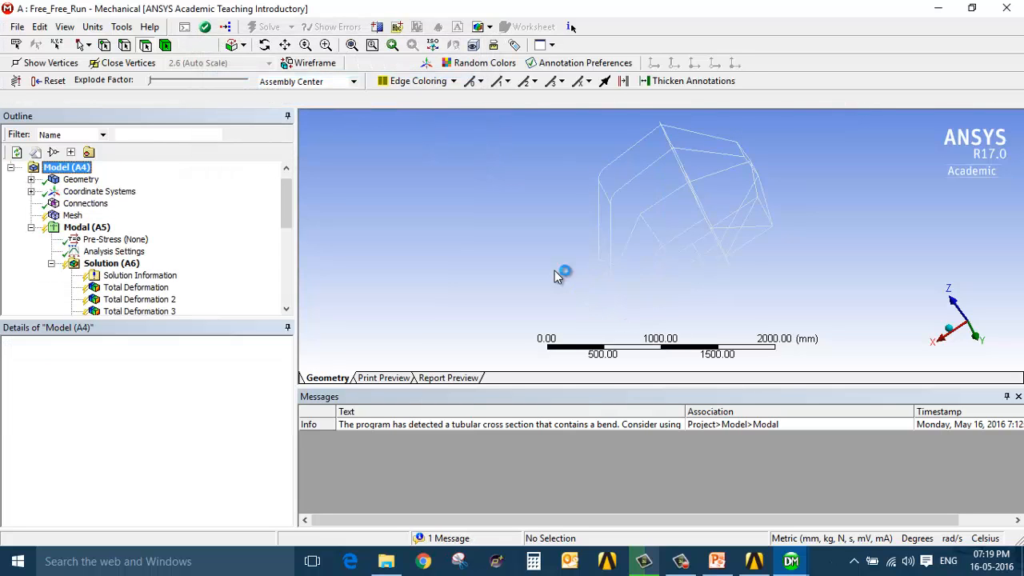
Step: Examine the refreshed line body under Geometry, including its material and cross-section properties
{"action": "middle_click_drag", "start_coordinate": [695, 338], "coordinate": [498, 236]}
{"action": "left_click_drag", "start_coordinate": [498, 237], "coordinate": [501, 236]}
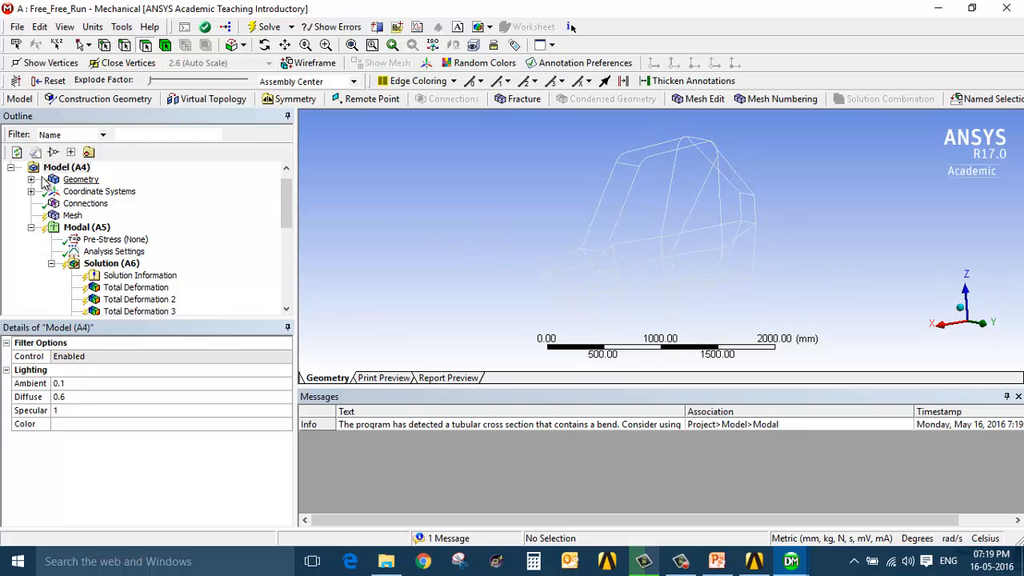
{"action": "left_click", "coordinate": [30, 179]}
{"action": "left_click", "coordinate": [96, 192]}
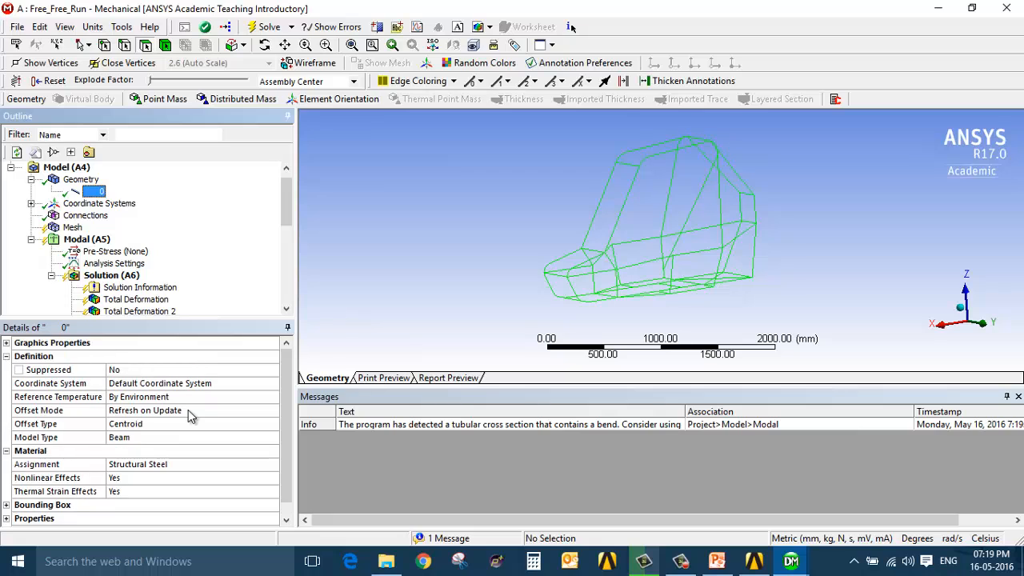
{"action": "scroll", "coordinate": [188, 409], "scroll_direction": "down", "scroll_amount": 1}
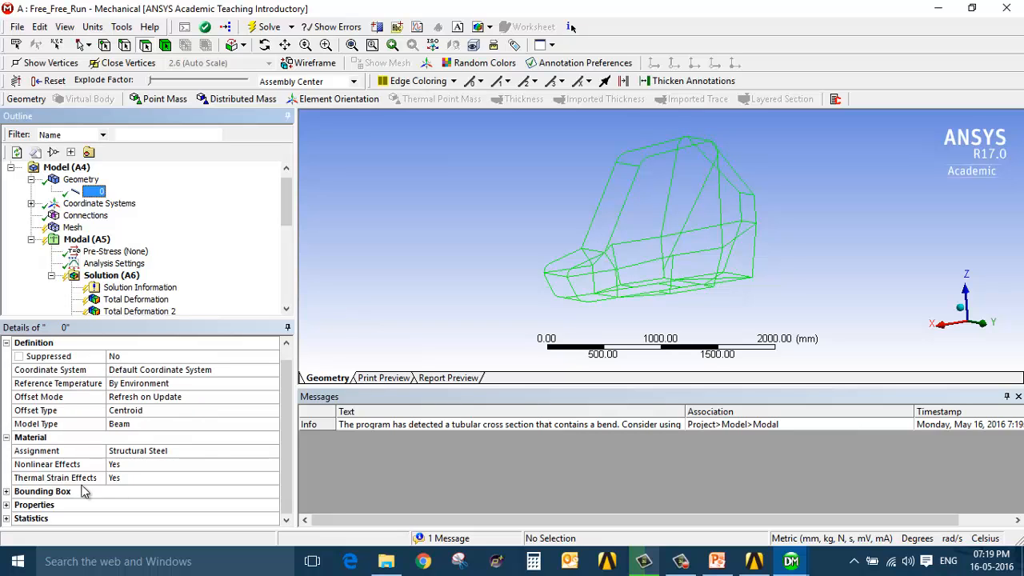
{"action": "left_click", "coordinate": [7, 505]}
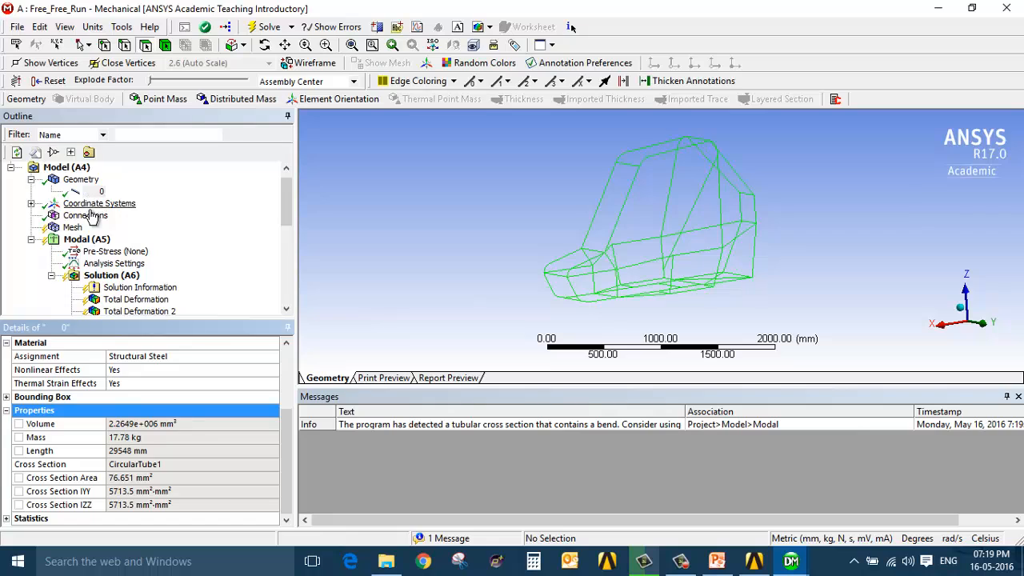
Step: Review the mesh sizing settings and generate the mesh for the roll cage
{"action": "left_click", "coordinate": [72, 228]}
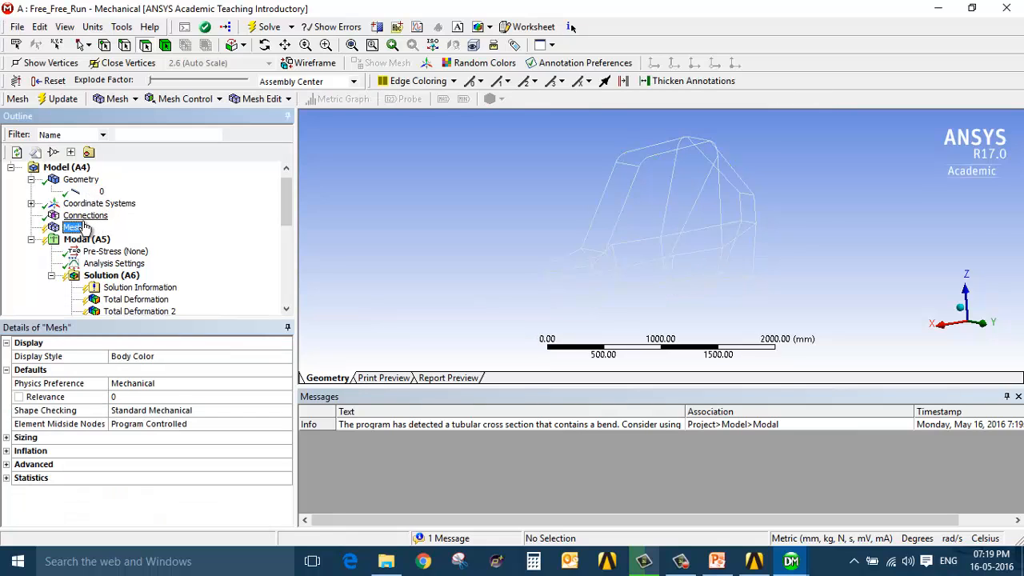
{"action": "left_click", "coordinate": [30, 204]}
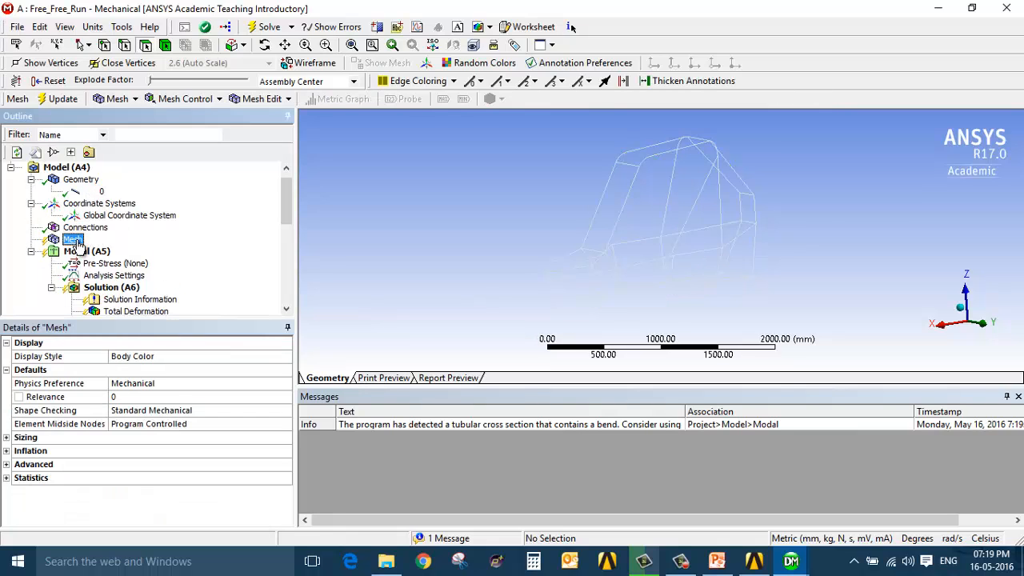
{"action": "left_click", "coordinate": [6, 438]}
{"action": "left_click", "coordinate": [152, 453]}
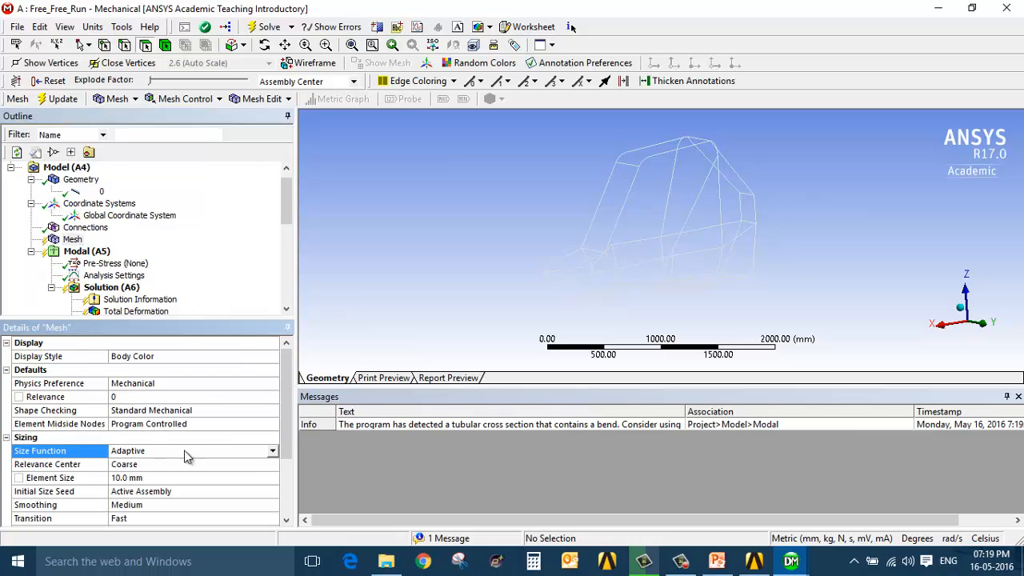
{"action": "scroll", "coordinate": [215, 487], "scroll_direction": "down", "scroll_amount": 3}
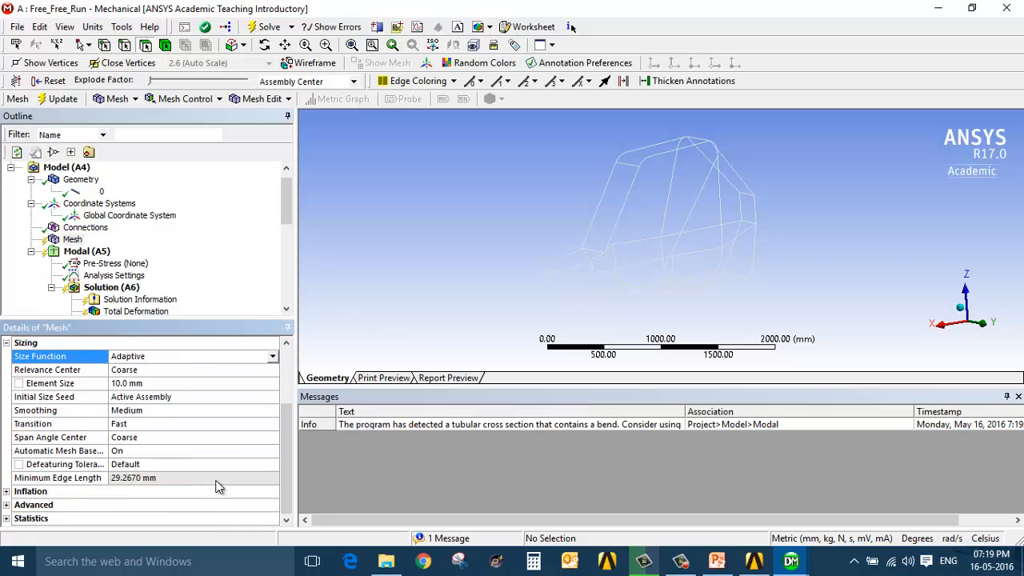
{"action": "left_click", "coordinate": [73, 239]}
{"action": "right_click", "coordinate": [76, 240]}
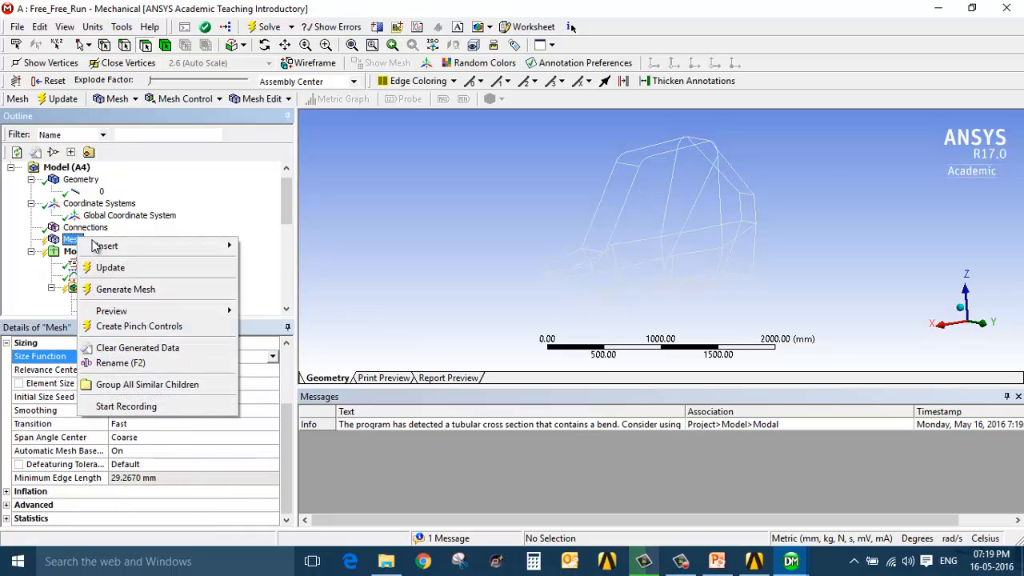
{"action": "left_click", "coordinate": [150, 293]}
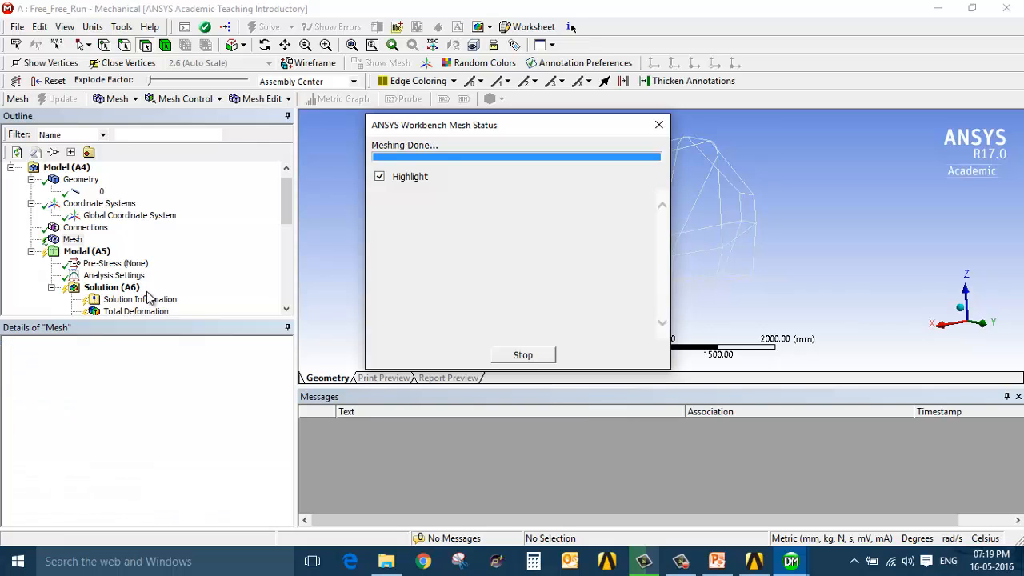
Step: Inspect the beam mesh closely at the tube junctions of the roll cage, then view the whole frame
{"action": "scroll", "coordinate": [590, 280], "scroll_direction": "up", "scroll_amount": 5}
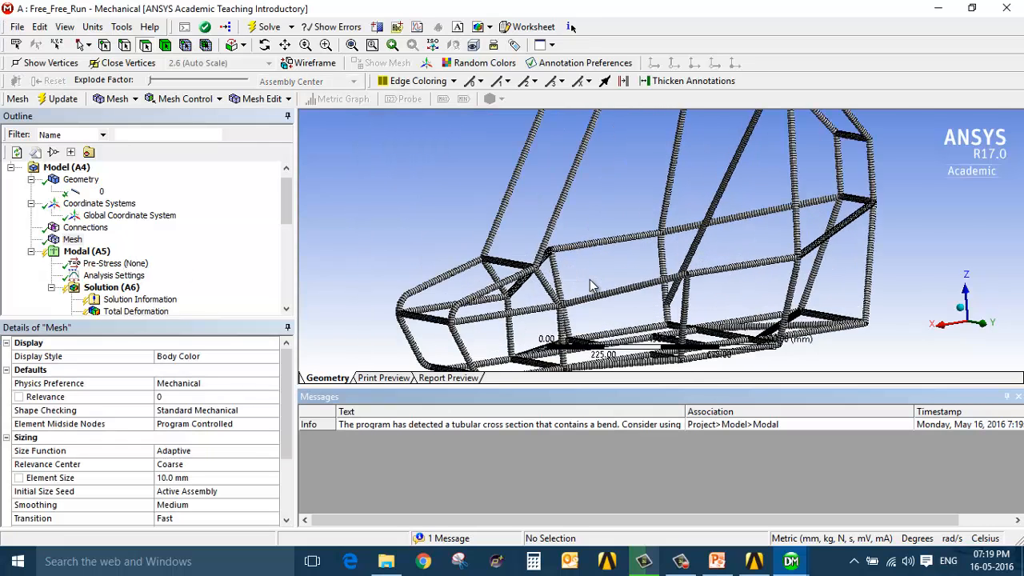
{"action": "scroll", "coordinate": [590, 280], "scroll_direction": "down", "scroll_amount": 1}
{"action": "middle_click_drag", "start_coordinate": [560, 287], "coordinate": [615, 198], "text": "ctrl"}
{"action": "scroll", "coordinate": [467, 233], "scroll_direction": "up", "scroll_amount": 6}
{"action": "middle_click_drag", "start_coordinate": [469, 241], "coordinate": [690, 227], "text": "ctrl"}
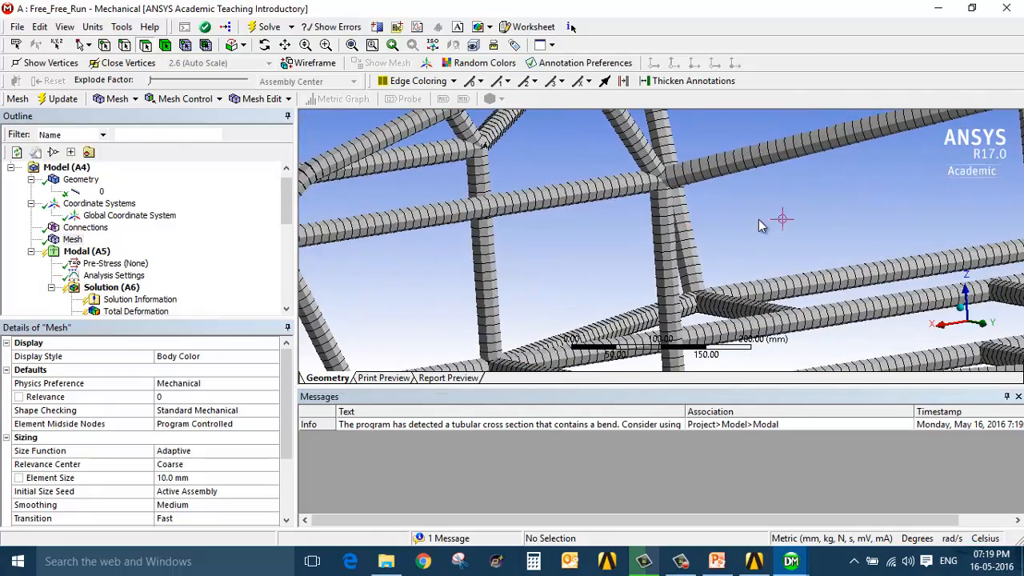
{"action": "scroll", "coordinate": [756, 223], "scroll_direction": "down", "scroll_amount": 5}
{"action": "scroll", "coordinate": [685, 308], "scroll_direction": "down", "scroll_amount": 3}
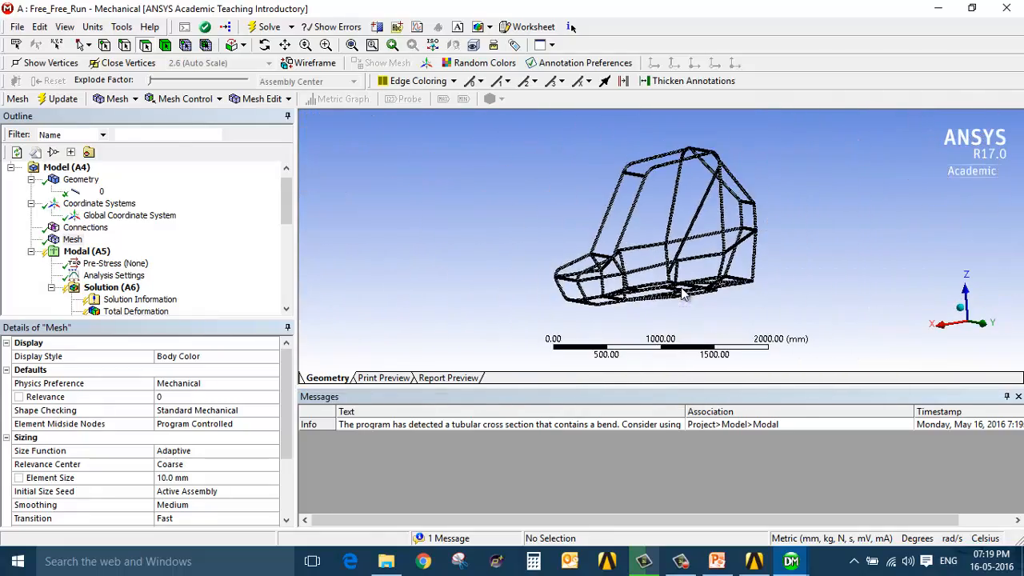
Step: Review the modal Analysis Settings for the maximum number of modes and the frequency search range
{"action": "left_click", "coordinate": [114, 275]}
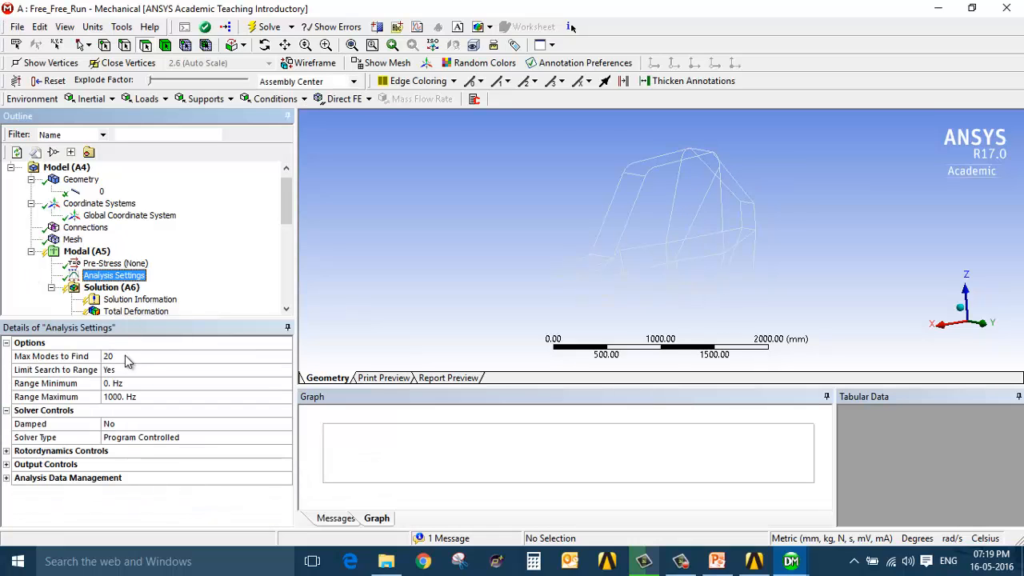
{"action": "left_click", "coordinate": [125, 357]}
{"action": "left_click", "coordinate": [126, 371]}
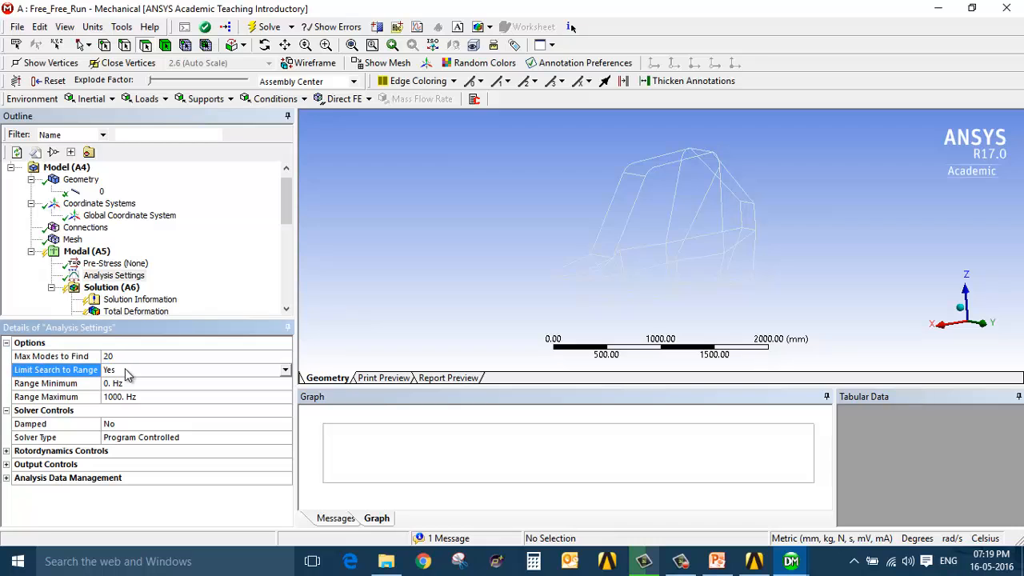
Step: Solve the modal analysis from Solution (A6) with the existing Total Deformation results
{"action": "scroll", "coordinate": [132, 284], "scroll_direction": "down", "scroll_amount": 4}
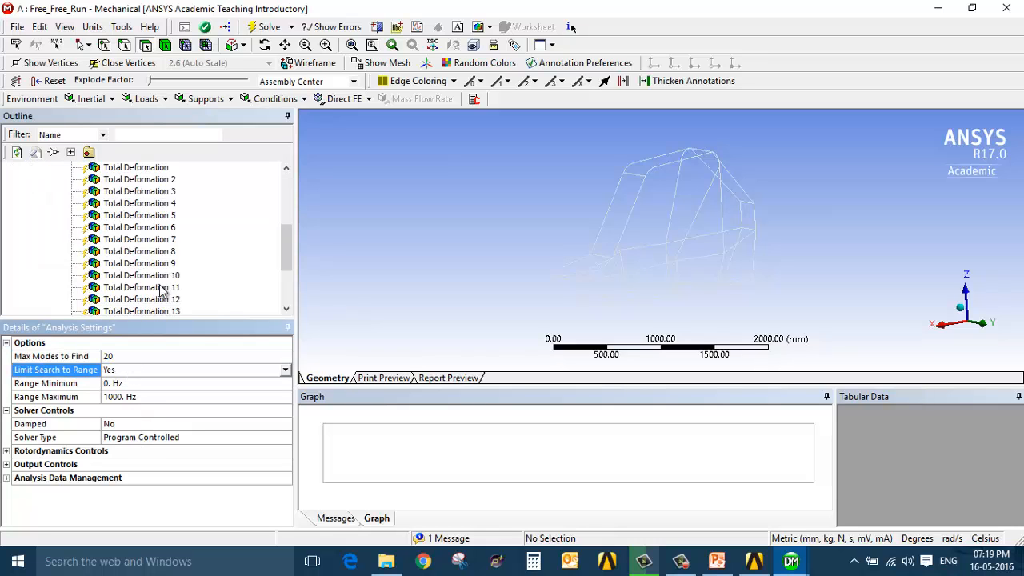
{"action": "scroll", "coordinate": [128, 276], "scroll_direction": "up", "scroll_amount": 5}
{"action": "scroll", "coordinate": [116, 232], "scroll_direction": "down", "scroll_amount": 2}
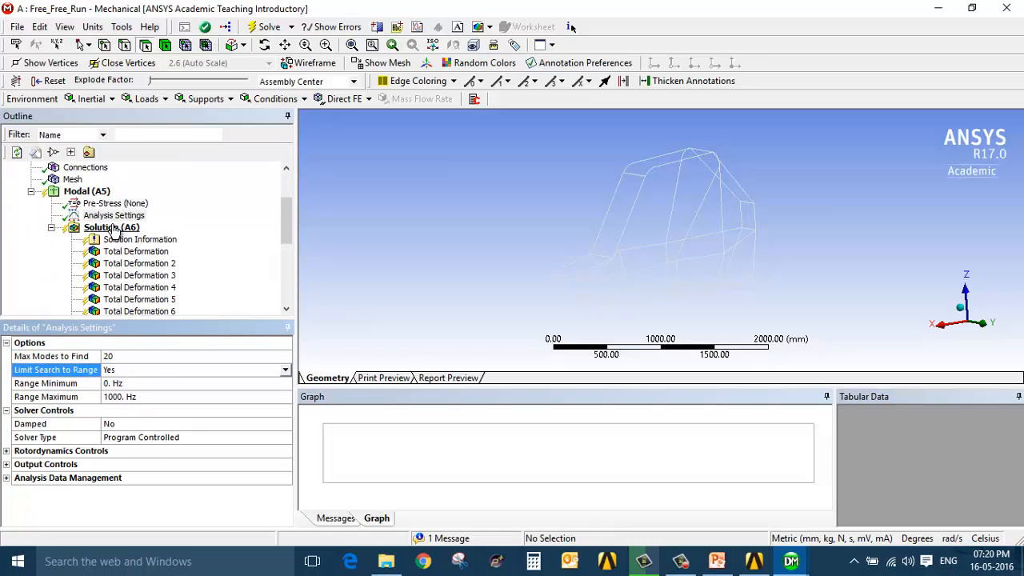
{"action": "left_click", "coordinate": [112, 228]}
{"action": "right_click", "coordinate": [112, 228]}
{"action": "left_click", "coordinate": [140, 254]}
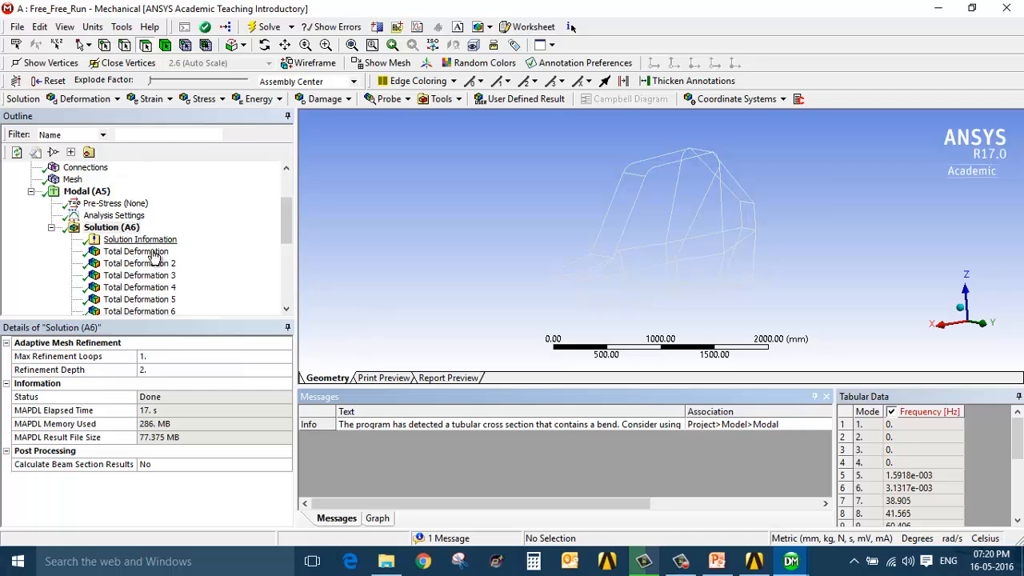
Step: Display the Total Deformation 2 and Total Deformation 4 mode shapes and play the animation of each
{"action": "left_click", "coordinate": [149, 252]}
{"action": "left_click", "coordinate": [158, 264]}
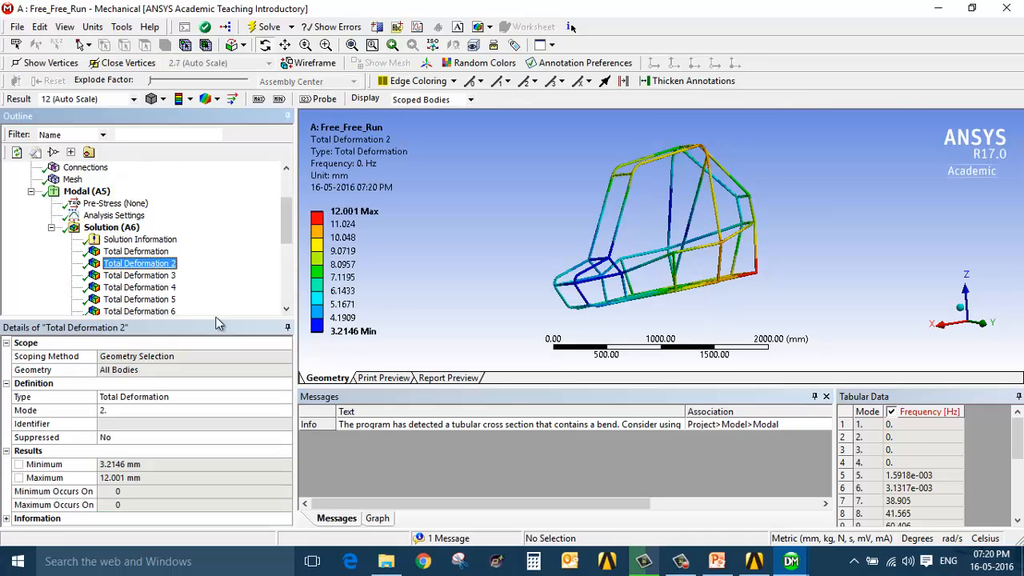
{"action": "left_click", "coordinate": [377, 518]}
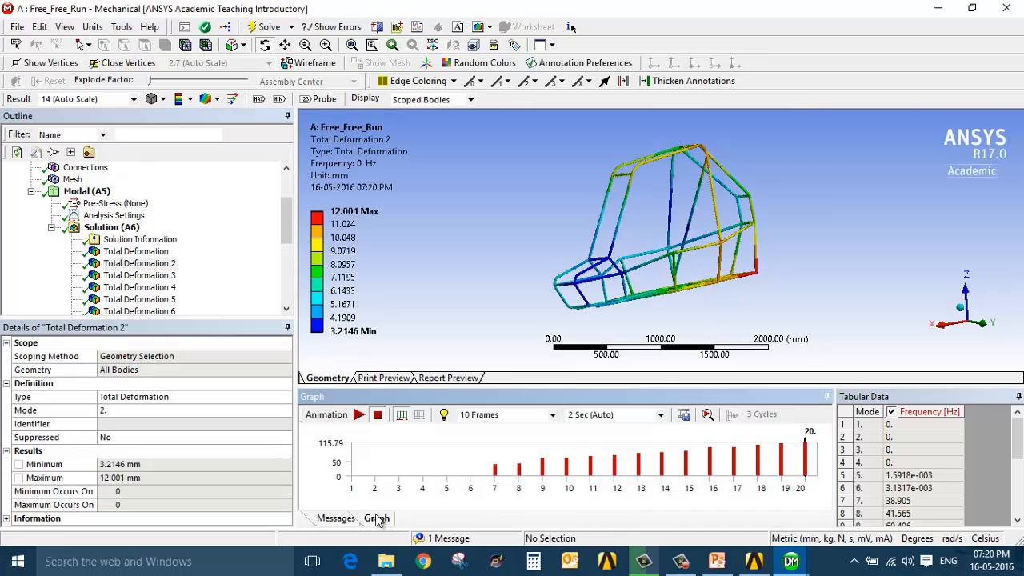
{"action": "left_click", "coordinate": [360, 414]}
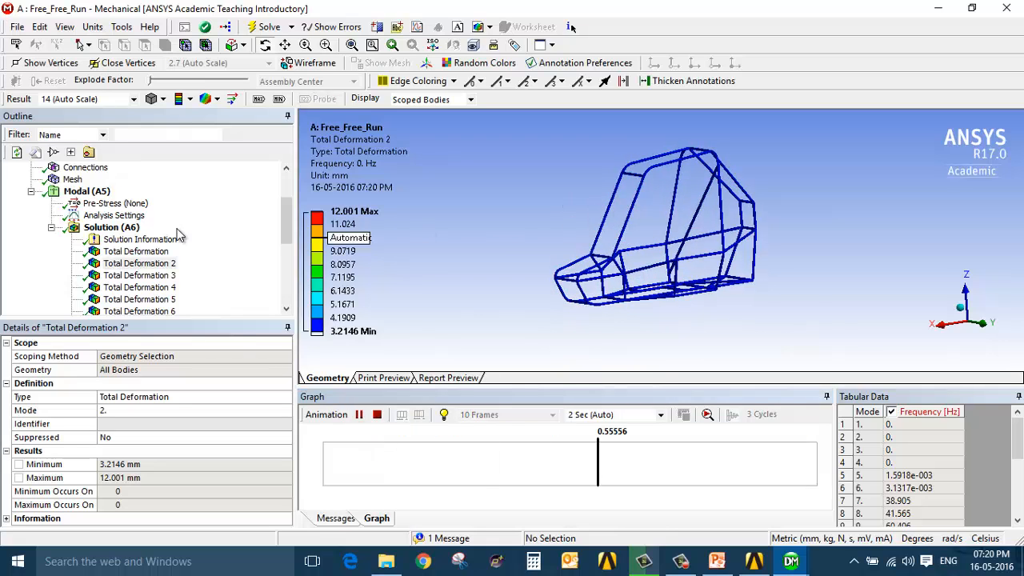
{"action": "left_click", "coordinate": [164, 288]}
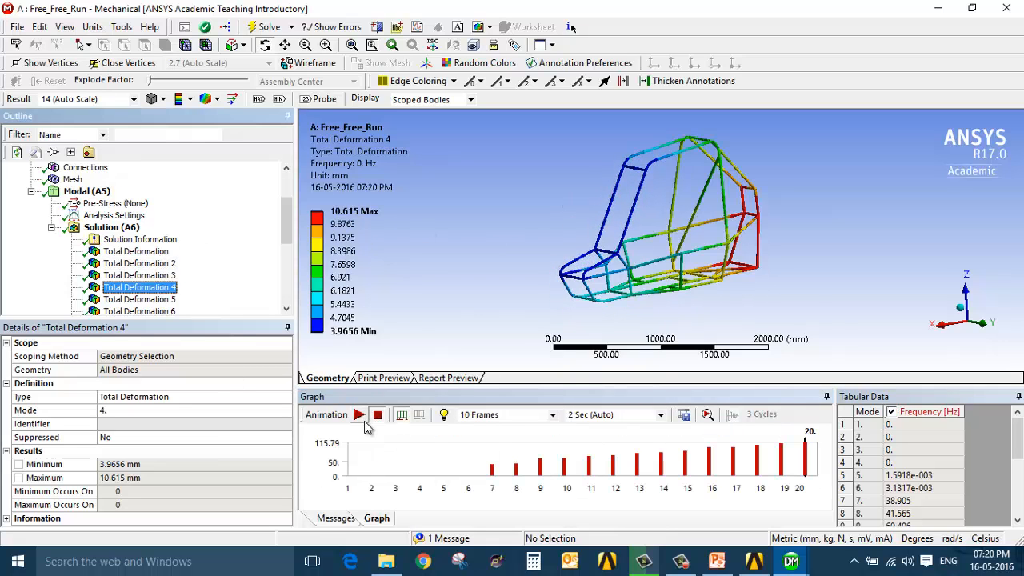
{"action": "left_click", "coordinate": [360, 419]}
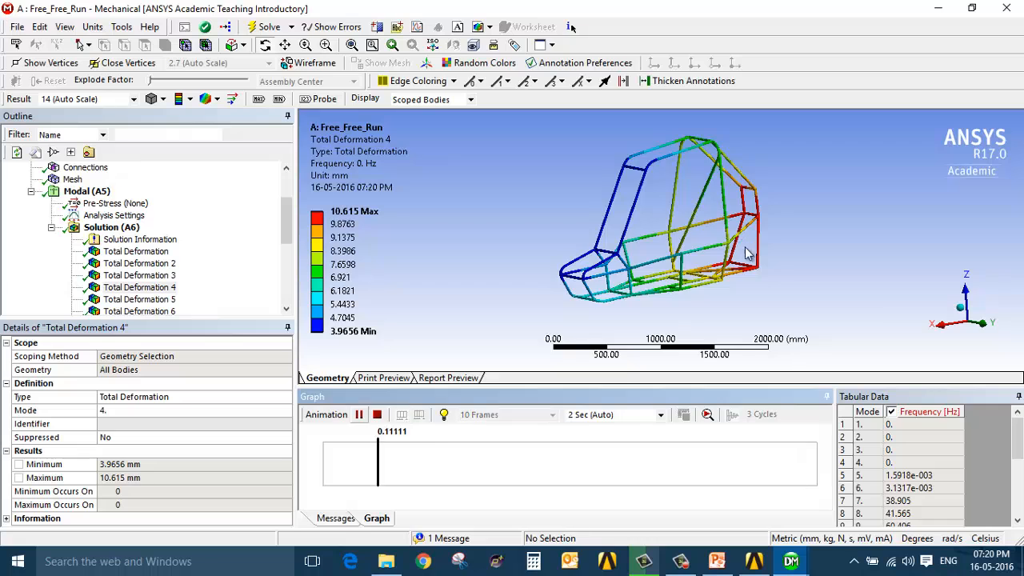
Step: Examine the animated Total Deformation 4 mode shape from several angles, and play and orbit Total Deformation 16 as well
{"action": "middle_click_drag", "start_coordinate": [746, 253], "coordinate": [690, 274]}
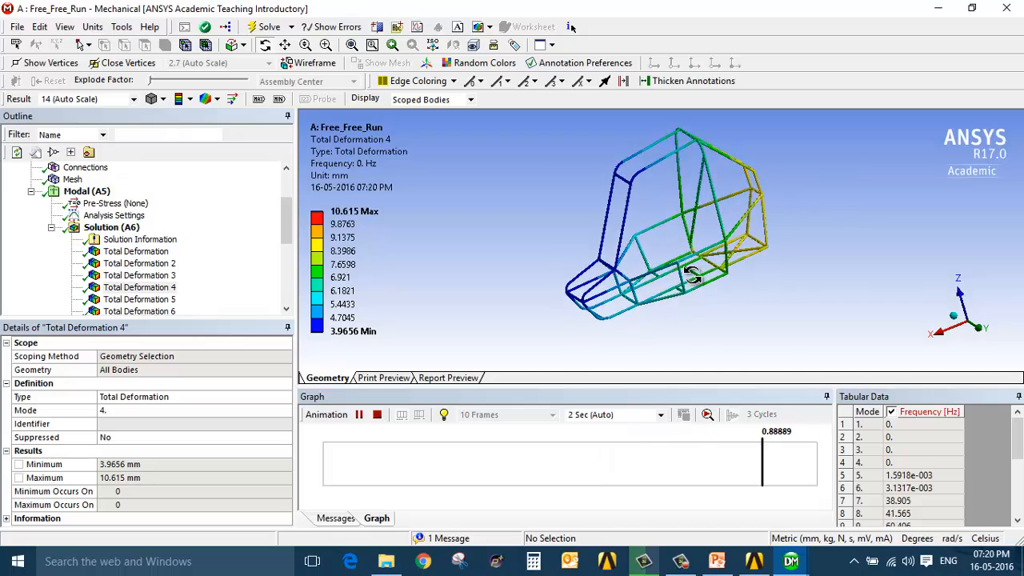
{"action": "left_click_drag", "start_coordinate": [648, 325], "coordinate": [561, 309]}
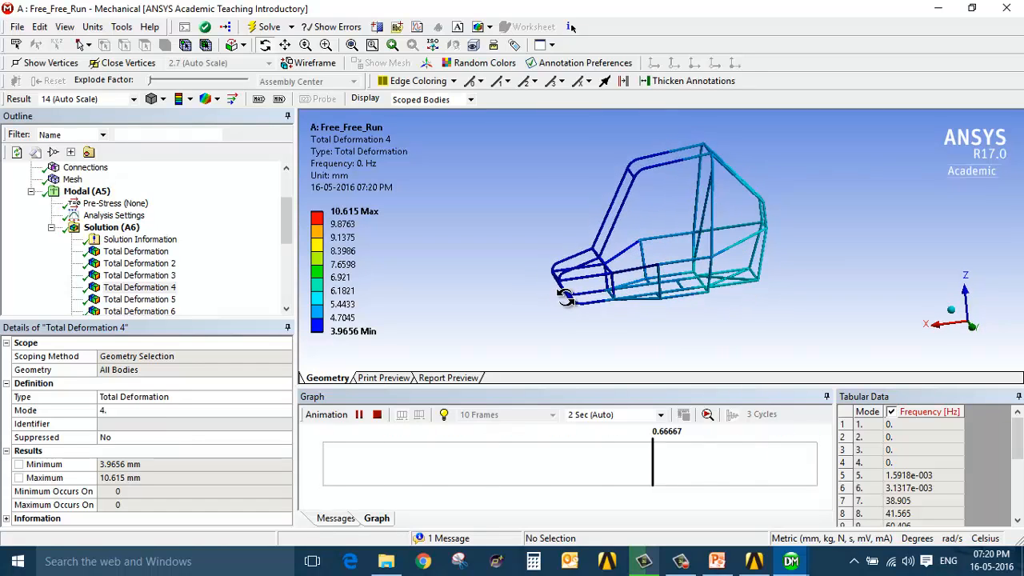
{"action": "scroll", "coordinate": [149, 290], "scroll_direction": "down", "scroll_amount": 5}
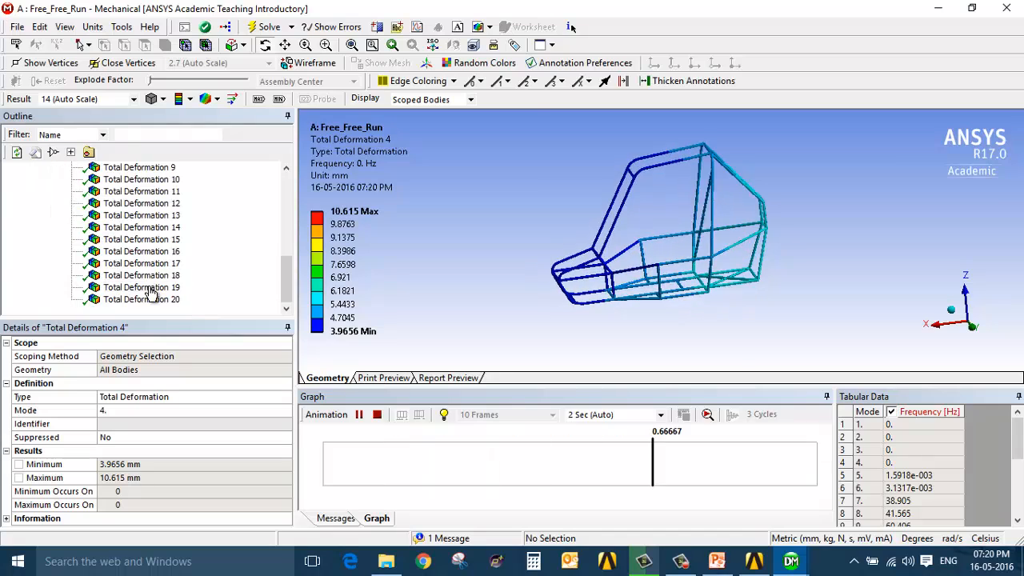
{"action": "left_click", "coordinate": [152, 254]}
{"action": "left_click", "coordinate": [363, 418]}
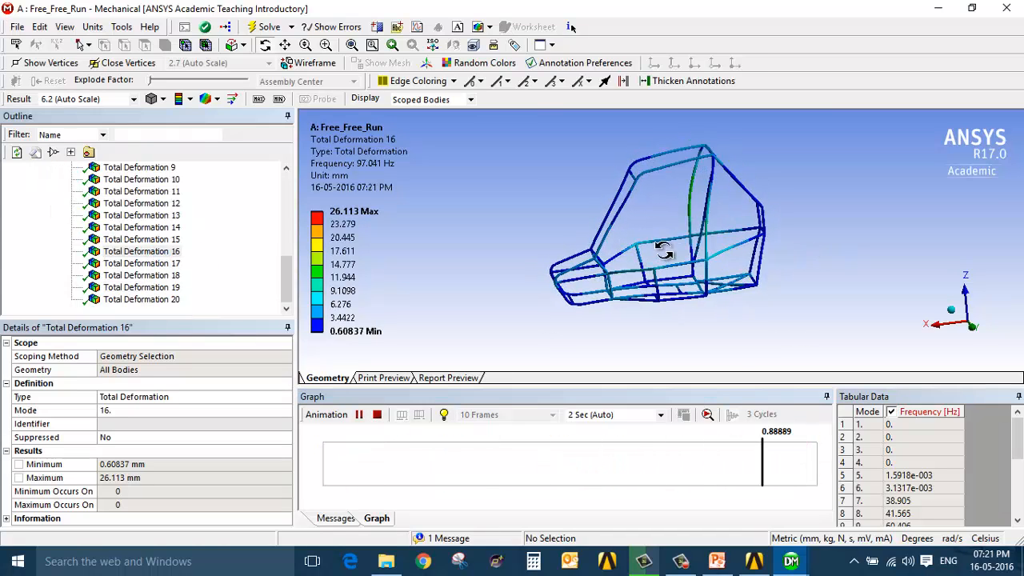
{"action": "left_click_drag", "start_coordinate": [778, 254], "coordinate": [663, 325]}
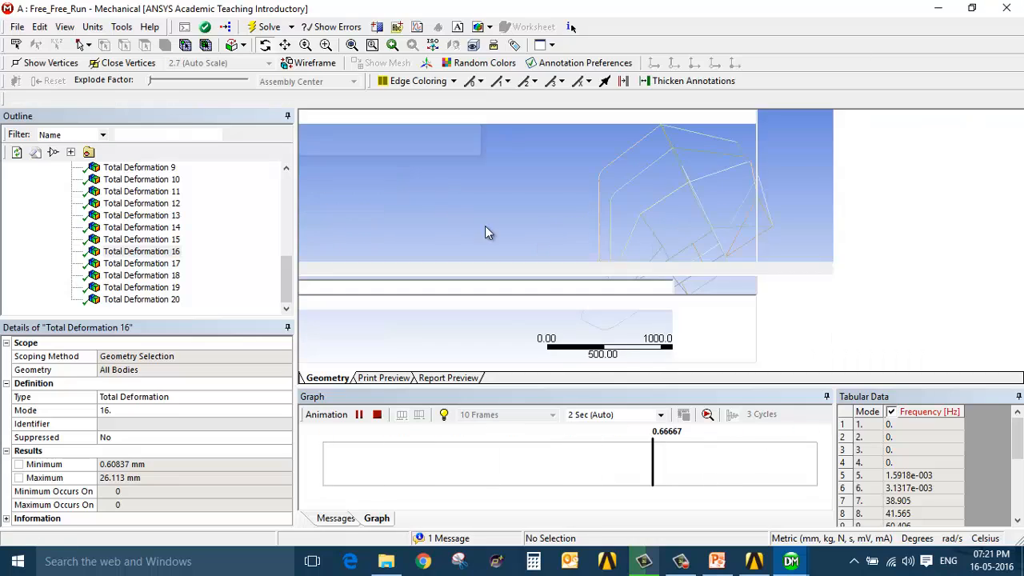
Step: Switch to Workbench and add a Static Structural system beside the modal system, naming it Front_impact_Analysis
{"action": "key", "text": "alt+Tab"}
{"action": "left_click", "coordinate": [789, 560]}
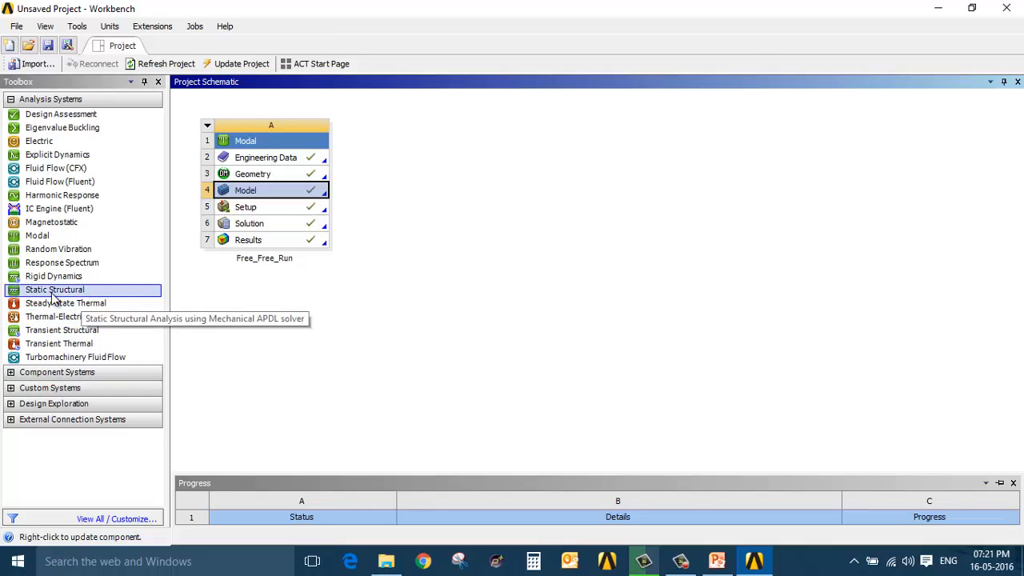
{"action": "left_click_drag", "start_coordinate": [54, 297], "coordinate": [448, 279]}
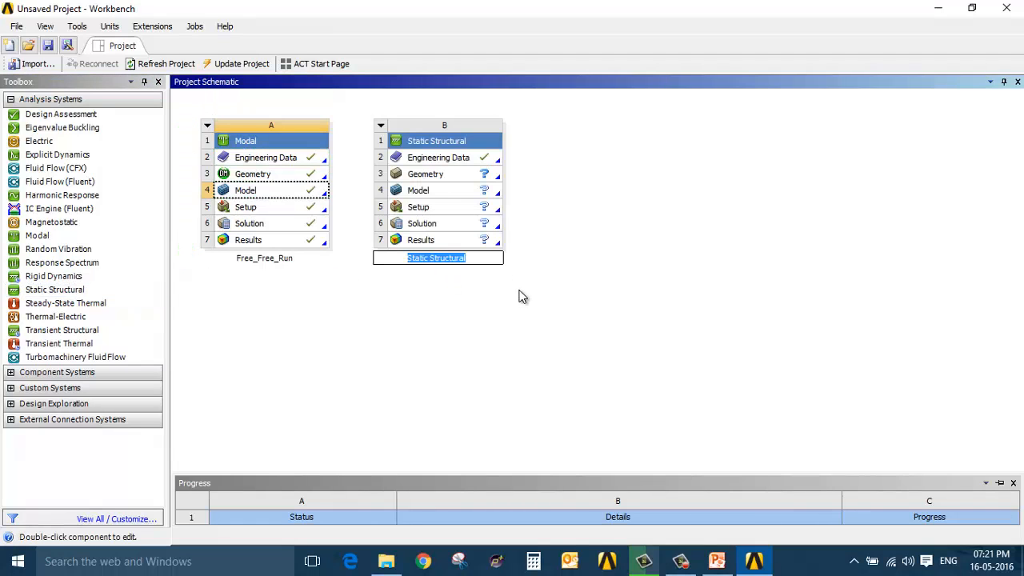
{"action": "type", "text": "Front_impact_Aa"}
{"action": "key", "text": "BackSpace"}
{"action": "type", "text": "nalysis"}
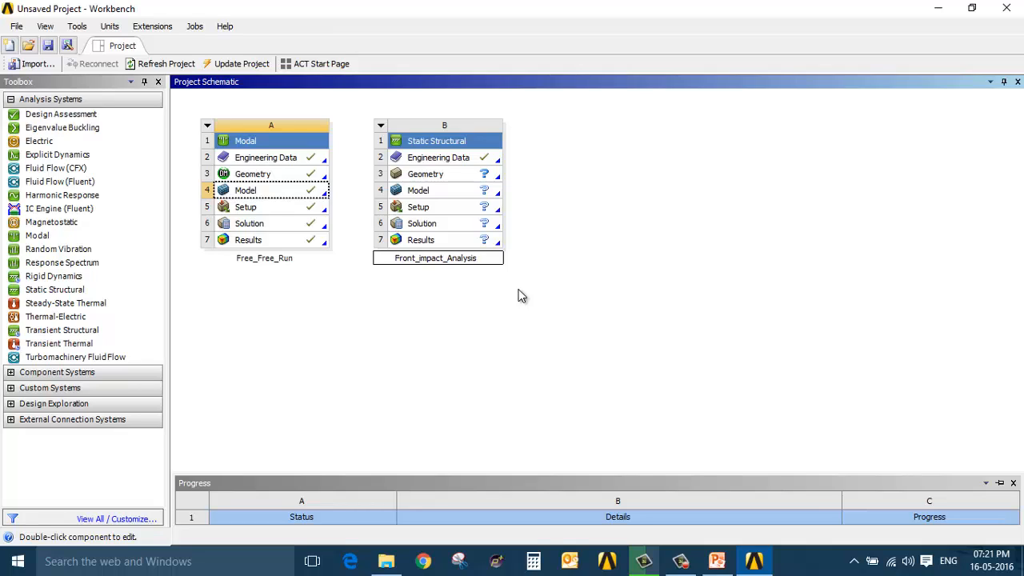
{"action": "left_click", "coordinate": [451, 298]}
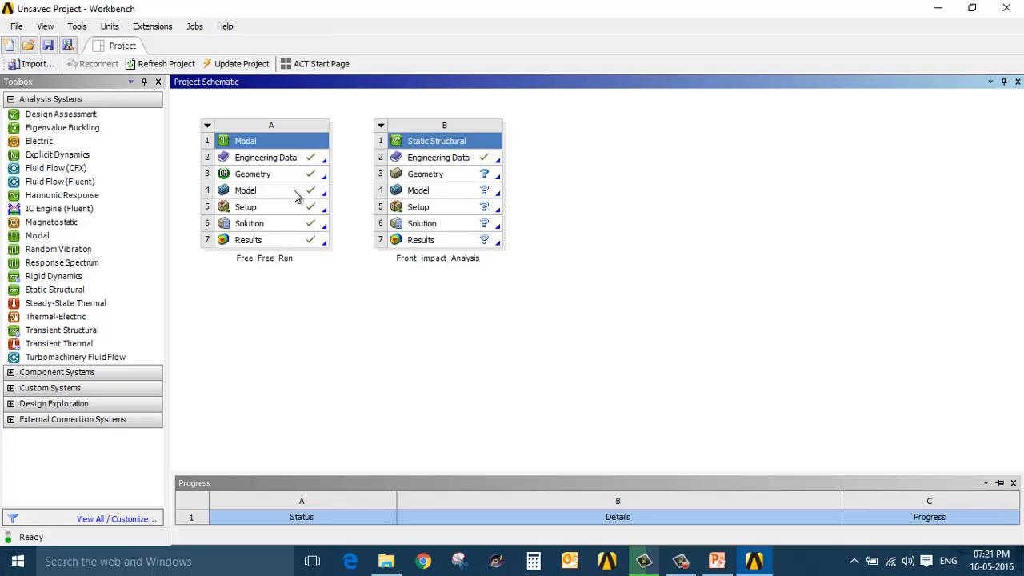
Step: Link the Free_Free_Run Model to the Front_impact_Analysis Model and update the linked Model component
{"action": "left_click_drag", "start_coordinate": [289, 190], "coordinate": [424, 190]}
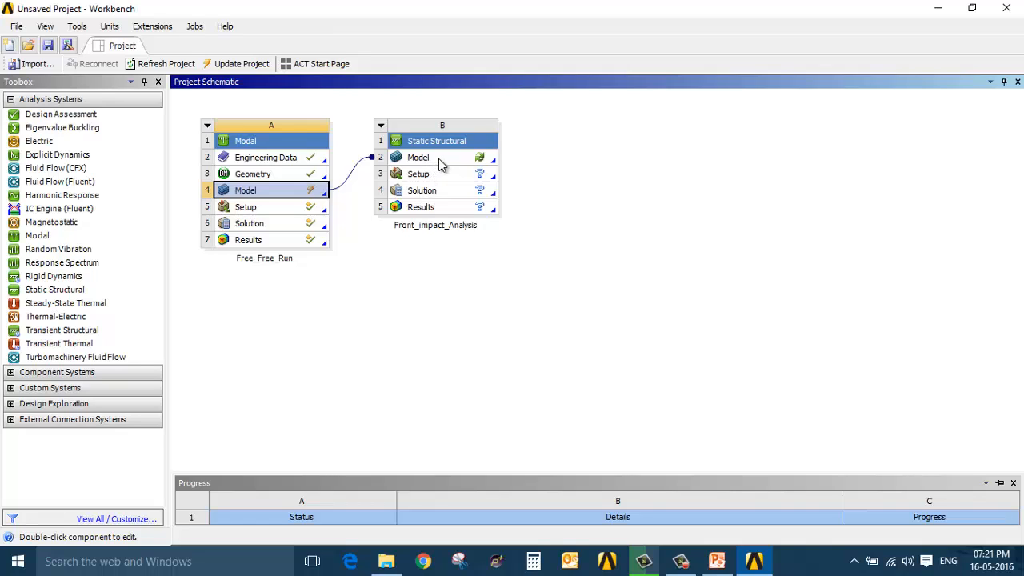
{"action": "left_click", "coordinate": [444, 161]}
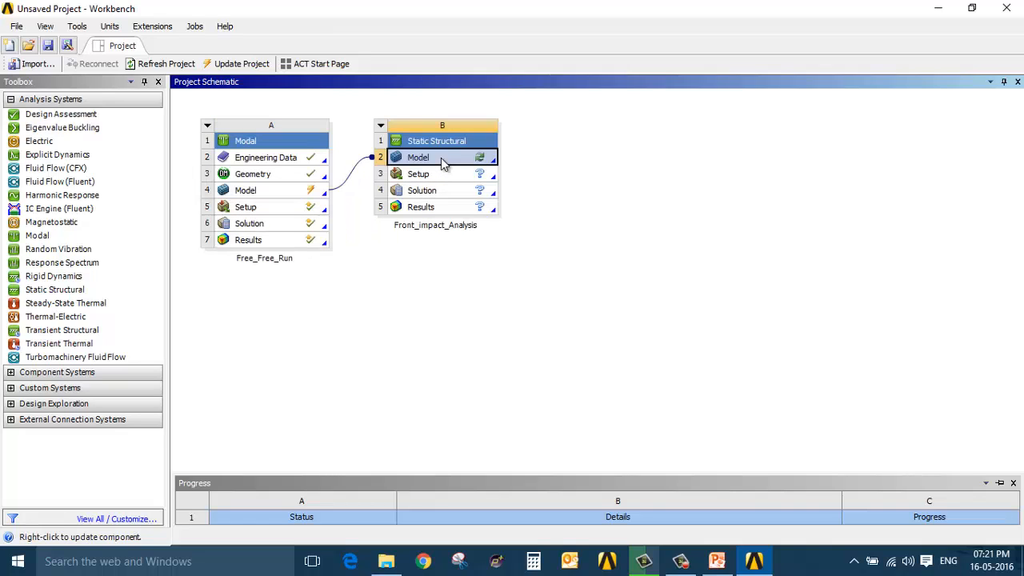
{"action": "right_click", "coordinate": [443, 161]}
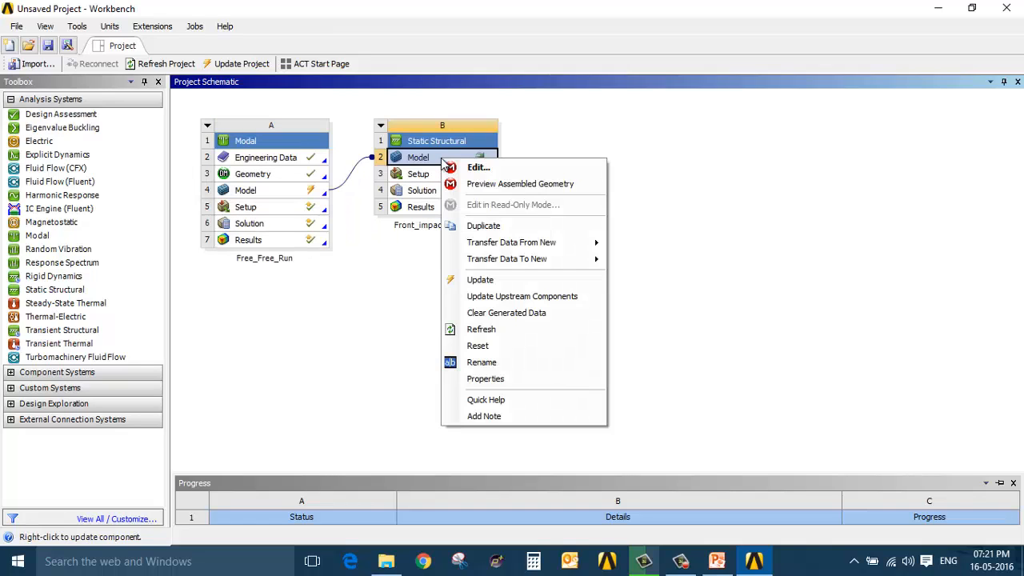
{"action": "left_click", "coordinate": [496, 281]}
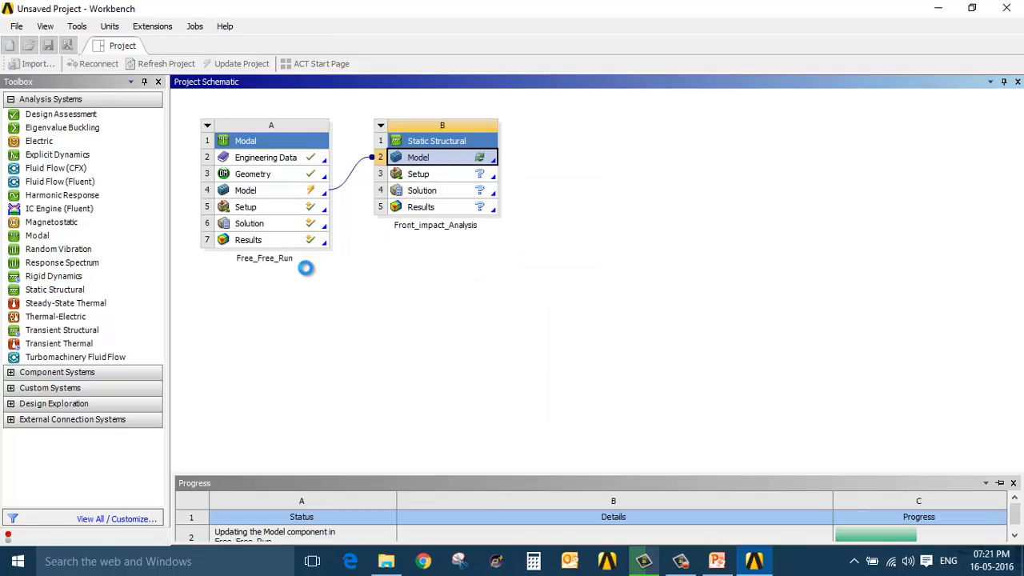
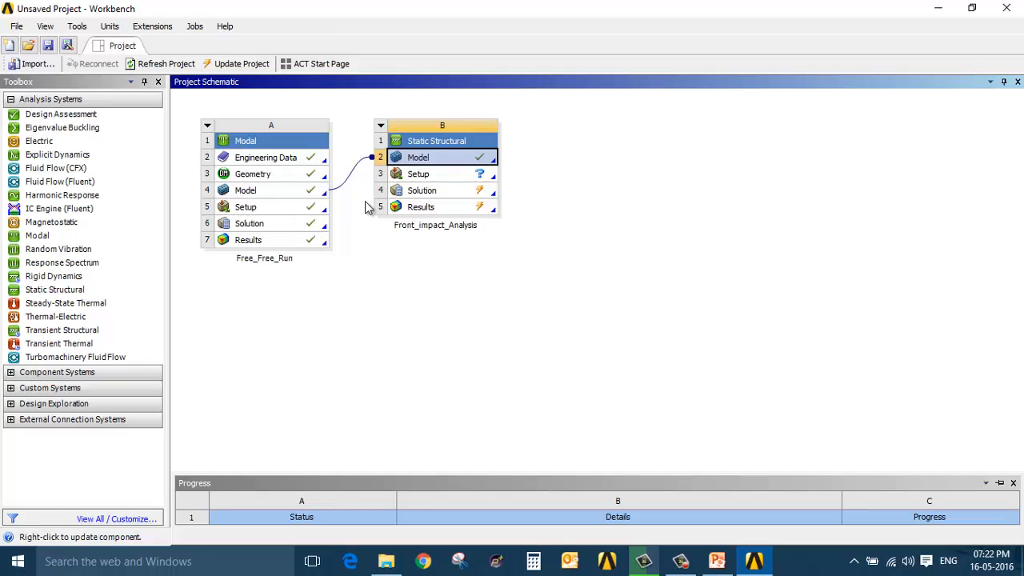
Step: Open the Front_impact_Analysis Model in Mechanical and inspect the transferred roll cage mesh
{"action": "double_click", "coordinate": [462, 164]}
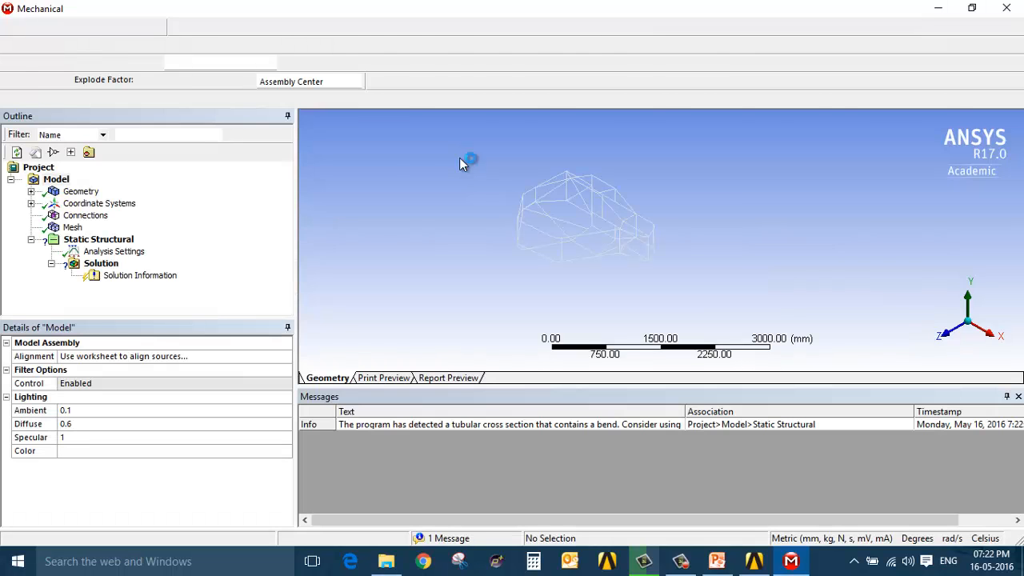
{"action": "left_click", "coordinate": [72, 227]}
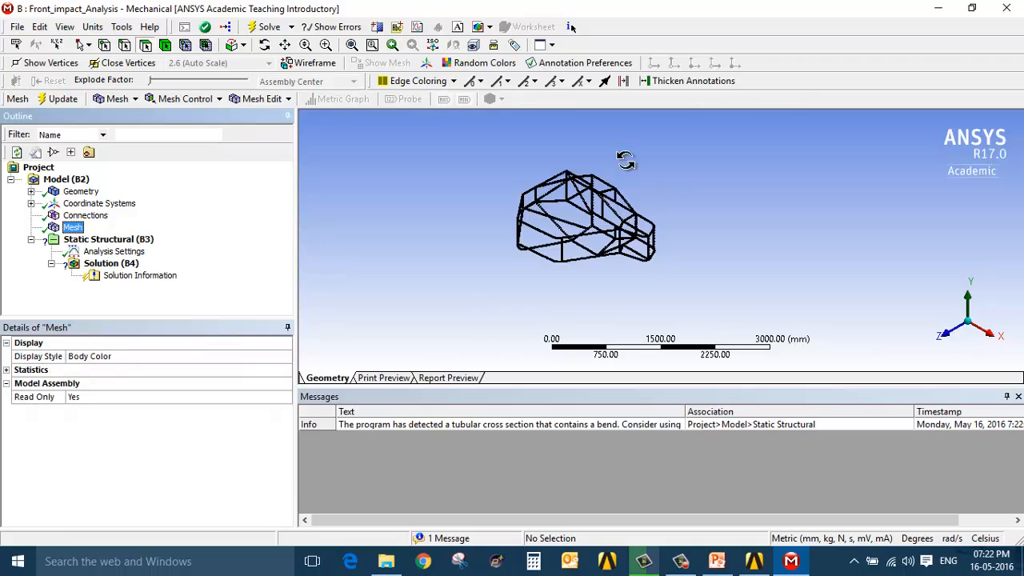
{"action": "mouse_move", "coordinate": [624, 160]}
{"action": "middle_mouse_down"}
{"action": "mouse_move", "coordinate": [520, 251]}
{"action": "mouse_move", "coordinate": [795, 284]}
{"action": "mouse_move", "coordinate": [315, 217]}
{"action": "mouse_move", "coordinate": [336, 270]}
{"action": "middle_mouse_up"}
{"action": "scroll", "coordinate": [635, 272], "scroll_direction": "up", "scroll_amount": 5}
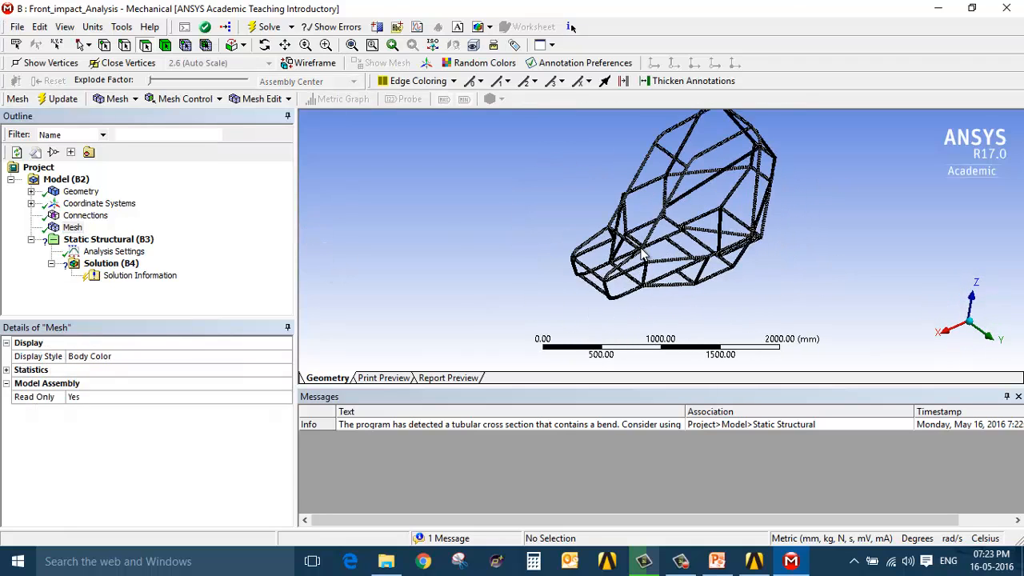
{"action": "middle_click_drag", "start_coordinate": [634, 272], "coordinate": [578, 309]}
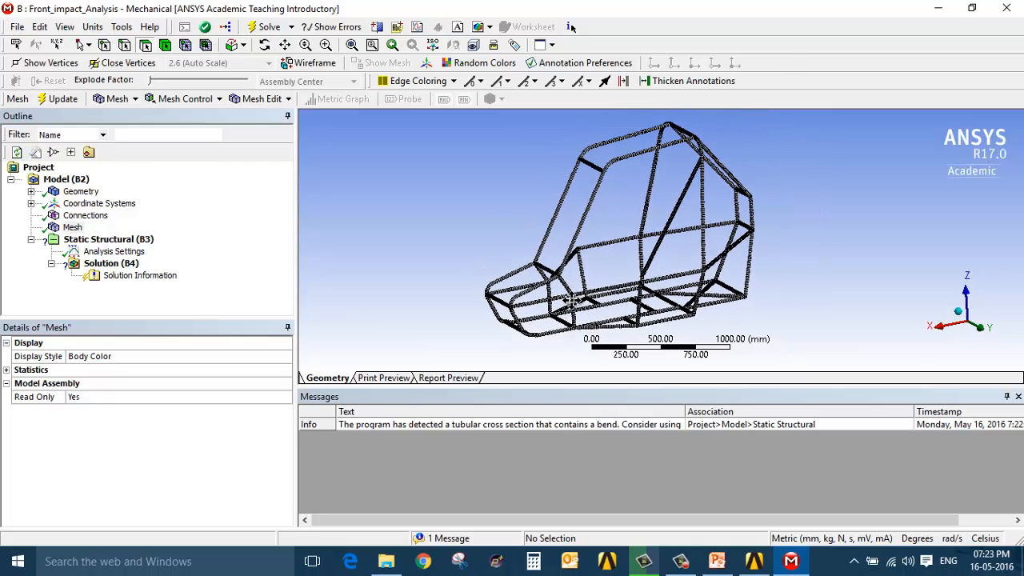
Step: Activate the Static Structural (B3) environment and show the mesh at the nose of the roll cage for node selection
{"action": "left_click", "coordinate": [120, 239]}
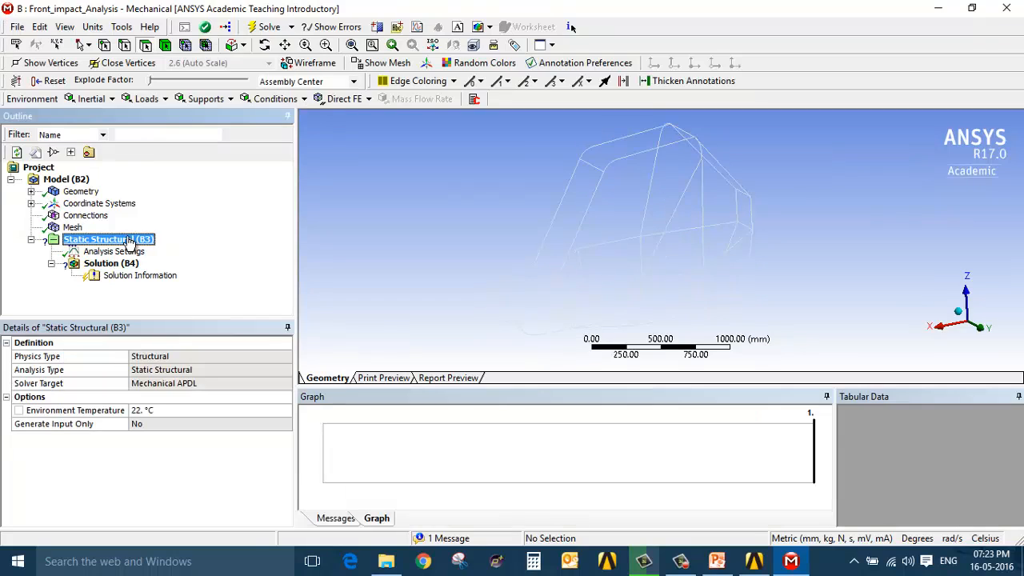
{"action": "middle_click_drag", "start_coordinate": [513, 322], "coordinate": [516, 254]}
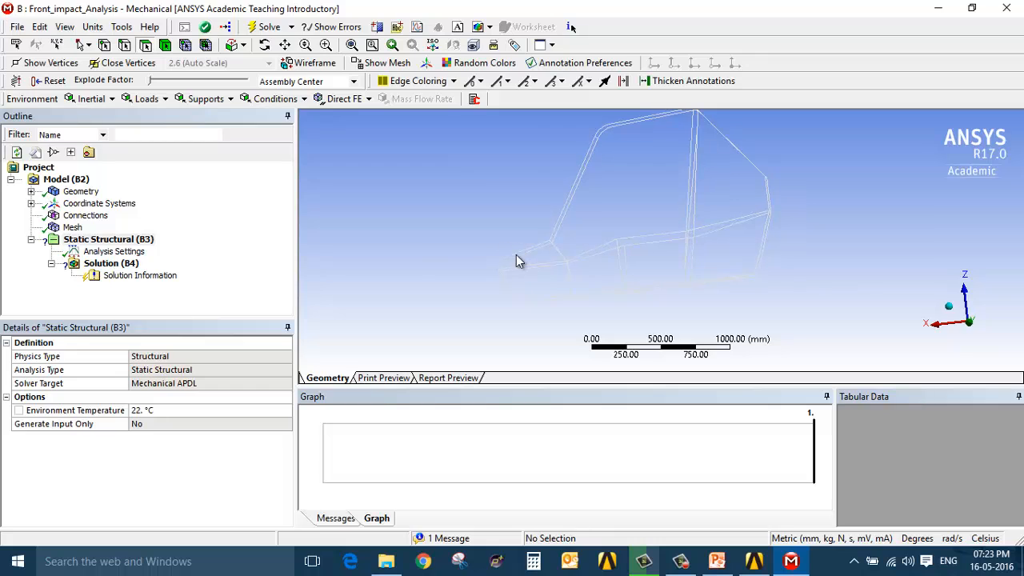
{"action": "middle_click_drag", "start_coordinate": [725, 281], "coordinate": [743, 288]}
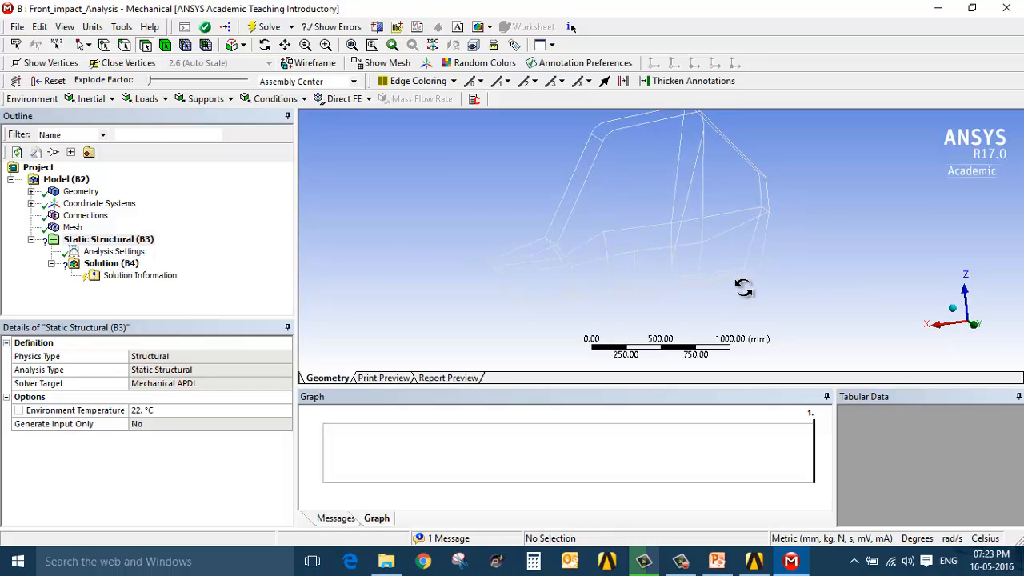
{"action": "scroll", "coordinate": [470, 254], "scroll_direction": "up", "scroll_amount": 3}
{"action": "middle_click_drag", "start_coordinate": [530, 243], "coordinate": [656, 213], "text": "ctrl"}
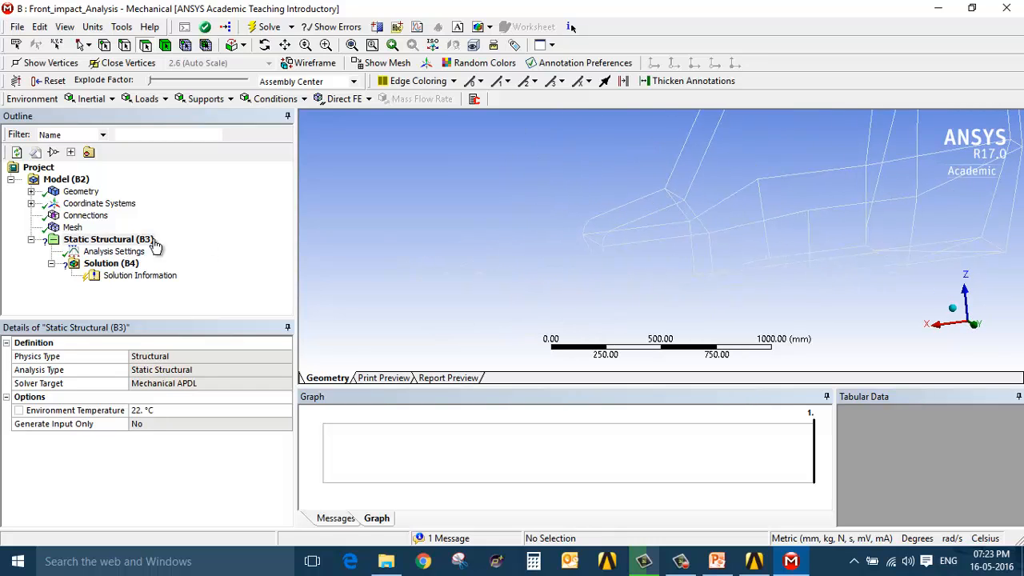
{"action": "left_click", "coordinate": [120, 240]}
{"action": "right_click", "coordinate": [120, 241]}
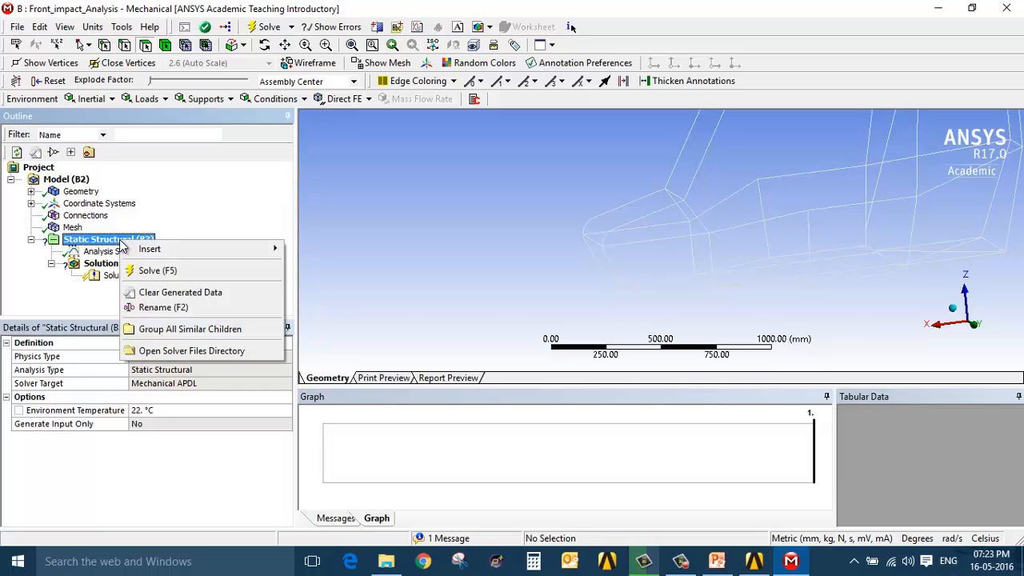
{"action": "key", "text": "Escape"}
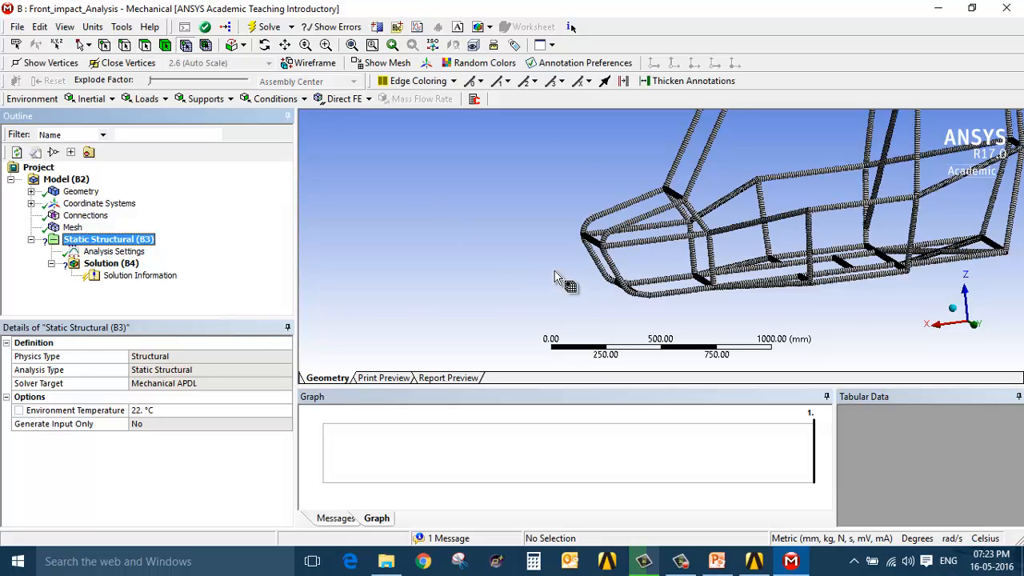
Step: Select the mesh nodes along the foremost upper cross tube of the nose, adding the missed nodes to the selection
{"action": "scroll", "coordinate": [570, 230], "scroll_direction": "up", "scroll_amount": 6}
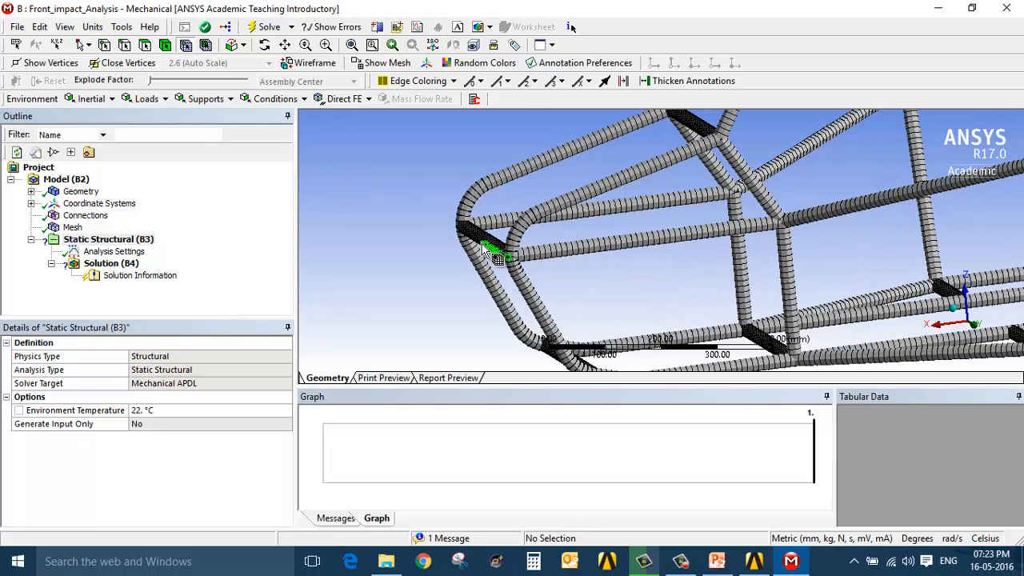
{"action": "left_click", "coordinate": [466, 234]}
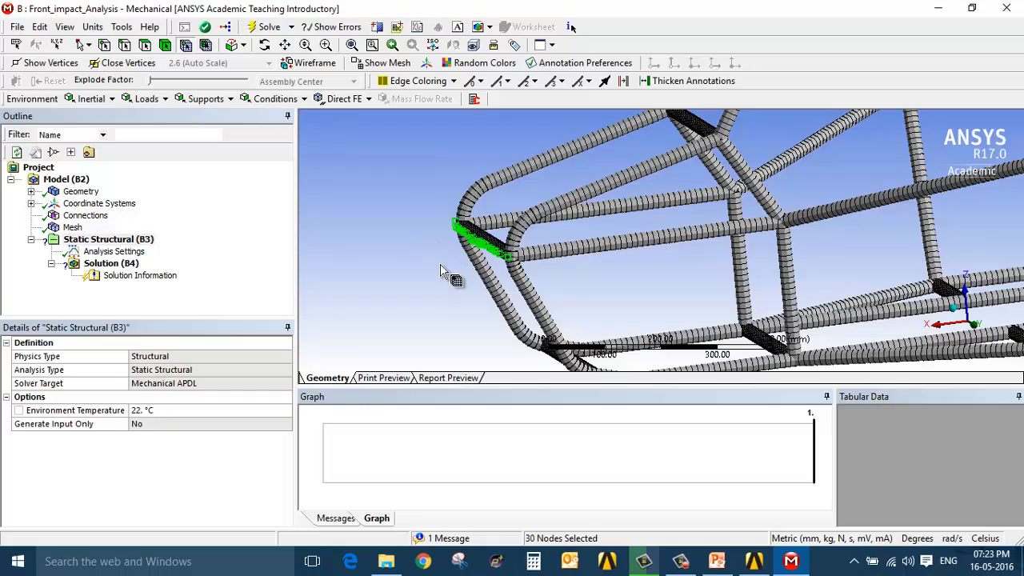
{"action": "middle_click_drag", "start_coordinate": [453, 276], "coordinate": [588, 260]}
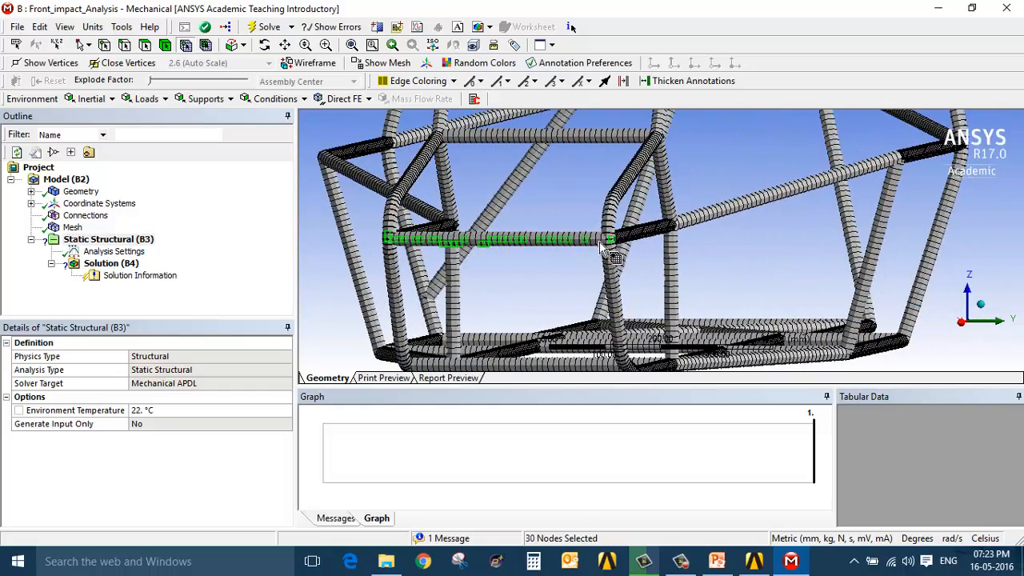
{"action": "scroll", "coordinate": [570, 248], "scroll_direction": "up", "scroll_amount": 2}
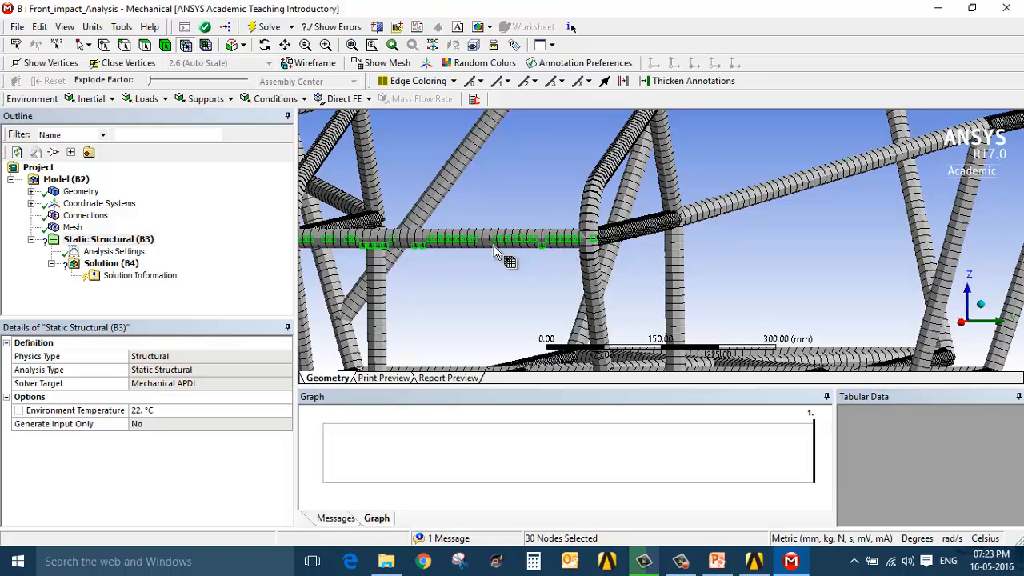
{"action": "left_click_drag", "start_coordinate": [456, 237], "coordinate": [420, 238], "text": "ctrl"}
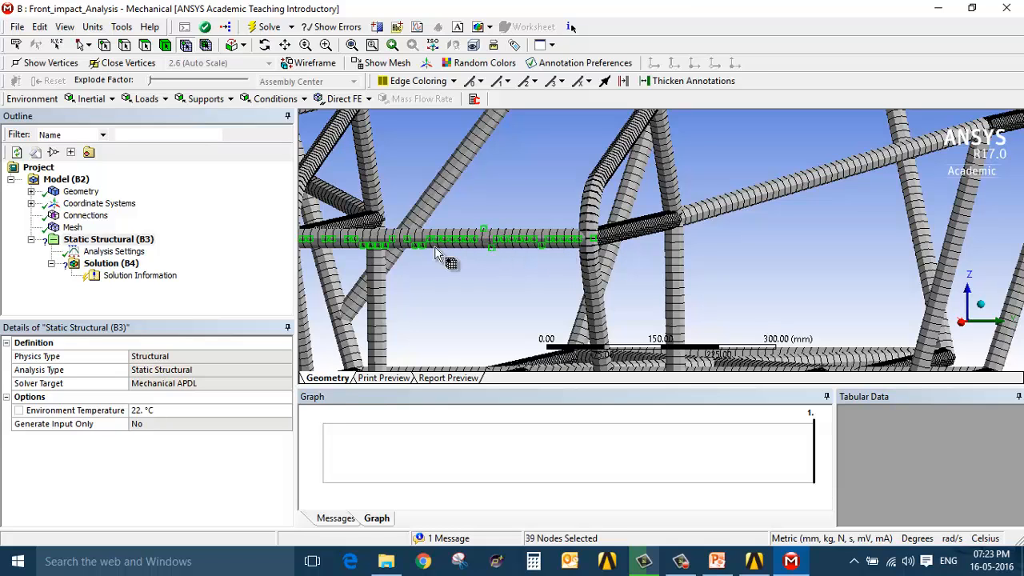
{"action": "mouse_move", "coordinate": [475, 261]}
{"action": "middle_mouse_down", "text": "ctrl"}
{"action": "mouse_move", "coordinate": [614, 258]}
{"action": "mouse_move", "coordinate": [525, 264]}
{"action": "middle_mouse_up", "text": "ctrl"}
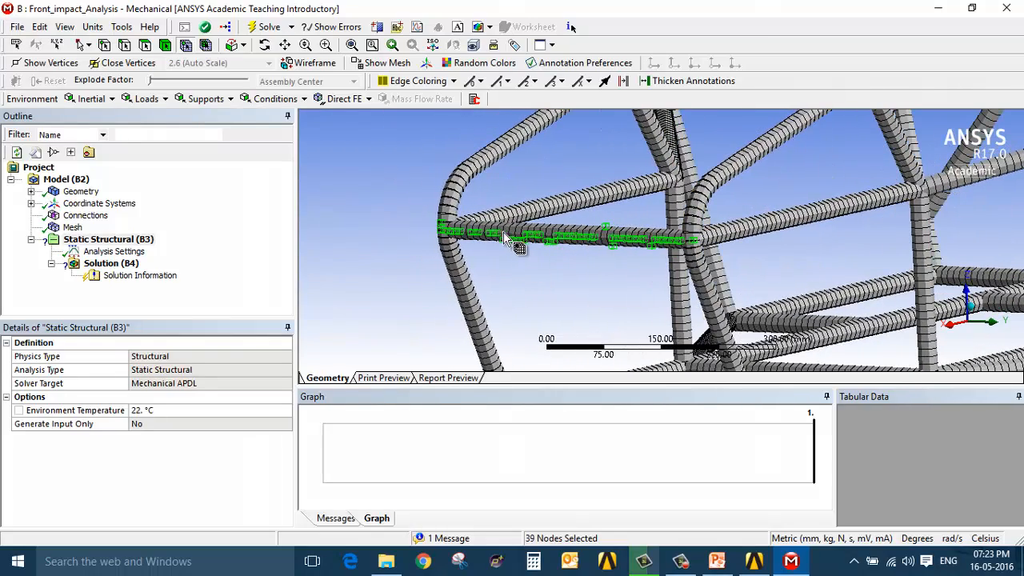
{"action": "left_click", "coordinate": [445, 232], "text": "ctrl"}
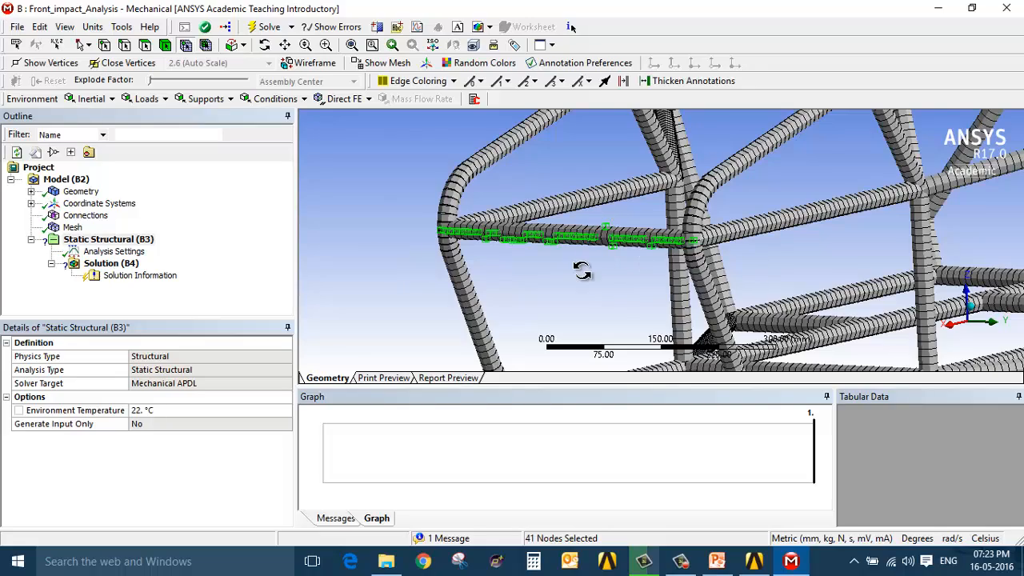
Step: Create a named selection called Front_member_Force from the selected nose cross tube nodes and show it in the model tree
{"action": "scroll", "coordinate": [582, 272], "scroll_direction": "down", "scroll_amount": 5}
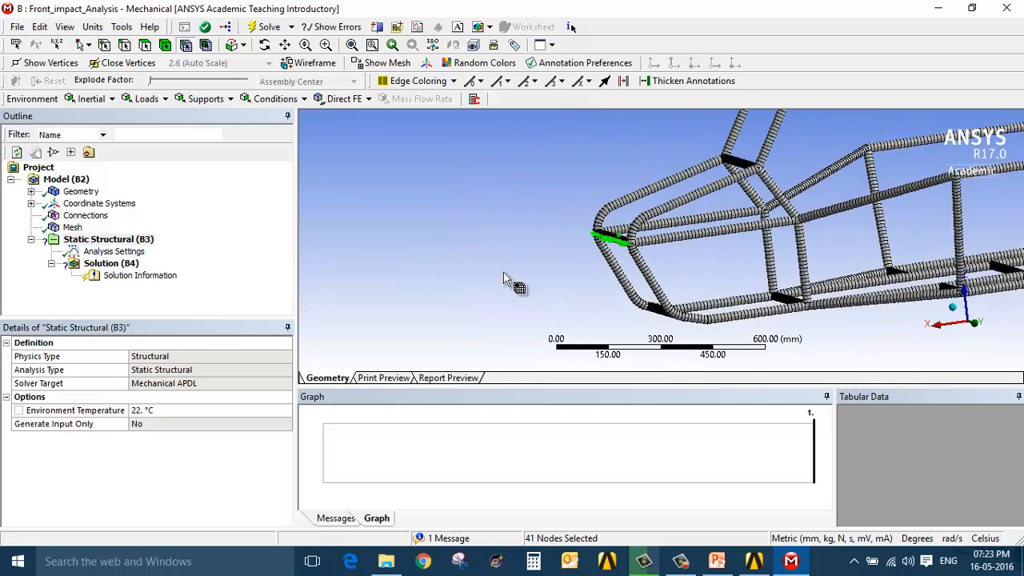
{"action": "scroll", "coordinate": [503, 278], "scroll_direction": "down", "scroll_amount": 1}
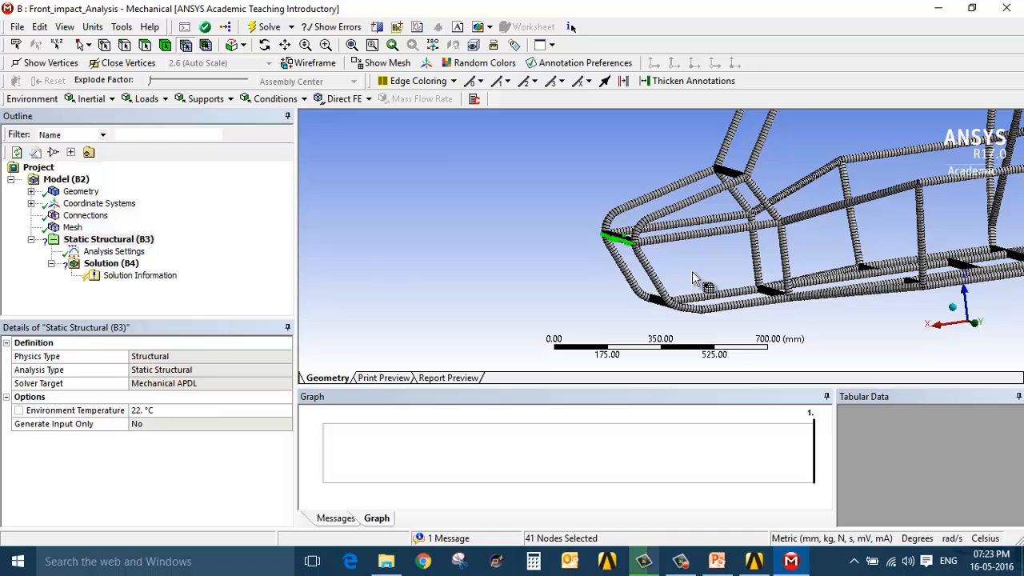
{"action": "scroll", "coordinate": [640, 240], "scroll_direction": "up", "scroll_amount": 10}
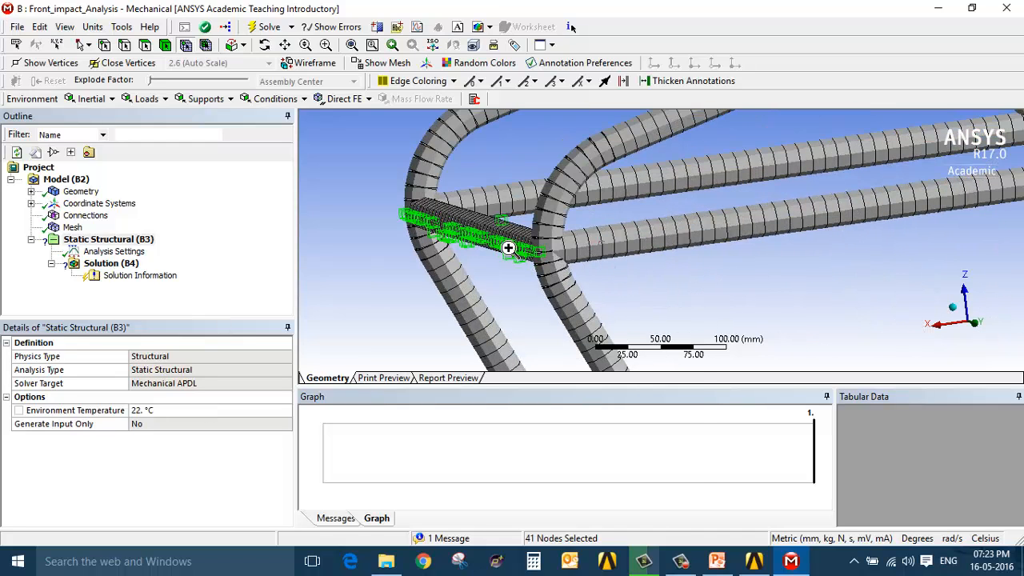
{"action": "right_click", "coordinate": [508, 248]}
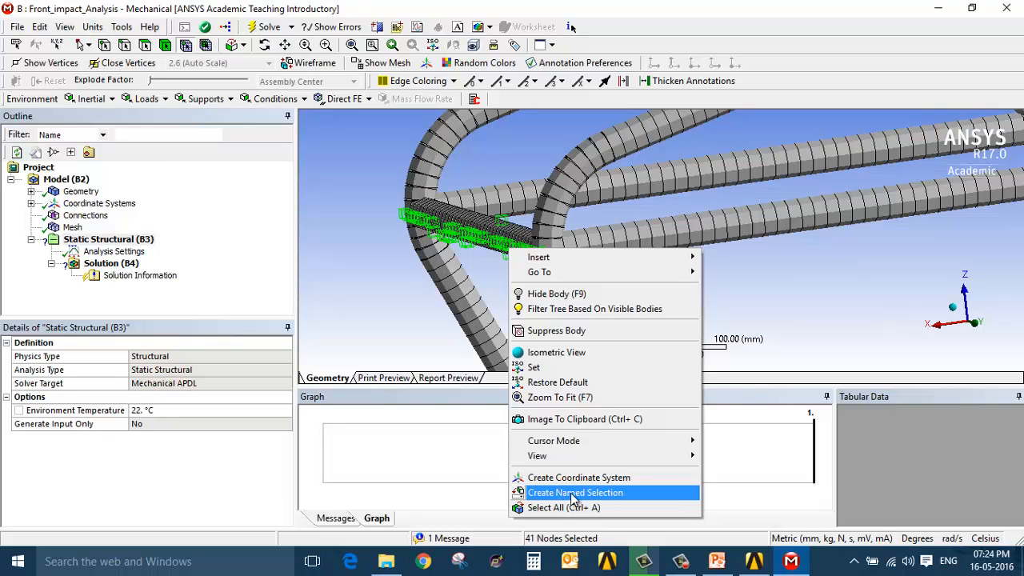
{"action": "left_click", "coordinate": [624, 494]}
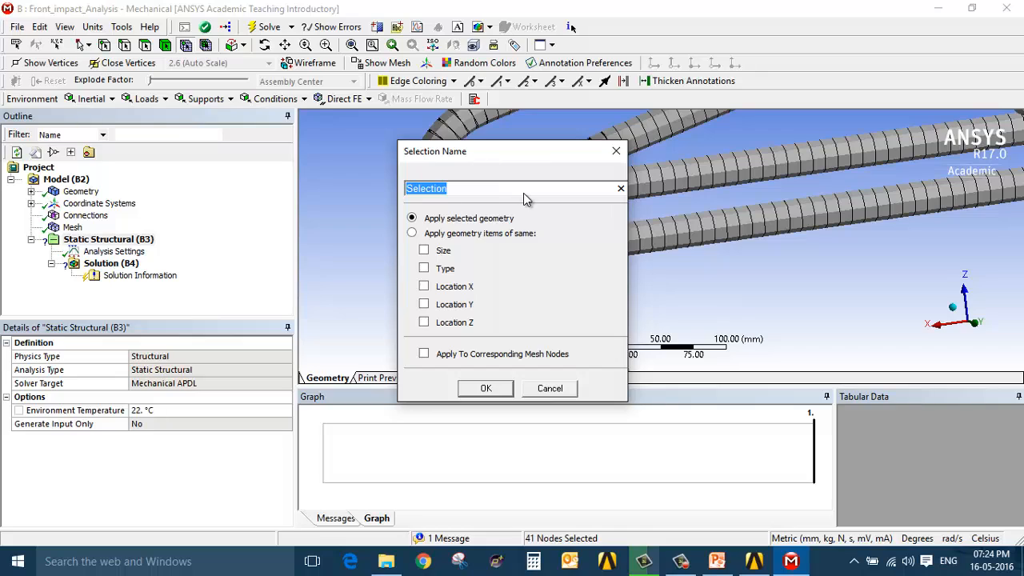
{"action": "type", "text": "Front_member_Force"}
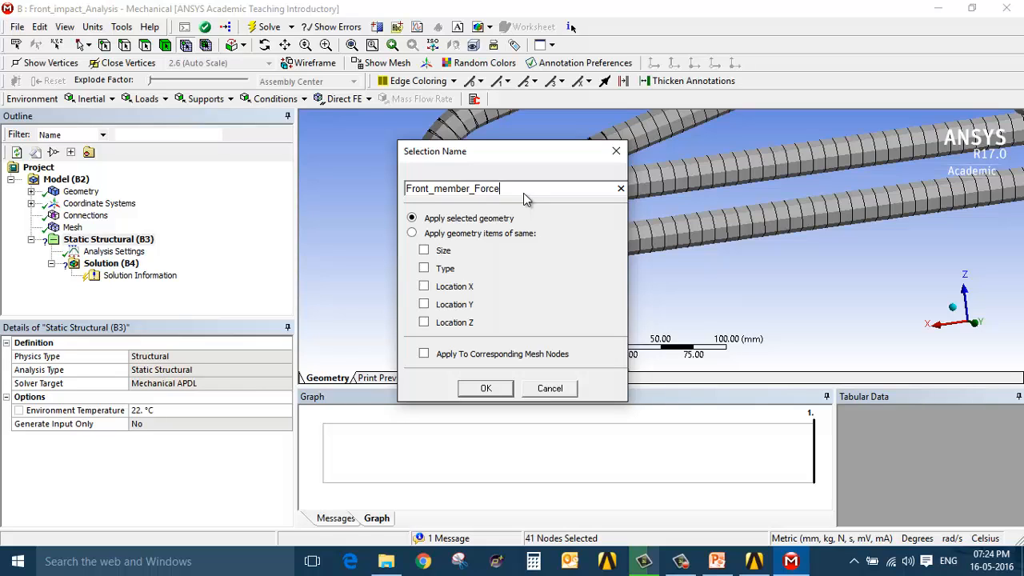
{"action": "key", "text": "Return"}
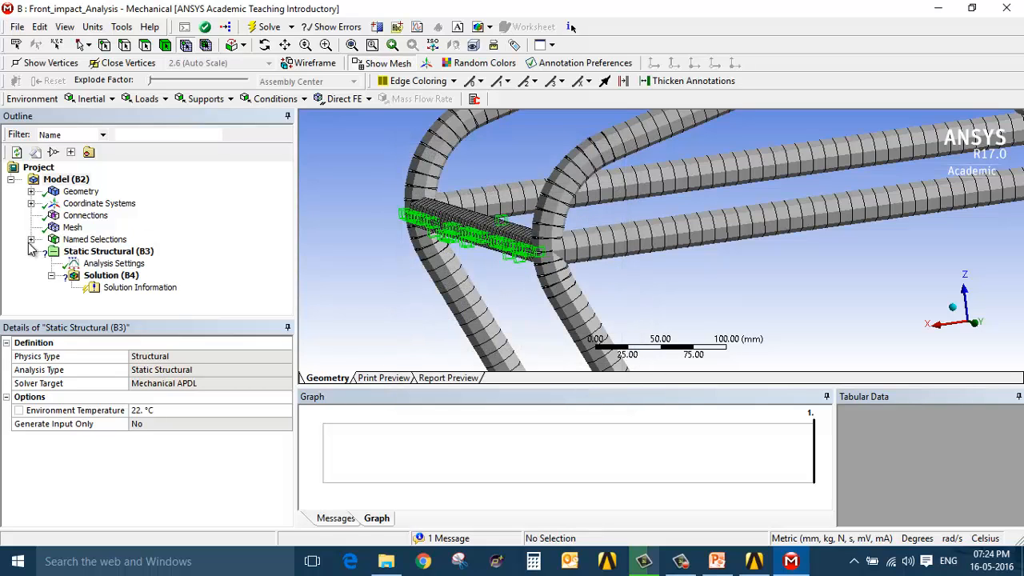
{"action": "left_click", "coordinate": [31, 239]}
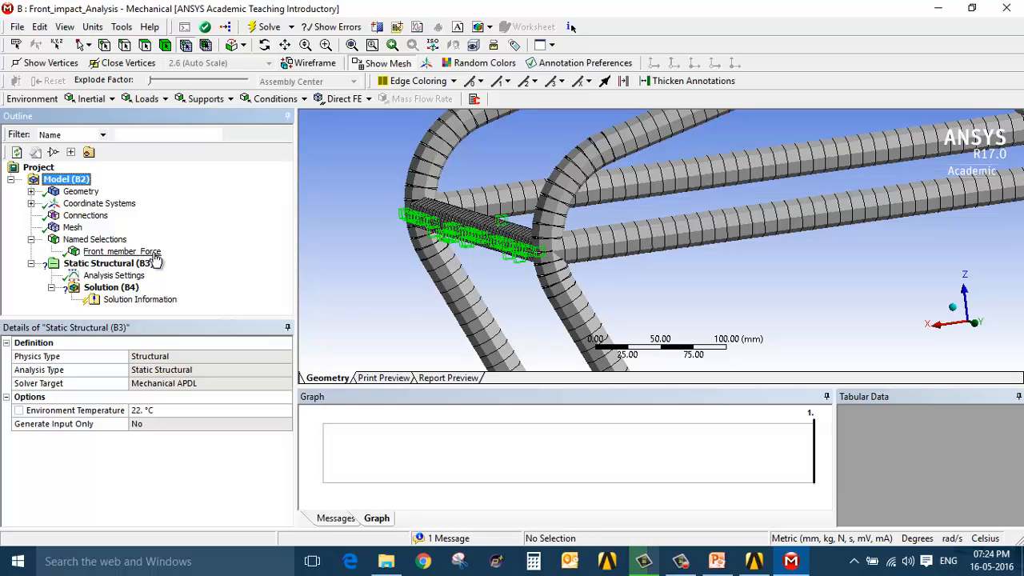
Step: Add a Nodal Force to the Static Structural (B3) environment and scope it to the Front_member_Force named selection
{"action": "left_click", "coordinate": [120, 264]}
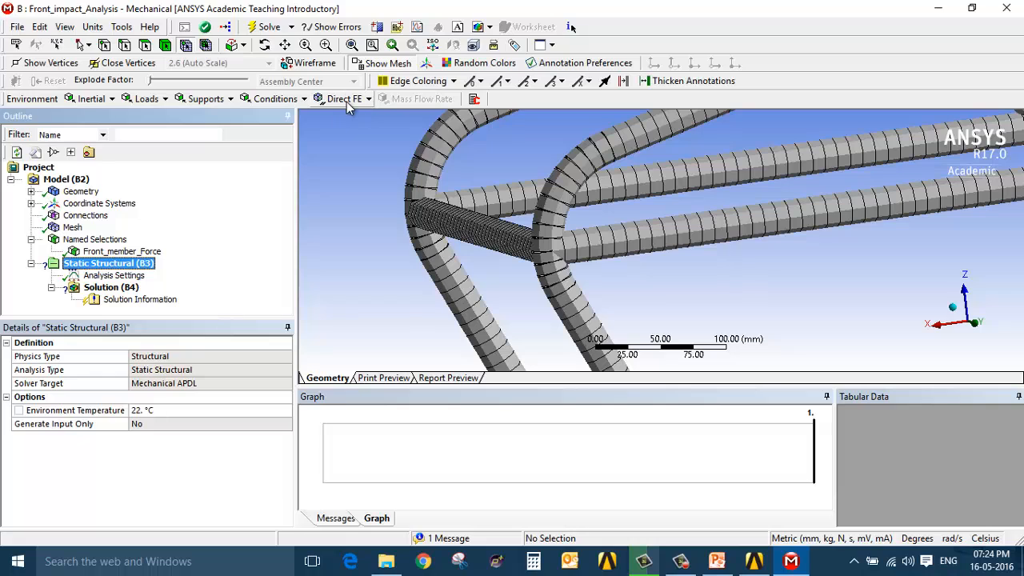
{"action": "left_click", "coordinate": [353, 100]}
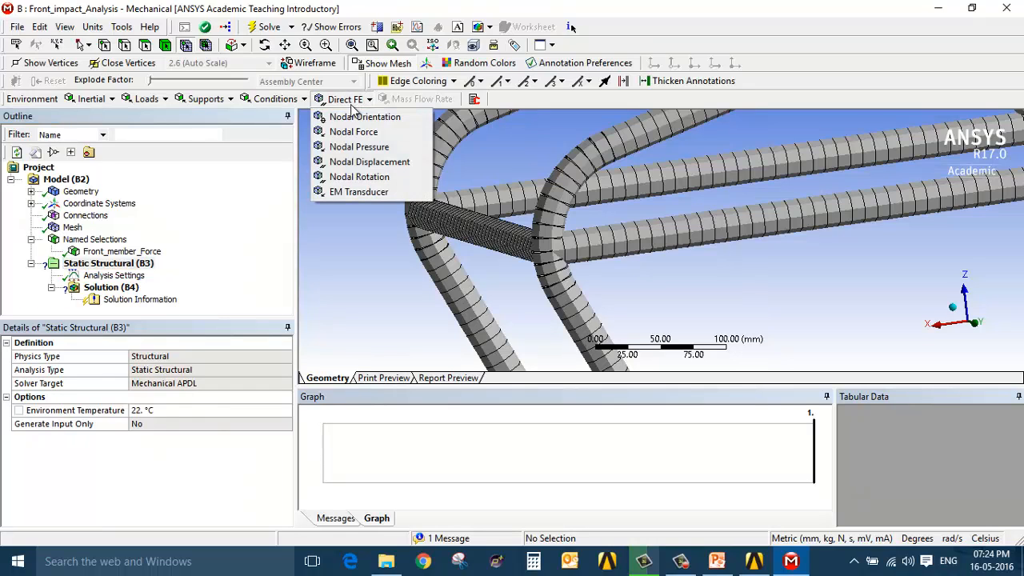
{"action": "left_click", "coordinate": [367, 132]}
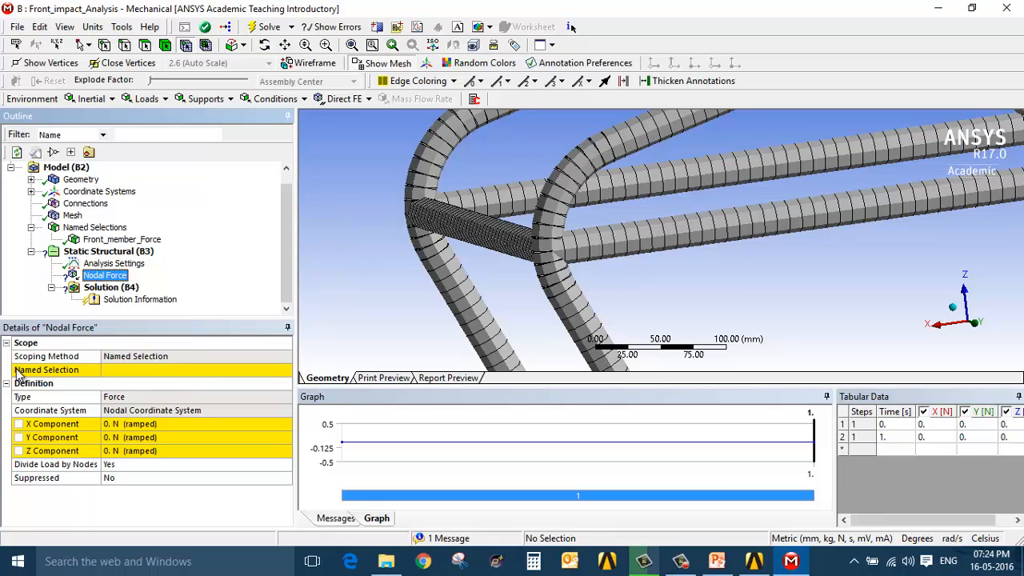
{"action": "left_click", "coordinate": [165, 373]}
{"action": "left_click", "coordinate": [285, 371]}
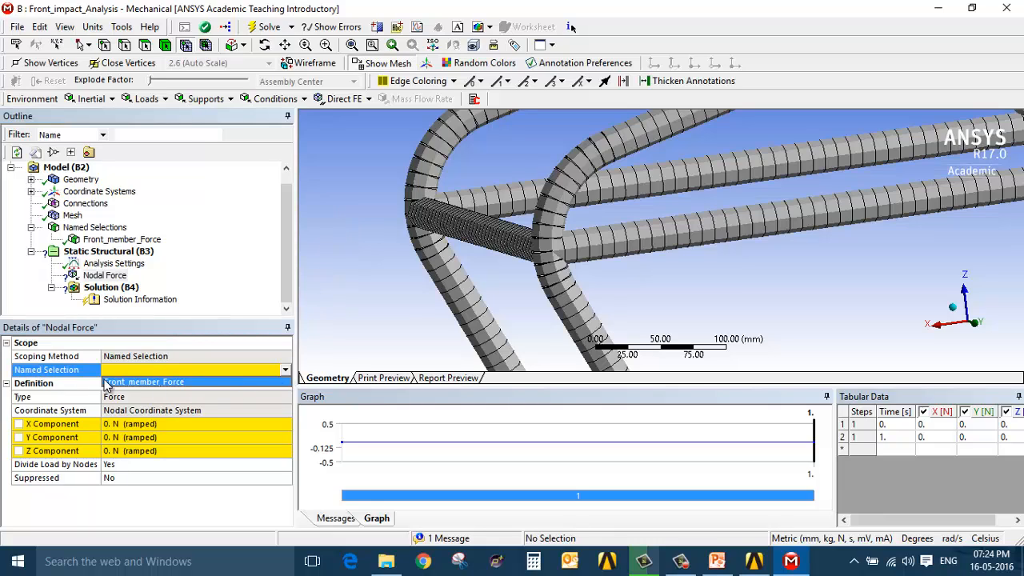
{"action": "left_click", "coordinate": [192, 384]}
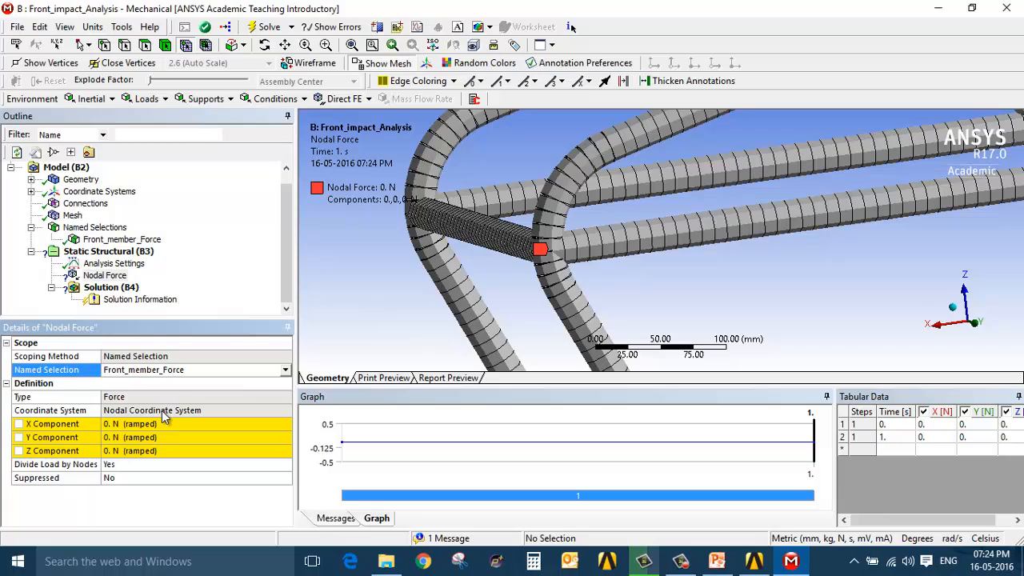
Step: Set the nodal force's X component to -10000 N and check its Divide Load by Nodes option
{"action": "left_click", "coordinate": [176, 411]}
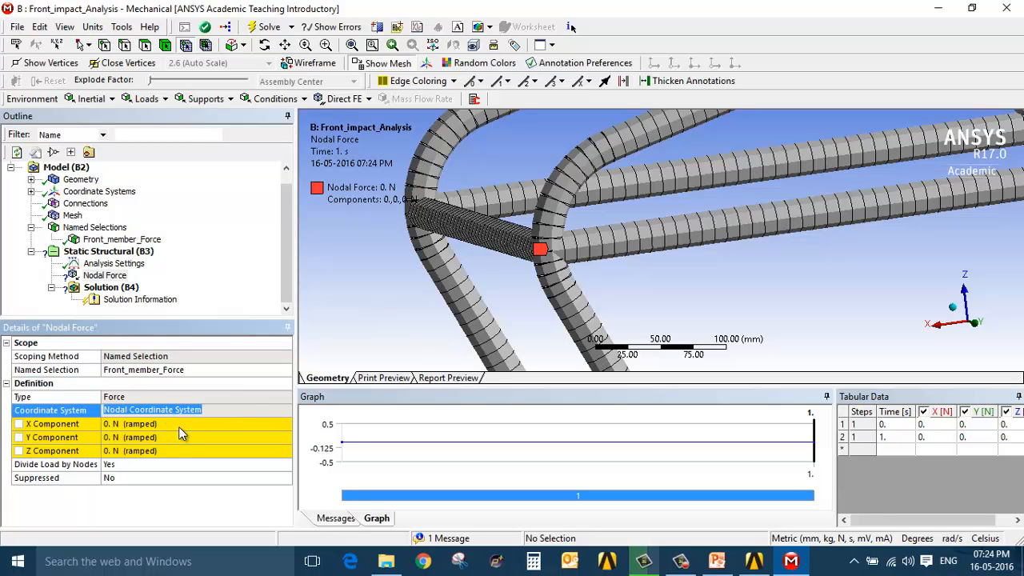
{"action": "left_click", "coordinate": [179, 425]}
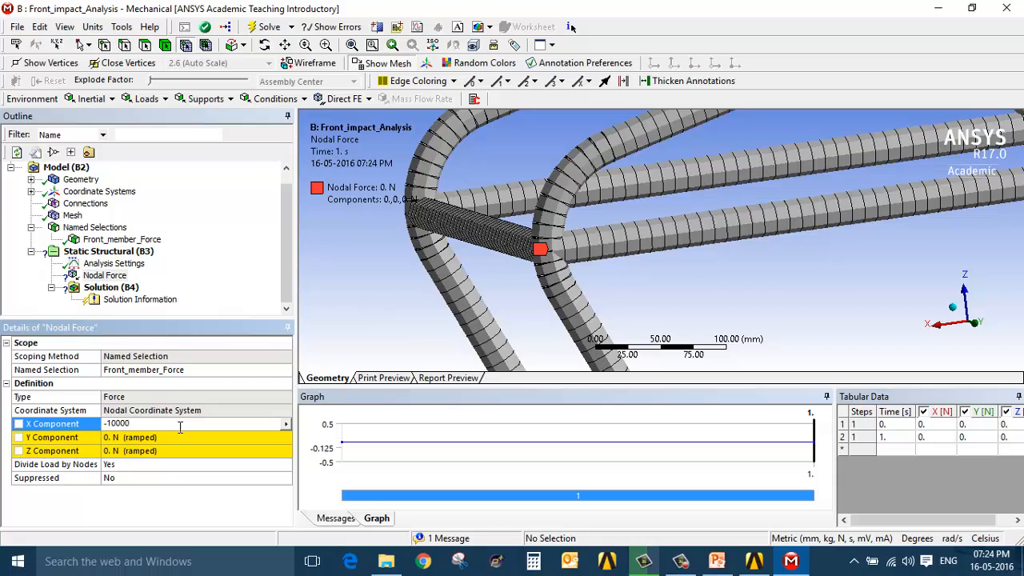
{"action": "key", "text": "Return"}
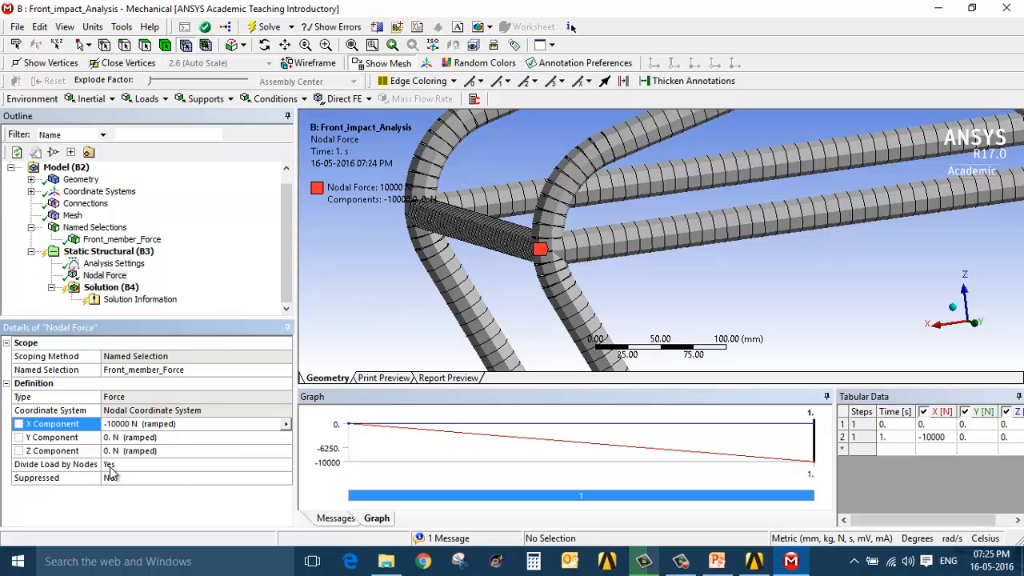
{"action": "left_click", "coordinate": [168, 468]}
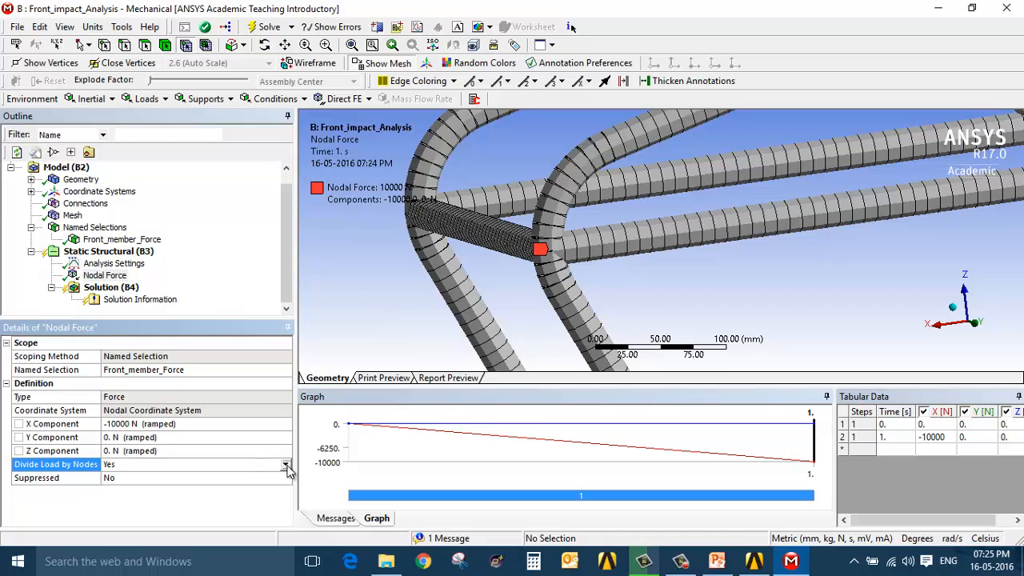
Step: Examine the nodal force's Divide Load by Nodes option and where the force acts on the front cross member
{"action": "left_click", "coordinate": [286, 464]}
{"action": "left_click", "coordinate": [241, 478]}
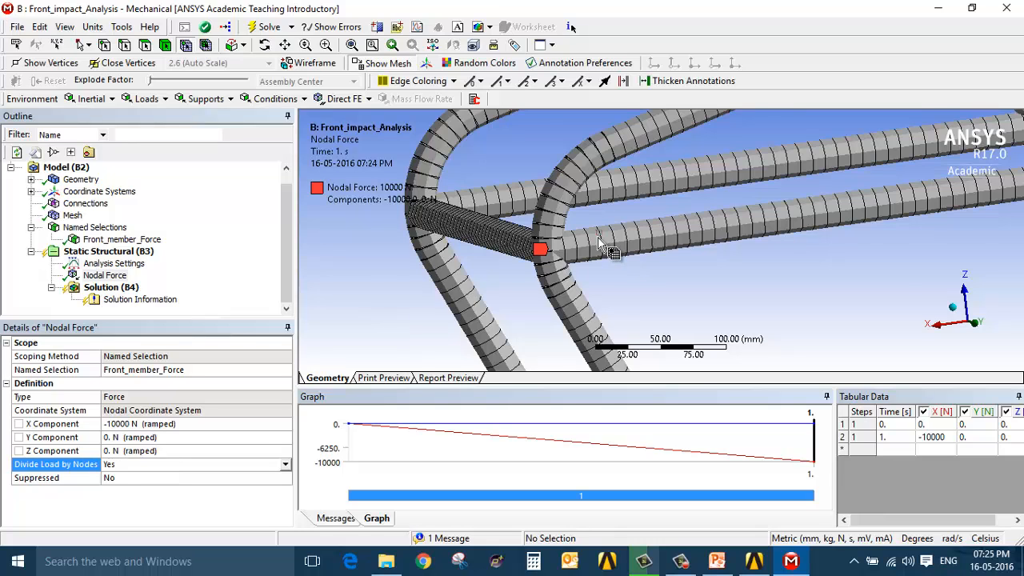
{"action": "scroll", "coordinate": [598, 243], "scroll_direction": "down", "scroll_amount": 3}
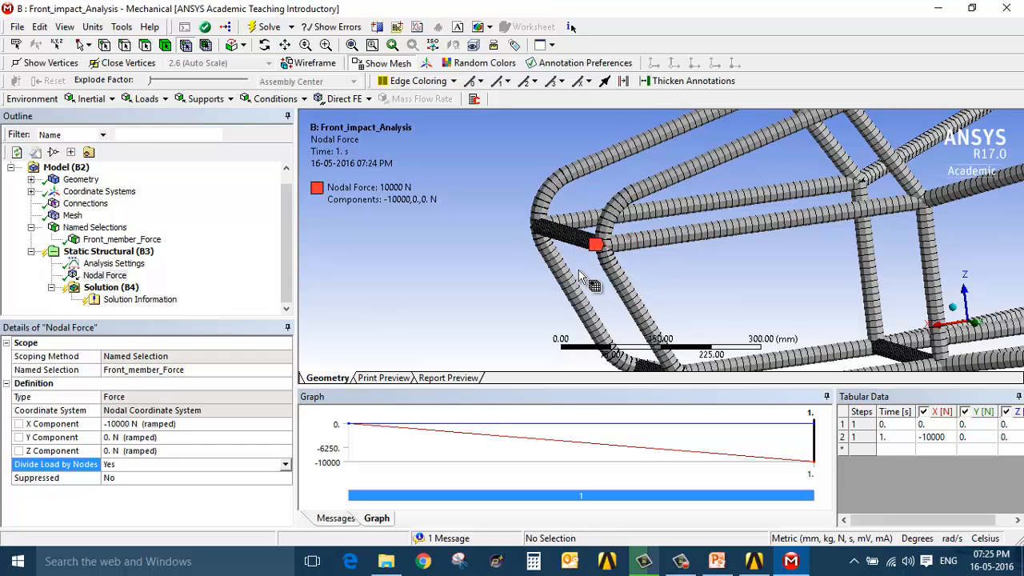
{"action": "scroll", "coordinate": [600, 316], "scroll_direction": "down", "scroll_amount": 4}
{"action": "middle_click_drag", "start_coordinate": [604, 308], "coordinate": [574, 306]}
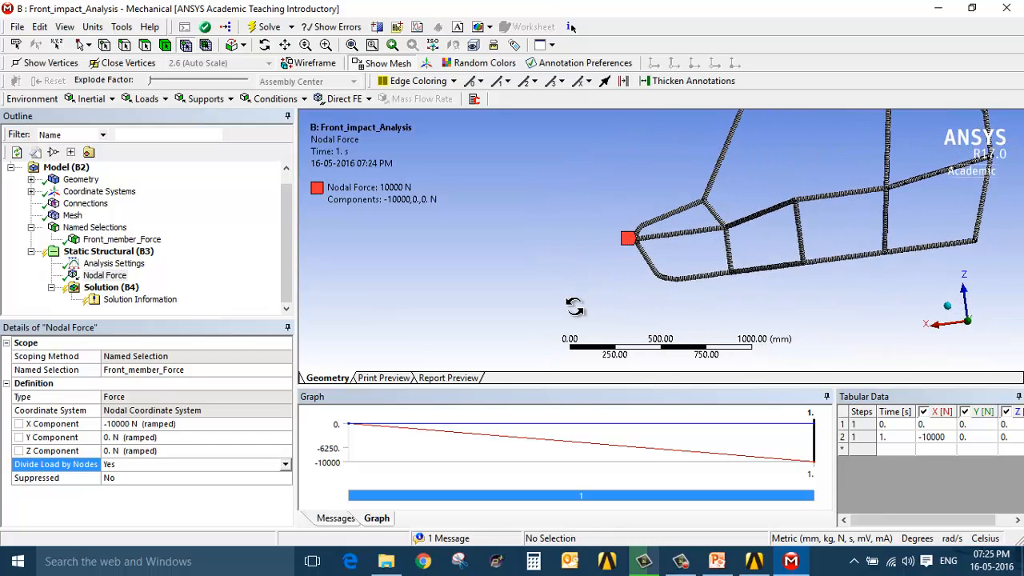
{"action": "scroll", "coordinate": [629, 242], "scroll_direction": "up", "scroll_amount": 4}
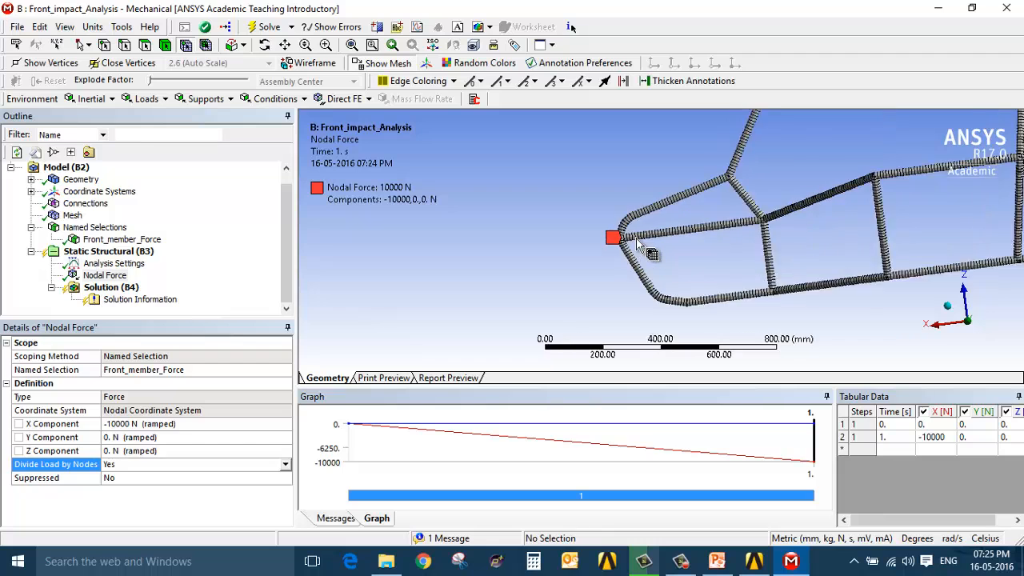
{"action": "middle_click_drag", "start_coordinate": [583, 244], "coordinate": [595, 245]}
{"action": "scroll", "coordinate": [594, 246], "scroll_direction": "up", "scroll_amount": 3}
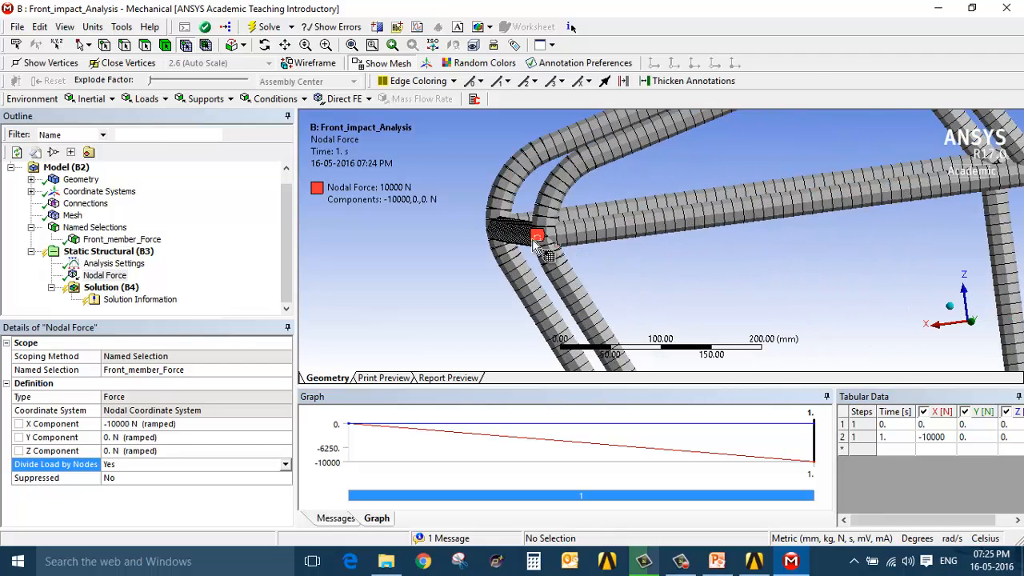
Step: For the static structural analysis, select mesh nodes at two spots on each of the two lower longitudinal tubes behind the frame's nose
{"action": "left_click", "coordinate": [128, 253]}
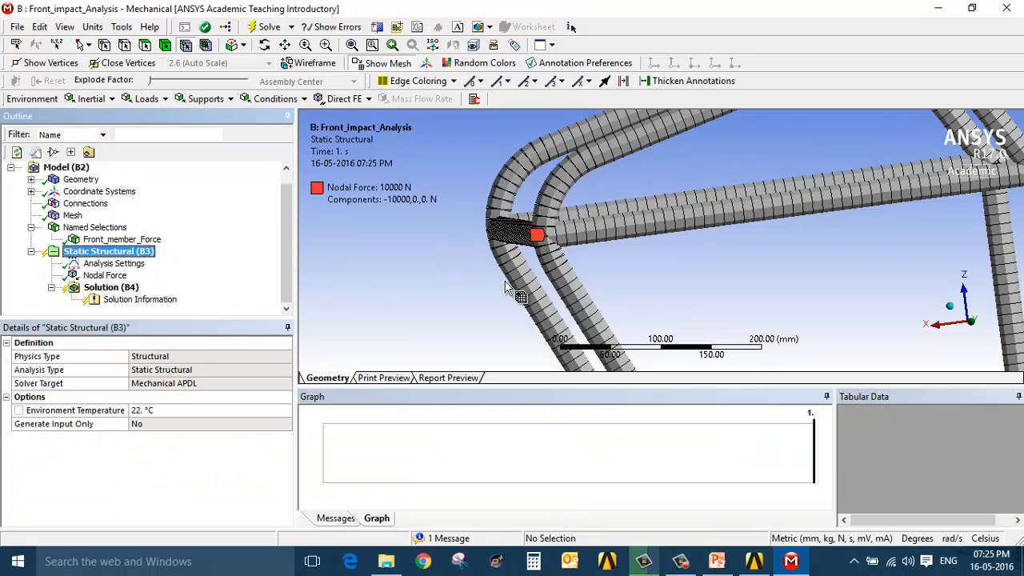
{"action": "scroll", "coordinate": [560, 280], "scroll_direction": "down", "scroll_amount": 3}
{"action": "scroll", "coordinate": [562, 280], "scroll_direction": "down", "scroll_amount": 3}
{"action": "middle_click_drag", "start_coordinate": [619, 324], "coordinate": [602, 336]}
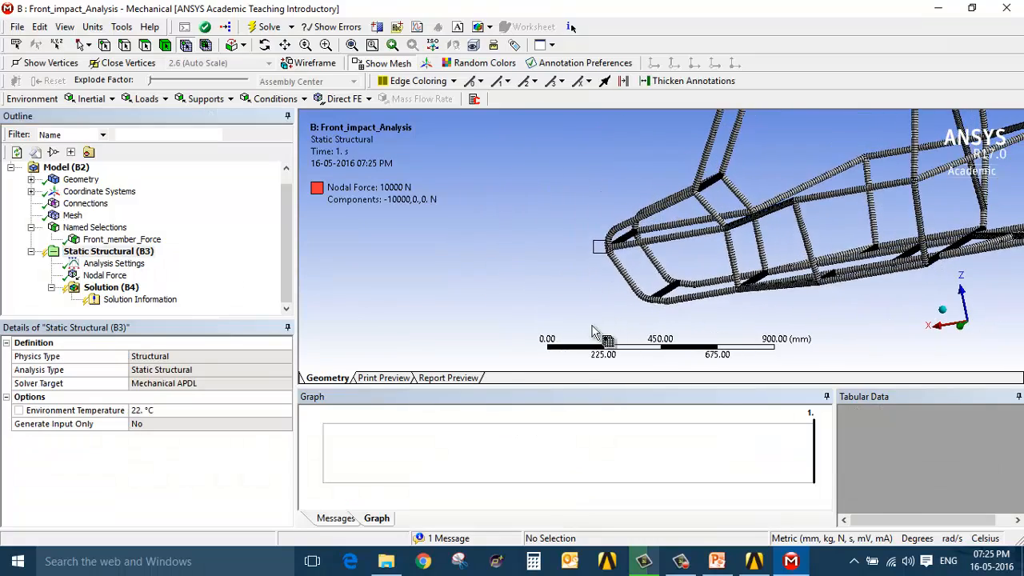
{"action": "mouse_move", "coordinate": [677, 204]}
{"action": "middle_mouse_down"}
{"action": "mouse_move", "coordinate": [716, 201]}
{"action": "mouse_move", "coordinate": [636, 331]}
{"action": "mouse_move", "coordinate": [724, 346]}
{"action": "mouse_move", "coordinate": [625, 361]}
{"action": "mouse_move", "coordinate": [637, 184]}
{"action": "mouse_move", "coordinate": [689, 177]}
{"action": "mouse_move", "coordinate": [671, 192]}
{"action": "middle_mouse_up"}
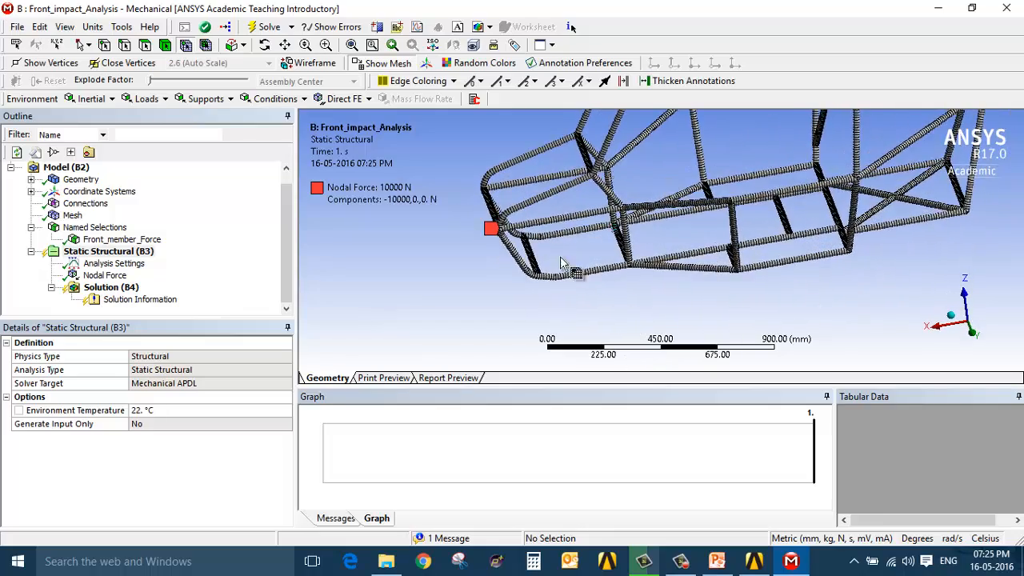
{"action": "middle_click_drag", "start_coordinate": [517, 267], "coordinate": [604, 239]}
{"action": "left_click", "coordinate": [186, 48]}
{"action": "scroll", "coordinate": [480, 283], "scroll_direction": "up", "scroll_amount": 4}
{"action": "scroll", "coordinate": [546, 280], "scroll_direction": "up", "scroll_amount": 1}
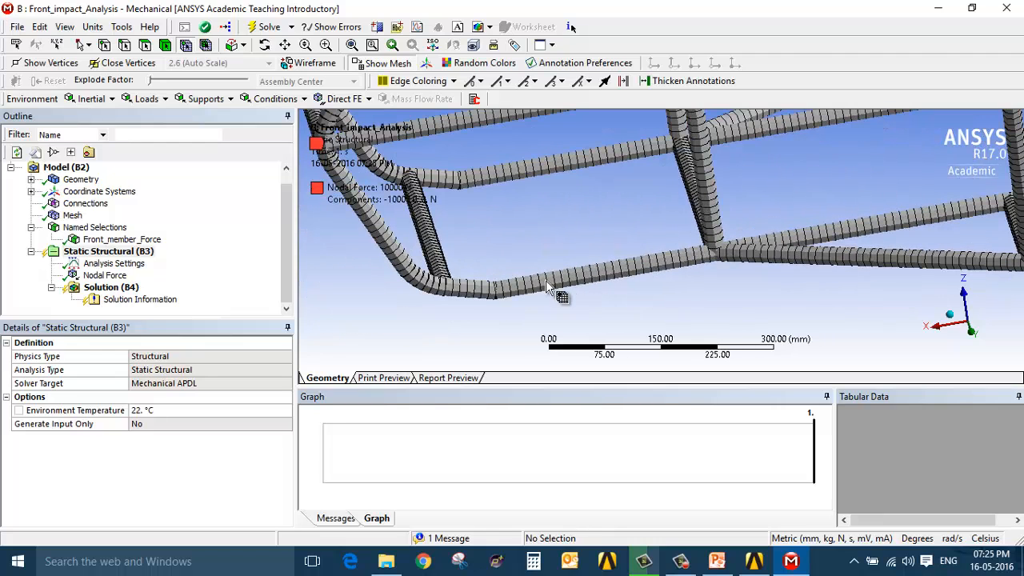
{"action": "left_click", "coordinate": [547, 286]}
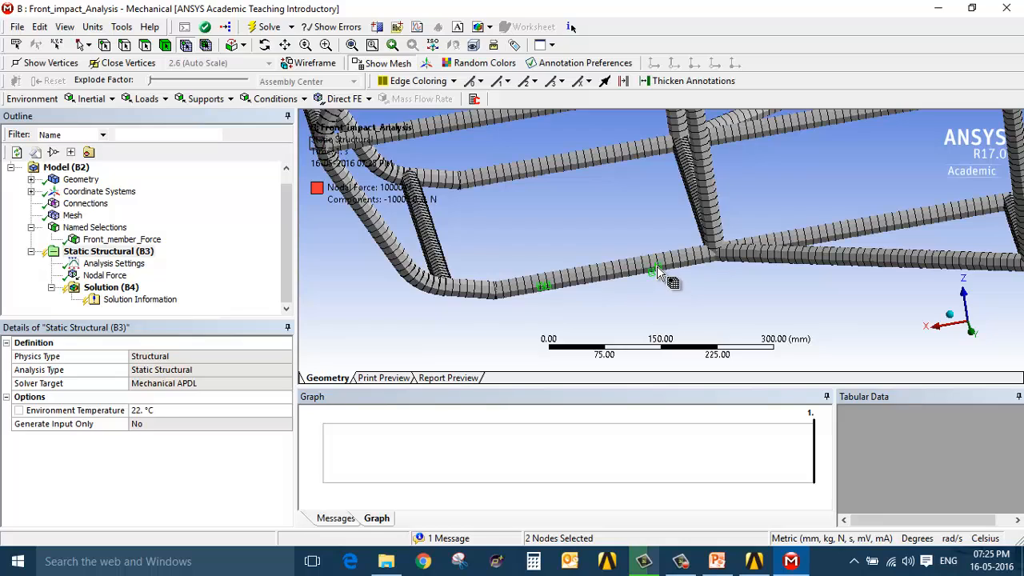
{"action": "left_click", "coordinate": [656, 267], "text": "ctrl"}
{"action": "left_click", "coordinate": [621, 158], "text": "ctrl"}
{"action": "left_click", "coordinate": [507, 178], "text": "ctrl"}
Step: Create a named selection called Front_Suspension from the selected nodes
{"action": "right_click", "coordinate": [543, 293]}
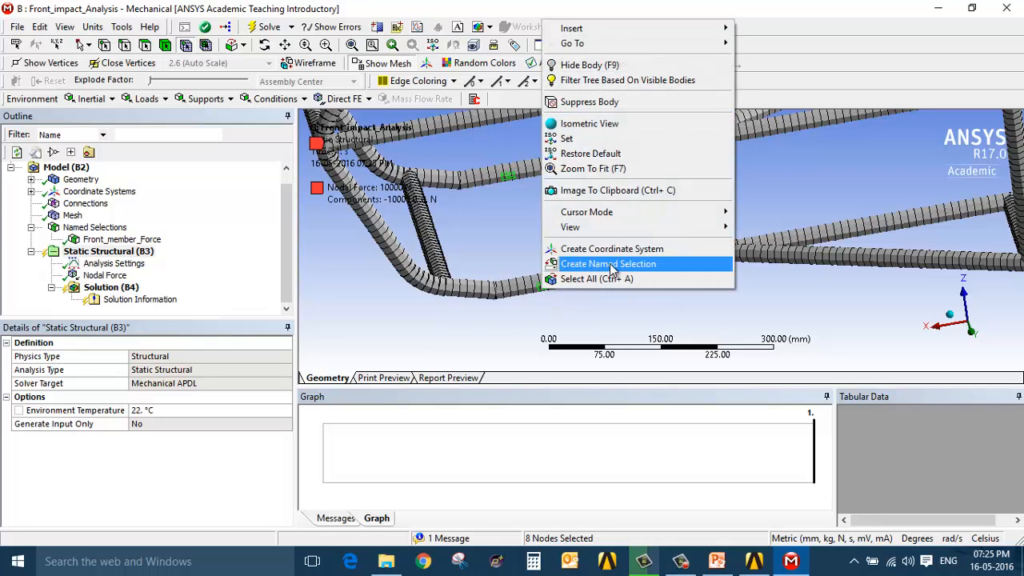
{"action": "left_click", "coordinate": [612, 264]}
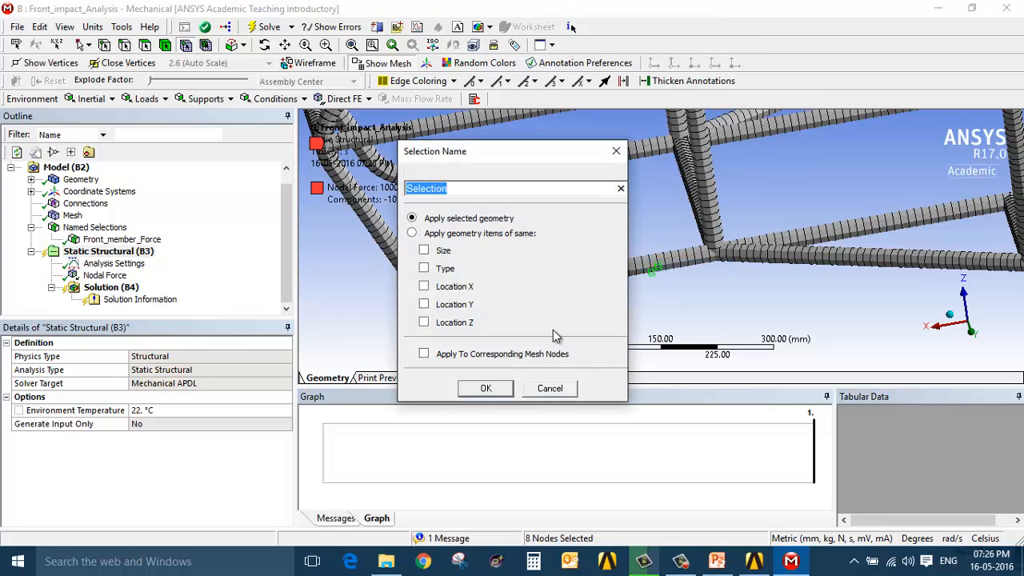
{"action": "type", "text": "Front_SSu"}
{"action": "key", "text": "BackSpace"}
{"action": "key", "text": "BackSpace"}
{"action": "type", "text": "uspension"}
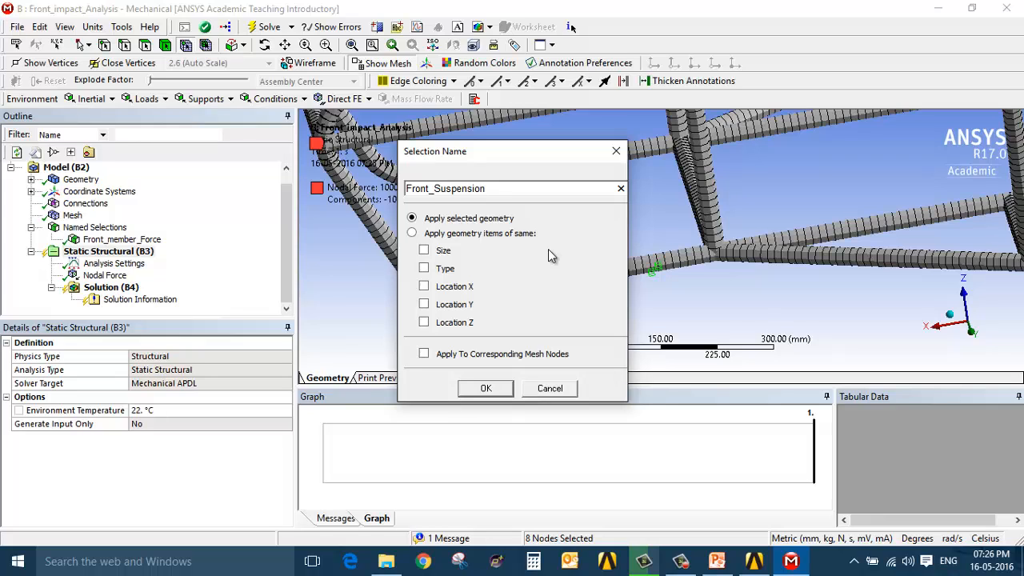
{"action": "key", "text": "Return"}
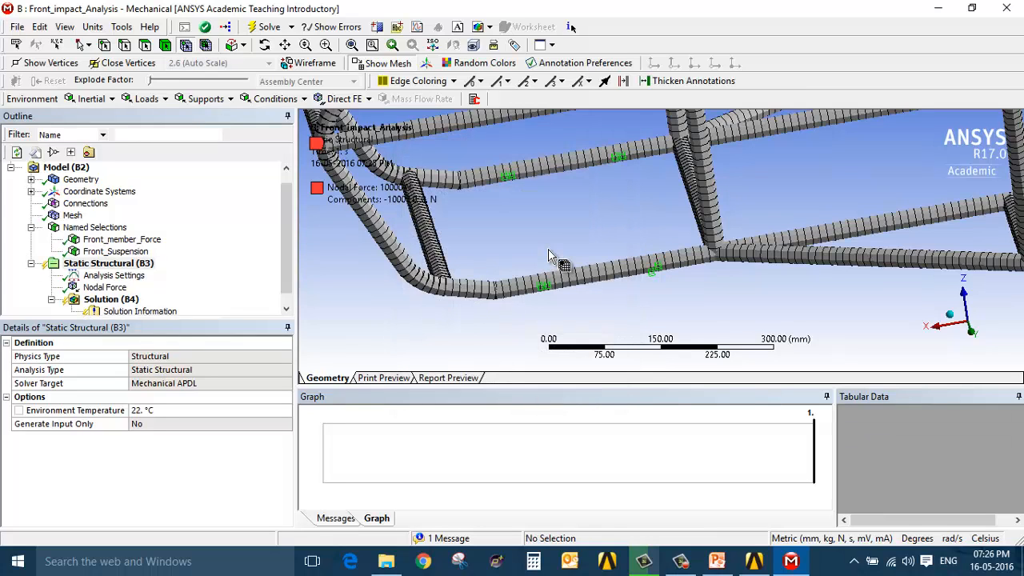
Step: Select mesh nodes near both ends of the near-side lower longitudinal tube in the frame's rear section
{"action": "scroll", "coordinate": [549, 256], "scroll_direction": "down", "scroll_amount": 5}
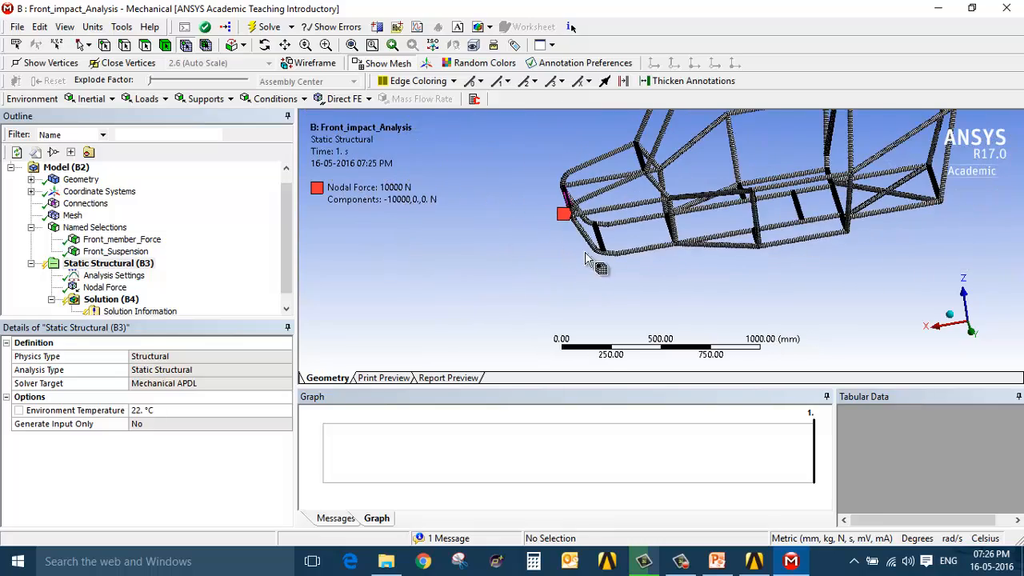
{"action": "middle_click_drag", "start_coordinate": [584, 256], "coordinate": [416, 262], "text": "ctrl"}
{"action": "scroll", "coordinate": [640, 256], "scroll_direction": "up", "scroll_amount": 10}
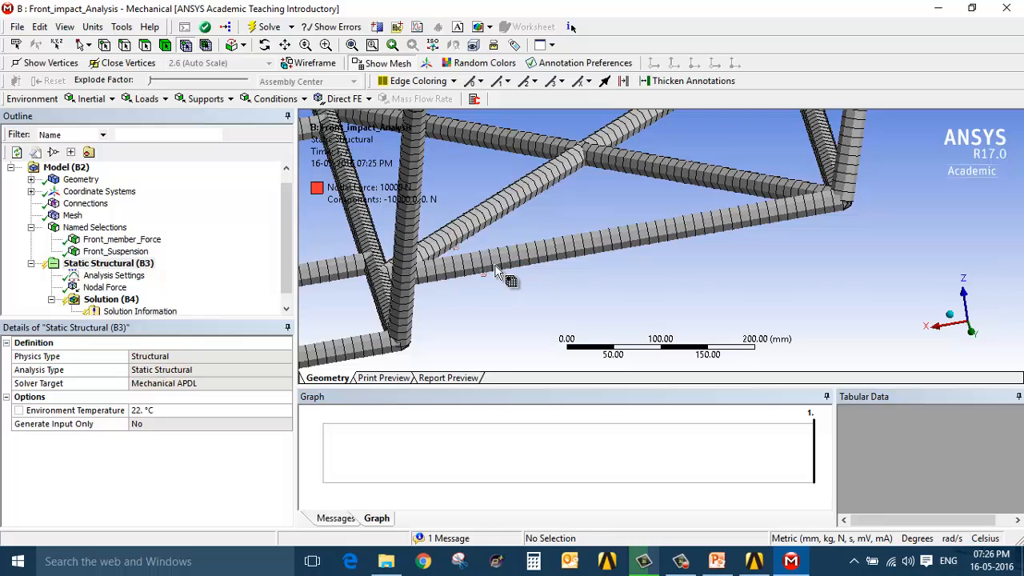
{"action": "left_click_drag", "start_coordinate": [492, 264], "coordinate": [502, 263]}
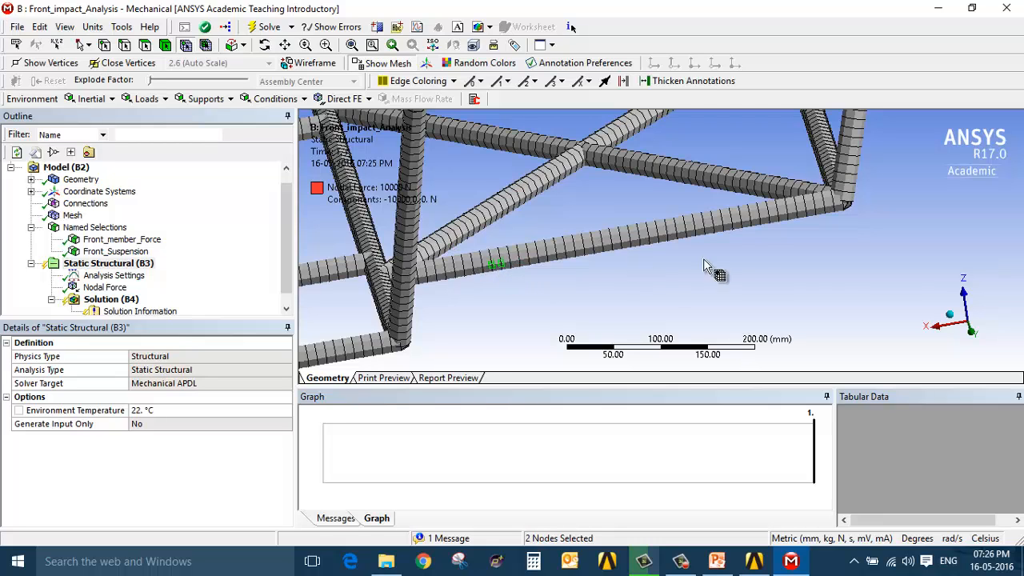
{"action": "left_click", "coordinate": [752, 229], "text": "ctrl"}
{"action": "scroll", "coordinate": [724, 260], "scroll_direction": "down", "scroll_amount": 6}
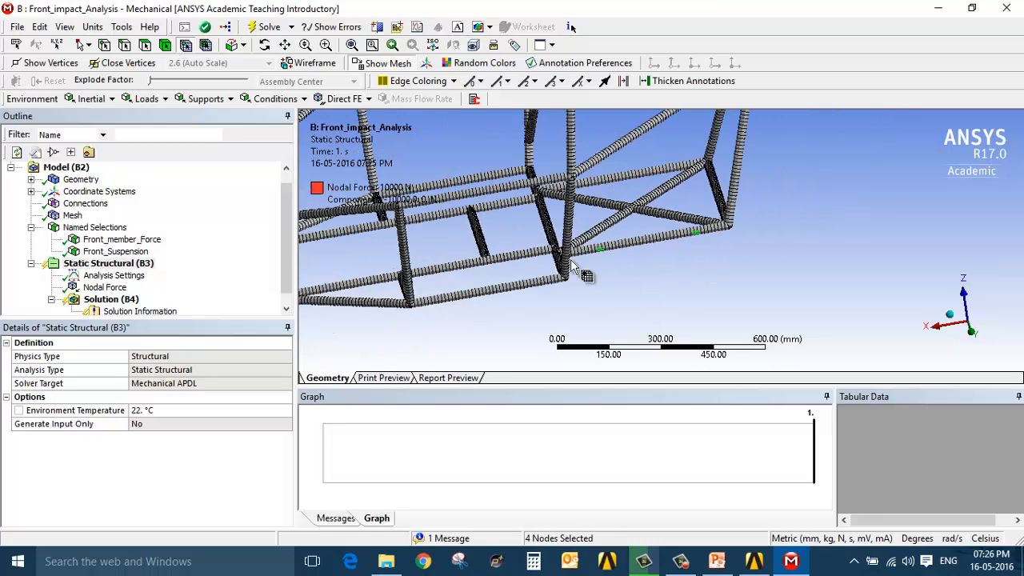
Step: Add mesh nodes near both ends of the opposite lower rear longitudinal tube to the selection
{"action": "middle_click_drag", "start_coordinate": [572, 264], "coordinate": [588, 237]}
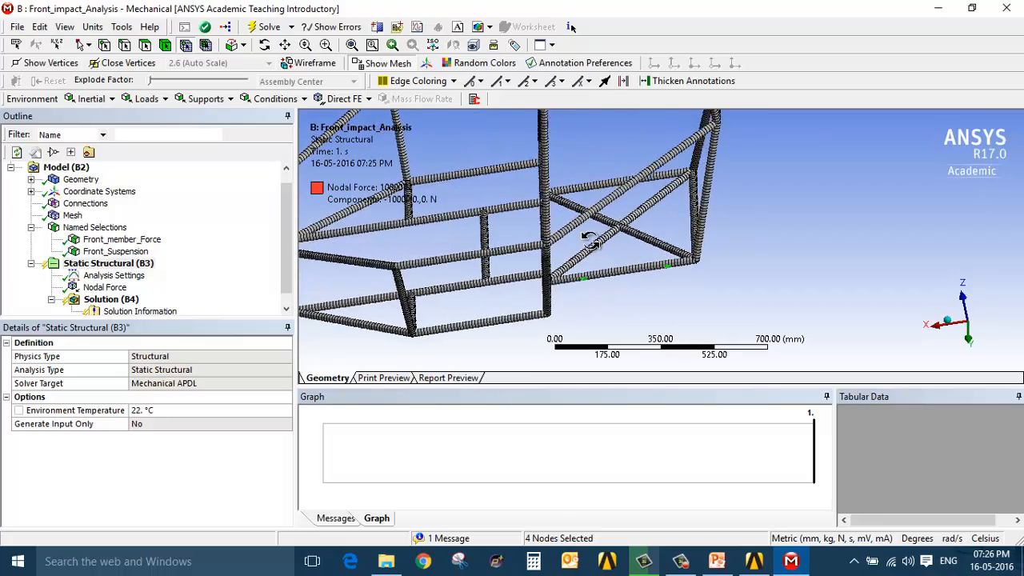
{"action": "scroll", "coordinate": [588, 237], "scroll_direction": "up", "scroll_amount": 5}
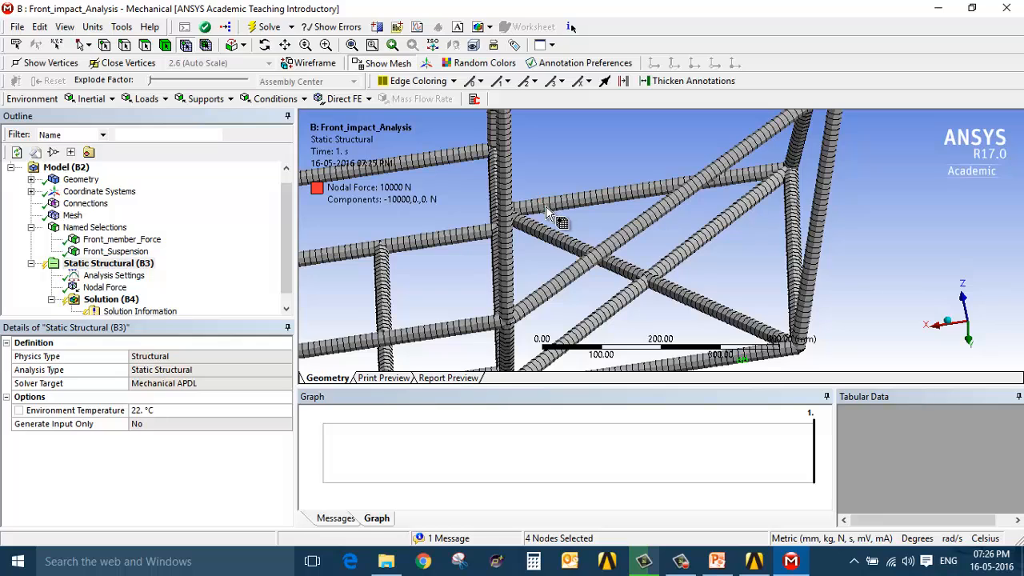
{"action": "left_click", "coordinate": [546, 210], "text": "ctrl"}
{"action": "left_click", "coordinate": [732, 185], "text": "ctrl"}
{"action": "left_click", "coordinate": [730, 183], "text": "ctrl"}
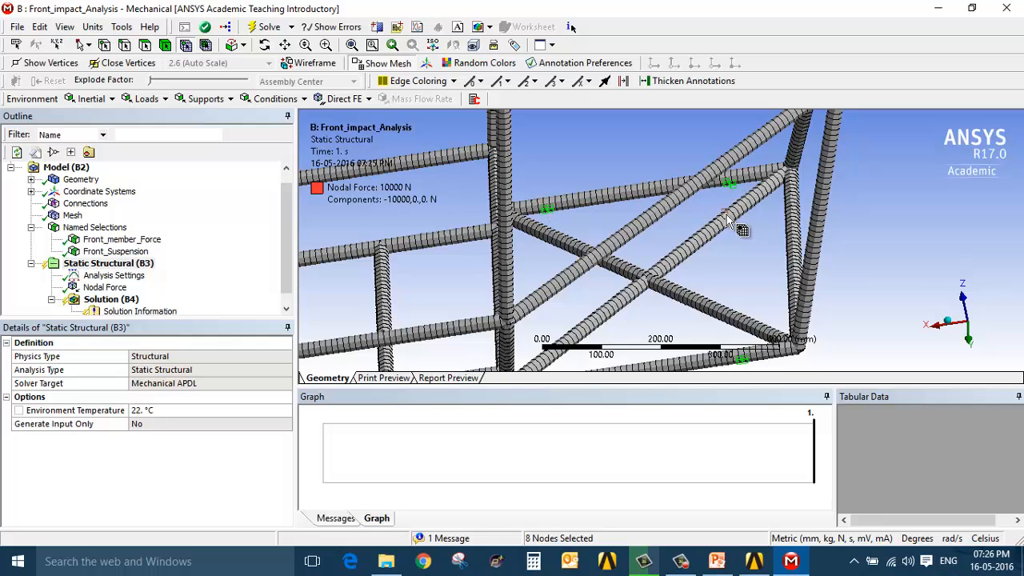
Step: Add mesh nodes near both ends of the two upper rear longitudinal tubes to the selection
{"action": "middle_click_drag", "start_coordinate": [552, 312], "coordinate": [608, 203]}
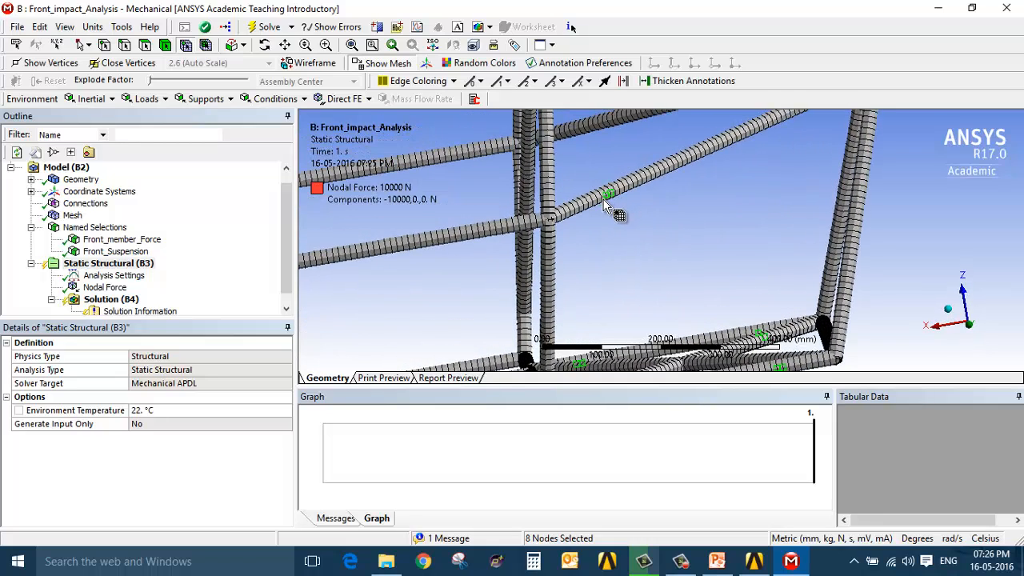
{"action": "left_click", "coordinate": [604, 204], "text": "ctrl"}
{"action": "left_click", "coordinate": [603, 203], "text": "ctrl"}
{"action": "middle_click_drag", "start_coordinate": [695, 207], "coordinate": [622, 289], "text": "ctrl"}
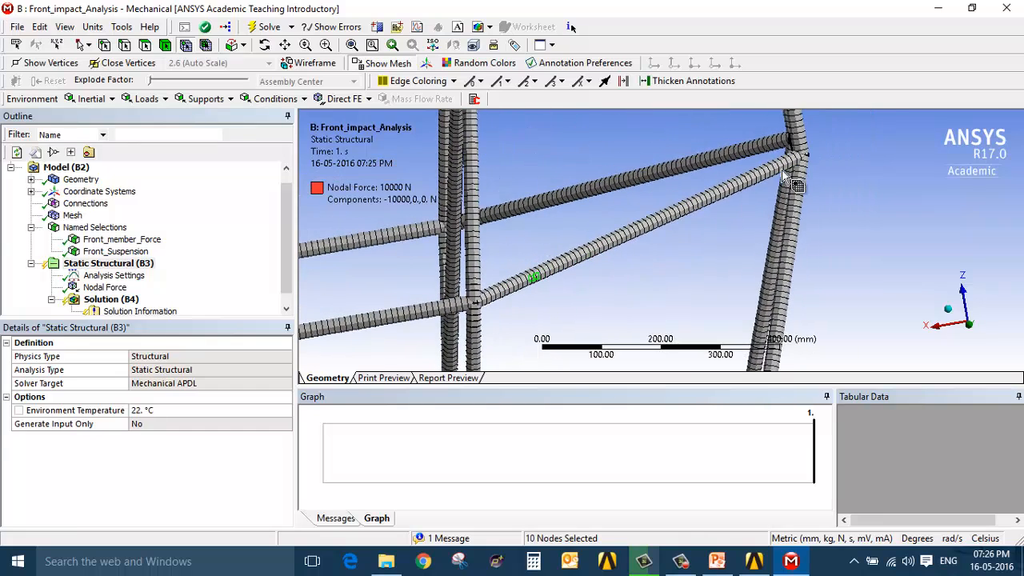
{"action": "left_click", "coordinate": [730, 195], "text": "ctrl"}
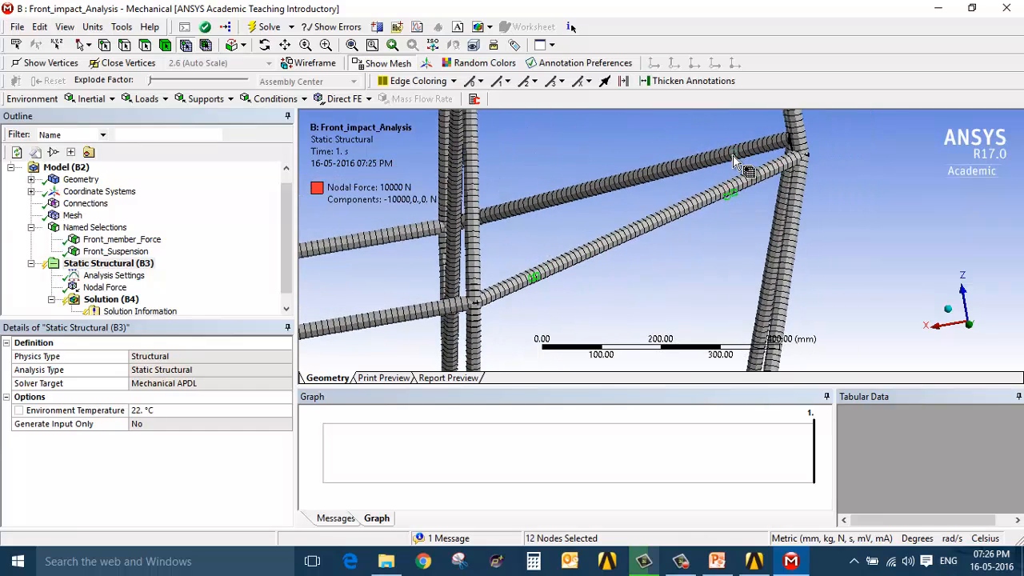
{"action": "left_click", "coordinate": [729, 157], "text": "ctrl"}
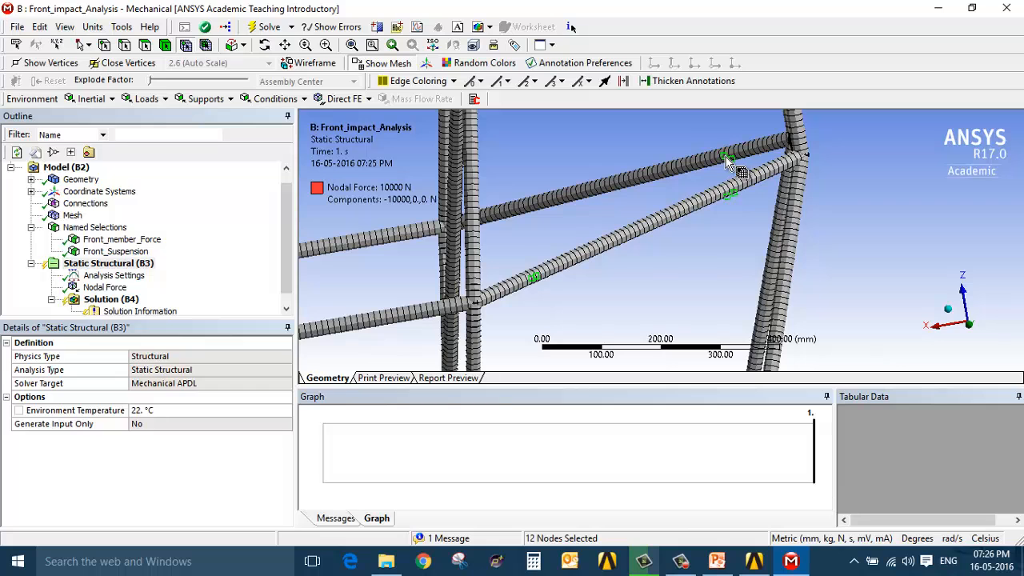
{"action": "left_click", "coordinate": [513, 214], "text": "ctrl"}
Step: Create a named selection called Rear_Suspension from the selected rear tube nodes
{"action": "scroll", "coordinate": [541, 223], "scroll_direction": "down", "scroll_amount": 3}
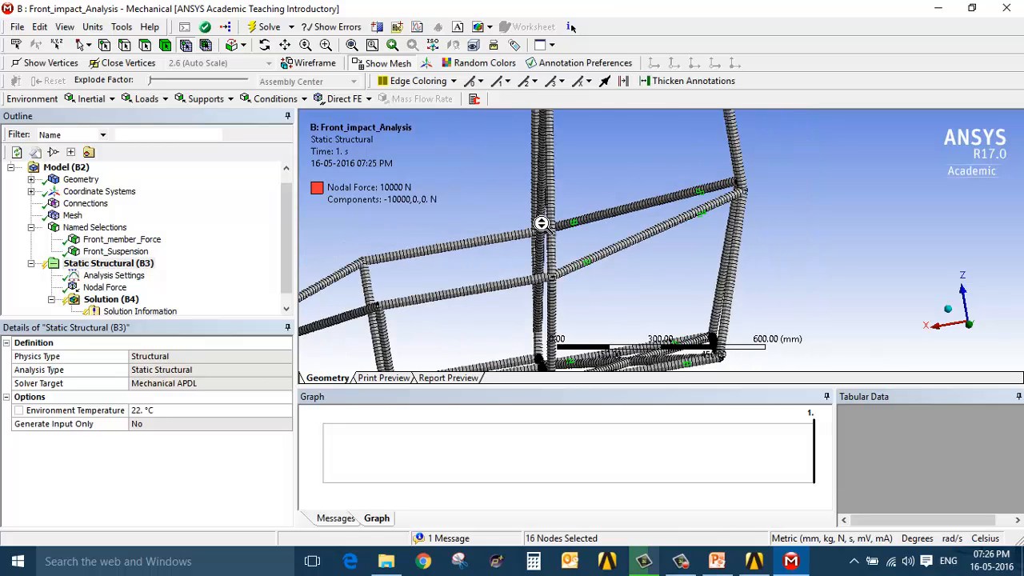
{"action": "scroll", "coordinate": [542, 223], "scroll_direction": "down", "scroll_amount": 4}
{"action": "scroll", "coordinate": [628, 272], "scroll_direction": "up", "scroll_amount": 4}
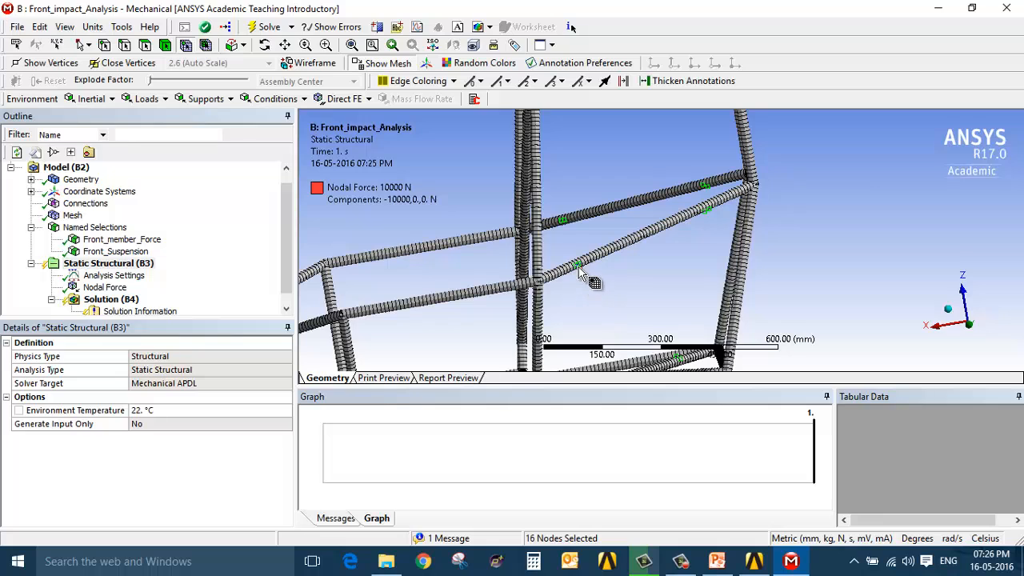
{"action": "right_click", "coordinate": [580, 271]}
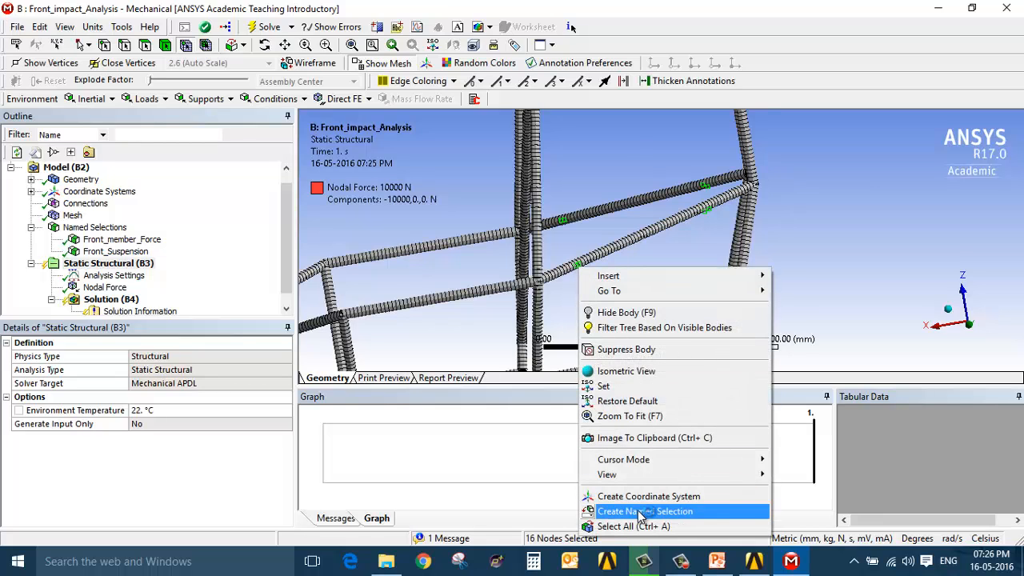
{"action": "left_click", "coordinate": [640, 511]}
{"action": "type", "text": "Rear"}
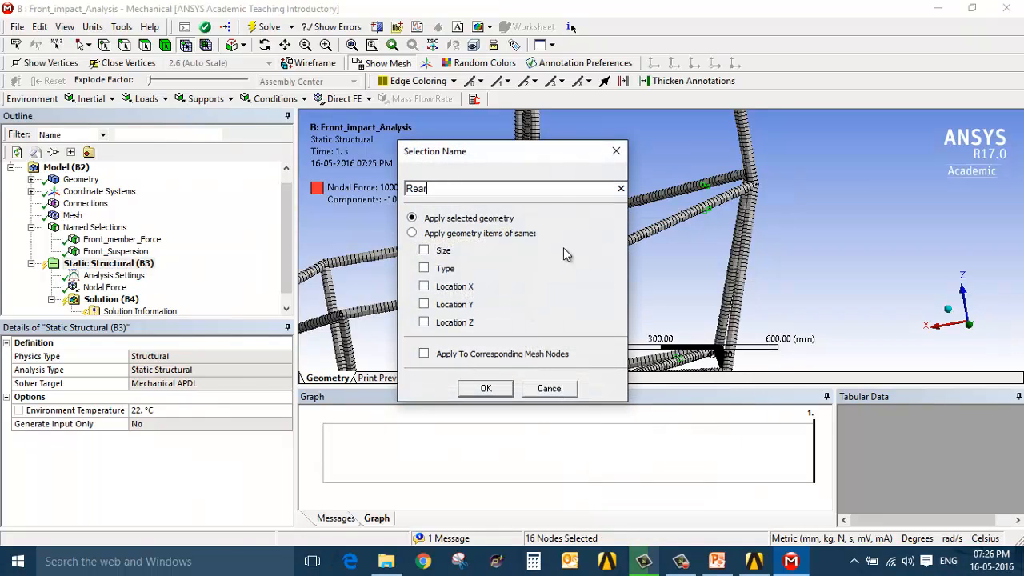
{"action": "type", "text": "_Suspension"}
{"action": "key", "text": "Return"}
Step: Add a Nodal Displacement to the static structural analysis and scope it to the Front_Suspension named selection
{"action": "left_click", "coordinate": [147, 280]}
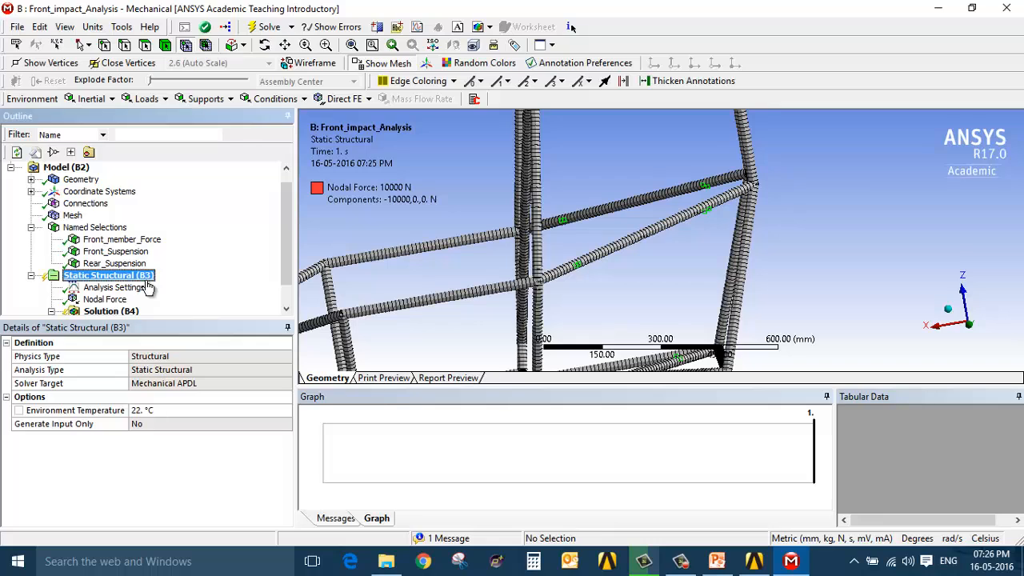
{"action": "left_click", "coordinate": [345, 101]}
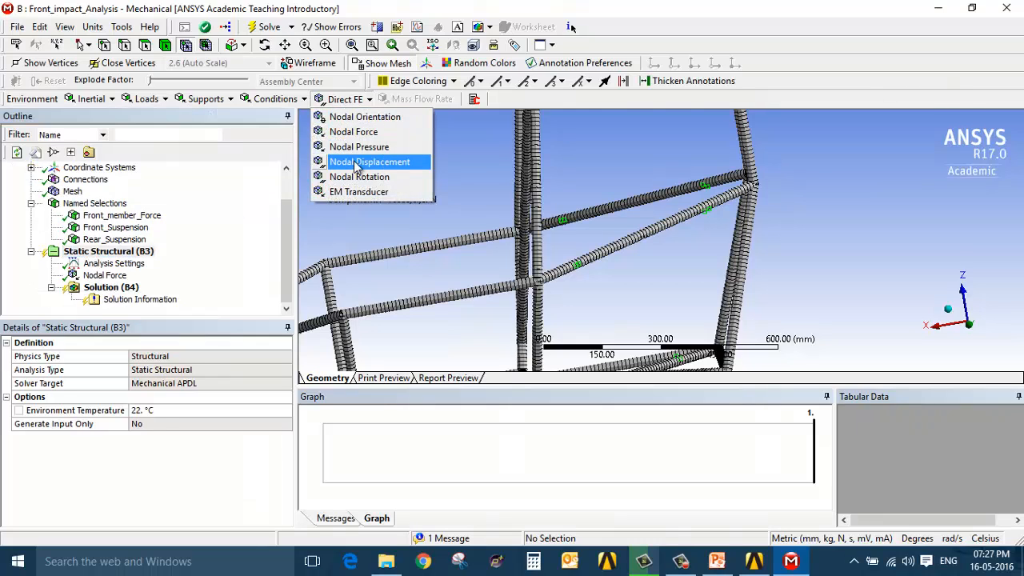
{"action": "left_click", "coordinate": [382, 166]}
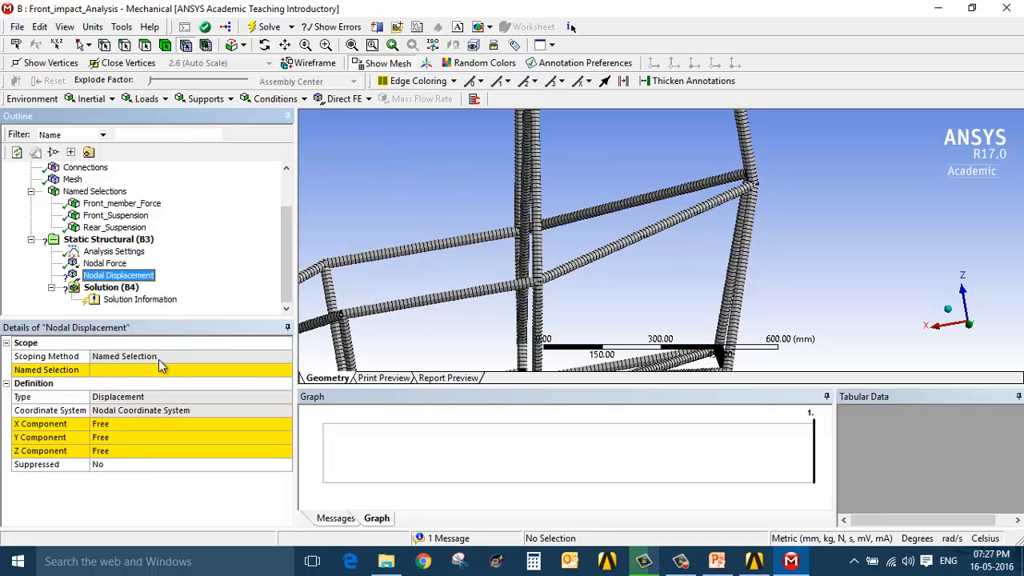
{"action": "left_click", "coordinate": [162, 369]}
{"action": "left_click", "coordinate": [285, 369]}
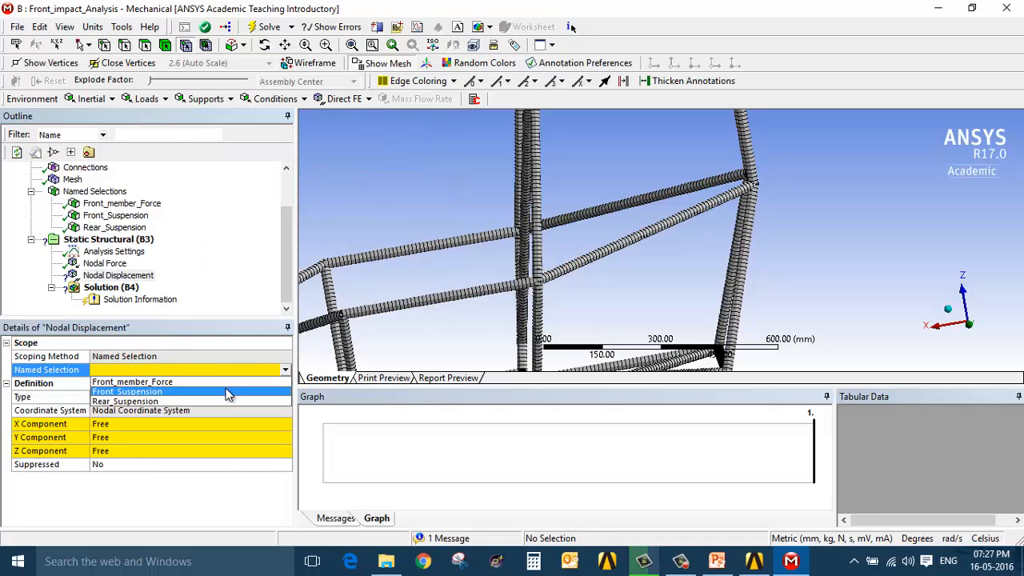
{"action": "left_click", "coordinate": [228, 392]}
{"action": "scroll", "coordinate": [412, 232], "scroll_direction": "up", "scroll_amount": 2}
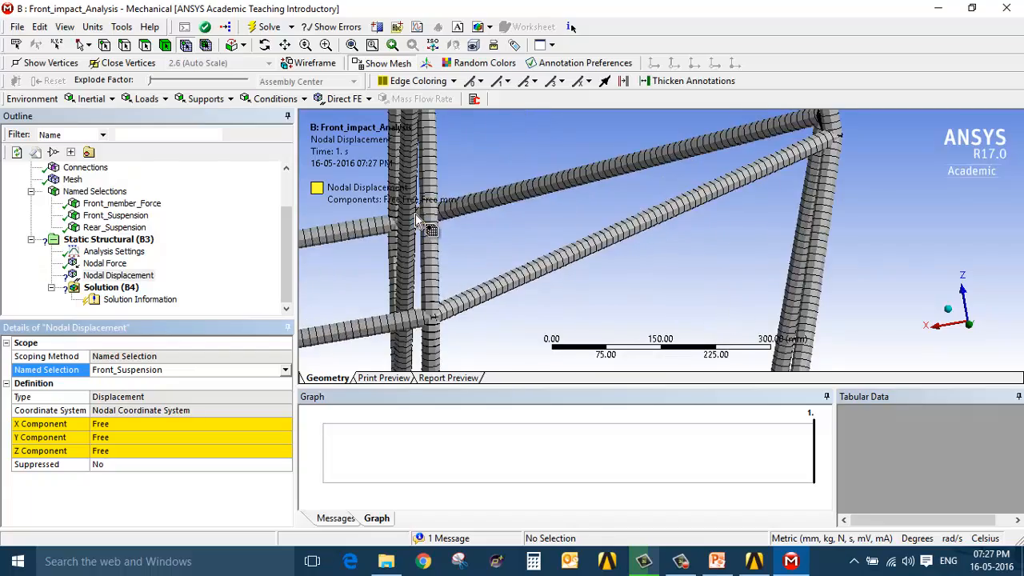
{"action": "scroll", "coordinate": [408, 232], "scroll_direction": "down", "scroll_amount": 4}
{"action": "middle_click_drag", "start_coordinate": [409, 238], "coordinate": [671, 181], "text": "ctrl"}
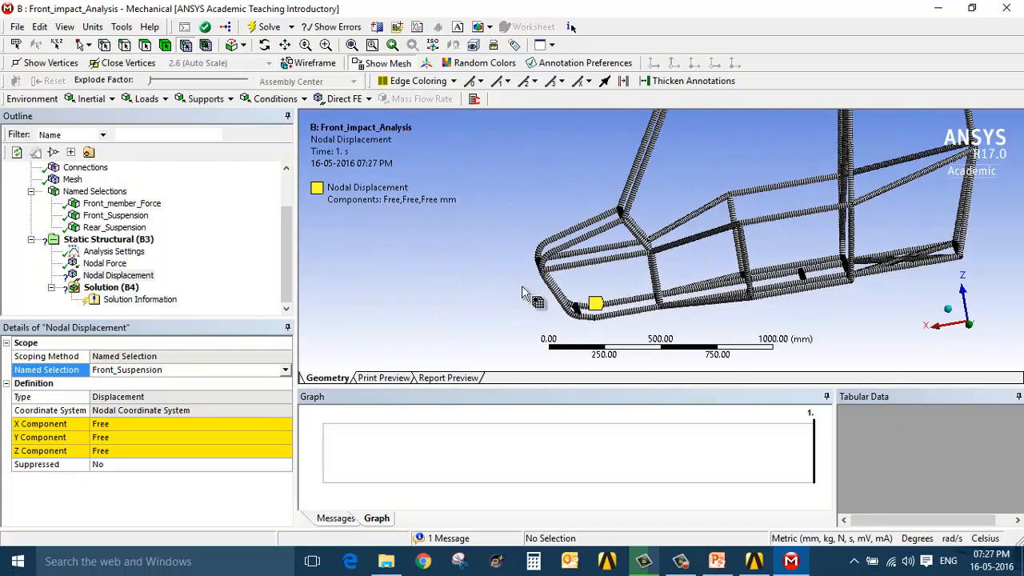
Step: Set the Z component of the front suspension nodal displacement to 0 mm, leaving X and Y free
{"action": "middle_click_drag", "start_coordinate": [524, 287], "coordinate": [460, 150]}
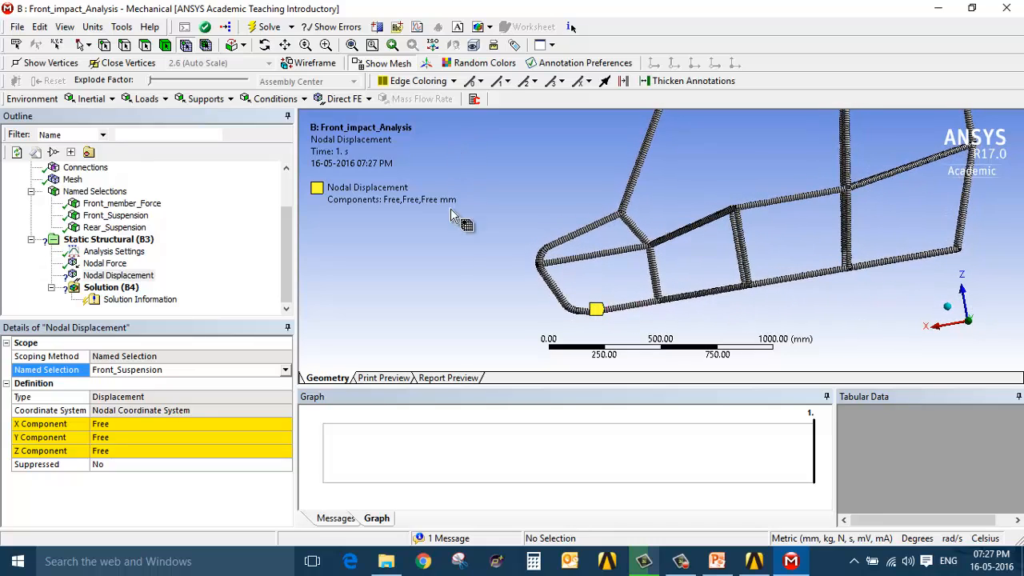
{"action": "middle_click_drag", "start_coordinate": [515, 266], "coordinate": [476, 290], "text": "ctrl"}
{"action": "scroll", "coordinate": [478, 291], "scroll_direction": "up", "scroll_amount": 3}
{"action": "scroll", "coordinate": [478, 293], "scroll_direction": "down", "scroll_amount": 8}
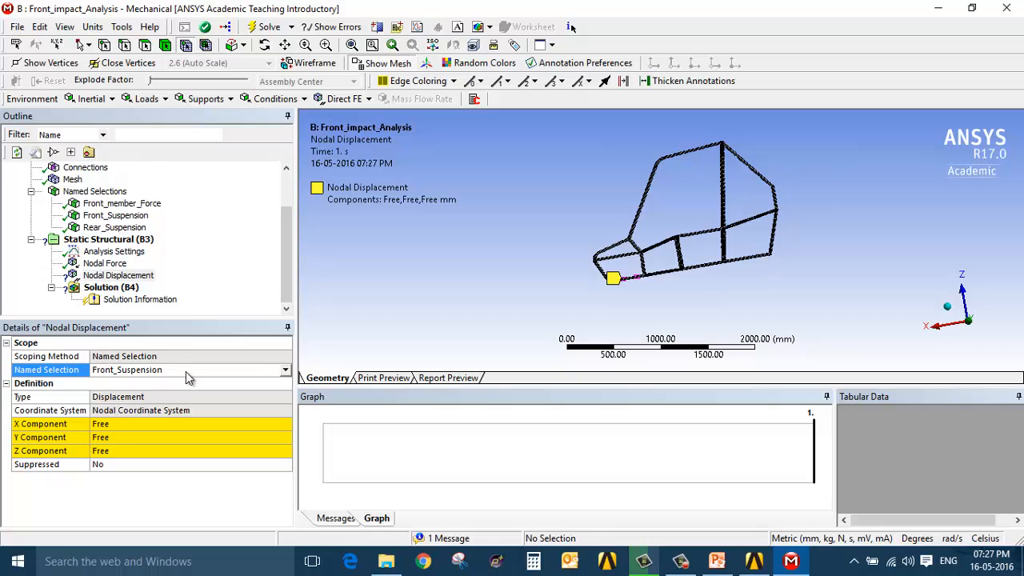
{"action": "left_click", "coordinate": [158, 451]}
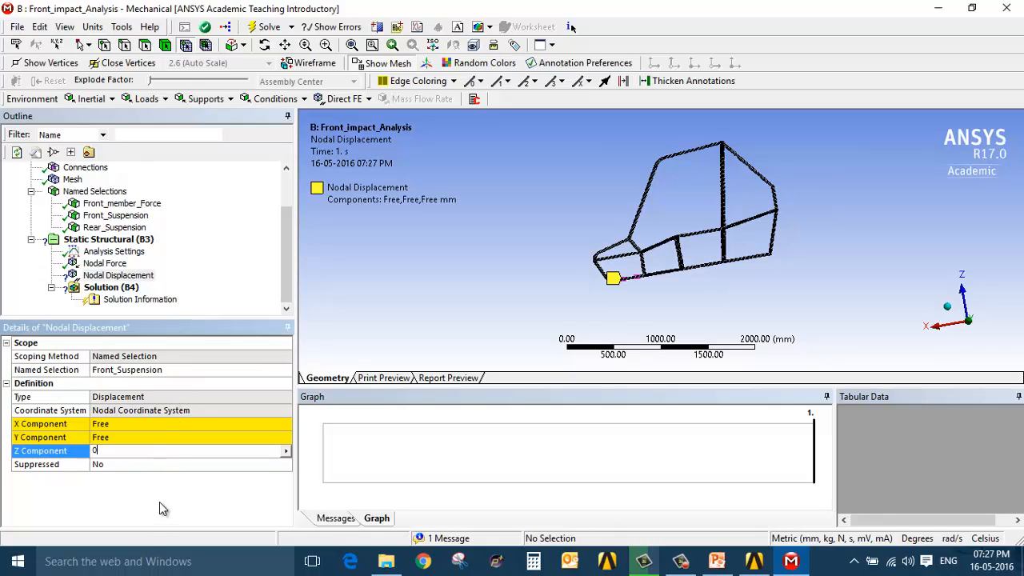
{"action": "key", "text": "Return"}
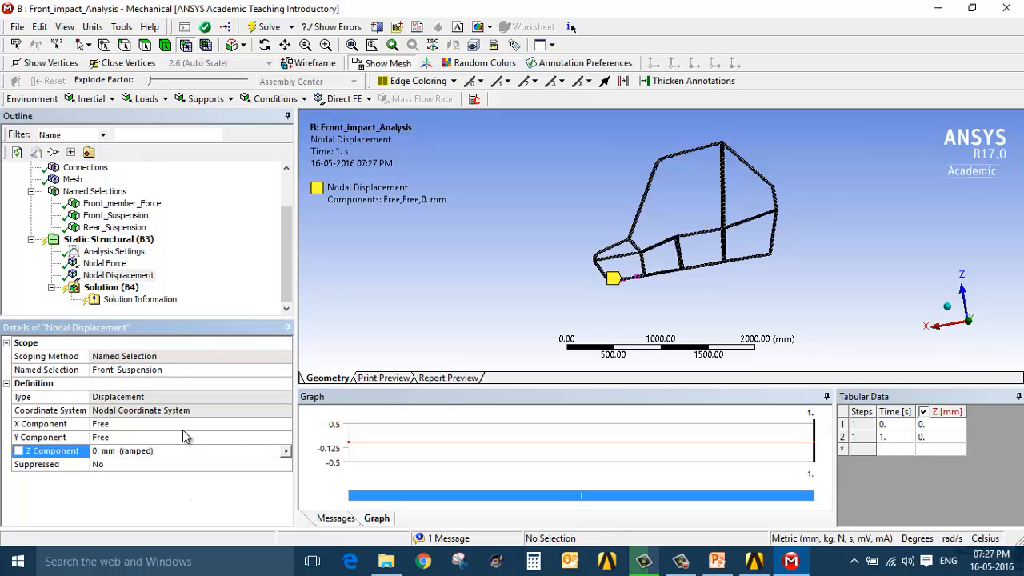
Step: Add a Nodal Rotation to the static structural analysis, scoped to Front_Suspension with X, Y and Z rotations fixed
{"action": "left_click", "coordinate": [126, 240]}
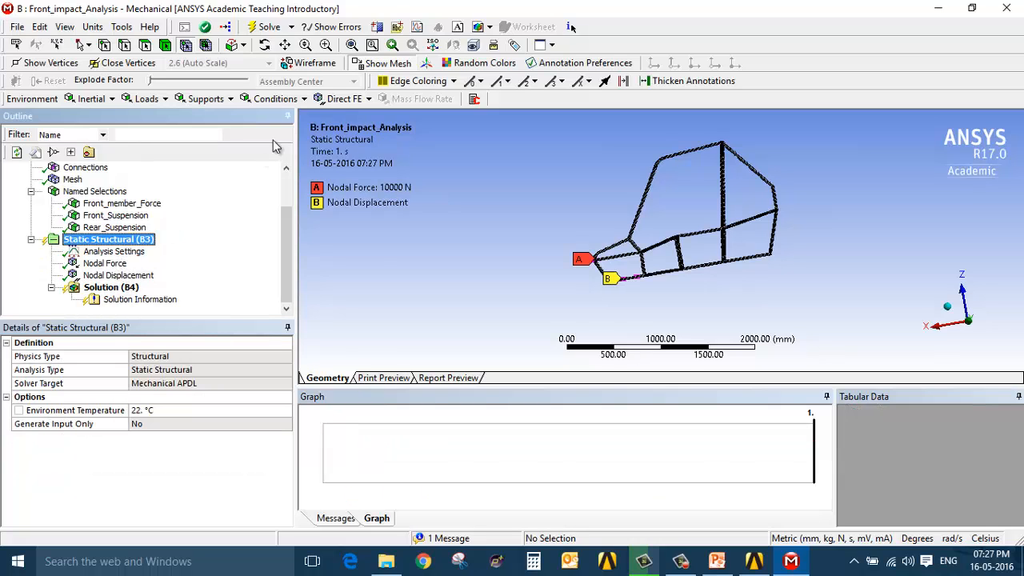
{"action": "left_click", "coordinate": [340, 99]}
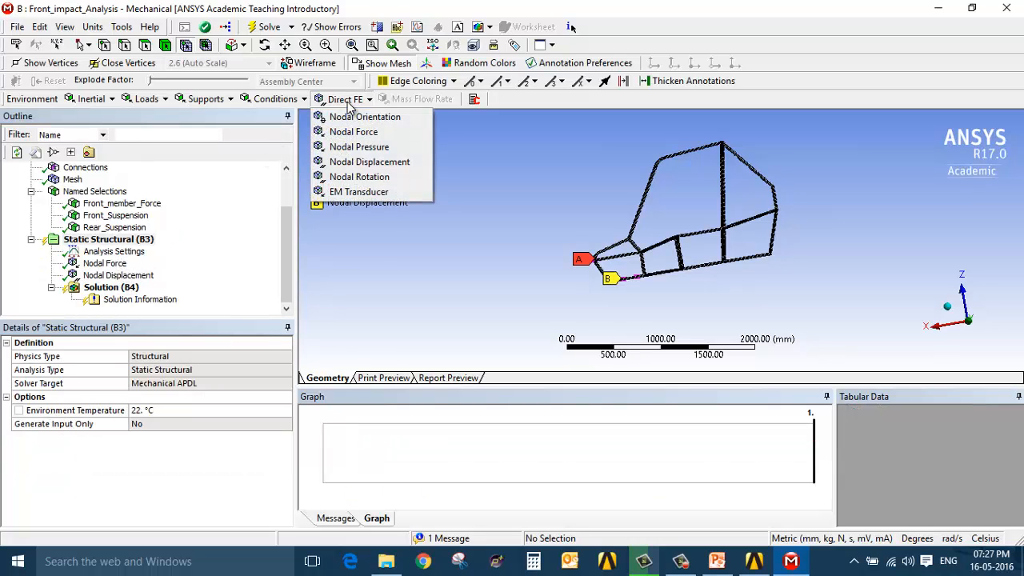
{"action": "left_click", "coordinate": [383, 177]}
{"action": "left_click", "coordinate": [170, 372]}
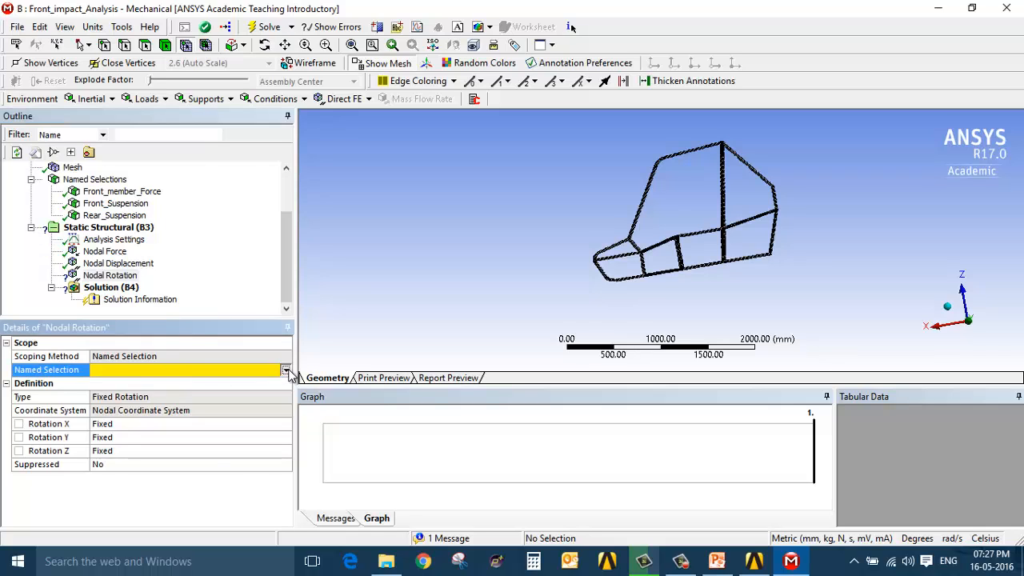
{"action": "left_click", "coordinate": [285, 370]}
{"action": "left_click", "coordinate": [197, 390]}
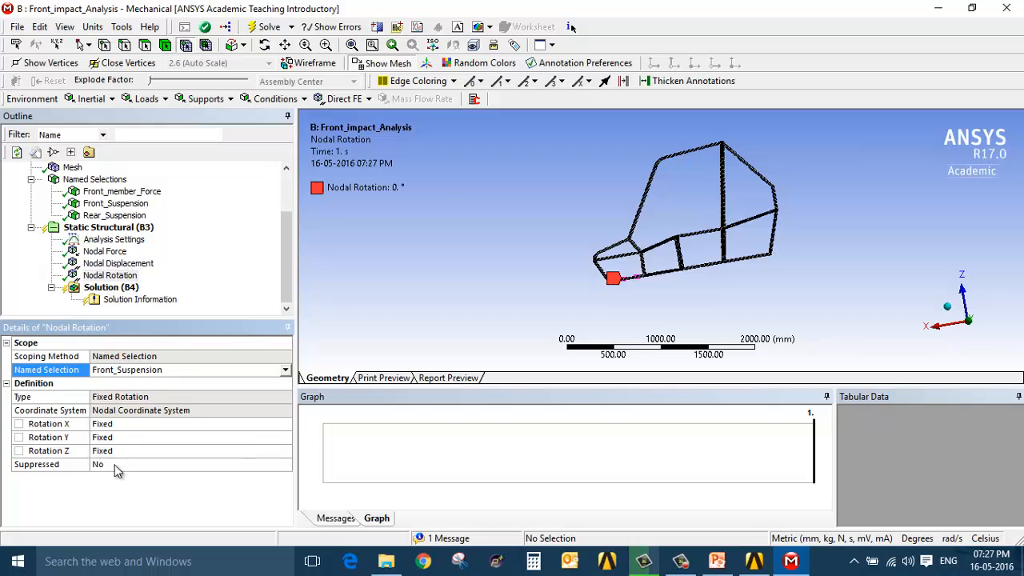
{"action": "left_click", "coordinate": [128, 265]}
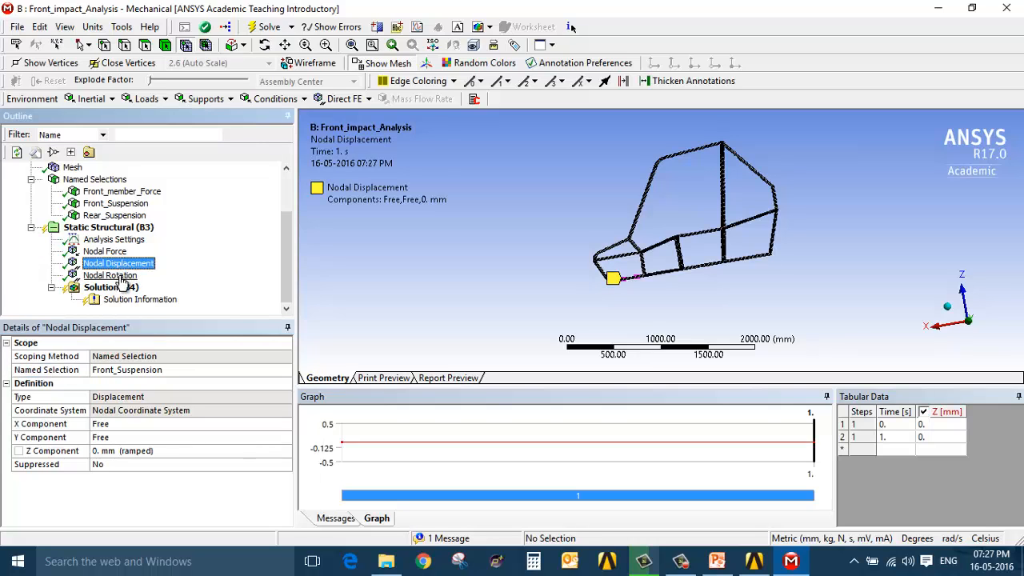
{"action": "left_click", "coordinate": [120, 276]}
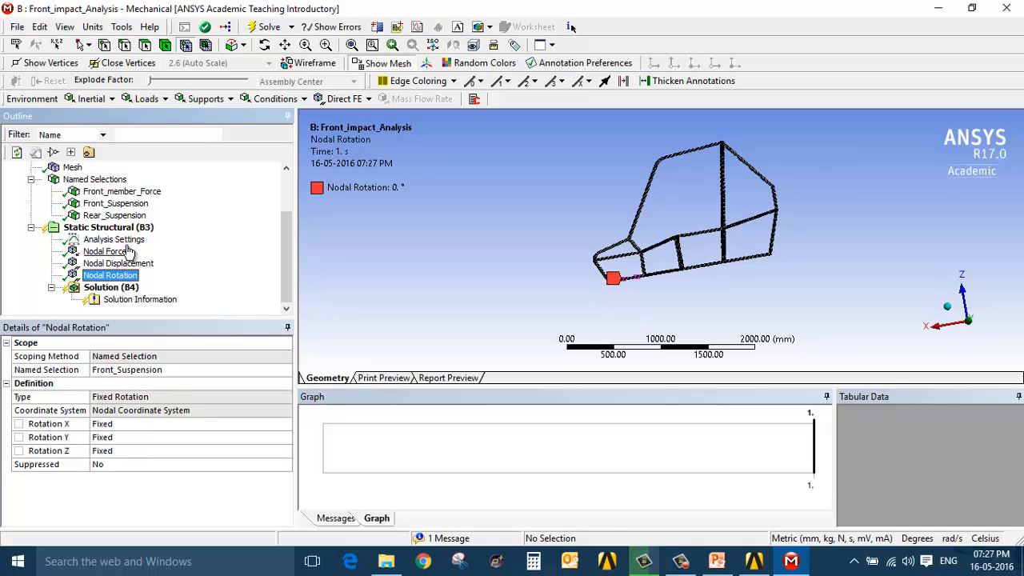
Step: Add a second Nodal Displacement to the static structural analysis and scope it to the Rear_Suspension named selection
{"action": "left_click", "coordinate": [112, 228]}
{"action": "left_click", "coordinate": [344, 98]}
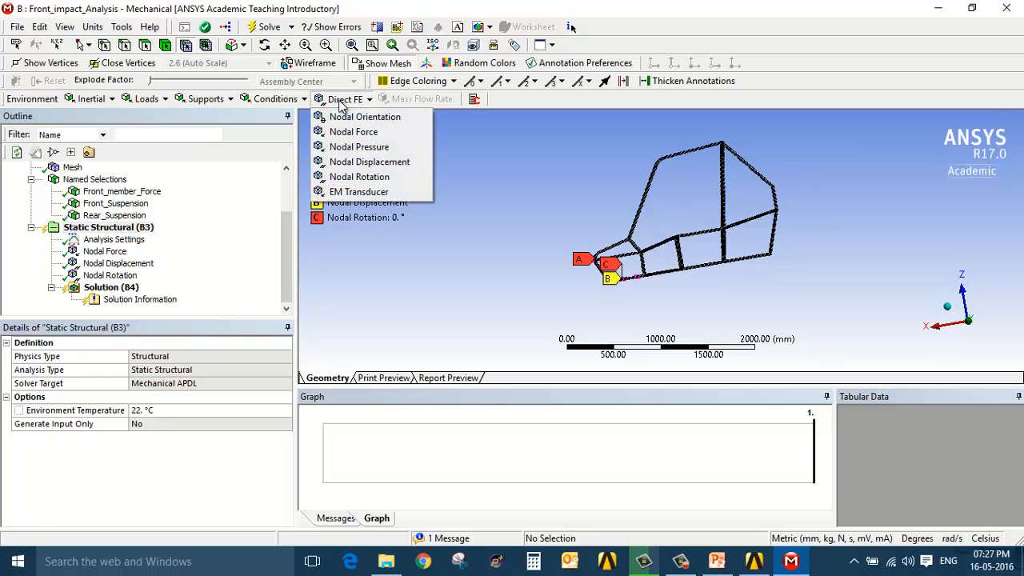
{"action": "left_click", "coordinate": [377, 164]}
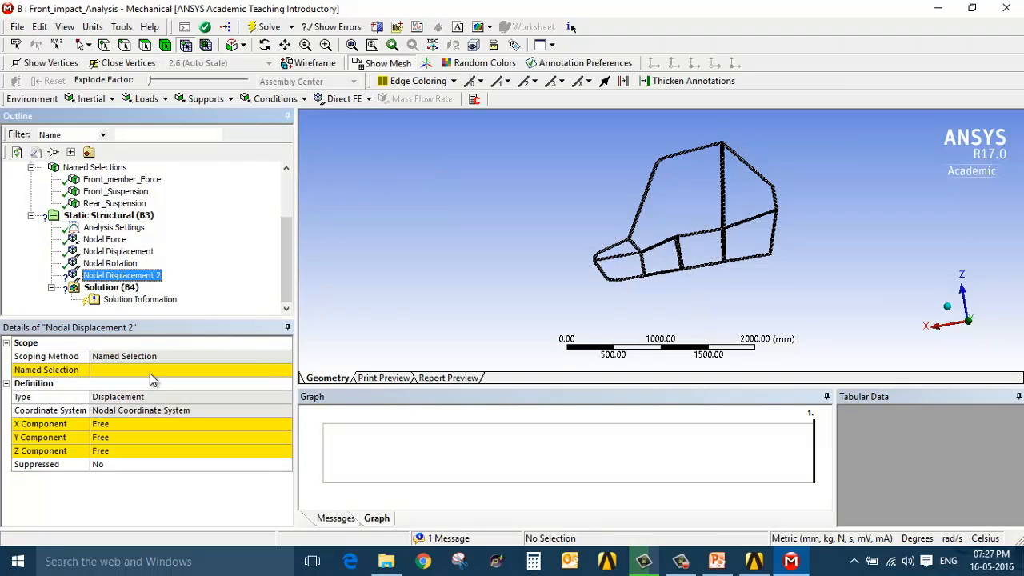
{"action": "left_click", "coordinate": [254, 370]}
{"action": "left_click", "coordinate": [285, 370]}
{"action": "left_click", "coordinate": [192, 402]}
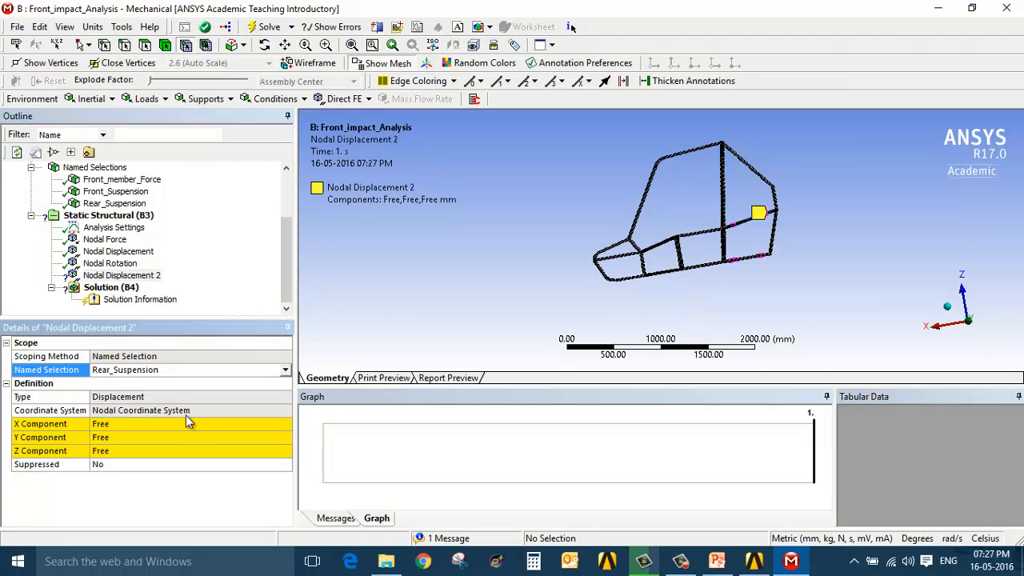
Step: Set the X, Y and Z components of the rear suspension nodal displacement to 0 mm
{"action": "left_click", "coordinate": [185, 424]}
{"action": "type", "text": "0"}
{"action": "left_click", "coordinate": [184, 433]}
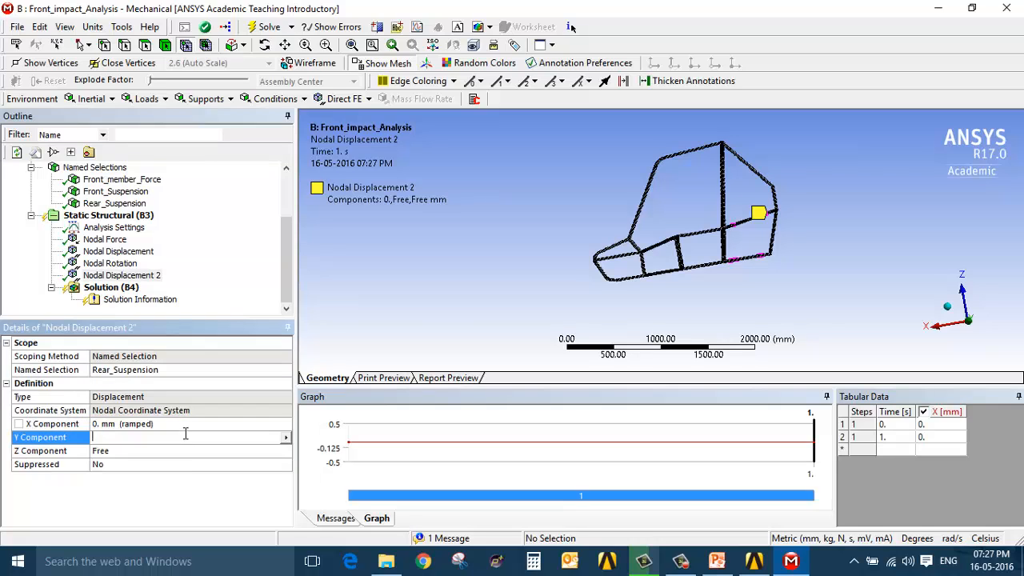
{"action": "type", "text": "0"}
{"action": "left_click", "coordinate": [186, 450]}
{"action": "type", "text": "0"}
{"action": "key", "text": "Return"}
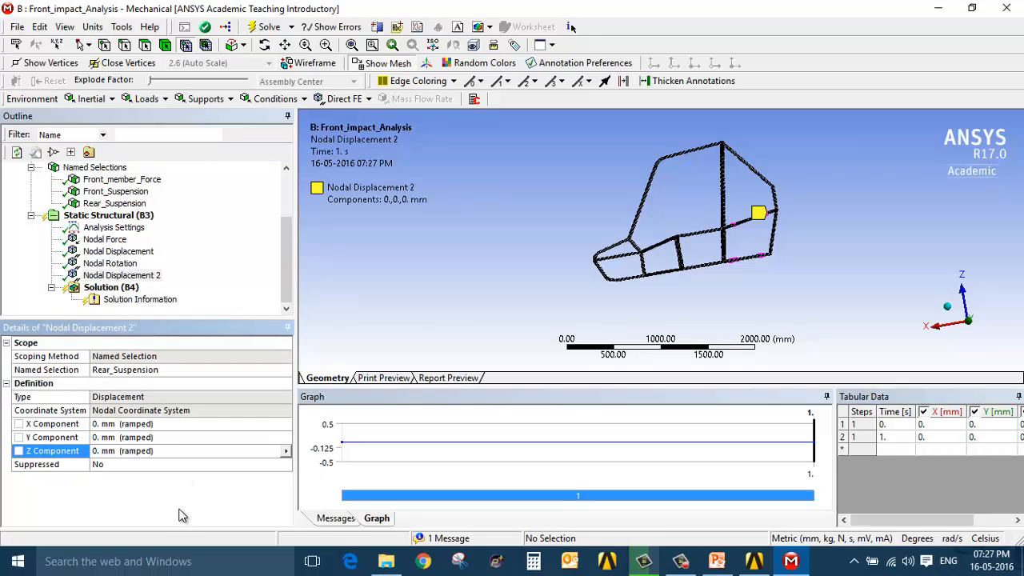
Step: Add a second Nodal Rotation scoped to the Rear_Suspension named selection, with X, Y and Z rotations fixed
{"action": "left_click", "coordinate": [124, 216]}
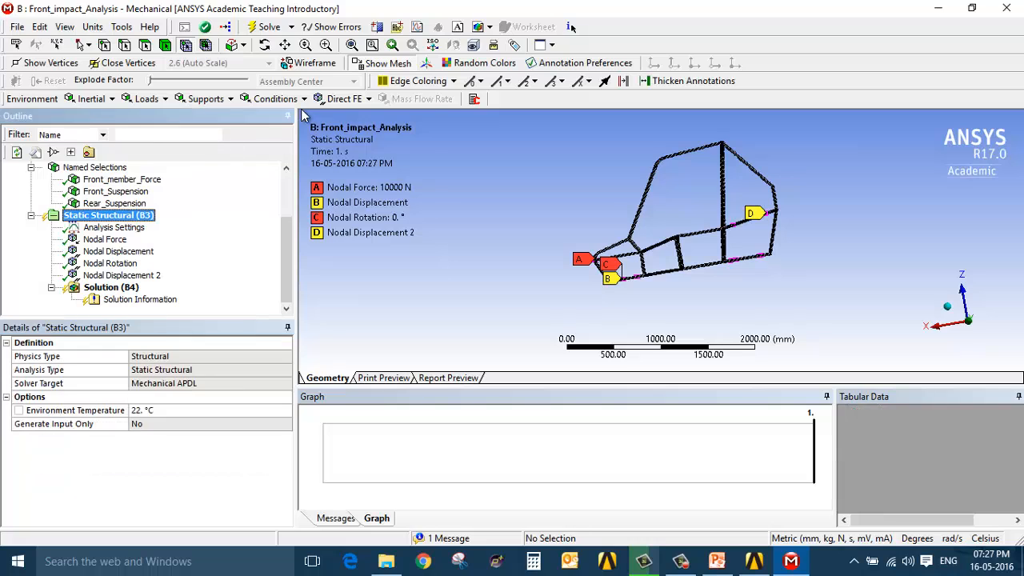
{"action": "left_click", "coordinate": [344, 98]}
{"action": "left_click", "coordinate": [353, 179]}
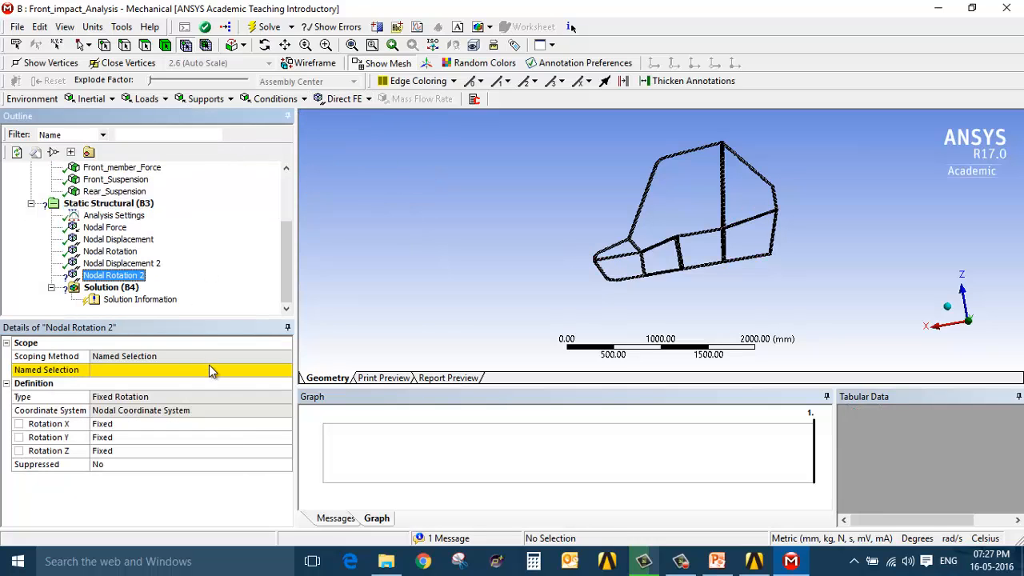
{"action": "left_click", "coordinate": [209, 370]}
{"action": "left_click", "coordinate": [285, 369]}
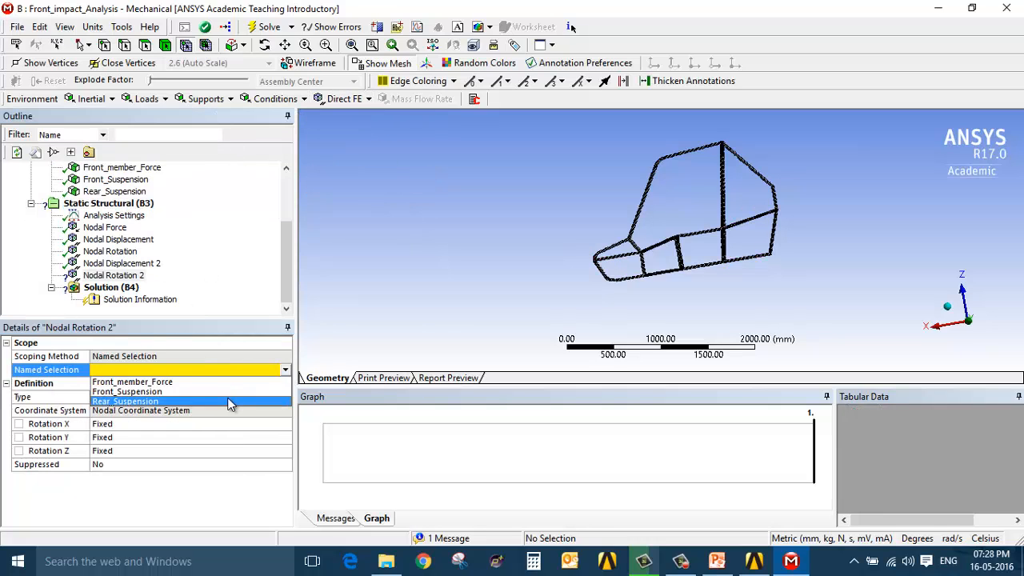
{"action": "left_click", "coordinate": [229, 402]}
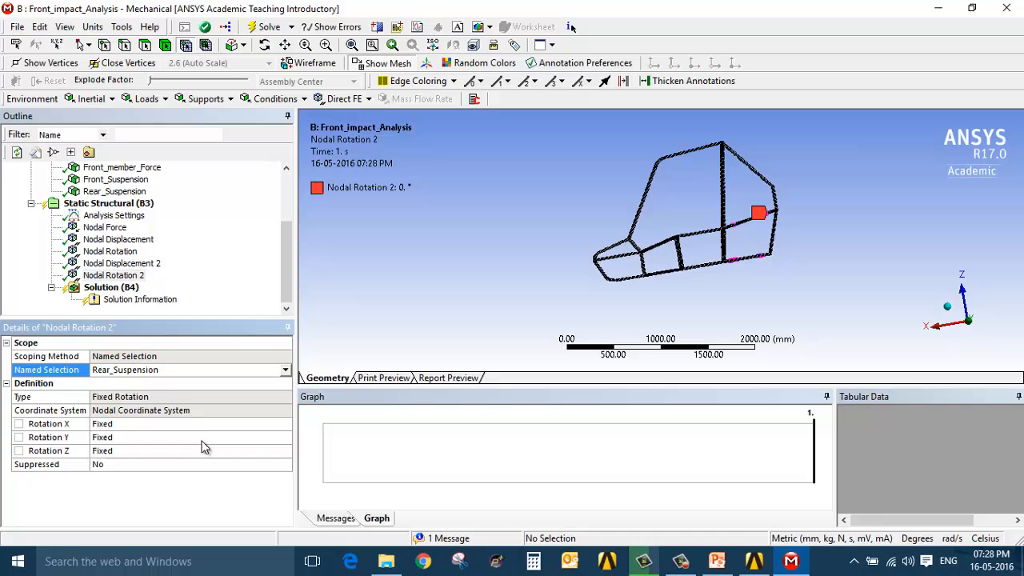
Step: Review the scope and component settings of the nodal displacements, nodal rotations and nodal force
{"action": "left_click", "coordinate": [138, 267]}
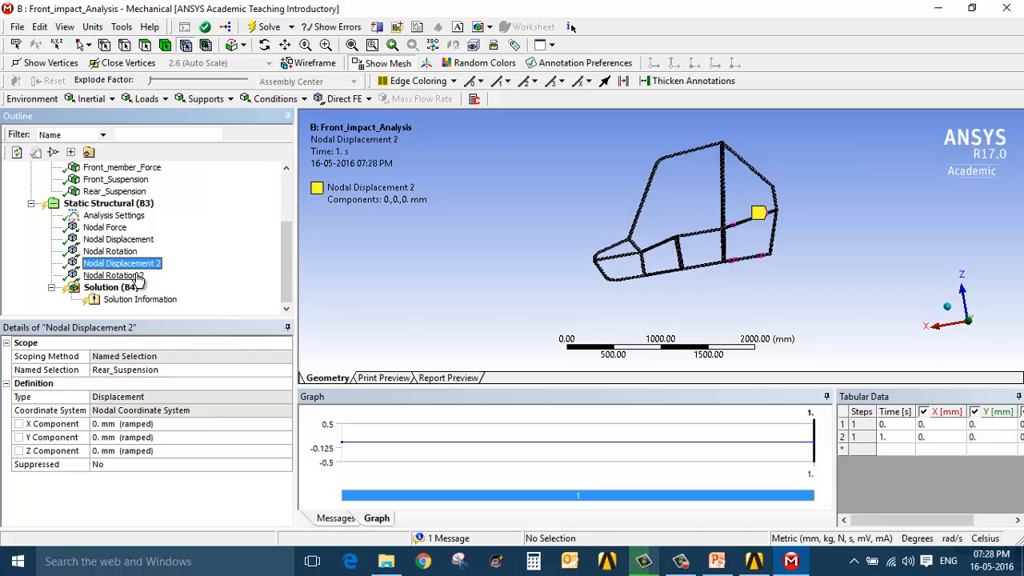
{"action": "left_click", "coordinate": [137, 277]}
{"action": "left_click", "coordinate": [126, 252]}
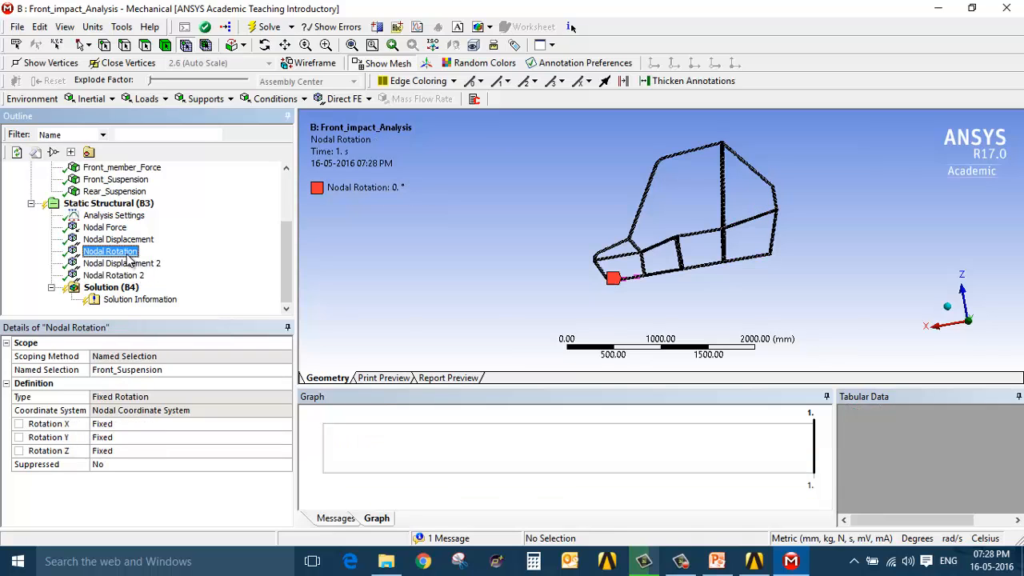
{"action": "left_click", "coordinate": [138, 240]}
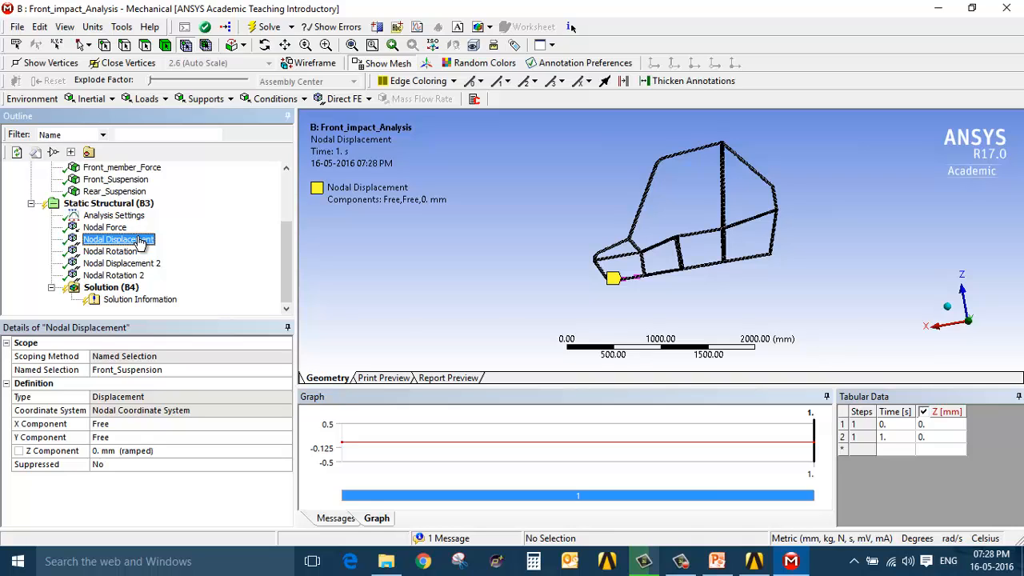
{"action": "left_click", "coordinate": [120, 228]}
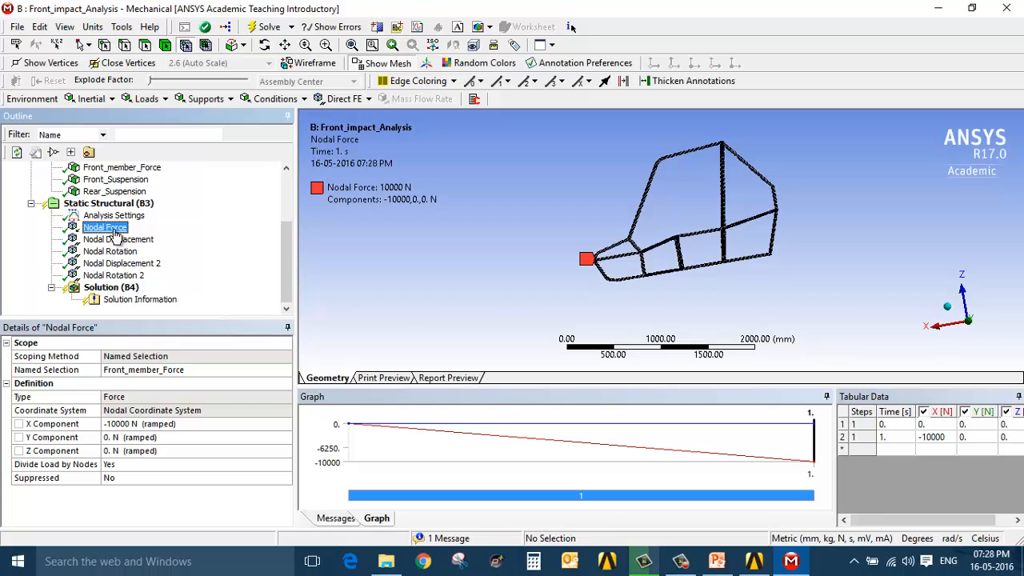
Step: Insert a Total Deformation result under the static structural solution
{"action": "left_click", "coordinate": [125, 289]}
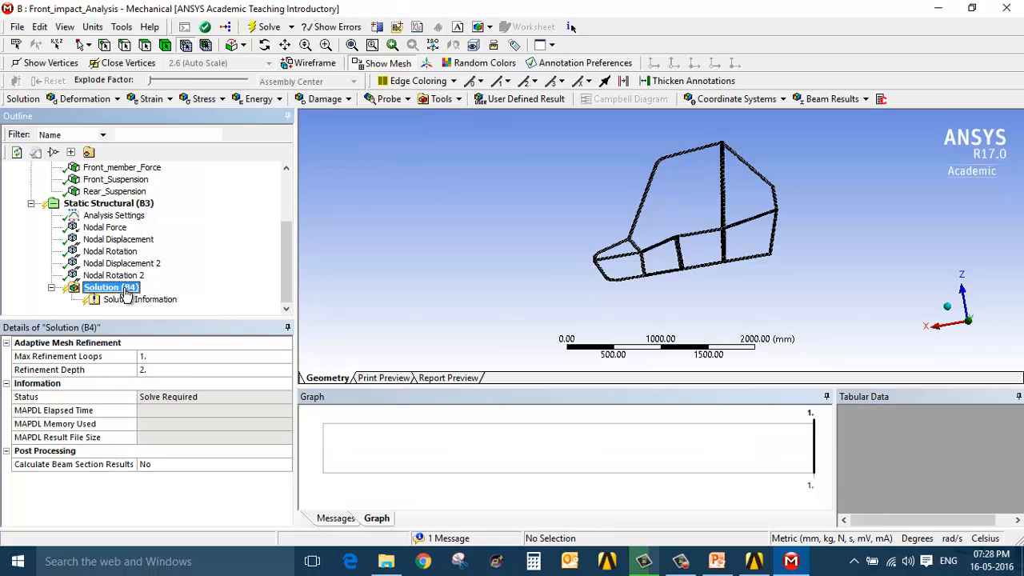
{"action": "right_click", "coordinate": [125, 293]}
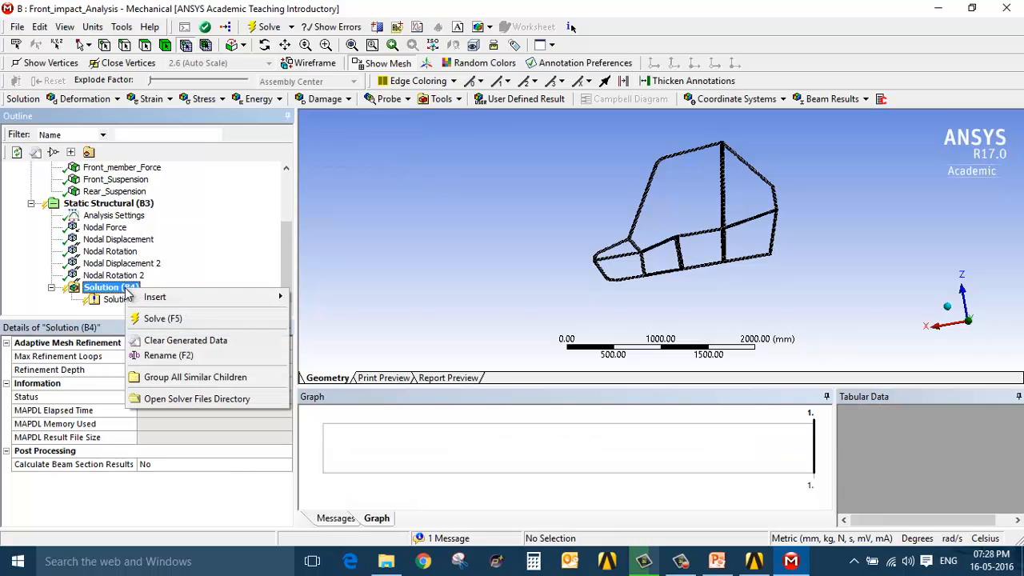
{"action": "right_click", "coordinate": [111, 289]}
{"action": "mouse_move", "coordinate": [180, 301]}
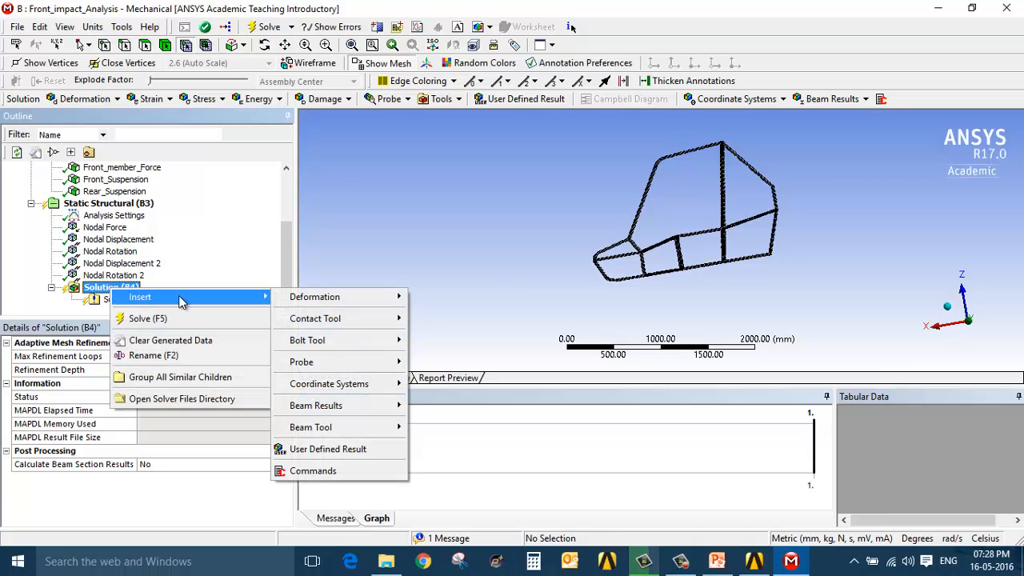
{"action": "mouse_move", "coordinate": [336, 300]}
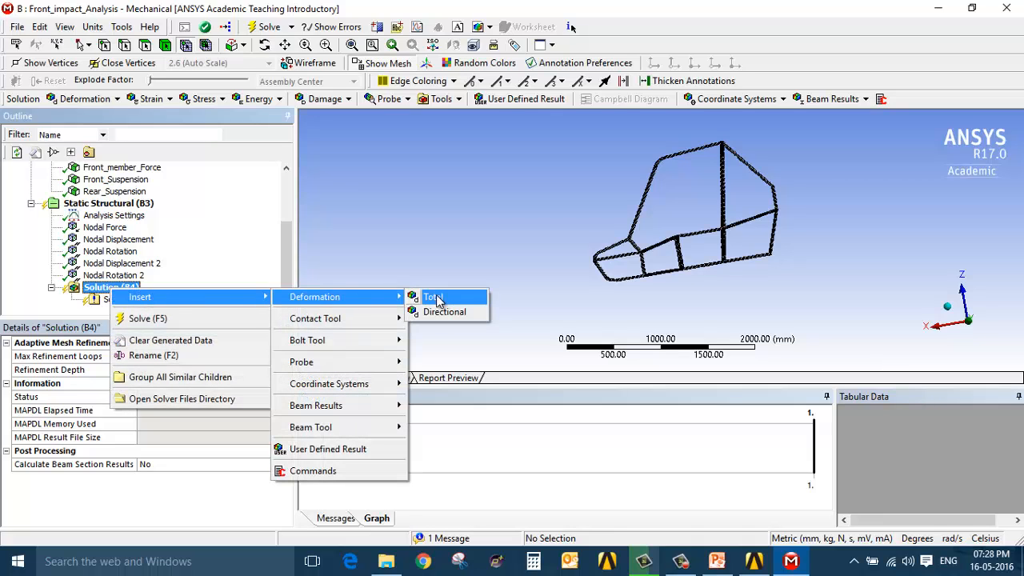
{"action": "left_click", "coordinate": [436, 298]}
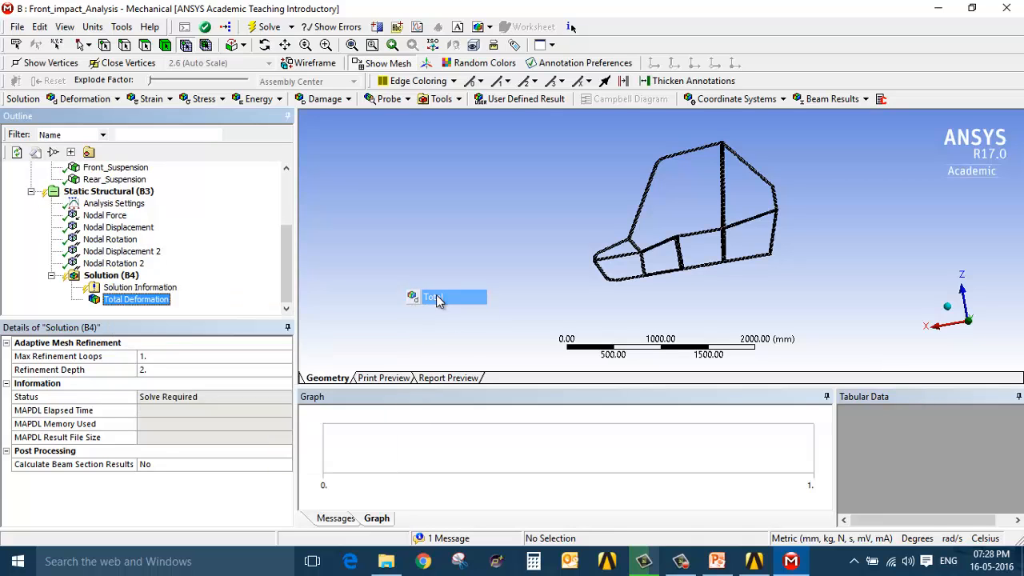
Step: Insert a Beam Tool under the solution to evaluate beam stresses on all line bodies
{"action": "right_click", "coordinate": [121, 280]}
{"action": "mouse_move", "coordinate": [192, 287]}
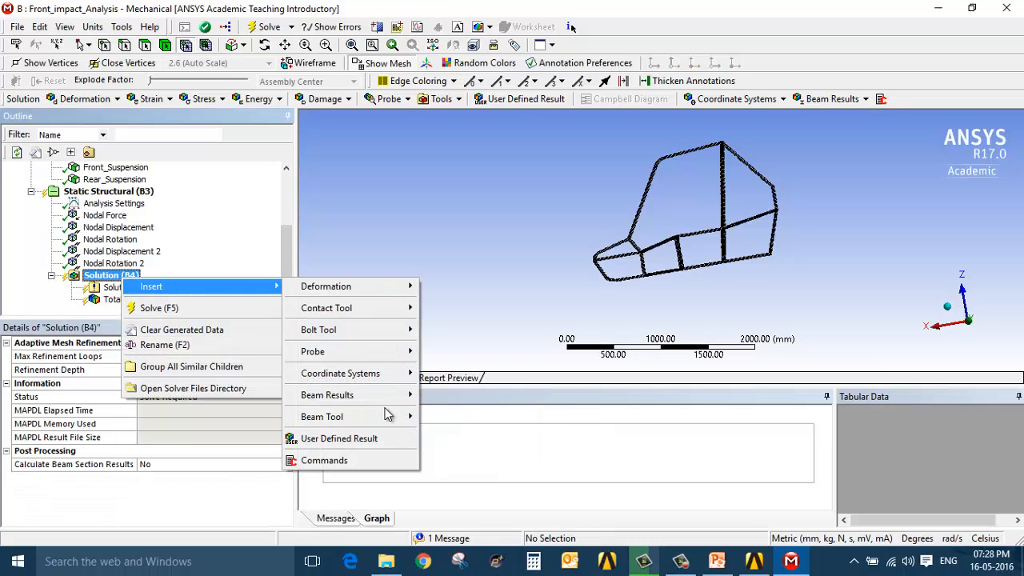
{"action": "mouse_move", "coordinate": [393, 419]}
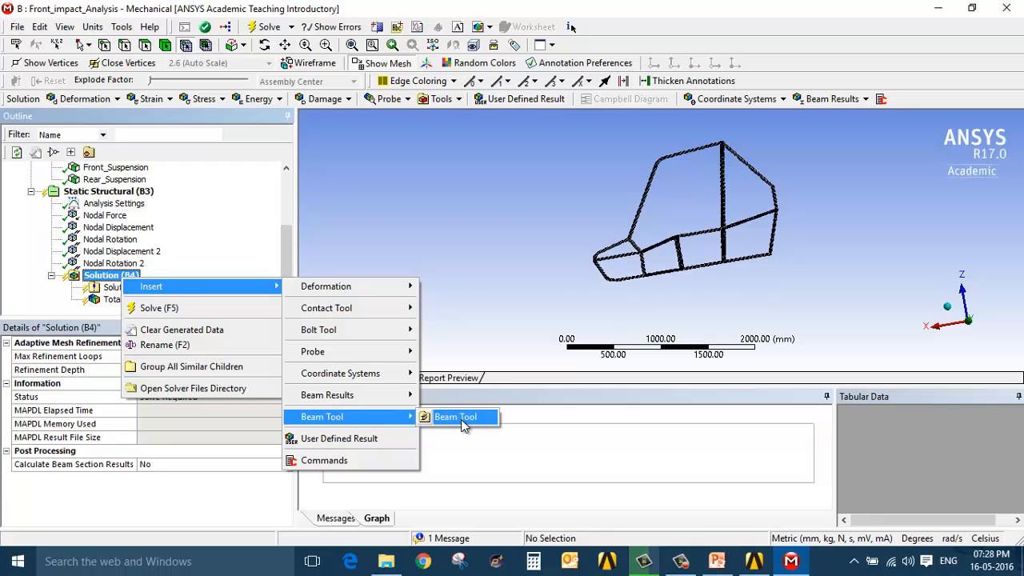
{"action": "left_click", "coordinate": [461, 419]}
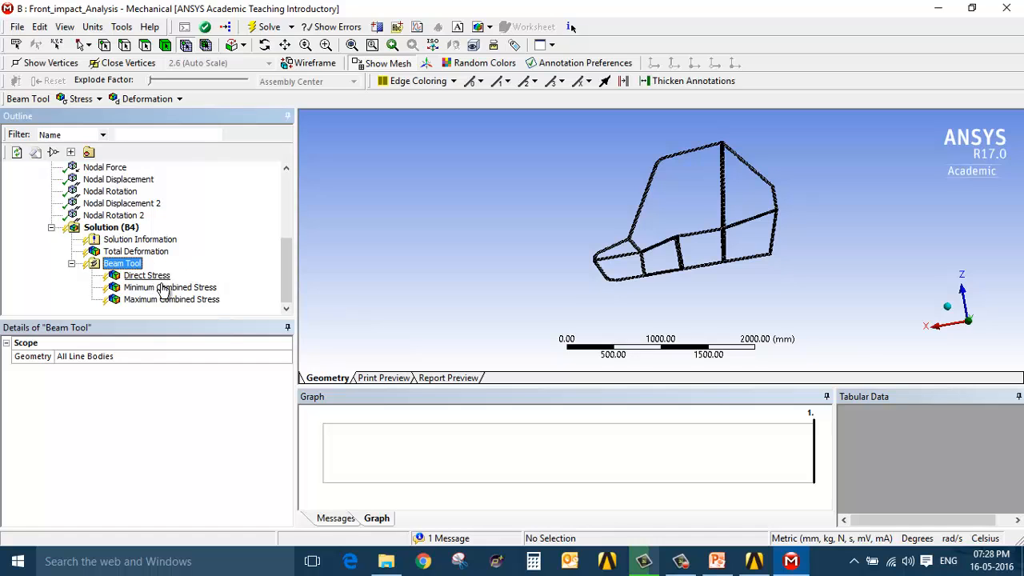
Step: Solve the front impact static structural analysis
{"action": "left_click", "coordinate": [134, 228]}
{"action": "right_click", "coordinate": [135, 232]}
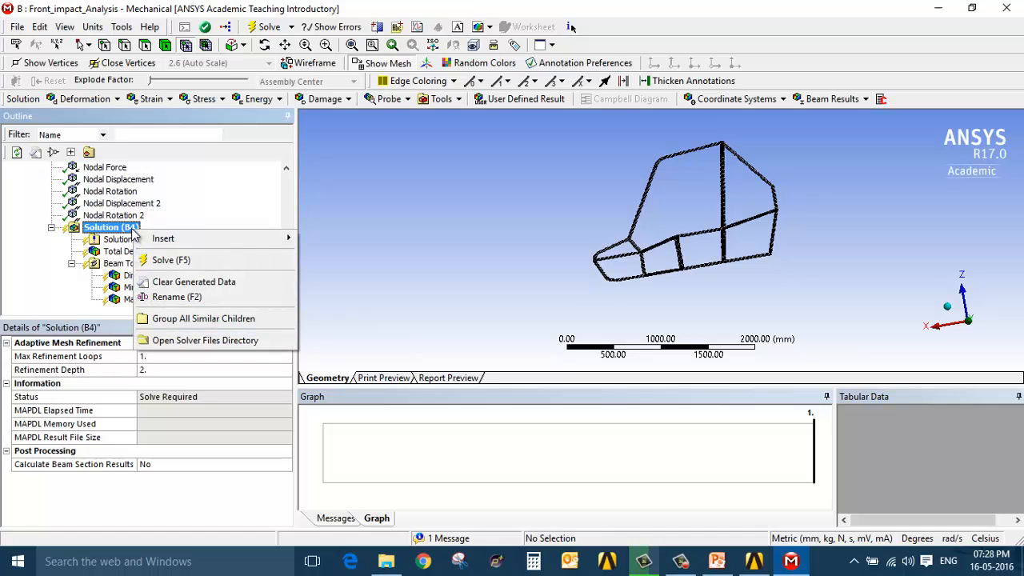
{"action": "left_click", "coordinate": [170, 215]}
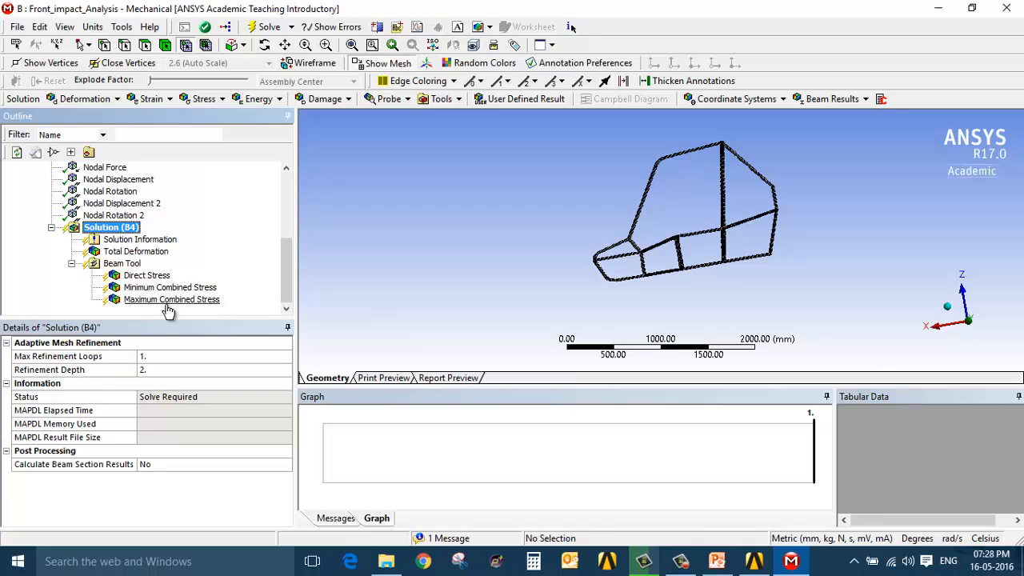
{"action": "right_click", "coordinate": [106, 232]}
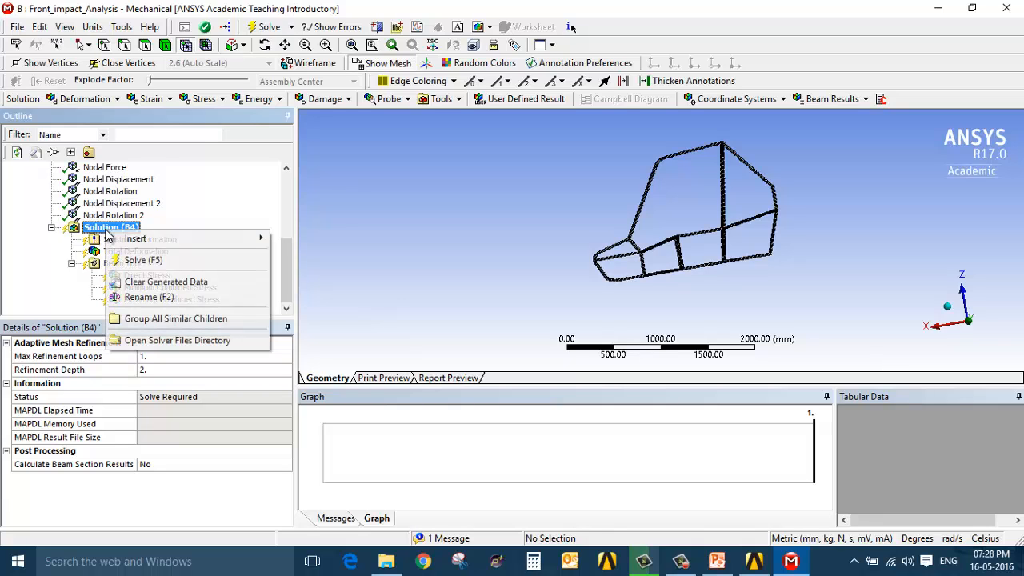
{"action": "left_click", "coordinate": [201, 264]}
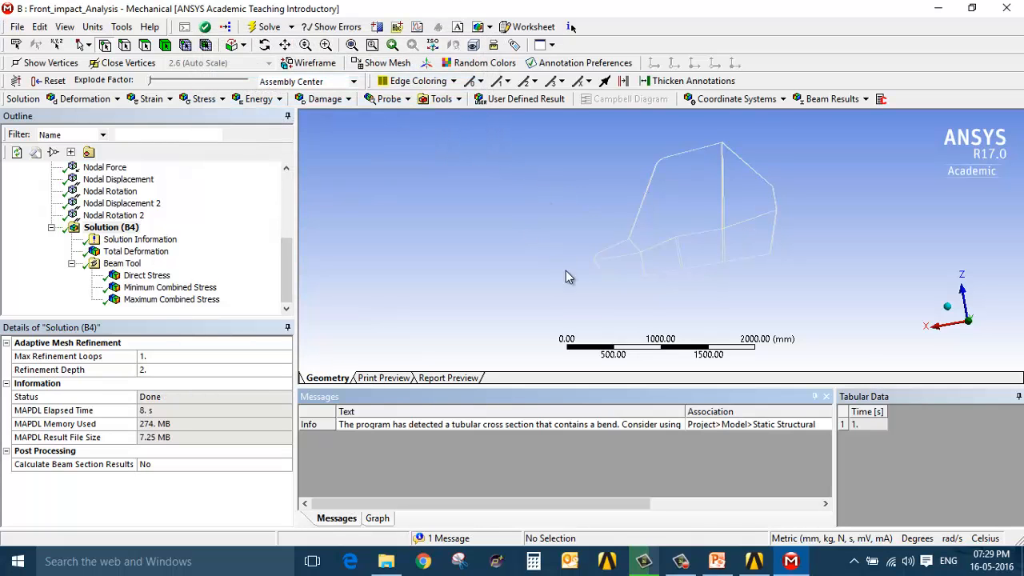
Step: Display the Total Deformation result and examine the deformed frame in a side view
{"action": "left_click", "coordinate": [136, 252]}
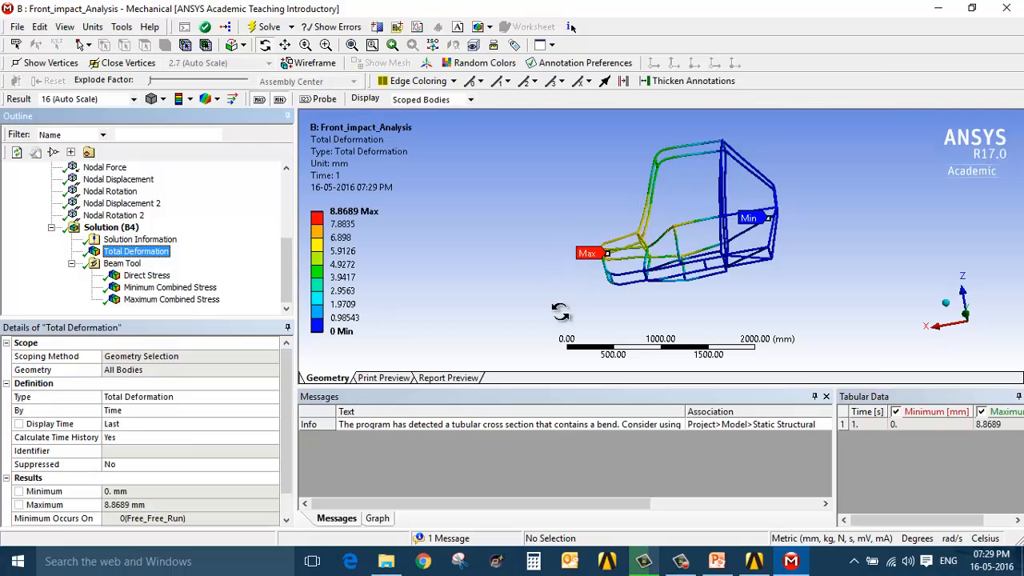
{"action": "middle_click_drag", "start_coordinate": [448, 288], "coordinate": [855, 256]}
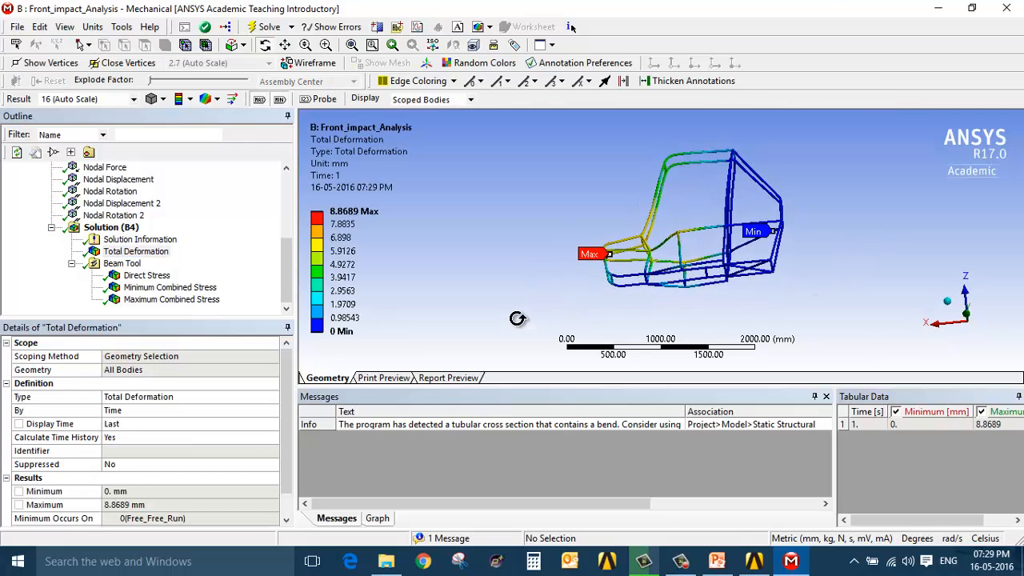
{"action": "middle_click_drag", "start_coordinate": [519, 319], "coordinate": [511, 293]}
{"action": "scroll", "coordinate": [680, 242], "scroll_direction": "down", "scroll_amount": 4}
{"action": "scroll", "coordinate": [680, 241], "scroll_direction": "up", "scroll_amount": 6}
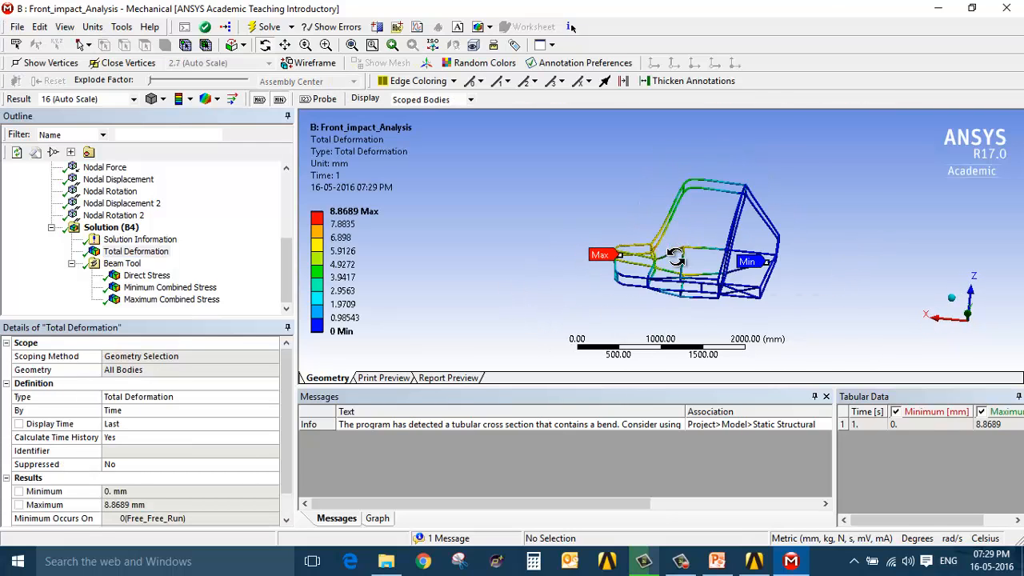
{"action": "middle_click_drag", "start_coordinate": [825, 289], "coordinate": [846, 255]}
{"action": "left_click_drag", "start_coordinate": [791, 320], "coordinate": [674, 276]}
{"action": "left_click_drag", "start_coordinate": [759, 230], "coordinate": [758, 218]}
{"action": "left_click_drag", "start_coordinate": [657, 274], "coordinate": [646, 165]}
{"action": "left_click_drag", "start_coordinate": [398, 340], "coordinate": [435, 347]}
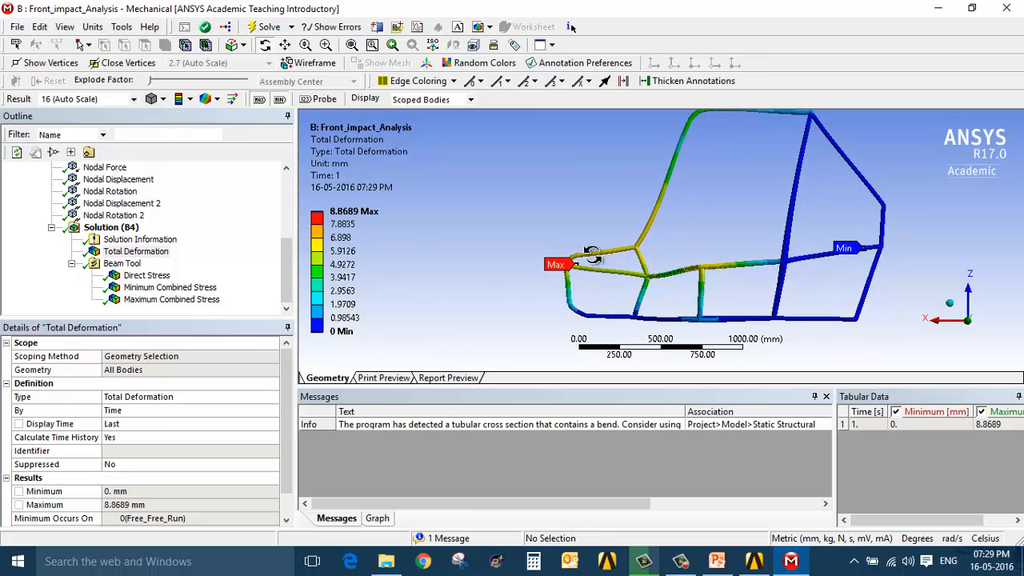
{"action": "scroll", "coordinate": [617, 247], "scroll_direction": "up", "scroll_amount": 1}
{"action": "middle_click_drag", "start_coordinate": [619, 247], "coordinate": [585, 252], "text": "ctrl"}
{"action": "scroll", "coordinate": [585, 253], "scroll_direction": "down", "scroll_amount": 2}
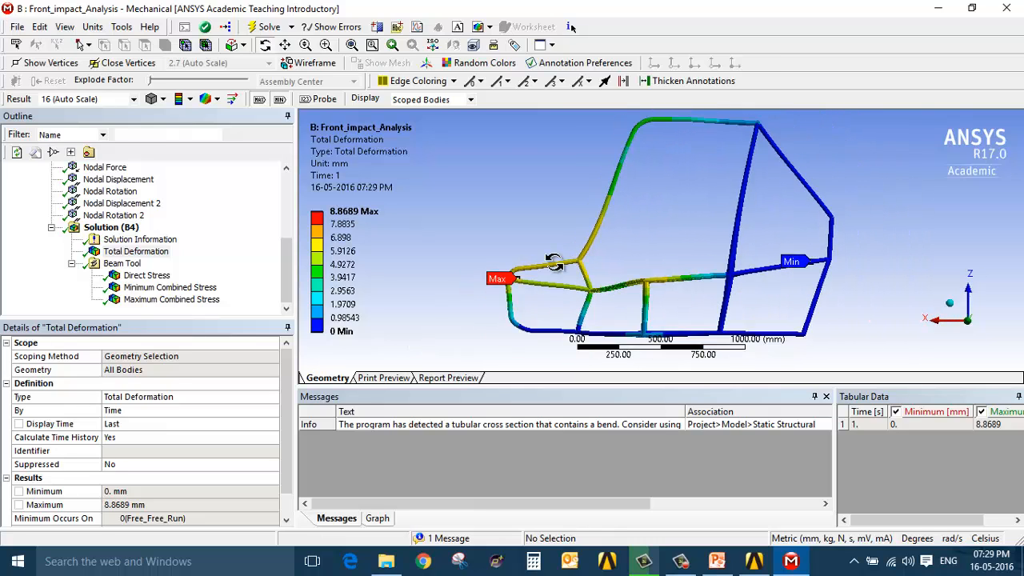
Step: Animate the total deformation with the undeformed wireframe overlaid on the frame
{"action": "left_click", "coordinate": [378, 519]}
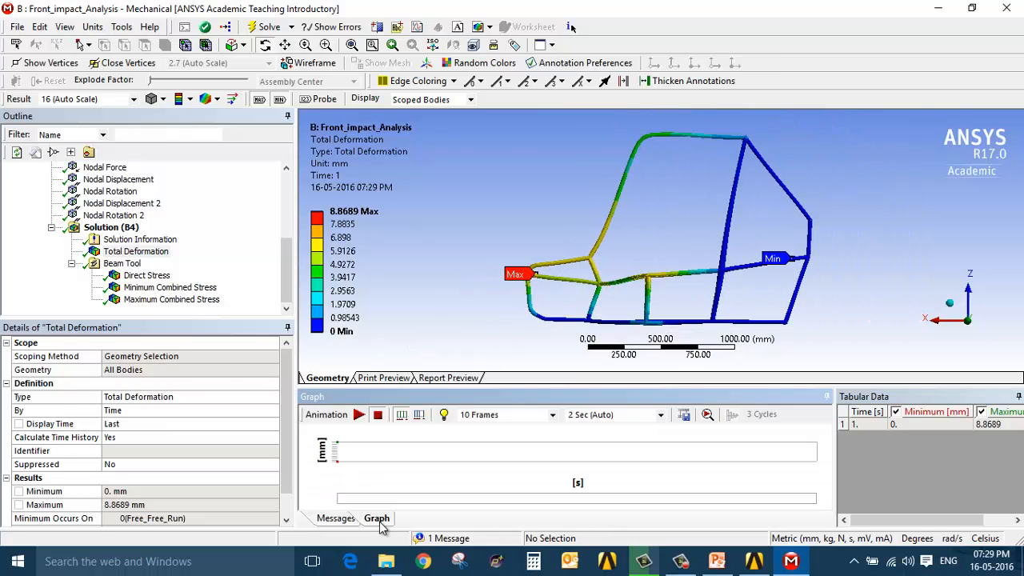
{"action": "left_click", "coordinate": [360, 415]}
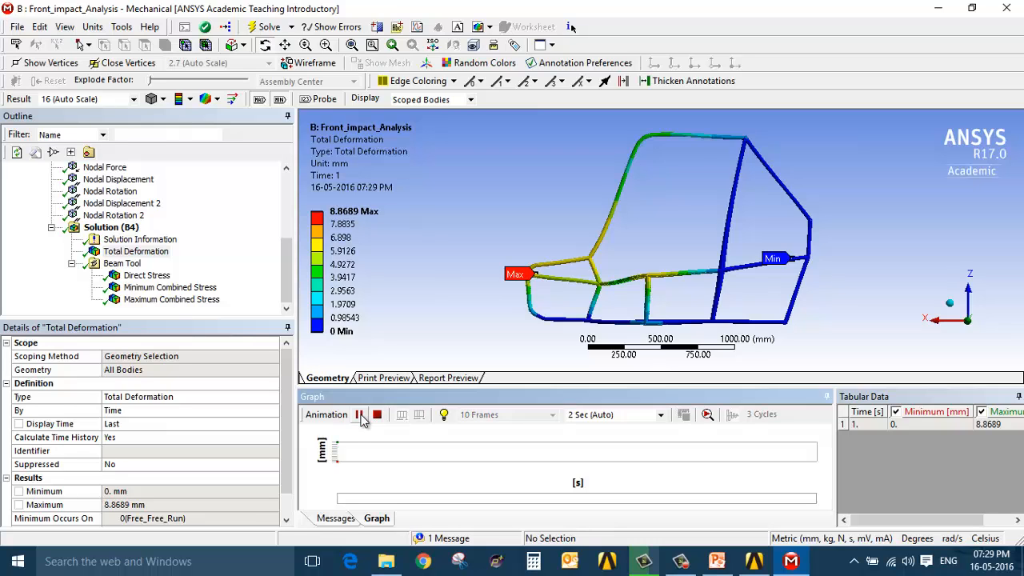
{"action": "left_click", "coordinate": [211, 100]}
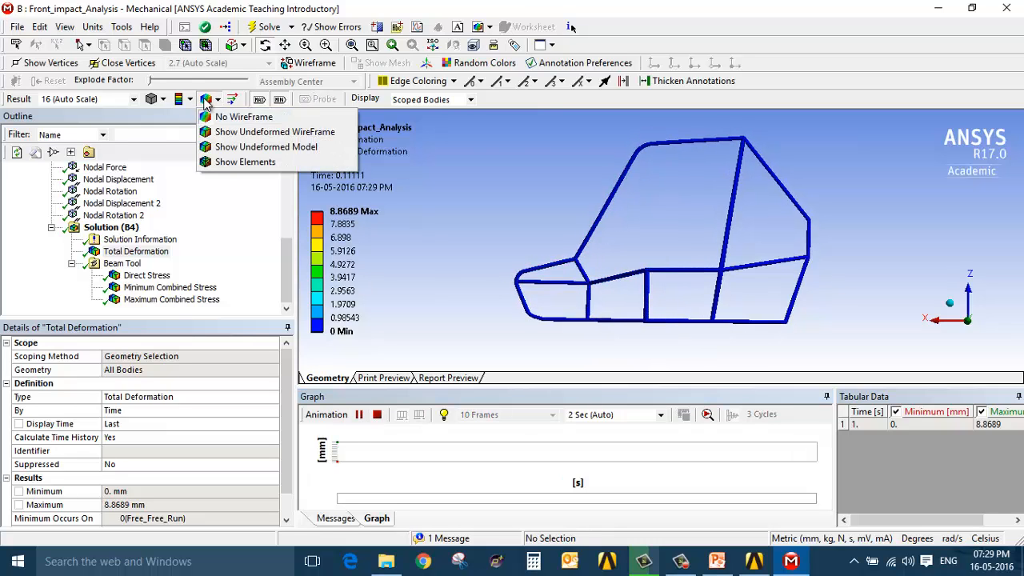
{"action": "left_click", "coordinate": [241, 132]}
{"action": "left_click", "coordinate": [359, 414]}
{"action": "left_click", "coordinate": [358, 415]}
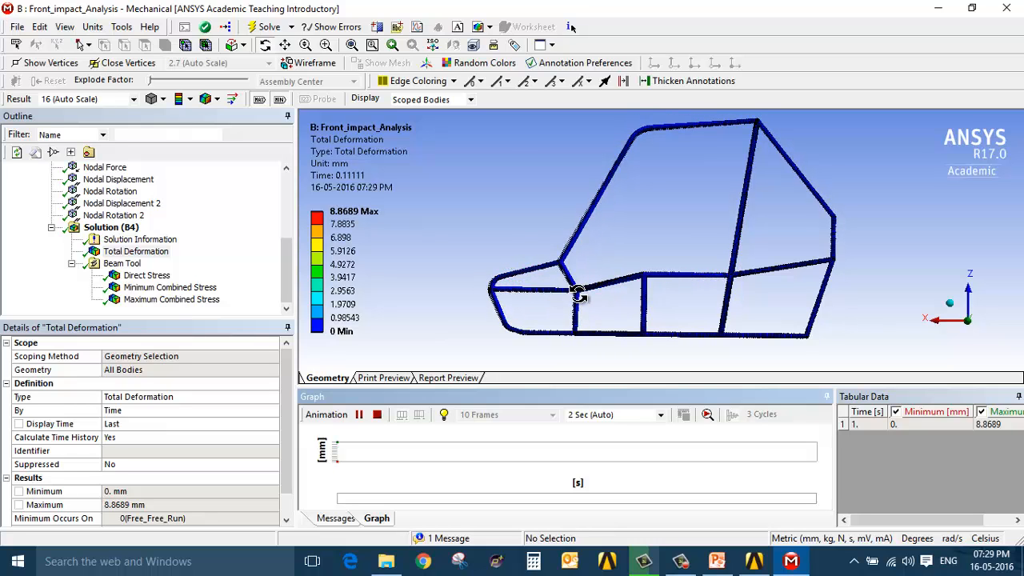
{"action": "left_click_drag", "start_coordinate": [579, 294], "coordinate": [642, 302]}
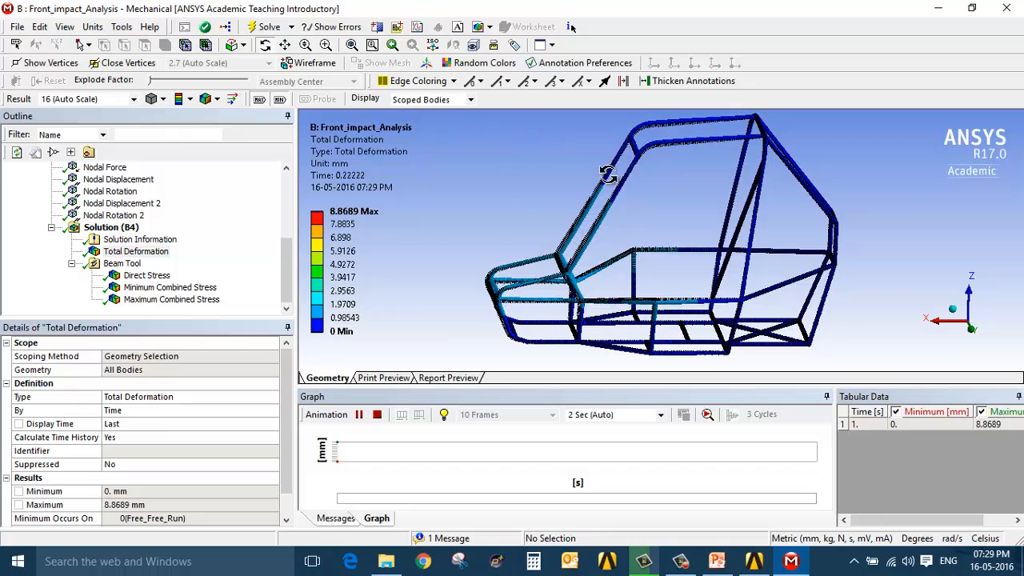
Step: Return to the Workbench project, add a new Static Structural system and link its Model to the Free_Free_Run Model
{"action": "left_click", "coordinate": [1010, 8]}
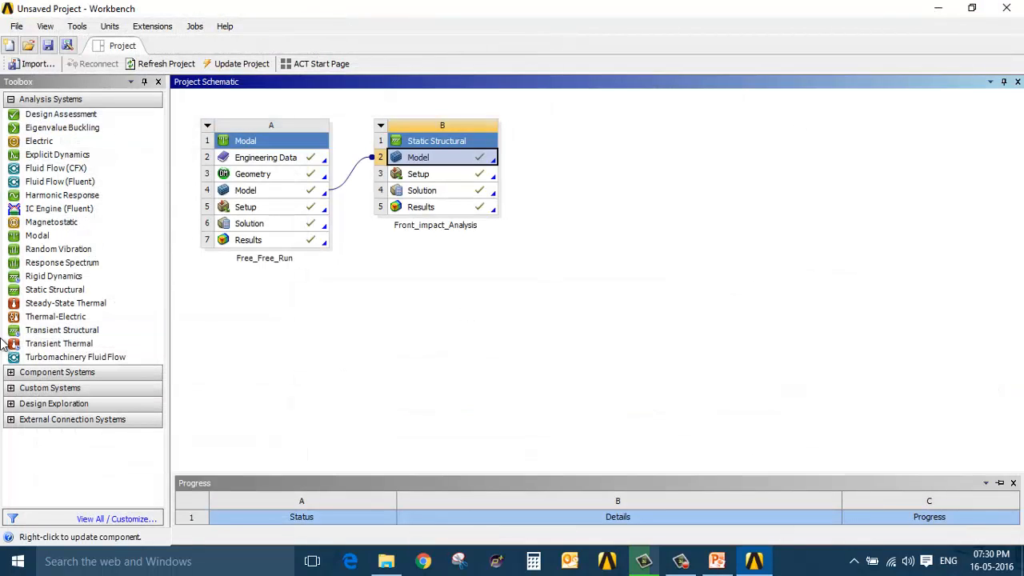
{"action": "left_click_drag", "start_coordinate": [60, 292], "coordinate": [592, 195]}
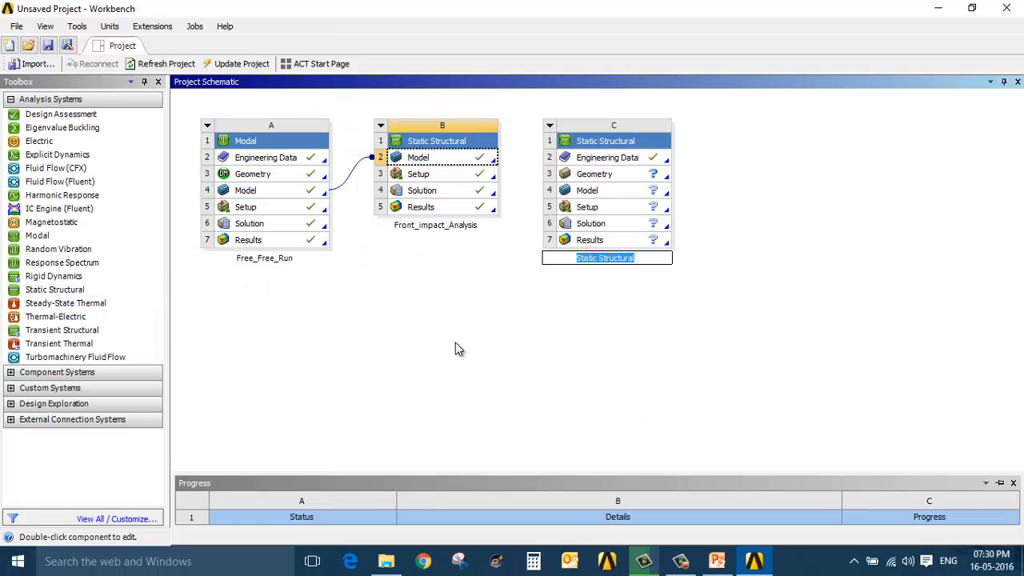
{"action": "left_click_drag", "start_coordinate": [269, 192], "coordinate": [588, 198]}
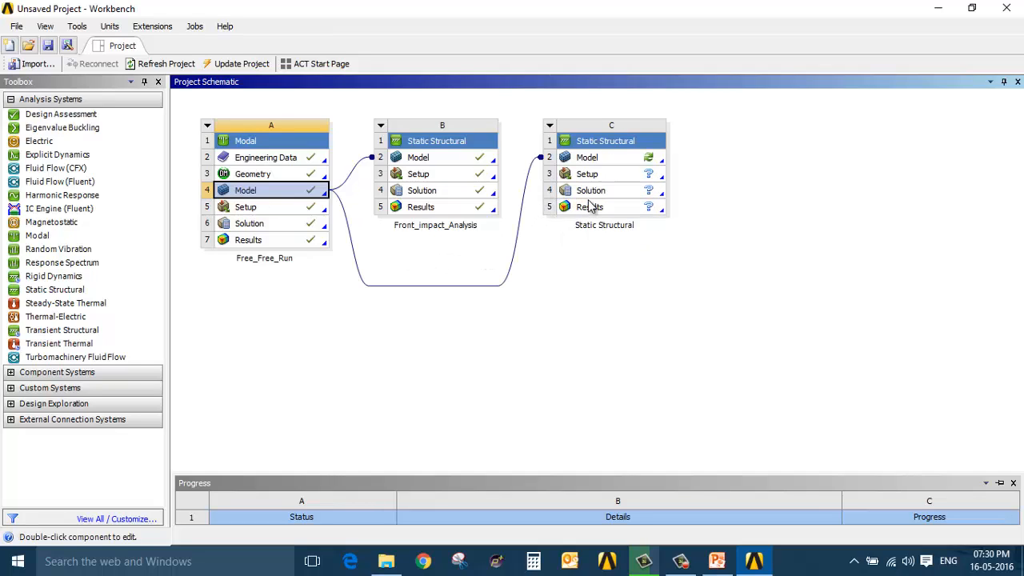
Step: Update the Model of the new Static Structural system and open it in Mechanical
{"action": "left_click", "coordinate": [611, 158]}
{"action": "right_click", "coordinate": [611, 158]}
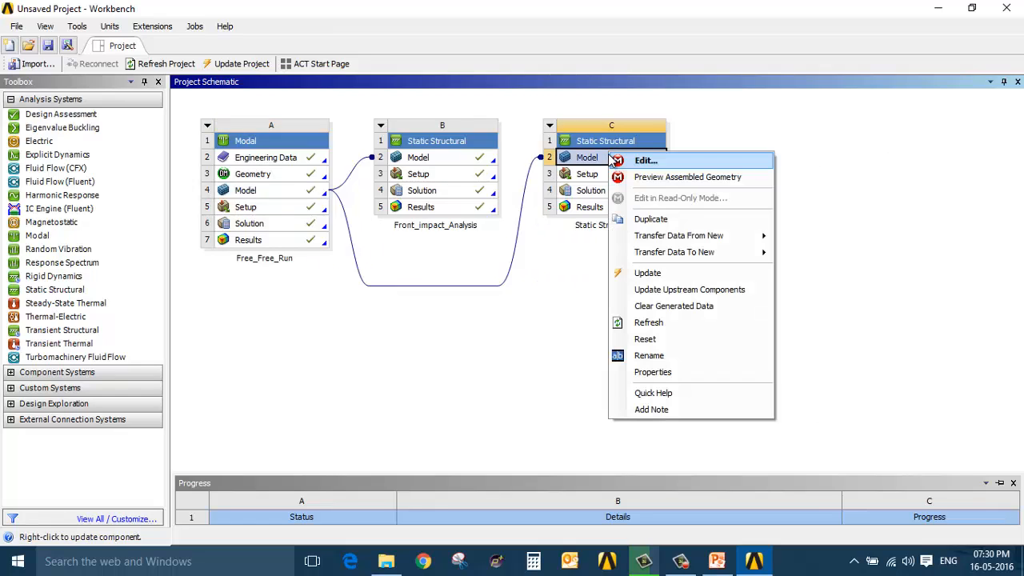
{"action": "left_click", "coordinate": [646, 270]}
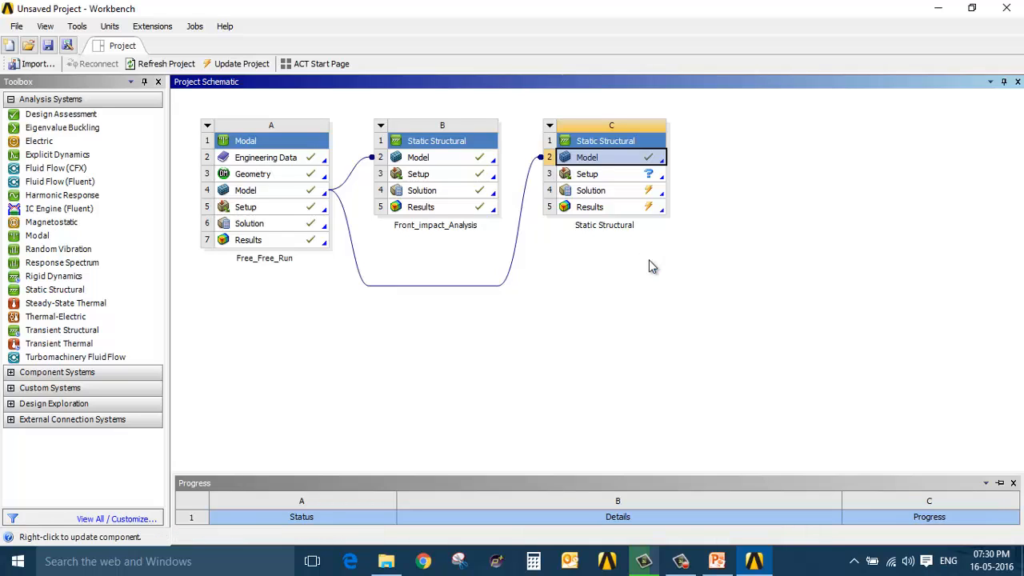
{"action": "double_click", "coordinate": [613, 164]}
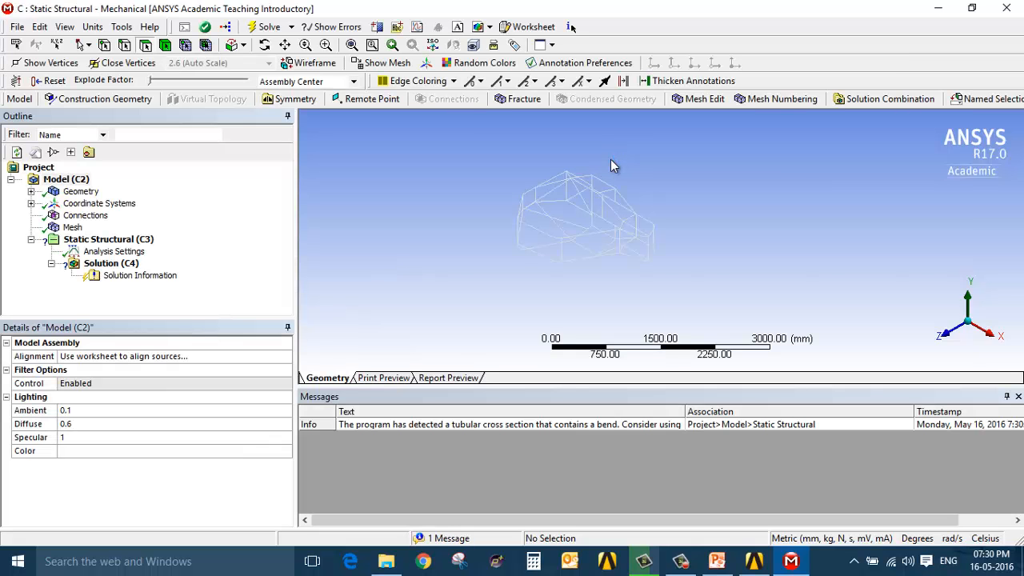
Step: Display the mesh of the tubular frame in the new static structural model
{"action": "middle_click_drag", "start_coordinate": [617, 165], "coordinate": [794, 273]}
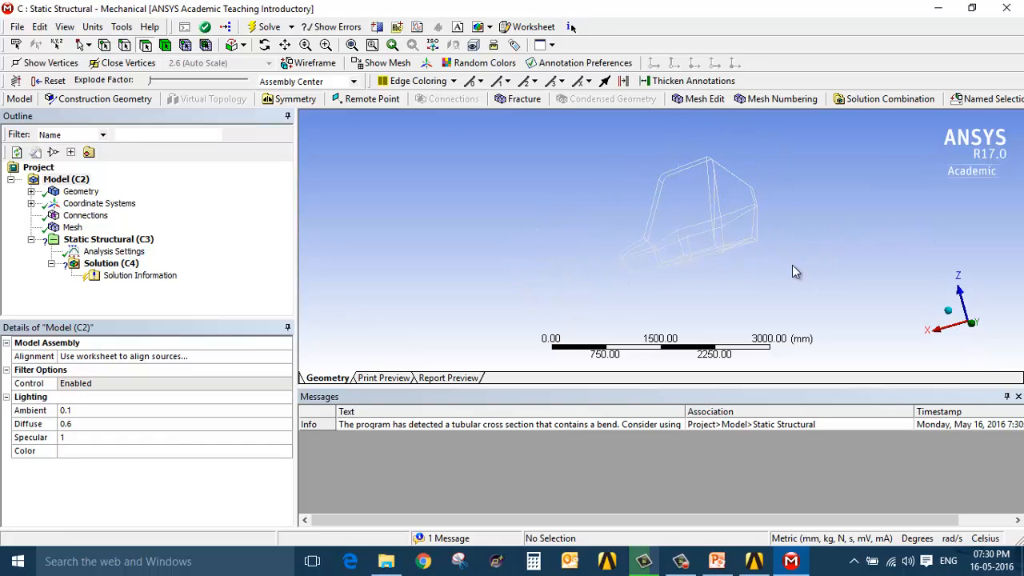
{"action": "scroll", "coordinate": [752, 234], "scroll_direction": "up", "scroll_amount": 3}
{"action": "middle_click_drag", "start_coordinate": [752, 233], "coordinate": [698, 248], "text": "ctrl"}
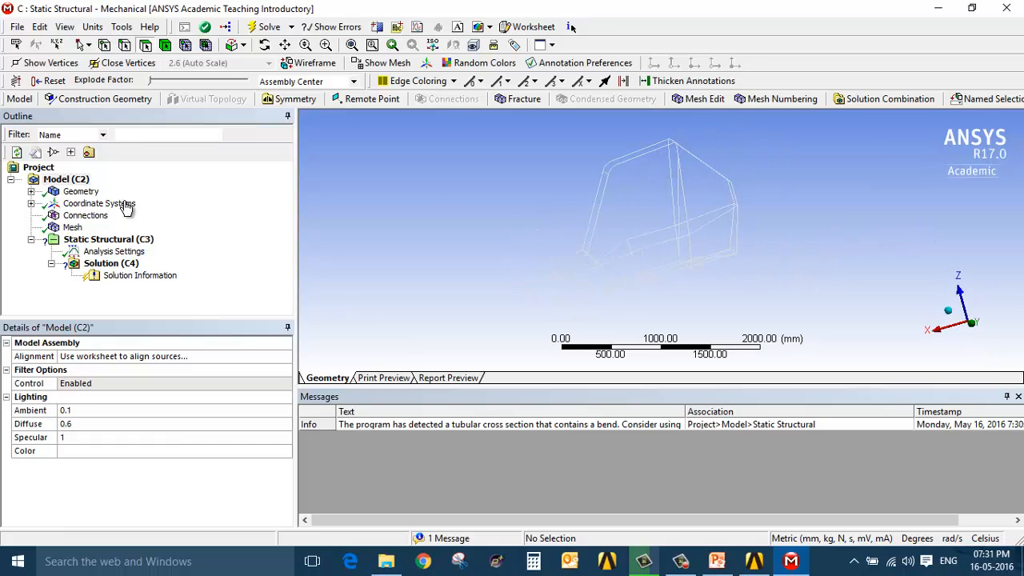
{"action": "left_click", "coordinate": [72, 228]}
{"action": "scroll", "coordinate": [567, 257], "scroll_direction": "up", "scroll_amount": 3}
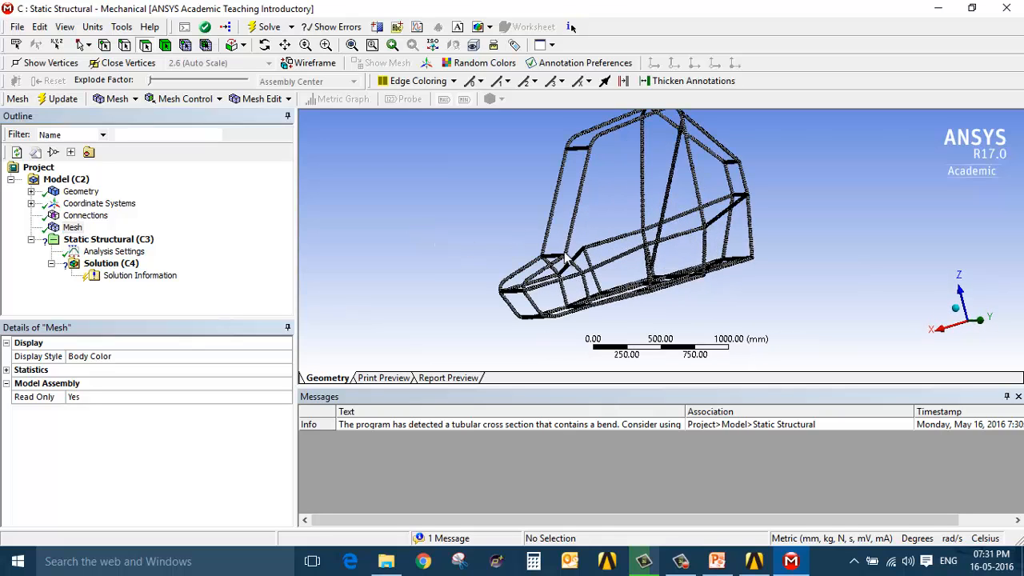
{"action": "middle_click_drag", "start_coordinate": [537, 331], "coordinate": [509, 334]}
{"action": "middle_click_drag", "start_coordinate": [723, 197], "coordinate": [722, 227], "text": "ctrl"}
{"action": "scroll", "coordinate": [696, 245], "scroll_direction": "down", "scroll_amount": 2}
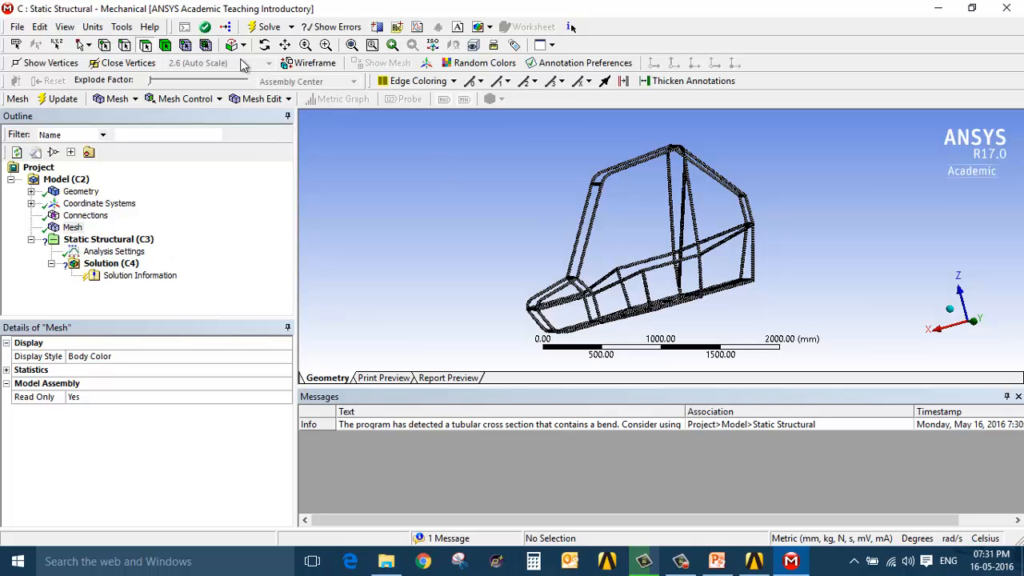
Step: Select all mesh nodes along the mid-height side member on one side of the frame, including its end node
{"action": "middle_click_drag", "start_coordinate": [618, 299], "coordinate": [805, 237]}
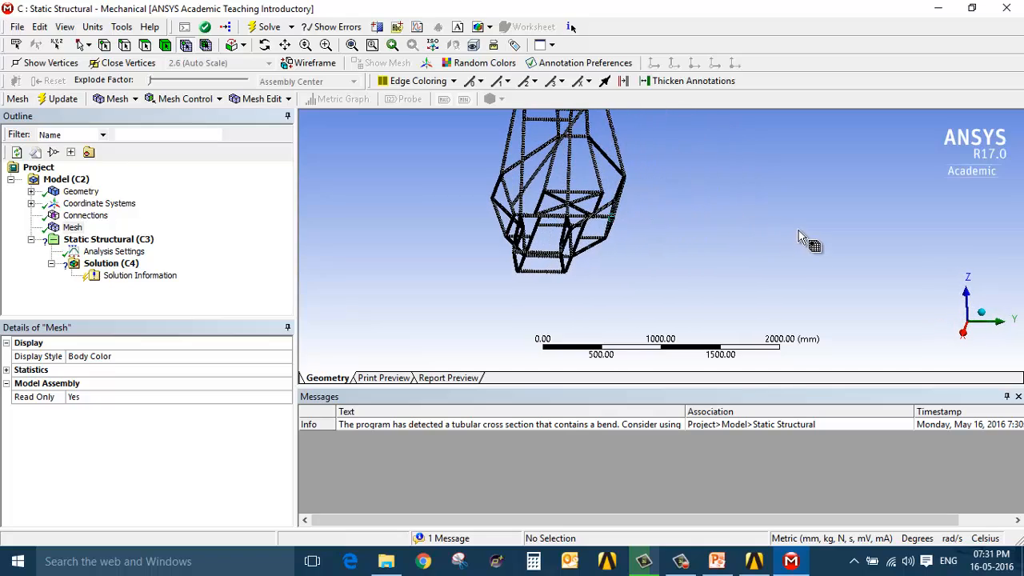
{"action": "scroll", "coordinate": [649, 208], "scroll_direction": "up", "scroll_amount": 2}
{"action": "middle_click_drag", "start_coordinate": [648, 208], "coordinate": [719, 288]}
{"action": "scroll", "coordinate": [752, 265], "scroll_direction": "up", "scroll_amount": 4}
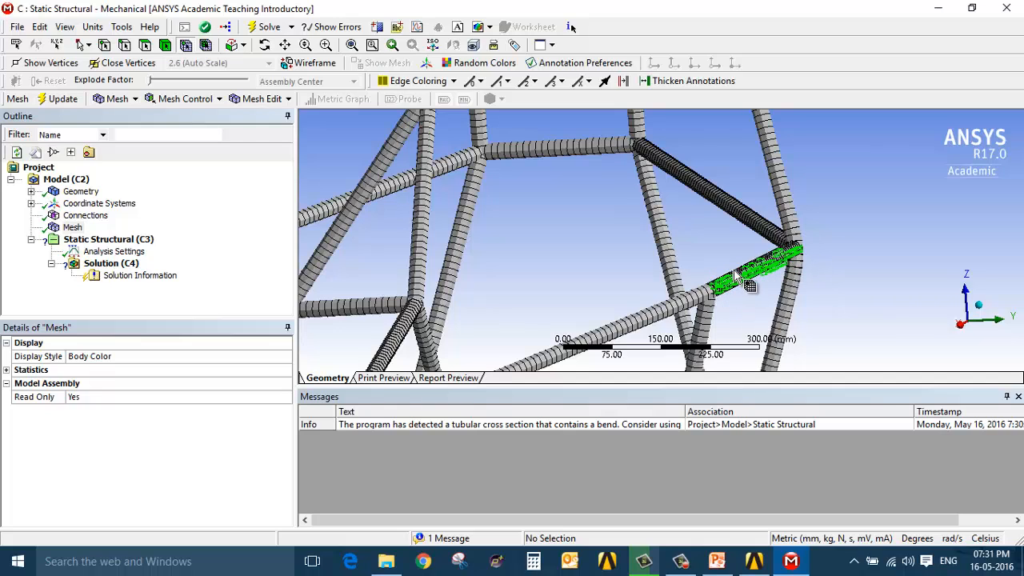
{"action": "left_click", "coordinate": [809, 248]}
{"action": "middle_click_drag", "start_coordinate": [827, 260], "coordinate": [608, 292]}
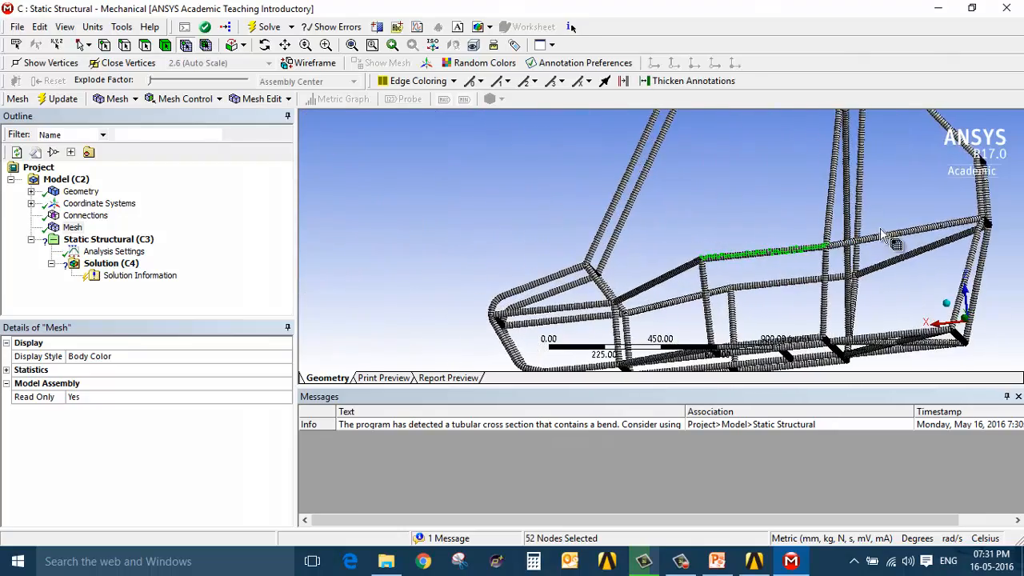
{"action": "scroll", "coordinate": [757, 262], "scroll_direction": "up", "scroll_amount": 7}
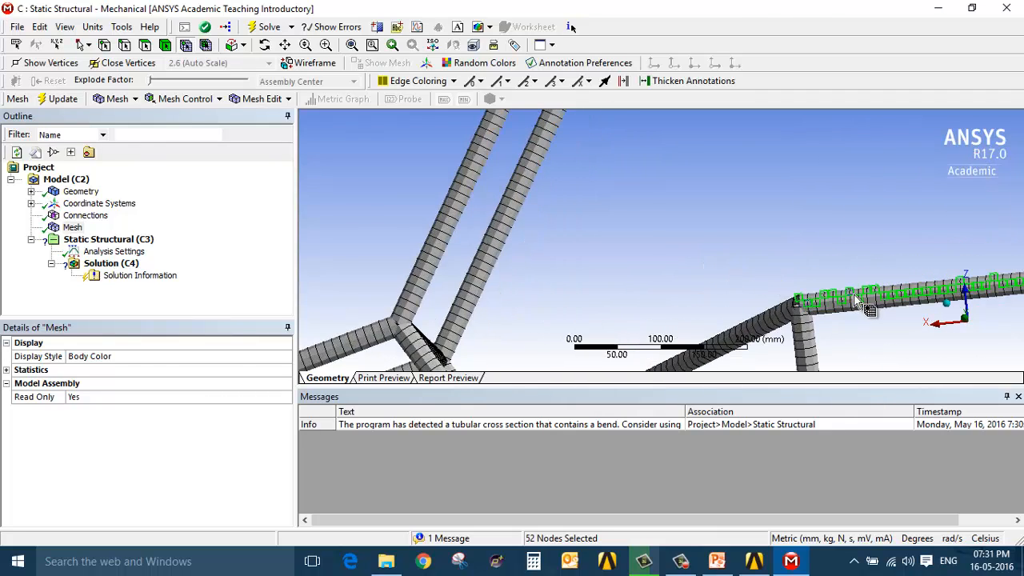
{"action": "middle_click_drag", "start_coordinate": [832, 294], "coordinate": [524, 213], "text": "ctrl"}
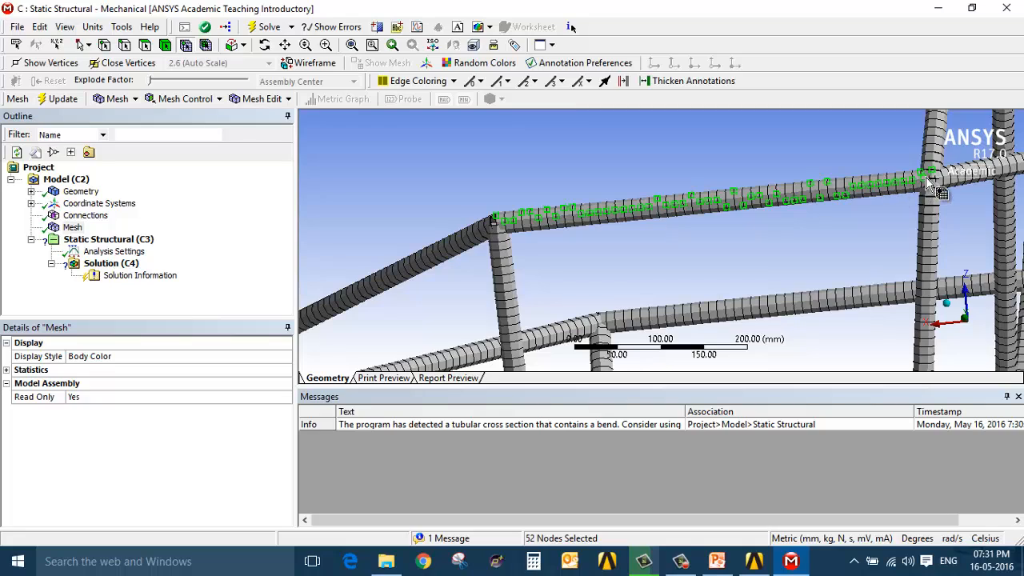
{"action": "left_click", "coordinate": [628, 214], "text": "ctrl"}
Step: Create a named selection called Side_member_Force from the selected side member nodes
{"action": "scroll", "coordinate": [731, 251], "scroll_direction": "down", "scroll_amount": 7}
{"action": "scroll", "coordinate": [720, 268], "scroll_direction": "down", "scroll_amount": 1}
{"action": "middle_click_drag", "start_coordinate": [720, 269], "coordinate": [798, 275]}
{"action": "scroll", "coordinate": [715, 270], "scroll_direction": "up", "scroll_amount": 6}
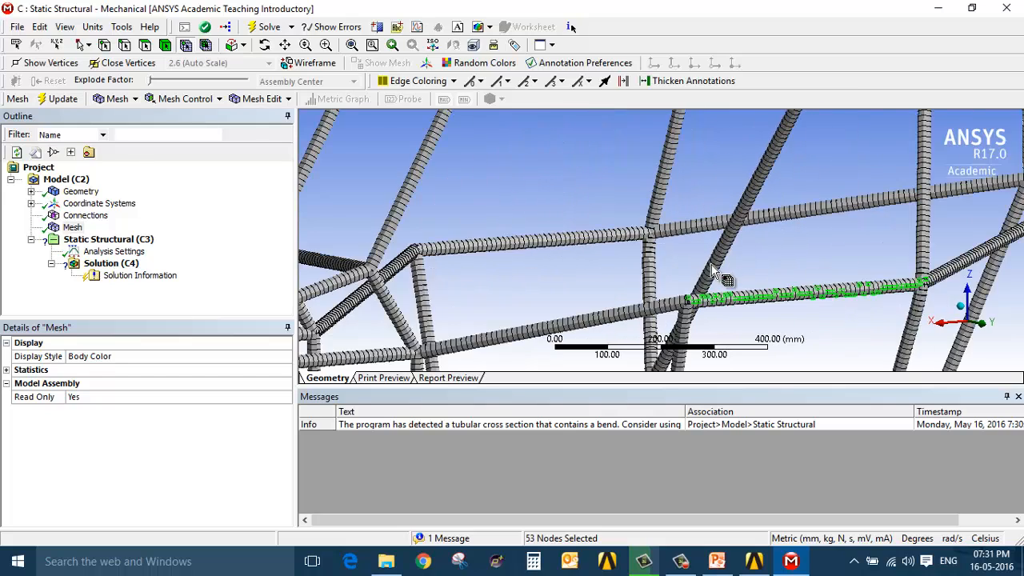
{"action": "right_click", "coordinate": [693, 184]}
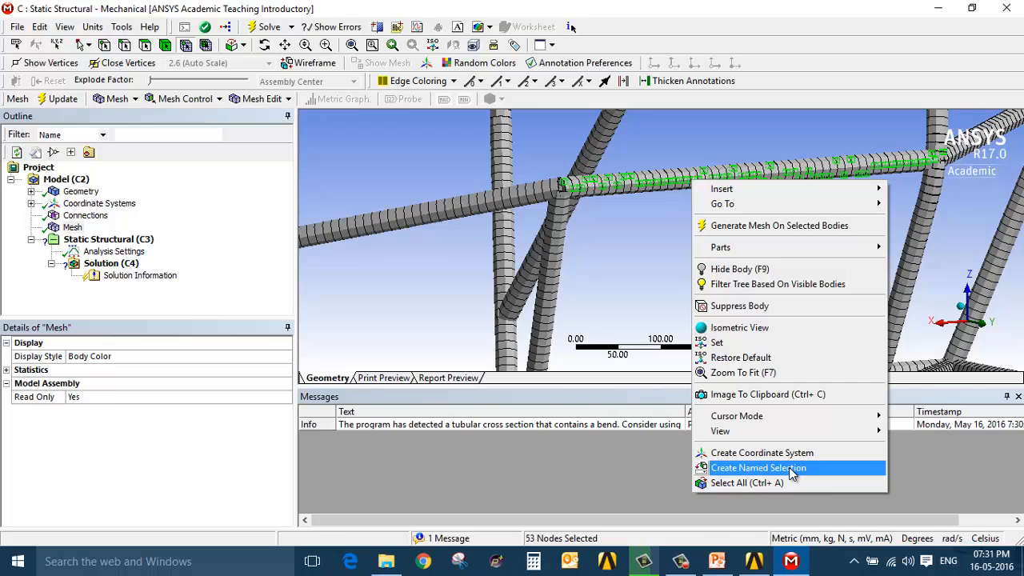
{"action": "left_click", "coordinate": [790, 470]}
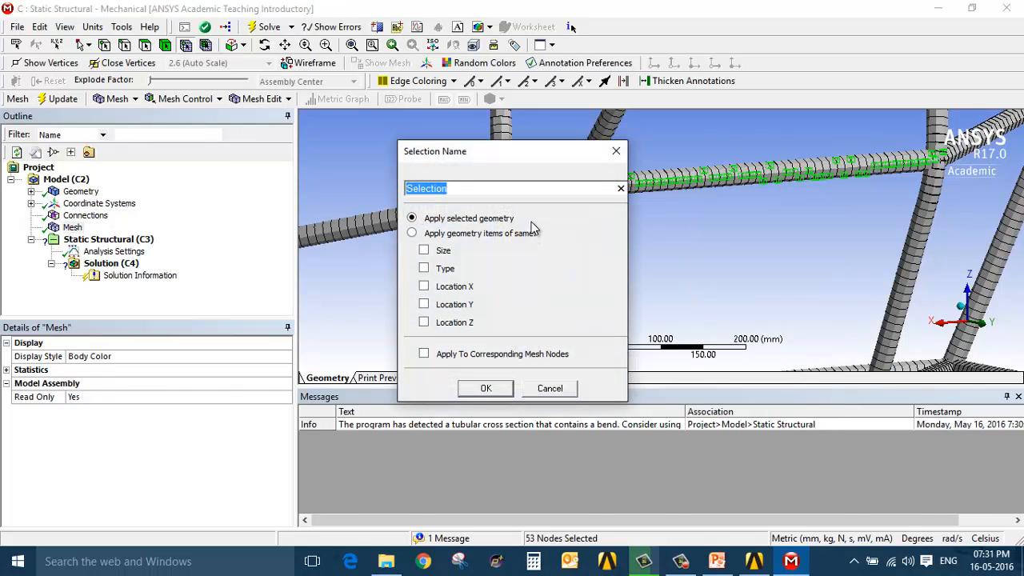
{"action": "type", "text": "Side_member_Force"}
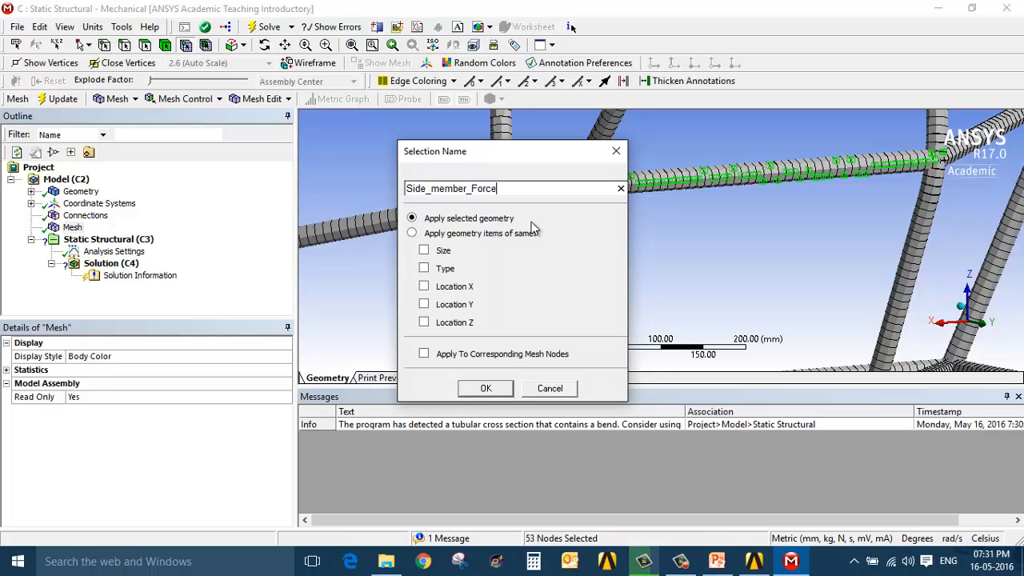
{"action": "key", "text": "Return"}
Step: Select a pair of mesh nodes at two places on each of the two front lower rails
{"action": "scroll", "coordinate": [538, 232], "scroll_direction": "down", "scroll_amount": 5}
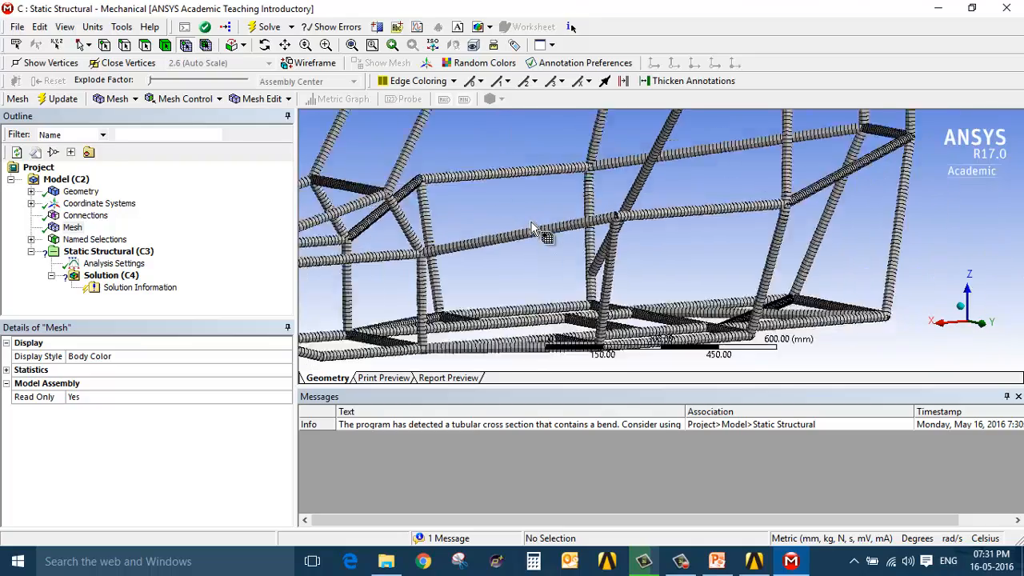
{"action": "mouse_move", "coordinate": [531, 313]}
{"action": "middle_mouse_down"}
{"action": "mouse_move", "coordinate": [454, 307]}
{"action": "mouse_move", "coordinate": [581, 270]}
{"action": "mouse_move", "coordinate": [521, 320]}
{"action": "middle_mouse_up"}
{"action": "scroll", "coordinate": [480, 309], "scroll_direction": "up", "scroll_amount": 5}
{"action": "left_click", "coordinate": [516, 313]}
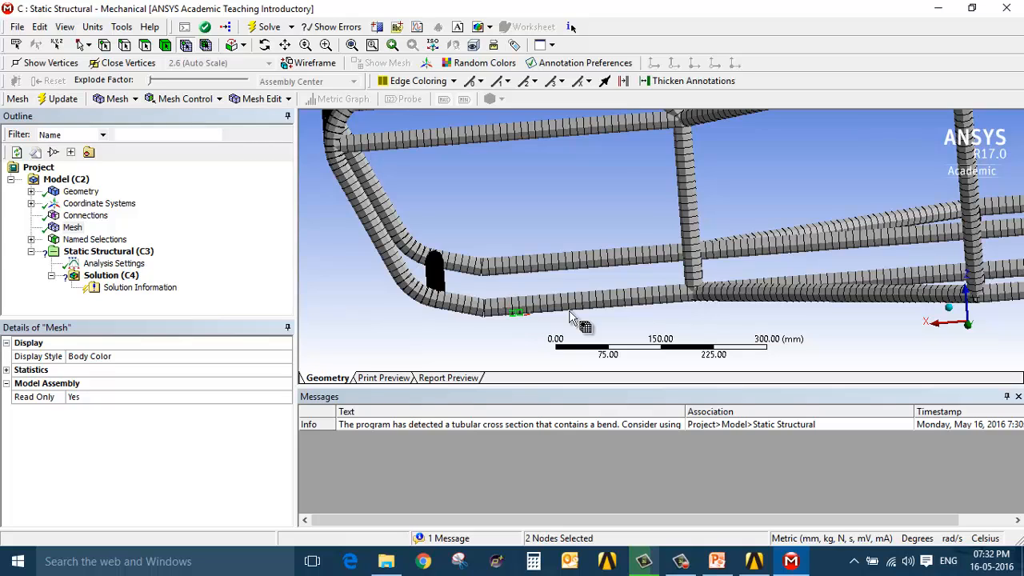
{"action": "left_click", "coordinate": [644, 303], "text": "ctrl"}
{"action": "left_click", "coordinate": [513, 267], "text": "ctrl"}
{"action": "left_click", "coordinate": [638, 261], "text": "ctrl"}
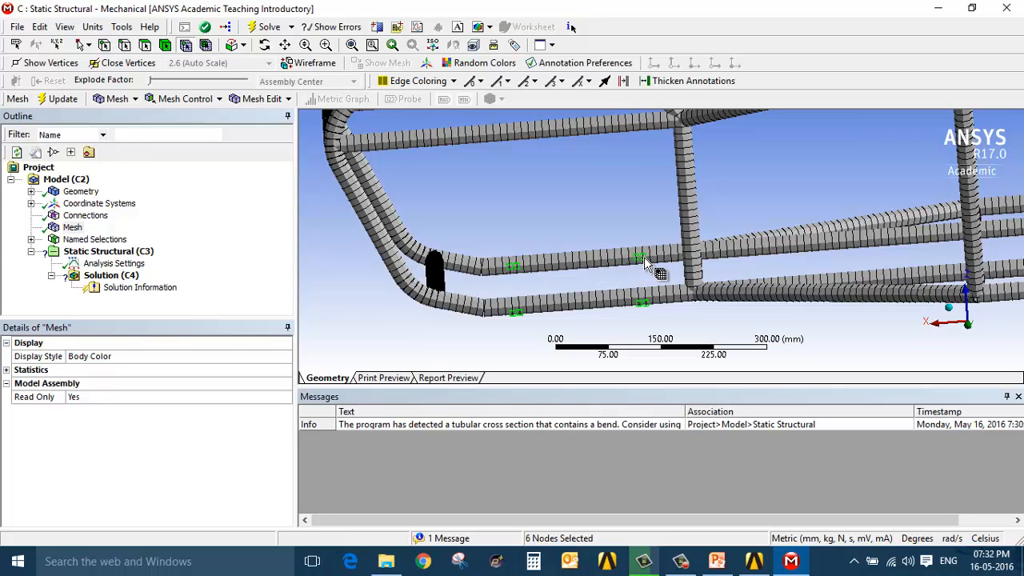
Step: Add a group of mesh nodes at two places on each of the two rear lower rails to the selection
{"action": "middle_click_drag", "start_coordinate": [715, 353], "coordinate": [620, 312], "text": "ctrl"}
{"action": "scroll", "coordinate": [622, 310], "scroll_direction": "down", "scroll_amount": 10}
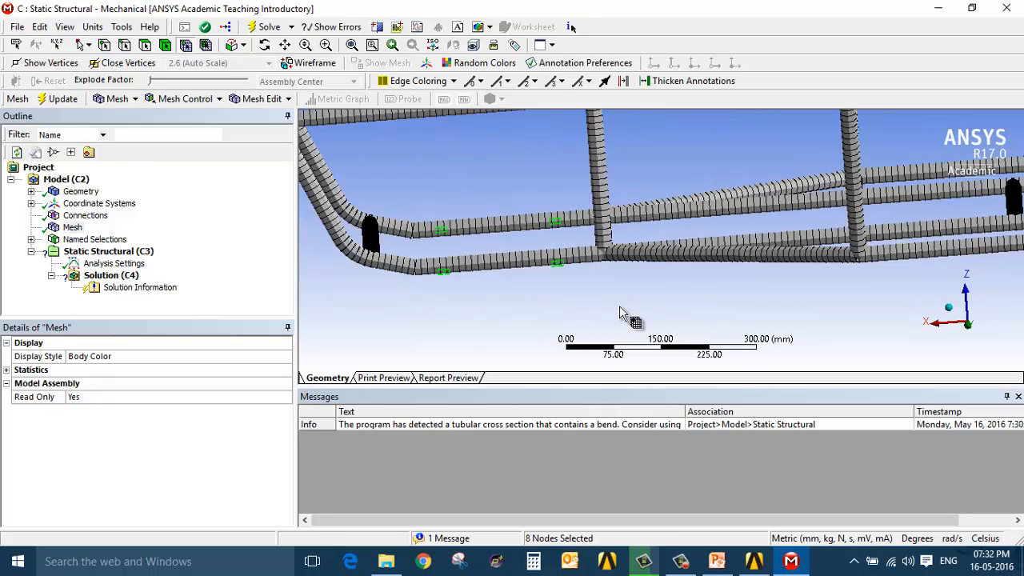
{"action": "middle_click_drag", "start_coordinate": [677, 273], "coordinate": [729, 247], "text": "ctrl"}
{"action": "scroll", "coordinate": [505, 259], "scroll_direction": "up", "scroll_amount": 8}
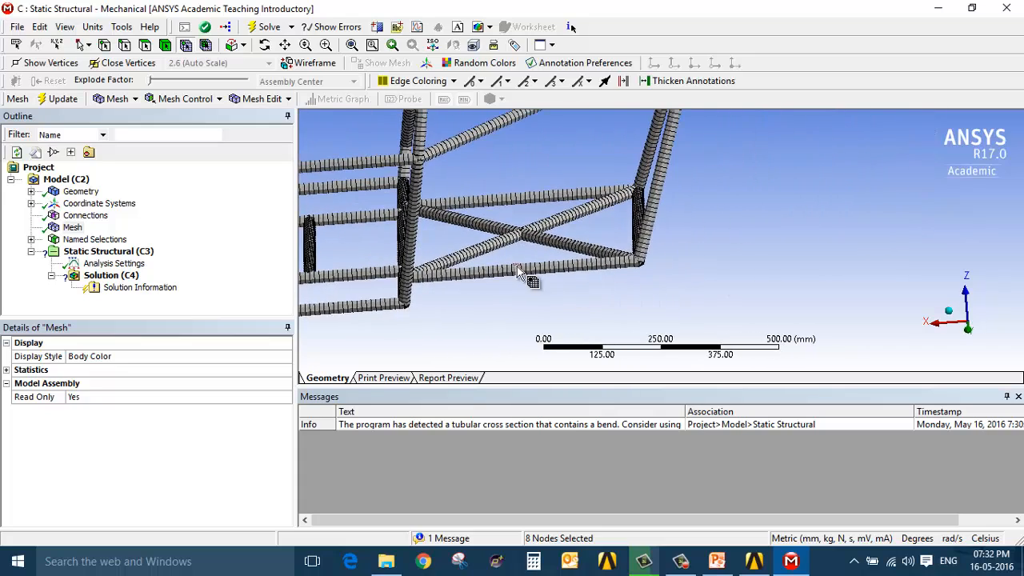
{"action": "middle_click_drag", "start_coordinate": [514, 268], "coordinate": [667, 252], "text": "ctrl"}
{"action": "scroll", "coordinate": [626, 263], "scroll_direction": "up", "scroll_amount": 4}
{"action": "left_click_drag", "start_coordinate": [562, 283], "coordinate": [579, 283]}
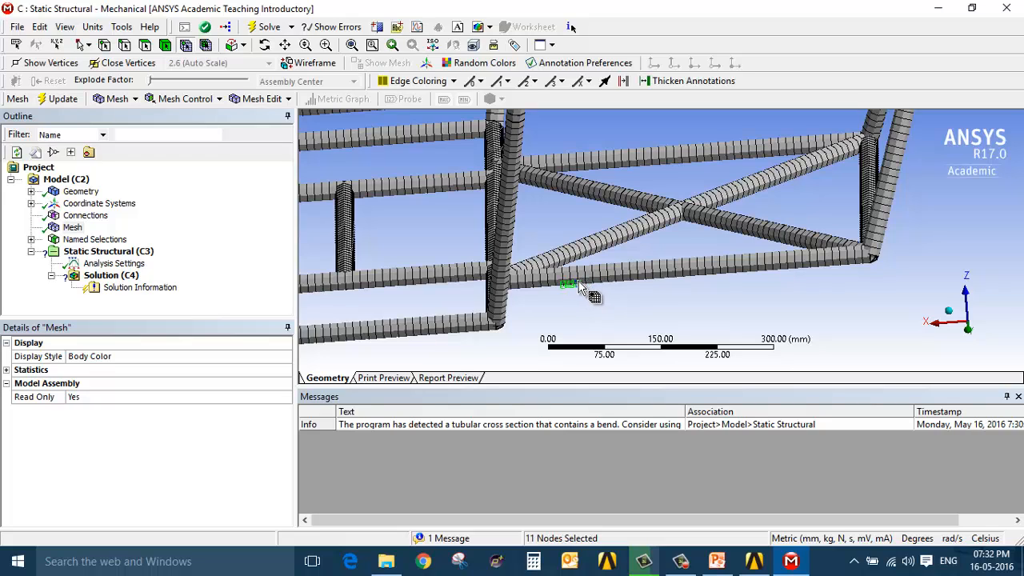
{"action": "left_click", "coordinate": [811, 266]}
{"action": "left_click", "coordinate": [786, 152], "text": "ctrl"}
{"action": "left_click", "coordinate": [571, 158], "text": "ctrl"}
{"action": "left_click", "coordinate": [630, 200], "text": "ctrl"}
{"action": "scroll", "coordinate": [632, 205], "scroll_direction": "down", "scroll_amount": 2}
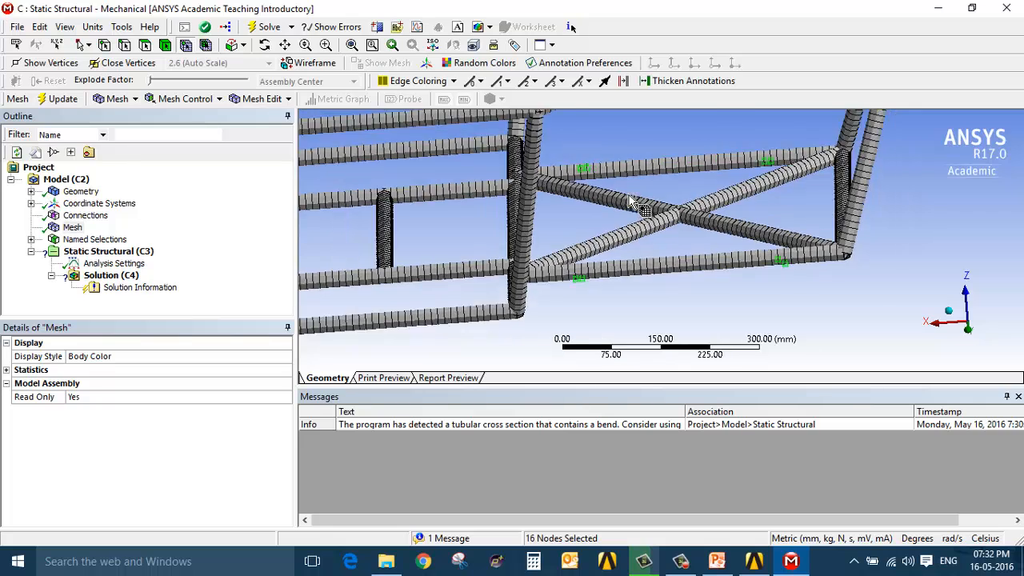
Step: Create a named selection called Suspension_mounting_For_Const from the selected rail nodes and list the model's named selections
{"action": "right_click", "coordinate": [621, 261]}
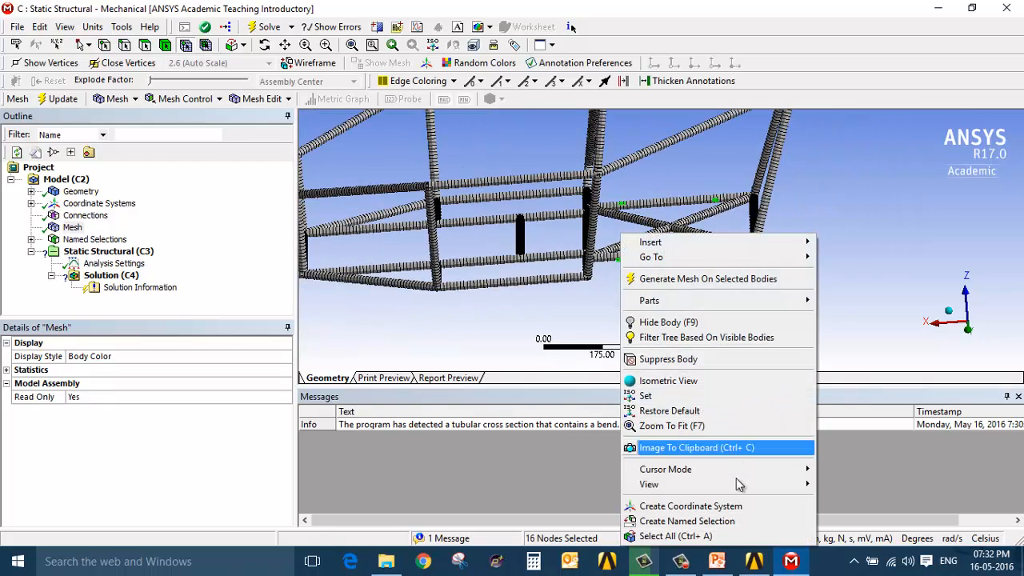
{"action": "left_click", "coordinate": [735, 522]}
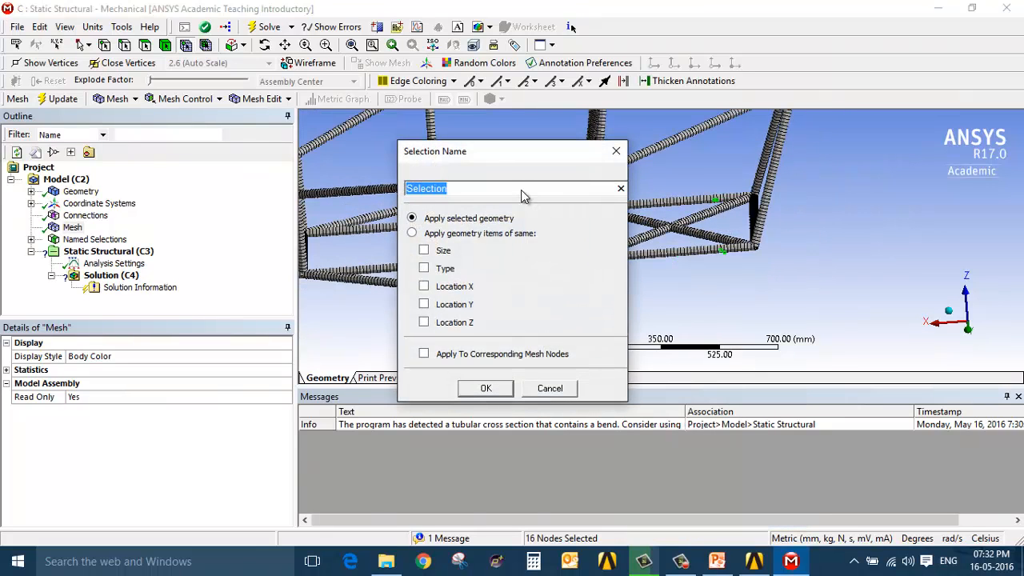
{"action": "type", "text": "Suspension_mounting_For"}
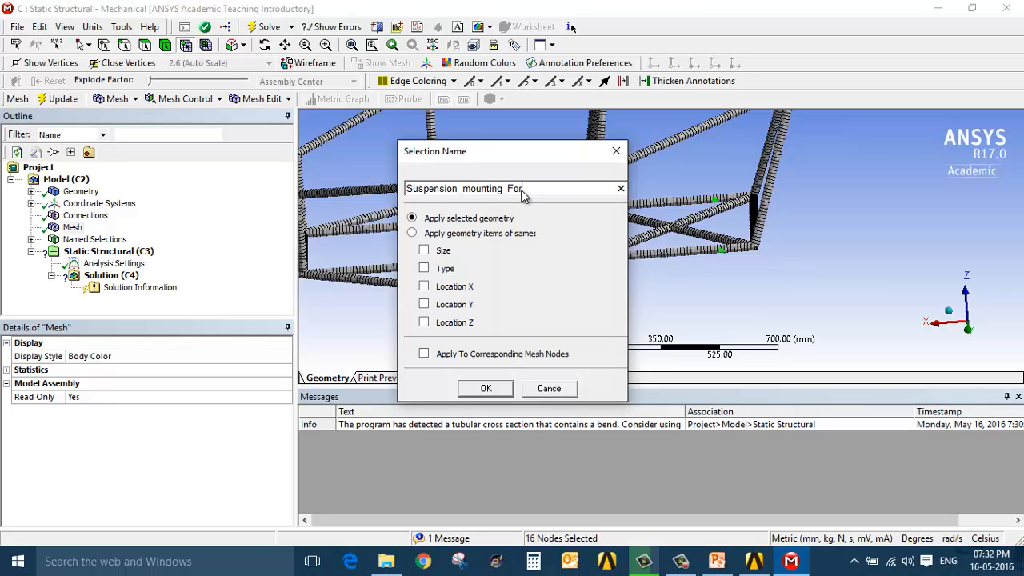
{"action": "type", "text": "_Const"}
{"action": "key", "text": "Return"}
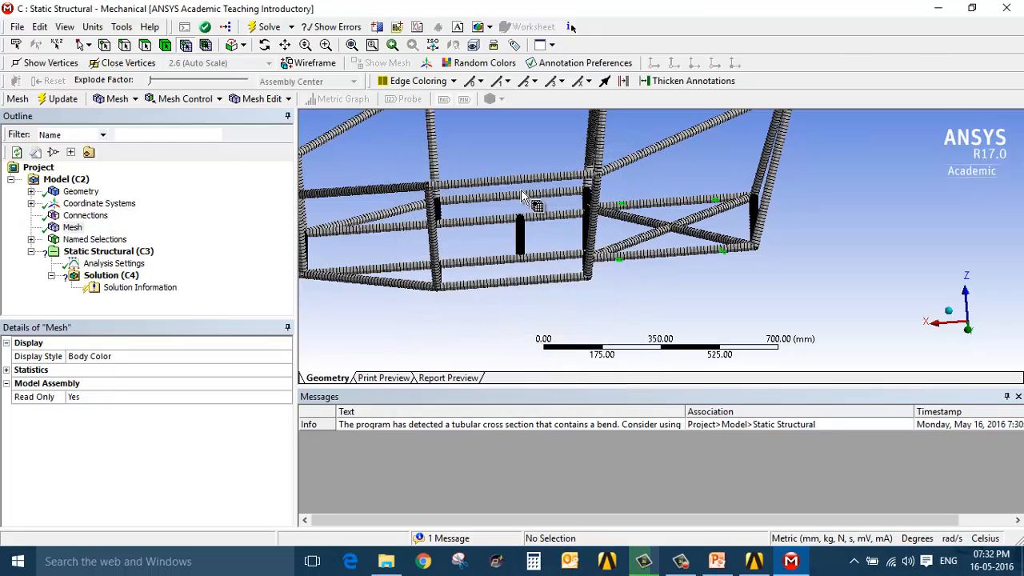
{"action": "left_click", "coordinate": [31, 240]}
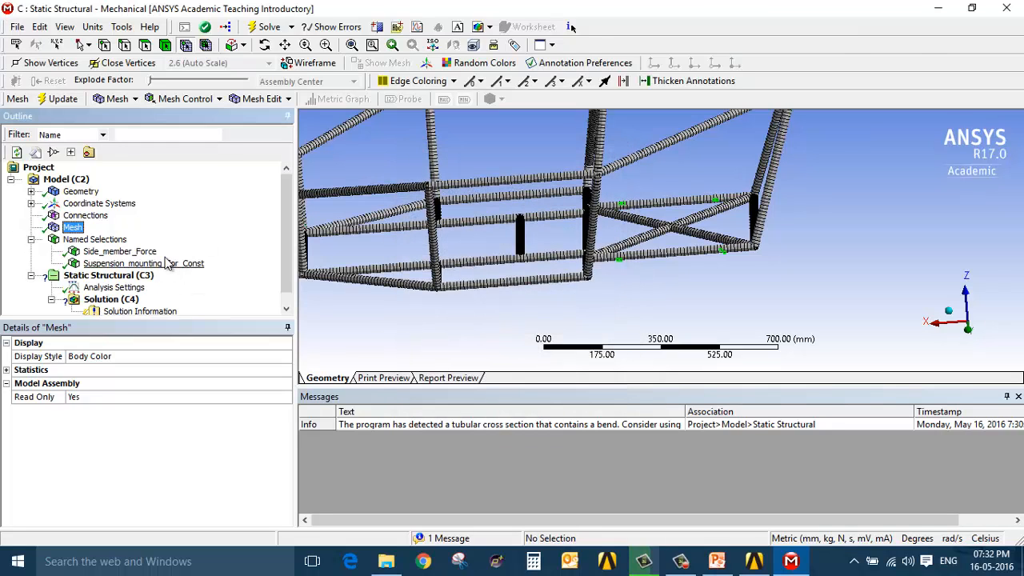
Step: Add a Nodal Force to the static structural analysis, scoped to the Side_member_Force named selection
{"action": "scroll", "coordinate": [280, 298], "scroll_direction": "down", "scroll_amount": 1}
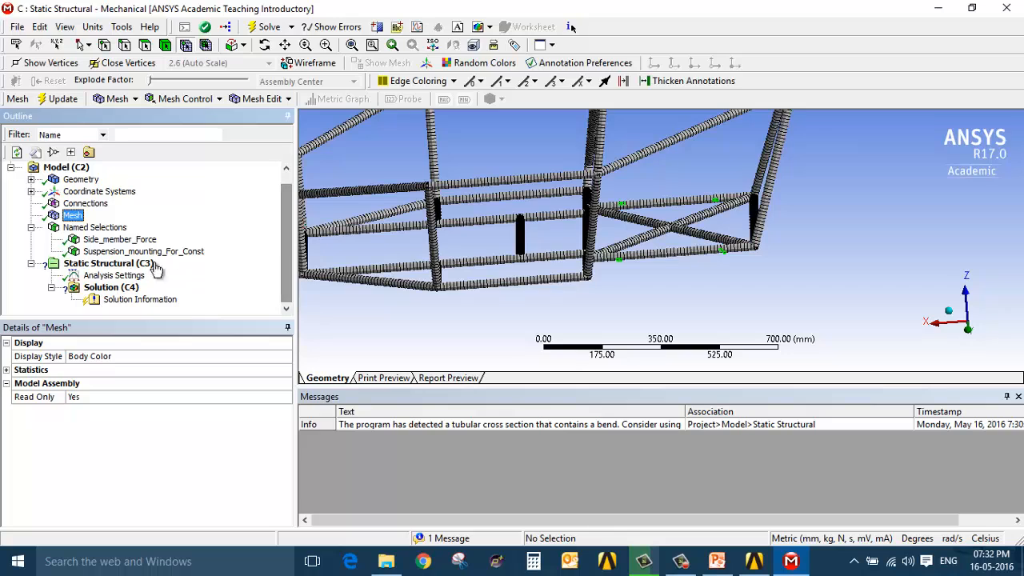
{"action": "left_click", "coordinate": [149, 264]}
{"action": "left_click", "coordinate": [358, 100]}
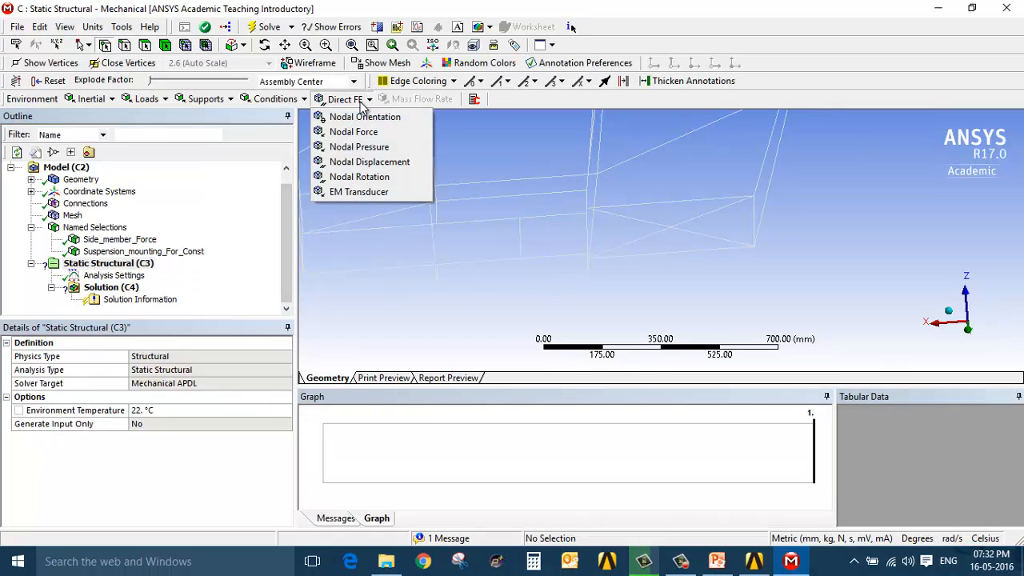
{"action": "left_click", "coordinate": [385, 134]}
{"action": "left_click", "coordinate": [192, 370]}
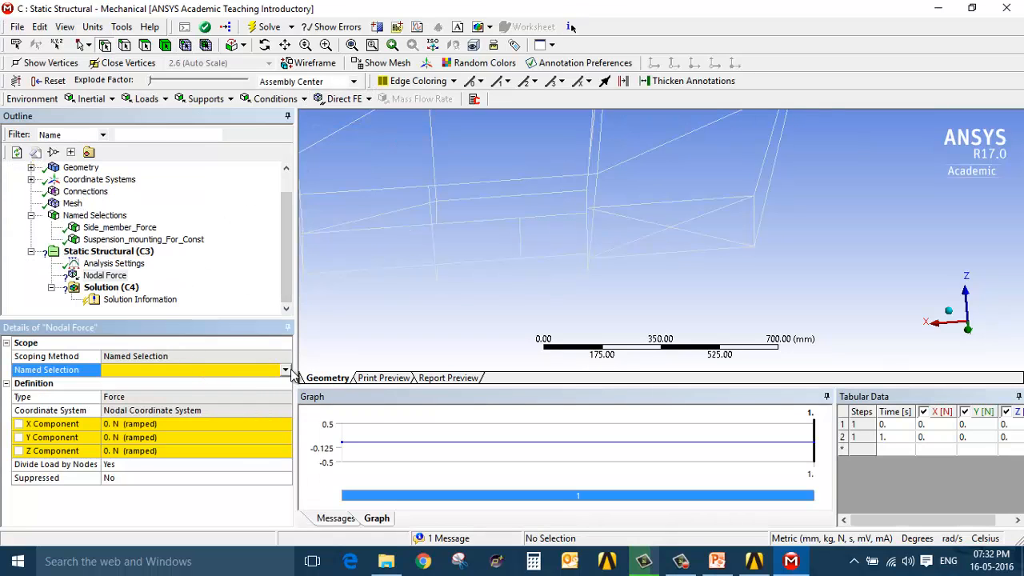
{"action": "left_click", "coordinate": [286, 370]}
{"action": "left_click", "coordinate": [228, 382]}
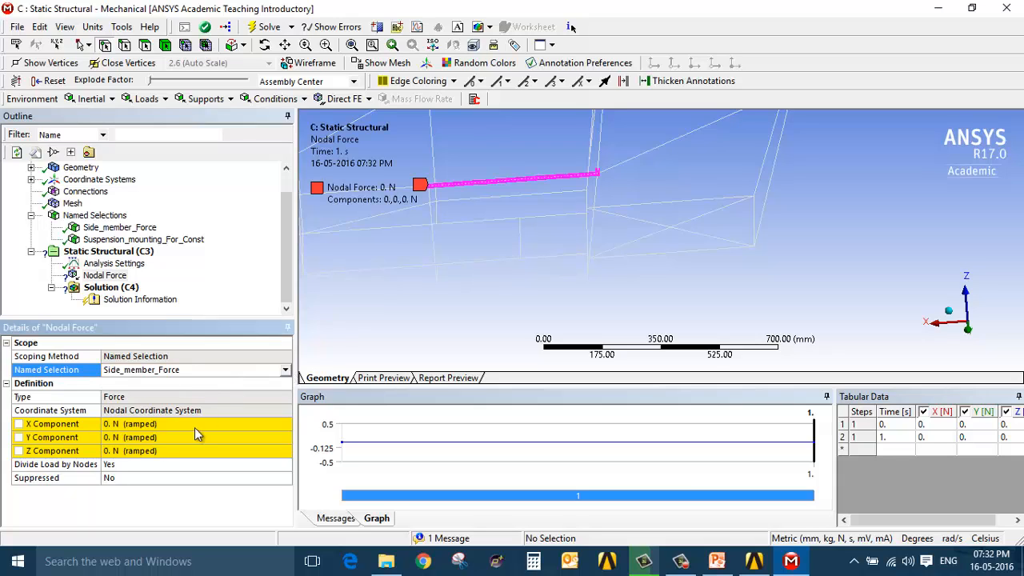
Step: Set the nodal force's Y component to -15000 N with Divide Load by Nodes set to Yes
{"action": "left_click", "coordinate": [181, 437]}
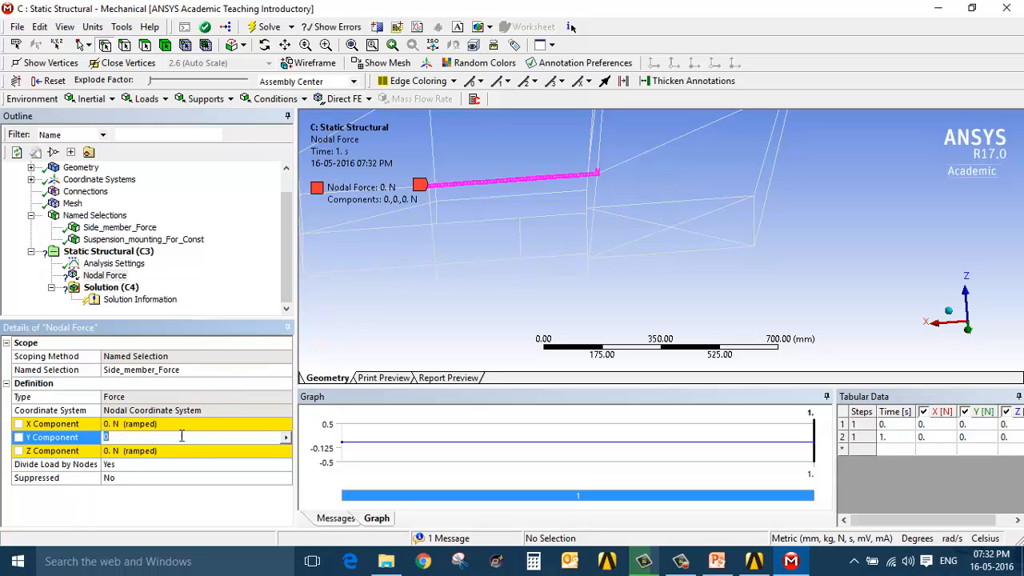
{"action": "mouse_move", "coordinate": [796, 264]}
{"action": "middle_mouse_down"}
{"action": "mouse_move", "coordinate": [743, 277]}
{"action": "mouse_move", "coordinate": [851, 304]}
{"action": "mouse_move", "coordinate": [965, 258]}
{"action": "middle_mouse_up"}
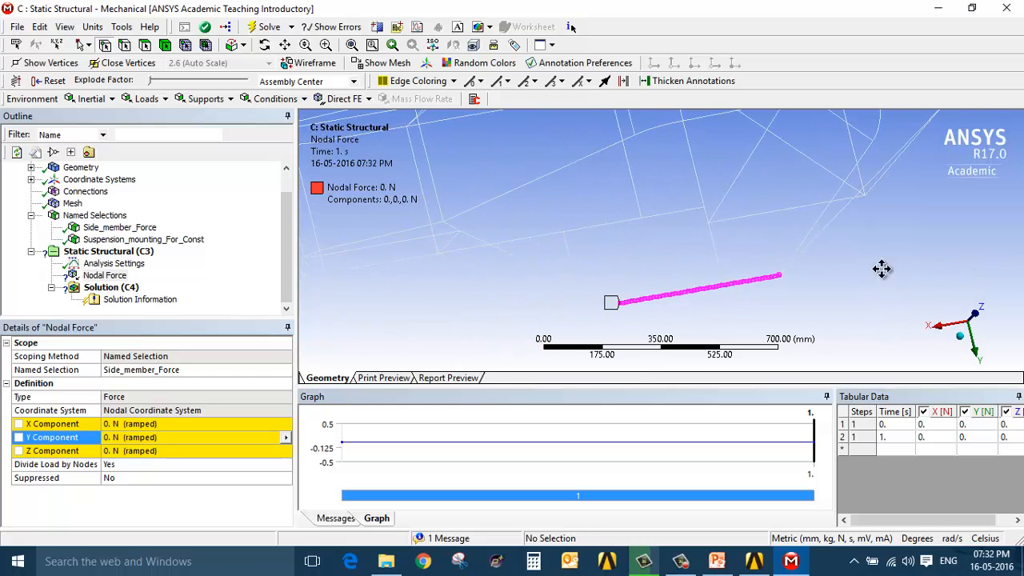
{"action": "mouse_move", "coordinate": [875, 271]}
{"action": "middle_mouse_down", "text": "ctrl"}
{"action": "mouse_move", "coordinate": [1021, 279]}
{"action": "mouse_move", "coordinate": [1022, 291]}
{"action": "middle_mouse_up", "text": "ctrl"}
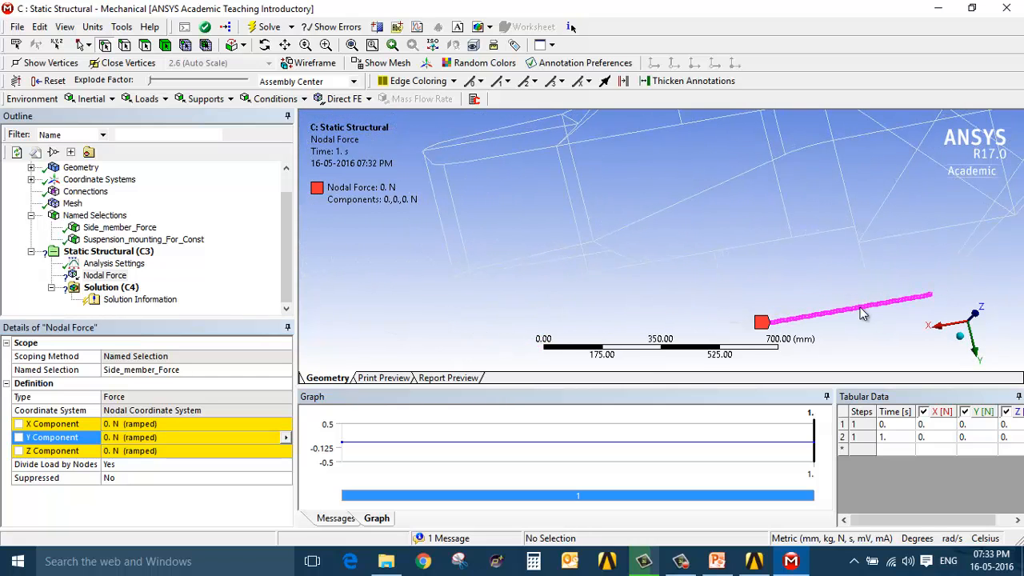
{"action": "left_click", "coordinate": [131, 438]}
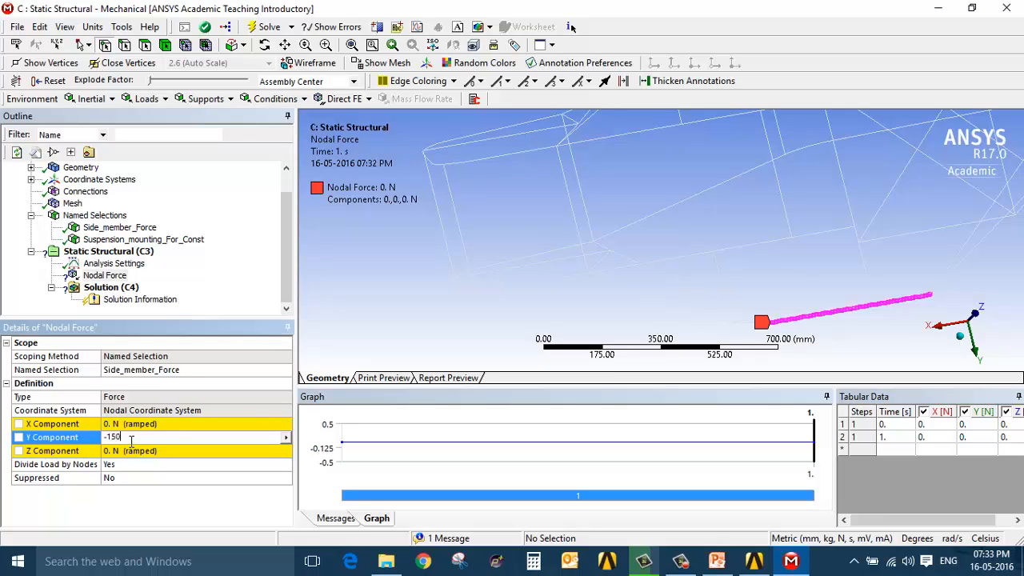
{"action": "type", "text": "-15000"}
{"action": "key", "text": "Return"}
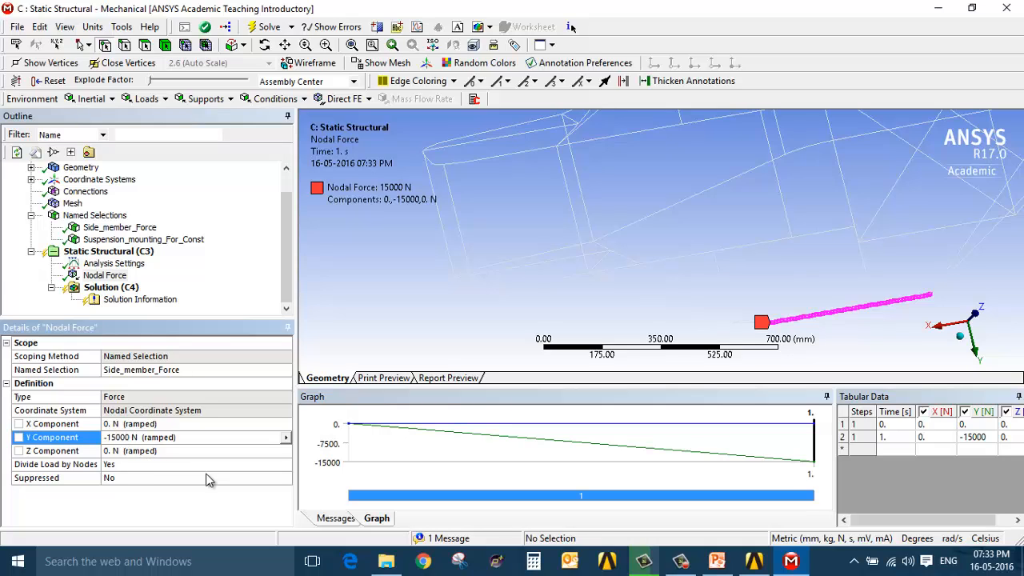
{"action": "left_click", "coordinate": [268, 466]}
{"action": "left_click", "coordinate": [285, 465]}
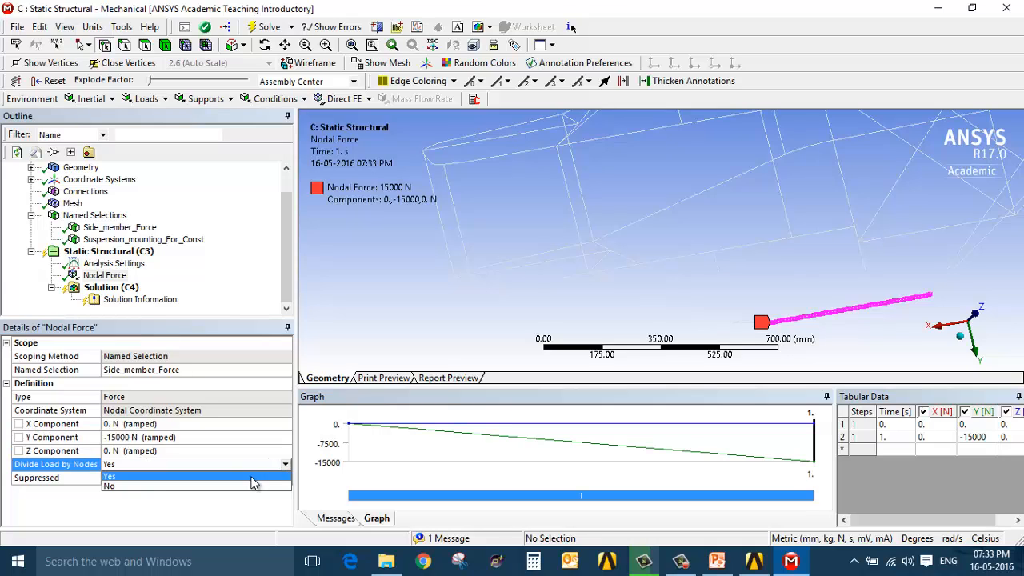
{"action": "left_click", "coordinate": [251, 477]}
Step: Add a Nodal Displacement to the analysis, scoped to the Suspension_mounting_For_Const named selection
{"action": "left_click", "coordinate": [151, 253]}
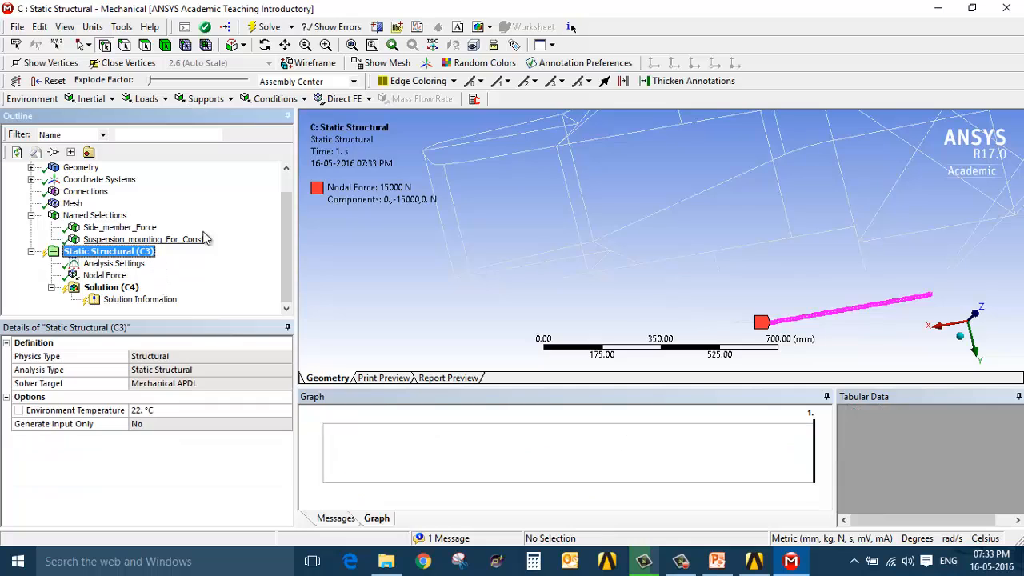
{"action": "left_click", "coordinate": [342, 98]}
{"action": "left_click", "coordinate": [384, 161]}
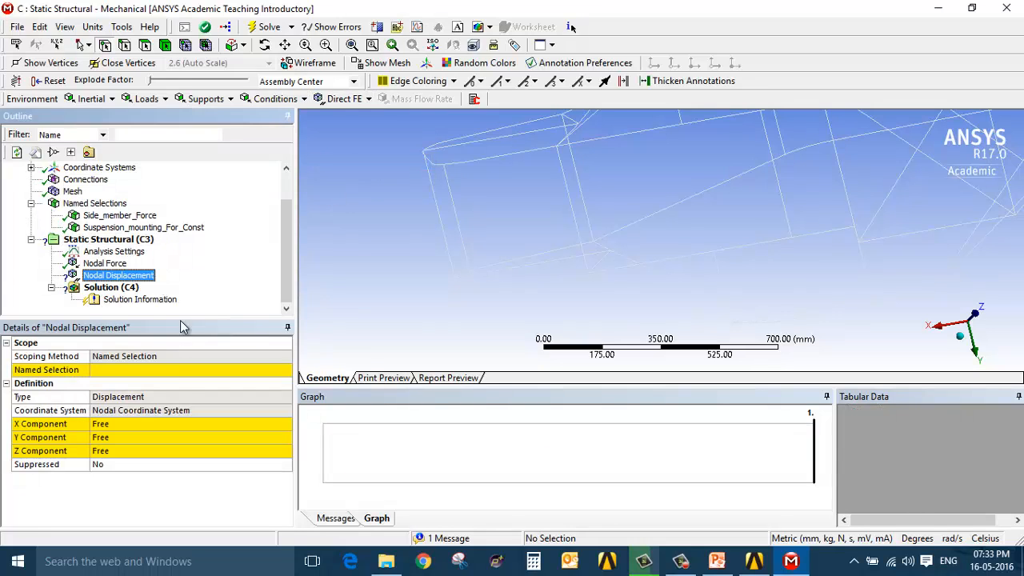
{"action": "left_click", "coordinate": [181, 371]}
{"action": "left_click", "coordinate": [285, 370]}
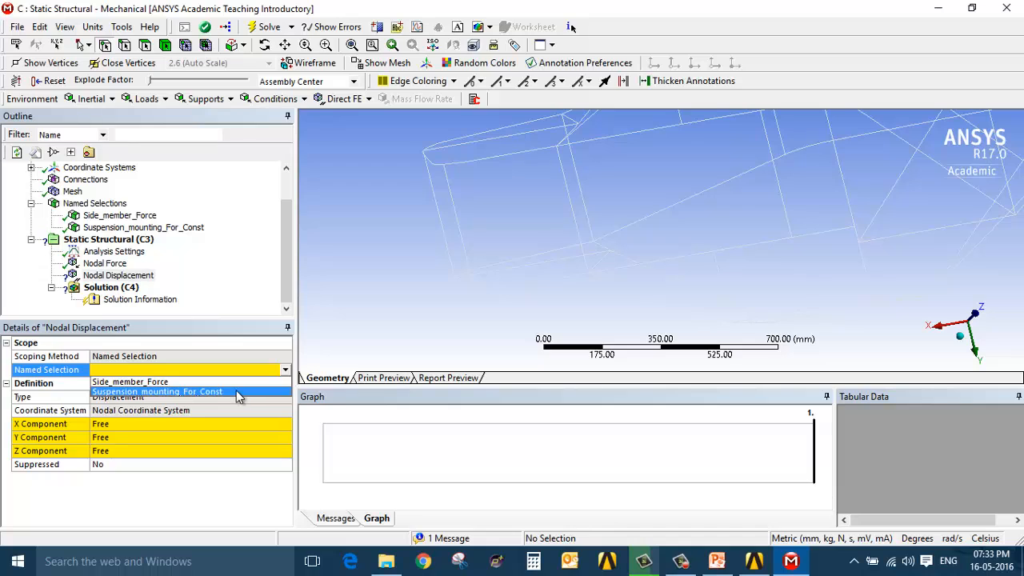
{"action": "left_click", "coordinate": [237, 393]}
Step: Set the nodal displacement's X, Y and Z components to 0 mm
{"action": "left_click", "coordinate": [215, 422]}
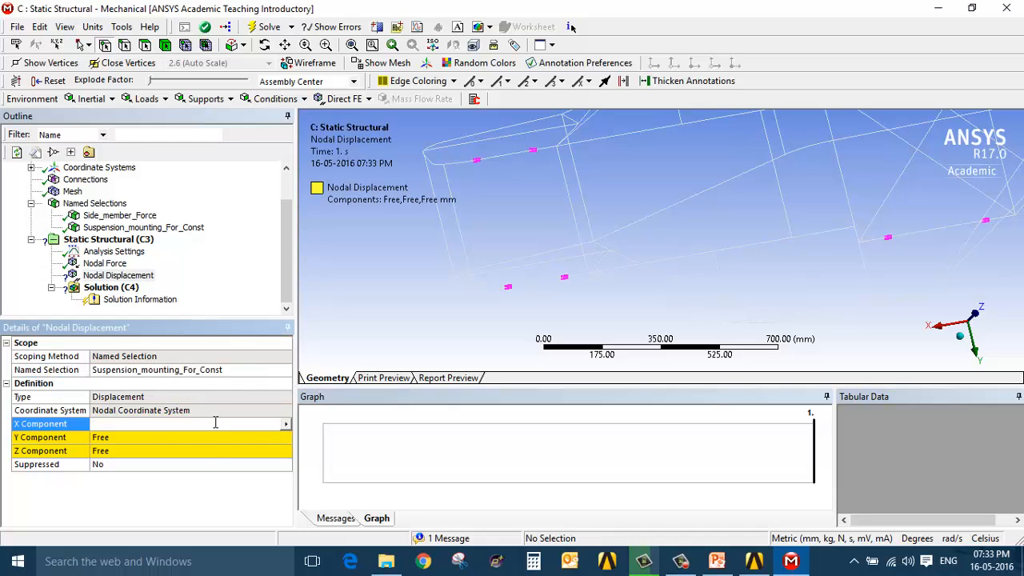
{"action": "left_click", "coordinate": [212, 438]}
{"action": "type", "text": "0"}
{"action": "left_click", "coordinate": [211, 451]}
{"action": "type", "text": "0"}
{"action": "left_click", "coordinate": [206, 500]}
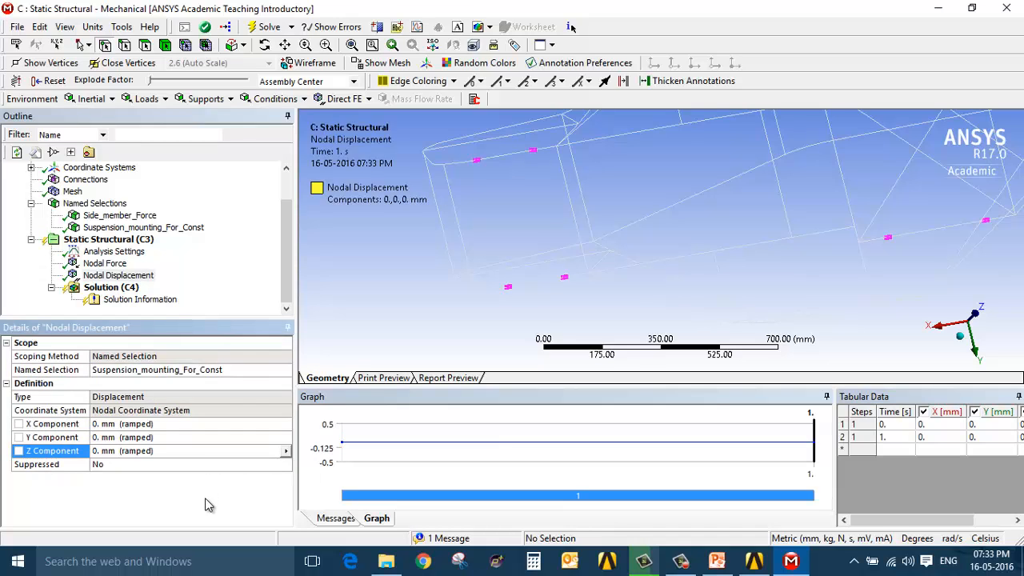
Step: Add a fixed Nodal Rotation to the analysis, scoped to the Suspension_mounting_For_Const named selection
{"action": "left_click", "coordinate": [108, 239]}
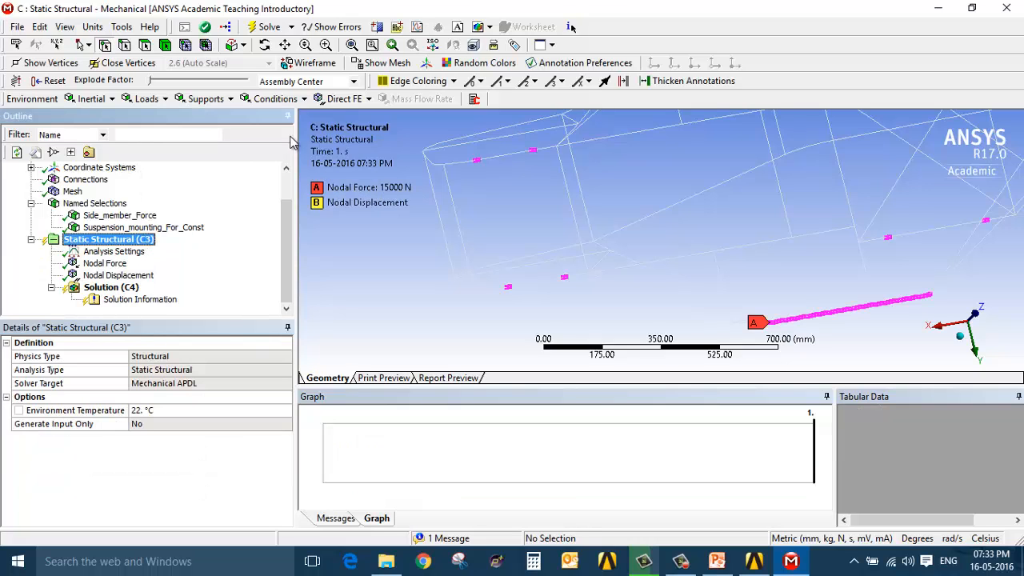
{"action": "left_click", "coordinate": [342, 99]}
{"action": "left_click", "coordinate": [363, 177]}
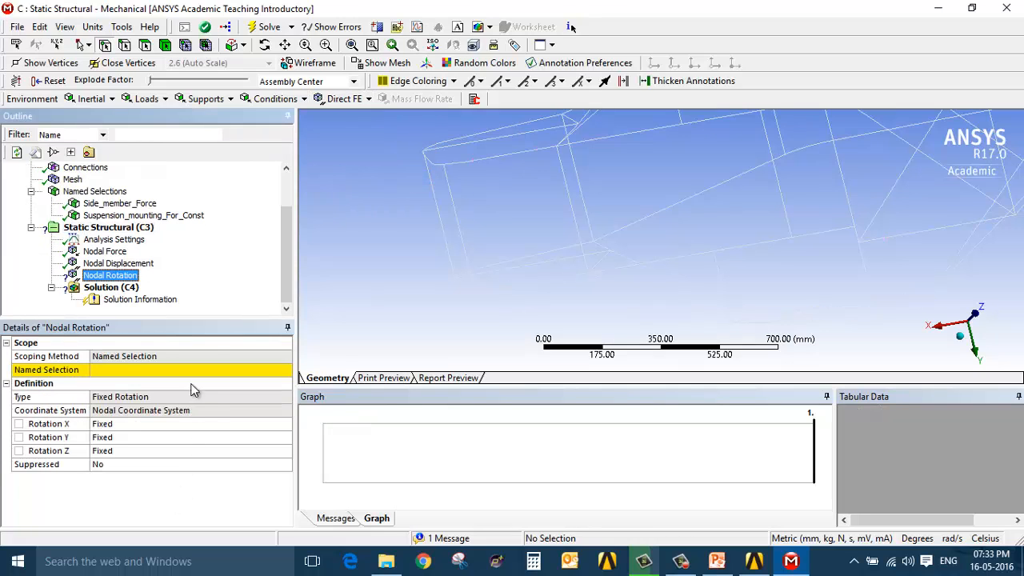
{"action": "left_click", "coordinate": [240, 371]}
{"action": "left_click", "coordinate": [285, 371]}
{"action": "left_click", "coordinate": [243, 394]}
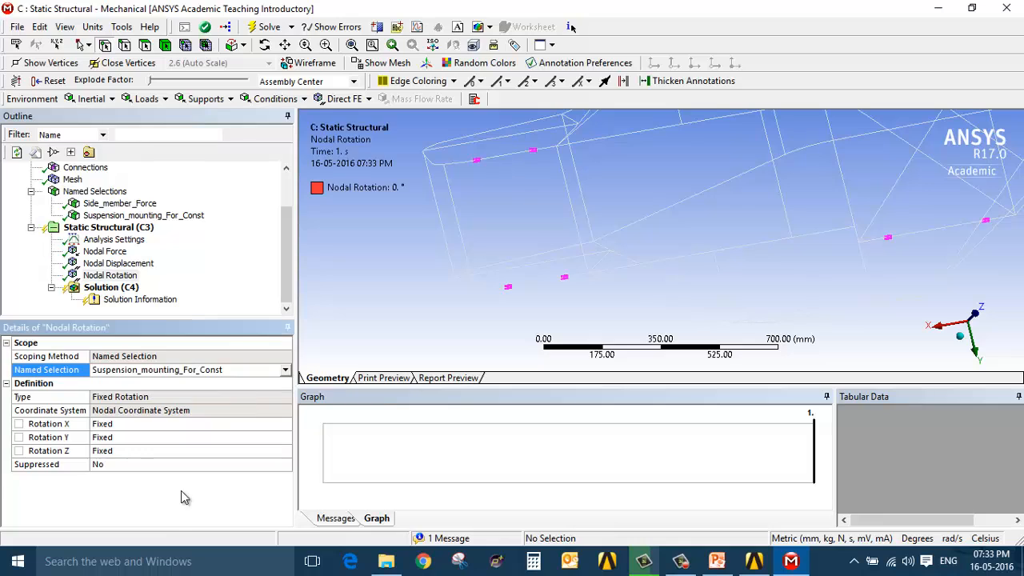
Step: Insert a Total Deformation result and a Beam Tool under the solution
{"action": "left_click", "coordinate": [112, 288]}
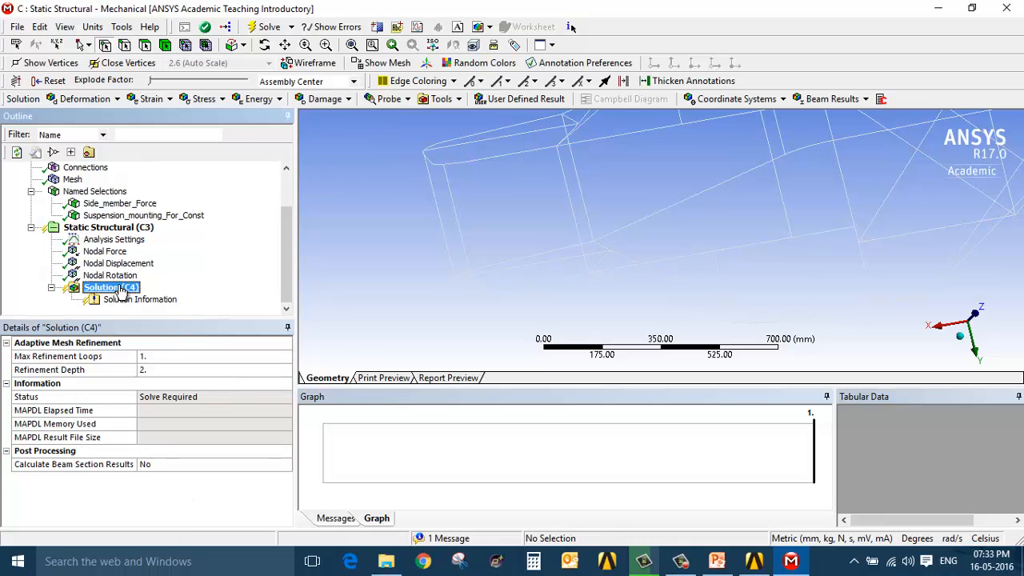
{"action": "right_click", "coordinate": [122, 292]}
{"action": "mouse_move", "coordinate": [206, 294]}
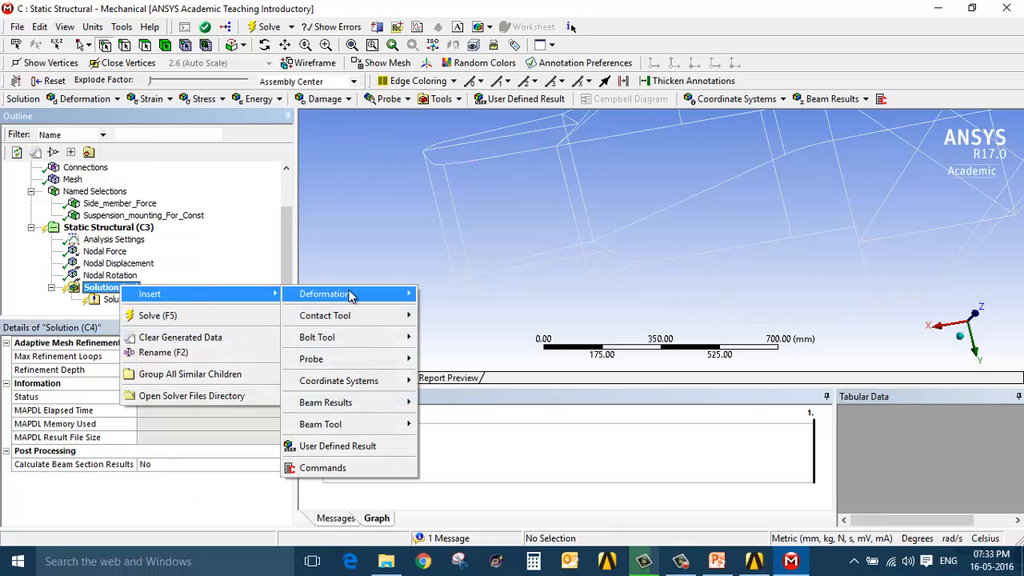
{"action": "mouse_move", "coordinate": [353, 293]}
{"action": "left_click", "coordinate": [449, 296]}
{"action": "right_click", "coordinate": [104, 275]}
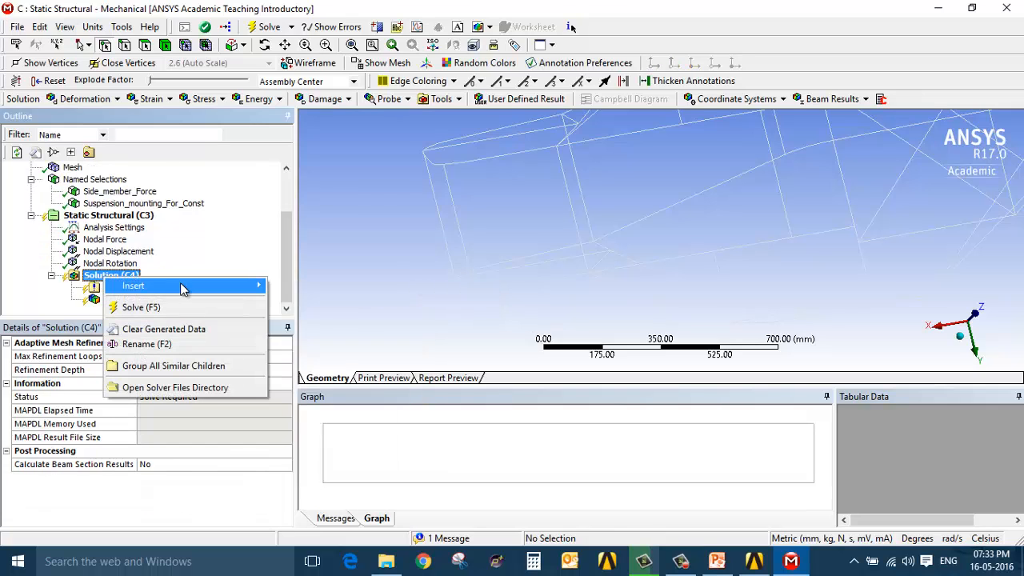
{"action": "mouse_move", "coordinate": [232, 290]}
{"action": "mouse_move", "coordinate": [388, 416]}
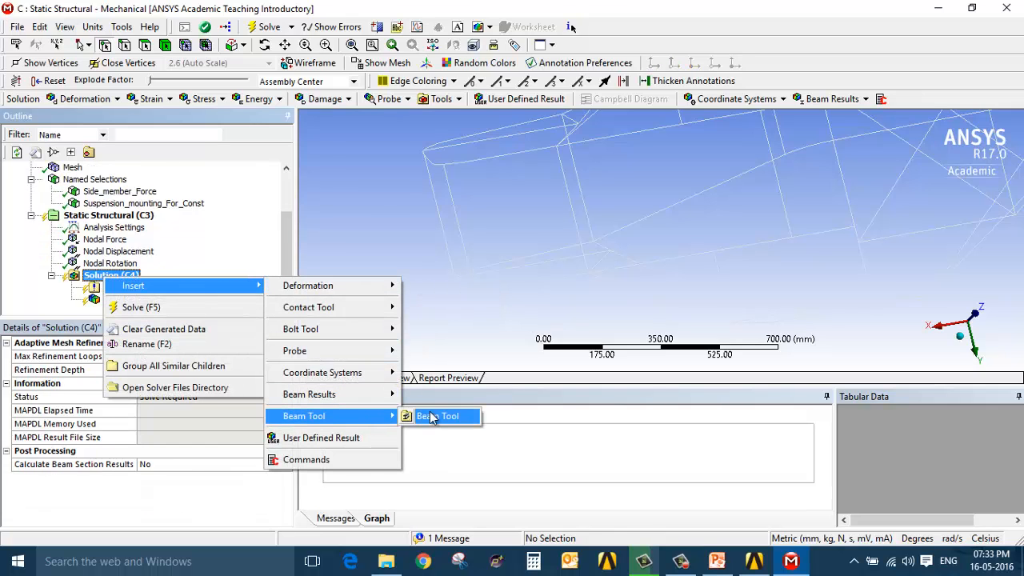
{"action": "left_click", "coordinate": [440, 417]}
Step: Solve the side impact analysis and display the total deformation of the whole frame
{"action": "right_click", "coordinate": [125, 262]}
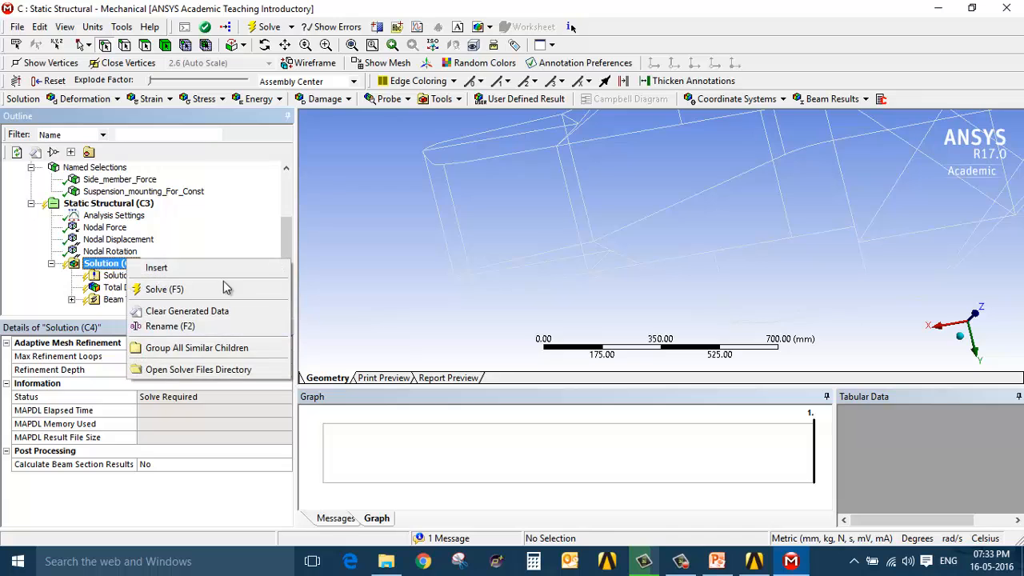
{"action": "left_click", "coordinate": [240, 290]}
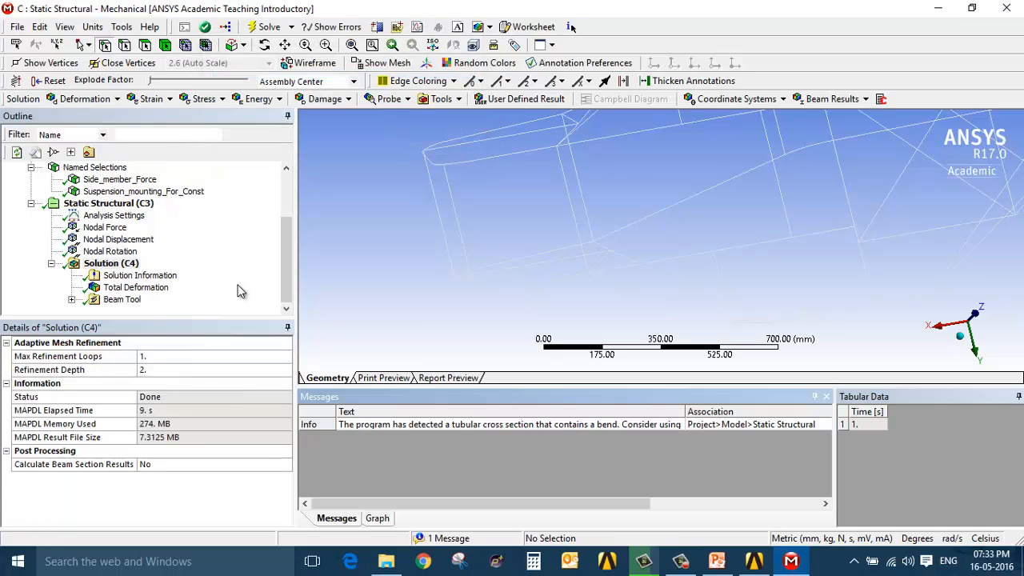
{"action": "left_click", "coordinate": [139, 290]}
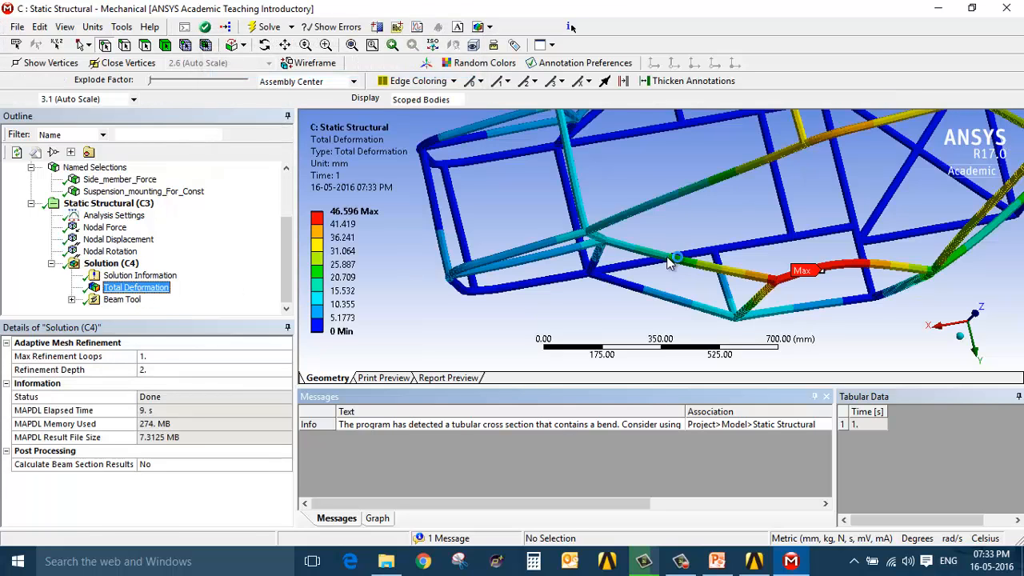
{"action": "middle_click_drag", "start_coordinate": [832, 333], "coordinate": [735, 262]}
{"action": "scroll", "coordinate": [666, 195], "scroll_direction": "down", "scroll_amount": 5}
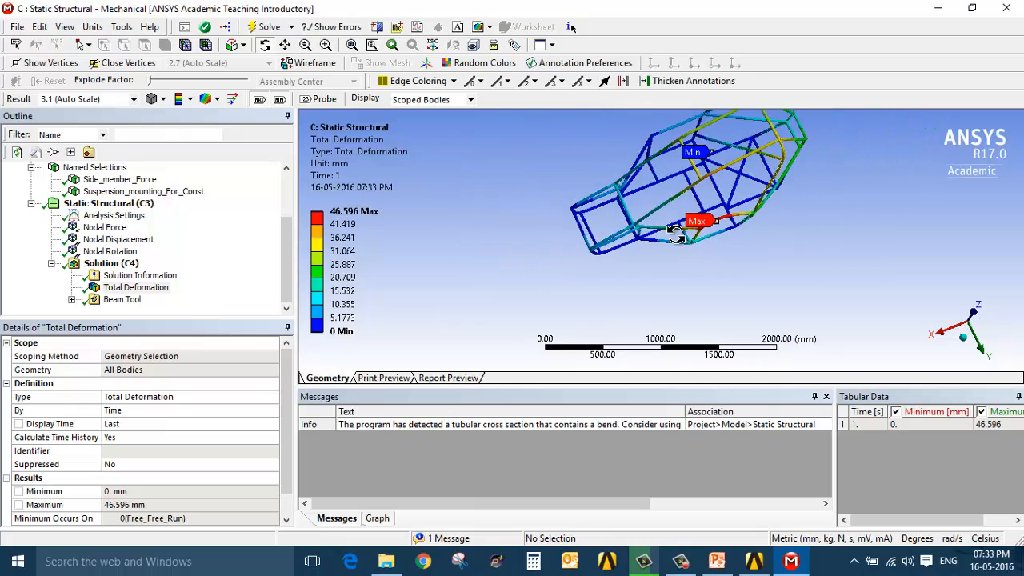
Step: Animate the total deformation result with the undeformed model shown for comparison
{"action": "left_click_drag", "start_coordinate": [694, 275], "coordinate": [777, 218]}
{"action": "left_click_drag", "start_coordinate": [459, 218], "coordinate": [588, 268]}
{"action": "left_click", "coordinate": [376, 519]}
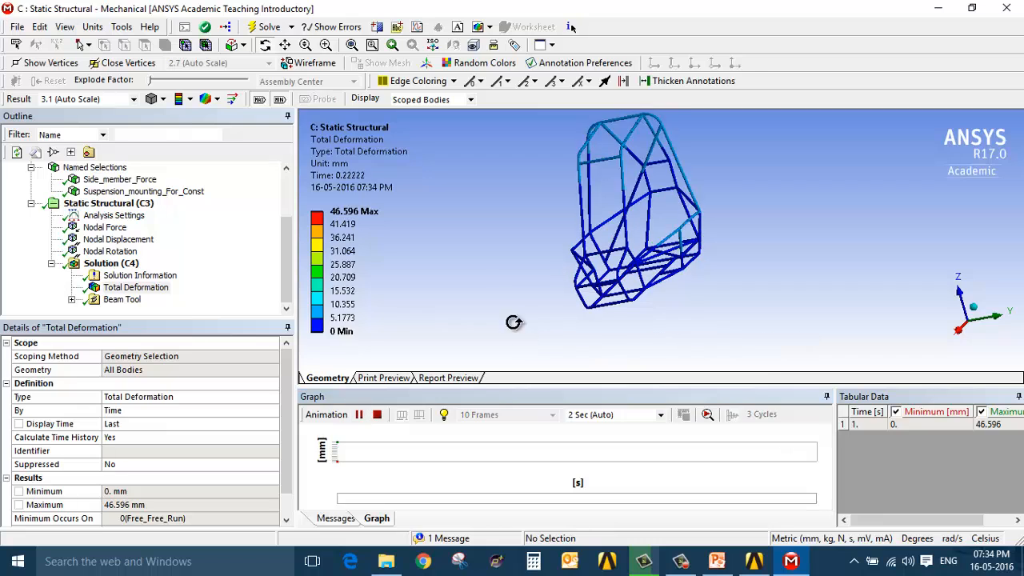
{"action": "left_click", "coordinate": [216, 99]}
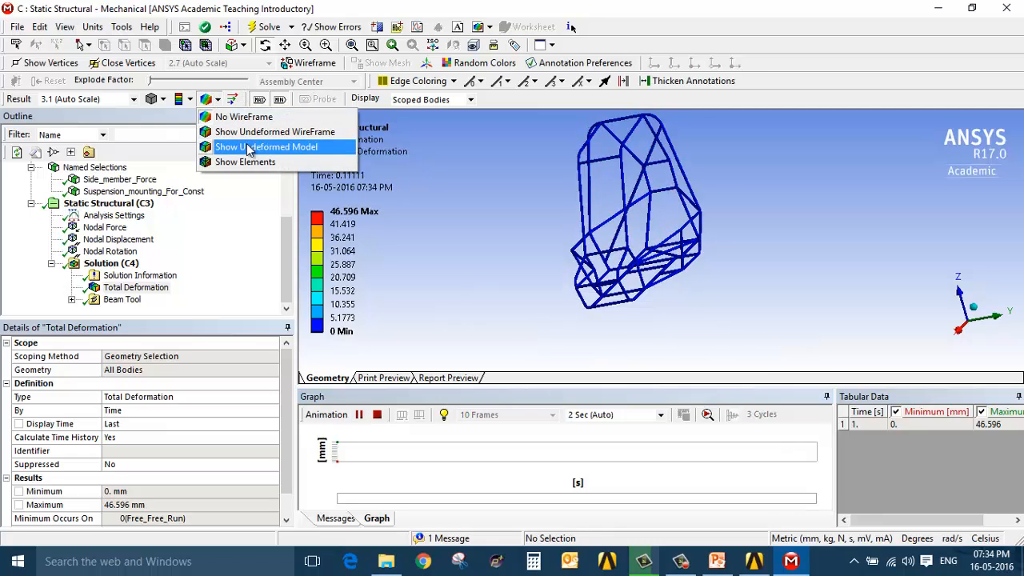
{"action": "left_click", "coordinate": [250, 148]}
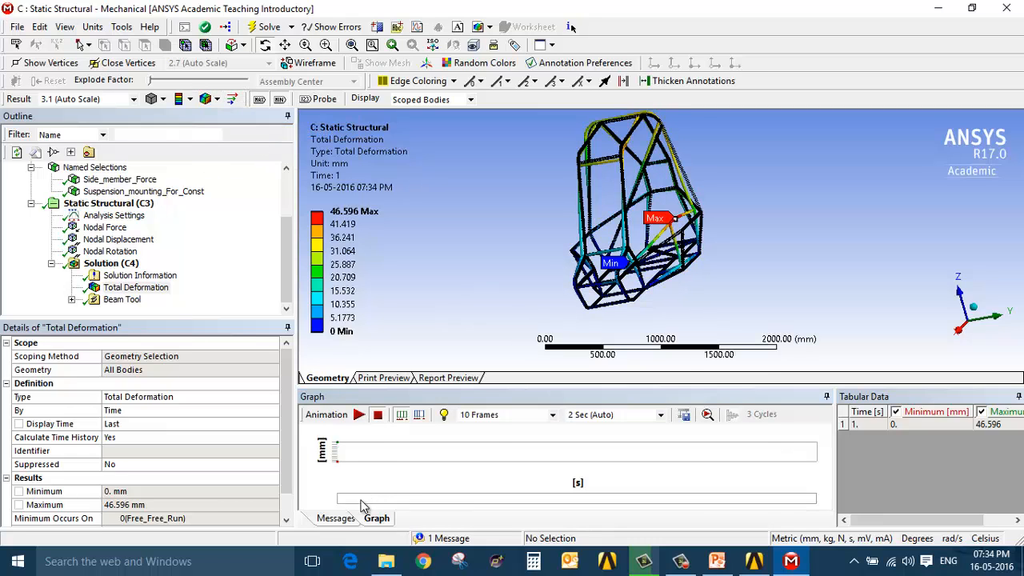
{"action": "left_click", "coordinate": [362, 415]}
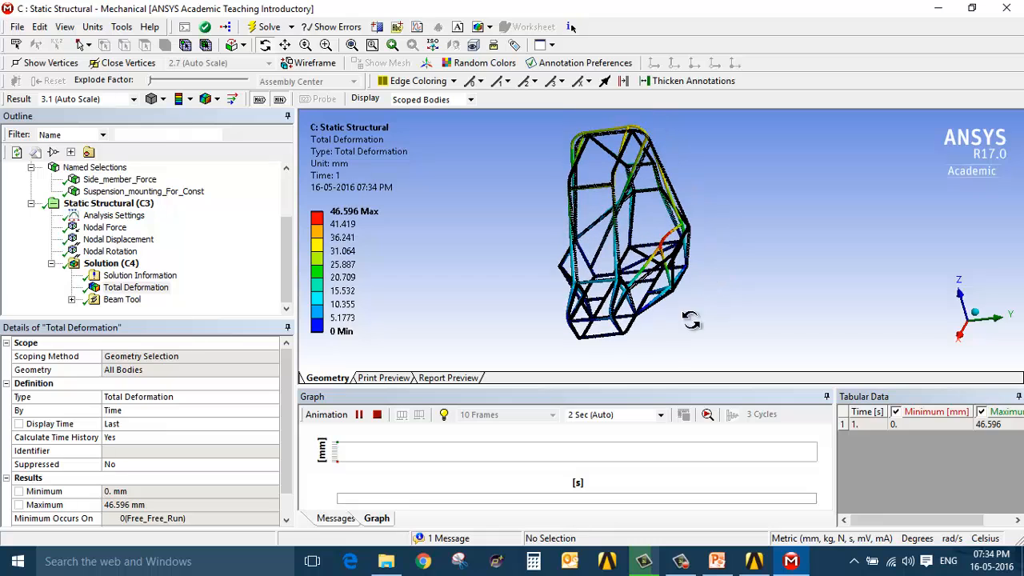
Step: Display the Beam Tool's Direct Stress result without the maximum and minimum labels, and animate it while viewing the frame from several sides
{"action": "left_click", "coordinate": [72, 300]}
{"action": "left_click", "coordinate": [159, 276]}
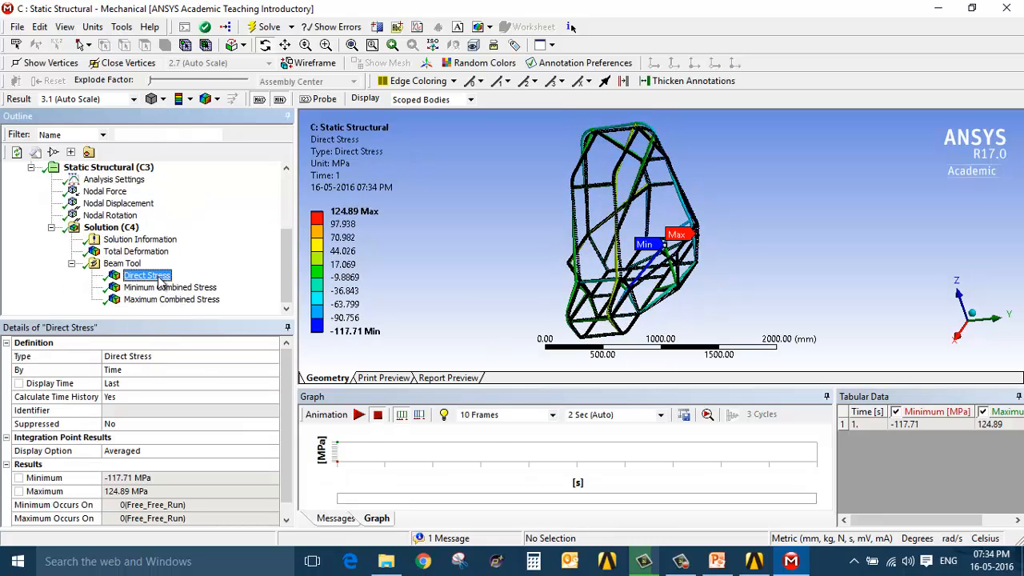
{"action": "left_click", "coordinate": [353, 417]}
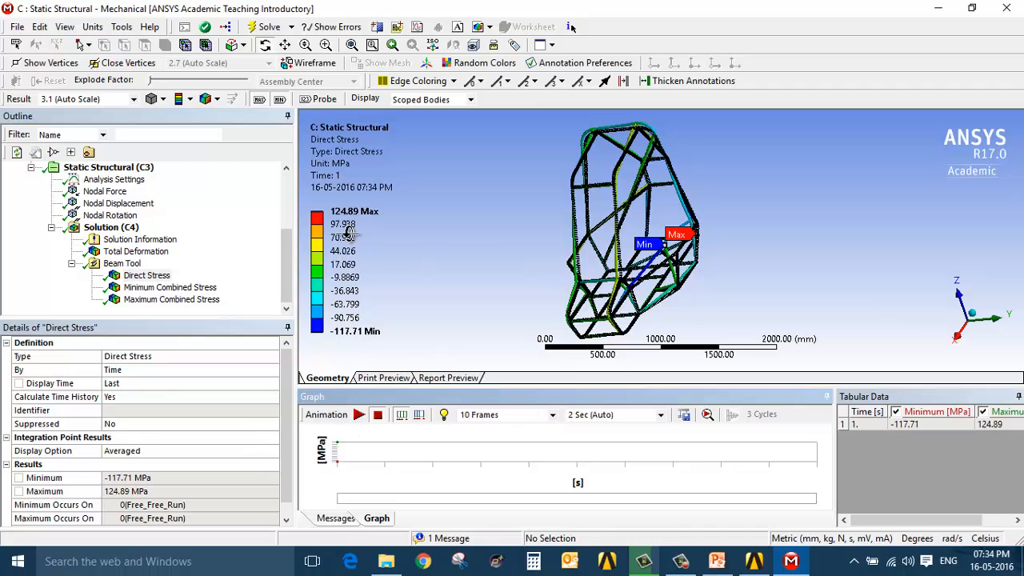
{"action": "left_click", "coordinate": [276, 102]}
{"action": "left_click", "coordinate": [259, 100]}
{"action": "left_click_drag", "start_coordinate": [724, 241], "coordinate": [745, 257]}
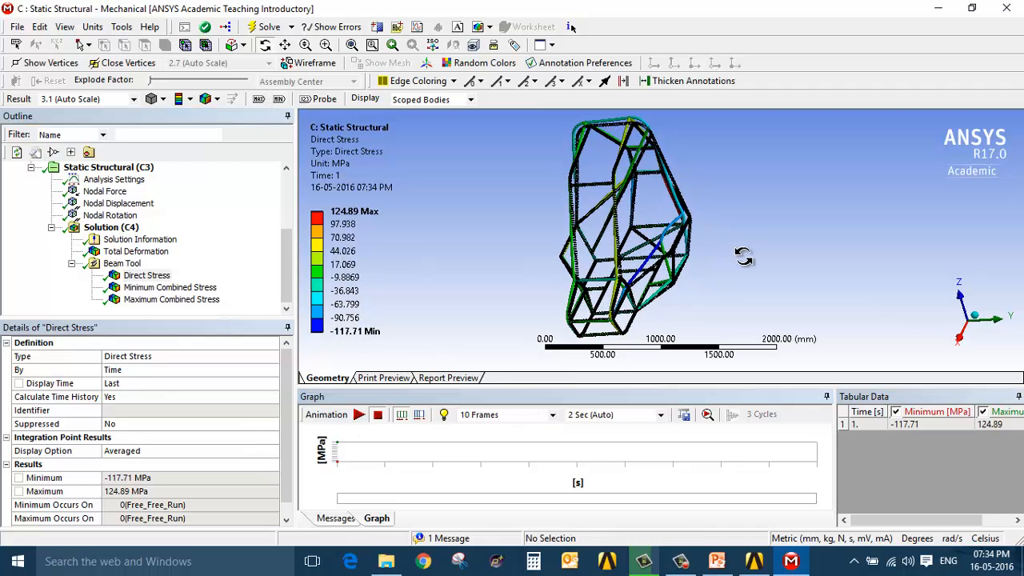
{"action": "left_click", "coordinate": [360, 417]}
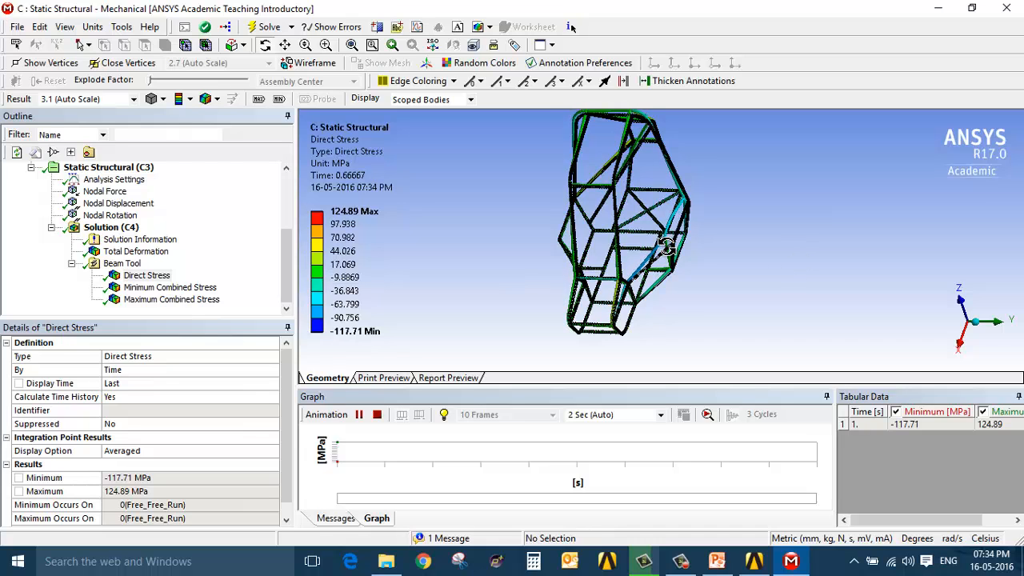
{"action": "left_click_drag", "start_coordinate": [667, 250], "coordinate": [536, 294]}
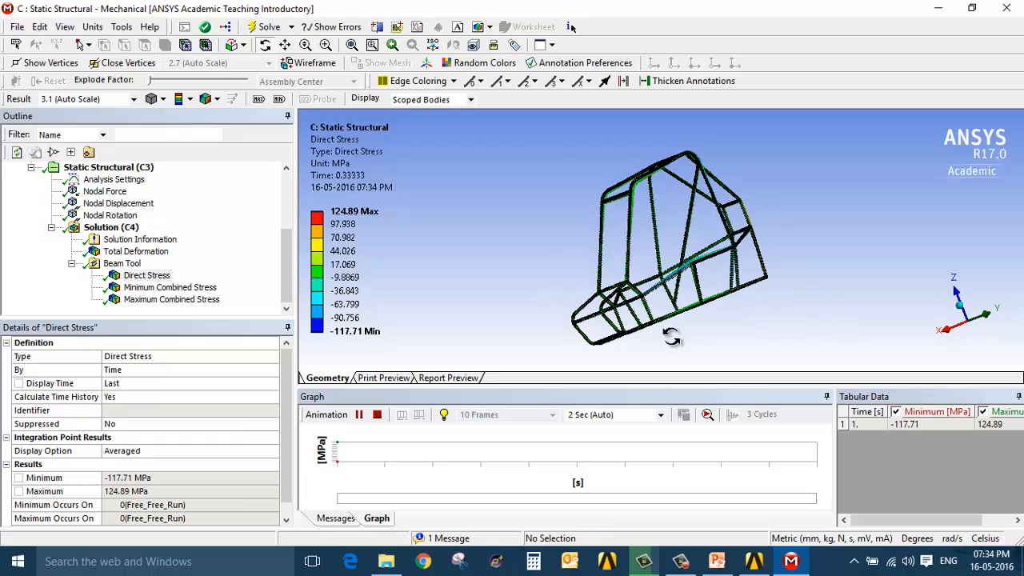
{"action": "left_click_drag", "start_coordinate": [672, 337], "coordinate": [622, 331]}
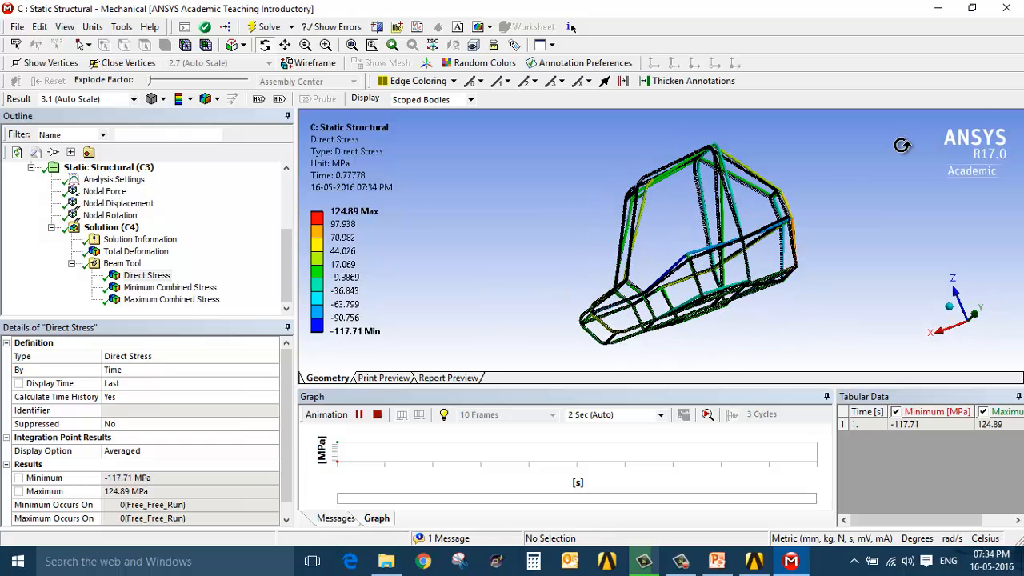
Step: Close Mechanical to return to the Workbench project and rename static structural system C as Side_impact_Analysis
{"action": "left_click", "coordinate": [1008, 6]}
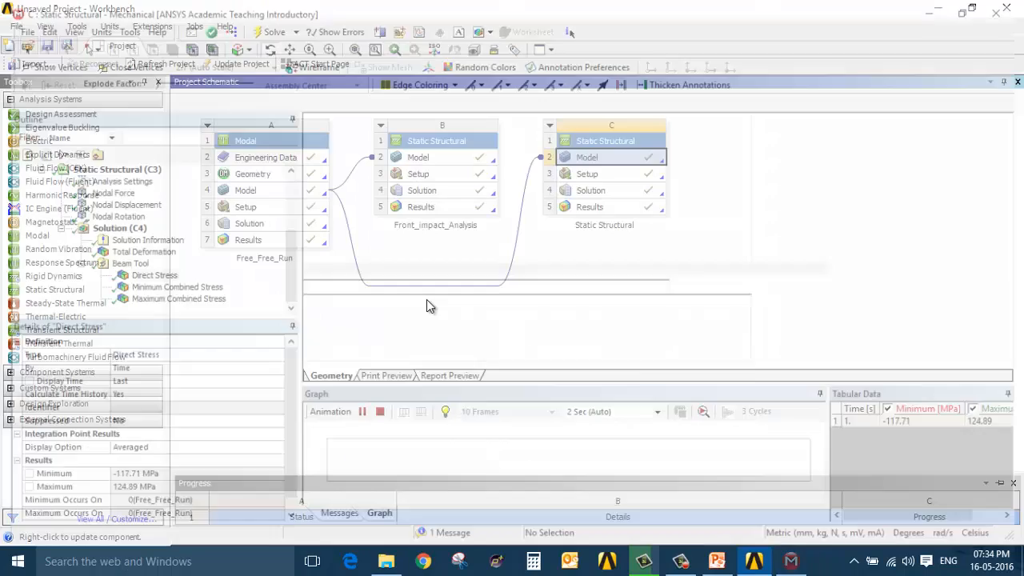
{"action": "double_click", "coordinate": [603, 225]}
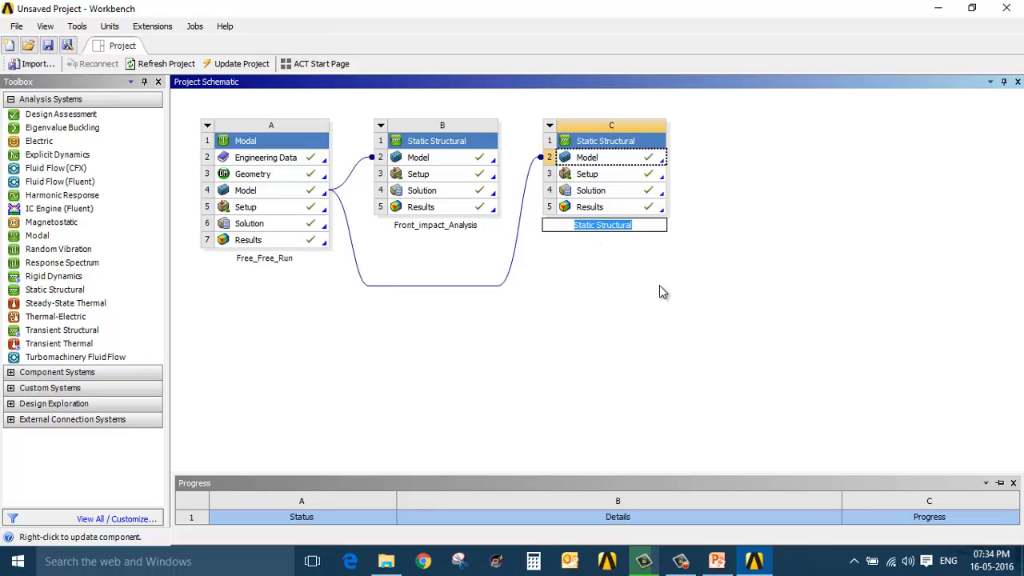
{"action": "type", "text": "Side_i"}
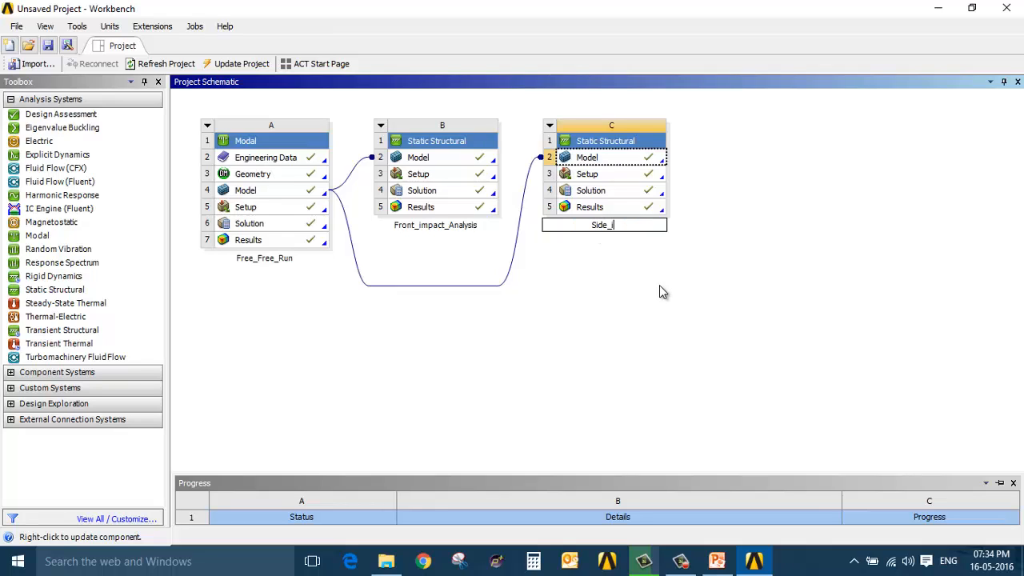
{"action": "type", "text": "mpact_Analysis"}
{"action": "key", "text": "Return"}
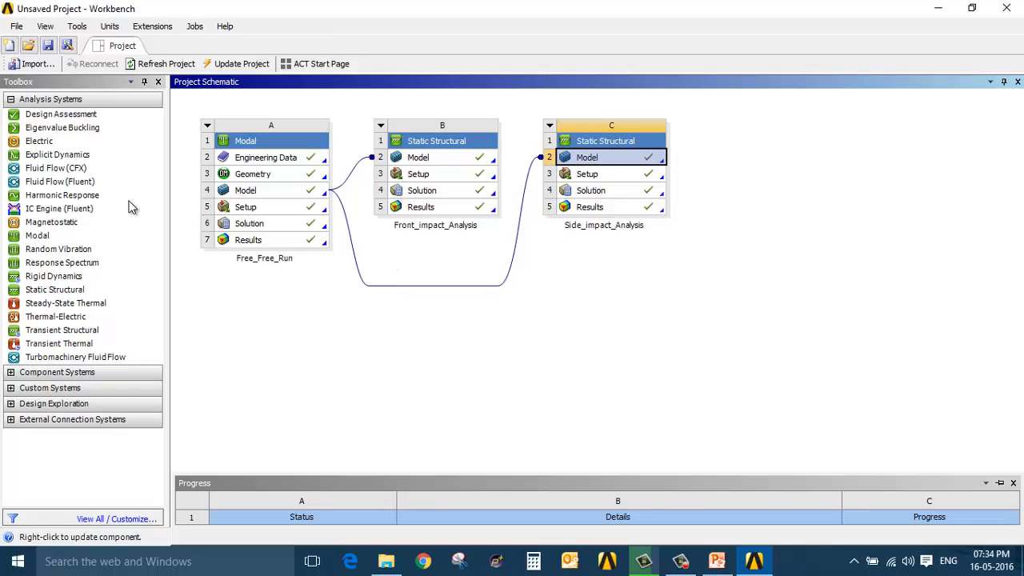
Step: Add a new Static Structural system that shares the Free_Free_Run system's Model, and update its Model cell
{"action": "left_click_drag", "start_coordinate": [83, 293], "coordinate": [438, 282]}
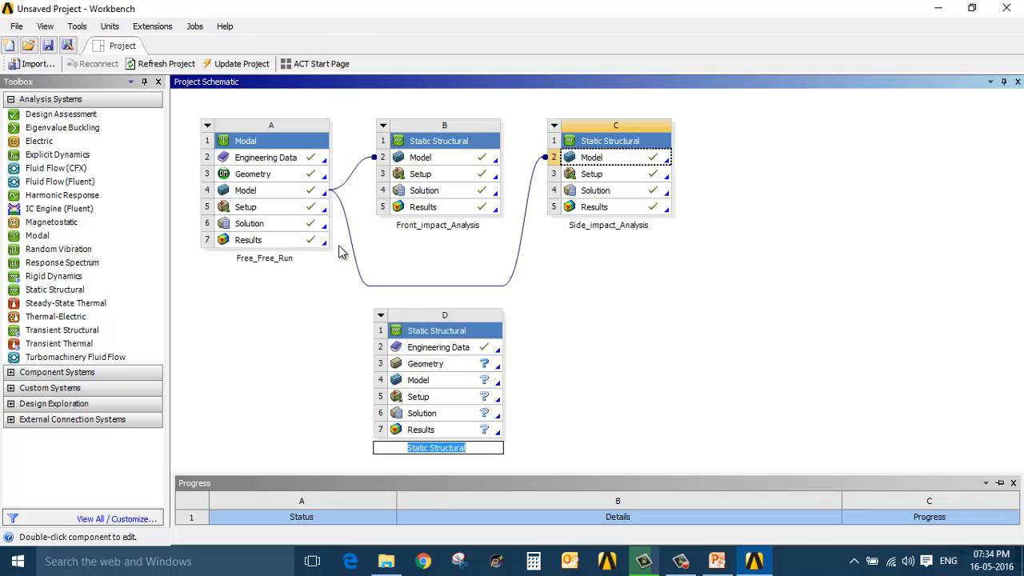
{"action": "left_click_drag", "start_coordinate": [253, 192], "coordinate": [429, 383]}
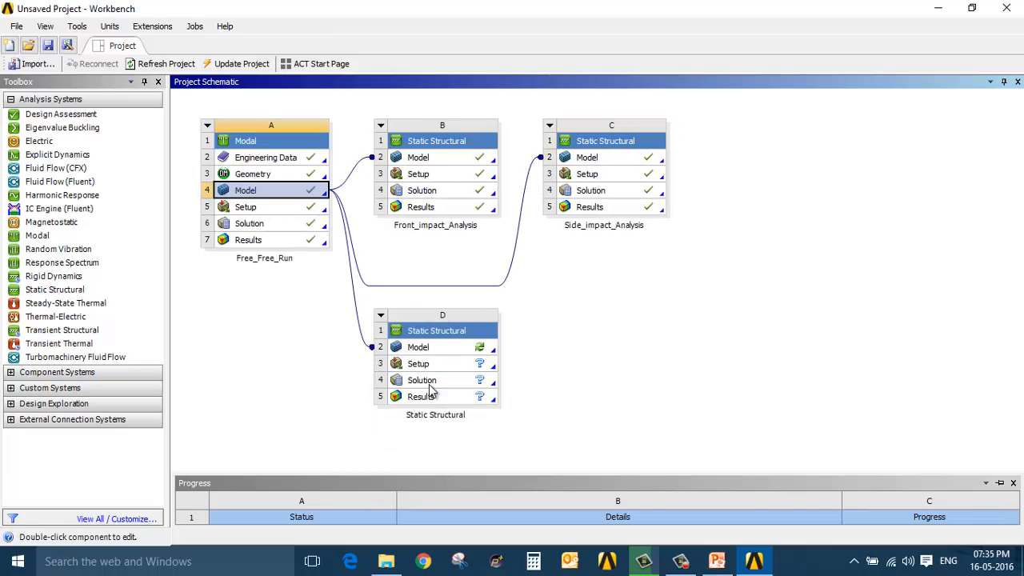
{"action": "left_click", "coordinate": [437, 354]}
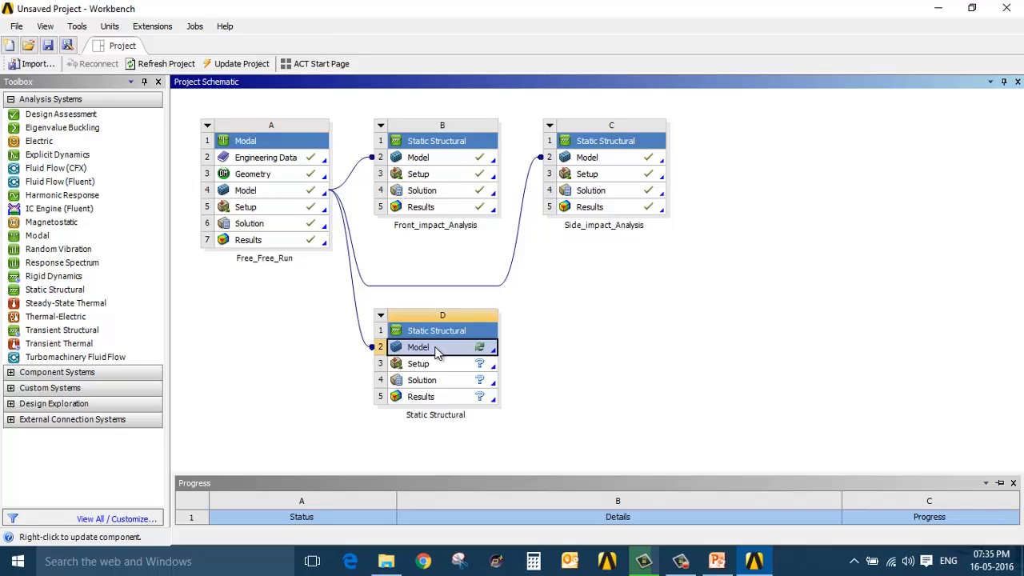
{"action": "right_click", "coordinate": [438, 354]}
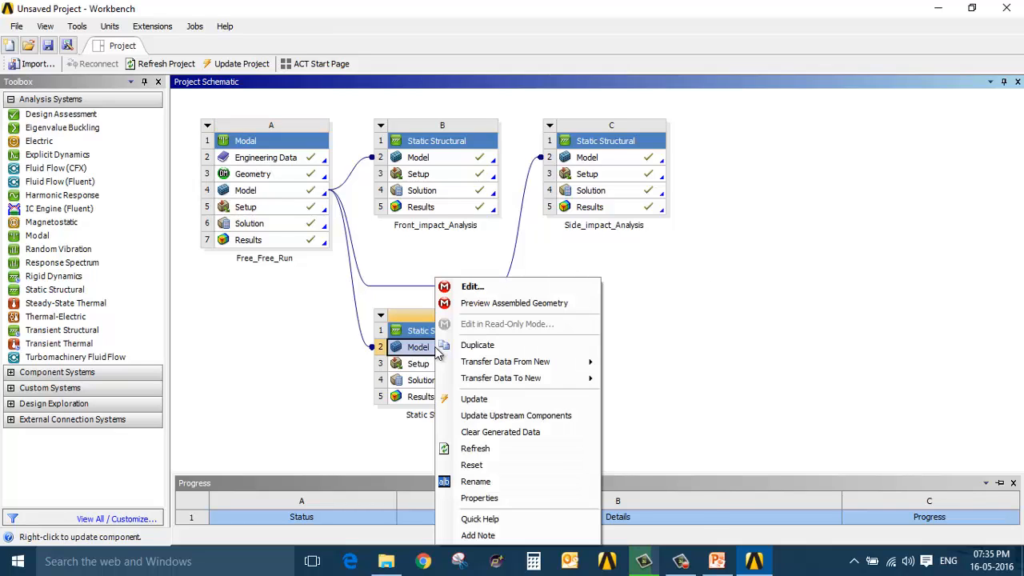
{"action": "left_click", "coordinate": [474, 398]}
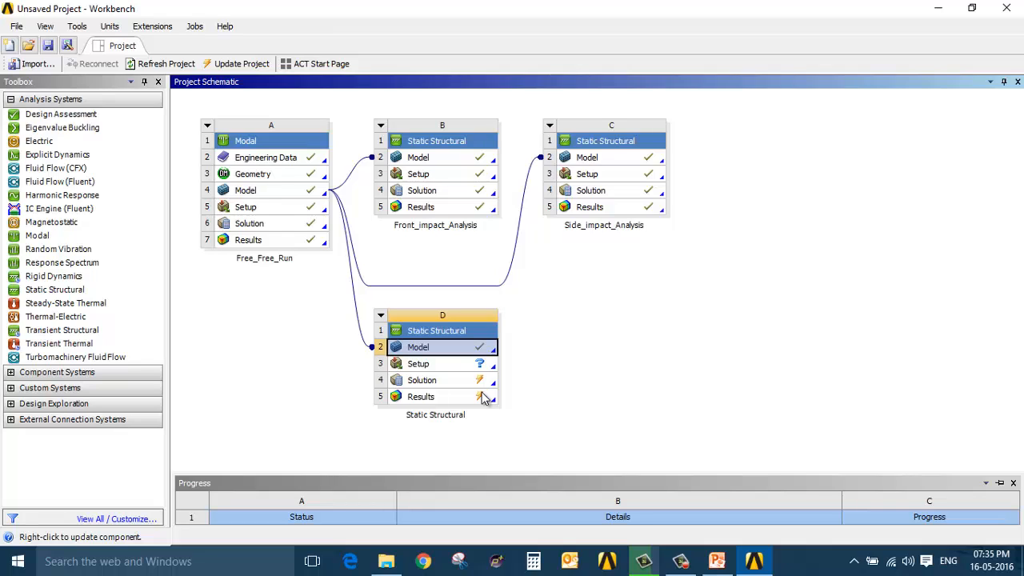
Step: Open the new system's model in Mechanical and display the mesh of the whole frame
{"action": "double_click", "coordinate": [462, 346]}
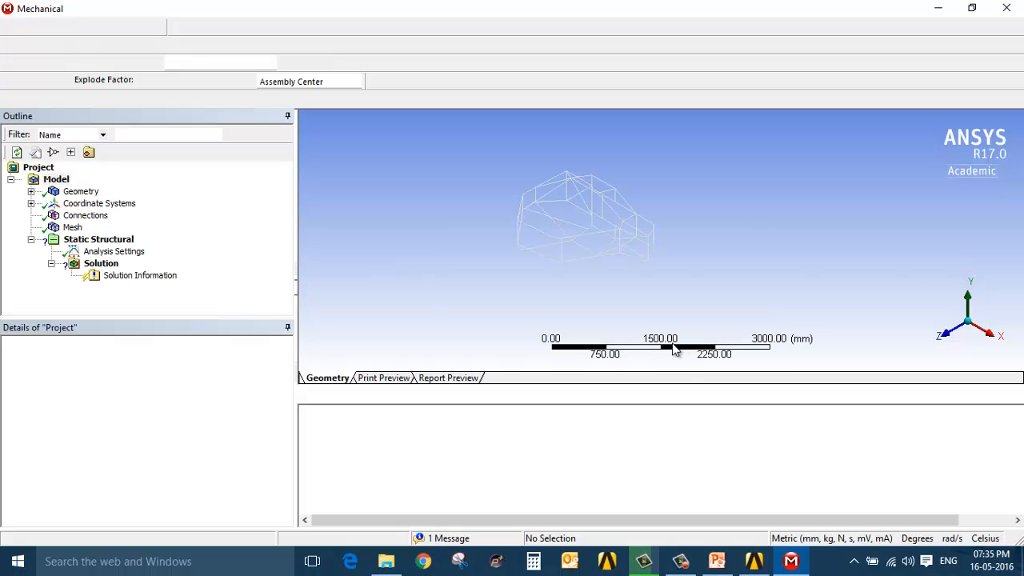
{"action": "scroll", "coordinate": [549, 188], "scroll_direction": "up", "scroll_amount": 3}
{"action": "middle_click_drag", "start_coordinate": [551, 192], "coordinate": [773, 208], "text": "ctrl"}
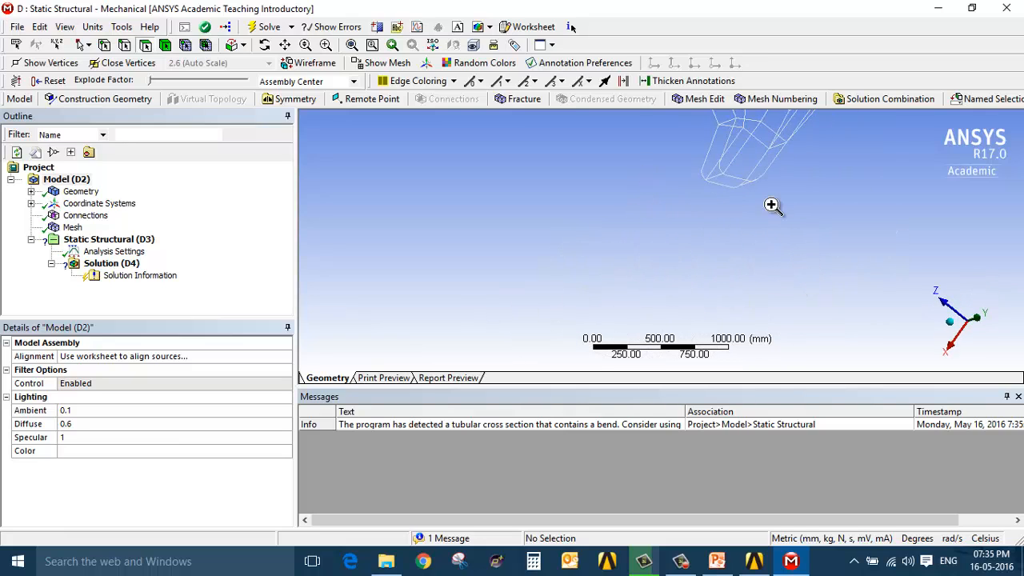
{"action": "mouse_move", "coordinate": [773, 208]}
{"action": "right_mouse_down"}
{"action": "mouse_move", "coordinate": [748, 228]}
{"action": "mouse_move", "coordinate": [761, 219]}
{"action": "right_mouse_up"}
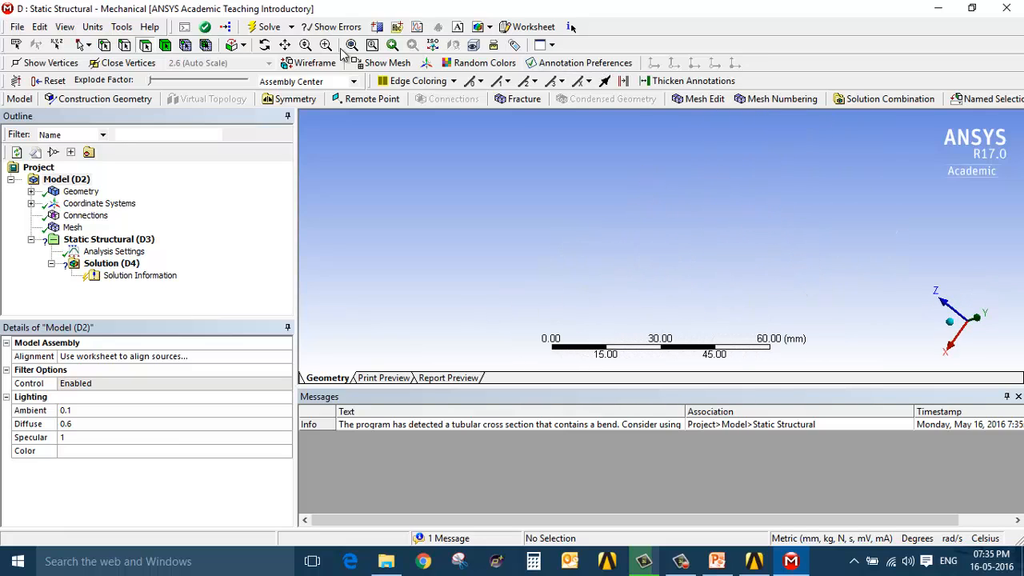
{"action": "left_click", "coordinate": [372, 45]}
{"action": "middle_click_drag", "start_coordinate": [688, 323], "coordinate": [711, 245]}
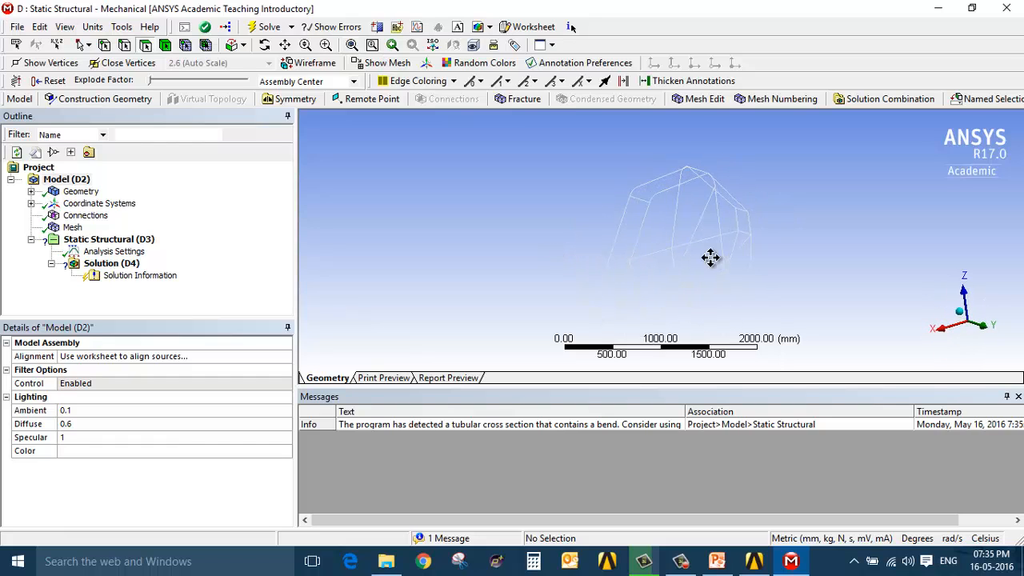
{"action": "left_click", "coordinate": [72, 228]}
{"action": "middle_click_drag", "start_coordinate": [566, 245], "coordinate": [671, 296]}
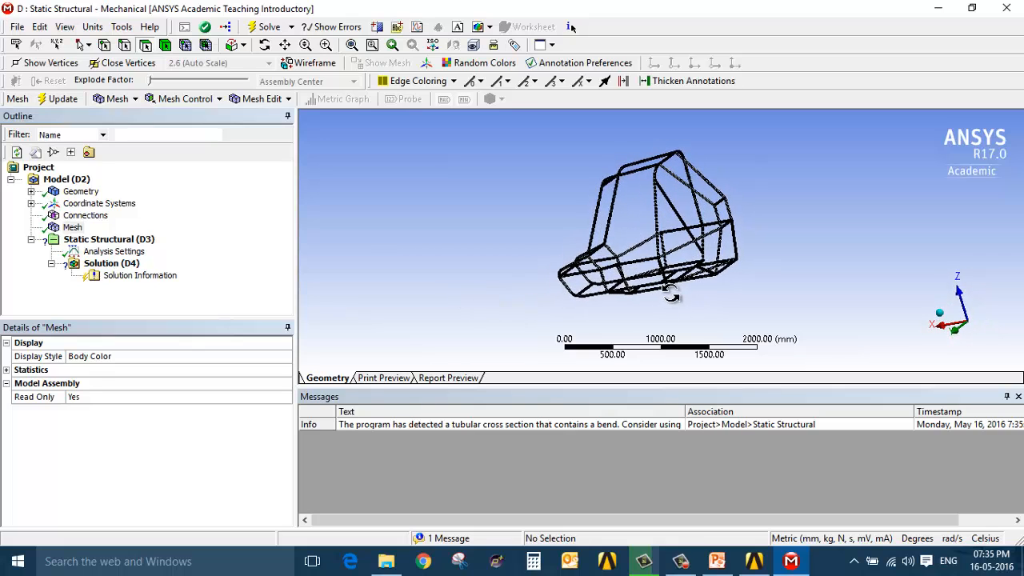
Step: Switch to the Workbench project and rename static structural system D as Rear_impact_Analysis
{"action": "left_click", "coordinate": [753, 561]}
{"action": "double_click", "coordinate": [433, 417]}
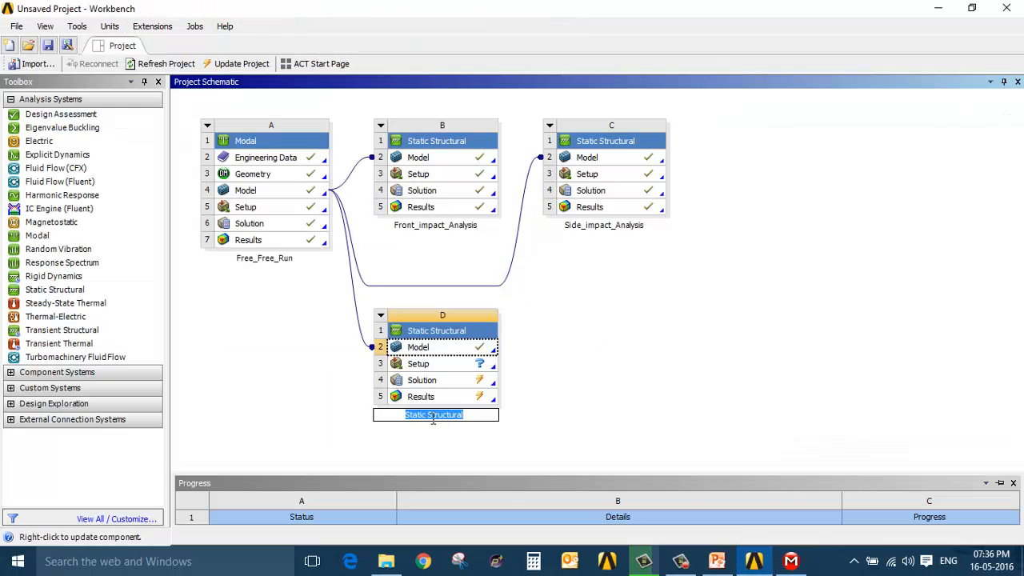
{"action": "type", "text": "Rea"}
{"action": "type", "text": "r_impact_Analysis"}
{"action": "key", "text": "Return"}
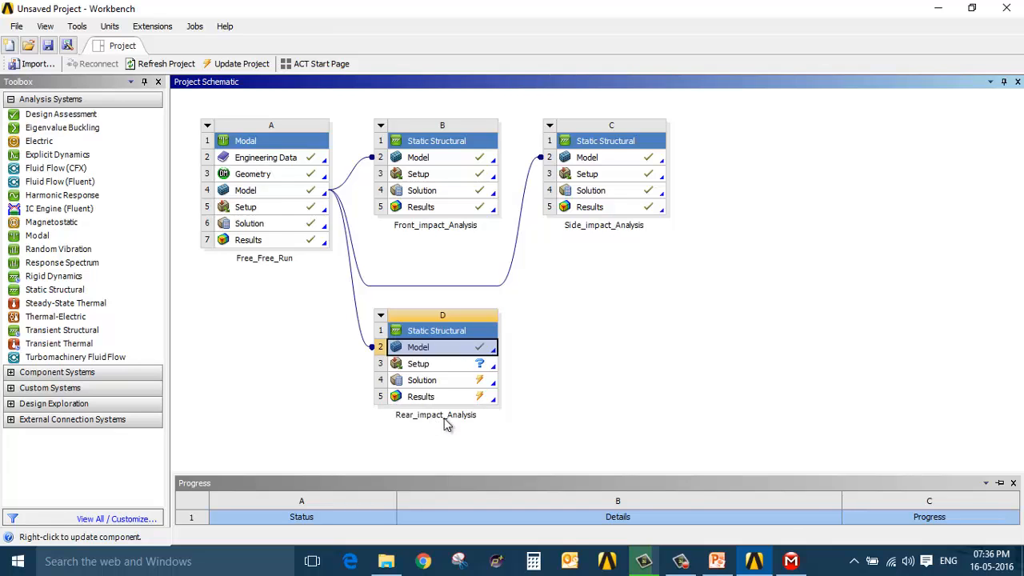
Step: Switch back to Mechanical and select the mesh nodes along the short horizontal cross member at the rear of the frame
{"action": "left_click", "coordinate": [791, 561]}
{"action": "middle_click_drag", "start_coordinate": [671, 295], "coordinate": [617, 292]}
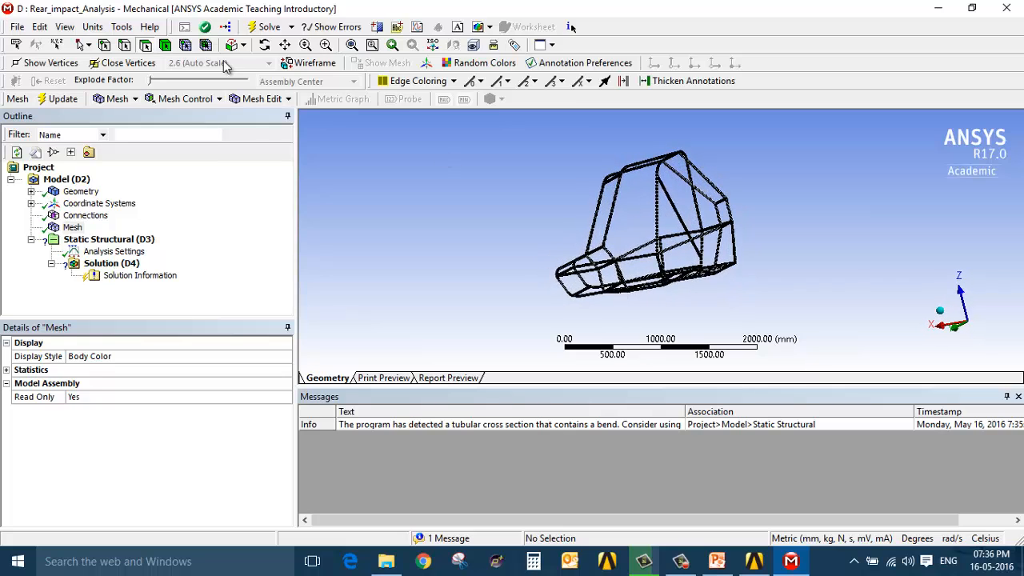
{"action": "scroll", "coordinate": [764, 200], "scroll_direction": "up", "scroll_amount": 10}
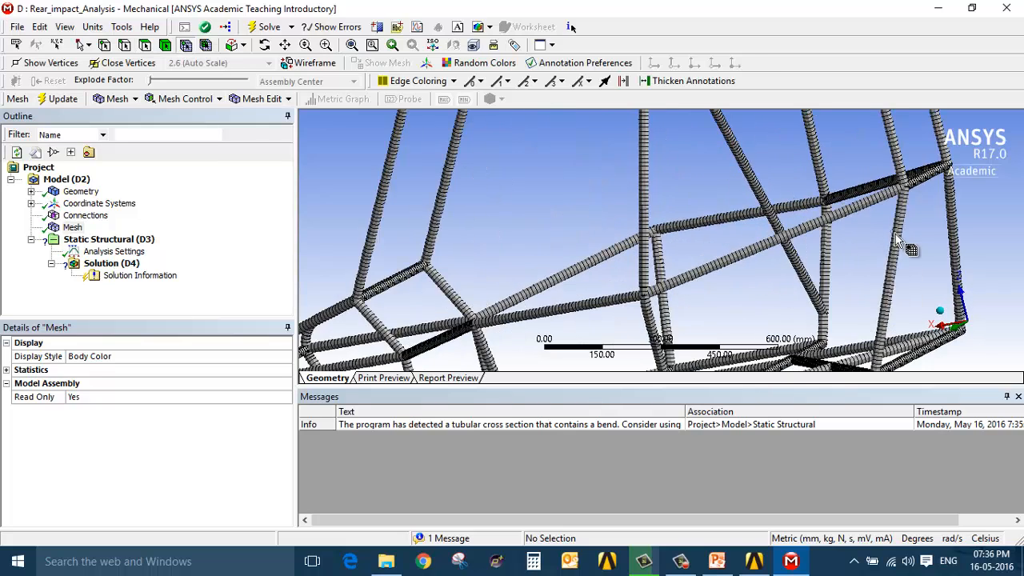
{"action": "scroll", "coordinate": [699, 275], "scroll_direction": "up", "scroll_amount": 5}
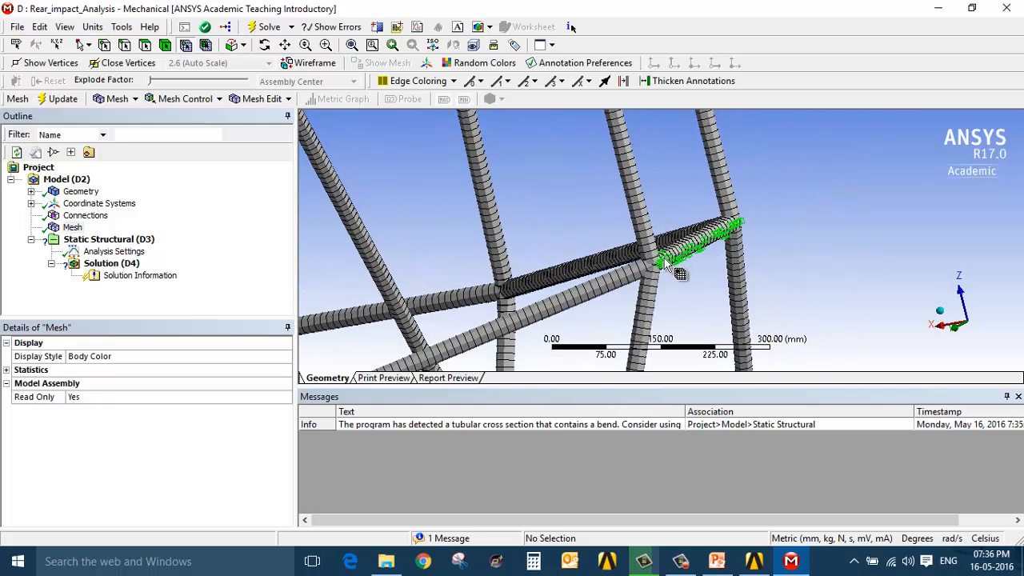
{"action": "left_click", "coordinate": [742, 240]}
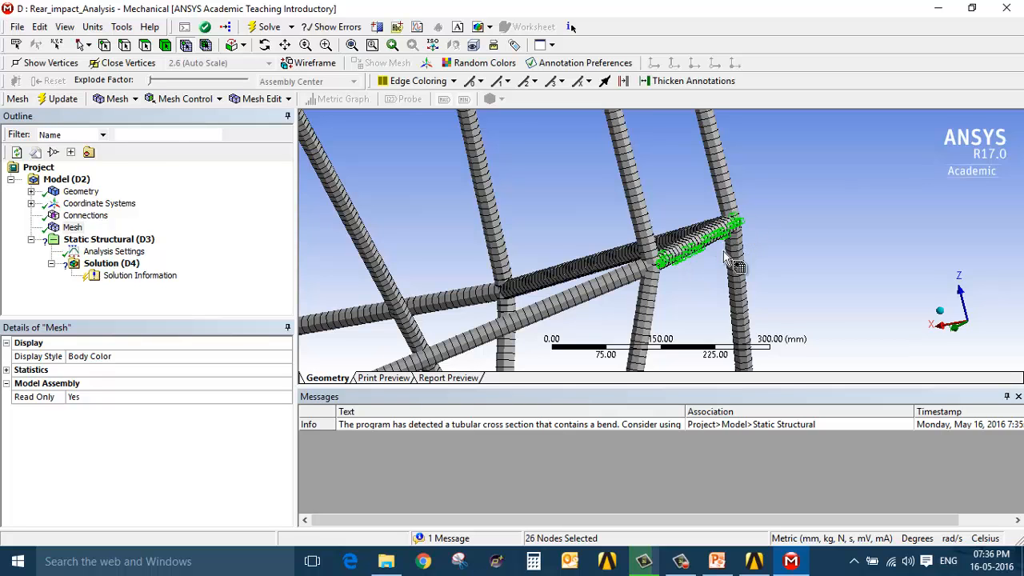
{"action": "middle_click_drag", "start_coordinate": [736, 263], "coordinate": [674, 280]}
{"action": "middle_click_drag", "start_coordinate": [547, 309], "coordinate": [485, 299]}
{"action": "middle_click_drag", "start_coordinate": [375, 253], "coordinate": [715, 252], "text": "ctrl"}
{"action": "scroll", "coordinate": [471, 209], "scroll_direction": "up", "scroll_amount": 3}
{"action": "left_click", "coordinate": [512, 218], "text": "ctrl"}
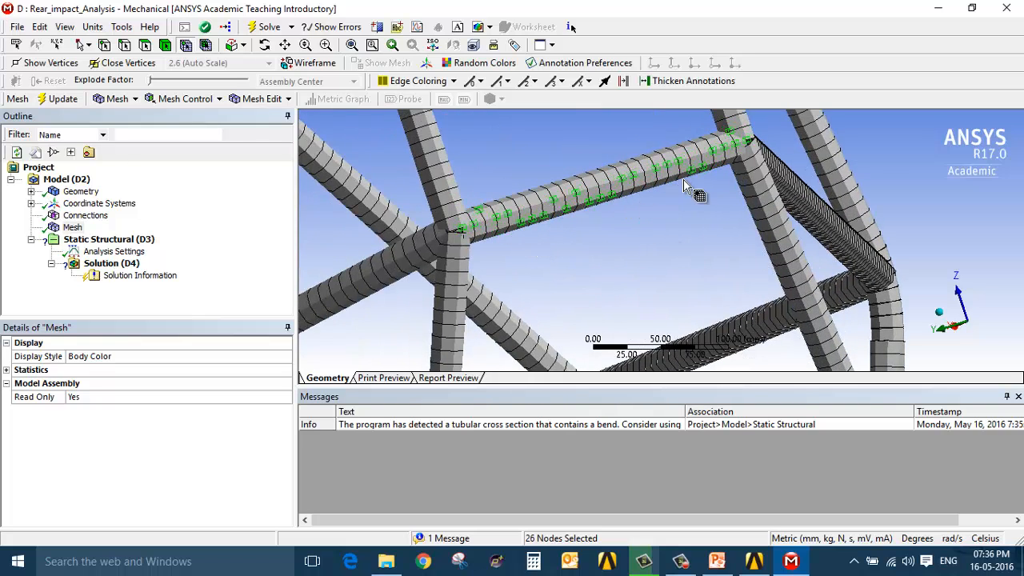
{"action": "left_click", "coordinate": [712, 152], "text": "ctrl"}
Step: Create a named selection called Rear_member_Force from the selected rear member nodes
{"action": "right_click", "coordinate": [602, 200]}
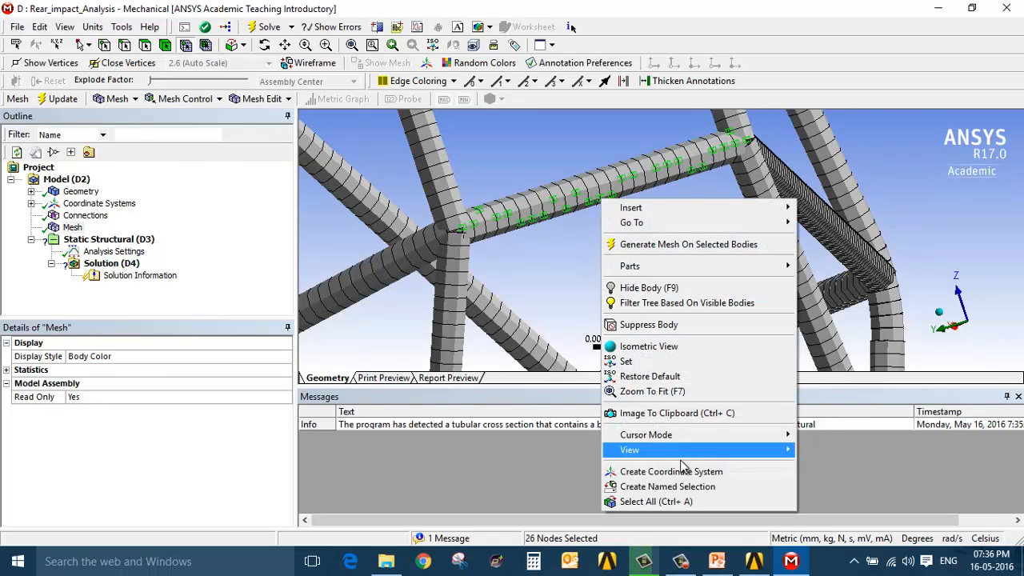
{"action": "left_click", "coordinate": [692, 487]}
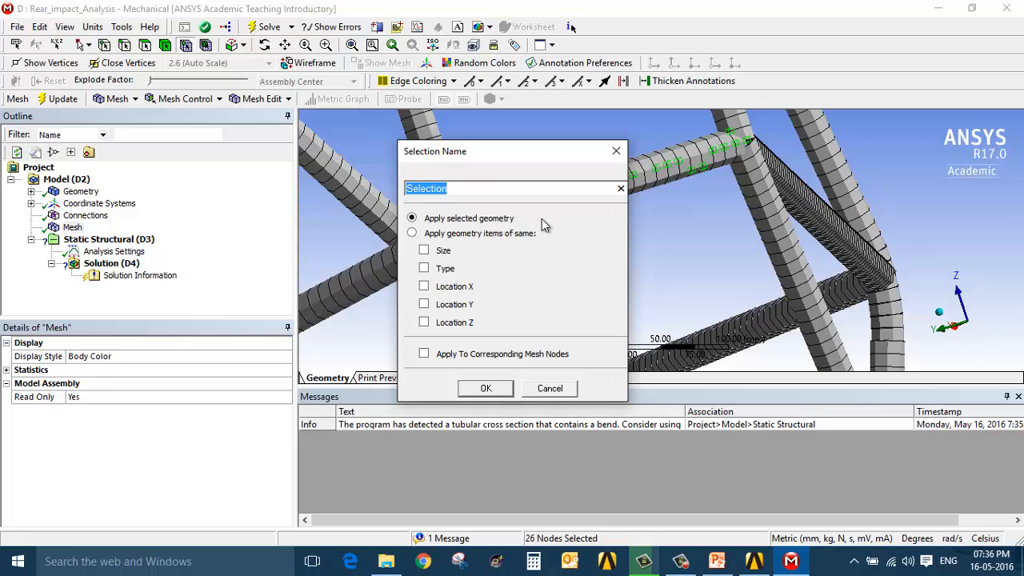
{"action": "type", "text": "Rear_member_Force"}
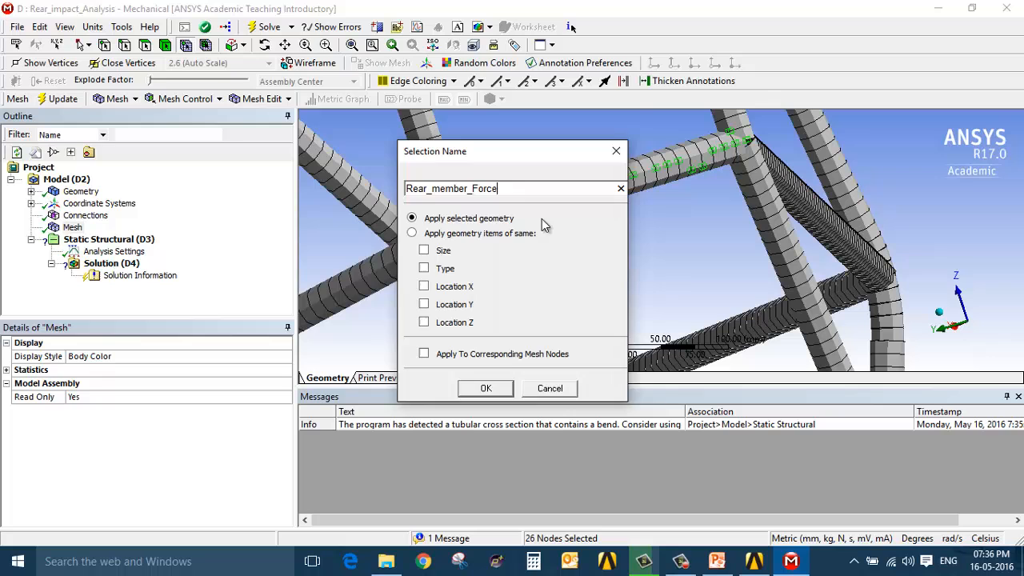
{"action": "key", "text": "Return"}
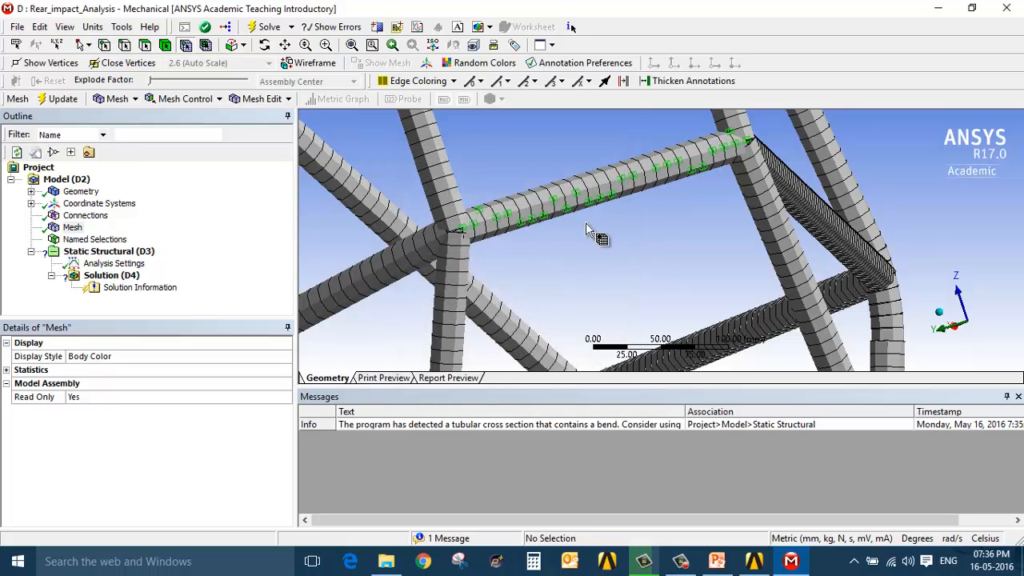
Step: Select pairs of adjacent mesh nodes near both ends of the two lower longitudinal tubes in the cross-braced rear section
{"action": "middle_click_drag", "start_coordinate": [393, 255], "coordinate": [740, 218]}
{"action": "scroll", "coordinate": [739, 216], "scroll_direction": "down", "scroll_amount": 10}
{"action": "middle_click_drag", "start_coordinate": [709, 312], "coordinate": [664, 257], "text": "ctrl"}
{"action": "scroll", "coordinate": [678, 213], "scroll_direction": "up", "scroll_amount": 8}
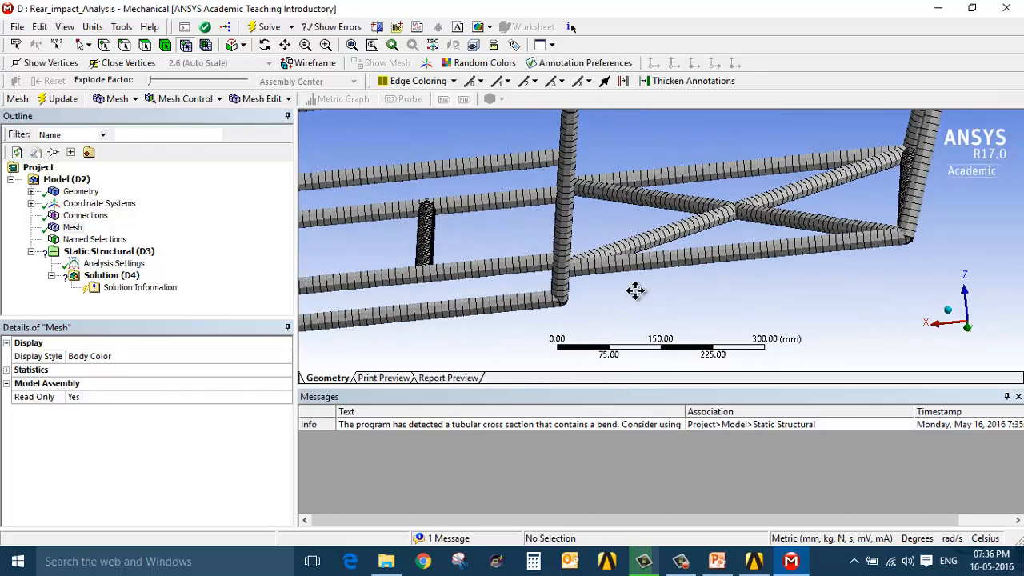
{"action": "scroll", "coordinate": [632, 272], "scroll_direction": "up", "scroll_amount": 3}
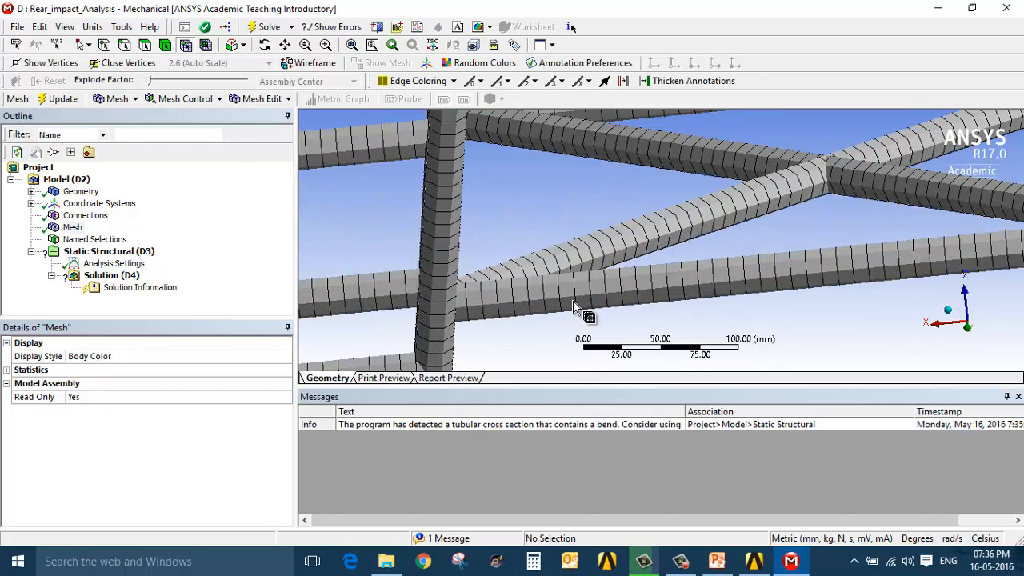
{"action": "left_click", "coordinate": [593, 298], "text": "ctrl"}
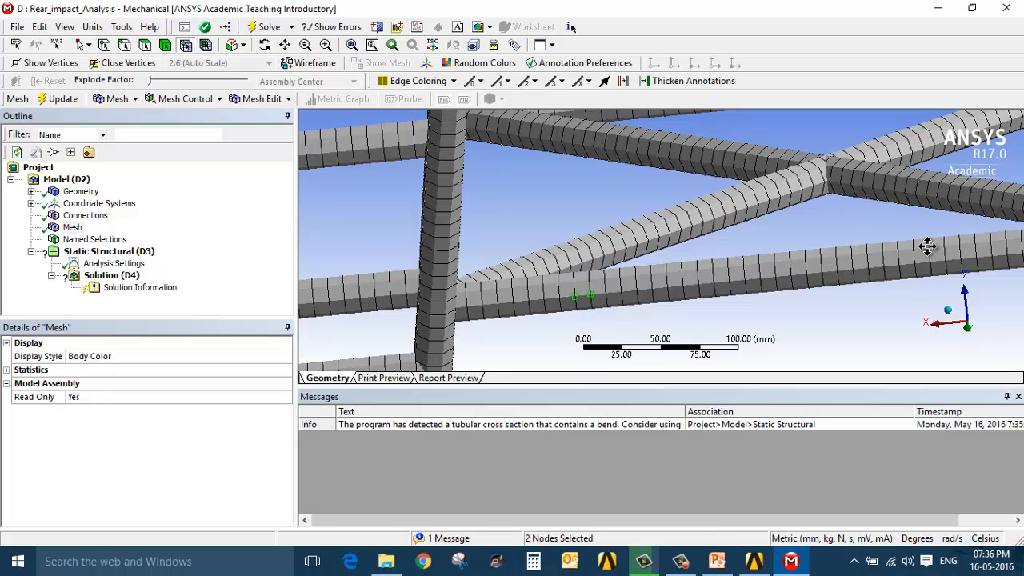
{"action": "middle_click_drag", "start_coordinate": [927, 245], "coordinate": [793, 233], "text": "ctrl"}
{"action": "left_click", "coordinate": [892, 250], "text": "ctrl"}
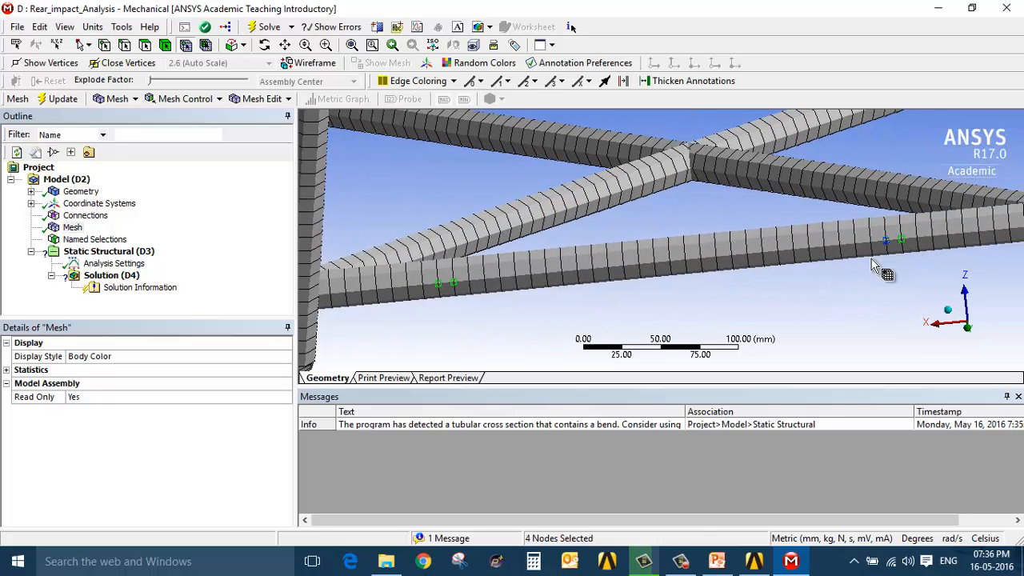
{"action": "scroll", "coordinate": [875, 280], "scroll_direction": "down", "scroll_amount": 3}
{"action": "scroll", "coordinate": [789, 153], "scroll_direction": "up", "scroll_amount": 3}
{"action": "middle_click_drag", "start_coordinate": [784, 146], "coordinate": [864, 251], "text": "ctrl"}
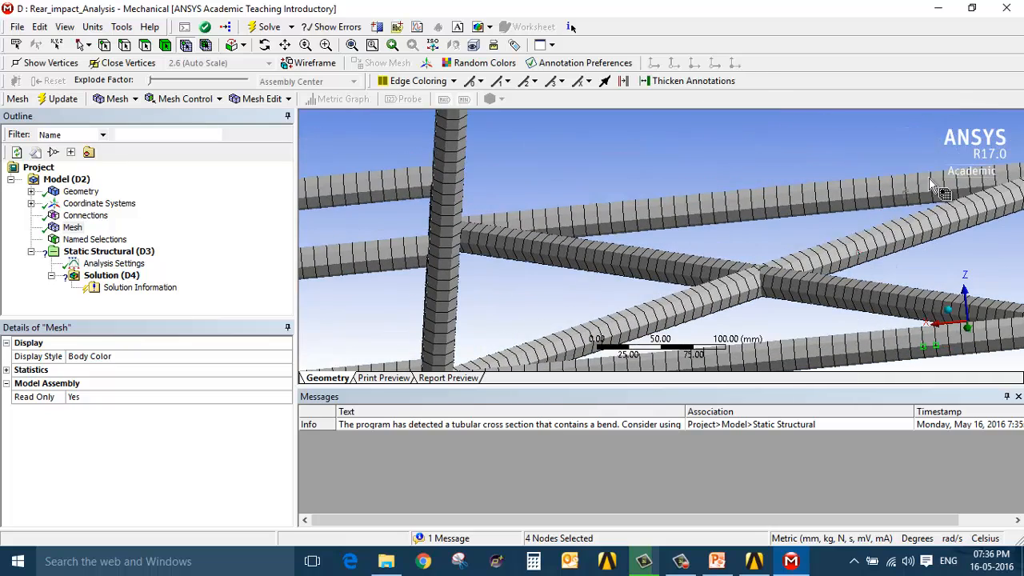
{"action": "left_click", "coordinate": [926, 181], "text": "ctrl"}
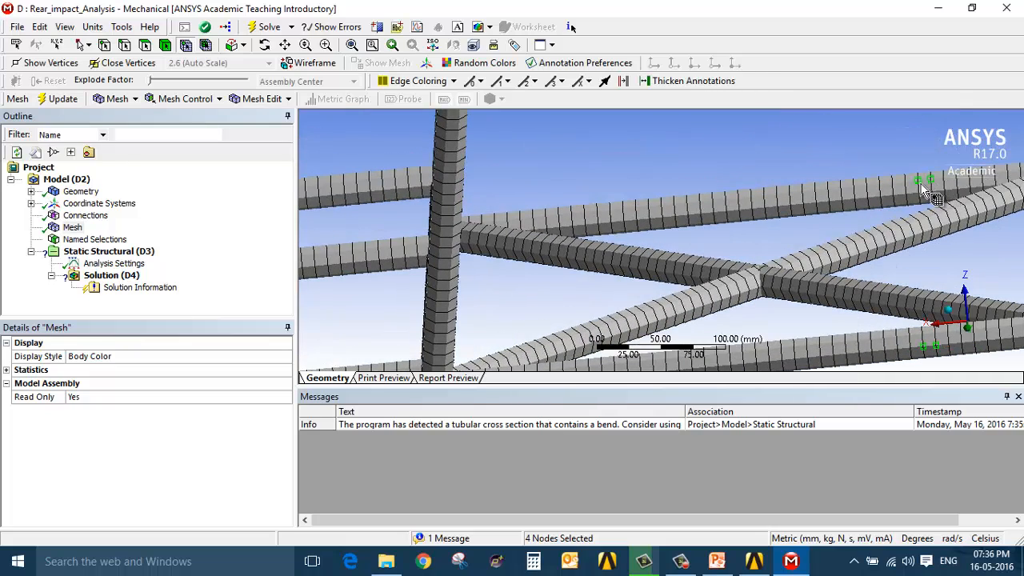
{"action": "left_click", "coordinate": [596, 215], "text": "ctrl"}
{"action": "scroll", "coordinate": [640, 248], "scroll_direction": "down", "scroll_amount": 3}
{"action": "scroll", "coordinate": [642, 272], "scroll_direction": "down", "scroll_amount": 3}
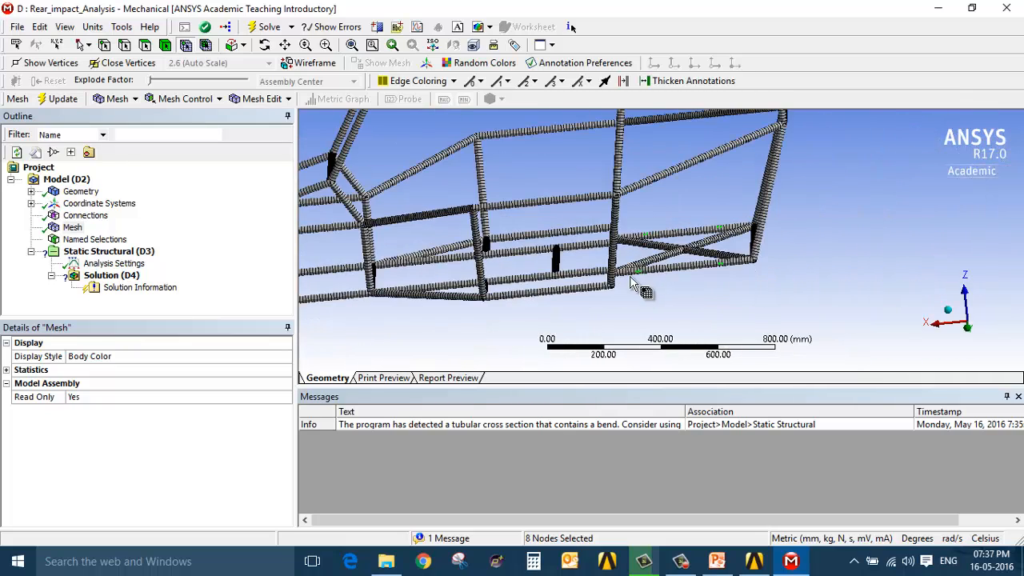
Step: Create a named selection called Rear_Suspension from the selected rear nodes
{"action": "scroll", "coordinate": [644, 292], "scroll_direction": "up", "scroll_amount": 3}
{"action": "right_click", "coordinate": [614, 317]}
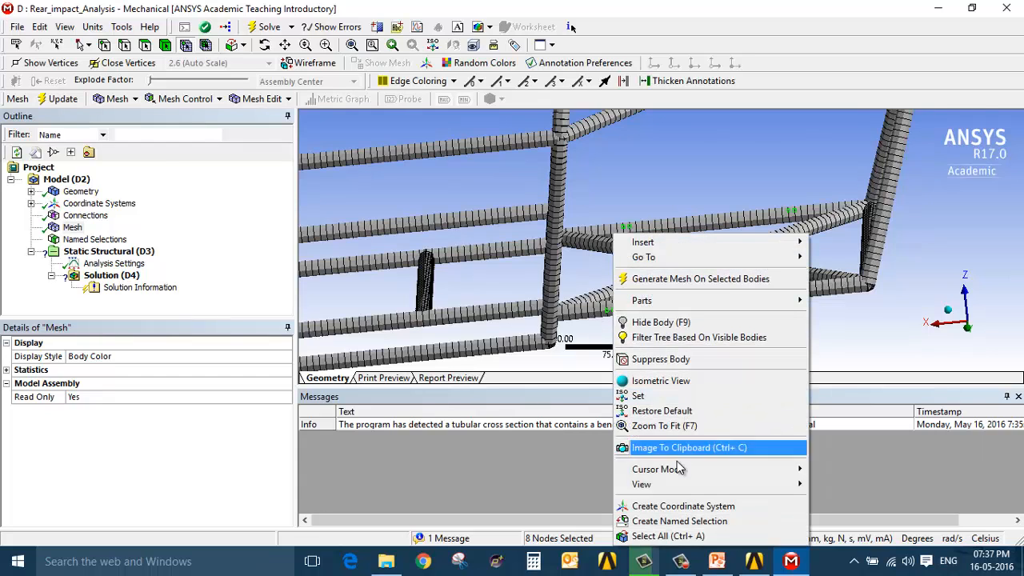
{"action": "left_click", "coordinate": [684, 518]}
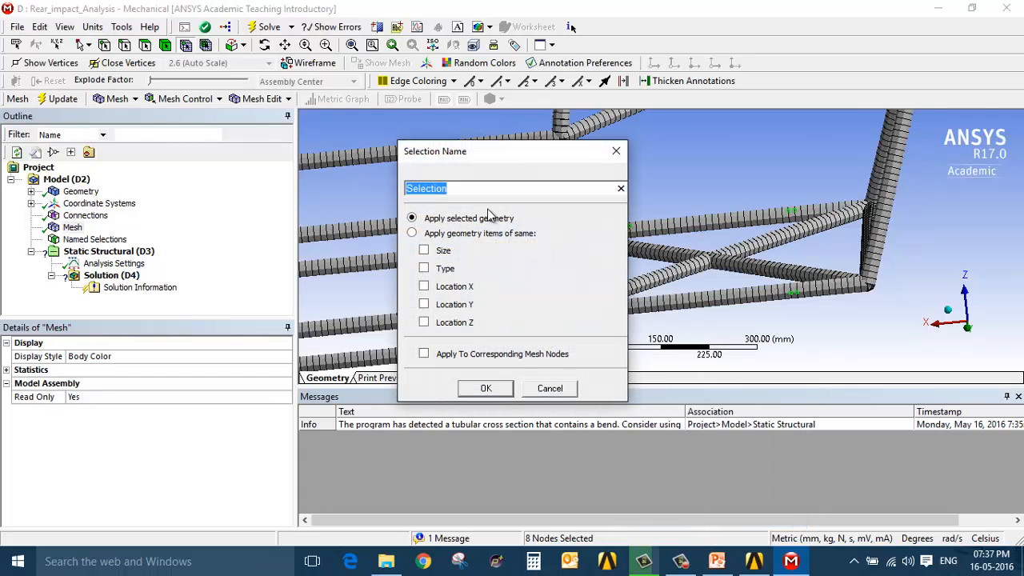
{"action": "type", "text": "Rear_Suspens"}
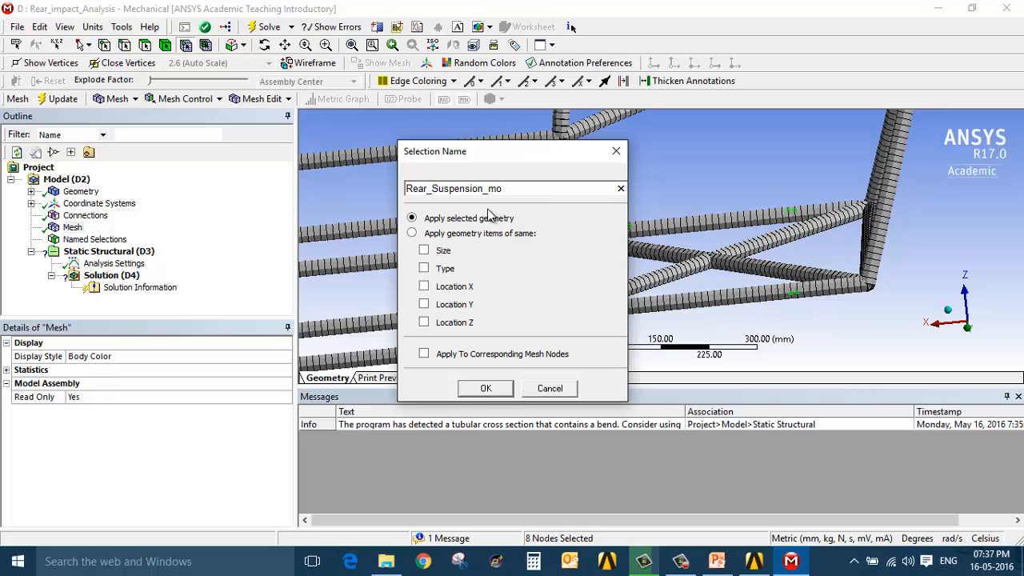
{"action": "key", "text": "Return"}
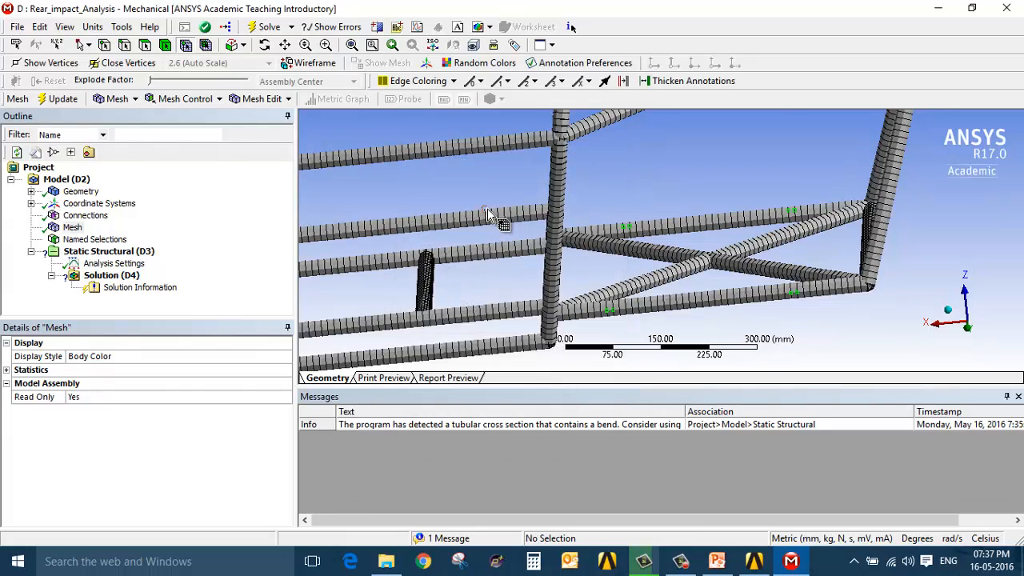
Step: Select pairs of adjacent mesh nodes at two spots along each of the four longitudinal tubes in the front section
{"action": "key", "text": "F7"}
{"action": "scroll", "coordinate": [560, 252], "scroll_direction": "up", "scroll_amount": 5}
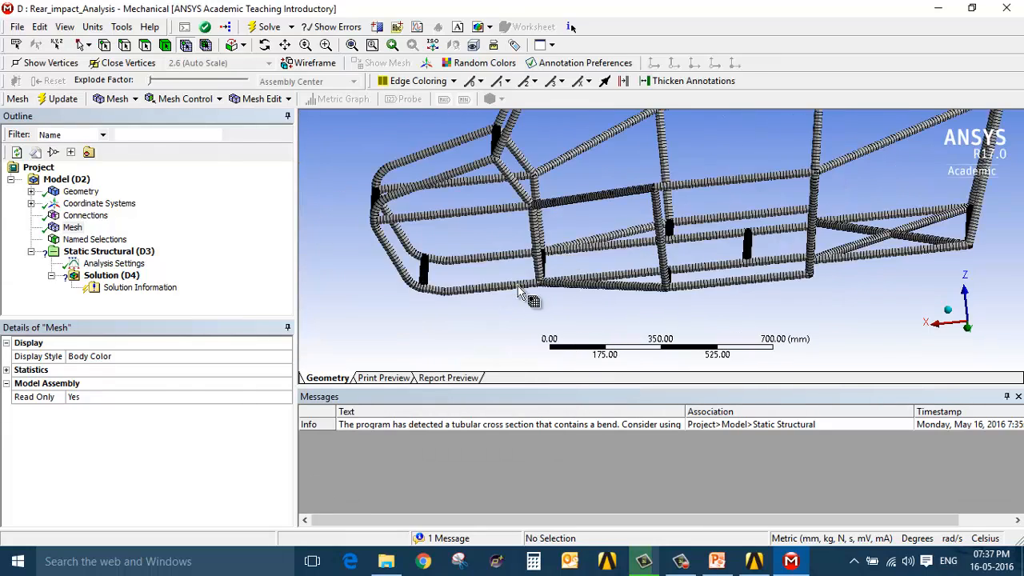
{"action": "left_click", "coordinate": [575, 308]}
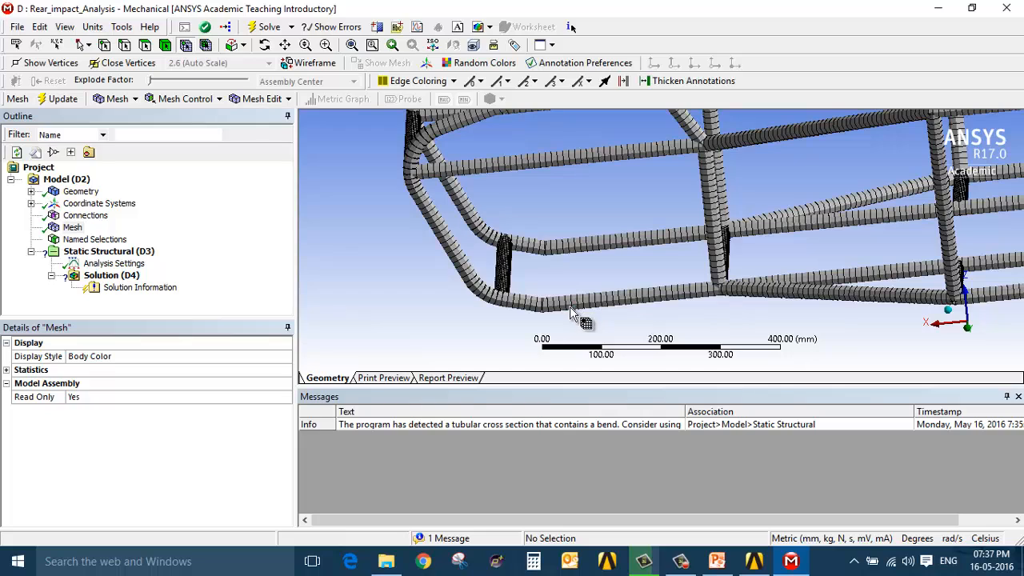
{"action": "left_click", "coordinate": [650, 302], "text": "ctrl"}
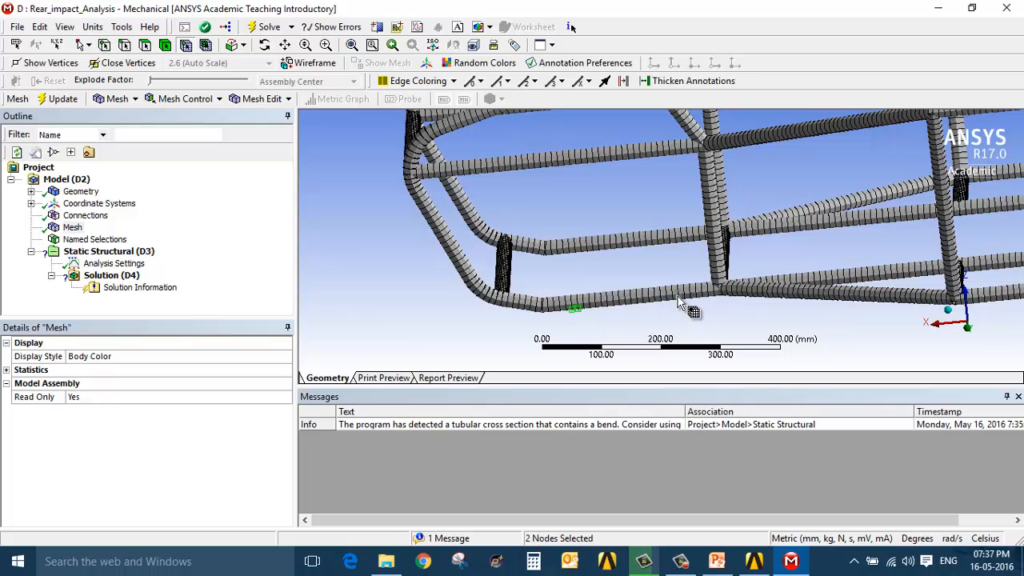
{"action": "left_click", "coordinate": [682, 296], "text": "ctrl"}
{"action": "left_click", "coordinate": [568, 247], "text": "ctrl"}
{"action": "left_click", "coordinate": [672, 241], "text": "ctrl"}
{"action": "left_click", "coordinate": [489, 170], "text": "ctrl"}
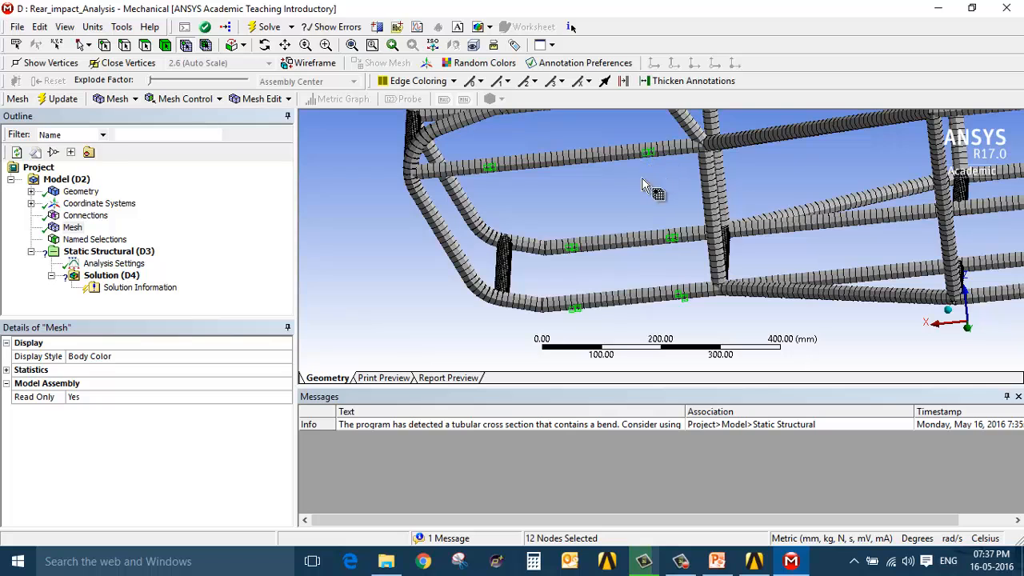
{"action": "middle_click_drag", "start_coordinate": [624, 192], "coordinate": [616, 175]}
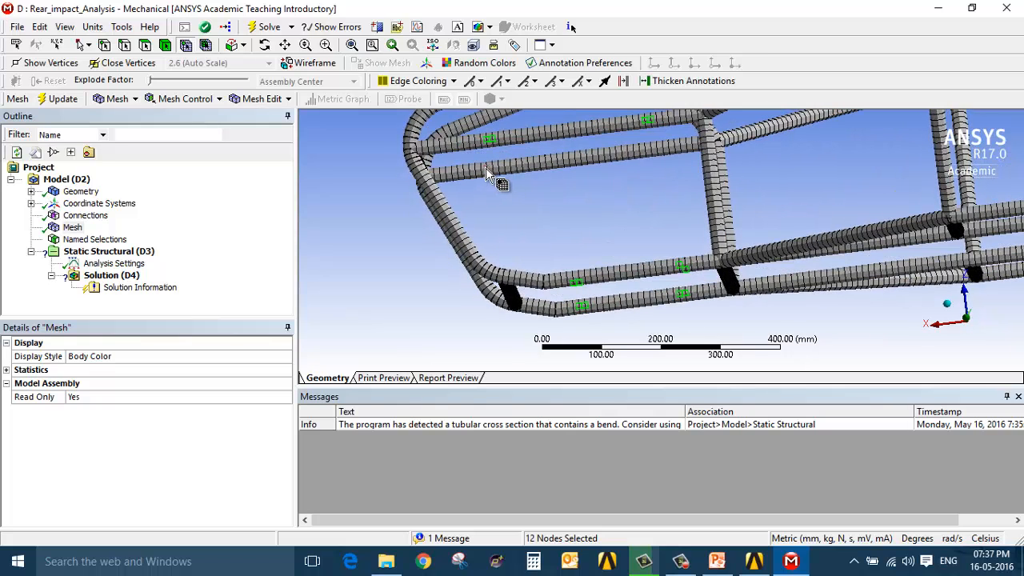
{"action": "left_click", "coordinate": [487, 170], "text": "ctrl"}
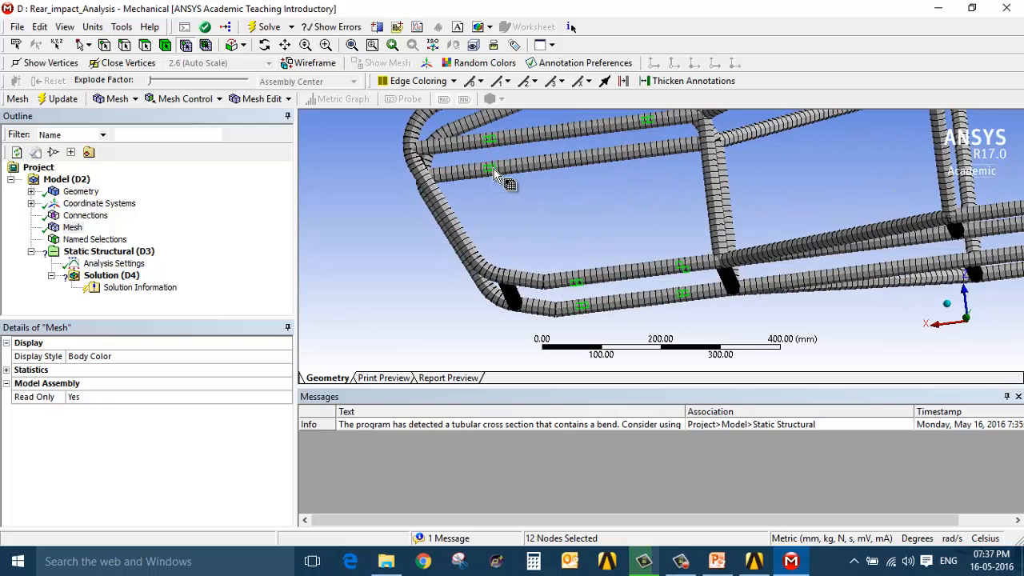
{"action": "left_click", "coordinate": [653, 149], "text": "ctrl"}
Step: Create a named selection called Front_Suspension from the selected front nodes
{"action": "right_click", "coordinate": [648, 122]}
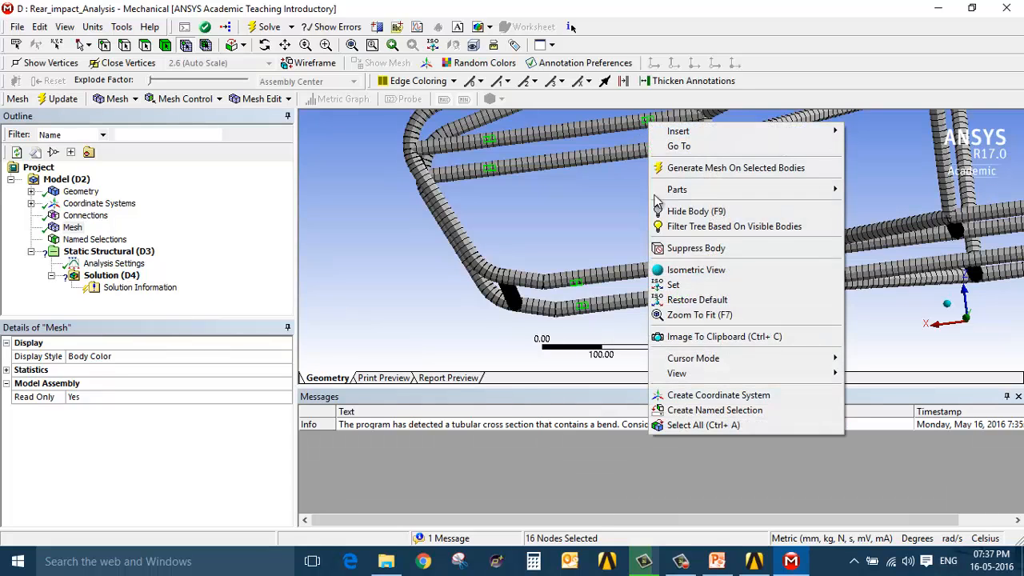
{"action": "left_click", "coordinate": [712, 416]}
{"action": "type", "text": "Front_Suspension"}
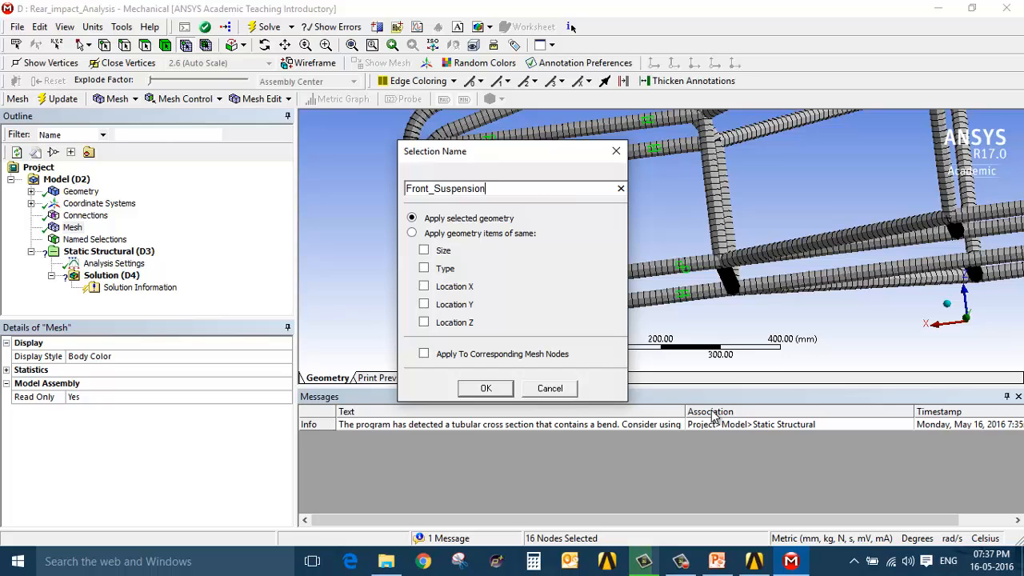
{"action": "key", "text": "Return"}
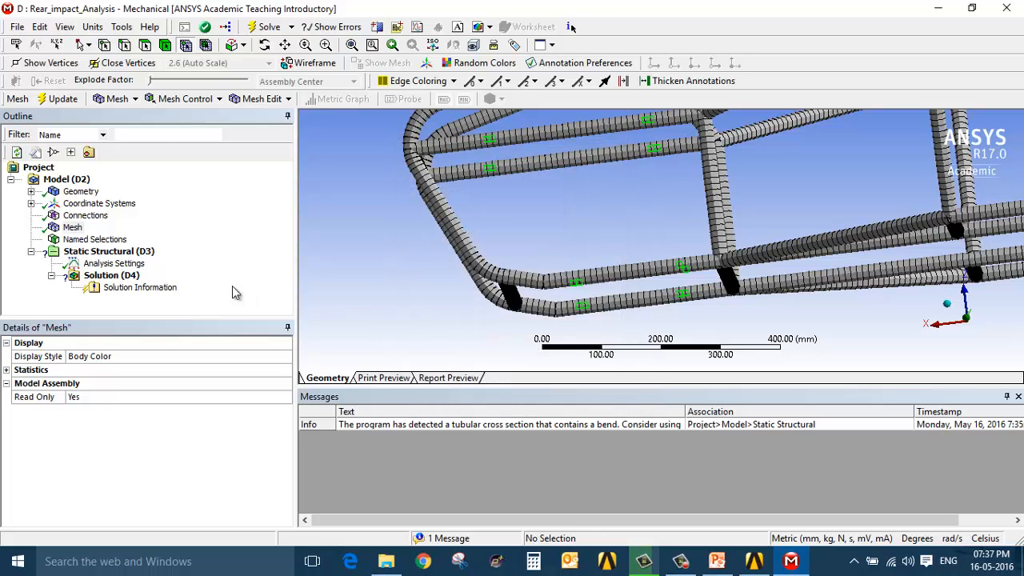
Step: Add a nodal force to the static structural analysis, scoped to Rear_member_Force, with an X component of 15000 N
{"action": "left_click", "coordinate": [112, 251]}
{"action": "left_click", "coordinate": [357, 102]}
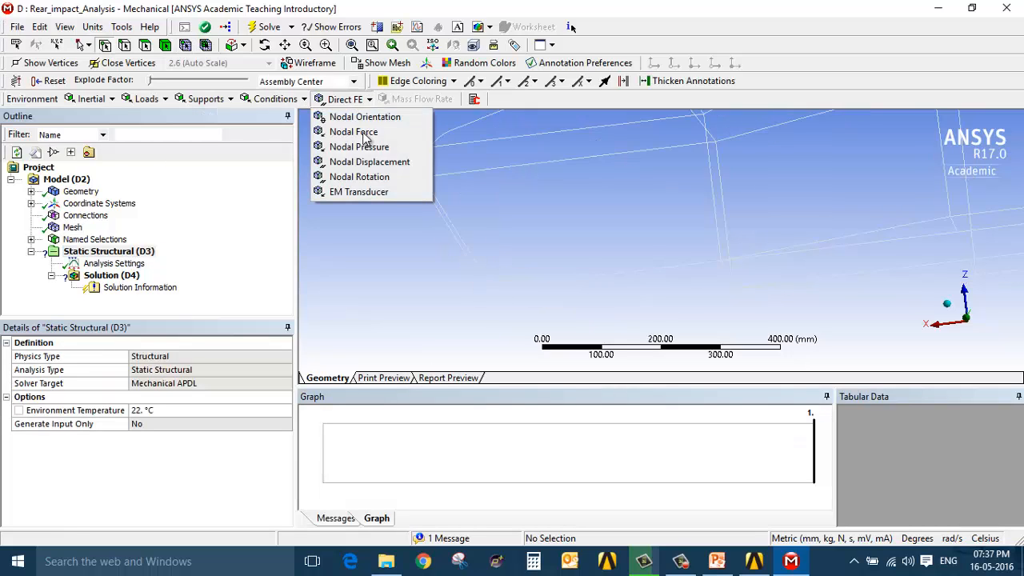
{"action": "left_click", "coordinate": [357, 135]}
{"action": "left_click", "coordinate": [181, 371]}
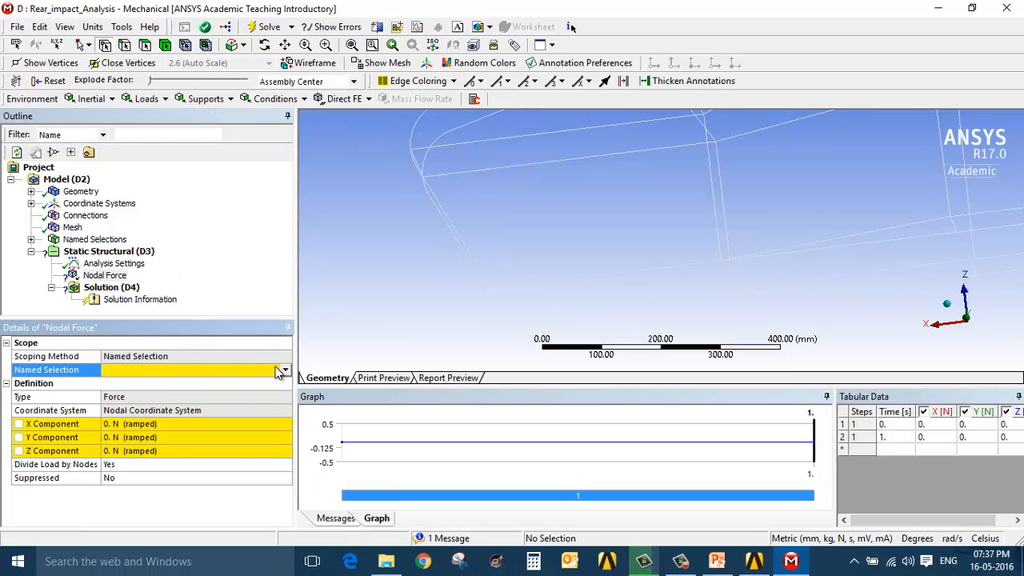
{"action": "left_click", "coordinate": [286, 369]}
{"action": "left_click", "coordinate": [254, 388]}
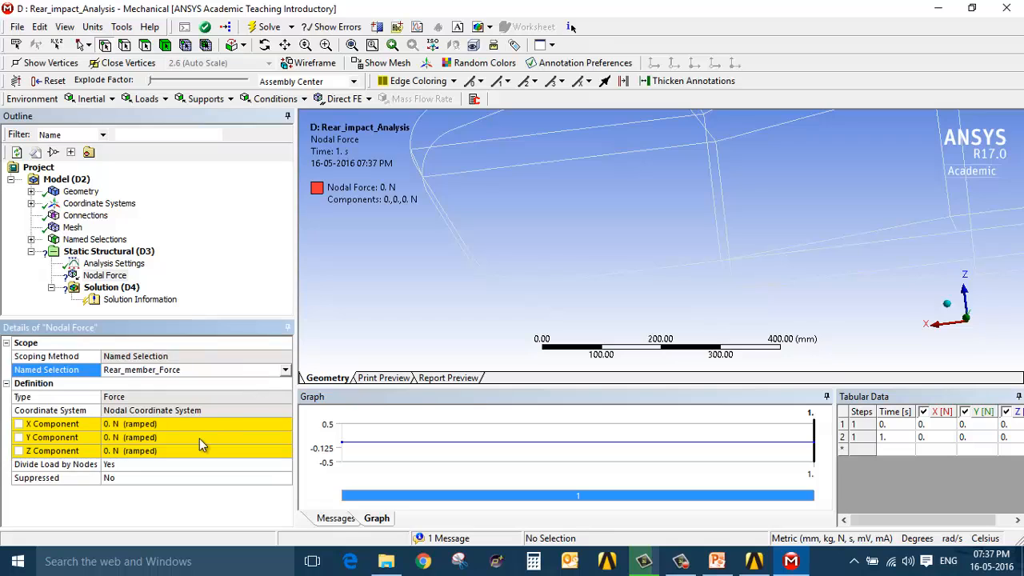
{"action": "left_click", "coordinate": [139, 426]}
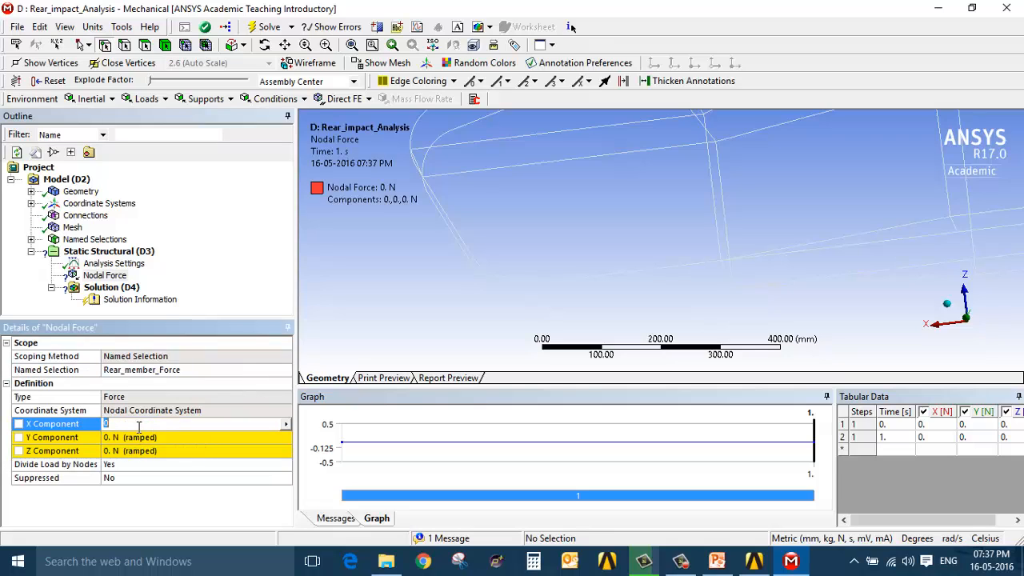
{"action": "type", "text": "15000"}
{"action": "key", "text": "Return"}
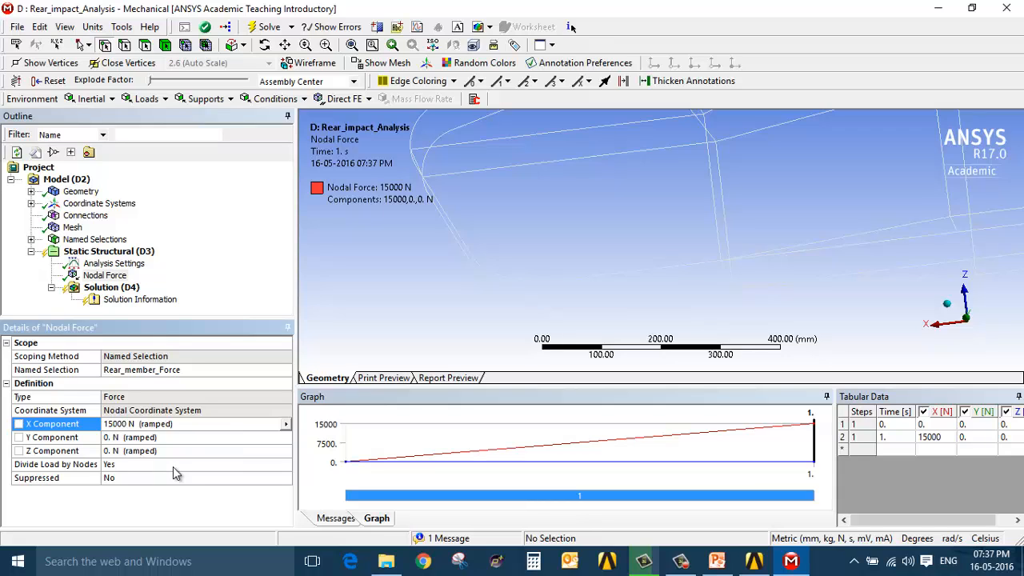
Step: Add a nodal displacement scoped to Rear_Suspension with its Z component set to 0 mm
{"action": "left_click", "coordinate": [109, 251]}
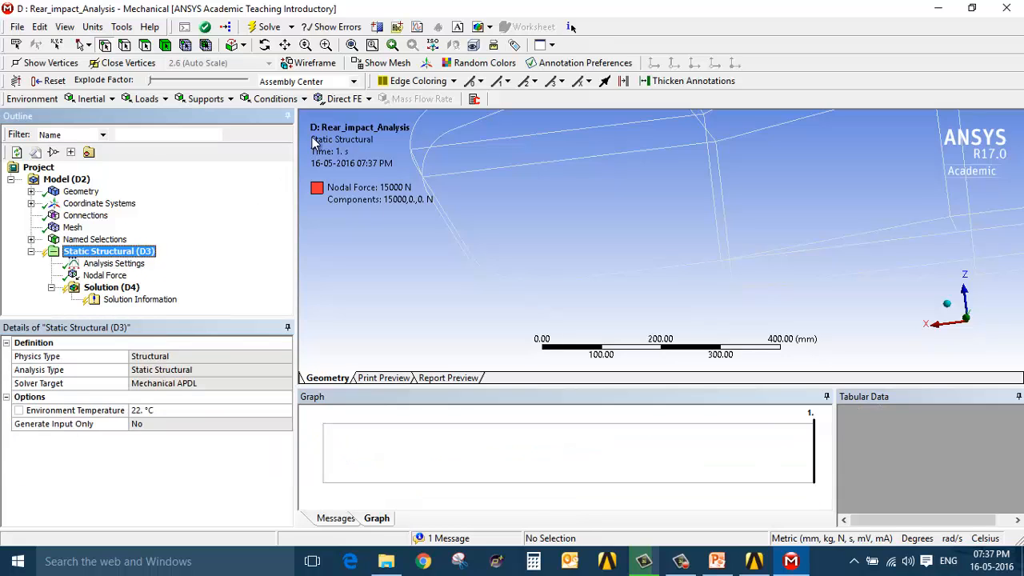
{"action": "left_click", "coordinate": [358, 101]}
{"action": "left_click", "coordinate": [366, 165]}
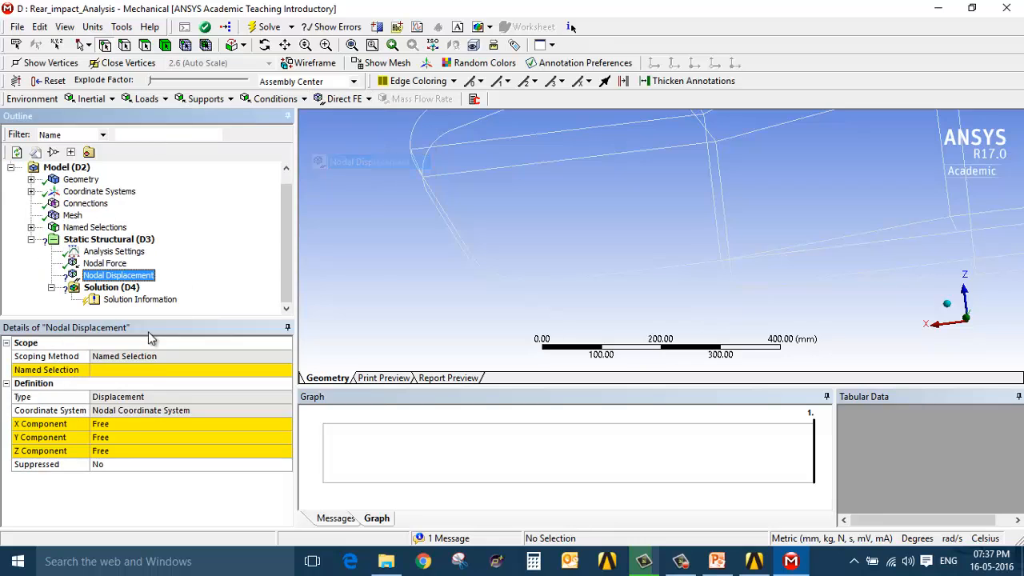
{"action": "left_click", "coordinate": [157, 371]}
{"action": "left_click", "coordinate": [285, 370]}
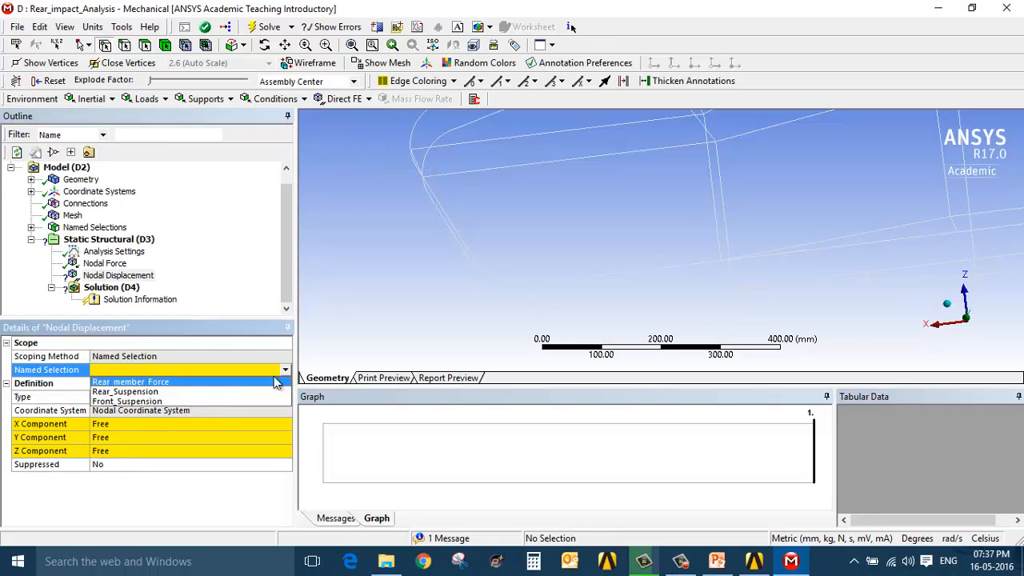
{"action": "left_click", "coordinate": [216, 392]}
{"action": "left_click", "coordinate": [184, 450]}
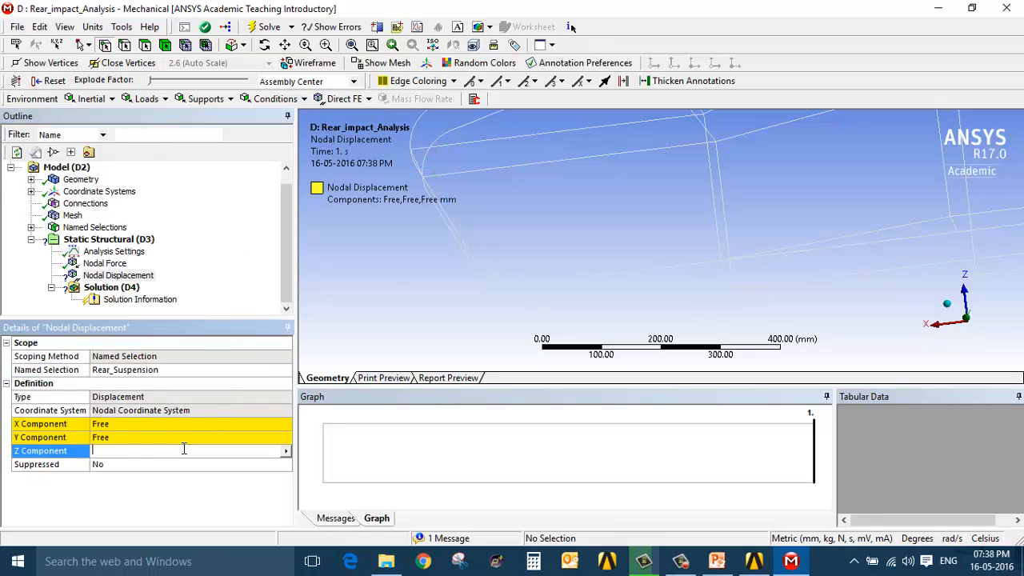
{"action": "key", "text": "Return"}
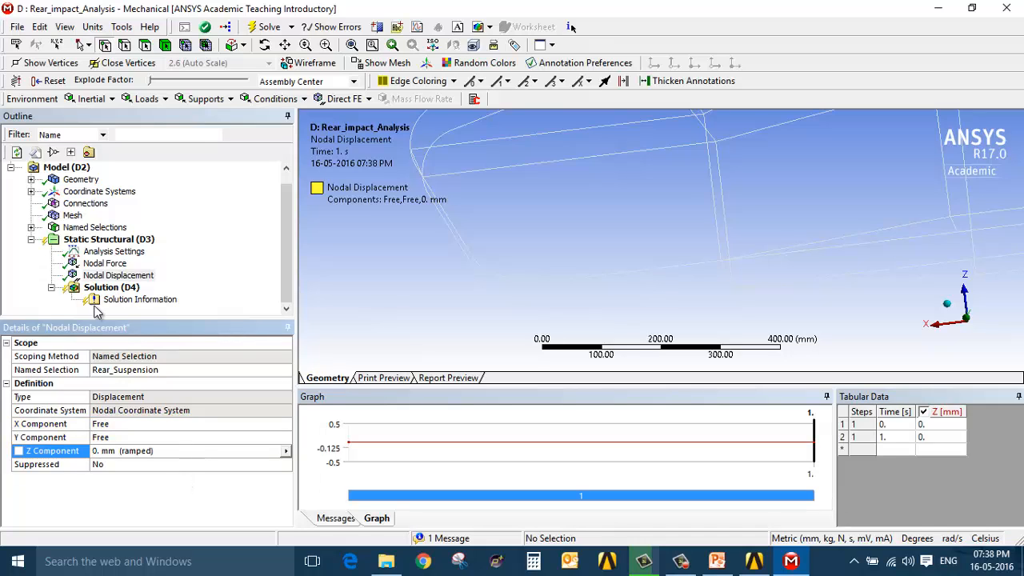
Step: Add a nodal rotation scoped to Rear_Suspension, keeping all three rotations fixed
{"action": "left_click", "coordinate": [108, 239]}
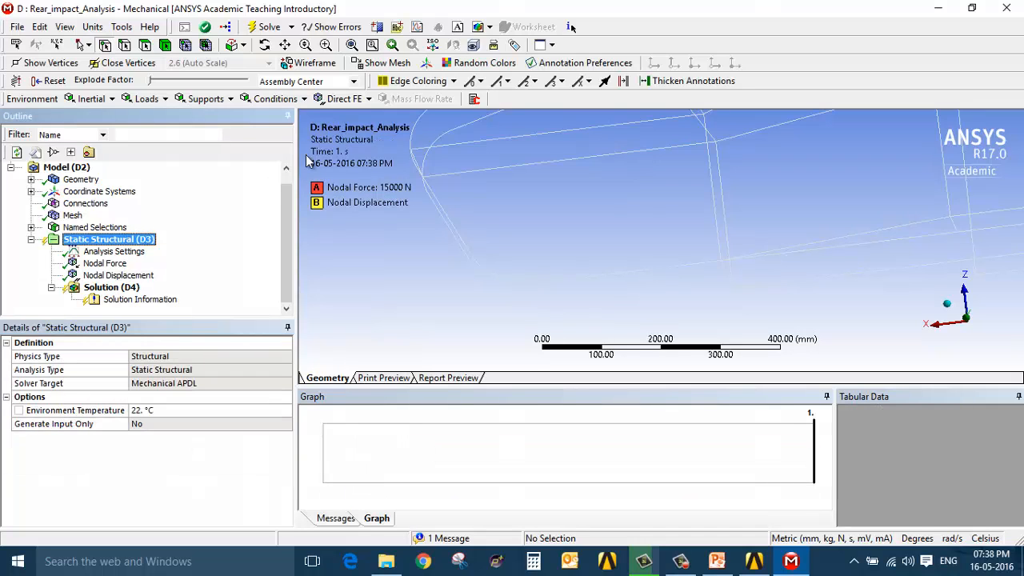
{"action": "left_click", "coordinate": [347, 104]}
{"action": "left_click", "coordinate": [359, 148]}
{"action": "left_click", "coordinate": [194, 369]}
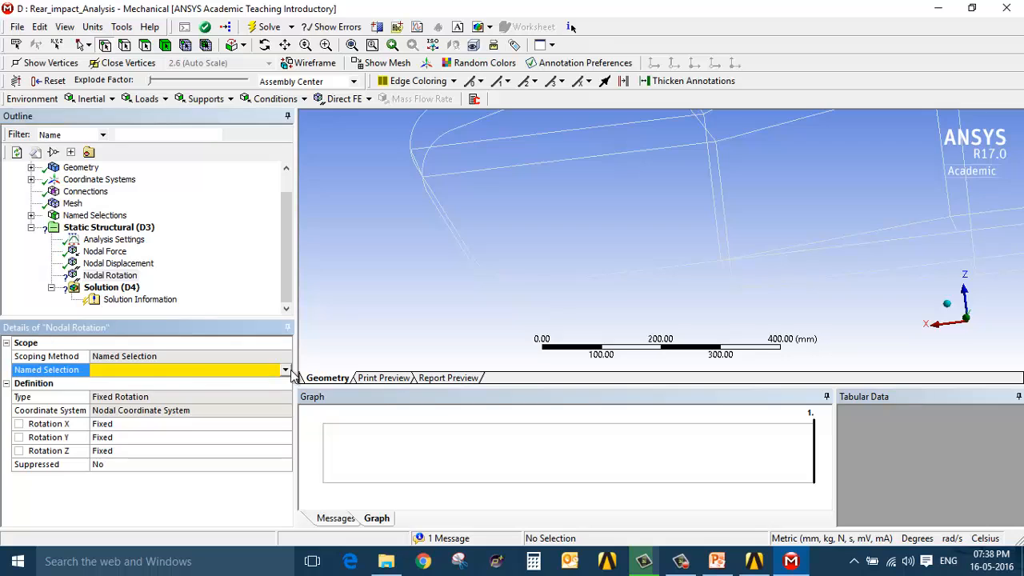
{"action": "left_click", "coordinate": [285, 370]}
{"action": "left_click", "coordinate": [228, 392]}
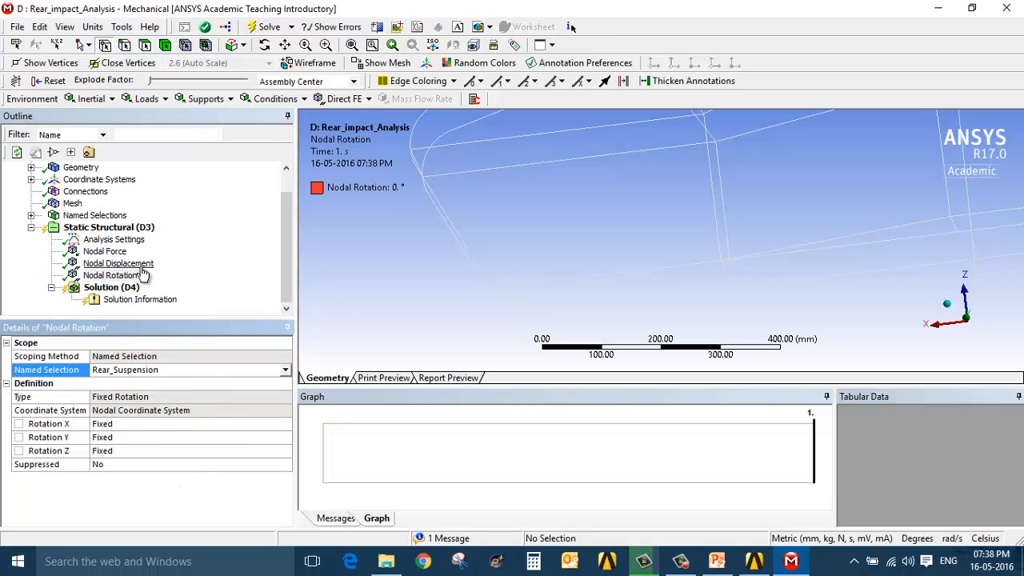
Step: Add a second nodal displacement scoped to Front_Suspension with its X, Y and Z components set to 0 mm
{"action": "left_click", "coordinate": [108, 227]}
{"action": "left_click", "coordinate": [344, 99]}
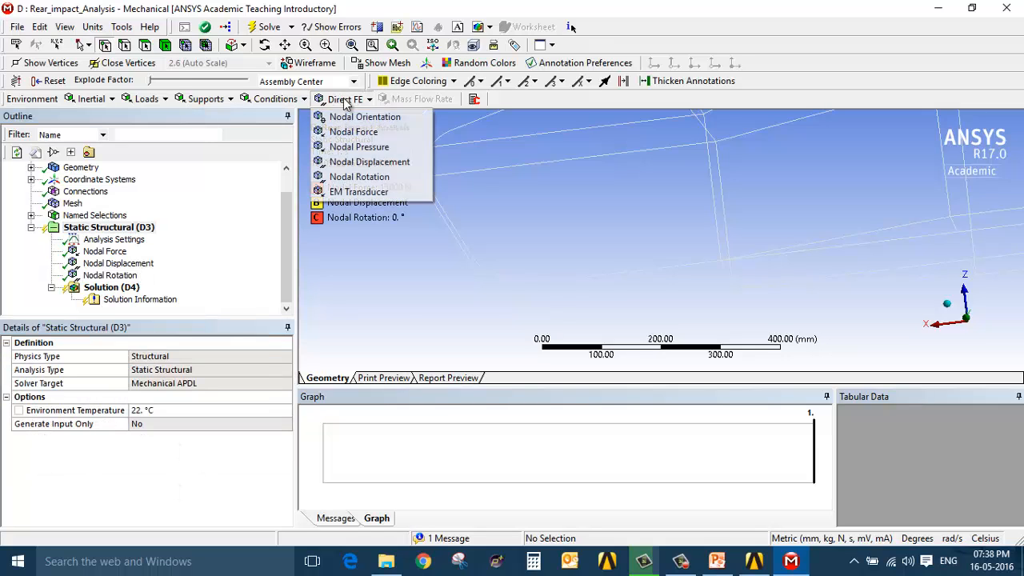
{"action": "left_click", "coordinate": [367, 162]}
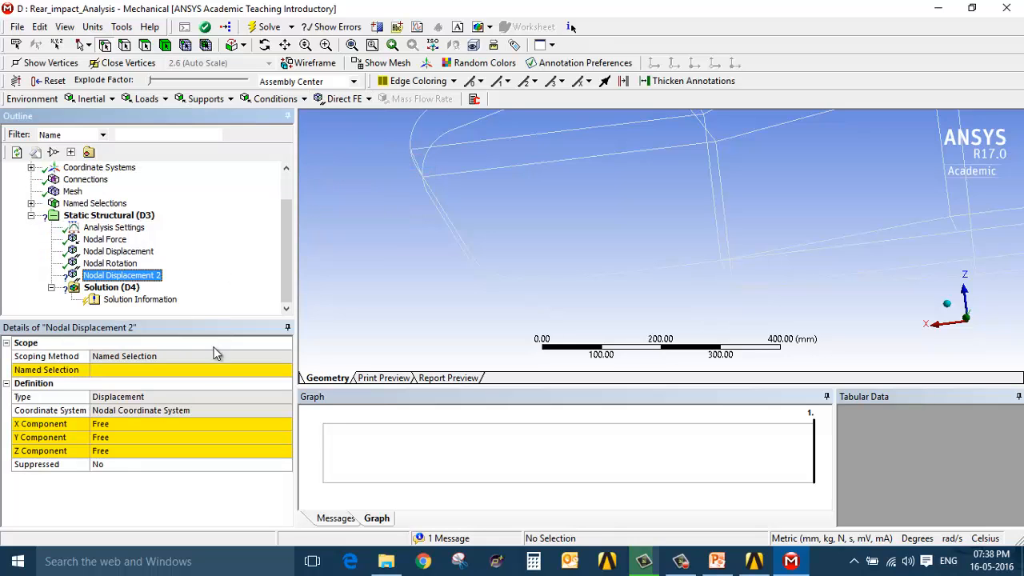
{"action": "left_click", "coordinate": [285, 371]}
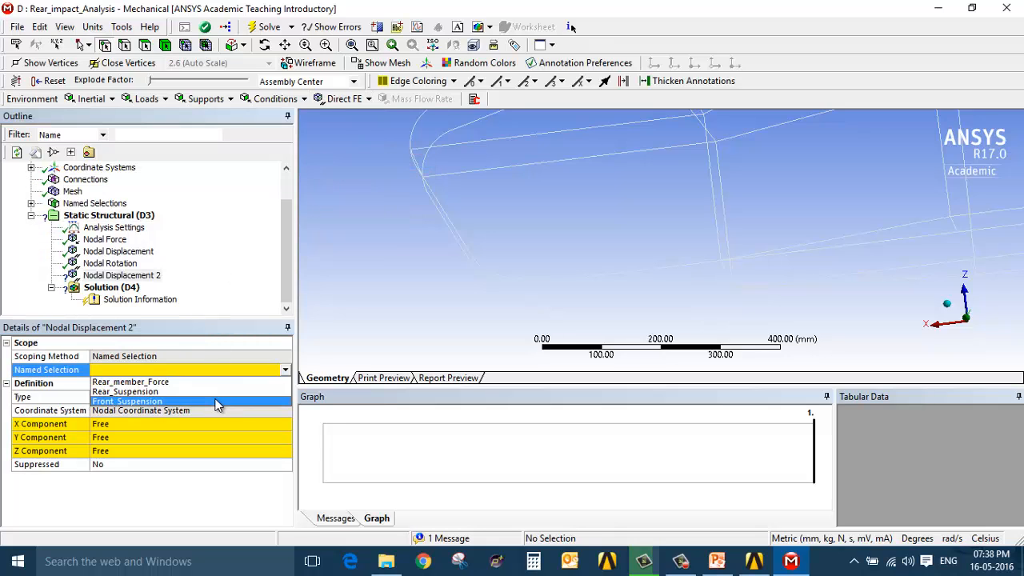
{"action": "left_click", "coordinate": [216, 401]}
{"action": "left_click", "coordinate": [189, 424]}
{"action": "type", "text": "0"}
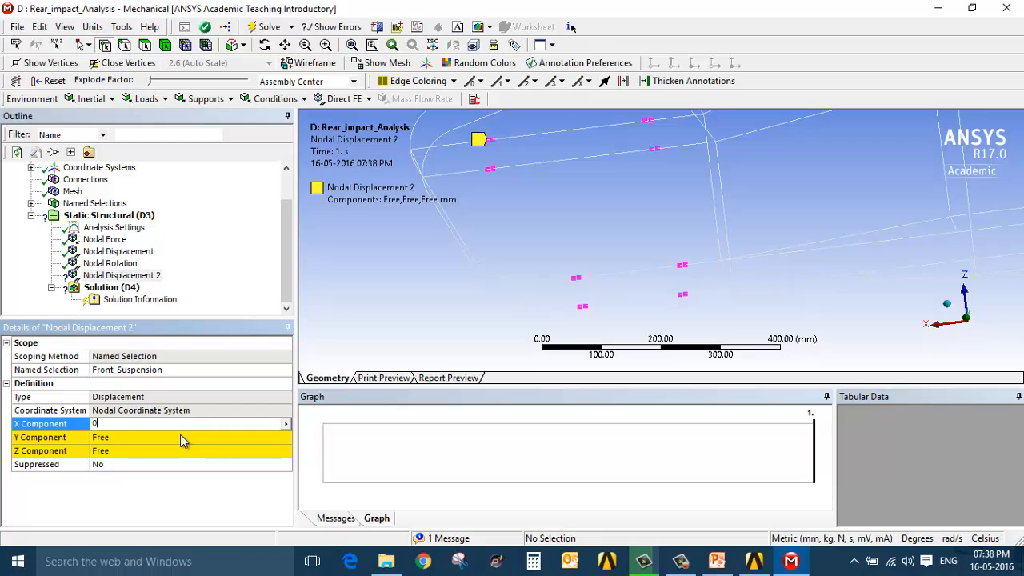
{"action": "left_click", "coordinate": [183, 437]}
{"action": "type", "text": "0"}
{"action": "left_click", "coordinate": [181, 450]}
{"action": "type", "text": "0"}
{"action": "left_click", "coordinate": [181, 508]}
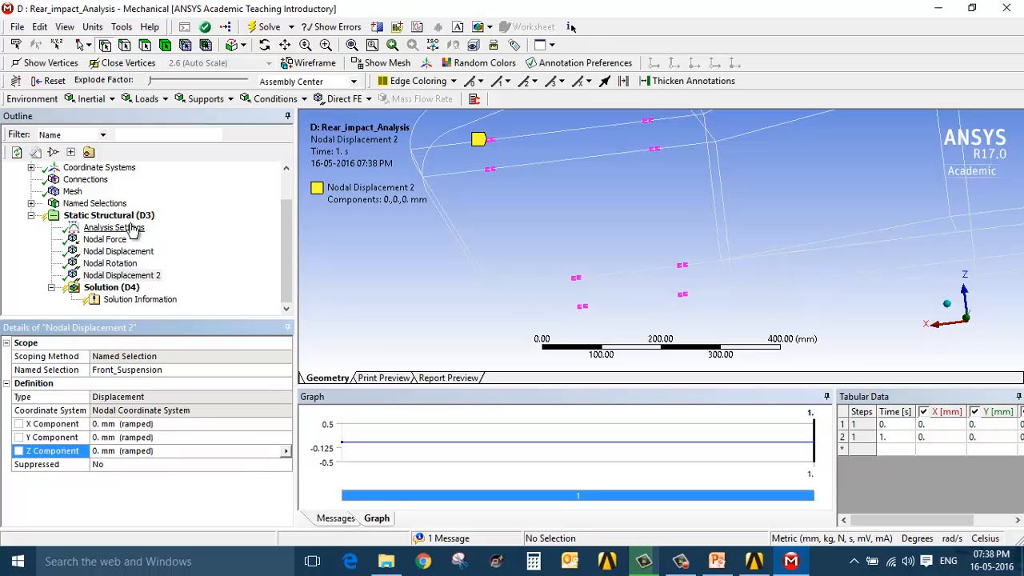
Step: Add a second nodal rotation scoped to Front_Suspension, keeping all three rotations fixed
{"action": "left_click", "coordinate": [109, 215]}
{"action": "left_click", "coordinate": [352, 98]}
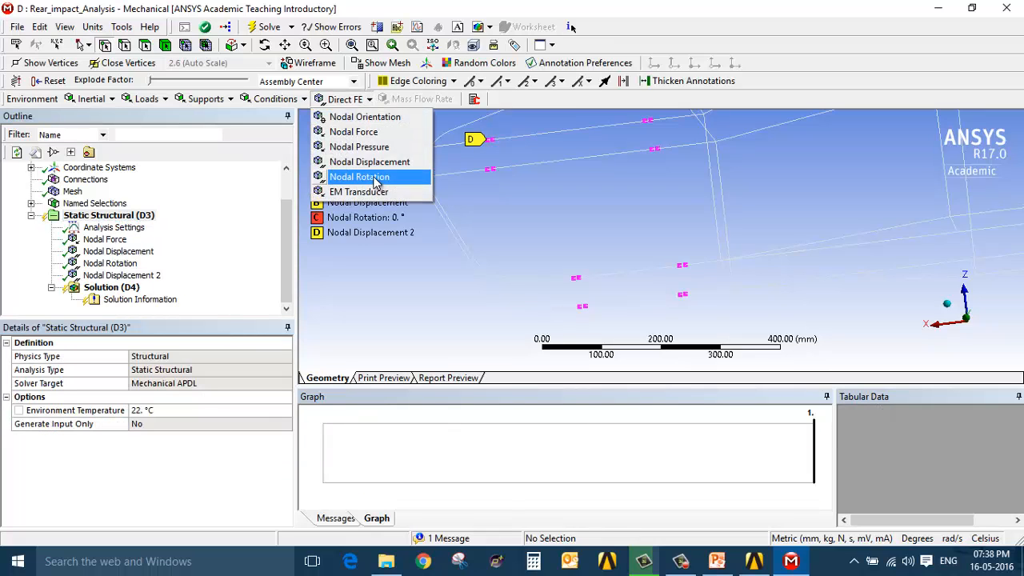
{"action": "left_click", "coordinate": [374, 179]}
{"action": "left_click", "coordinate": [221, 370]}
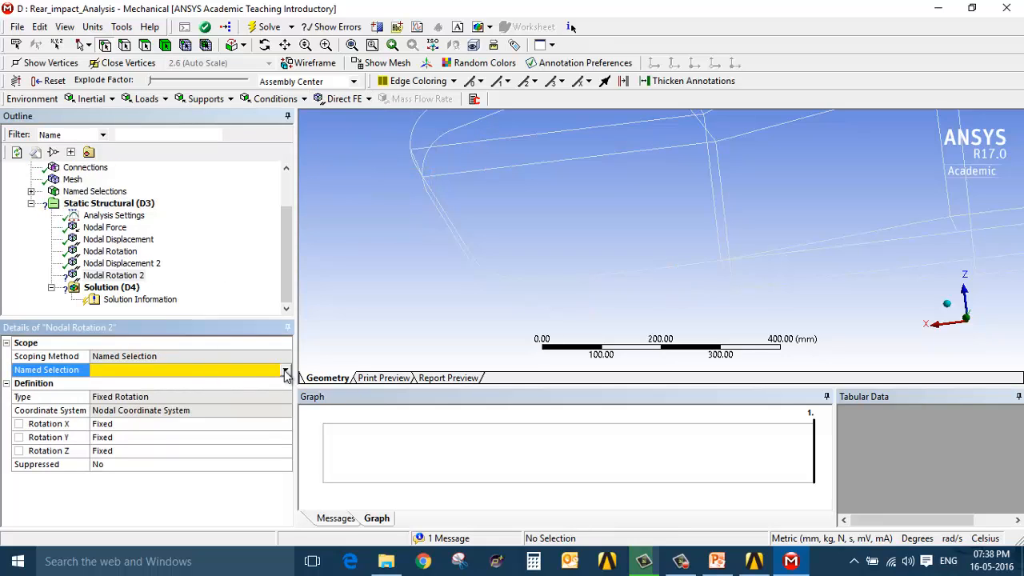
{"action": "left_click", "coordinate": [225, 400]}
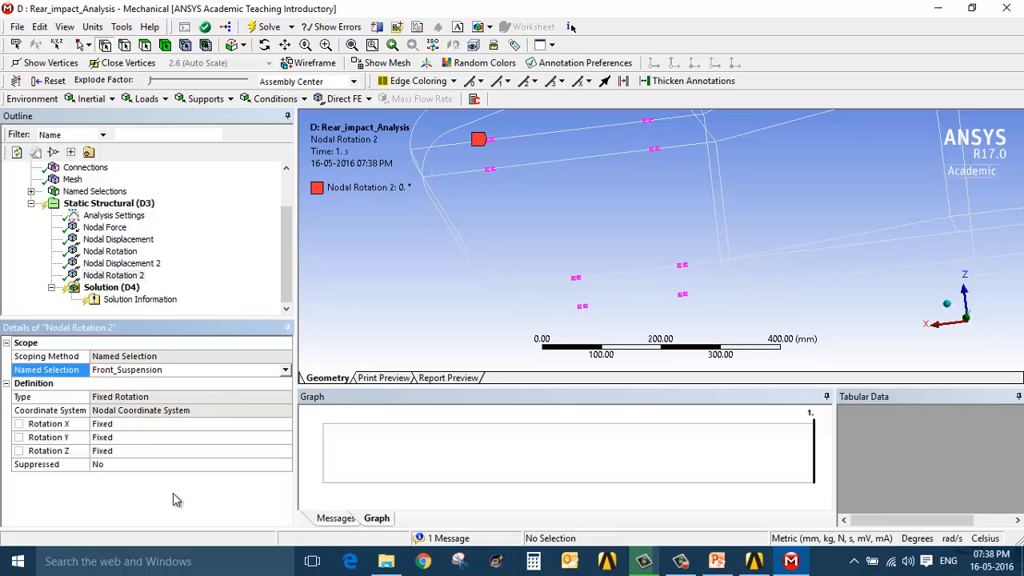
Step: Insert a Total Deformation result and a Beam Tool under the rear impact solution
{"action": "right_click", "coordinate": [130, 286]}
{"action": "mouse_move", "coordinate": [201, 297]}
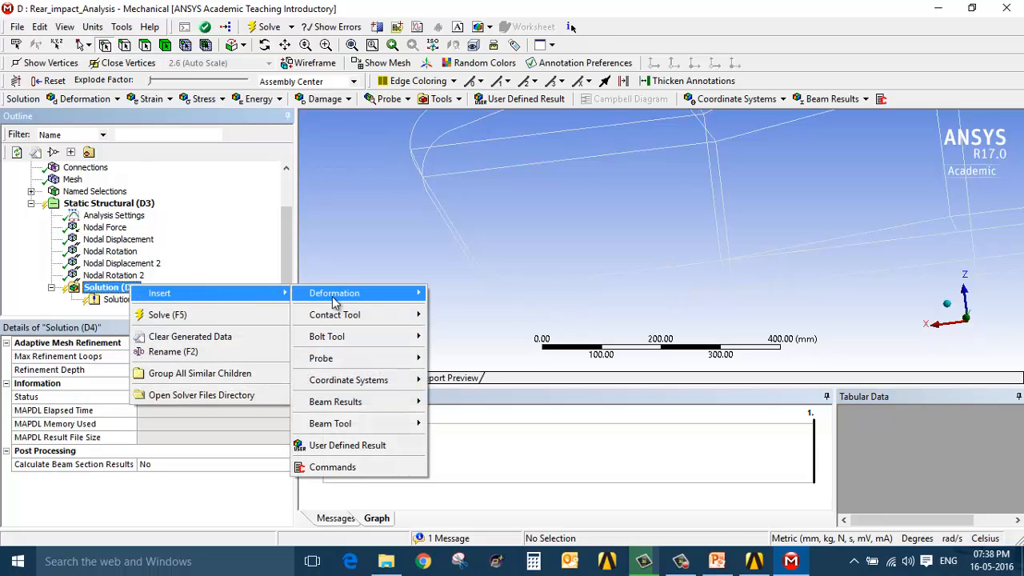
{"action": "mouse_move", "coordinate": [392, 298]}
{"action": "left_click", "coordinate": [453, 293]}
{"action": "right_click", "coordinate": [111, 276]}
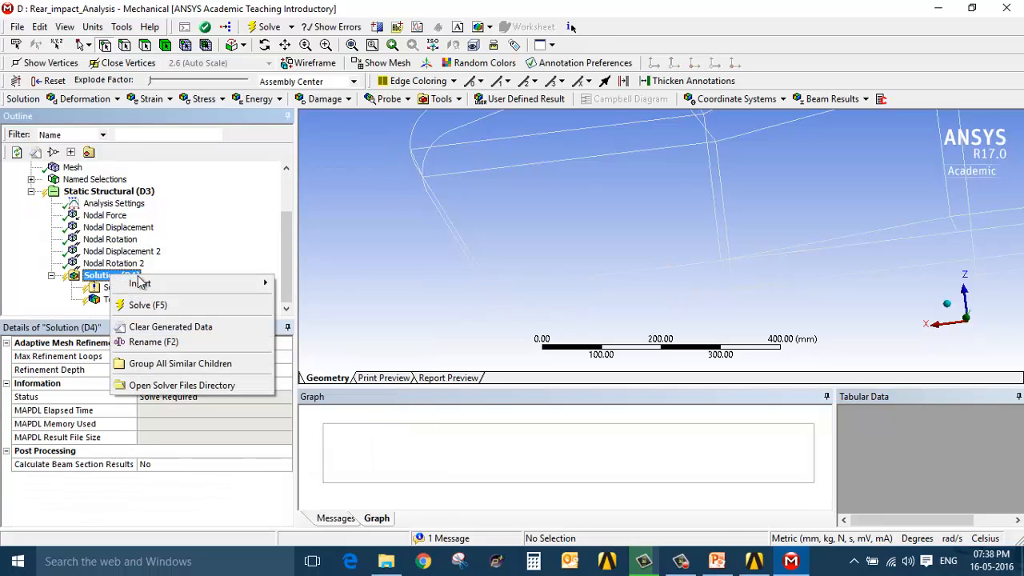
{"action": "mouse_move", "coordinate": [168, 283]}
{"action": "mouse_move", "coordinate": [391, 423]}
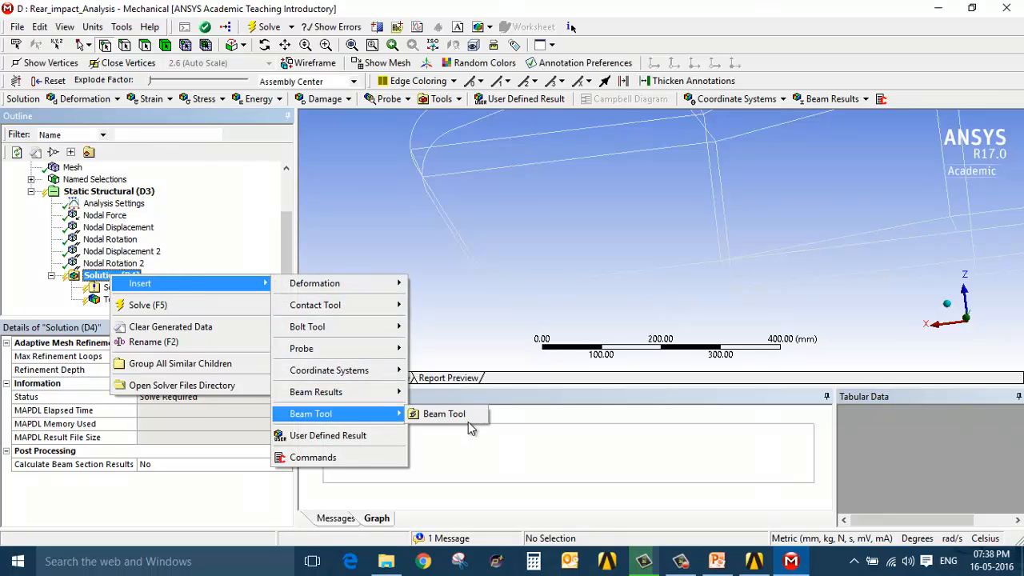
{"action": "left_click", "coordinate": [432, 414]}
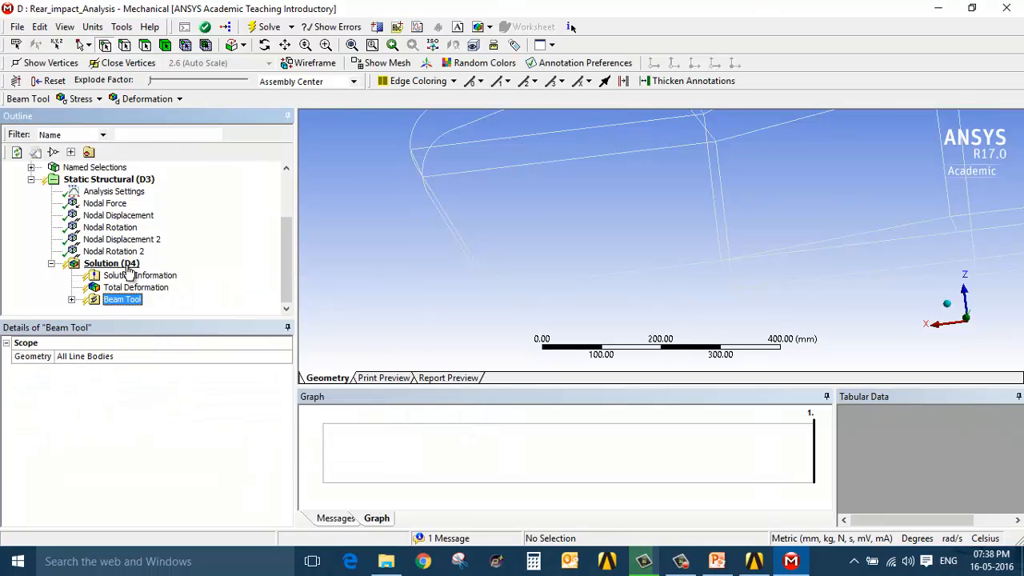
Step: Solve the rear impact static structural analysis
{"action": "left_click", "coordinate": [112, 264]}
{"action": "right_click", "coordinate": [128, 269]}
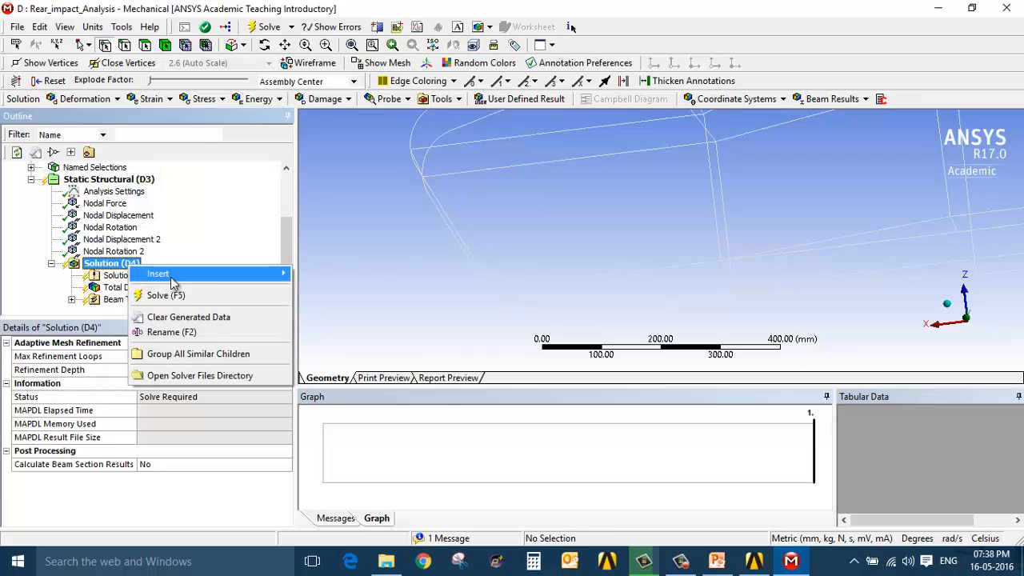
{"action": "left_click", "coordinate": [200, 295]}
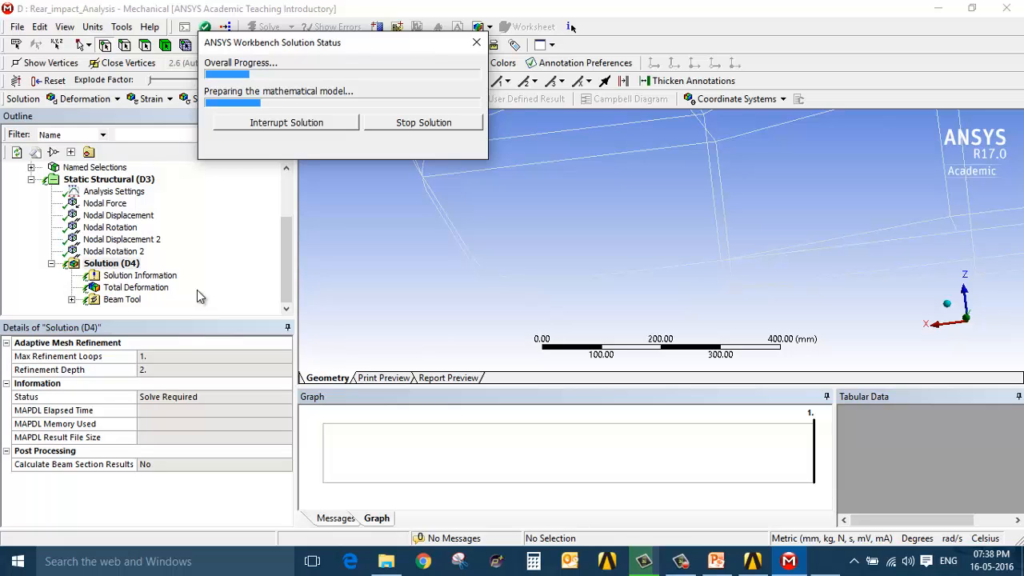
{"action": "scroll", "coordinate": [467, 262], "scroll_direction": "down", "scroll_amount": 3}
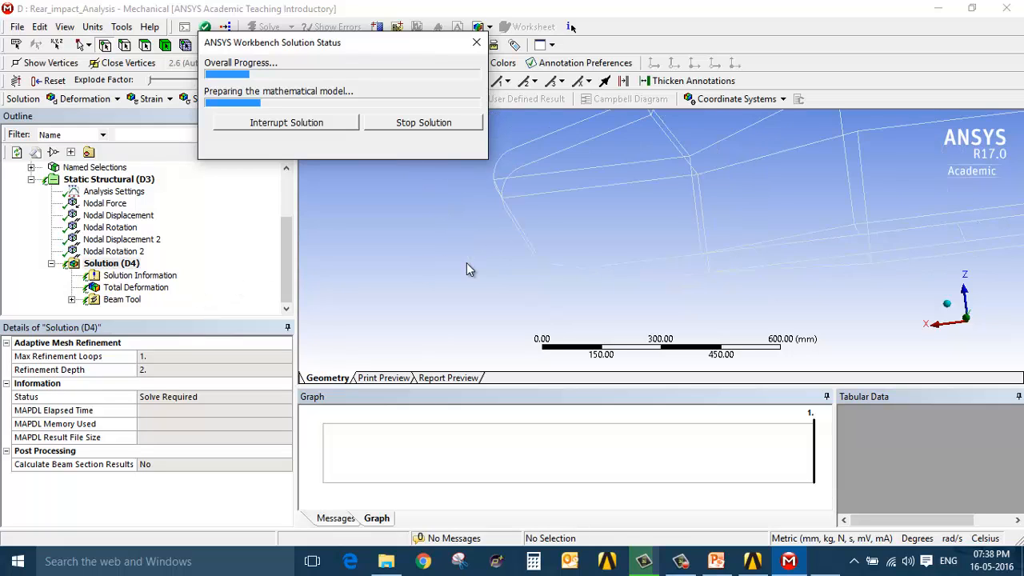
{"action": "scroll", "coordinate": [620, 252], "scroll_direction": "down", "scroll_amount": 4}
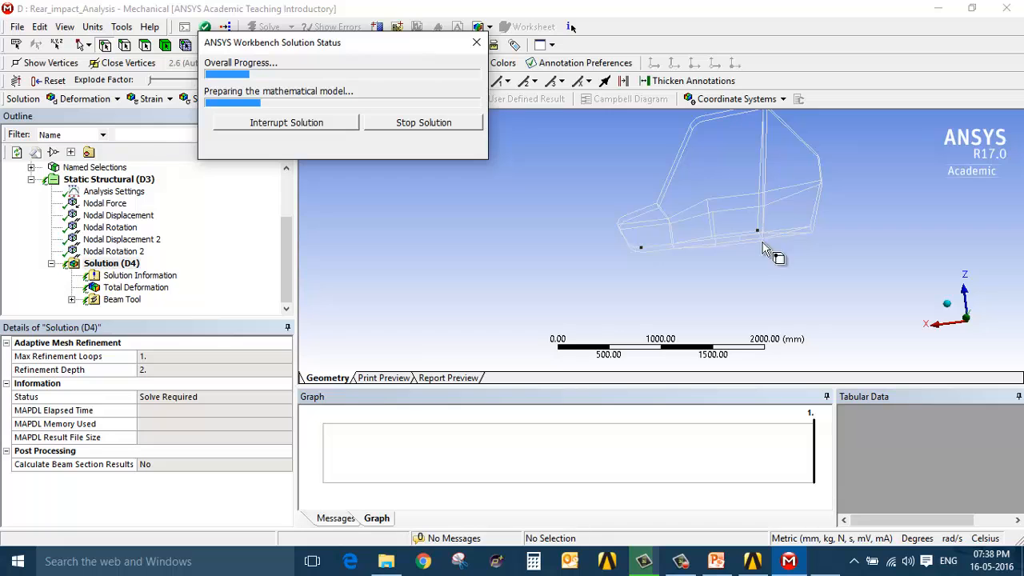
{"action": "middle_click_drag", "start_coordinate": [741, 270], "coordinate": [586, 250], "text": "ctrl"}
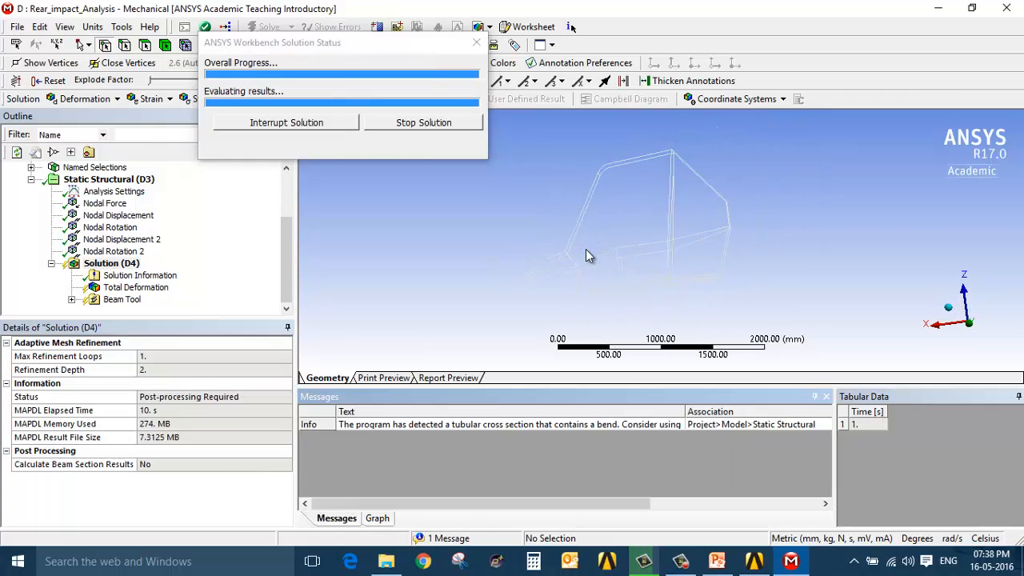
Step: Display the Total Deformation result of the frame and play its animation
{"action": "left_click", "coordinate": [138, 276]}
{"action": "left_click", "coordinate": [137, 288]}
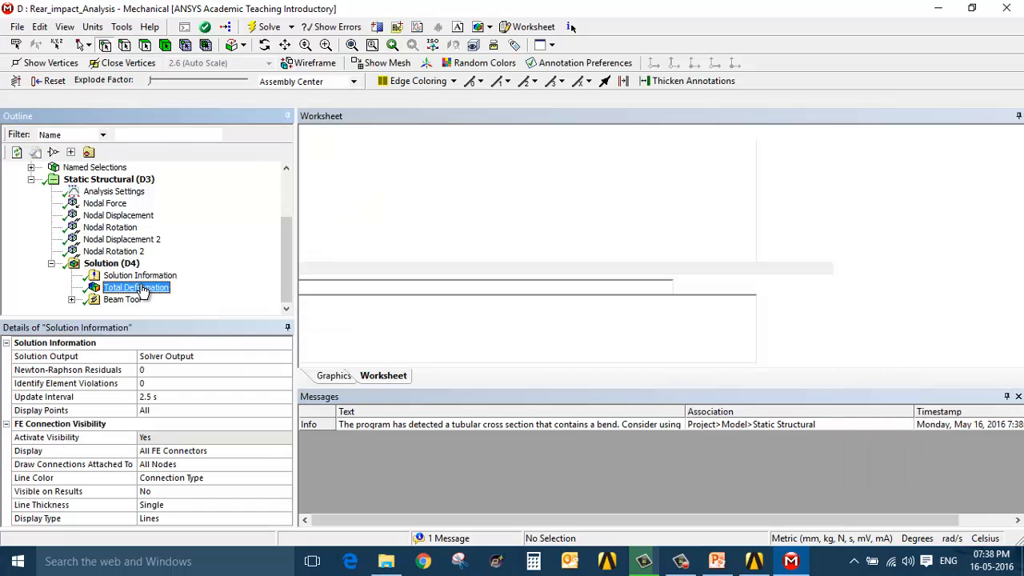
{"action": "middle_click_drag", "start_coordinate": [629, 307], "coordinate": [638, 315]}
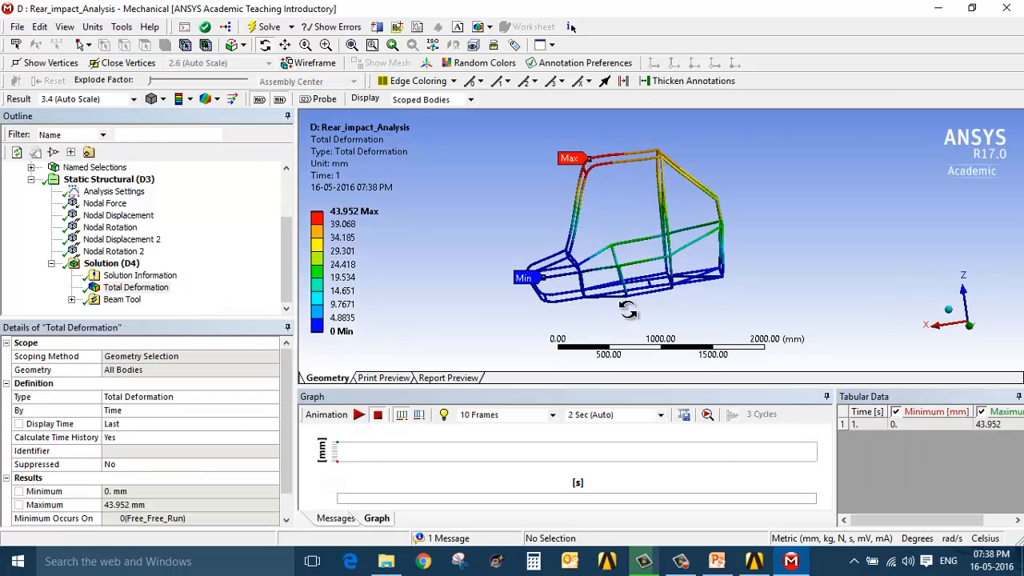
{"action": "left_click", "coordinate": [360, 415]}
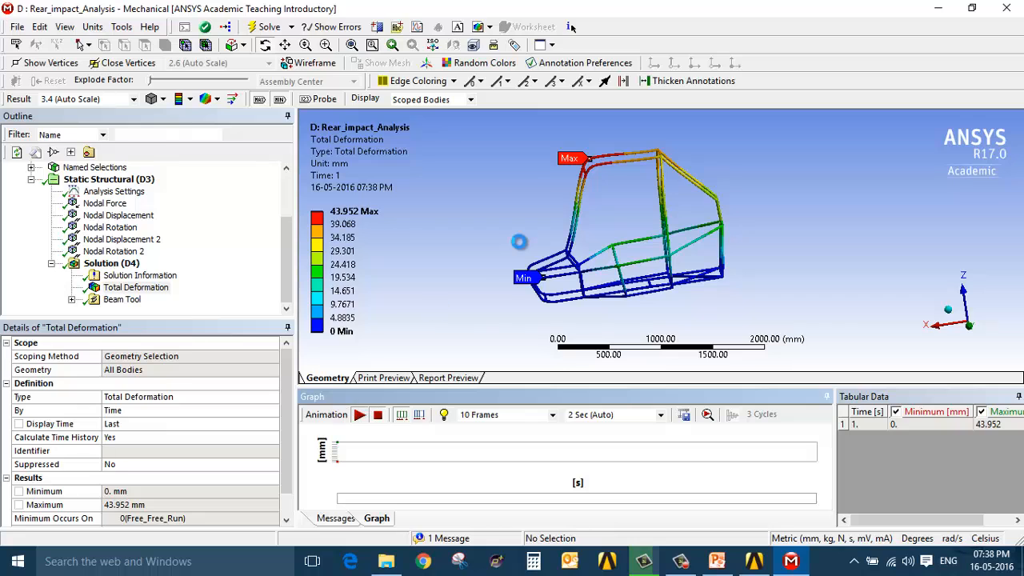
Step: Replay the deformation animation with the undeformed wireframe shown, inspect the frame from several angles, and close the Mechanical window
{"action": "left_click", "coordinate": [216, 99]}
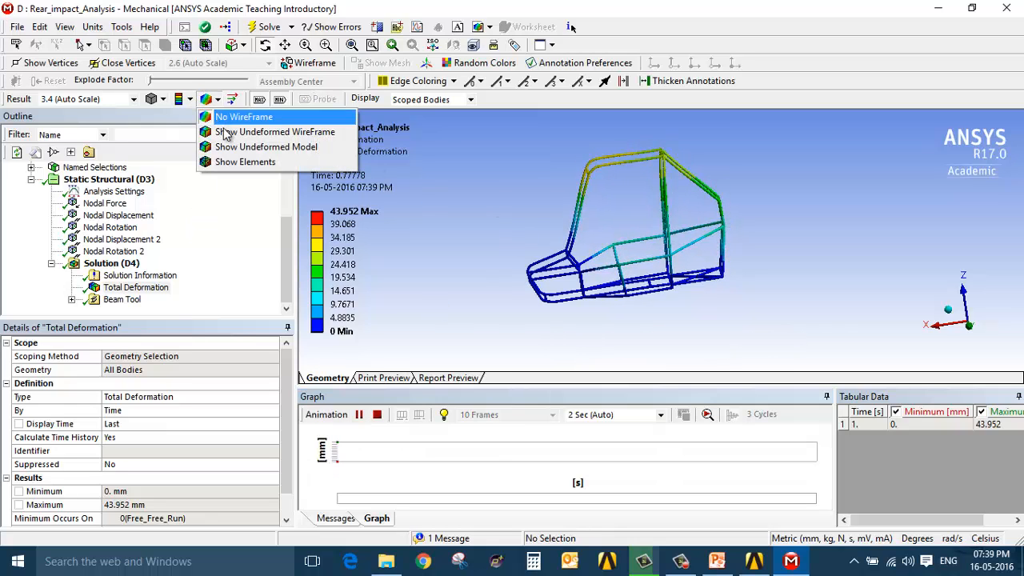
{"action": "left_click", "coordinate": [212, 130]}
{"action": "left_click", "coordinate": [360, 417]}
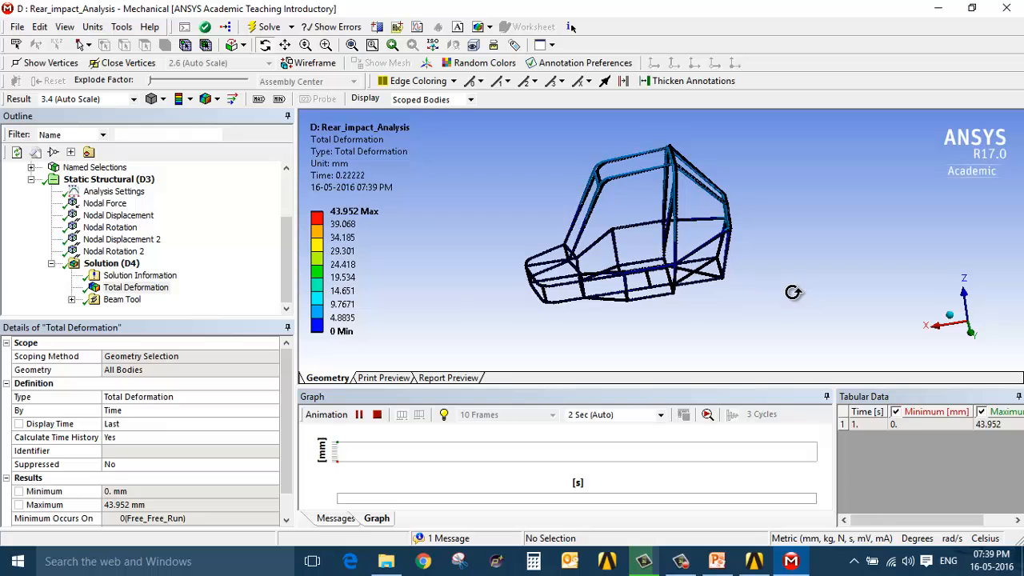
{"action": "left_click_drag", "start_coordinate": [795, 290], "coordinate": [422, 244]}
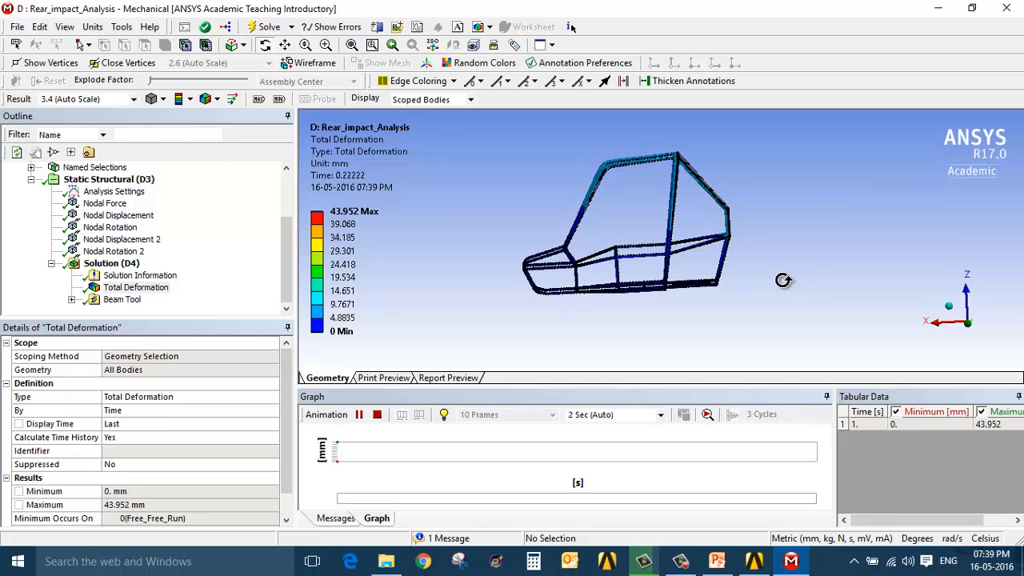
{"action": "left_click_drag", "start_coordinate": [656, 291], "coordinate": [651, 302]}
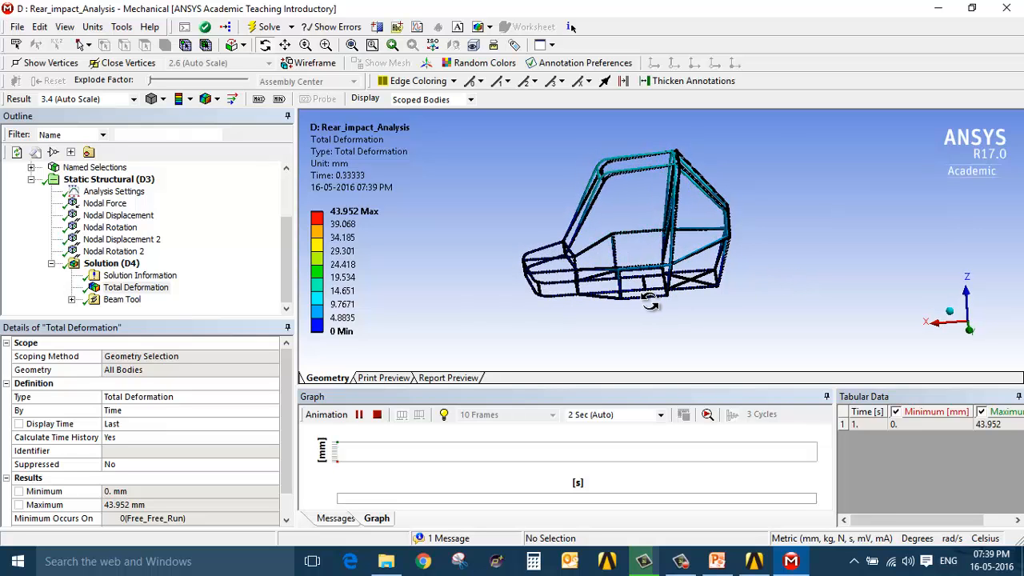
{"action": "scroll", "coordinate": [642, 273], "scroll_direction": "up", "scroll_amount": 7}
{"action": "scroll", "coordinate": [643, 272], "scroll_direction": "down", "scroll_amount": 3}
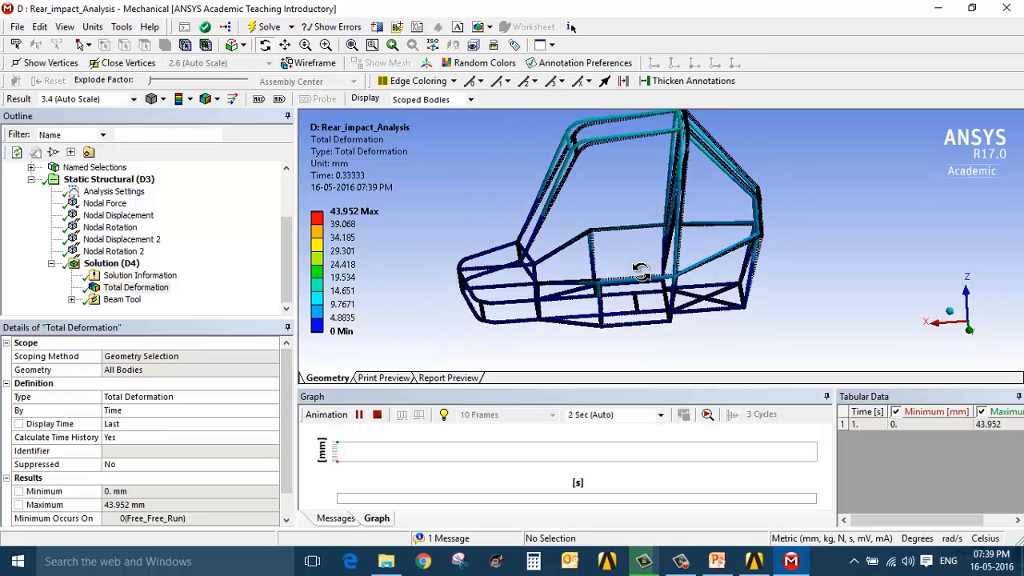
{"action": "left_click", "coordinate": [1013, 7]}
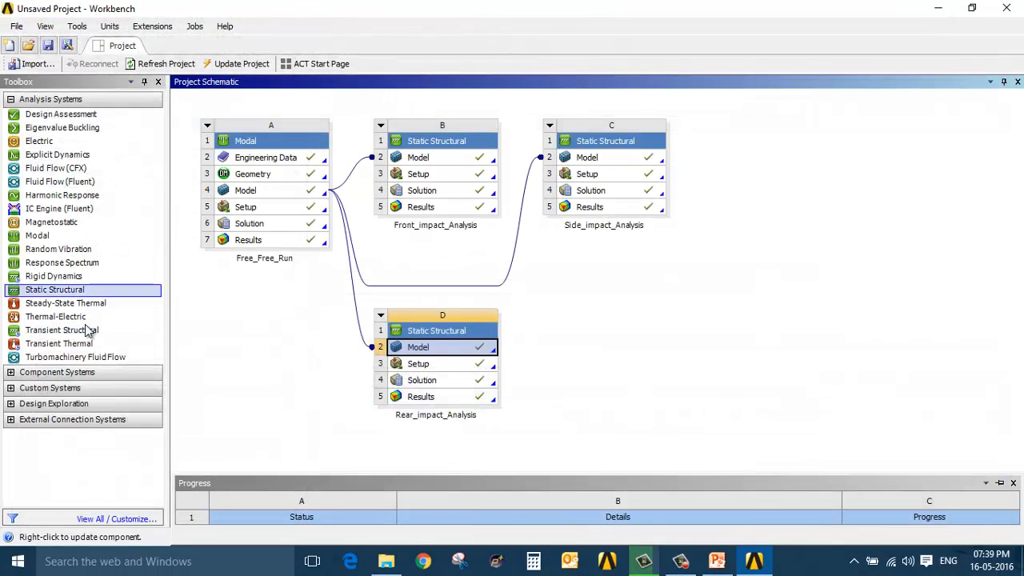
Step: Add a Static Structural system below Side_impact_Analysis in the project schematic and name it Torsional
{"action": "left_click_drag", "start_coordinate": [72, 292], "coordinate": [601, 286]}
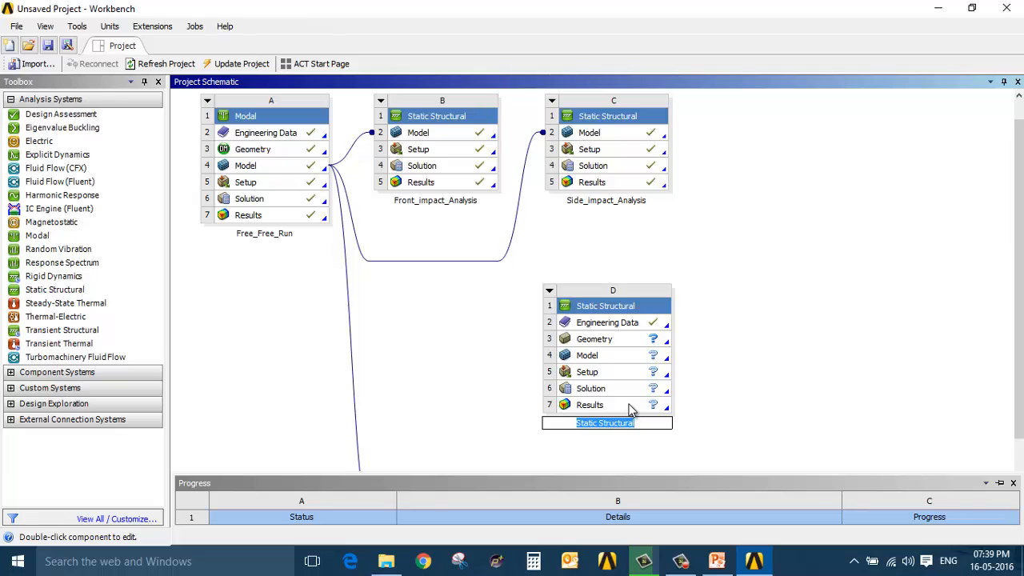
{"action": "scroll", "coordinate": [633, 413], "scroll_direction": "down", "scroll_amount": 4, "text": "ctrl"}
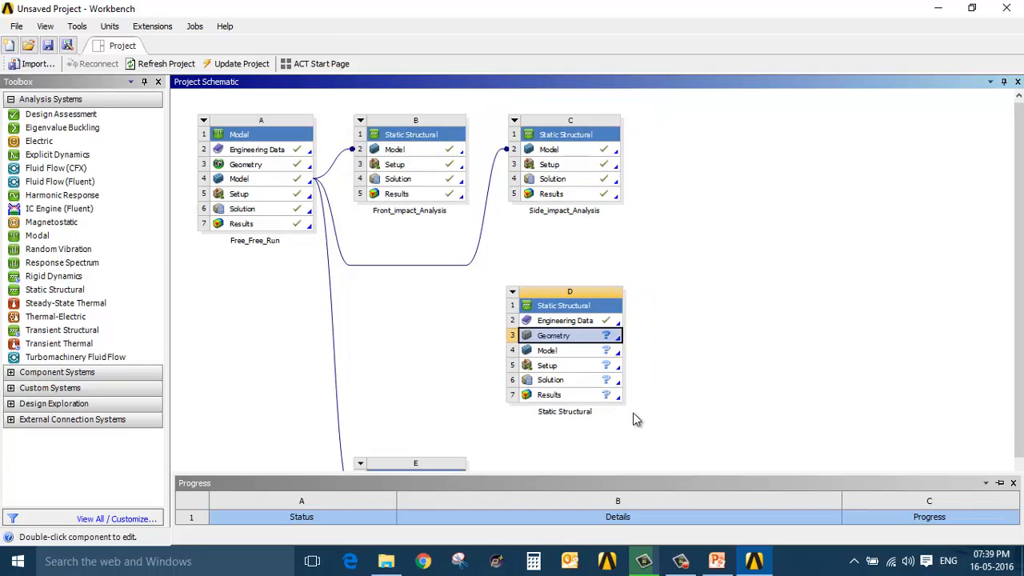
{"action": "scroll", "coordinate": [413, 430], "scroll_direction": "up", "scroll_amount": 3, "text": "ctrl"}
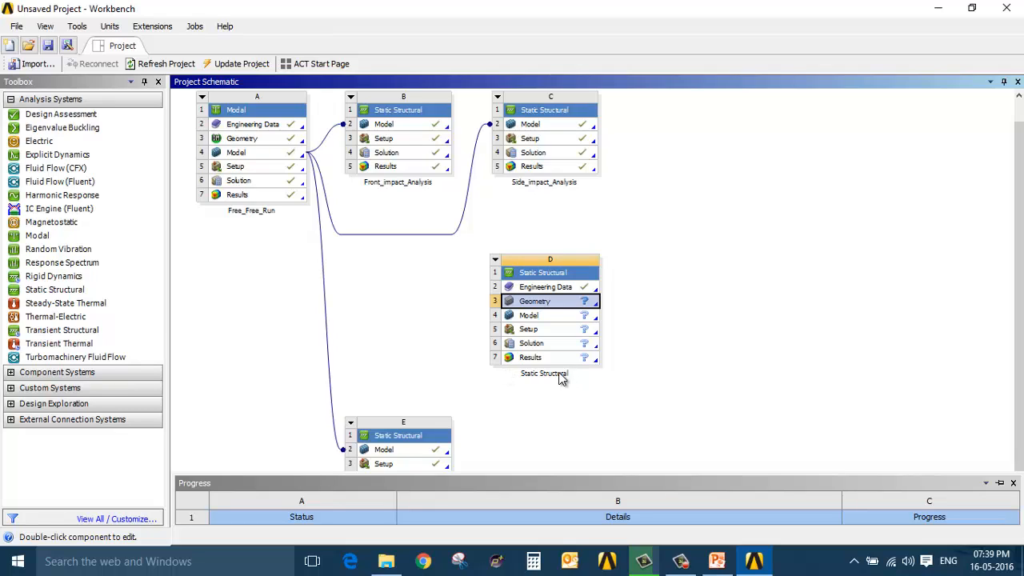
{"action": "double_click", "coordinate": [560, 373]}
{"action": "type", "text": "Torsional"}
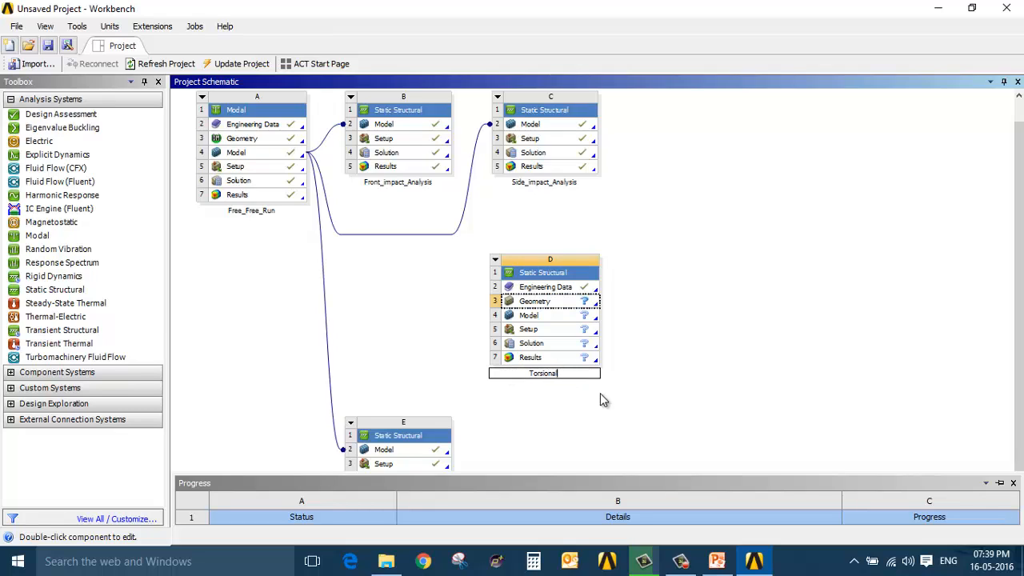
{"action": "key", "text": "Return"}
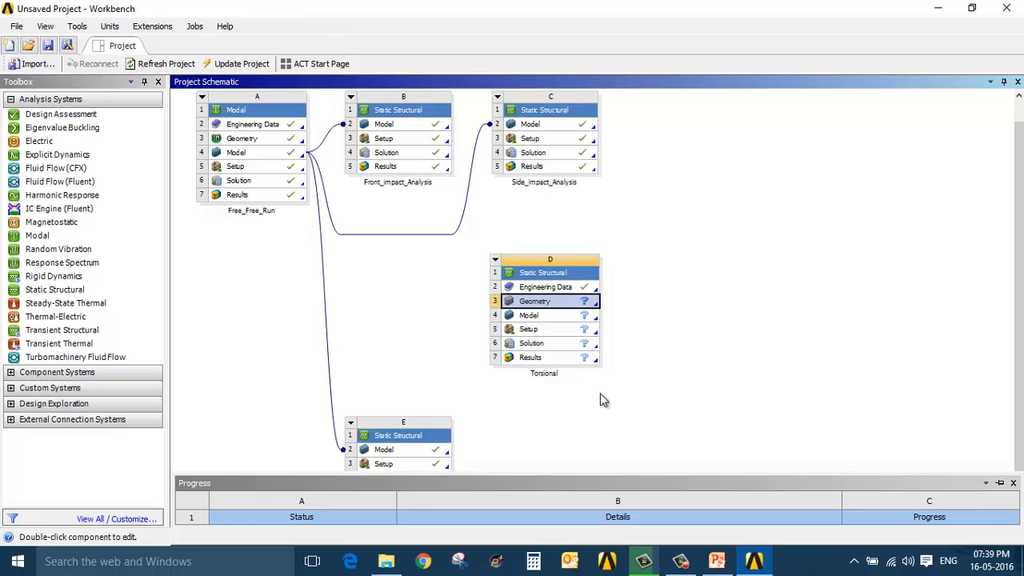
Step: Link the Model of Free_Free_Run to the Model of the Torsional system and update that Model component
{"action": "left_click_drag", "start_coordinate": [244, 154], "coordinate": [552, 316]}
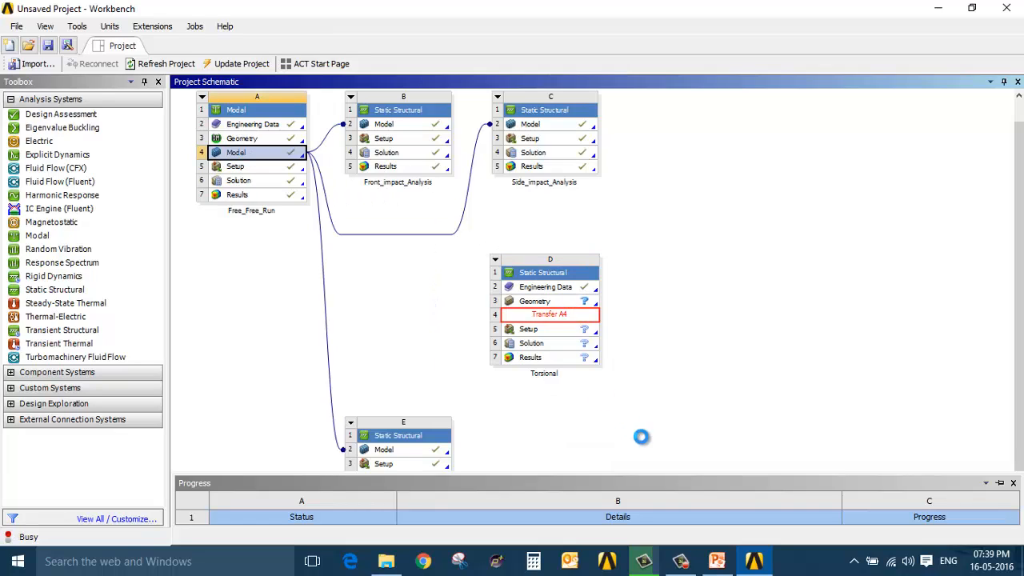
{"action": "left_click", "coordinate": [558, 294]}
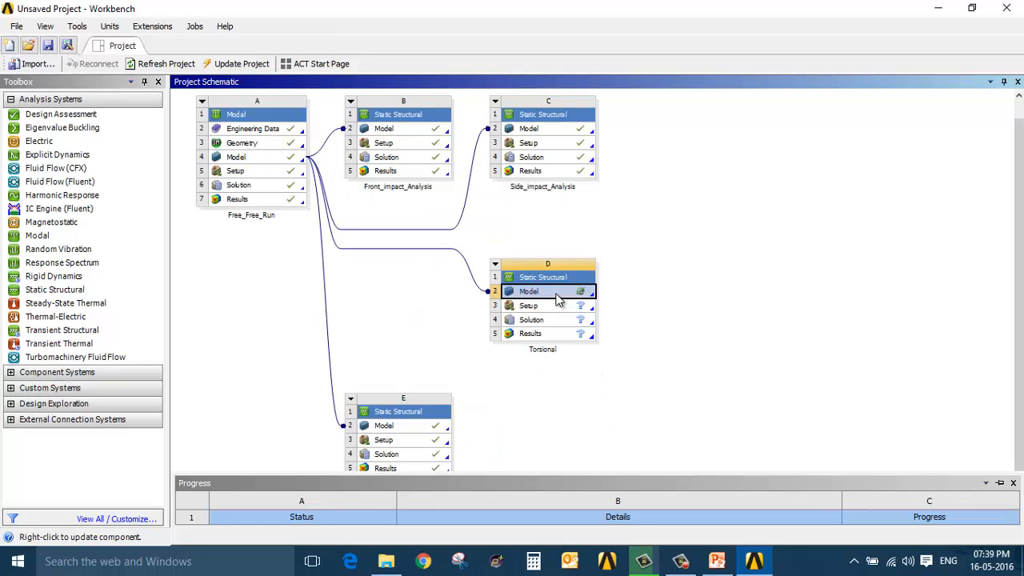
{"action": "right_click", "coordinate": [557, 297]}
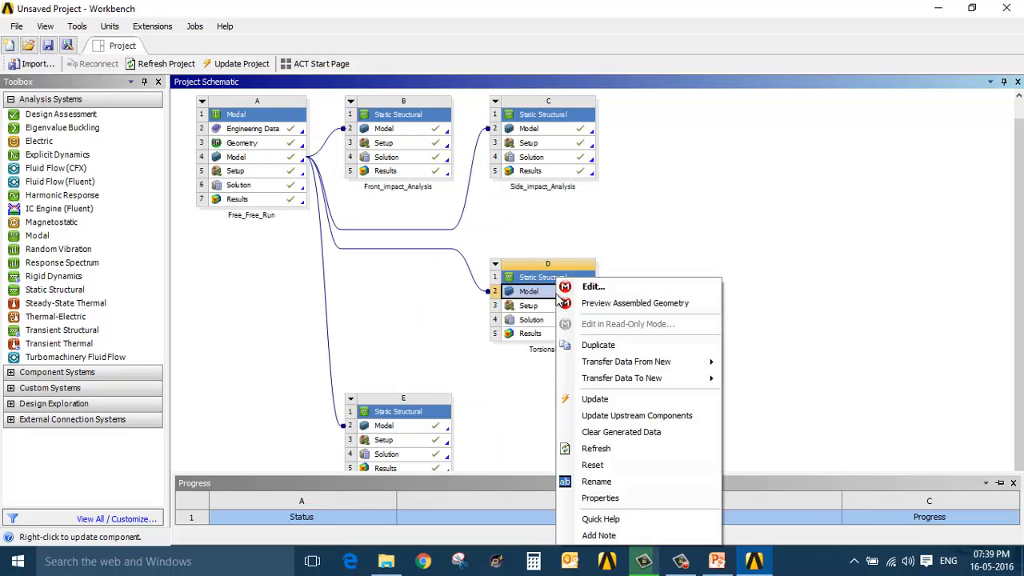
{"action": "left_click", "coordinate": [601, 400]}
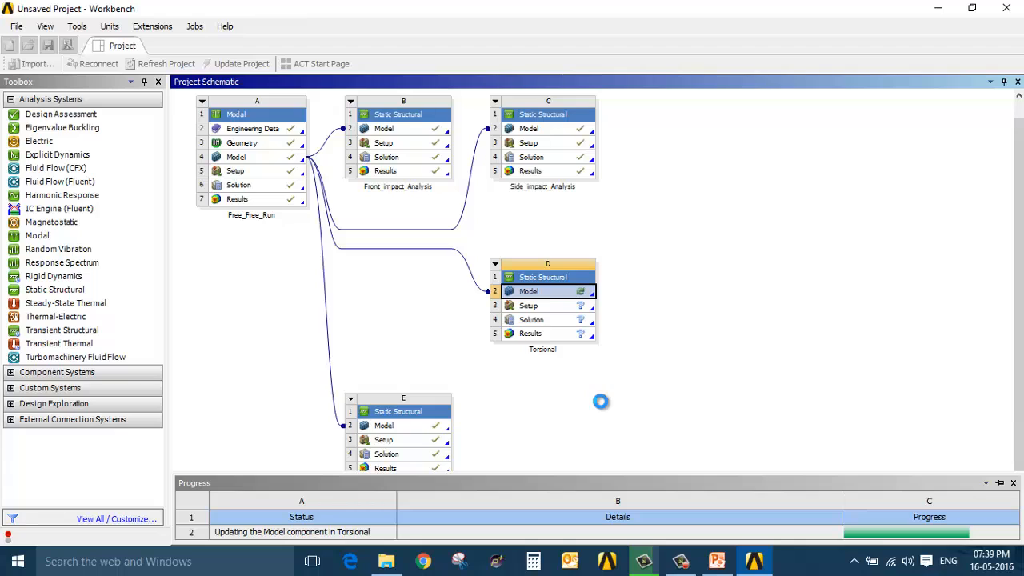
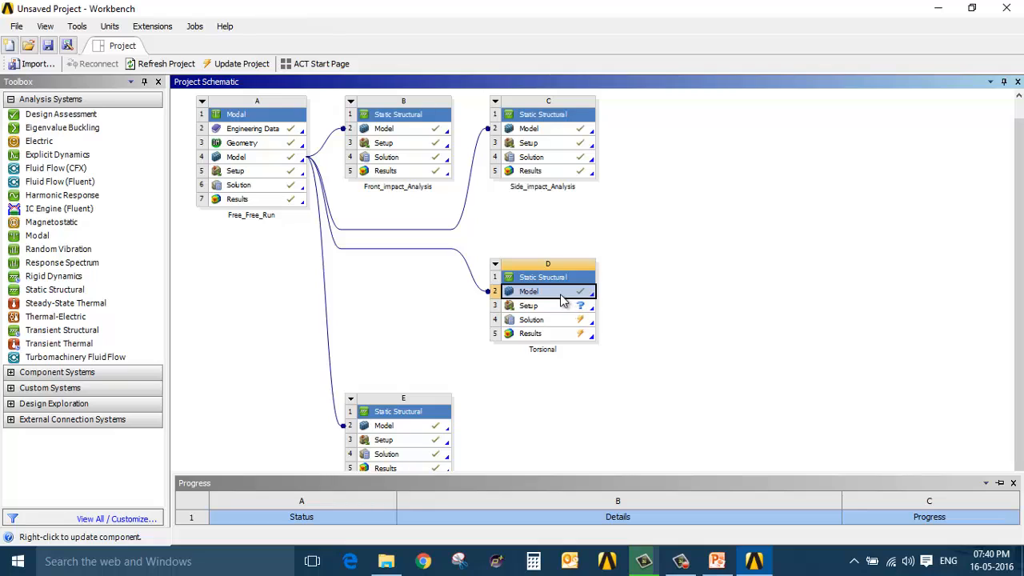
Step: Open the Torsional system's Model in Mechanical and display the mesh of the frame
{"action": "double_click", "coordinate": [561, 293]}
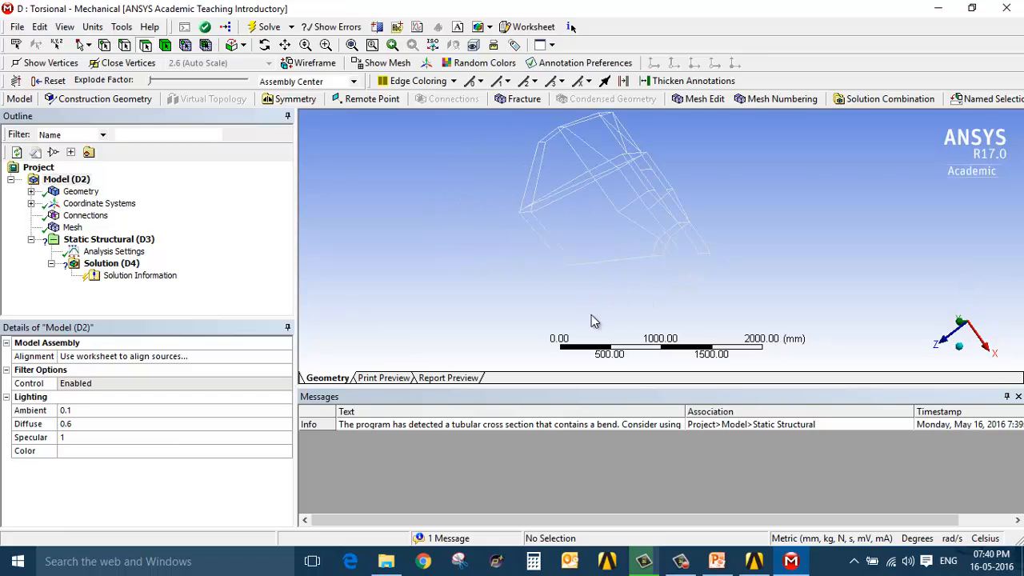
{"action": "middle_click_drag", "start_coordinate": [747, 146], "coordinate": [995, 232]}
{"action": "middle_click_drag", "start_coordinate": [785, 156], "coordinate": [923, 181]}
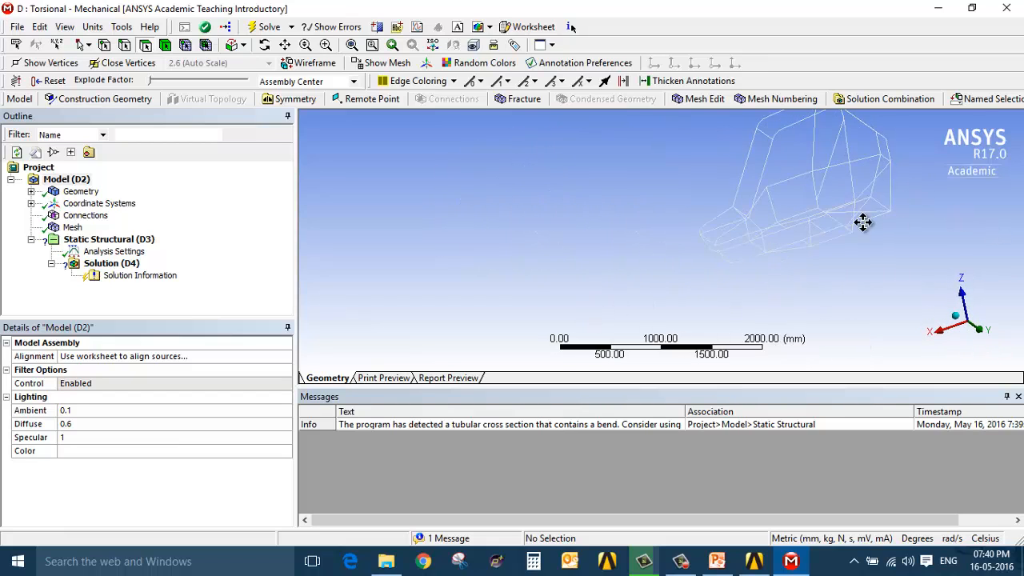
{"action": "middle_click_drag", "start_coordinate": [863, 223], "coordinate": [716, 251], "text": "ctrl"}
{"action": "scroll", "coordinate": [600, 236], "scroll_direction": "up", "scroll_amount": 3}
{"action": "middle_click_drag", "start_coordinate": [628, 247], "coordinate": [610, 269], "text": "ctrl"}
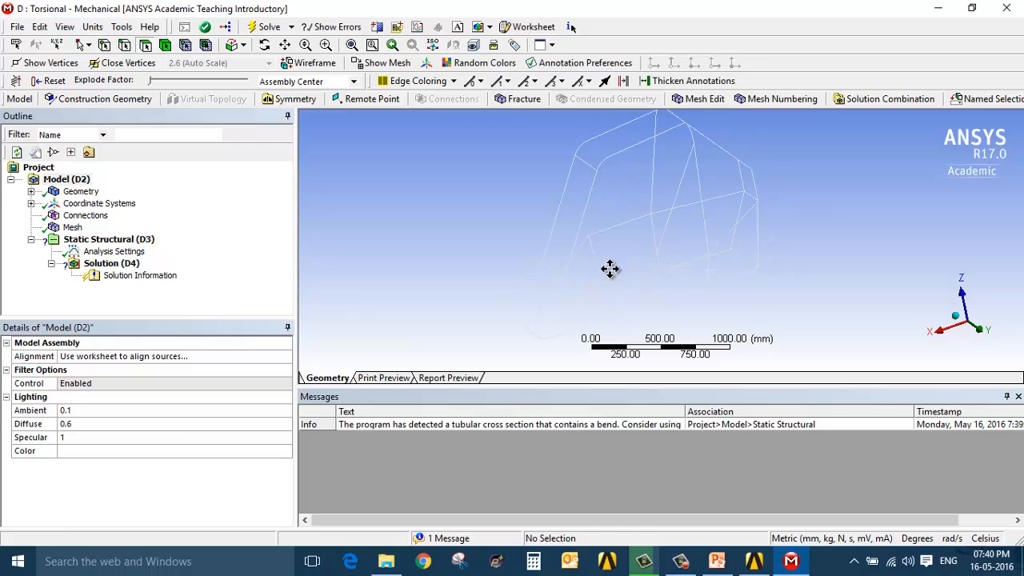
{"action": "left_click", "coordinate": [72, 227]}
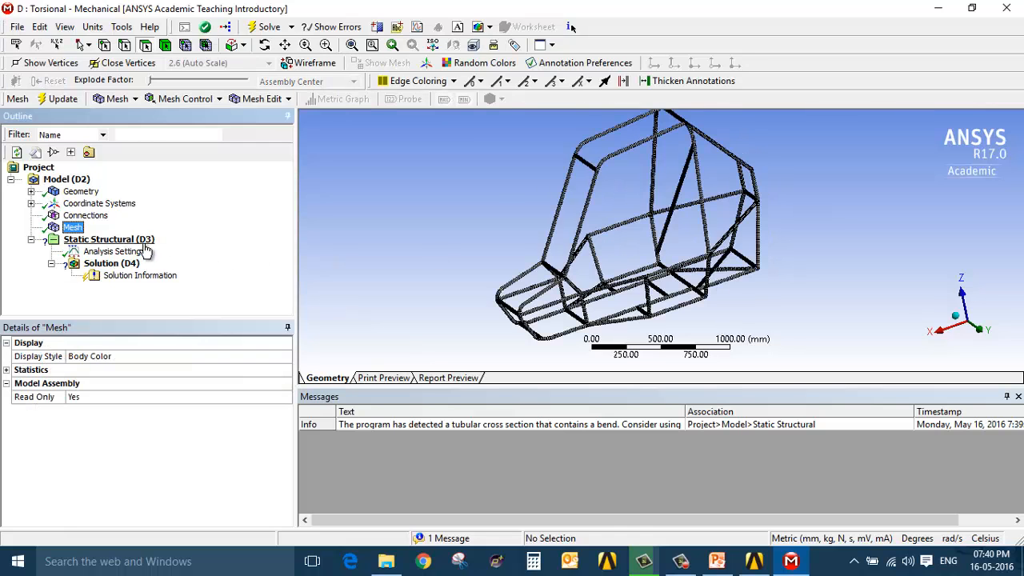
Step: Select mesh nodes at two spots along the upper side tube at the front of the frame, on the near side
{"action": "middle_click_drag", "start_coordinate": [503, 310], "coordinate": [557, 347]}
{"action": "middle_click_drag", "start_coordinate": [562, 293], "coordinate": [544, 309]}
{"action": "scroll", "coordinate": [540, 316], "scroll_direction": "up", "scroll_amount": 2}
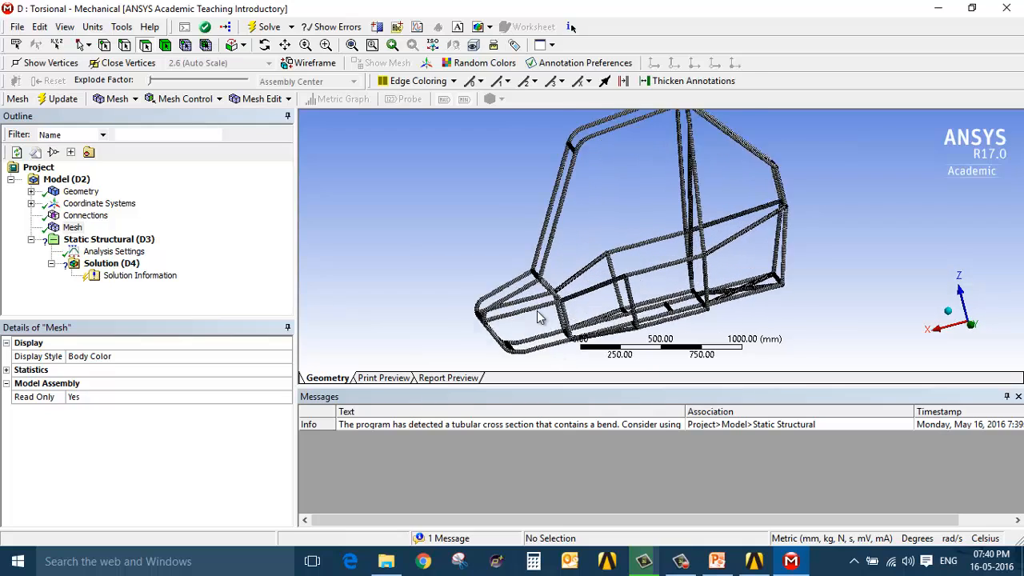
{"action": "middle_click_drag", "start_coordinate": [583, 263], "coordinate": [666, 184], "text": "ctrl"}
{"action": "scroll", "coordinate": [609, 253], "scroll_direction": "up", "scroll_amount": 2}
{"action": "middle_click_drag", "start_coordinate": [595, 258], "coordinate": [603, 281], "text": "ctrl"}
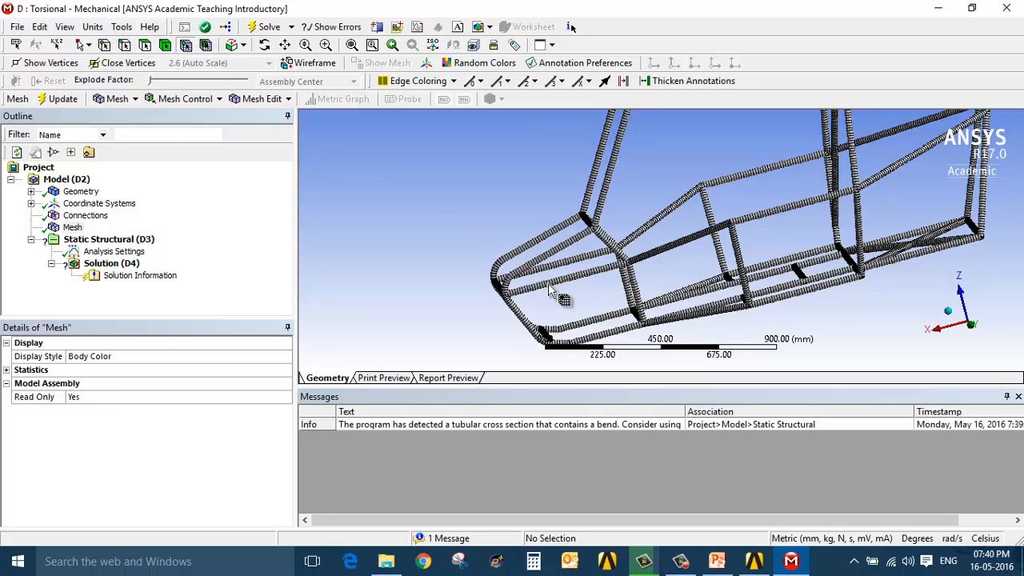
{"action": "scroll", "coordinate": [554, 292], "scroll_direction": "down", "scroll_amount": 1}
{"action": "scroll", "coordinate": [556, 292], "scroll_direction": "up", "scroll_amount": 2}
{"action": "middle_click_drag", "start_coordinate": [556, 289], "coordinate": [557, 228], "text": "ctrl"}
{"action": "scroll", "coordinate": [588, 268], "scroll_direction": "up", "scroll_amount": 1}
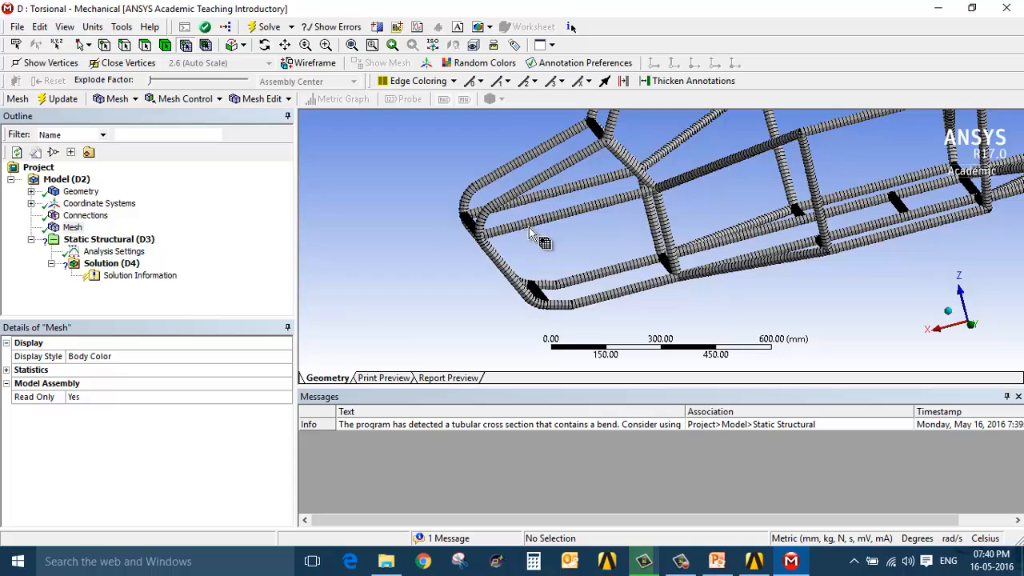
{"action": "left_click", "coordinate": [536, 226]}
{"action": "scroll", "coordinate": [542, 223], "scroll_direction": "down", "scroll_amount": 2}
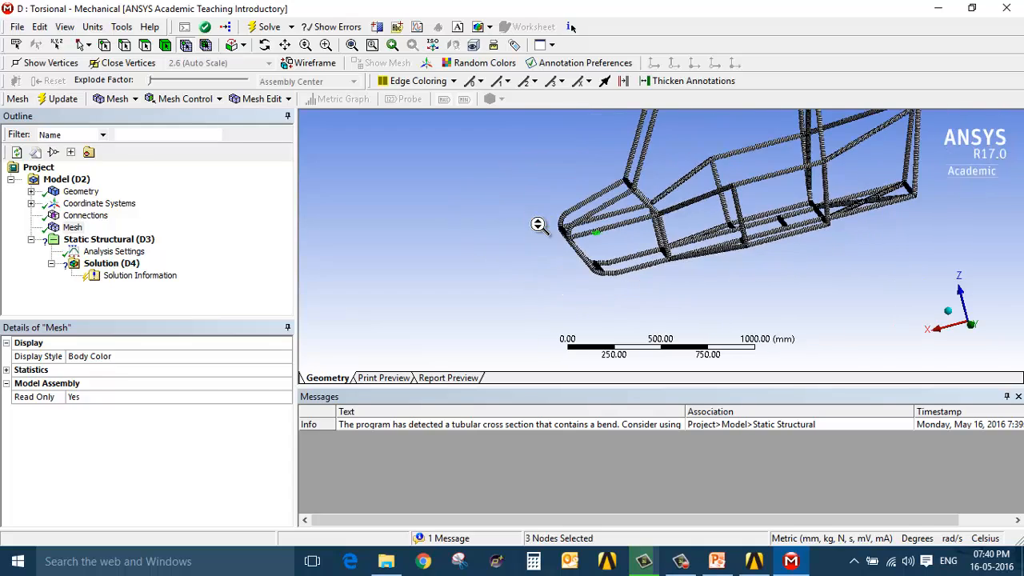
{"action": "scroll", "coordinate": [541, 222], "scroll_direction": "up", "scroll_amount": 5}
{"action": "middle_click_drag", "start_coordinate": [540, 224], "coordinate": [616, 208], "text": "ctrl"}
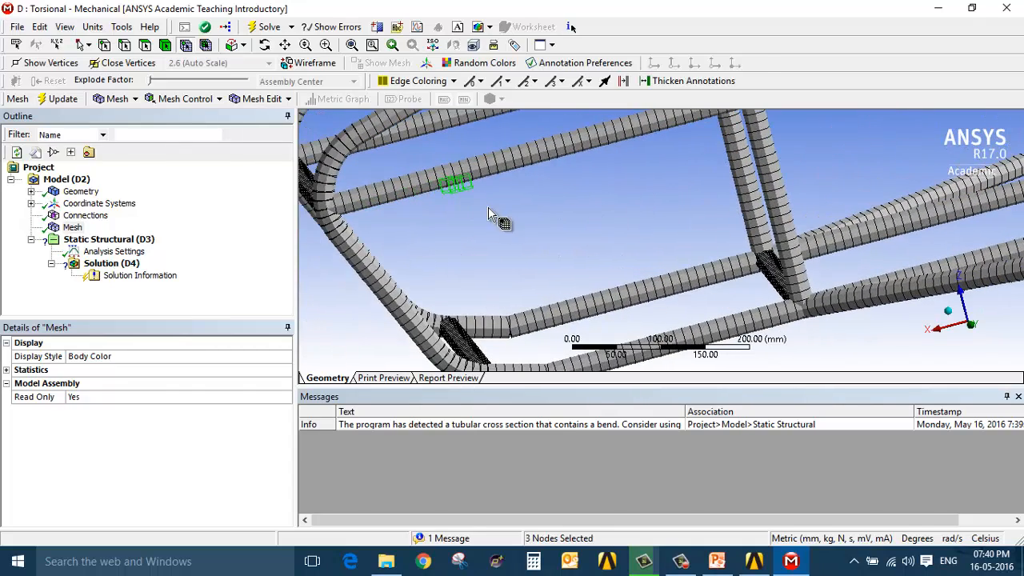
{"action": "left_click", "coordinate": [463, 185], "text": "ctrl"}
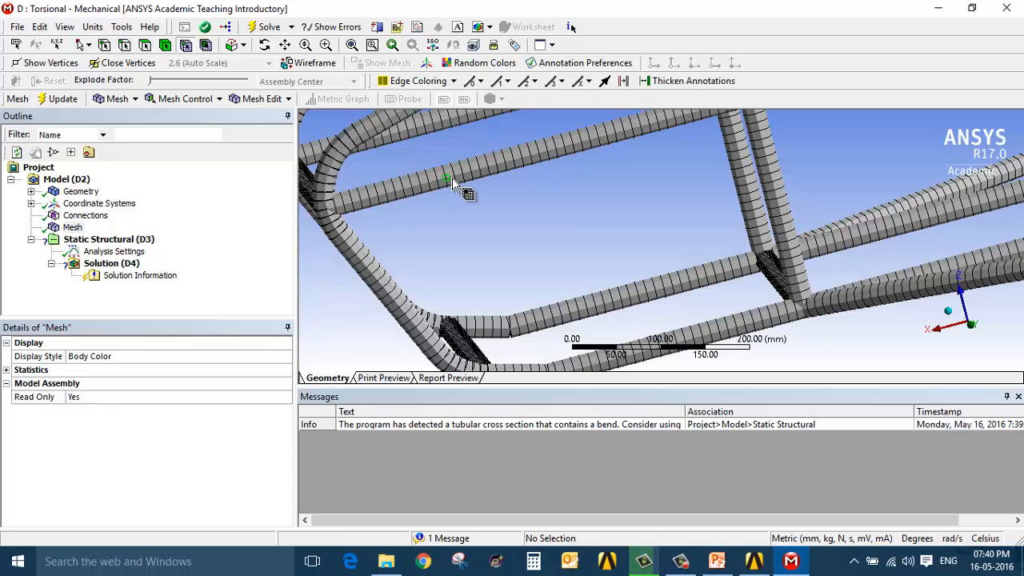
{"action": "left_click", "coordinate": [652, 125], "text": "ctrl"}
Step: Add nodes at two spots on the near lower front tube and create a named selection Right_Front from the selected nodes
{"action": "scroll", "coordinate": [577, 285], "scroll_direction": "down", "scroll_amount": 3}
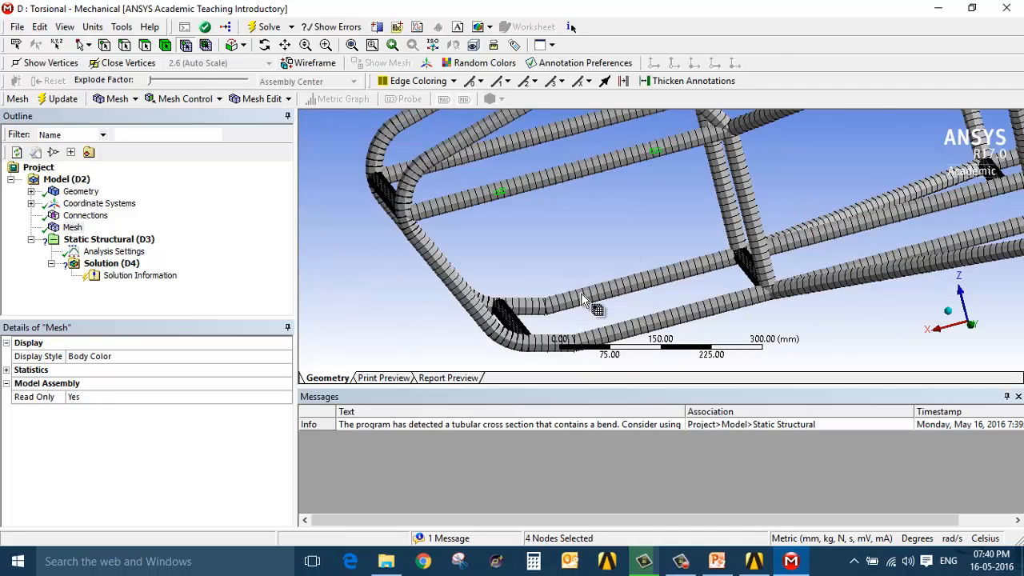
{"action": "left_click", "coordinate": [627, 326], "text": "ctrl"}
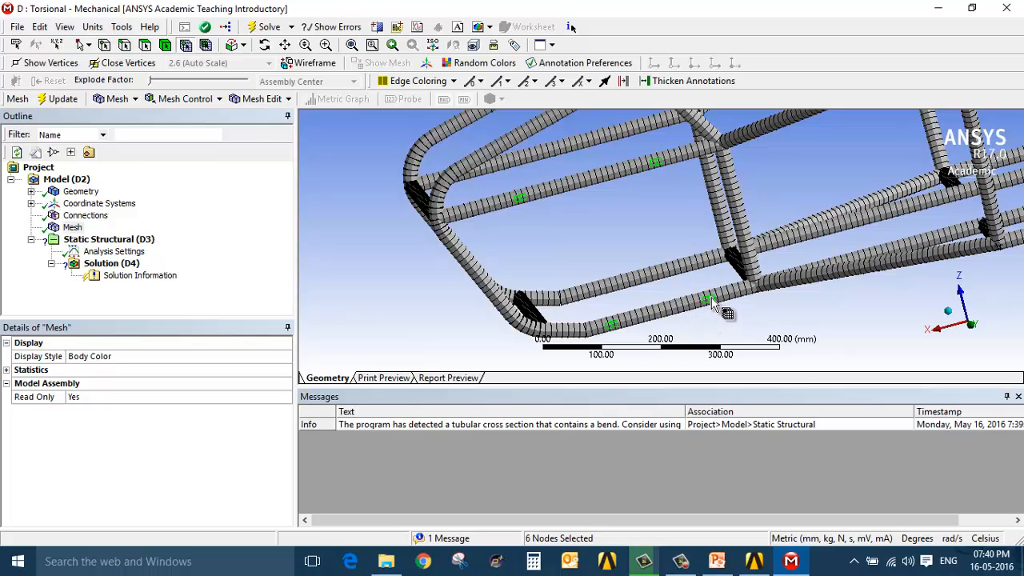
{"action": "left_click", "coordinate": [655, 162], "text": "ctrl"}
{"action": "right_click", "coordinate": [655, 163]}
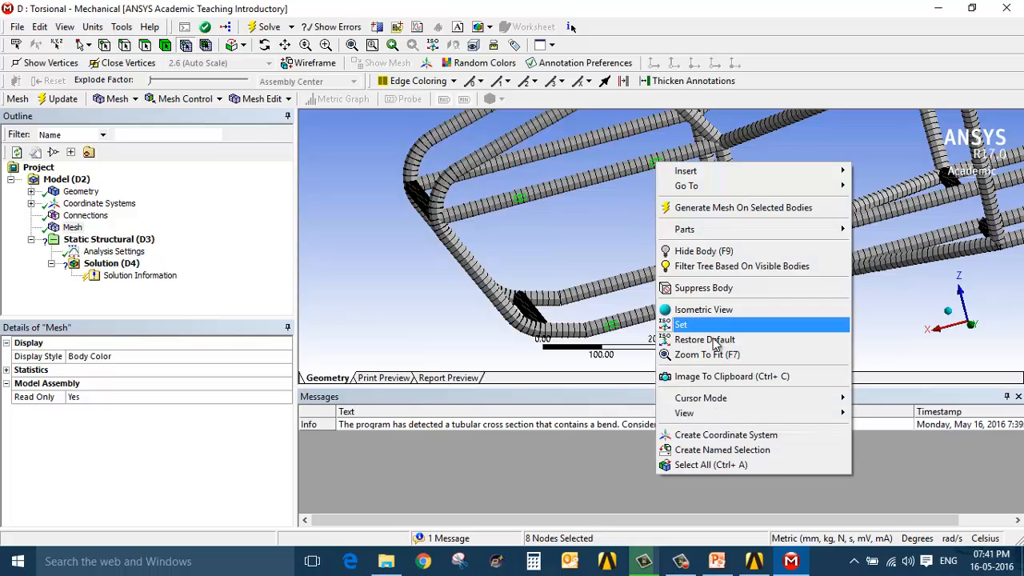
{"action": "left_click", "coordinate": [721, 452]}
{"action": "type", "text": "Right_Front"}
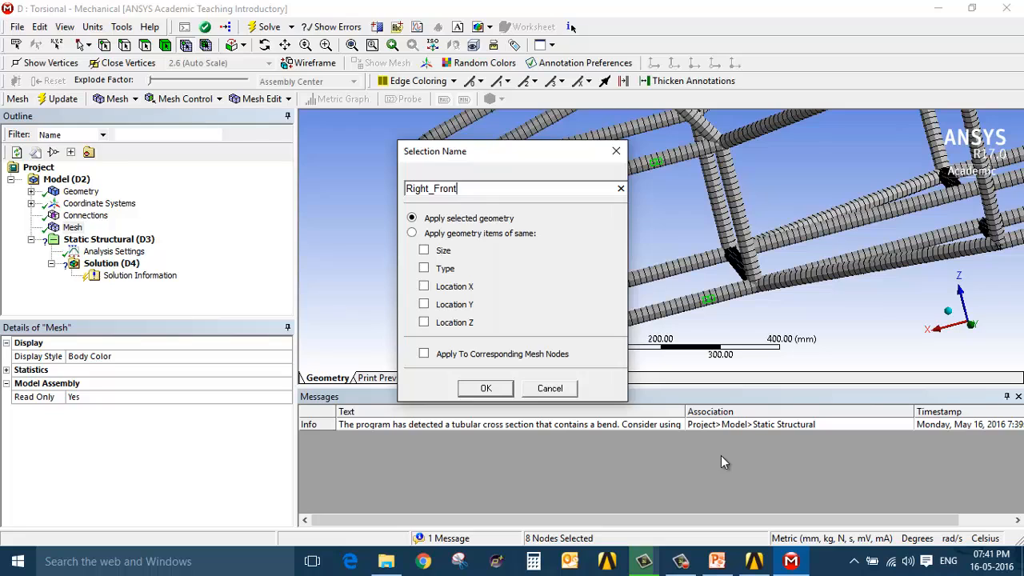
{"action": "key", "text": "Return"}
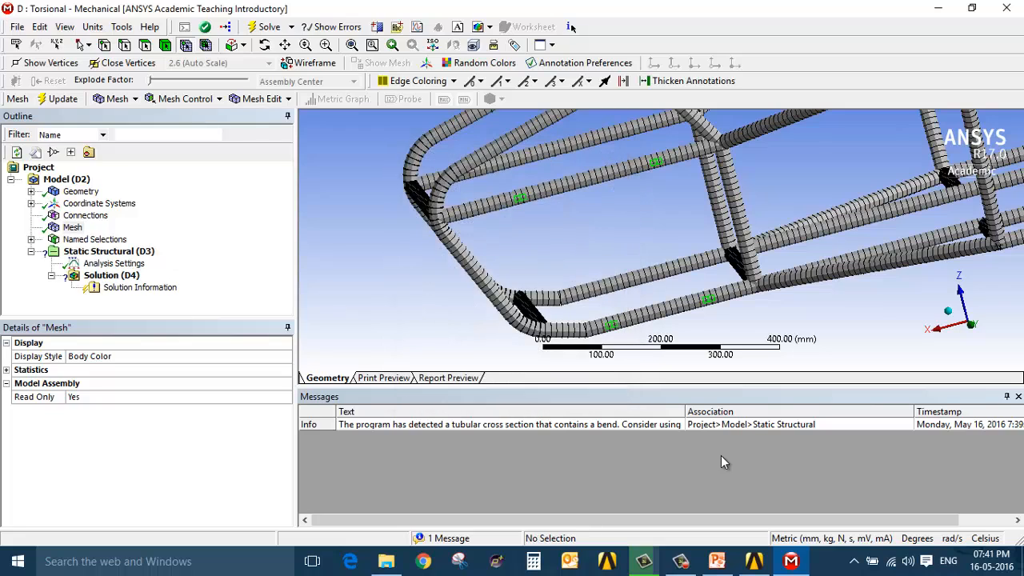
Step: Create a named selection Left_Front from nodes at two spots on each of the far side's lower and upper front tubes
{"action": "left_click", "coordinate": [594, 292]}
{"action": "left_click", "coordinate": [688, 266], "text": "ctrl"}
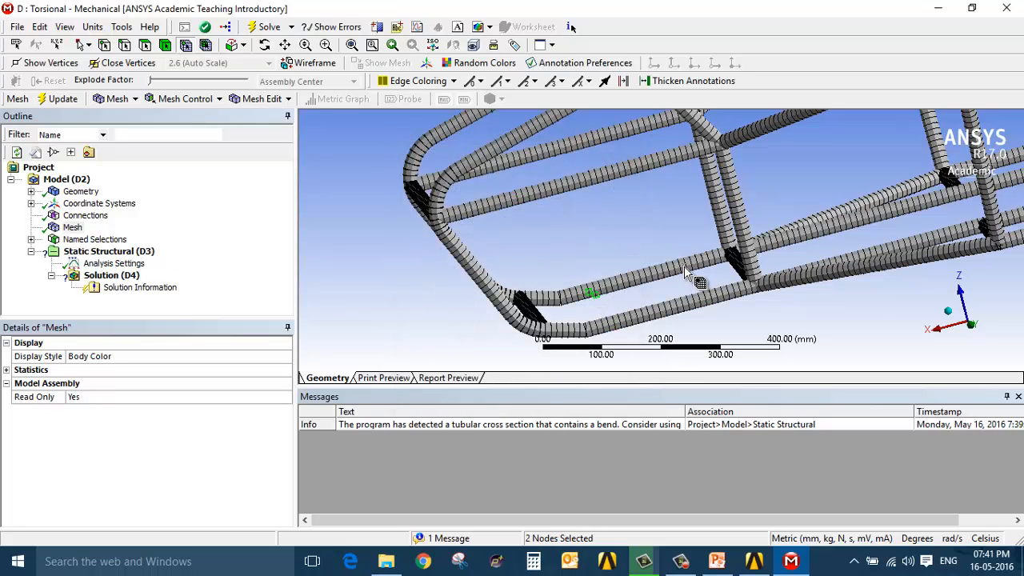
{"action": "left_click", "coordinate": [649, 127], "text": "ctrl"}
{"action": "left_click", "coordinate": [488, 169], "text": "ctrl"}
{"action": "right_click", "coordinate": [491, 171]}
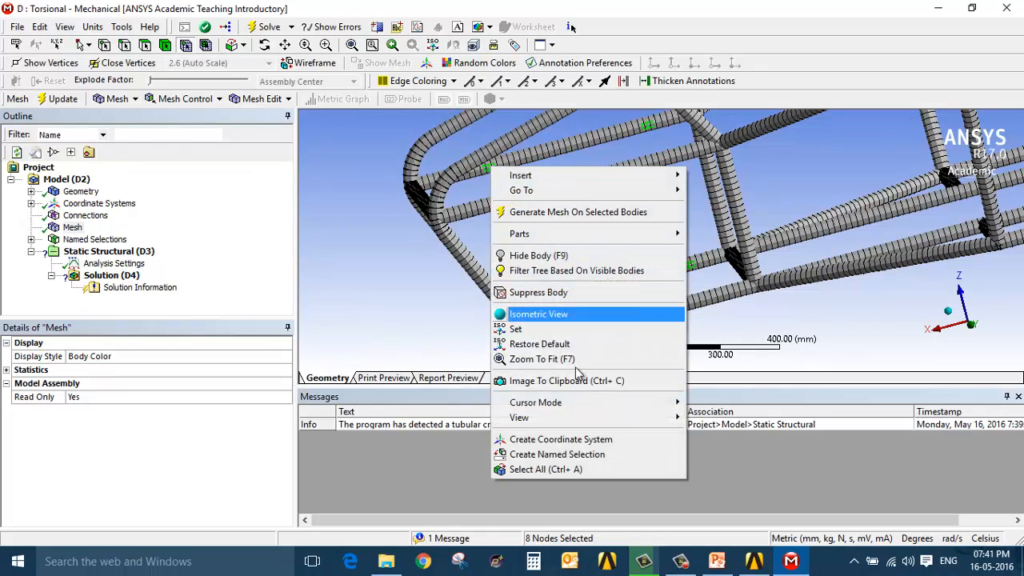
{"action": "left_click", "coordinate": [582, 454]}
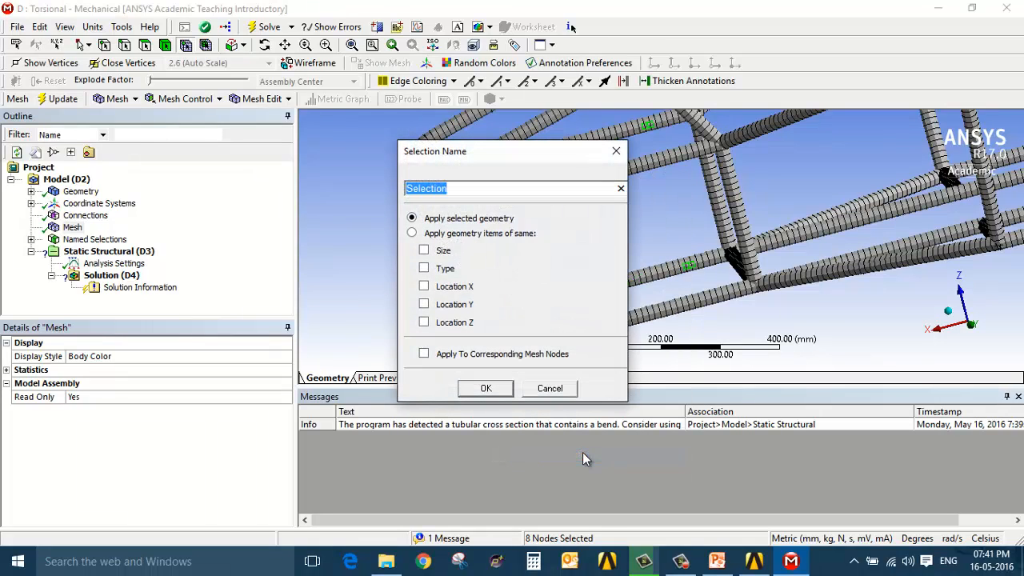
{"action": "type", "text": "Left_Front"}
{"action": "key", "text": "Return"}
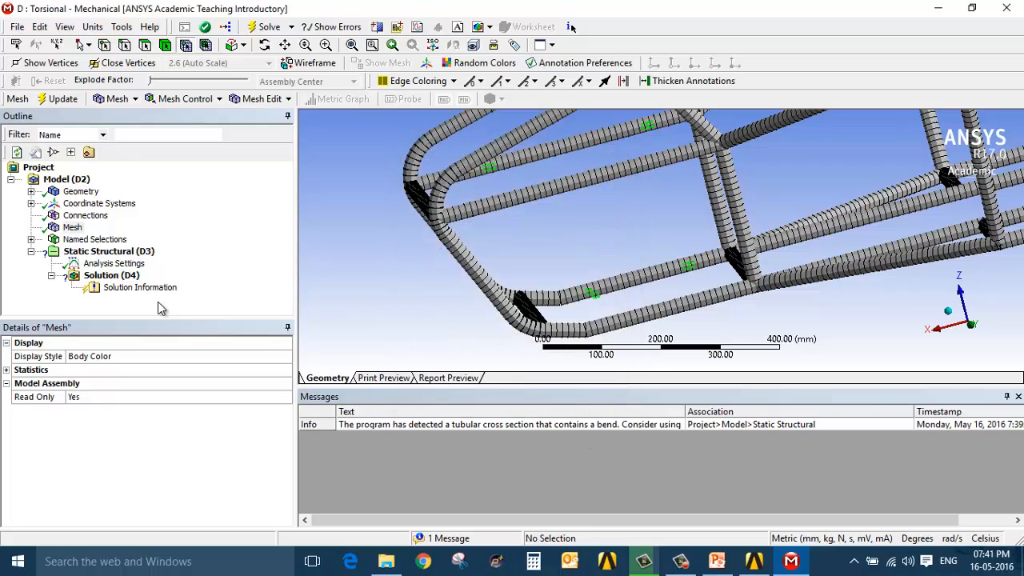
{"action": "left_click", "coordinate": [31, 240]}
Step: Select mesh nodes at two spots on each of the two lower side tubes at the rear of the frame
{"action": "scroll", "coordinate": [950, 236], "scroll_direction": "down", "scroll_amount": 5}
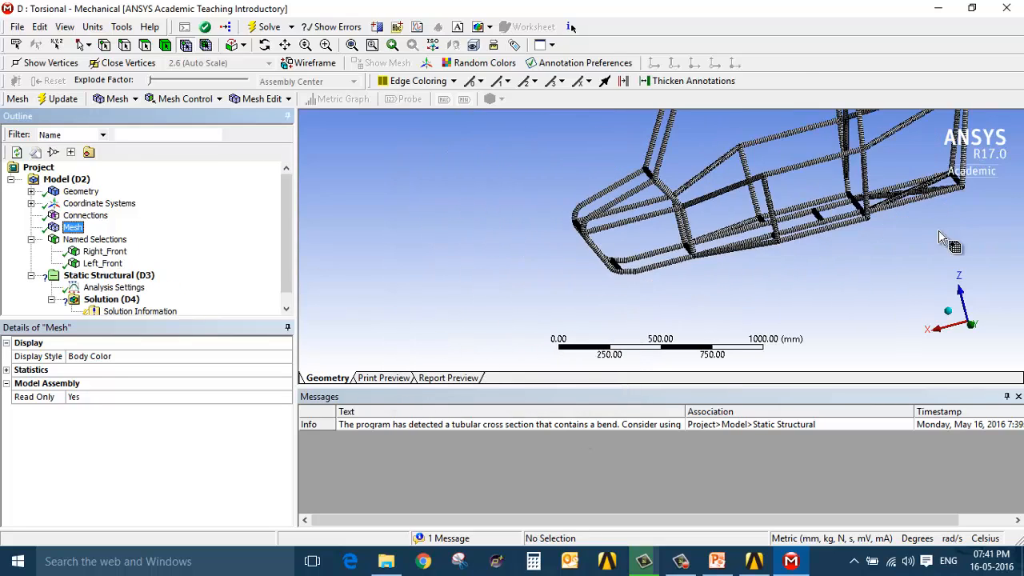
{"action": "scroll", "coordinate": [696, 286], "scroll_direction": "up", "scroll_amount": 8}
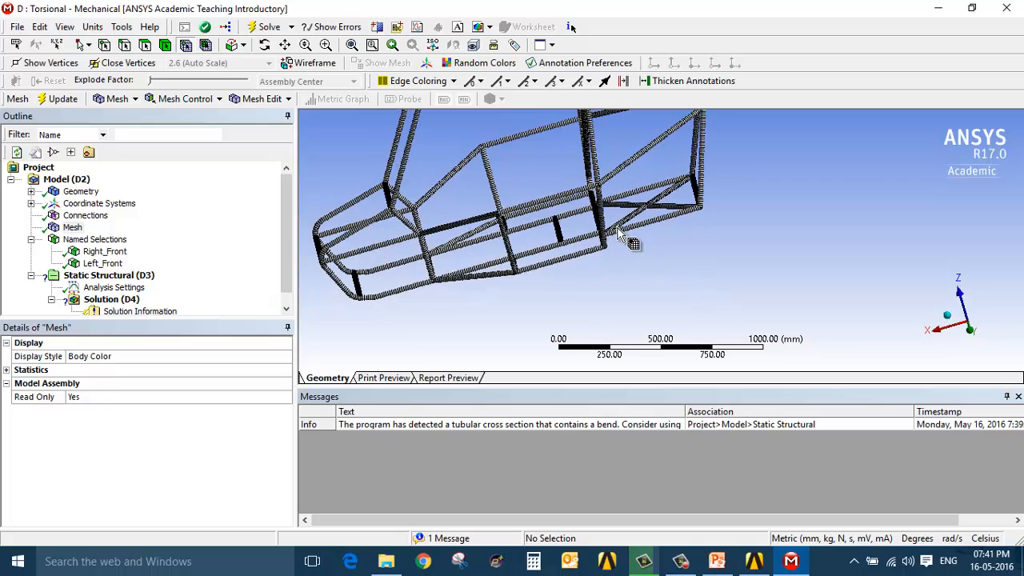
{"action": "scroll", "coordinate": [640, 265], "scroll_direction": "up", "scroll_amount": 3}
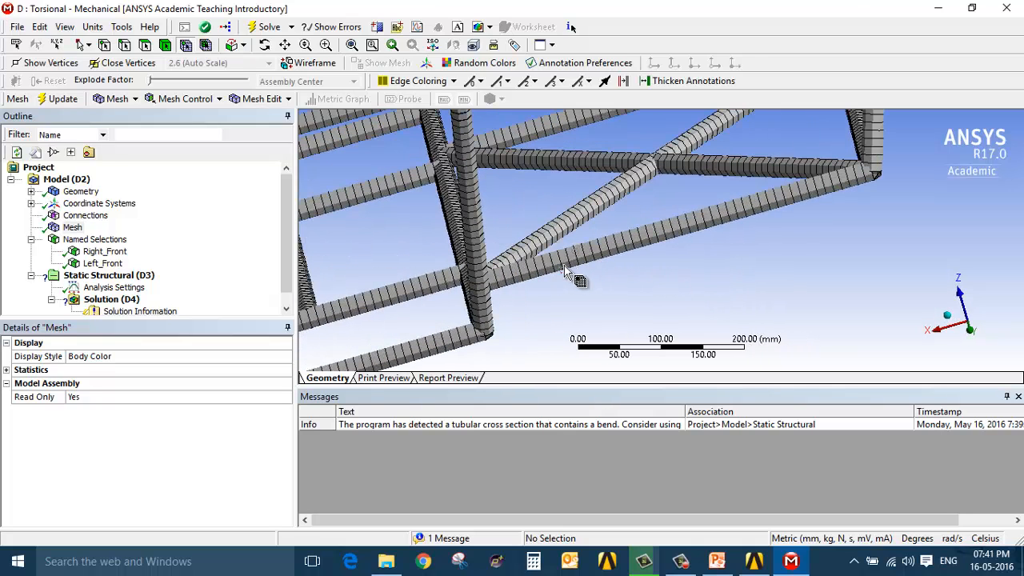
{"action": "left_click", "coordinate": [569, 264]}
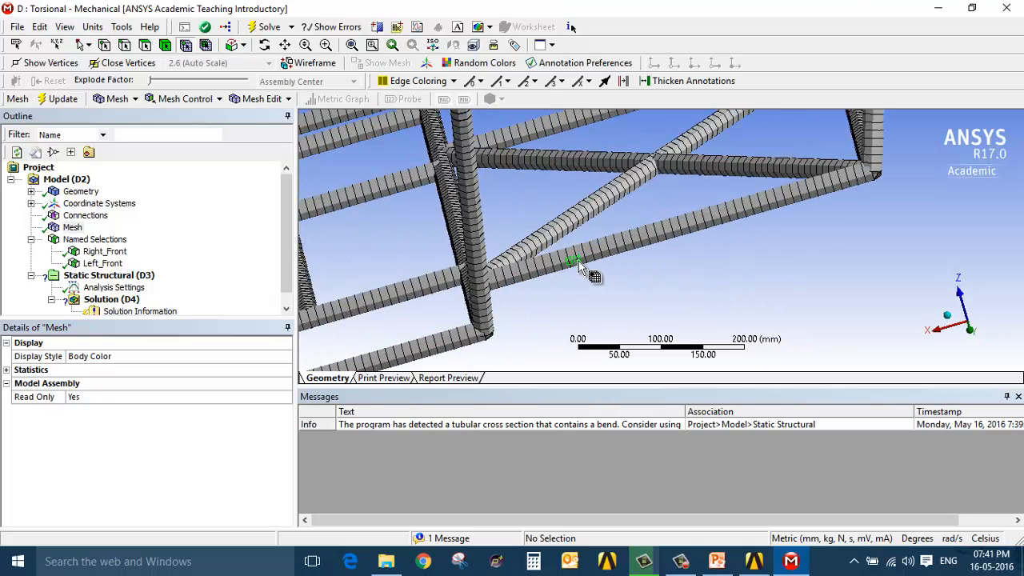
{"action": "left_click", "coordinate": [805, 196], "text": "ctrl"}
{"action": "scroll", "coordinate": [674, 199], "scroll_direction": "down", "scroll_amount": 3}
{"action": "scroll", "coordinate": [624, 189], "scroll_direction": "up", "scroll_amount": 3}
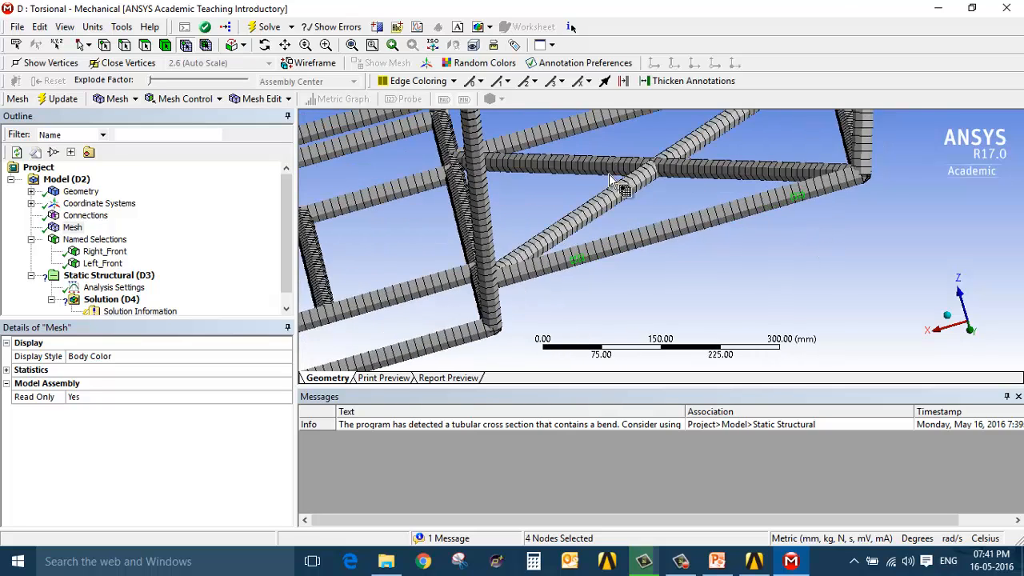
{"action": "middle_click_drag", "start_coordinate": [624, 190], "coordinate": [741, 308], "text": "ctrl"}
{"action": "left_click", "coordinate": [617, 218], "text": "ctrl"}
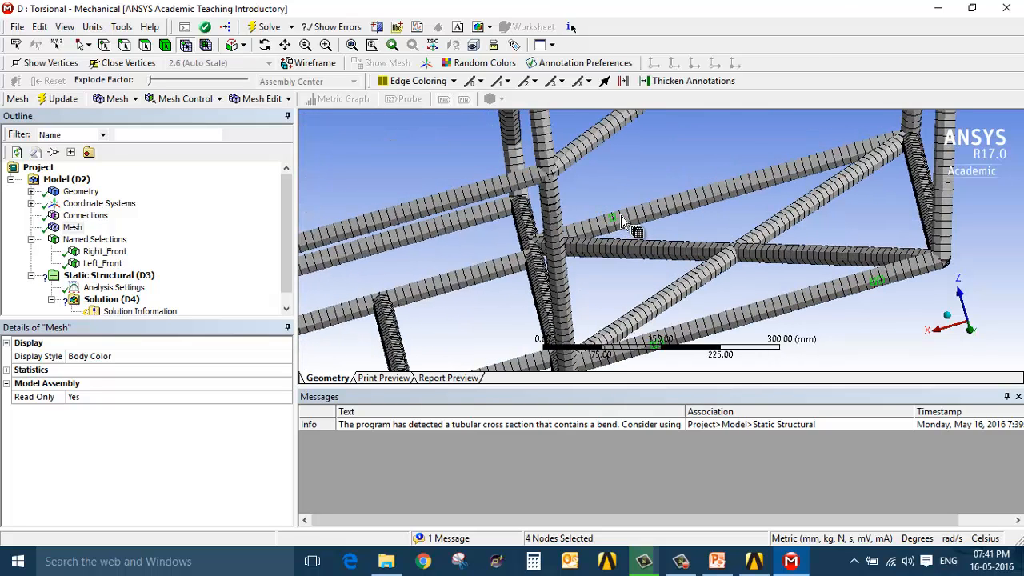
{"action": "left_click", "coordinate": [834, 157], "text": "ctrl"}
{"action": "scroll", "coordinate": [832, 160], "scroll_direction": "down", "scroll_amount": 3}
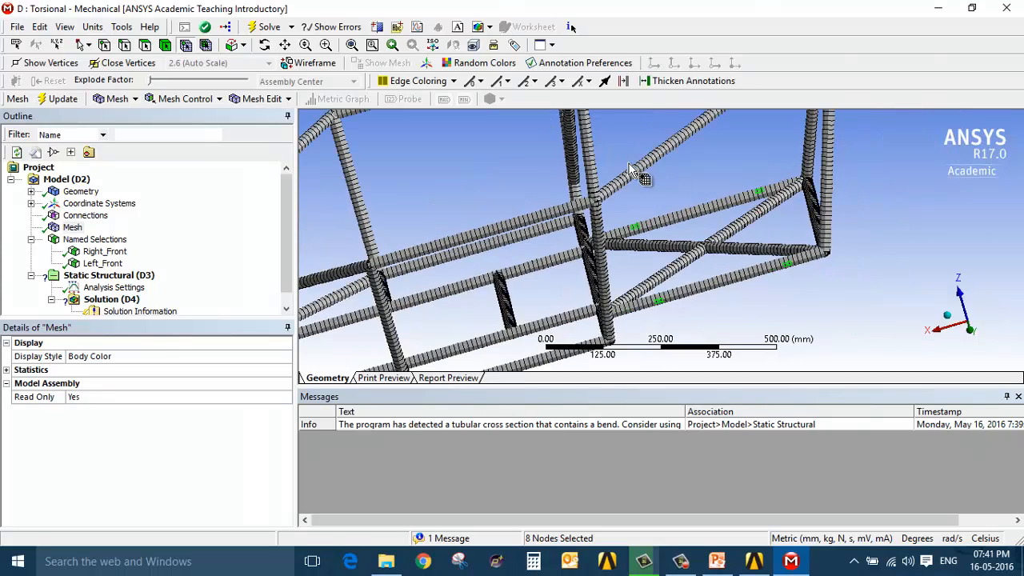
Step: Add nodes at two spots on each of the two upper rear side tubes and create a named selection Rear_Suspension
{"action": "left_click", "coordinate": [642, 173], "text": "ctrl"}
{"action": "middle_click_drag", "start_coordinate": [704, 180], "coordinate": [670, 266], "text": "ctrl"}
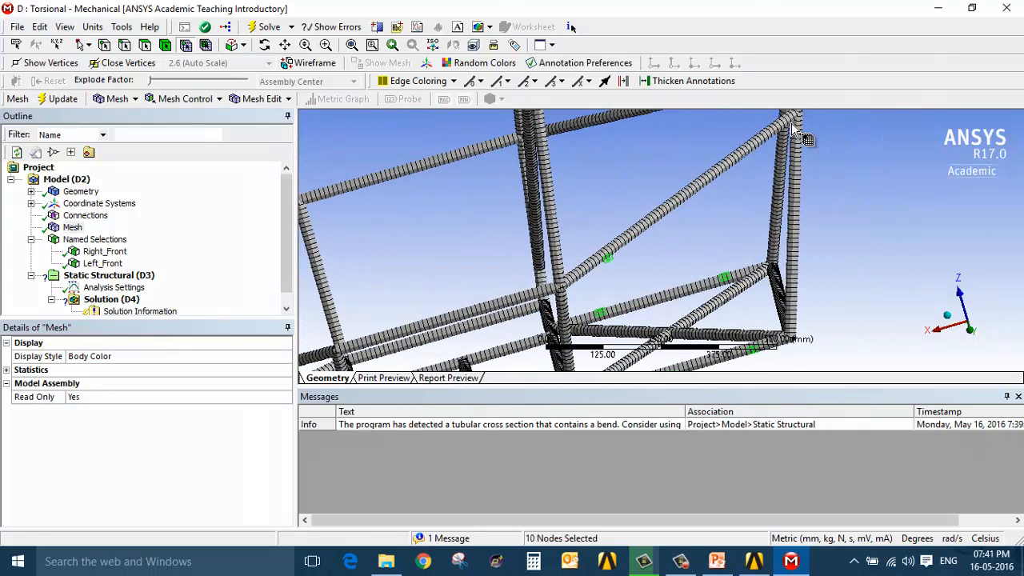
{"action": "left_click", "coordinate": [760, 149], "text": "ctrl"}
{"action": "middle_click_drag", "start_coordinate": [747, 189], "coordinate": [716, 200], "text": "ctrl"}
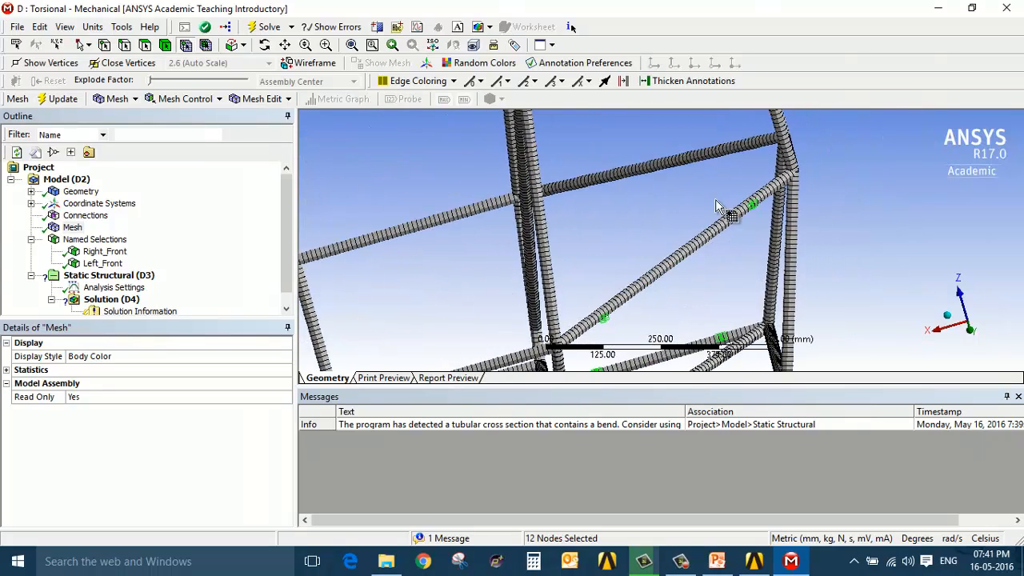
{"action": "left_click", "coordinate": [732, 149], "text": "ctrl"}
{"action": "left_click", "coordinate": [587, 184], "text": "ctrl"}
{"action": "right_click", "coordinate": [587, 184]}
{"action": "left_click", "coordinate": [652, 471]}
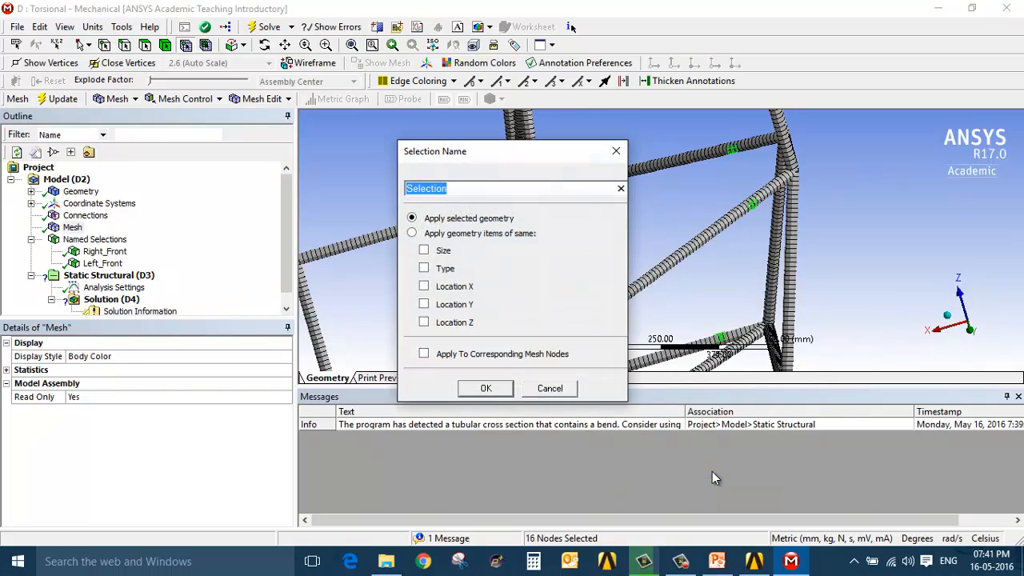
{"action": "type", "text": "Rear_Suspens"}
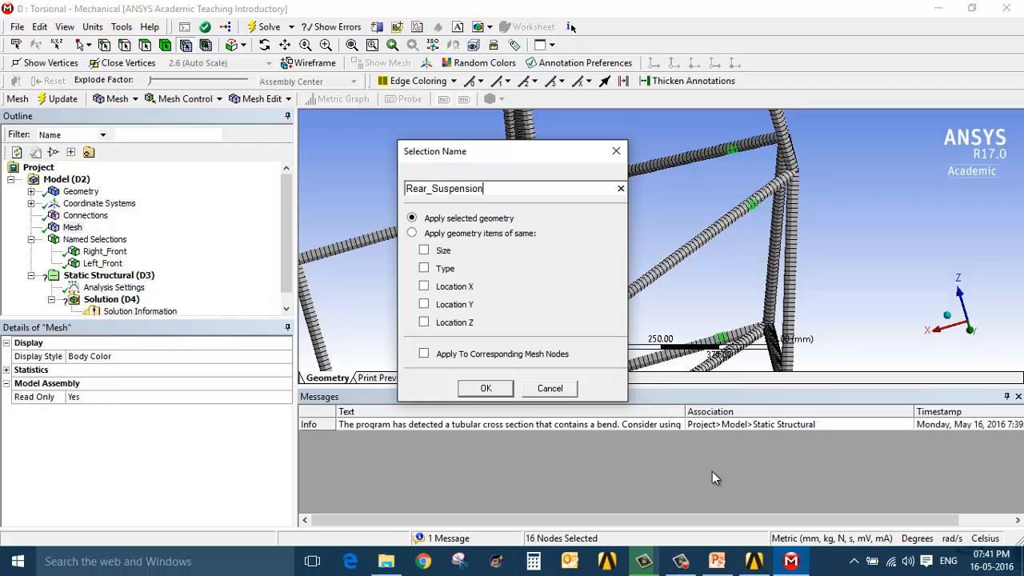
{"action": "key", "text": "Return"}
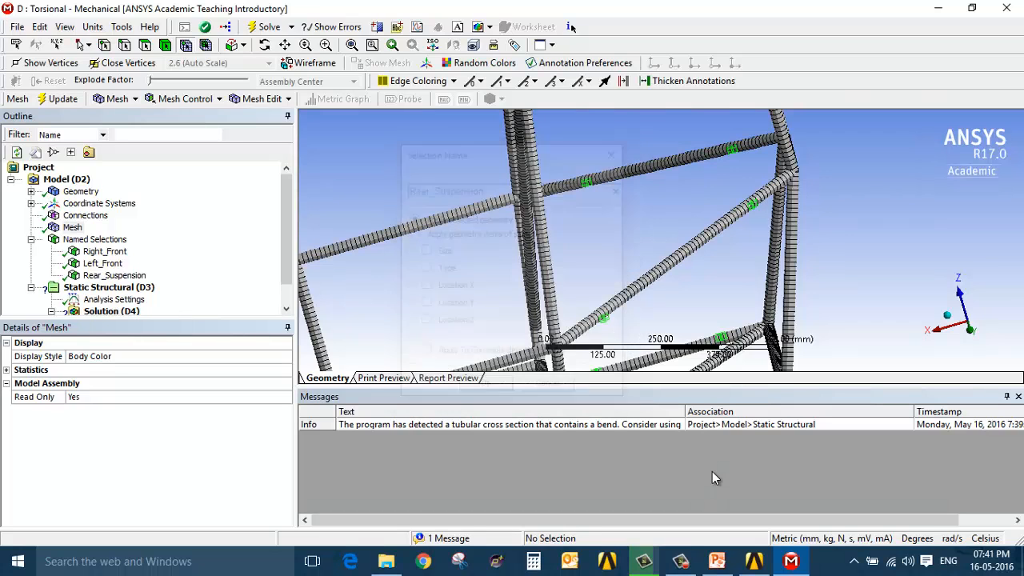
Step: Insert a Nodal Force load into the Static Structural (D3) environment
{"action": "scroll", "coordinate": [108, 288], "scroll_direction": "down", "scroll_amount": 1}
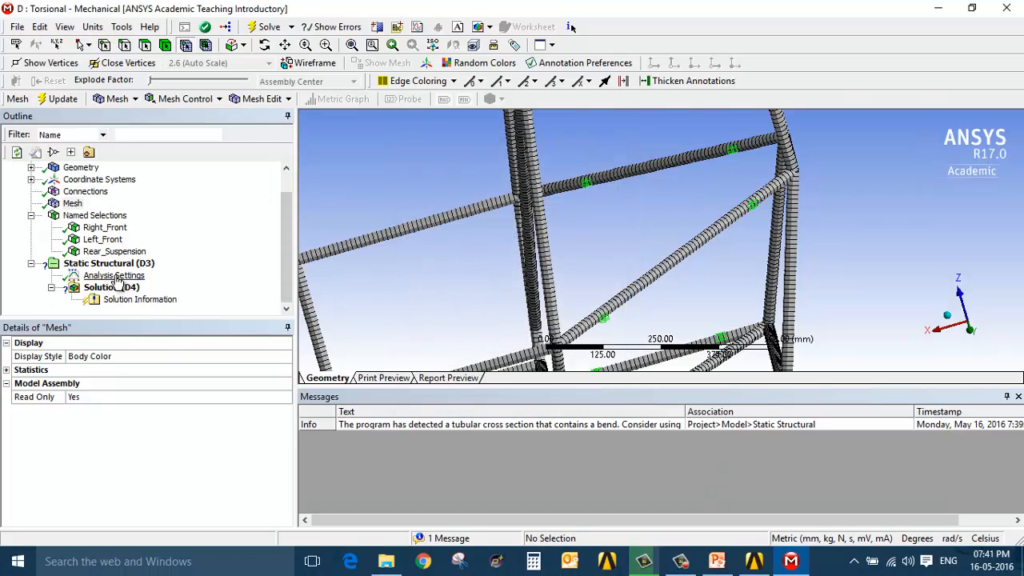
{"action": "left_click", "coordinate": [108, 263]}
{"action": "left_click", "coordinate": [344, 100]}
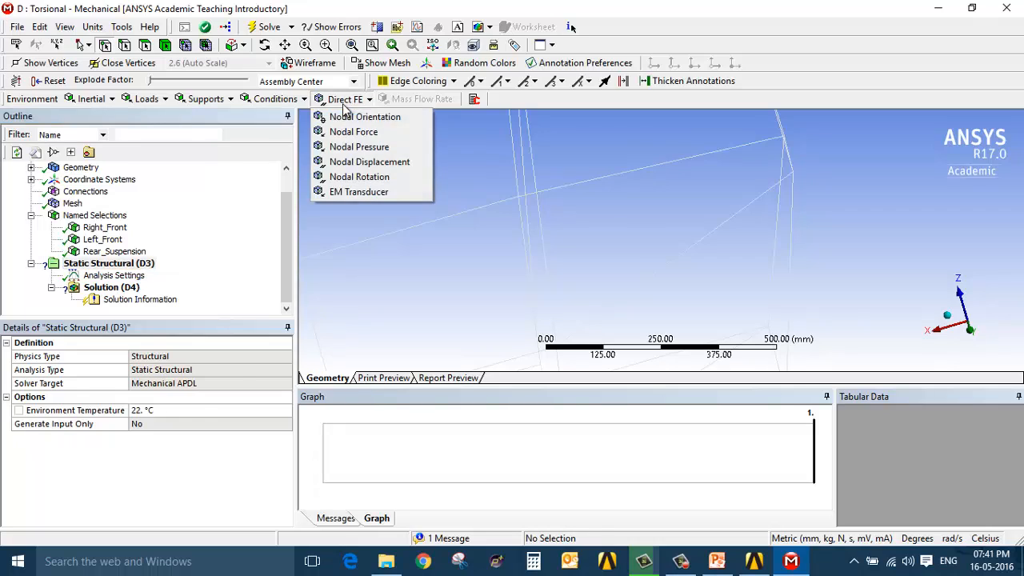
{"action": "left_click", "coordinate": [382, 137]}
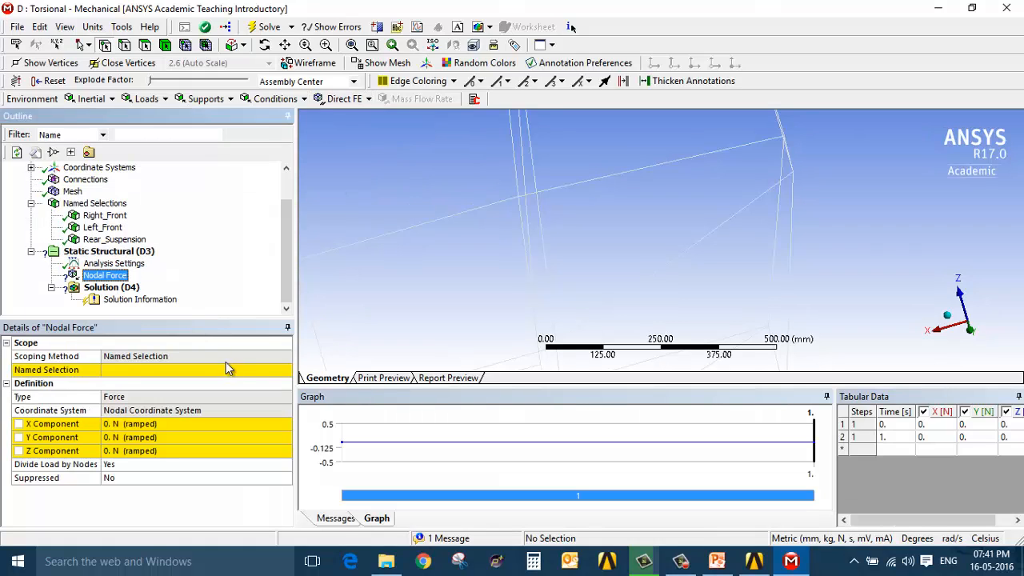
Step: Scope the nodal force to the Right_Front named selection and set its Z component to 10000 N
{"action": "left_click", "coordinate": [232, 370]}
{"action": "left_click", "coordinate": [284, 370]}
{"action": "left_click", "coordinate": [241, 382]}
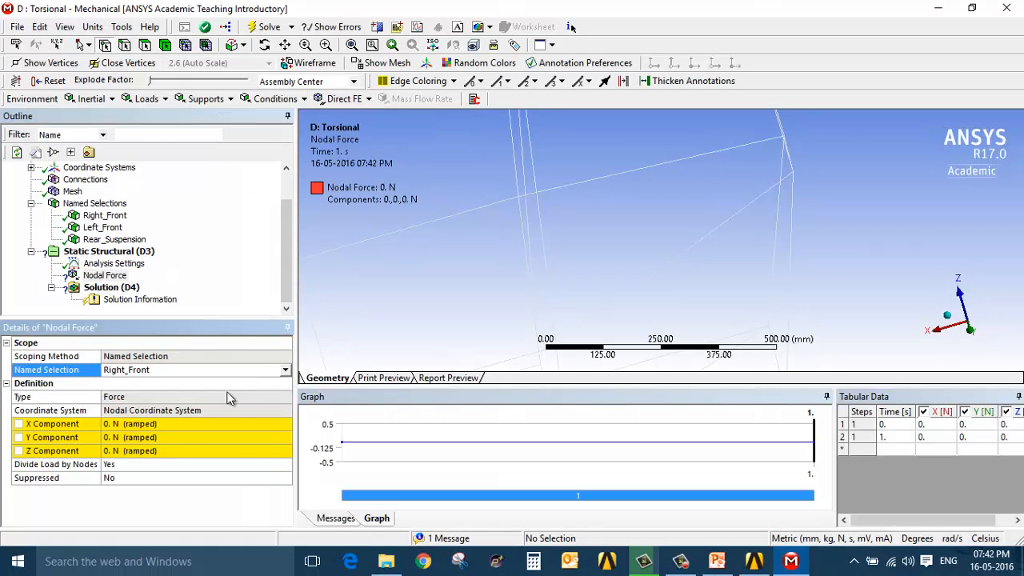
{"action": "left_click", "coordinate": [173, 451]}
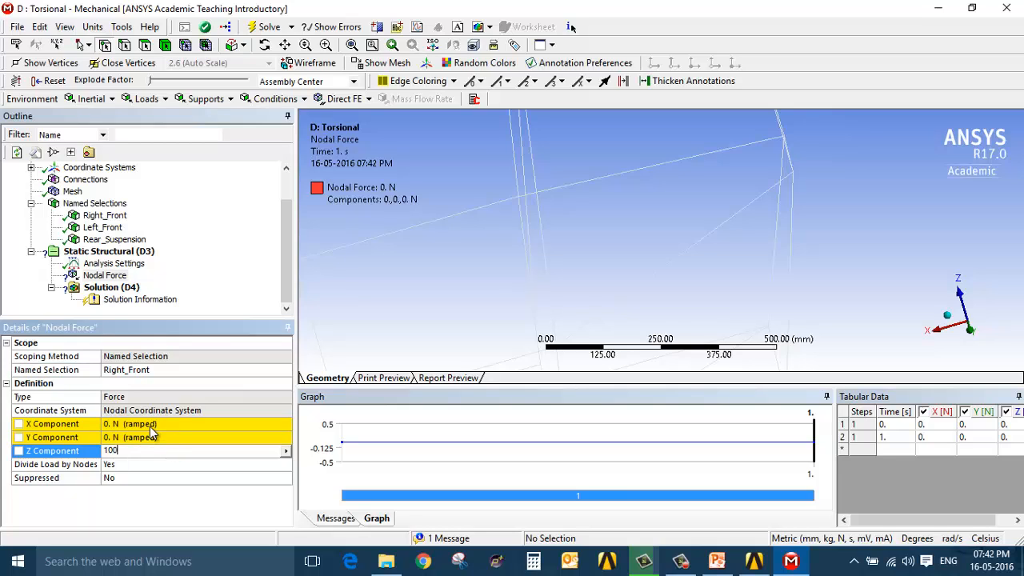
{"action": "key", "text": "Return"}
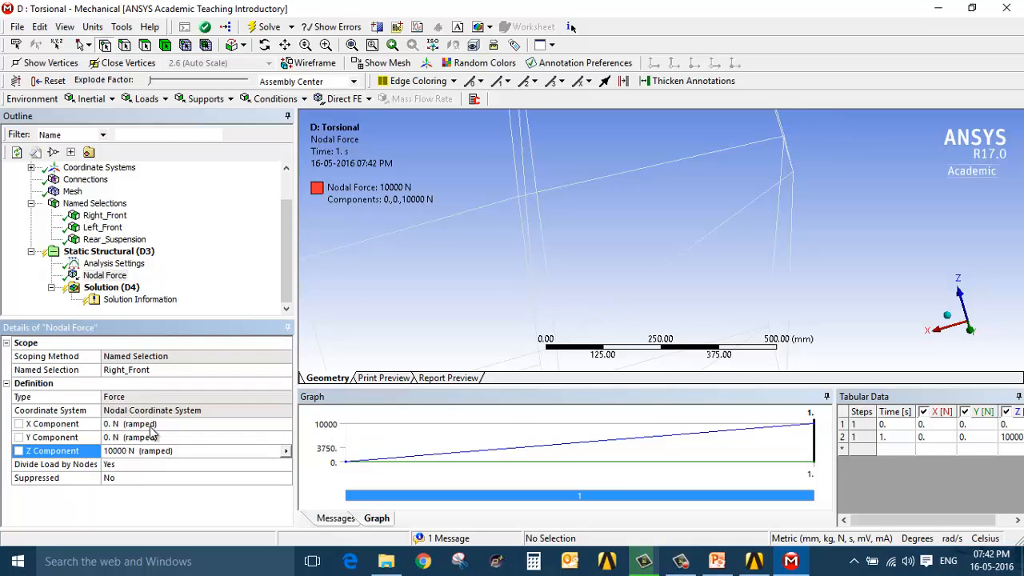
Step: Add a second Nodal Force to the Static Structural (D3) environment, scoped to Left_Front, with a Z component of -10000 N
{"action": "left_click", "coordinate": [136, 255]}
{"action": "left_click", "coordinate": [360, 100]}
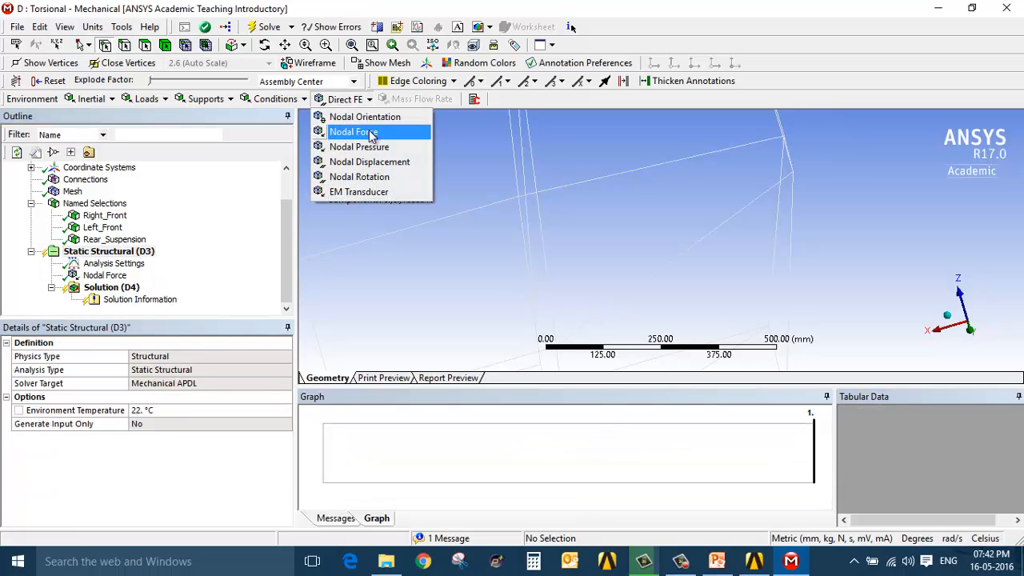
{"action": "left_click", "coordinate": [353, 132]}
{"action": "left_click", "coordinate": [286, 369]}
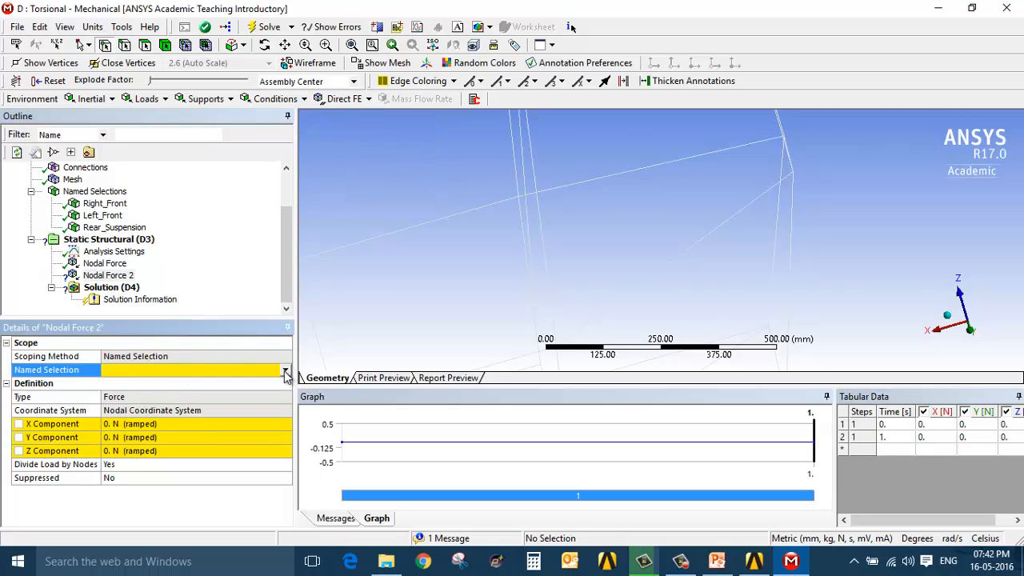
{"action": "left_click", "coordinate": [286, 371]}
{"action": "left_click", "coordinate": [230, 389]}
{"action": "left_click", "coordinate": [192, 450]}
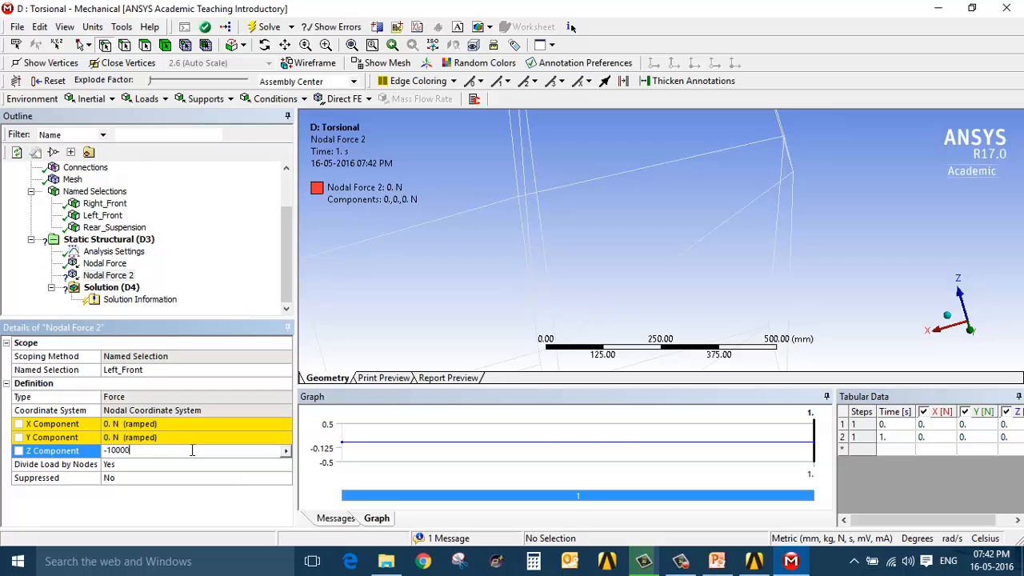
Step: Set the Z component of Nodal Force 2 on Left_Front to -10000 N
{"action": "type", "text": "-10000"}
{"action": "key", "text": "Return"}
{"action": "scroll", "coordinate": [536, 274], "scroll_direction": "down", "scroll_amount": 5}
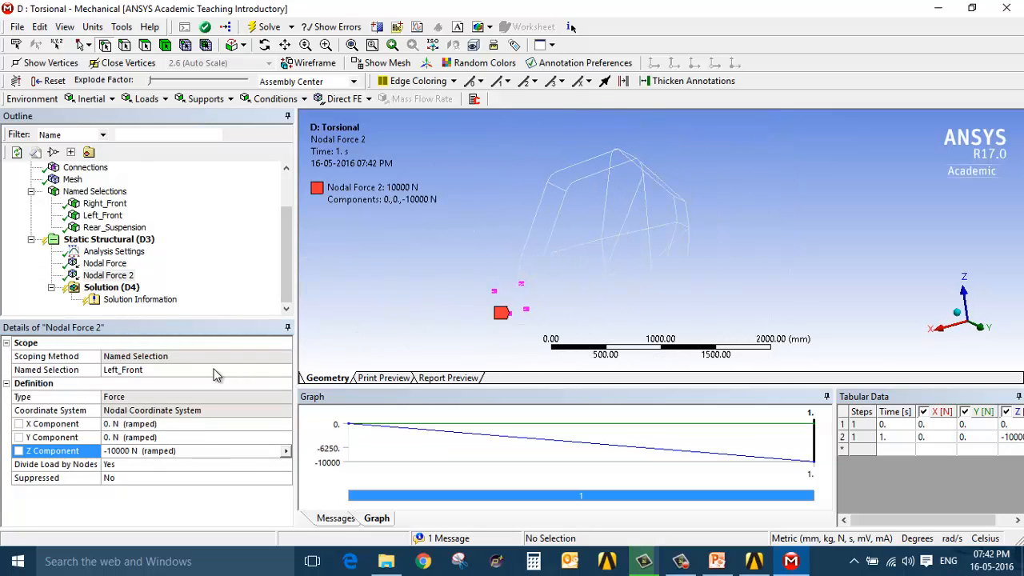
Step: Add a Nodal Displacement to the Static Structural environment with X, Y and Z components of 0 mm
{"action": "left_click", "coordinate": [109, 239]}
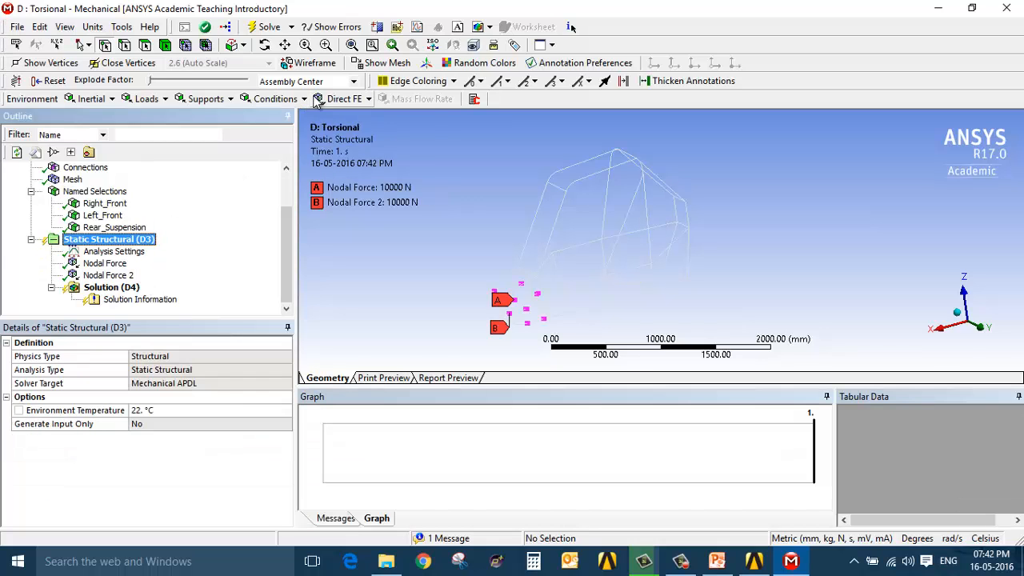
{"action": "left_click", "coordinate": [318, 99]}
{"action": "left_click", "coordinate": [348, 162]}
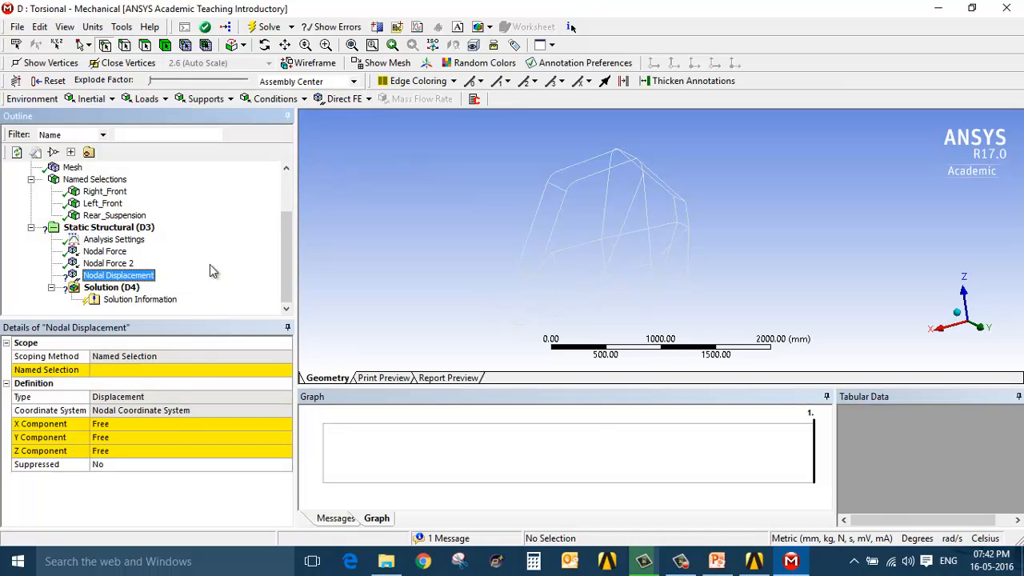
{"action": "left_click", "coordinate": [177, 424]}
{"action": "type", "text": "0"}
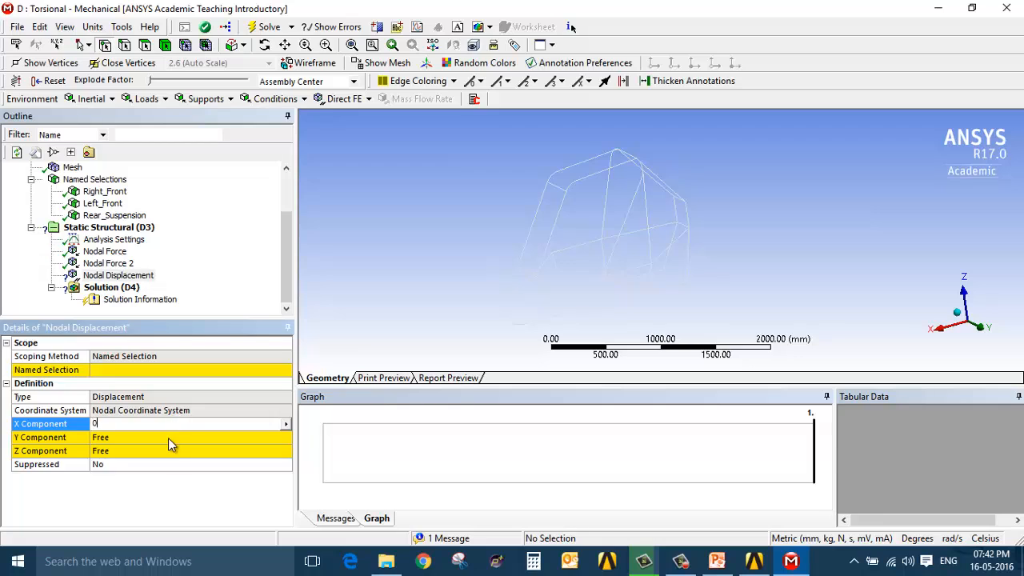
{"action": "left_click", "coordinate": [169, 438]}
{"action": "type", "text": "0"}
{"action": "left_click", "coordinate": [171, 450]}
{"action": "type", "text": "0"}
Step: Scope the Nodal Displacement to the Rear_Suspension named selection
{"action": "left_click", "coordinate": [191, 383]}
{"action": "left_click", "coordinate": [251, 371]}
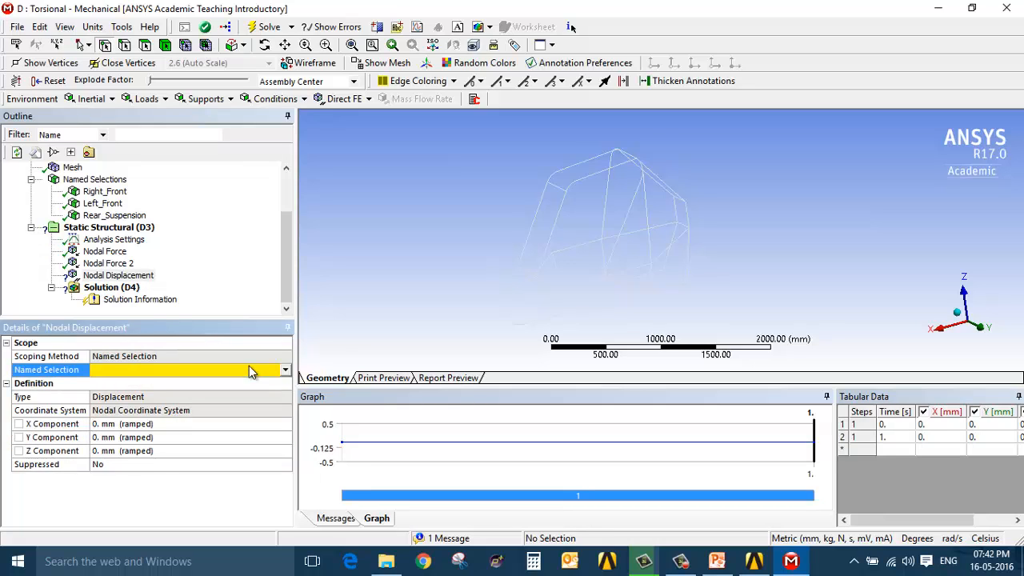
{"action": "left_click", "coordinate": [286, 371]}
{"action": "left_click", "coordinate": [201, 402]}
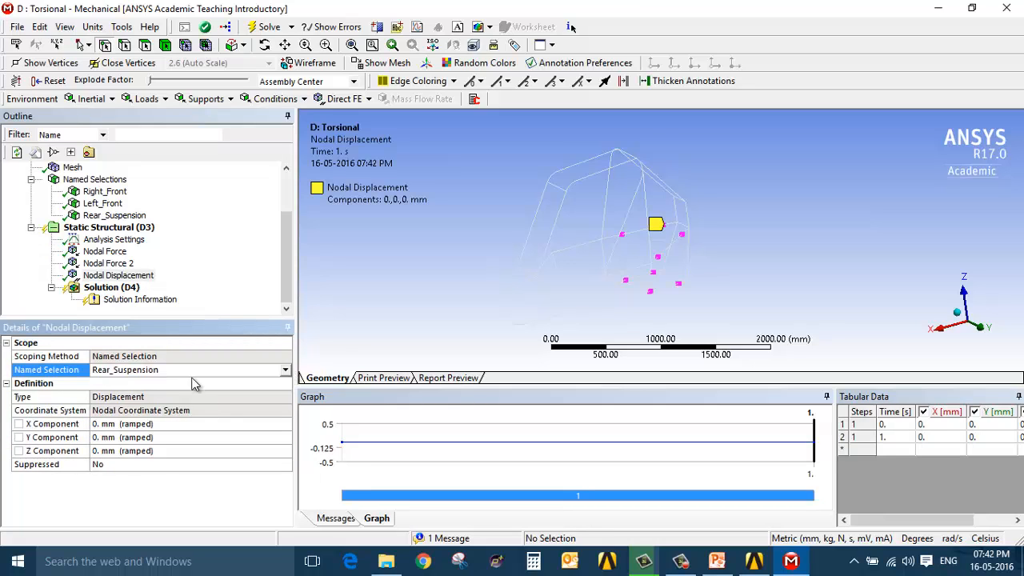
Step: Add a Nodal Rotation to the Static Structural environment and scope it to the Rear_Suspension named selection
{"action": "left_click", "coordinate": [144, 227]}
{"action": "left_click", "coordinate": [344, 98]}
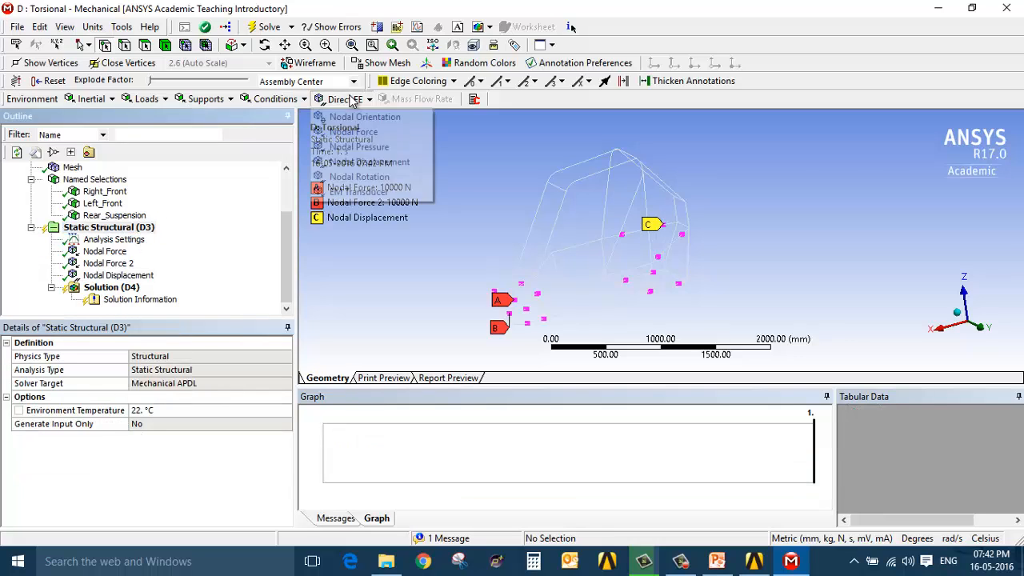
{"action": "left_click", "coordinate": [359, 177]}
{"action": "left_click", "coordinate": [240, 371]}
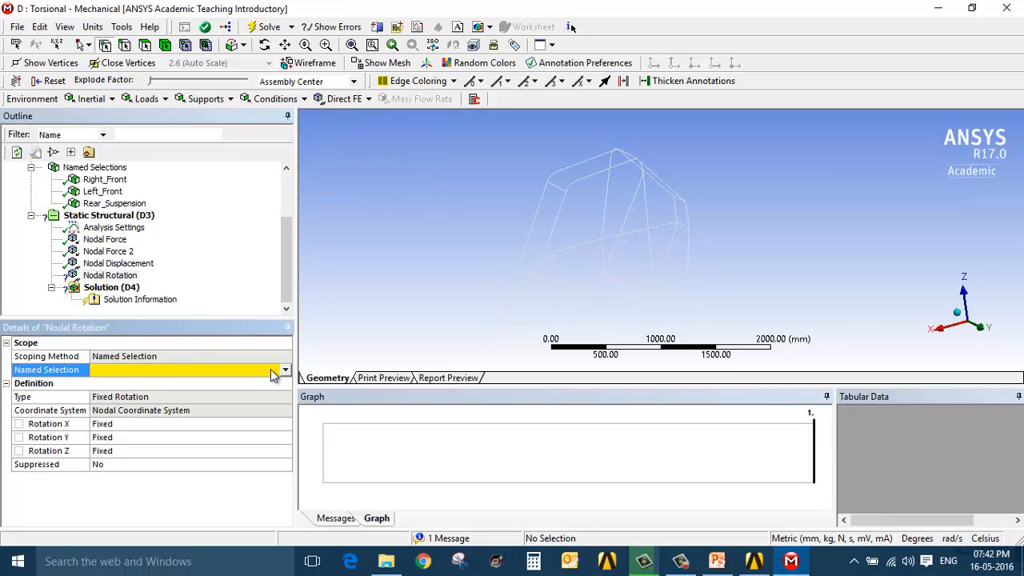
{"action": "left_click", "coordinate": [284, 372]}
{"action": "left_click", "coordinate": [212, 401]}
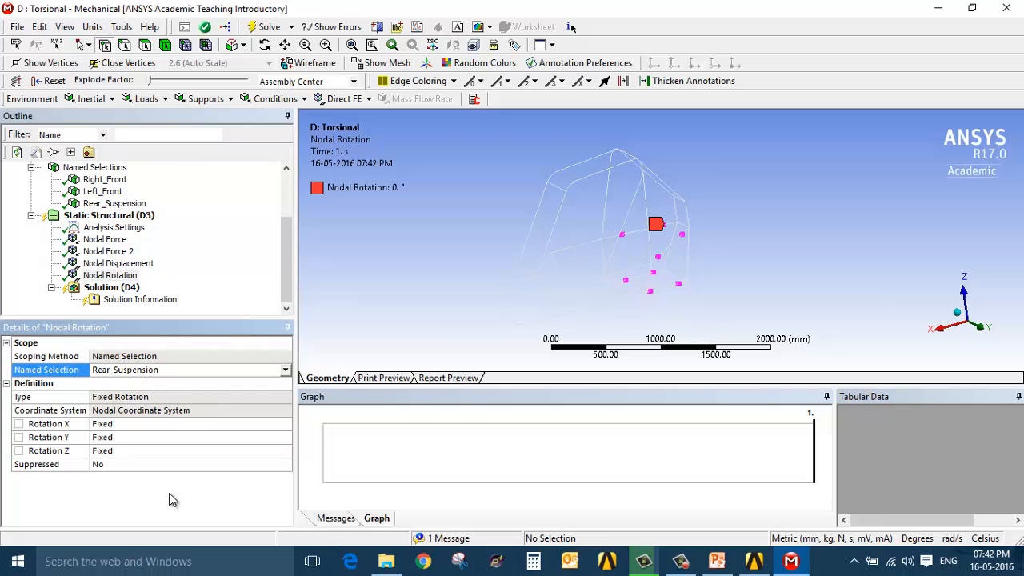
Step: Insert a Total Deformation result under the torsional solution
{"action": "left_click", "coordinate": [128, 290]}
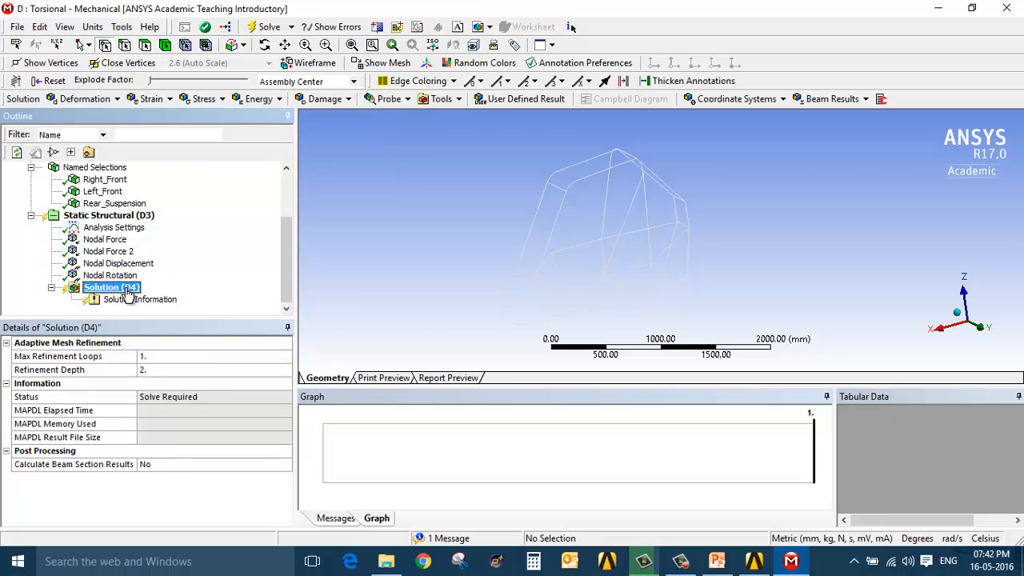
{"action": "right_click", "coordinate": [128, 294]}
{"action": "mouse_move", "coordinate": [186, 301]}
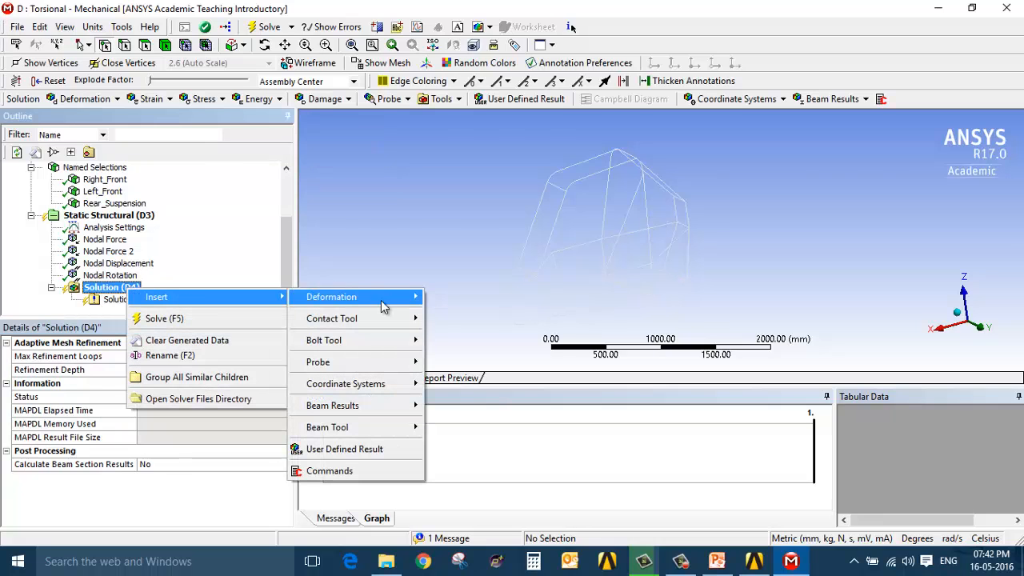
{"action": "left_click", "coordinate": [453, 297]}
Step: Insert a Beam Tool under the solution and solve the torsional analysis
{"action": "right_click", "coordinate": [128, 277]}
{"action": "mouse_move", "coordinate": [163, 287]}
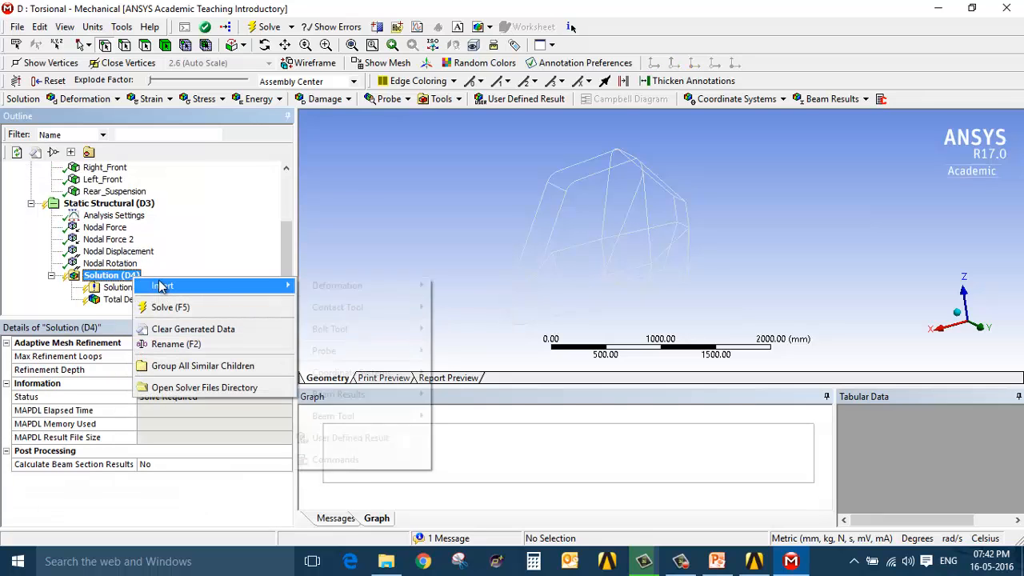
{"action": "mouse_move", "coordinate": [345, 415]}
{"action": "left_click", "coordinate": [457, 415]}
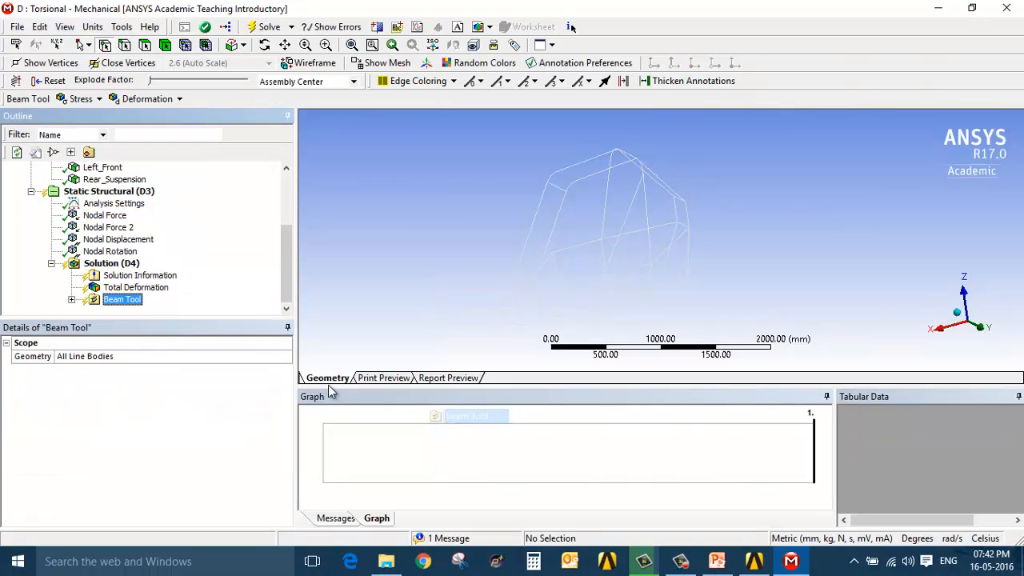
{"action": "right_click", "coordinate": [113, 266]}
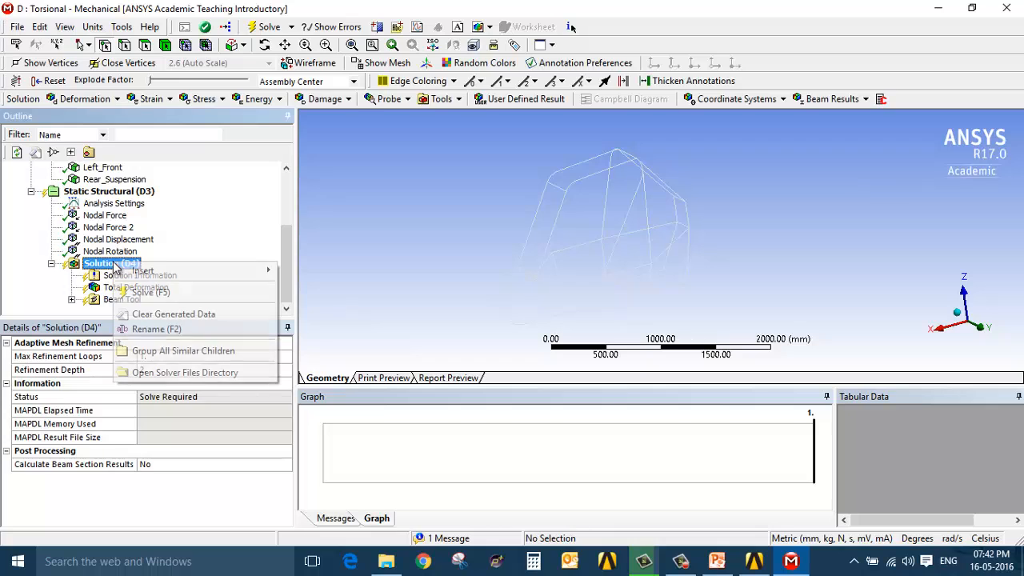
{"action": "left_click", "coordinate": [165, 293]}
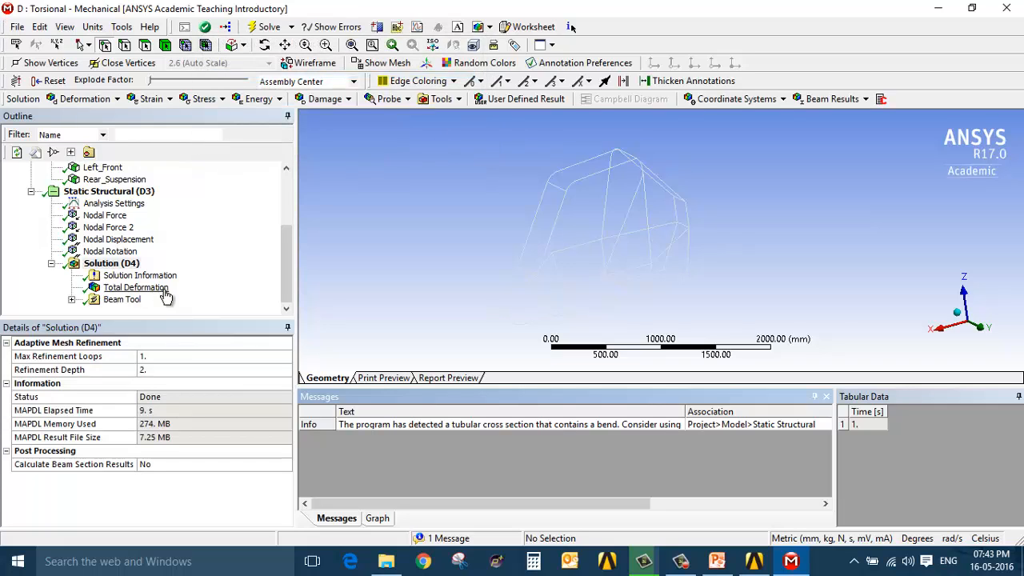
Step: Display the Total Deformation result and view its animation from several angles on the frame
{"action": "middle_click_drag", "start_coordinate": [530, 285], "coordinate": [565, 292]}
{"action": "scroll", "coordinate": [537, 279], "scroll_direction": "down", "scroll_amount": 2}
{"action": "scroll", "coordinate": [538, 280], "scroll_direction": "up", "scroll_amount": 2}
{"action": "scroll", "coordinate": [636, 269], "scroll_direction": "up", "scroll_amount": 1}
{"action": "left_click", "coordinate": [162, 288]}
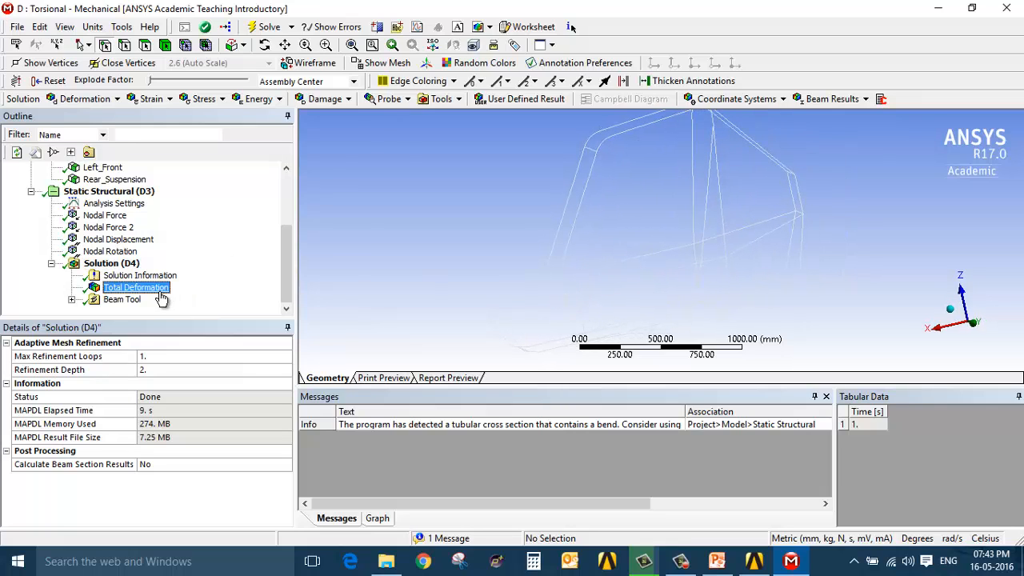
{"action": "left_click", "coordinate": [373, 516]}
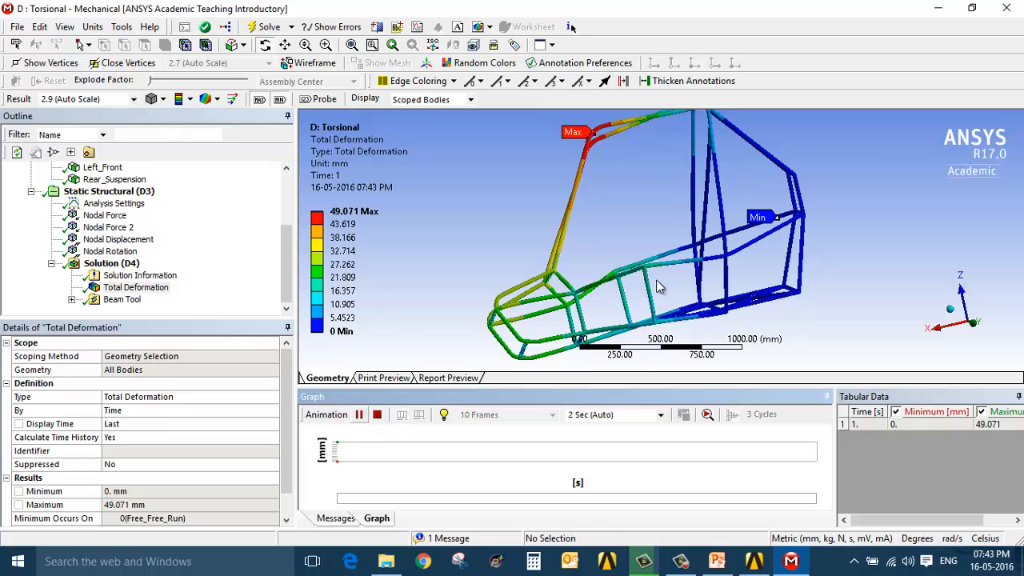
{"action": "middle_click_drag", "start_coordinate": [661, 285], "coordinate": [795, 303]}
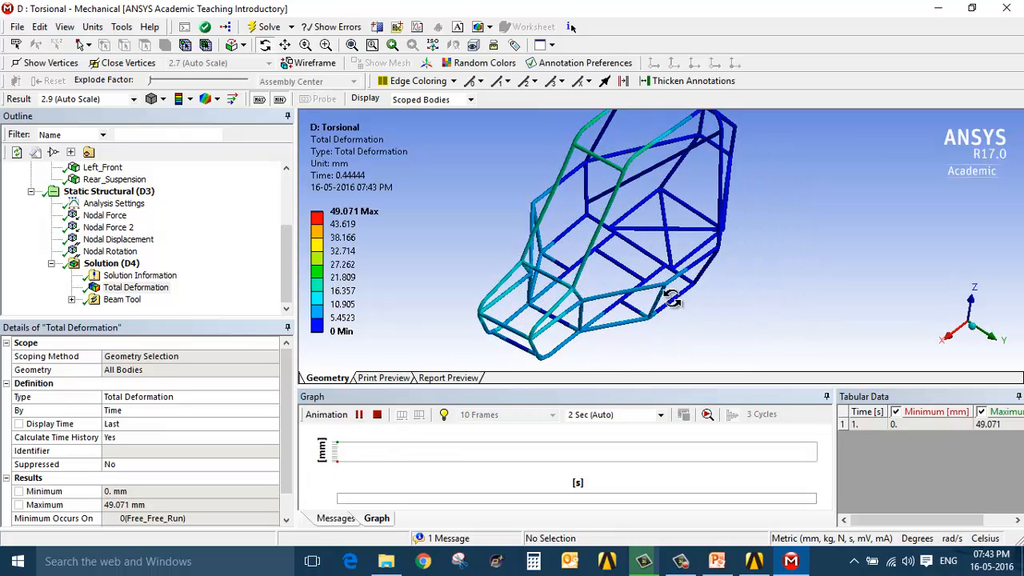
Step: Overlay the undeformed wireframe on the Total Deformation plot and play the animation again
{"action": "left_click", "coordinate": [216, 100]}
{"action": "left_click", "coordinate": [252, 133]}
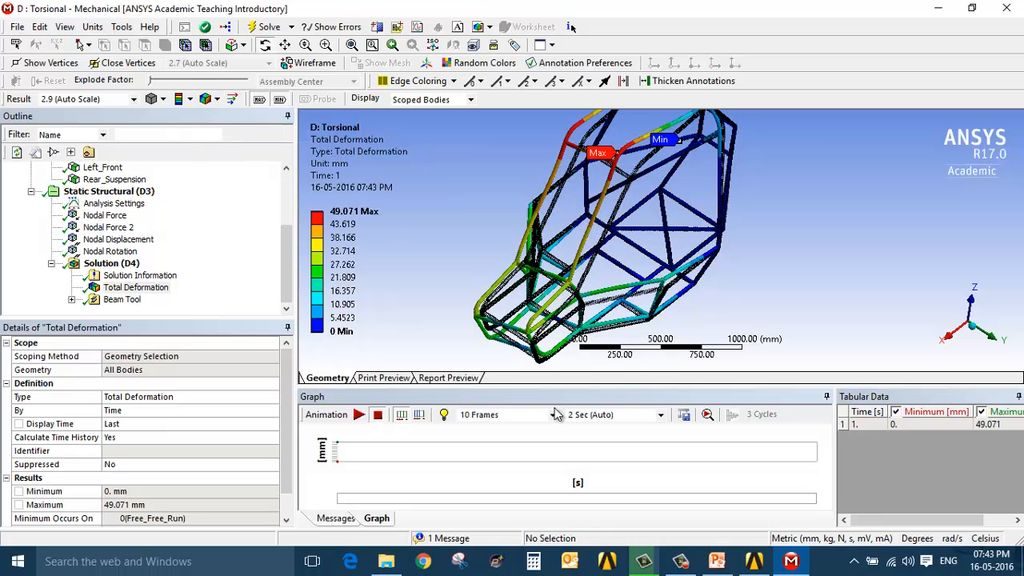
{"action": "left_click", "coordinate": [359, 415]}
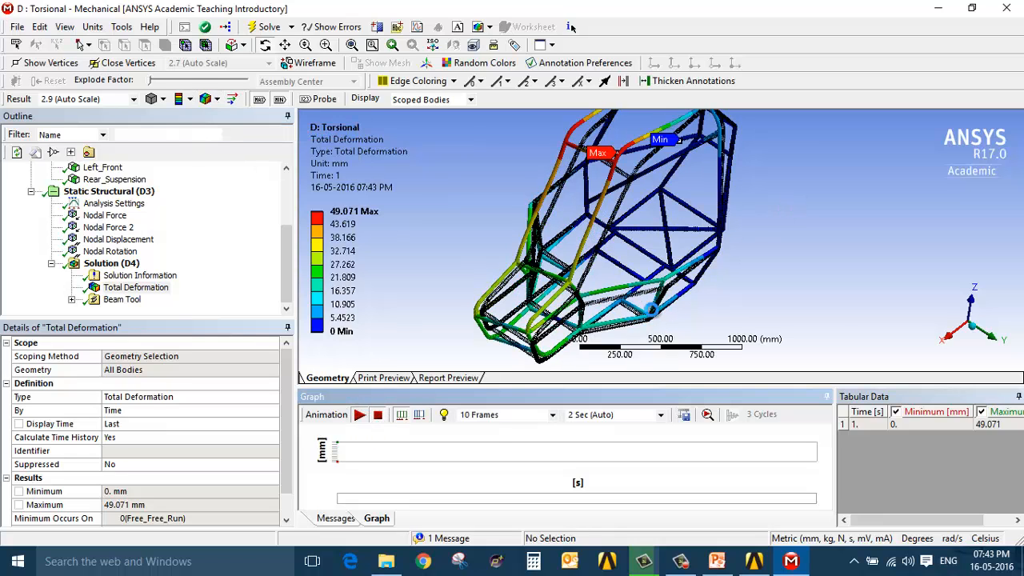
{"action": "left_click_drag", "start_coordinate": [721, 344], "coordinate": [721, 313]}
{"action": "left_click_drag", "start_coordinate": [397, 203], "coordinate": [647, 318]}
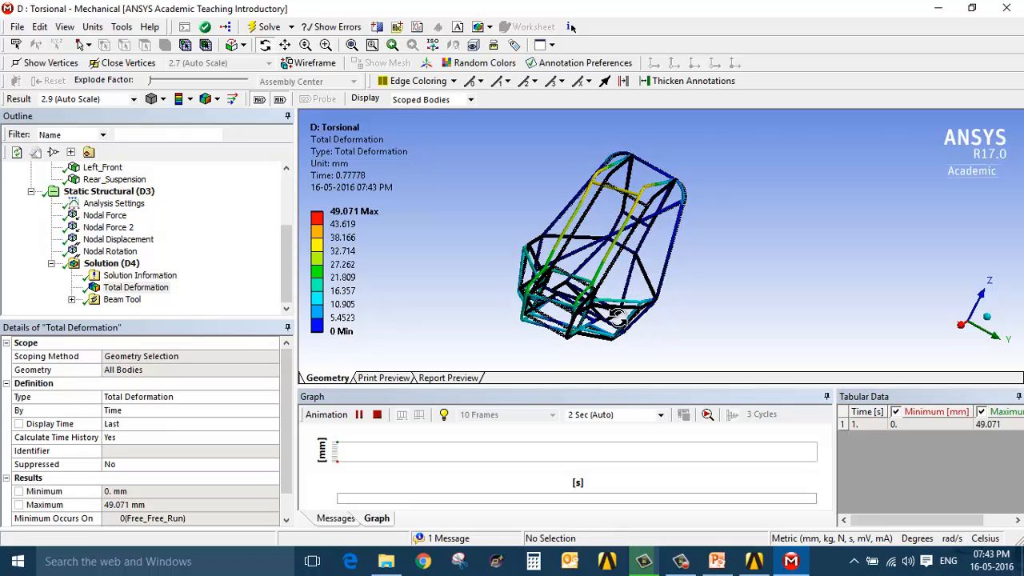
Step: Return to the Workbench project schematic and add a Static Structural system named Bump_Analysis beside Side_impact_Analysis
{"action": "left_click", "coordinate": [1007, 8]}
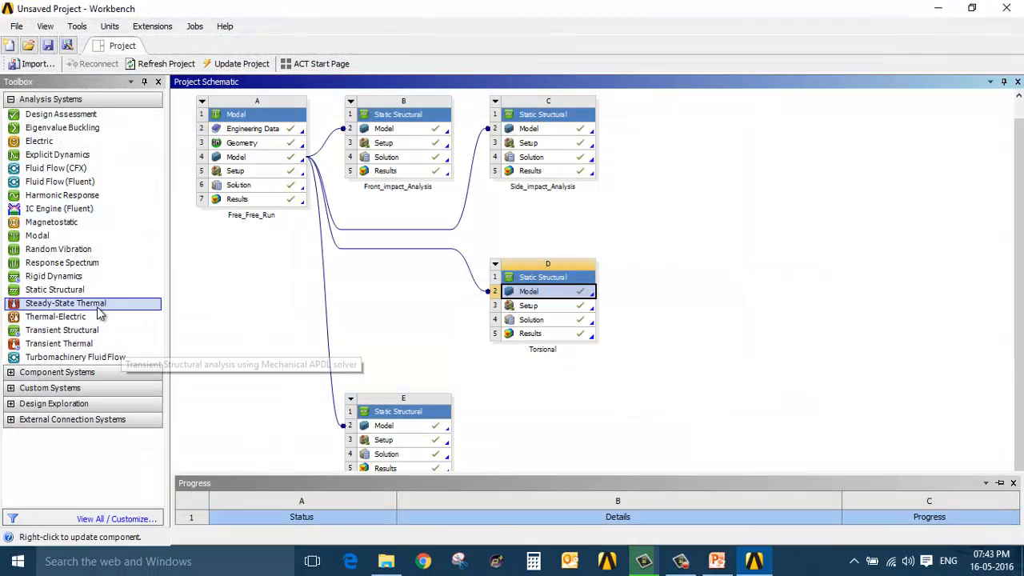
{"action": "left_click_drag", "start_coordinate": [94, 290], "coordinate": [686, 144]}
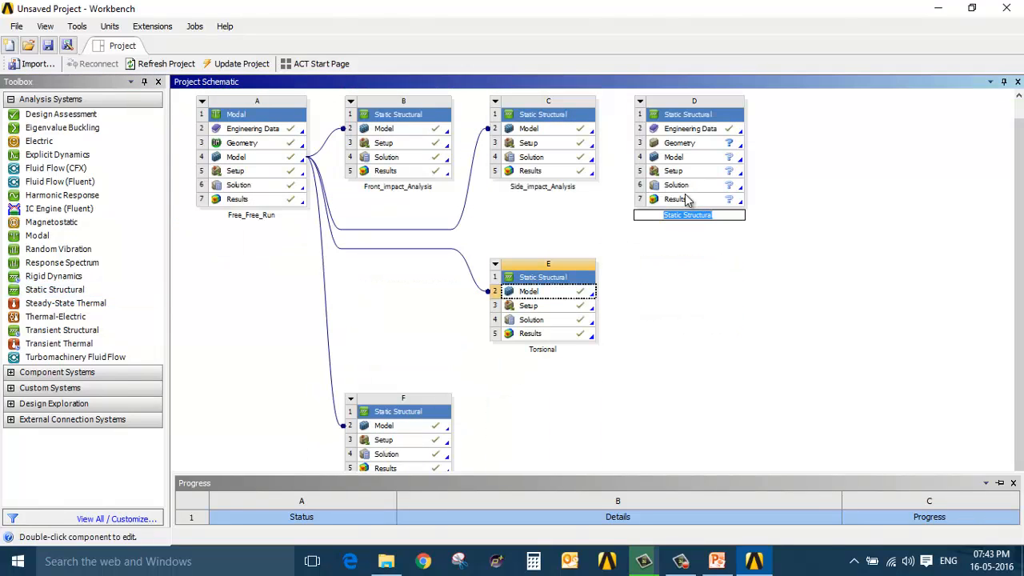
{"action": "type", "text": "Bump_Ana"}
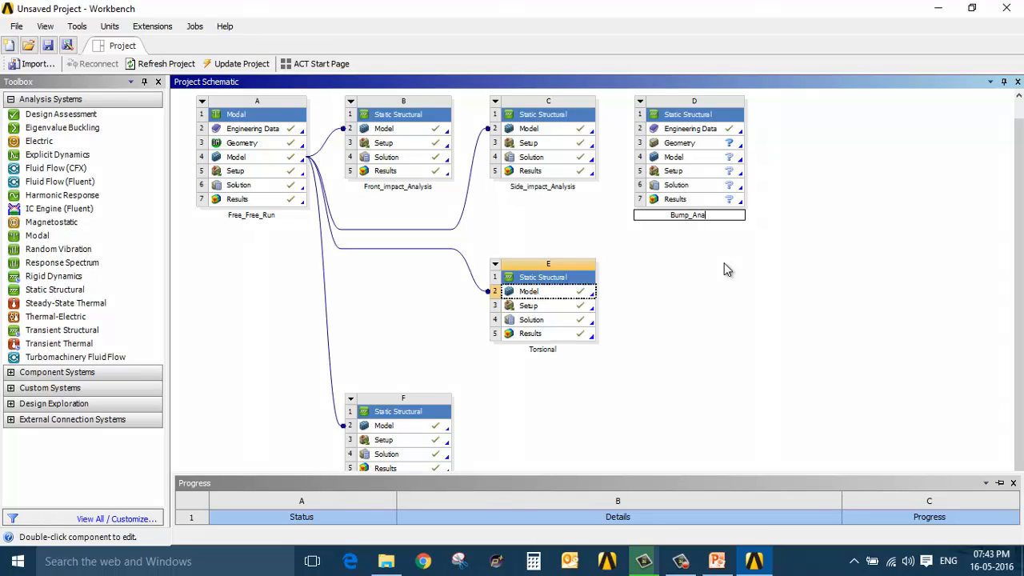
{"action": "type", "text": "lysis"}
{"action": "key", "text": "Return"}
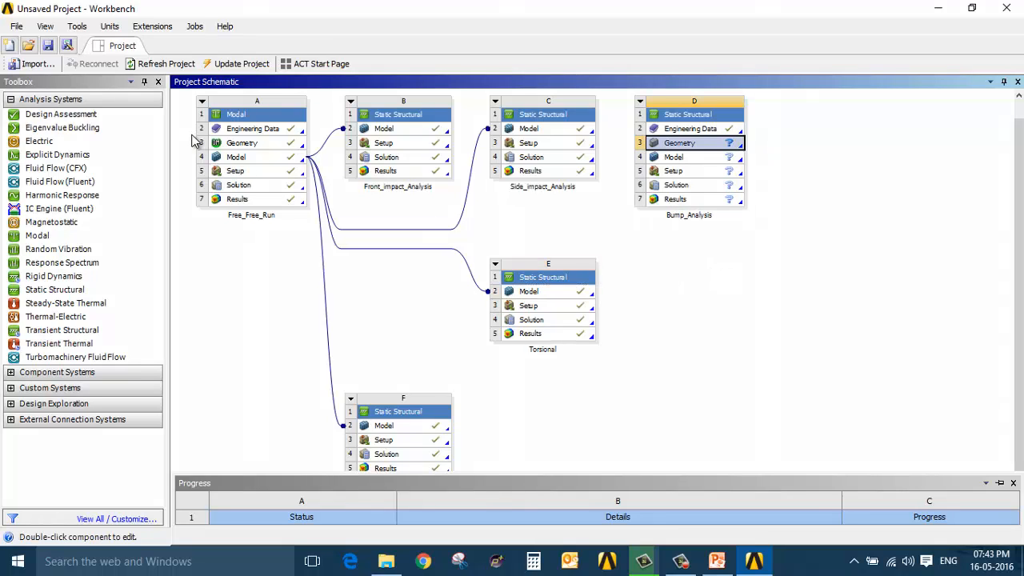
Step: Link the Free_Free_Run Model cell to the Model cell of Bump_Analysis
{"action": "left_click_drag", "start_coordinate": [238, 160], "coordinate": [719, 156]}
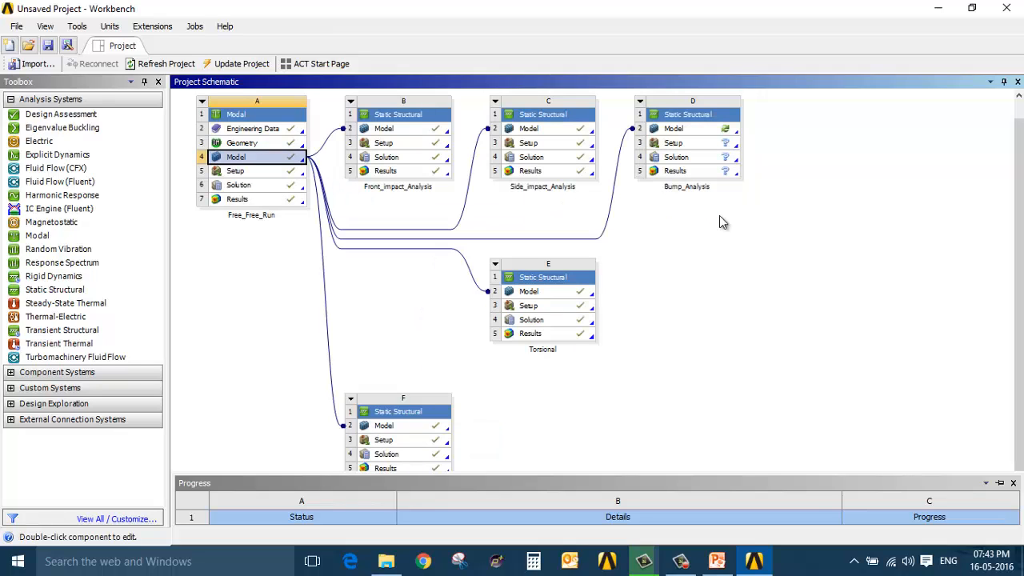
{"action": "left_click", "coordinate": [695, 134]}
{"action": "right_click", "coordinate": [695, 135]}
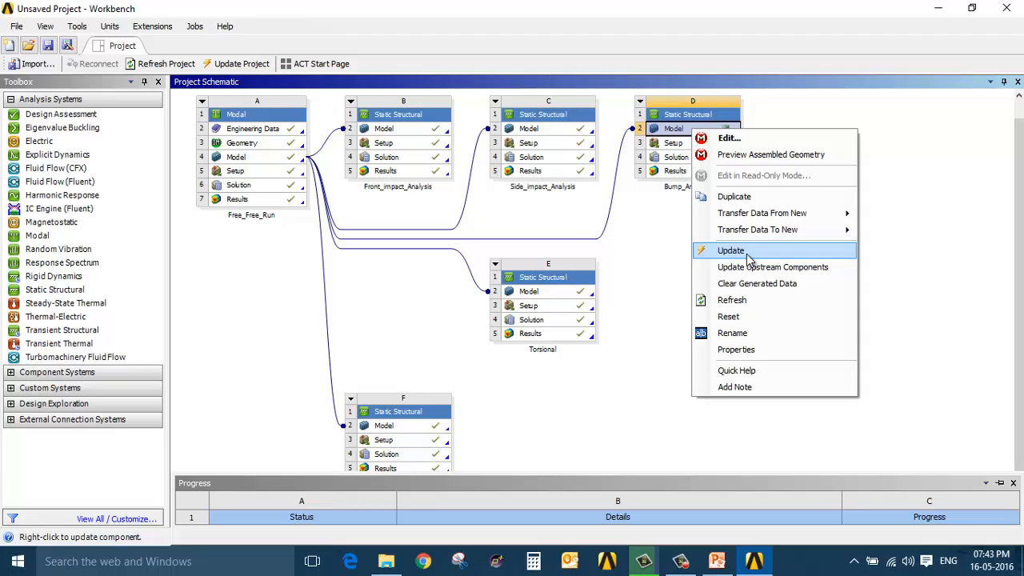
{"action": "left_click", "coordinate": [704, 269]}
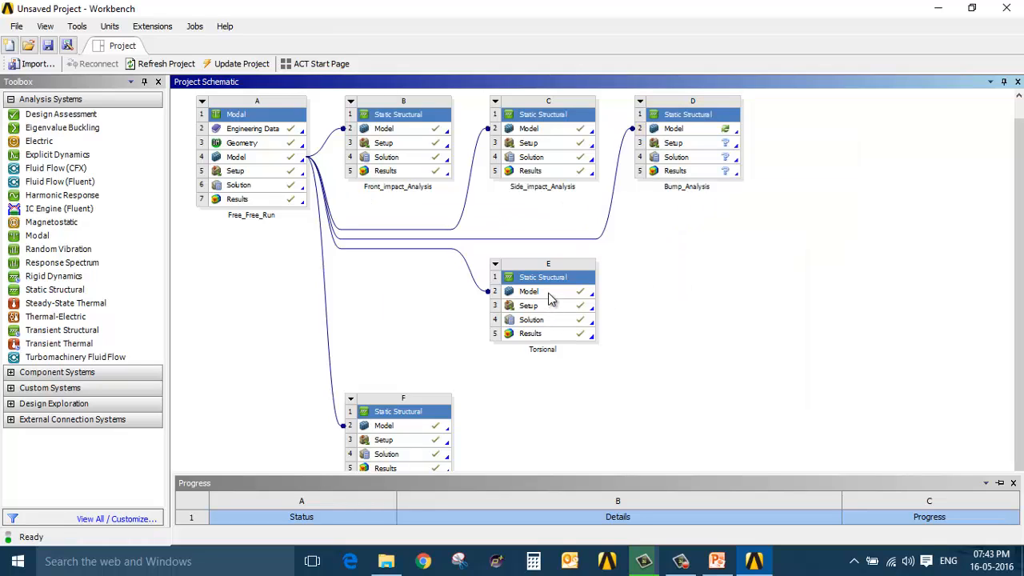
Step: Link the Torsional Model cell to the Bump_Analysis Model and delete the link coming from Free_Free_Run
{"action": "left_click_drag", "start_coordinate": [529, 292], "coordinate": [681, 130]}
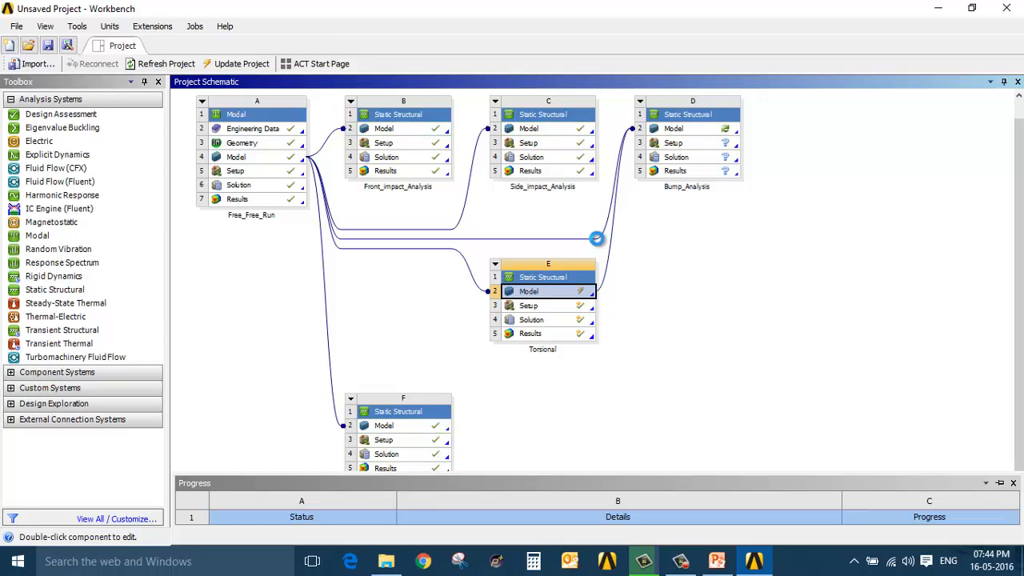
{"action": "left_click", "coordinate": [597, 238]}
{"action": "right_click", "coordinate": [598, 238]}
{"action": "left_click", "coordinate": [614, 249]}
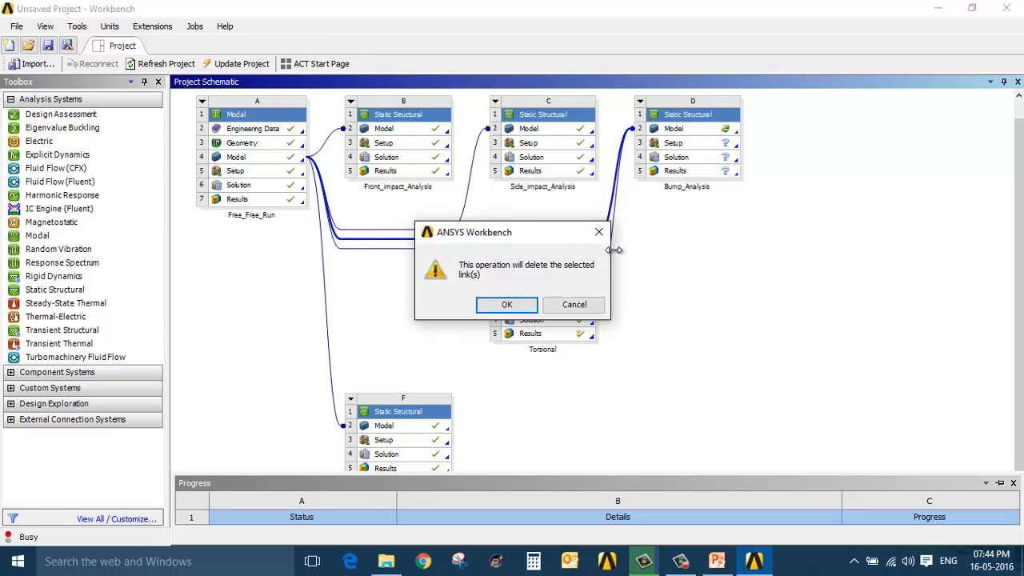
{"action": "left_click", "coordinate": [508, 305]}
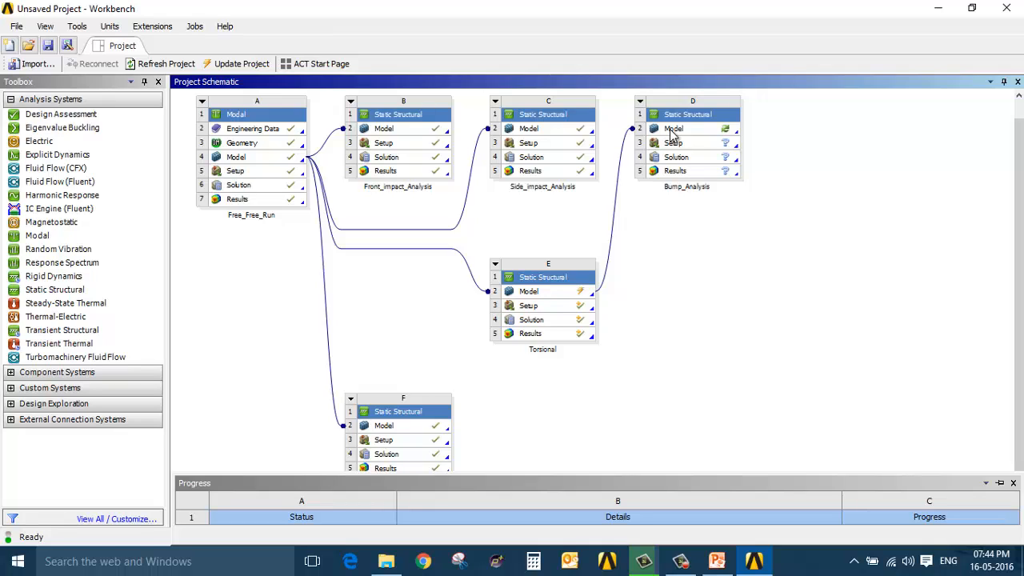
Step: Update the Model cell of the Bump_Analysis system
{"action": "left_click", "coordinate": [673, 129]}
{"action": "right_click", "coordinate": [672, 134]}
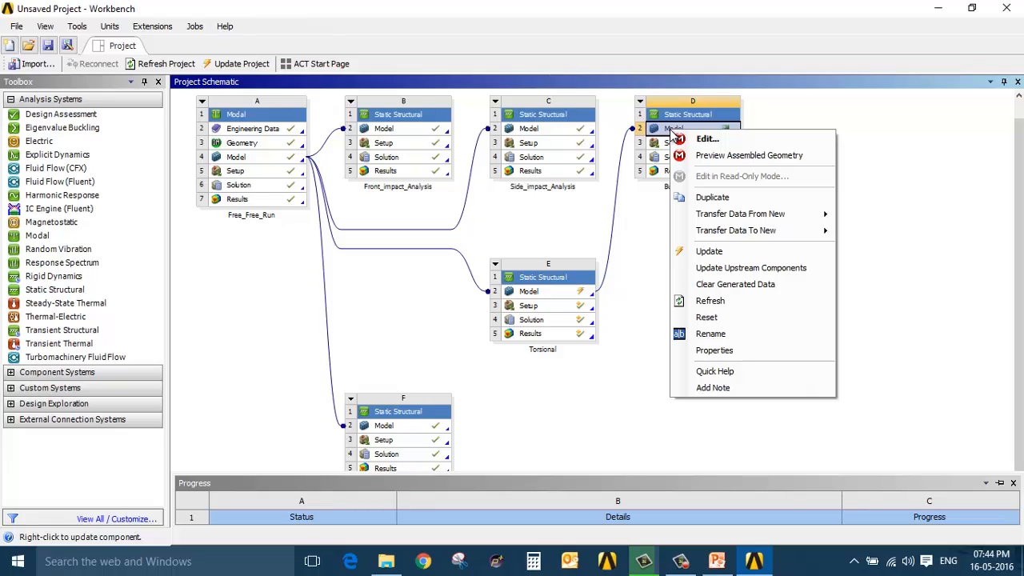
{"action": "left_click", "coordinate": [701, 250]}
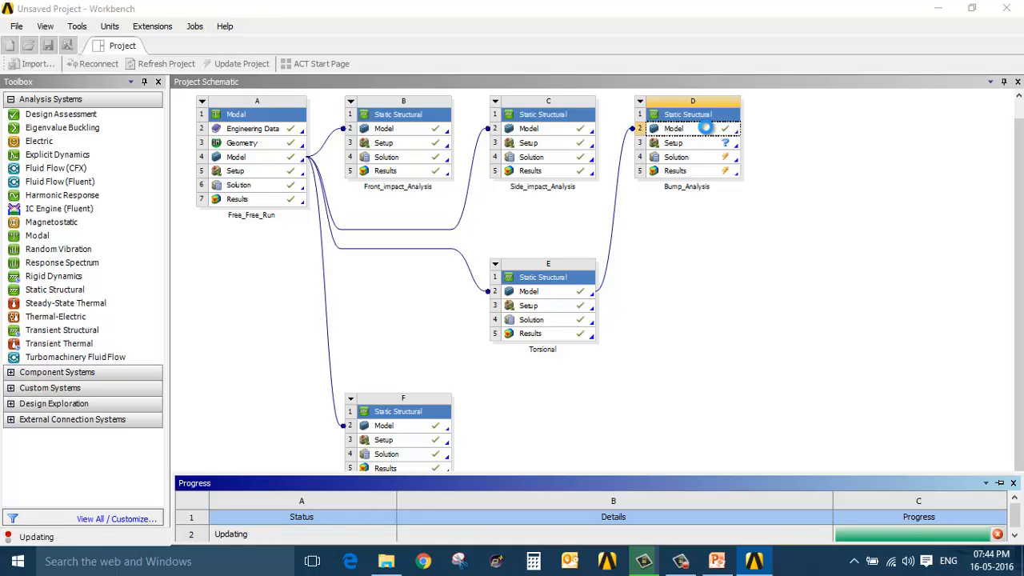
Step: Open the Bump_Analysis model in Mechanical and expand its Named Selections
{"action": "double_click", "coordinate": [706, 128]}
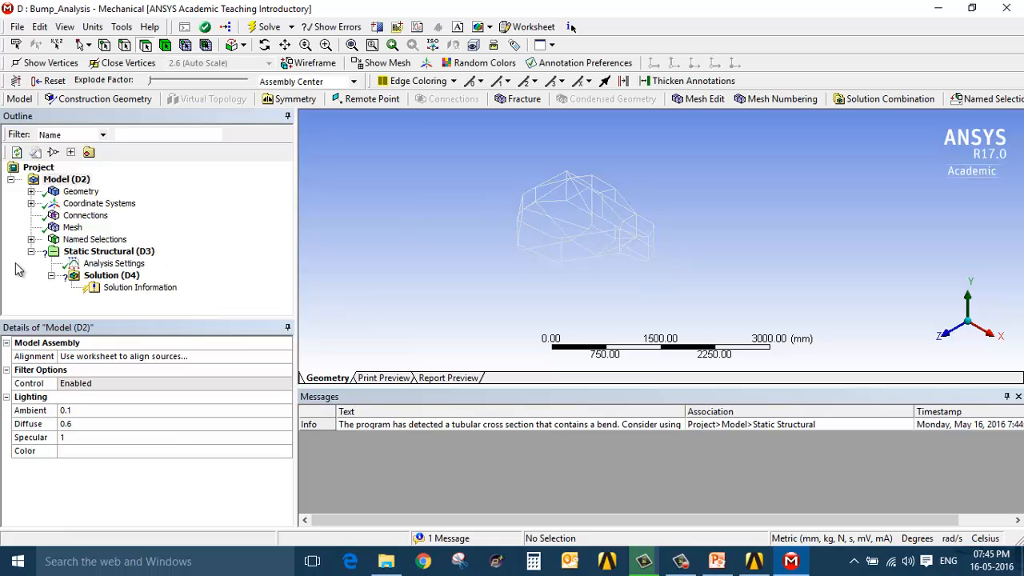
{"action": "left_click", "coordinate": [32, 239]}
{"action": "middle_click_drag", "start_coordinate": [544, 169], "coordinate": [734, 277]}
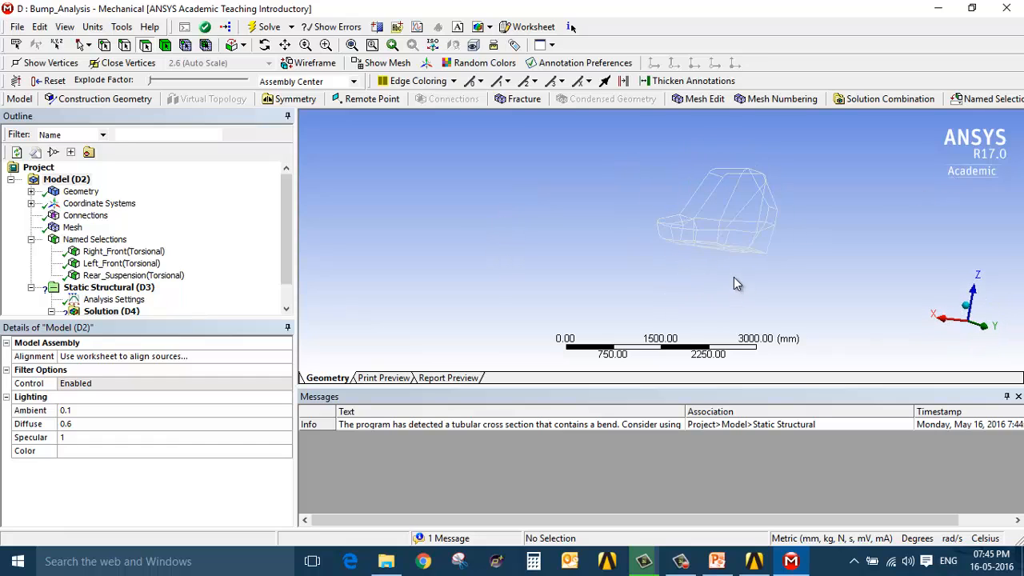
Step: Examine where the Right_Front, Left_Front and Rear_Suspension torsional named selections lie on the frame
{"action": "scroll", "coordinate": [604, 243], "scroll_direction": "down", "scroll_amount": 2}
{"action": "scroll", "coordinate": [605, 243], "scroll_direction": "up", "scroll_amount": 5}
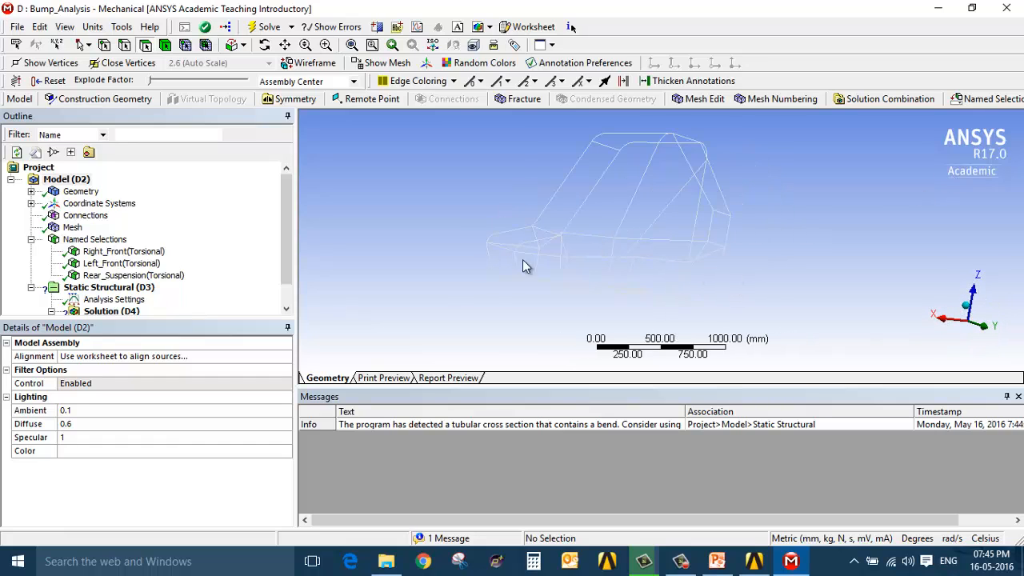
{"action": "middle_click_drag", "start_coordinate": [448, 294], "coordinate": [385, 342]}
{"action": "left_click", "coordinate": [124, 252]}
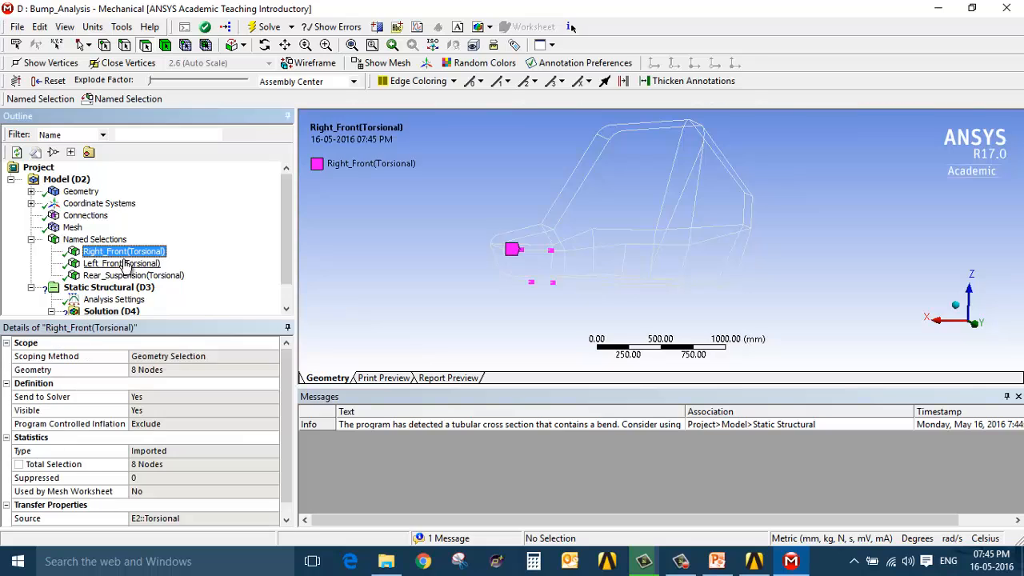
{"action": "left_click", "coordinate": [126, 265]}
{"action": "left_click", "coordinate": [129, 277]}
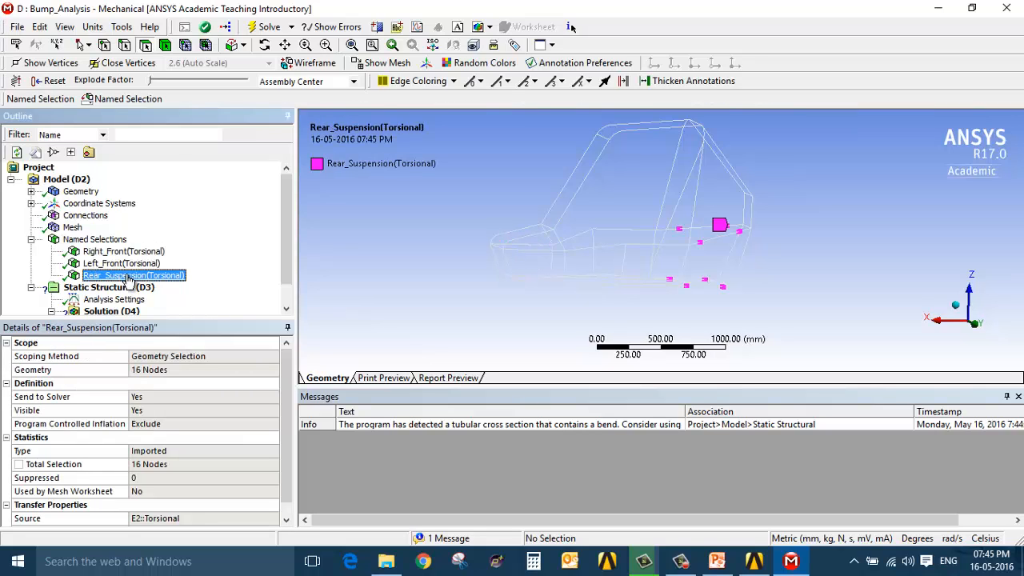
Step: Add a nodal force to the static structural analysis, scoped to Right_Front(Torsional), with a Z component of 5000 N
{"action": "left_click", "coordinate": [120, 288]}
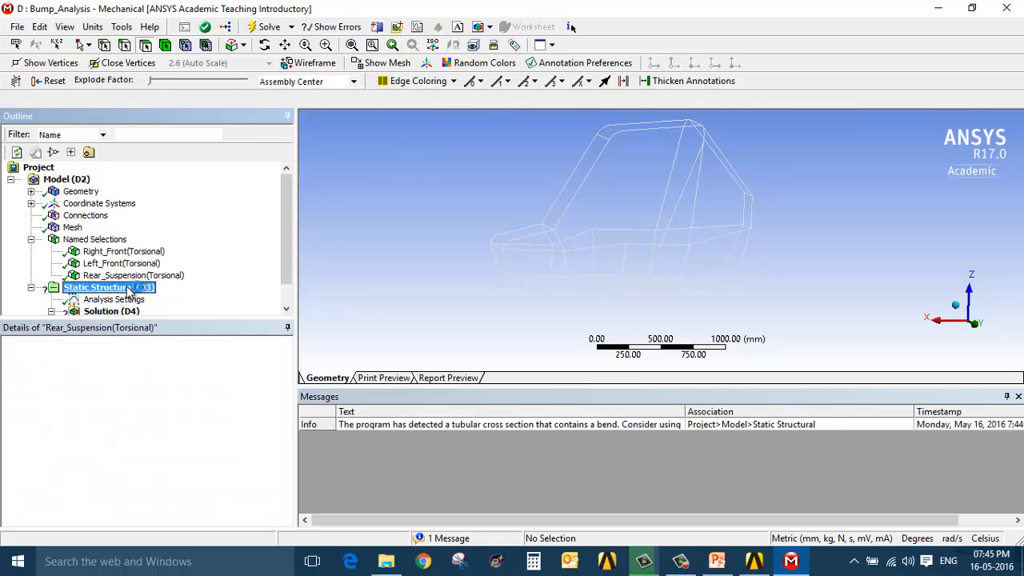
{"action": "left_click", "coordinate": [349, 100]}
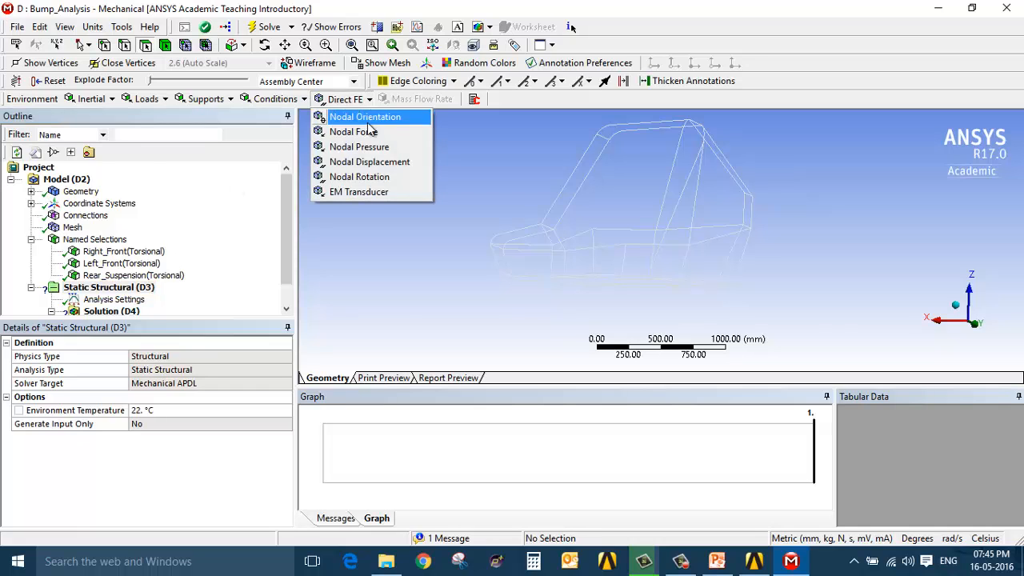
{"action": "left_click", "coordinate": [360, 132]}
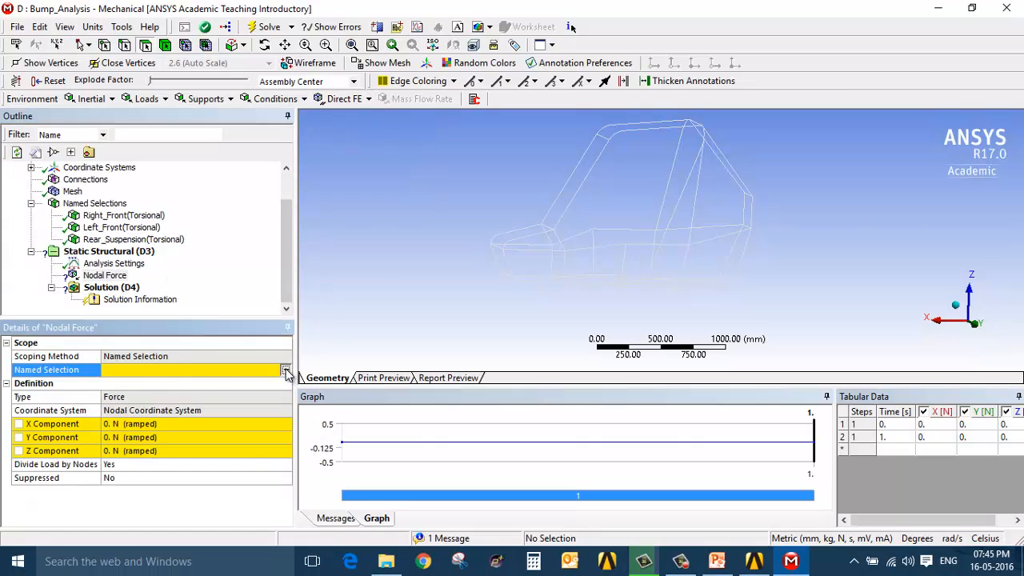
{"action": "left_click", "coordinate": [242, 372]}
{"action": "left_click", "coordinate": [238, 382]}
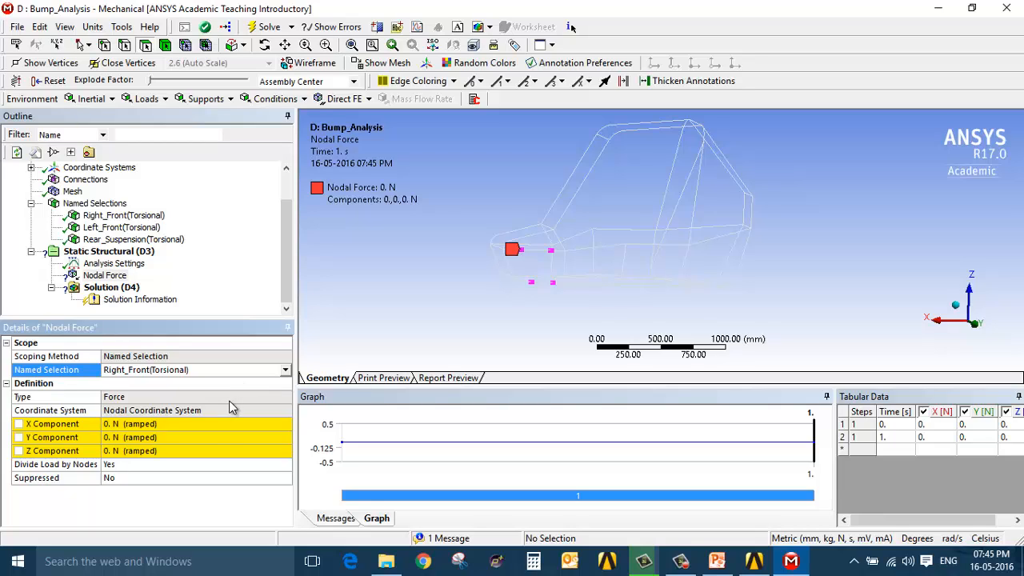
{"action": "left_click", "coordinate": [181, 451]}
{"action": "type", "text": "5000"}
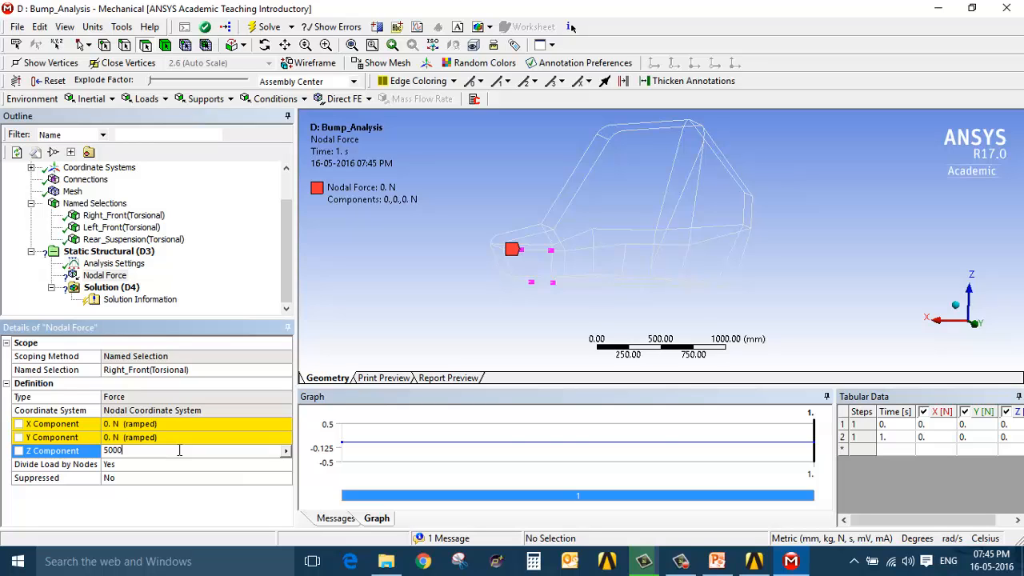
{"action": "key", "text": "Return"}
Step: Add a second nodal force scoped to Left_Front(Torsional) with a Z component of 5000 N
{"action": "left_click", "coordinate": [109, 252]}
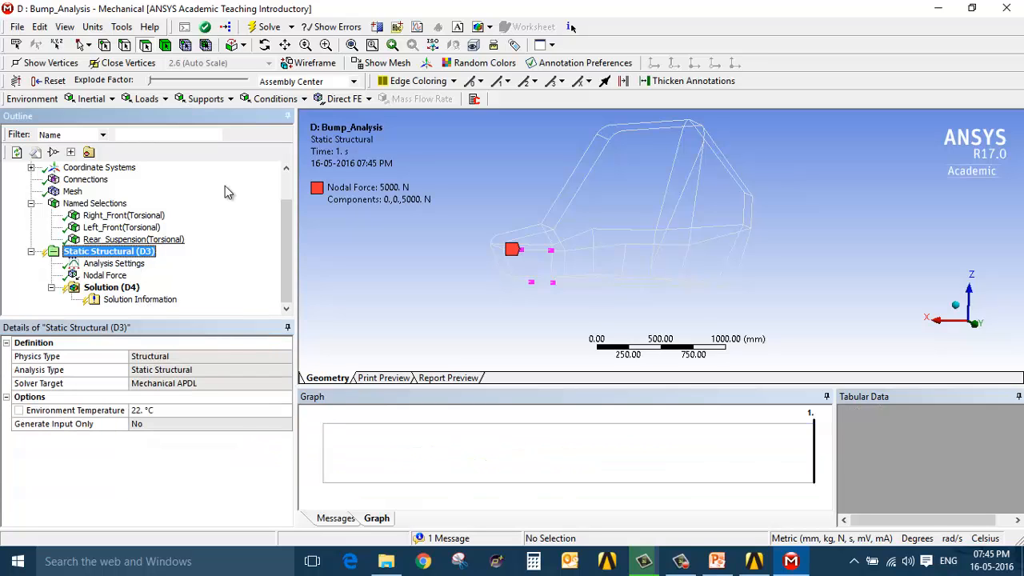
{"action": "left_click", "coordinate": [366, 99]}
{"action": "left_click", "coordinate": [371, 133]}
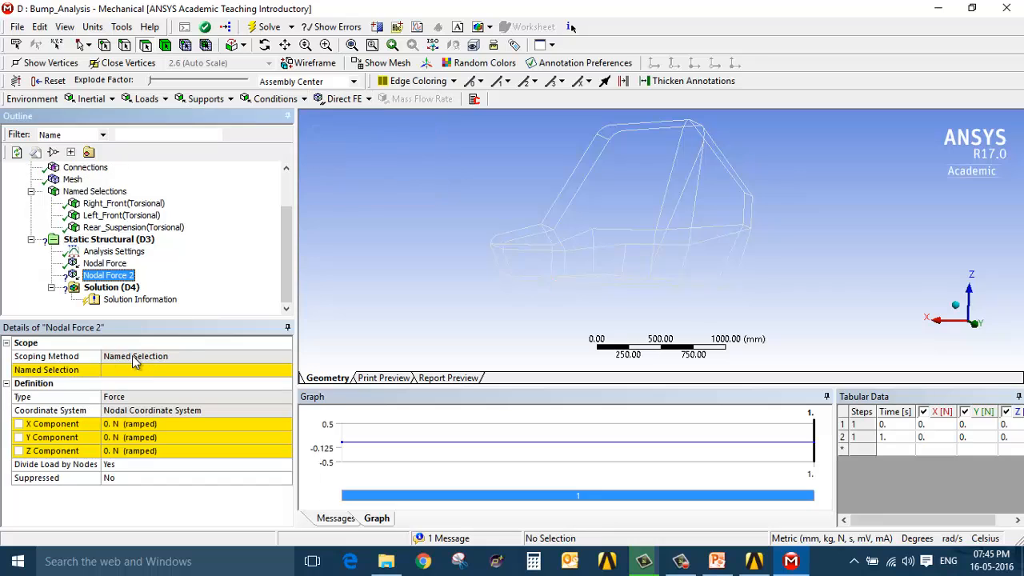
{"action": "left_click", "coordinate": [196, 369]}
{"action": "left_click", "coordinate": [285, 370]}
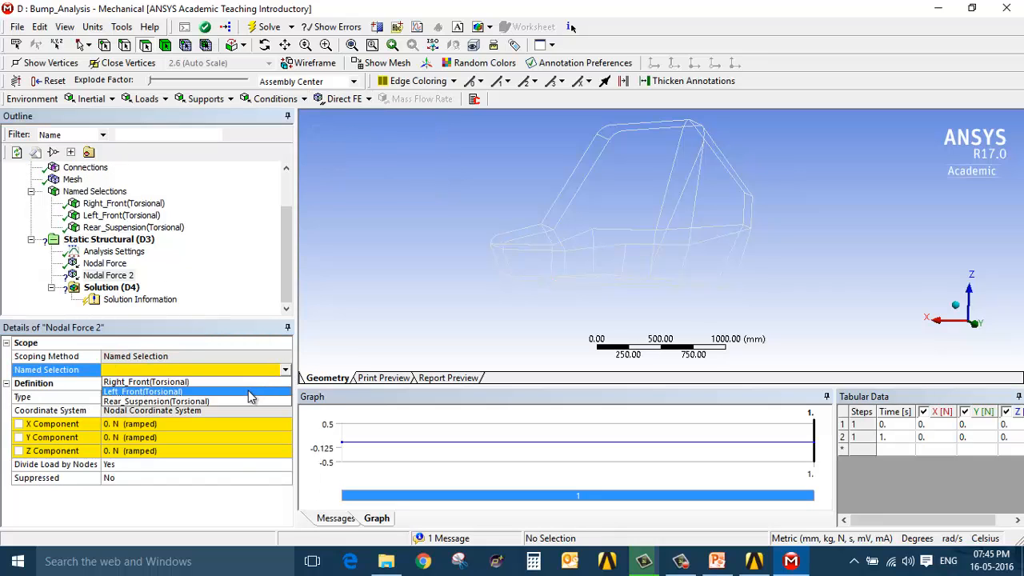
{"action": "left_click", "coordinate": [222, 402]}
{"action": "left_click", "coordinate": [193, 461]}
{"action": "left_click", "coordinate": [193, 452]}
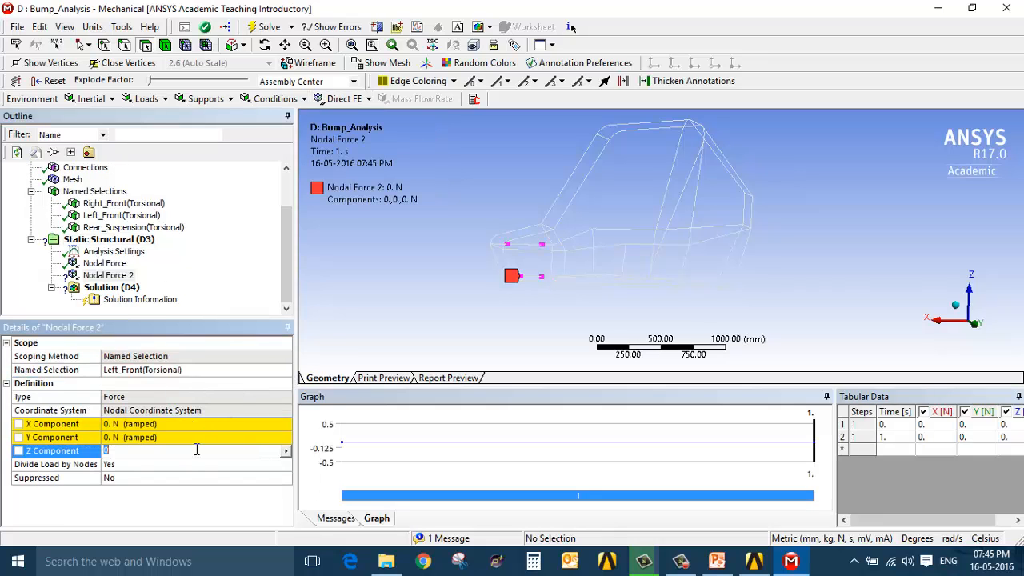
{"action": "type", "text": "5000"}
{"action": "key", "text": "Return"}
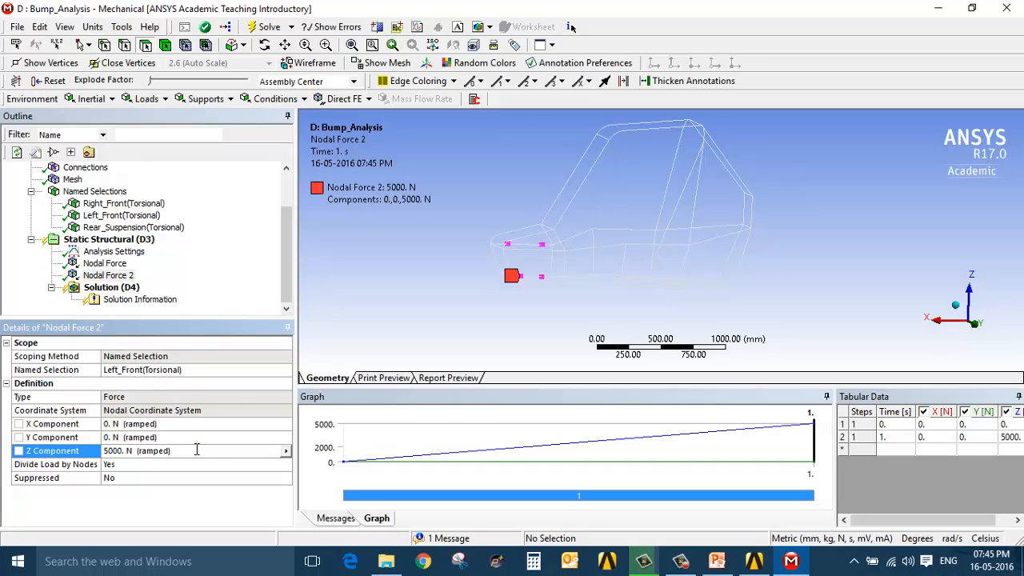
Step: Add a nodal displacement scoped to Rear_Suspension(Torsional) with the X, Y and Z components set to 0 mm
{"action": "left_click", "coordinate": [109, 239]}
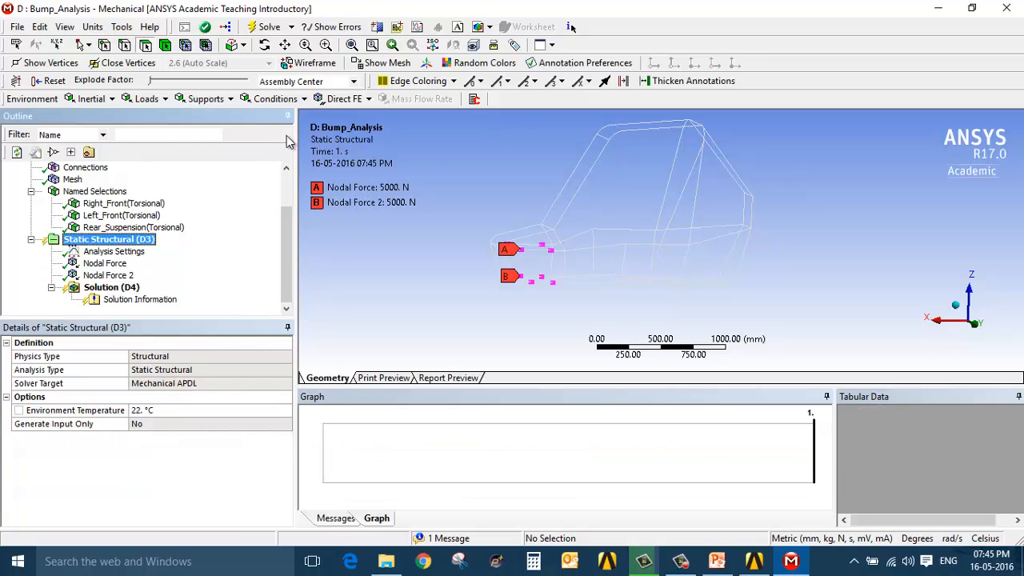
{"action": "left_click", "coordinate": [344, 98]}
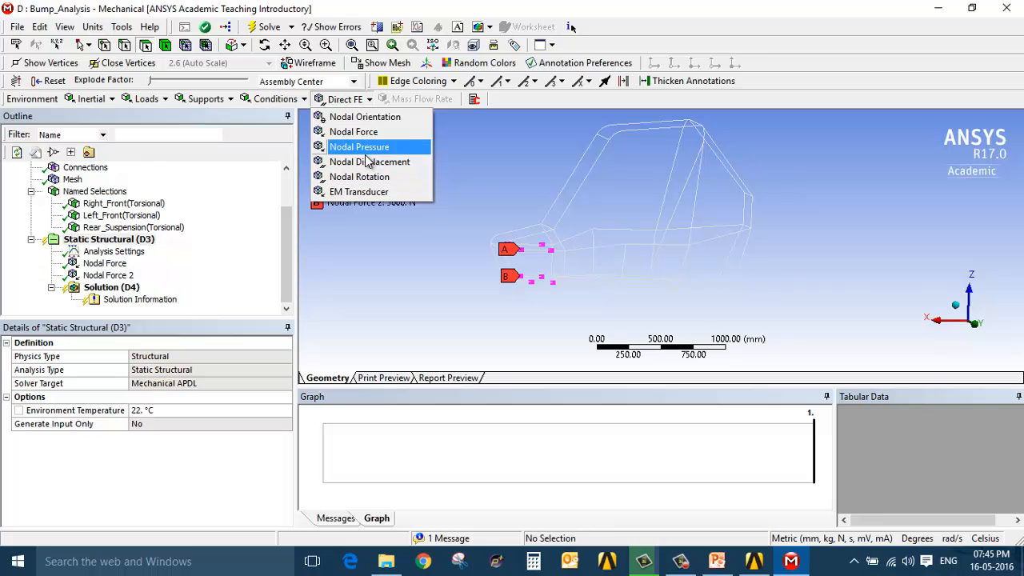
{"action": "left_click", "coordinate": [364, 162]}
{"action": "left_click", "coordinate": [202, 369]}
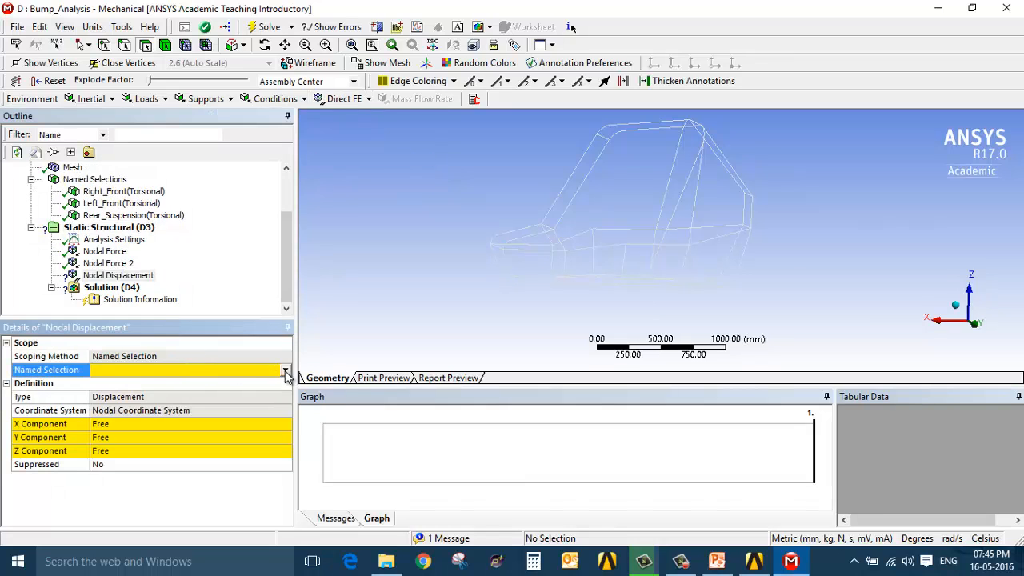
{"action": "left_click", "coordinate": [280, 371]}
{"action": "left_click", "coordinate": [232, 402]}
{"action": "left_click", "coordinate": [192, 424]}
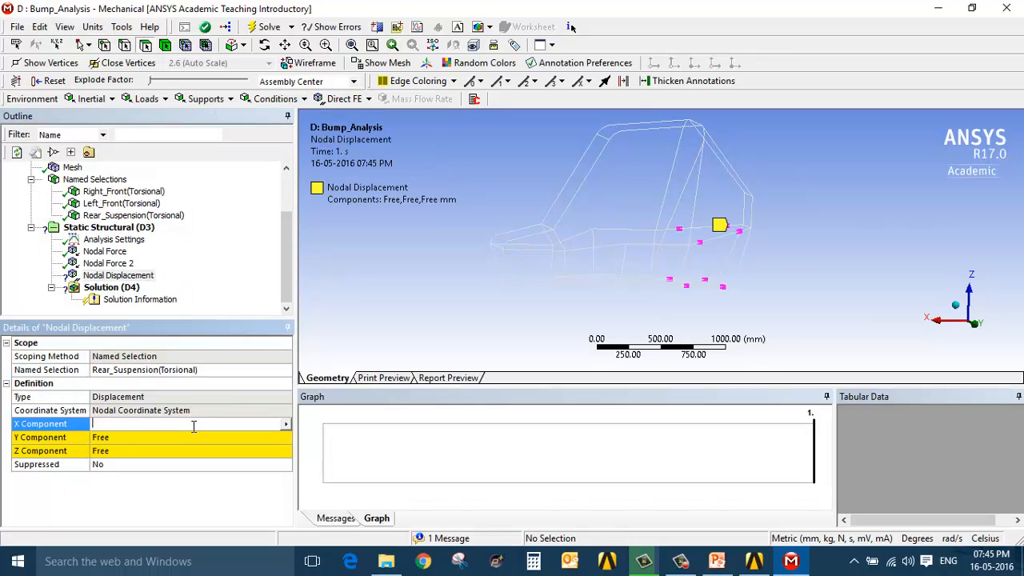
{"action": "type", "text": "0"}
{"action": "left_click", "coordinate": [182, 438]}
{"action": "type", "text": "0"}
{"action": "left_click", "coordinate": [182, 460]}
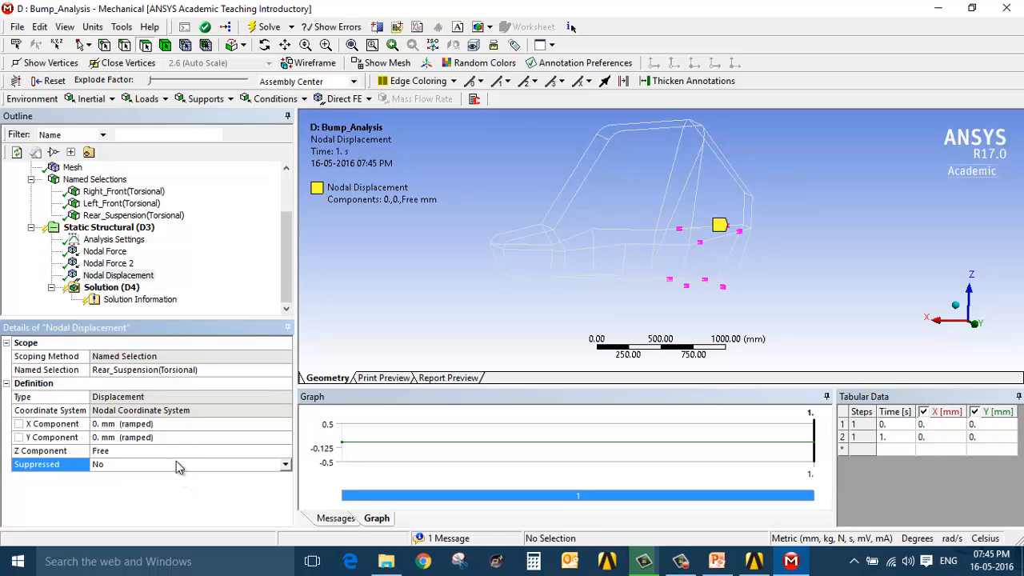
{"action": "left_click", "coordinate": [177, 451]}
{"action": "type", "text": "0"}
{"action": "left_click", "coordinate": [175, 490]}
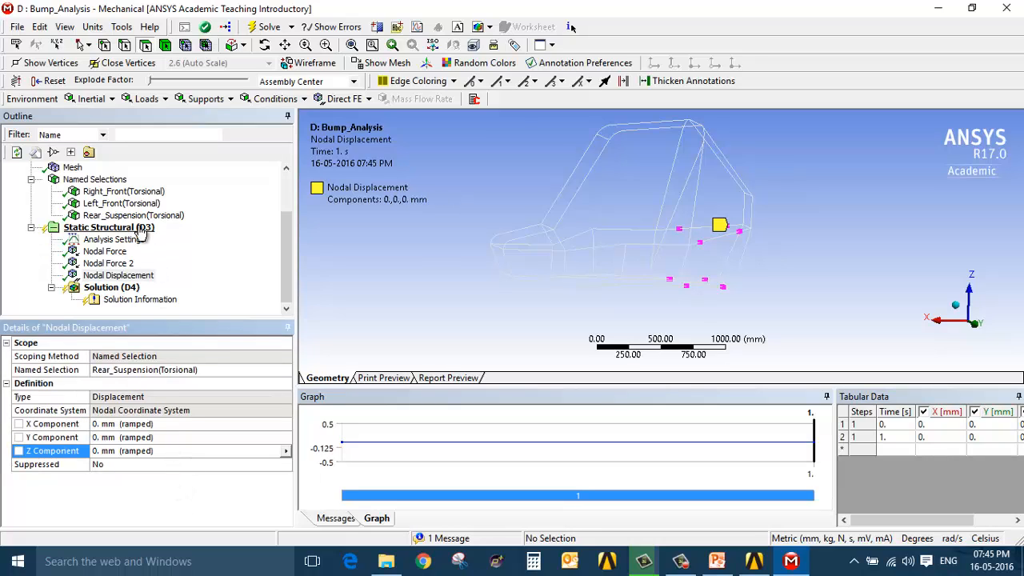
Step: Add a fixed nodal rotation scoped to the Rear_Suspension(Torsional) named selection
{"action": "left_click", "coordinate": [144, 228]}
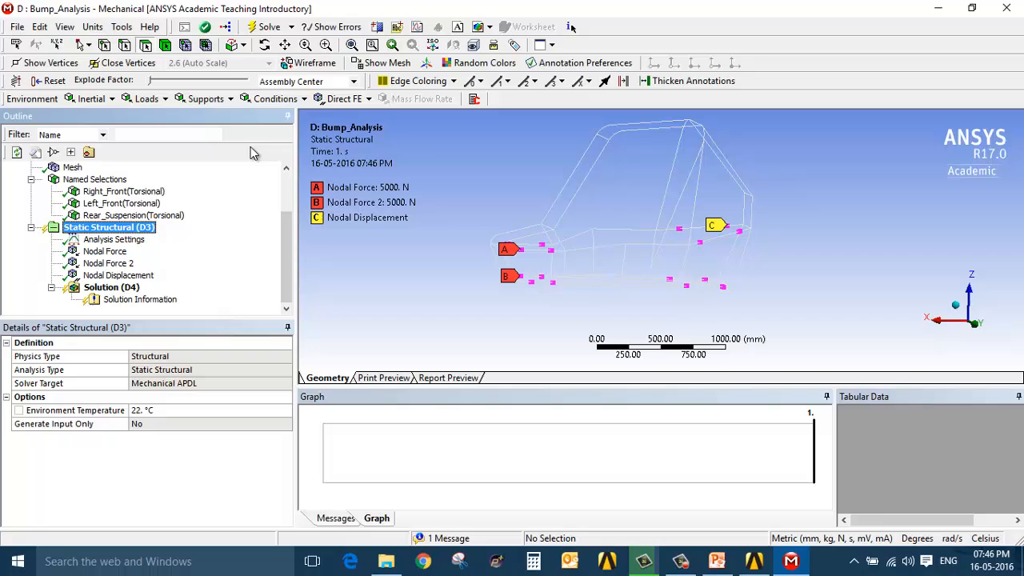
{"action": "left_click", "coordinate": [342, 99]}
{"action": "left_click", "coordinate": [378, 177]}
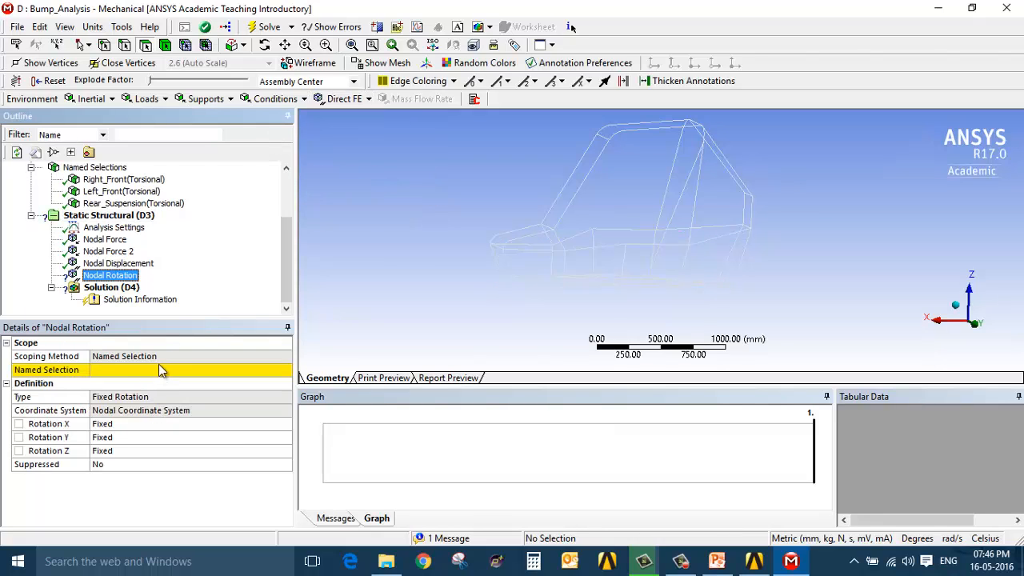
{"action": "left_click", "coordinate": [172, 370]}
{"action": "left_click", "coordinate": [286, 373]}
{"action": "left_click", "coordinate": [210, 401]}
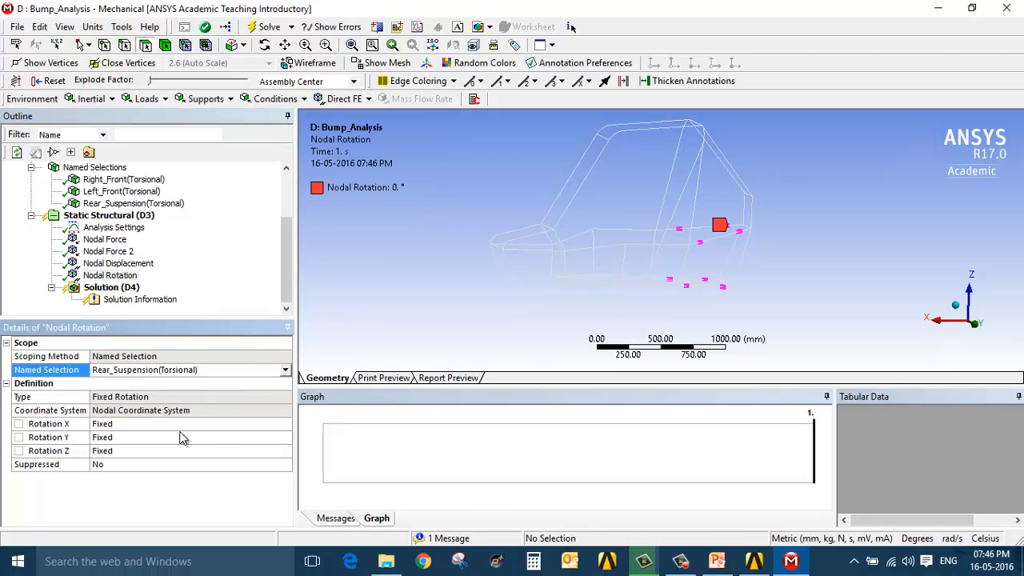
Step: Insert a Total Deformation result and a Beam Tool under the Bump_Analysis solution
{"action": "left_click", "coordinate": [125, 286]}
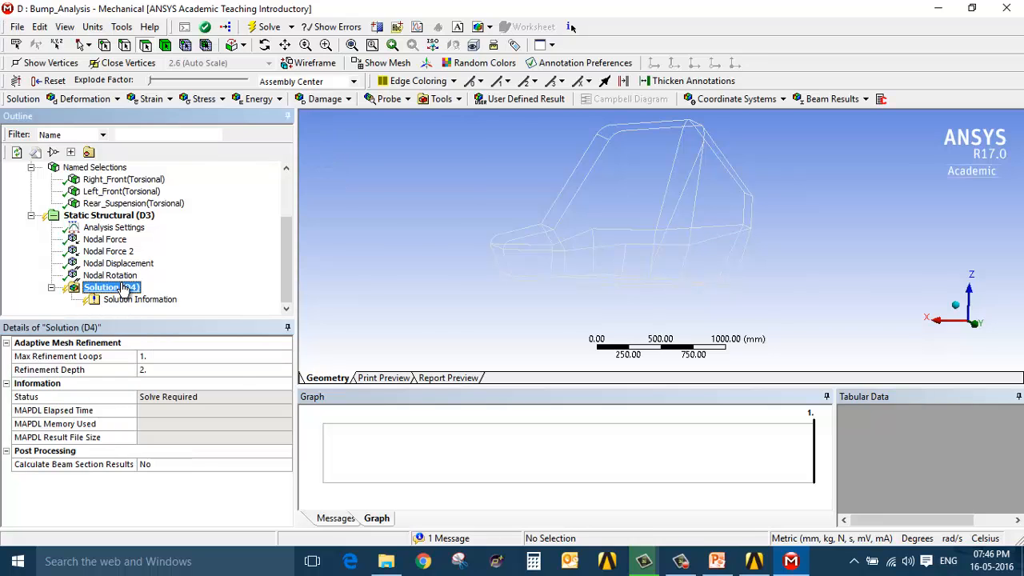
{"action": "right_click", "coordinate": [125, 286]}
{"action": "mouse_move", "coordinate": [212, 292]}
{"action": "mouse_move", "coordinate": [372, 292]}
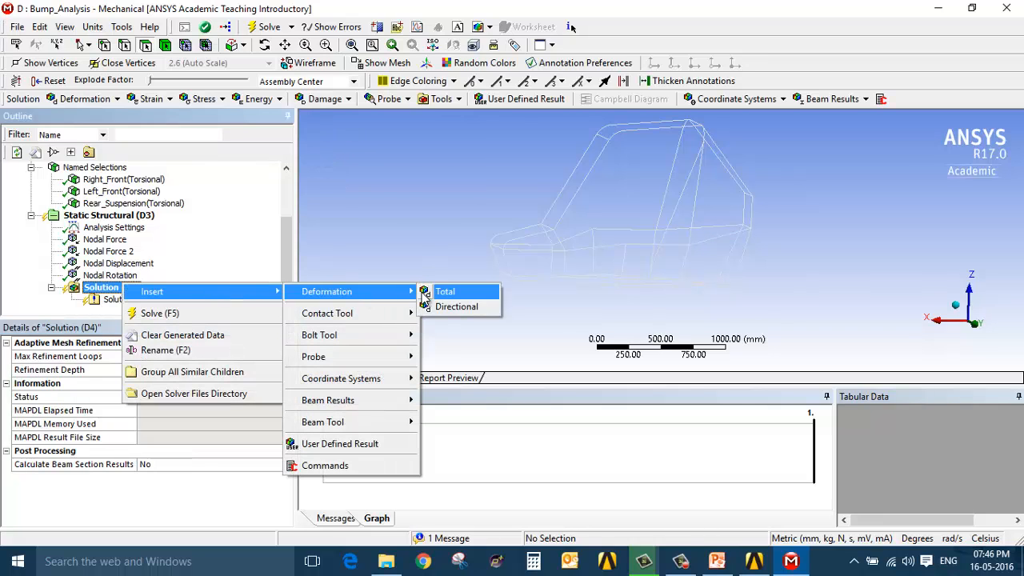
{"action": "left_click", "coordinate": [448, 291]}
{"action": "right_click", "coordinate": [109, 282]}
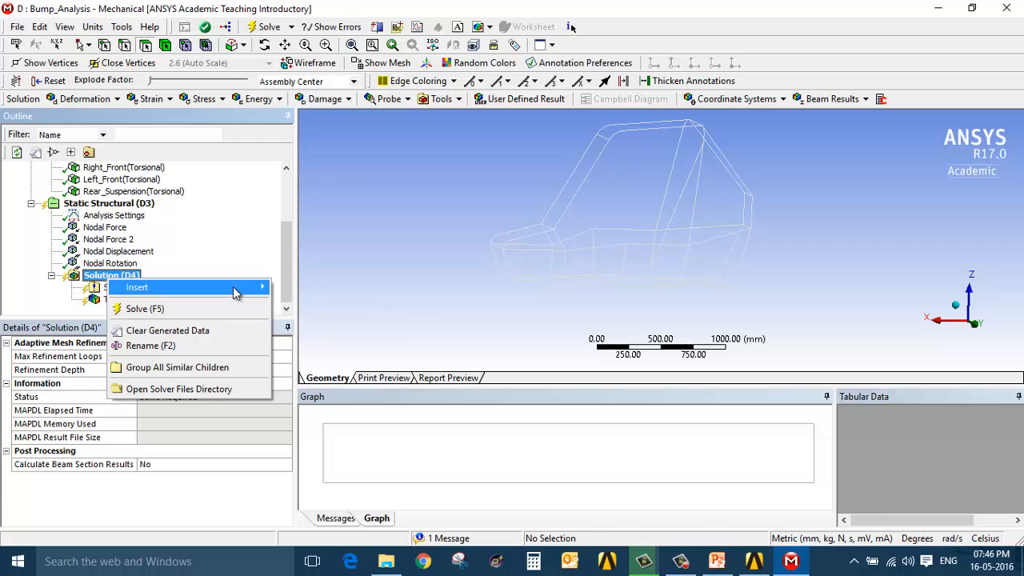
{"action": "mouse_move", "coordinate": [236, 288]}
{"action": "mouse_move", "coordinate": [383, 418]}
{"action": "left_click", "coordinate": [436, 419]}
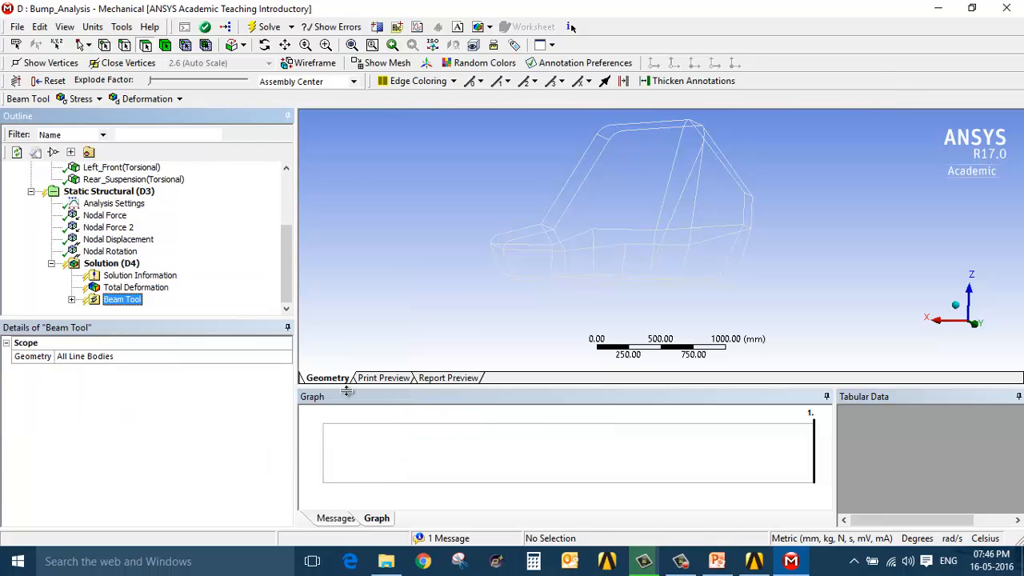
Step: Solve the bump analysis and display the total deformation together with the undeformed wireframe
{"action": "right_click", "coordinate": [128, 265]}
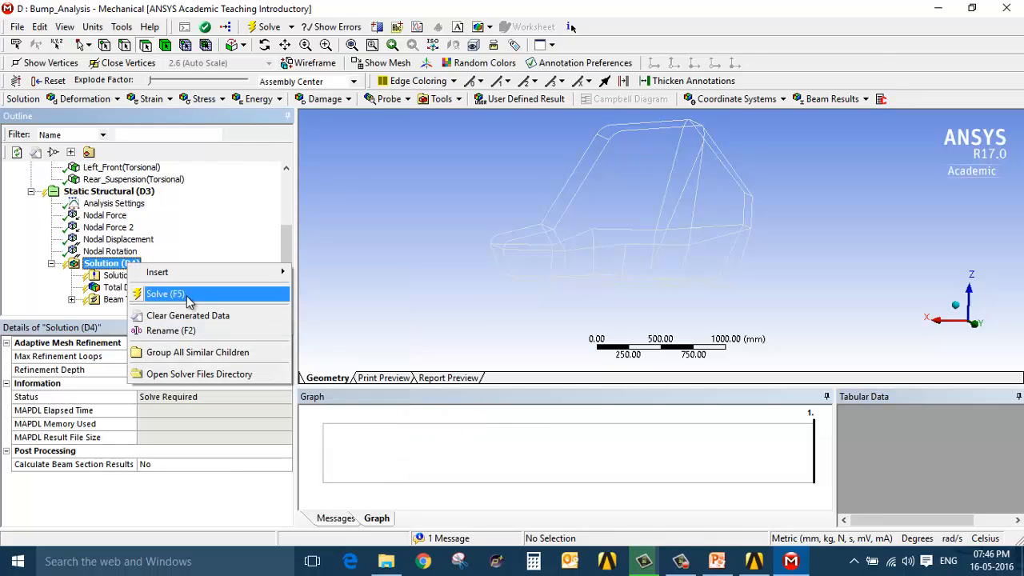
{"action": "left_click", "coordinate": [189, 293]}
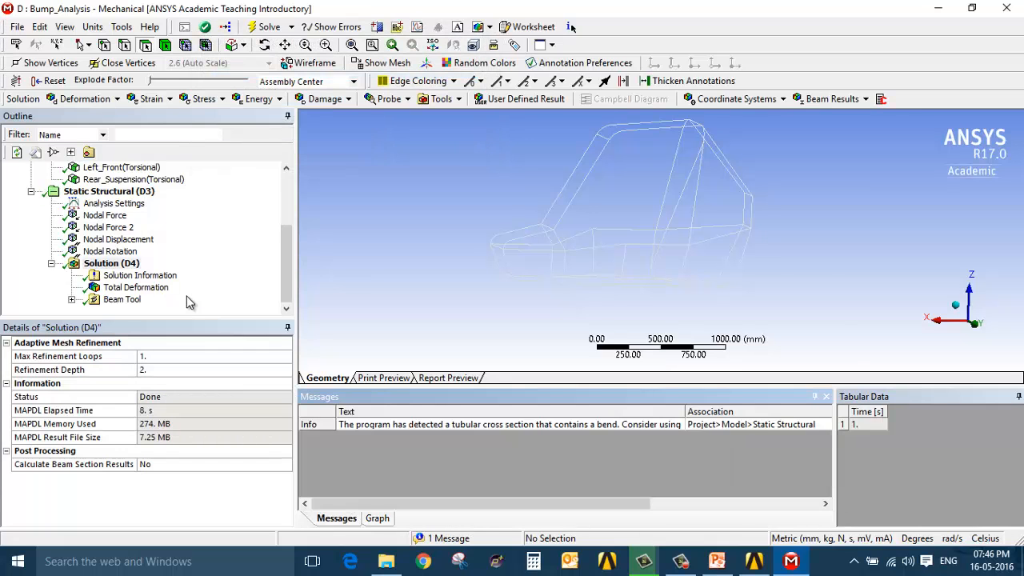
{"action": "left_click", "coordinate": [156, 288]}
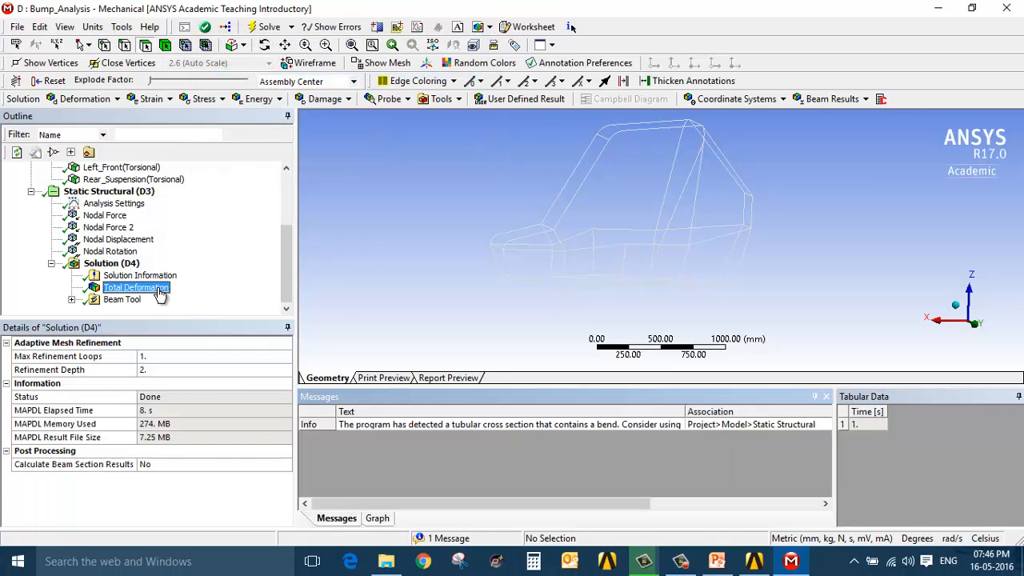
{"action": "left_click", "coordinate": [217, 100]}
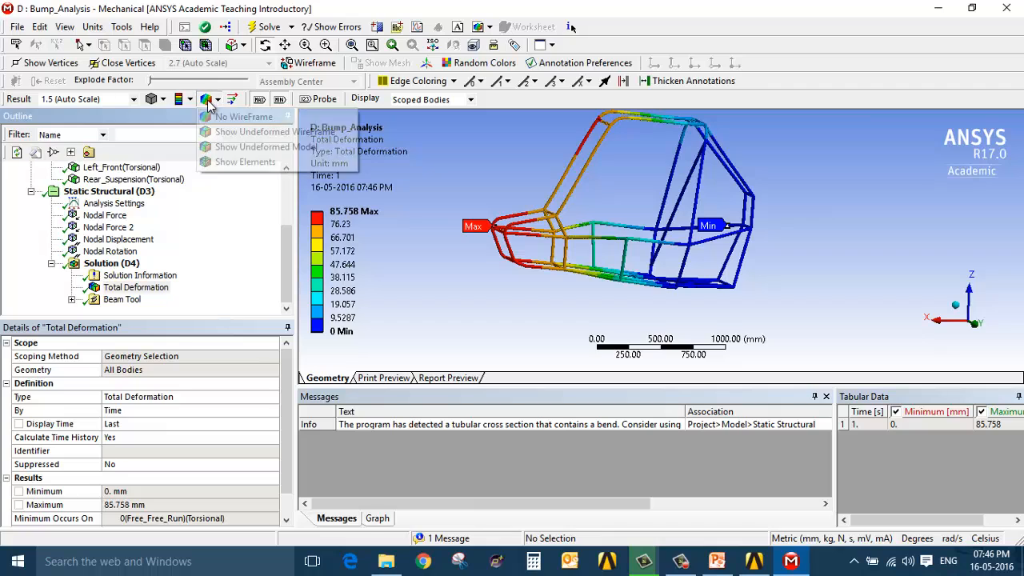
{"action": "left_click", "coordinate": [228, 133]}
Step: Examine the animated total deformation of the frame from several viewing angles
{"action": "left_click", "coordinate": [390, 519]}
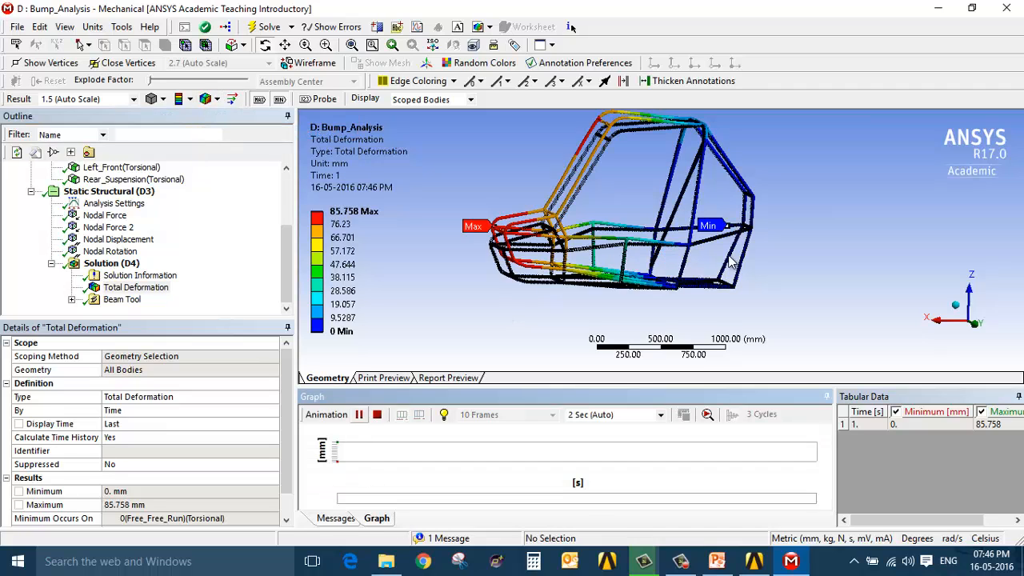
{"action": "left_click_drag", "start_coordinate": [724, 256], "coordinate": [688, 251]}
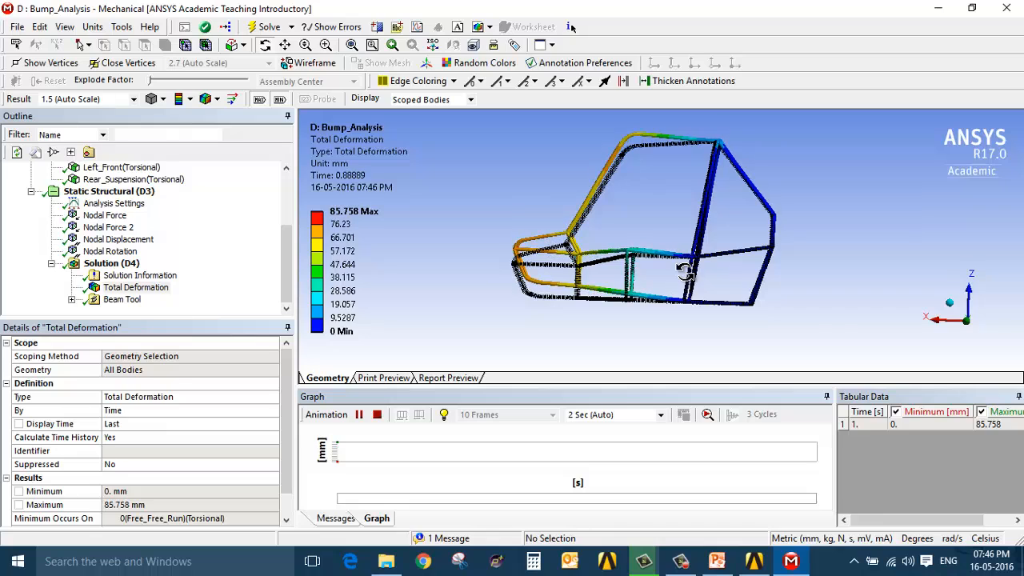
{"action": "left_click_drag", "start_coordinate": [683, 272], "coordinate": [626, 299]}
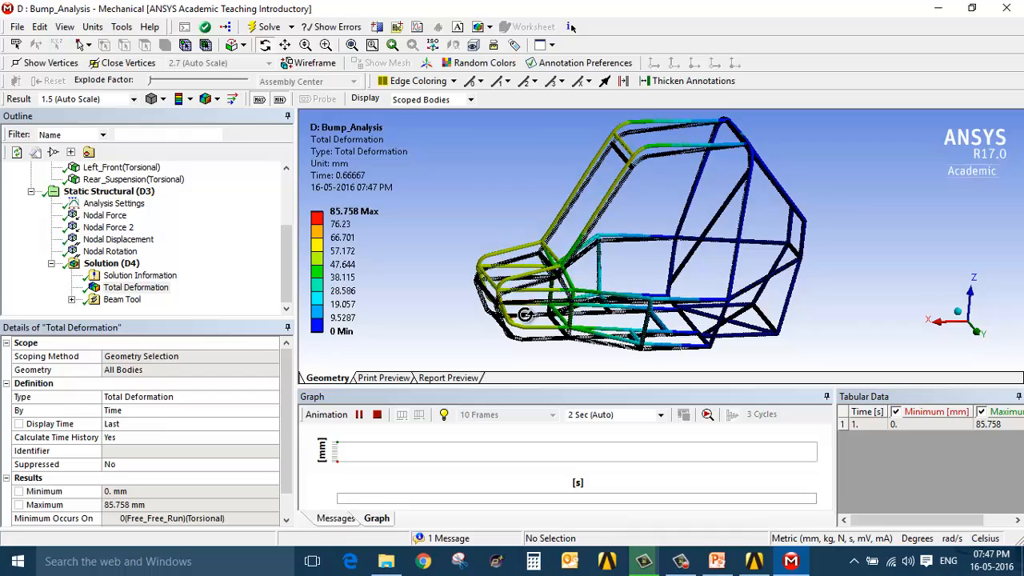
{"action": "left_click_drag", "start_coordinate": [524, 314], "coordinate": [614, 296]}
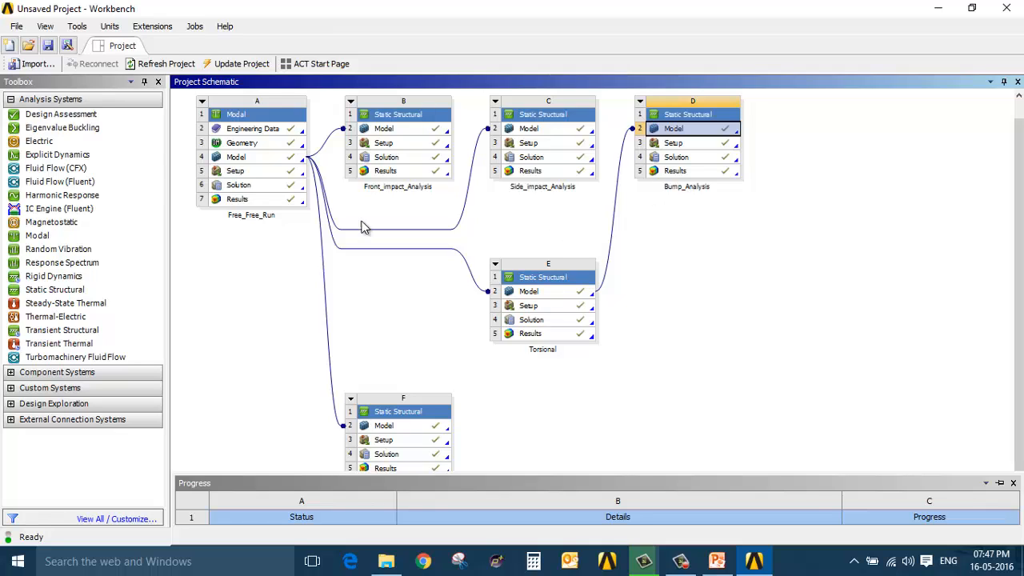
Step: Add a Static Structural system named Roll_Over_Analysis and link it to the Model of Free_Free_Run
{"action": "left_click_drag", "start_coordinate": [76, 289], "coordinate": [794, 163]}
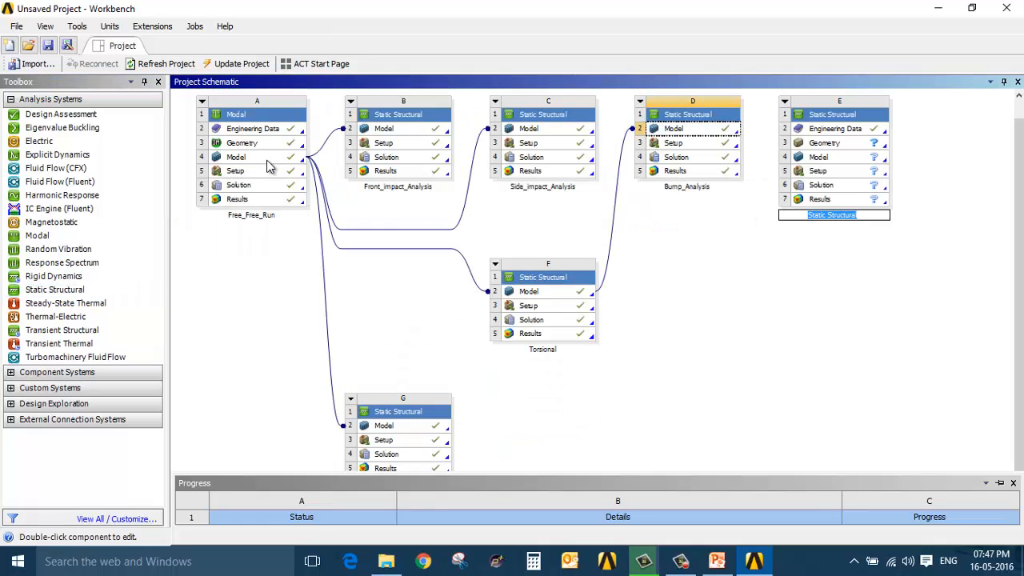
{"action": "type", "text": "Roll_Over_Analysis"}
{"action": "key", "text": "Return"}
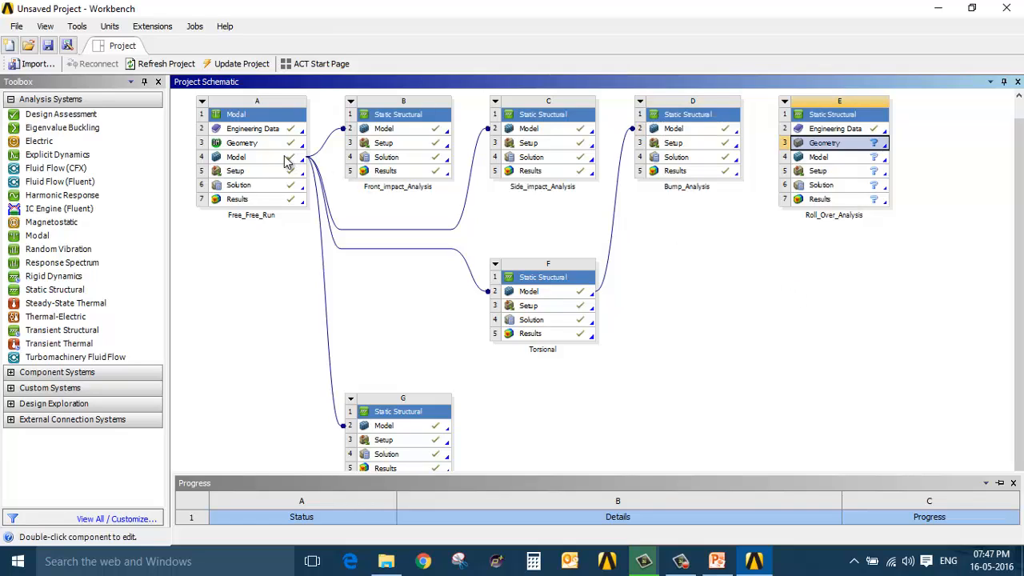
{"action": "left_click_drag", "start_coordinate": [276, 158], "coordinate": [853, 153]}
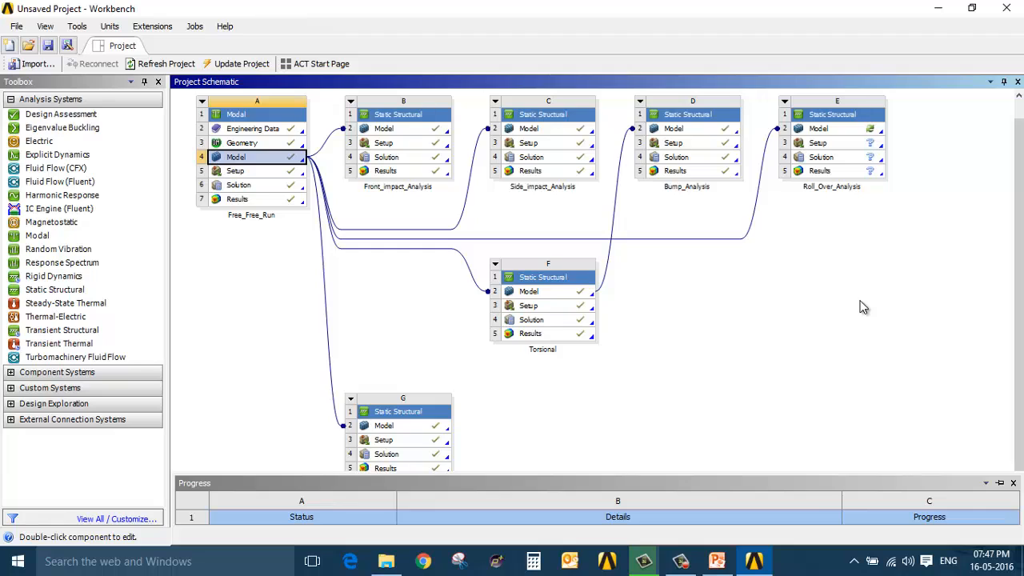
Step: Update the Model of Roll_Over_Analysis and open it in Mechanical
{"action": "left_click", "coordinate": [852, 133]}
{"action": "right_click", "coordinate": [851, 129]}
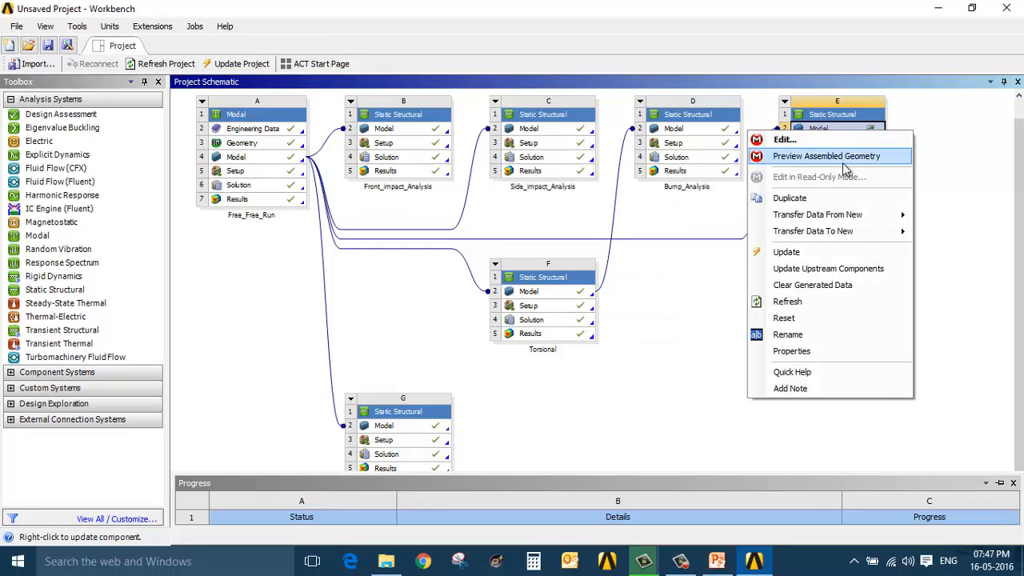
{"action": "left_click", "coordinate": [835, 257]}
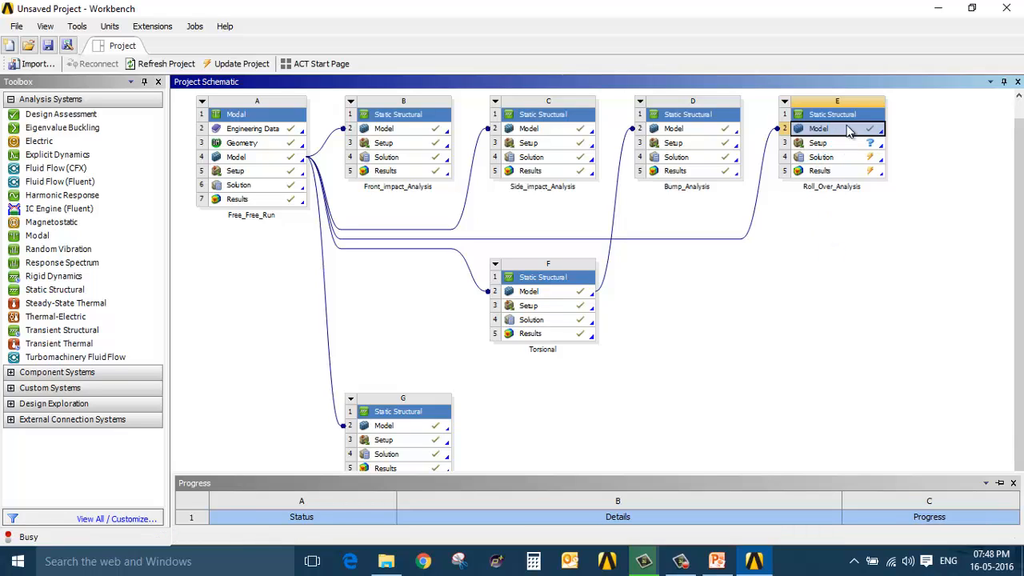
{"action": "double_click", "coordinate": [849, 132]}
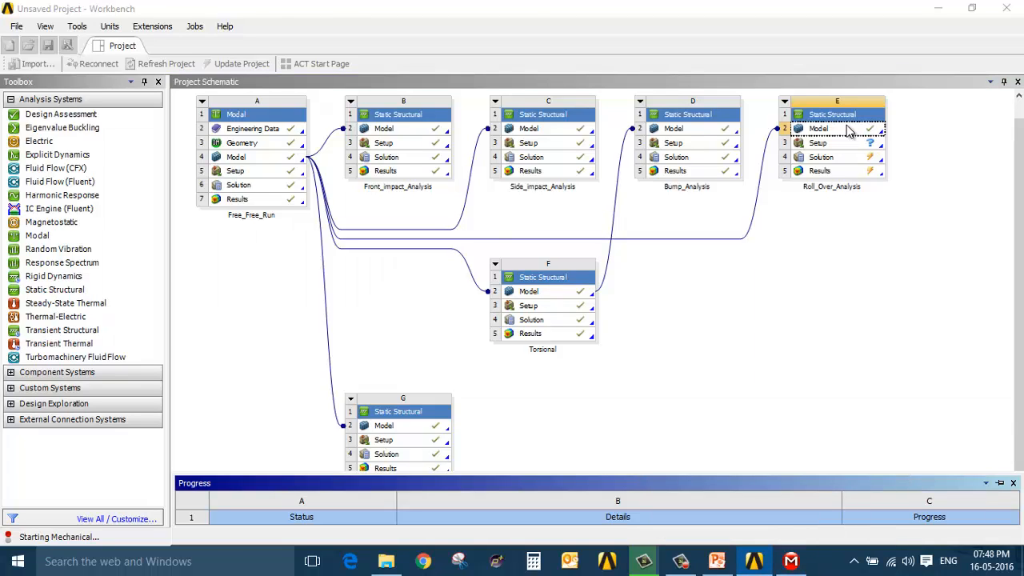
{"action": "left_click", "coordinate": [799, 554]}
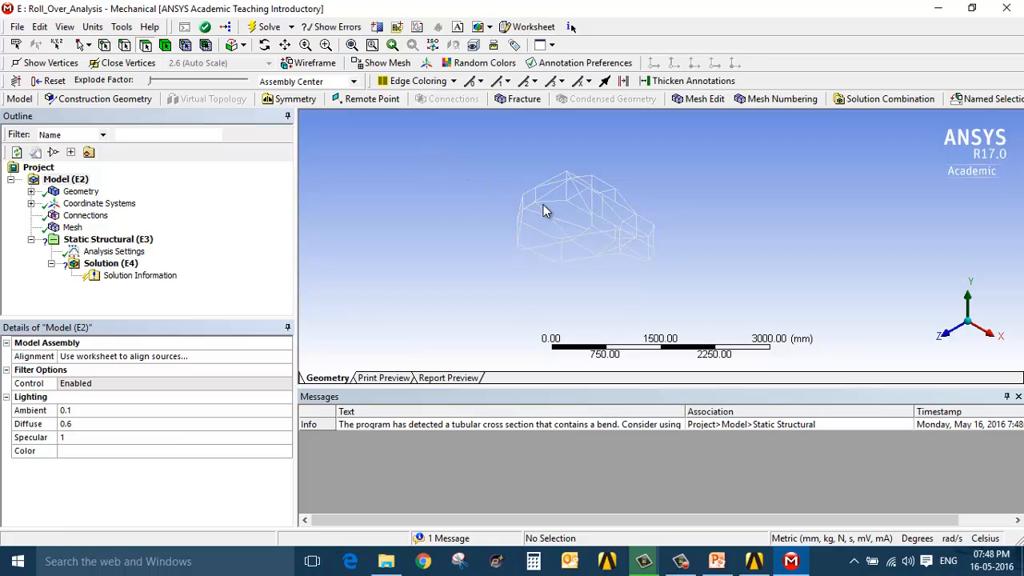
Step: Insert a new coordinate system under Coordinate Systems in the roll-over model
{"action": "scroll", "coordinate": [546, 204], "scroll_direction": "up", "scroll_amount": 3}
{"action": "middle_click_drag", "start_coordinate": [649, 253], "coordinate": [550, 312]}
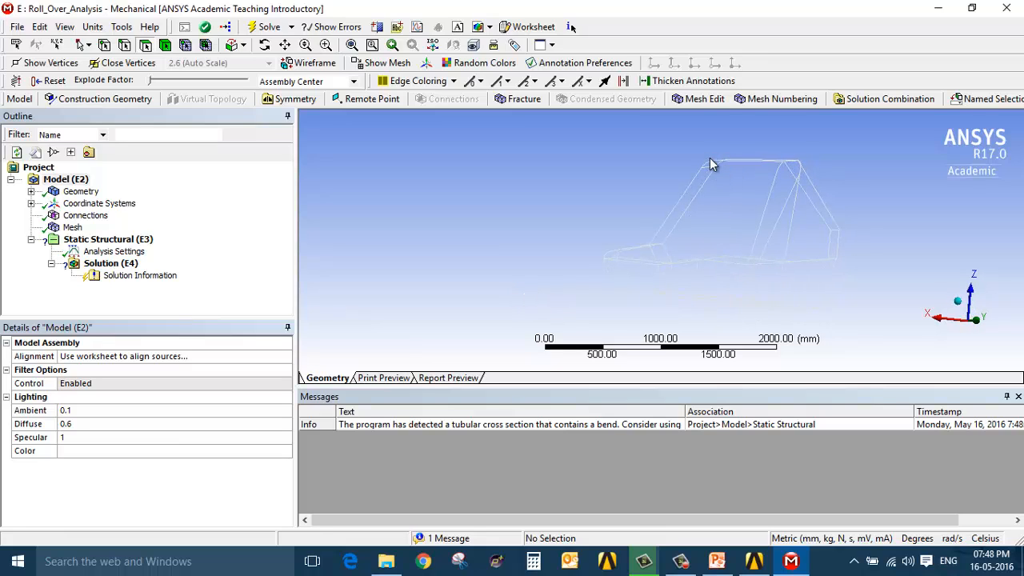
{"action": "scroll", "coordinate": [693, 181], "scroll_direction": "up", "scroll_amount": 3}
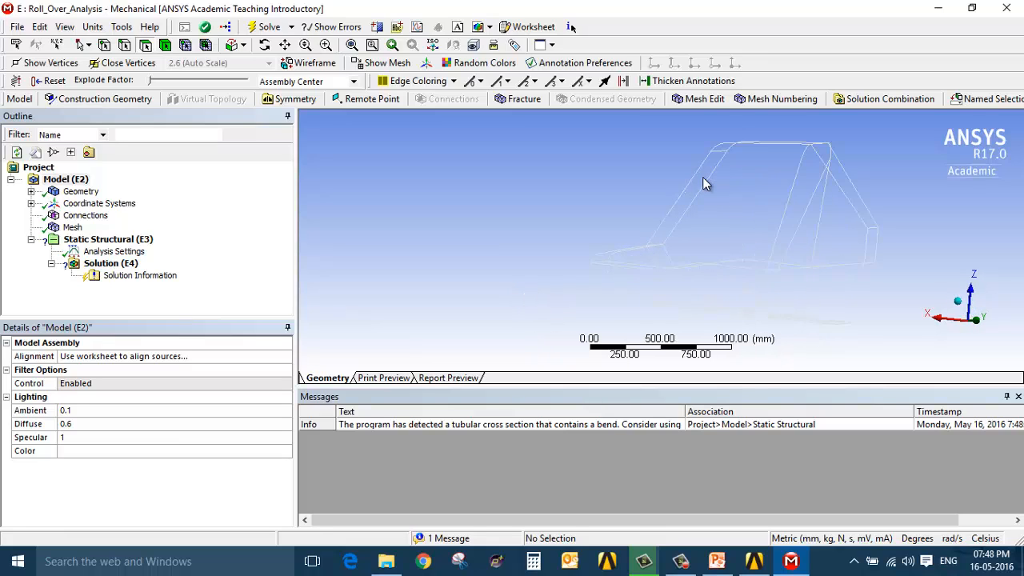
{"action": "middle_click_drag", "start_coordinate": [703, 177], "coordinate": [623, 196], "text": "ctrl"}
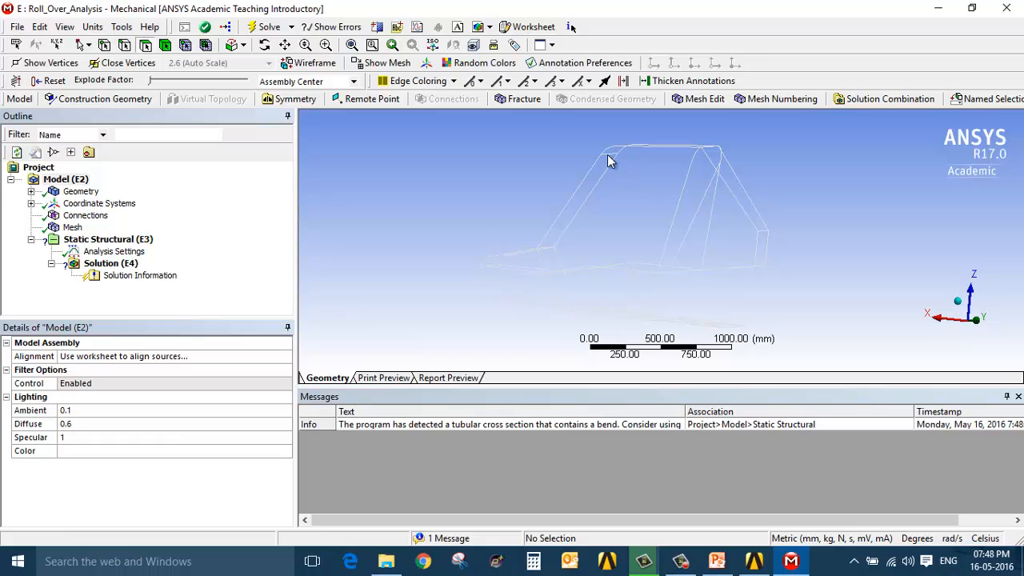
{"action": "scroll", "coordinate": [608, 160], "scroll_direction": "up", "scroll_amount": 2}
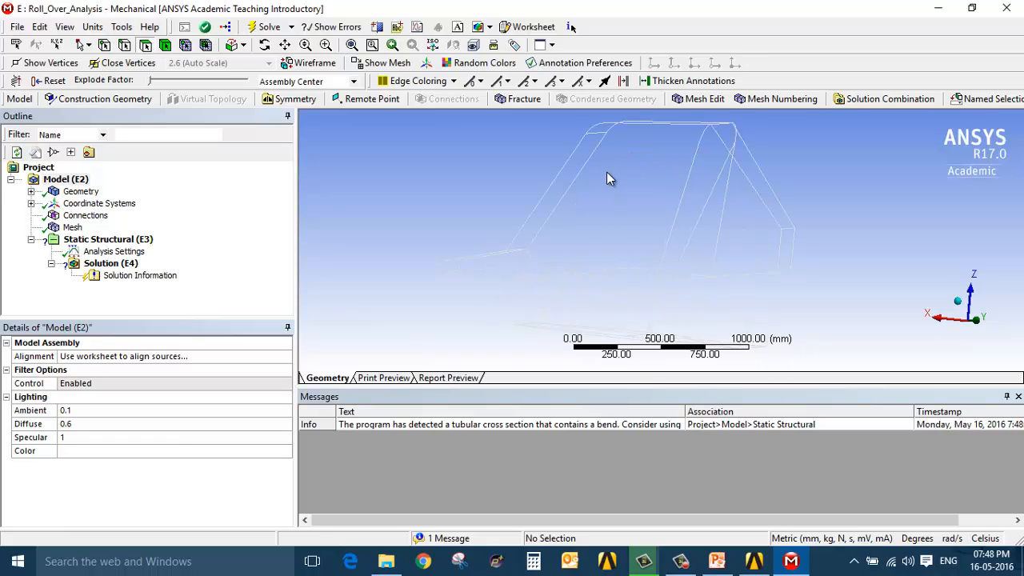
{"action": "left_click", "coordinate": [97, 210]}
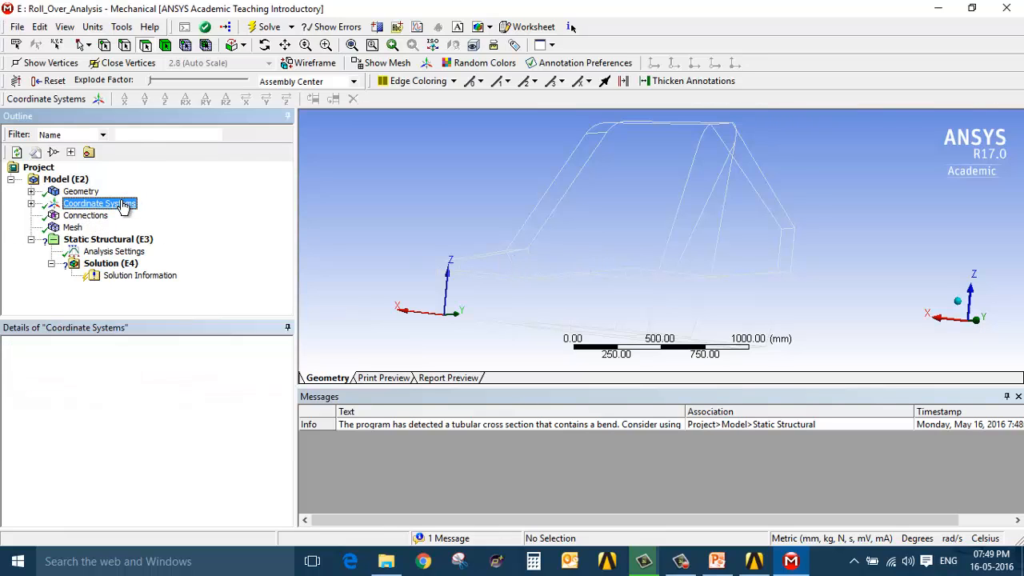
{"action": "right_click", "coordinate": [124, 206]}
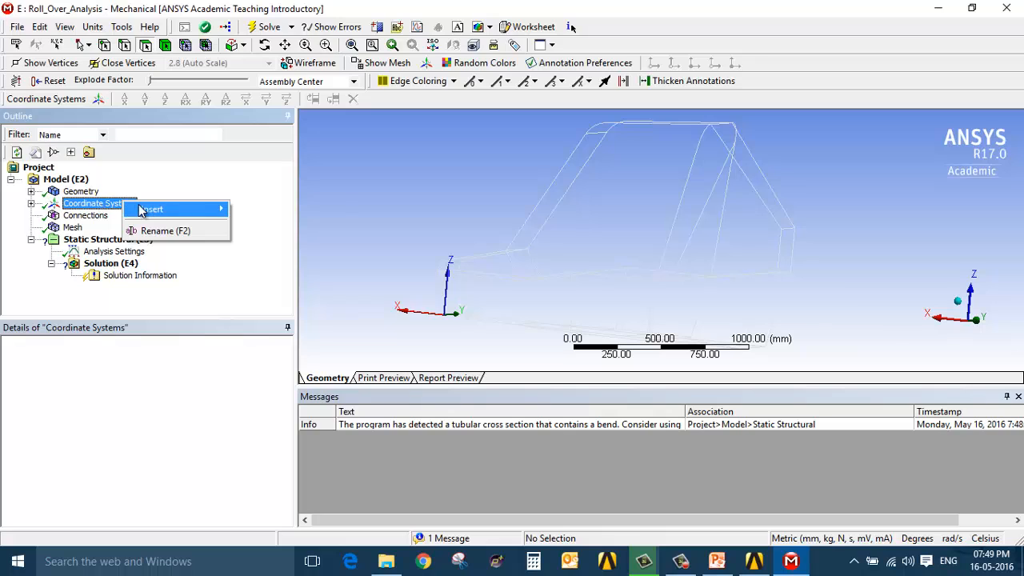
{"action": "mouse_move", "coordinate": [141, 209]}
{"action": "left_click", "coordinate": [274, 209]}
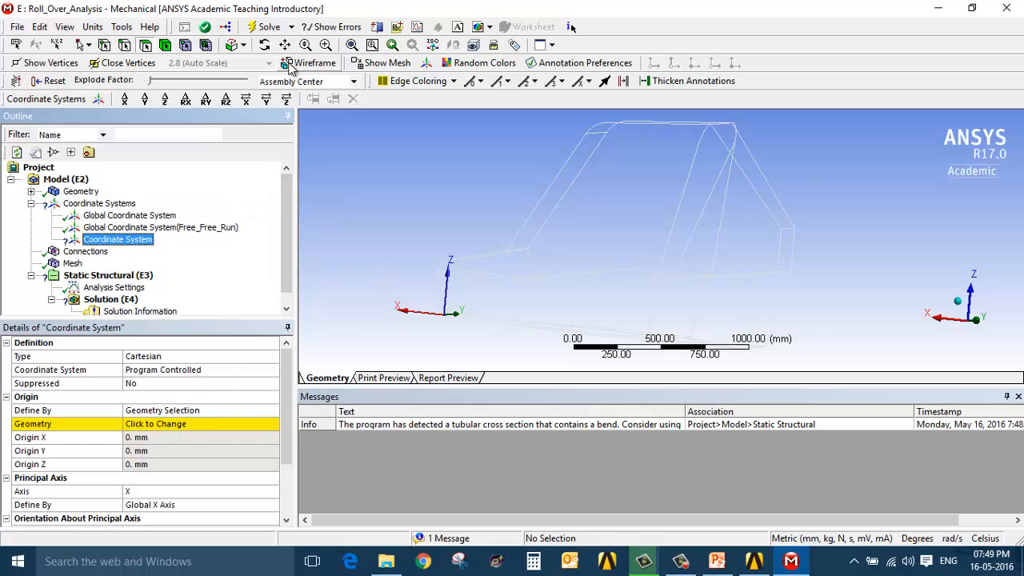
Step: Set the new coordinate system's origin to the vertex at the front end of the straight roof tube
{"action": "left_click", "coordinate": [104, 45]}
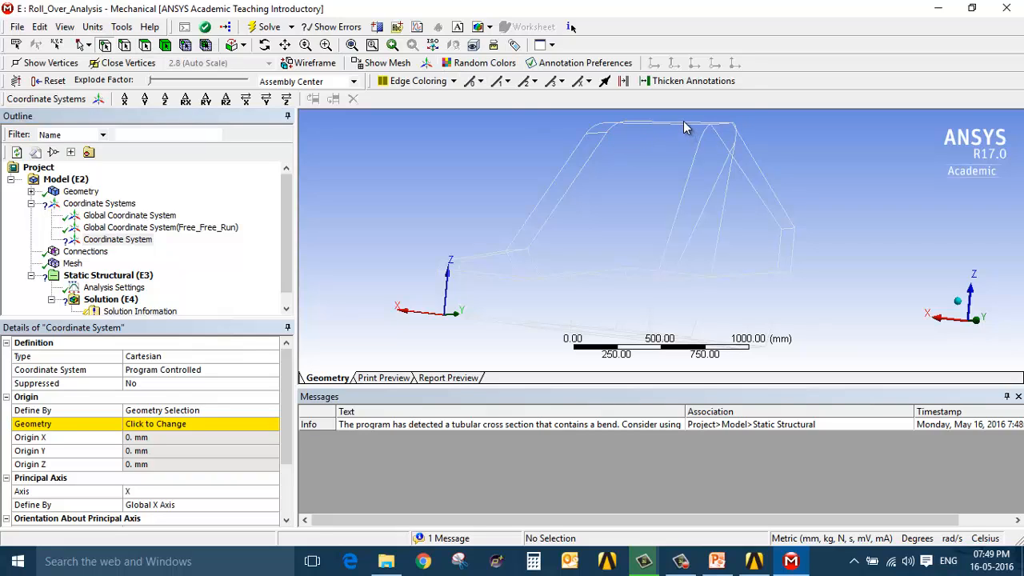
{"action": "left_click", "coordinate": [627, 122]}
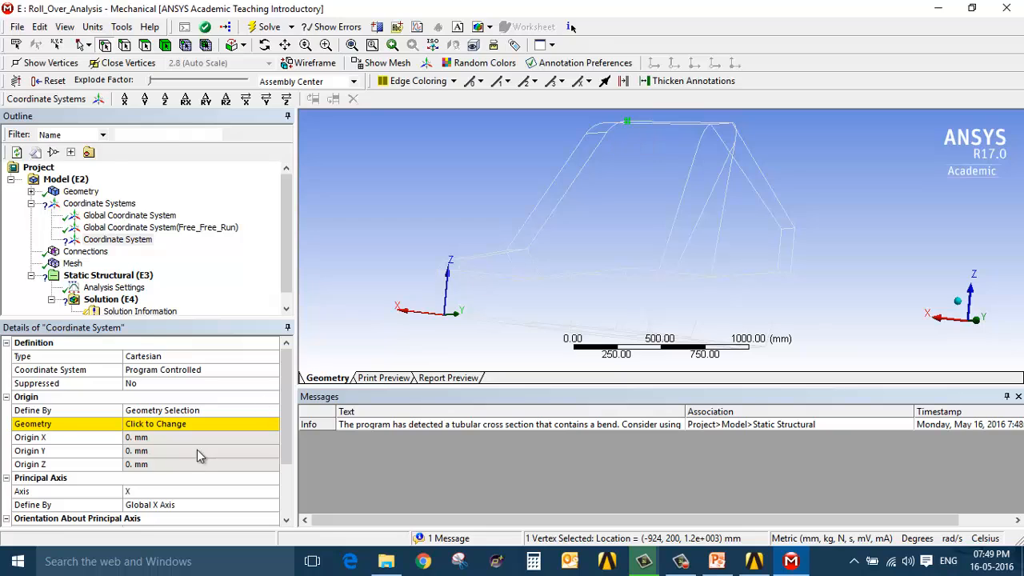
{"action": "left_click", "coordinate": [197, 424]}
{"action": "left_click", "coordinate": [183, 424]}
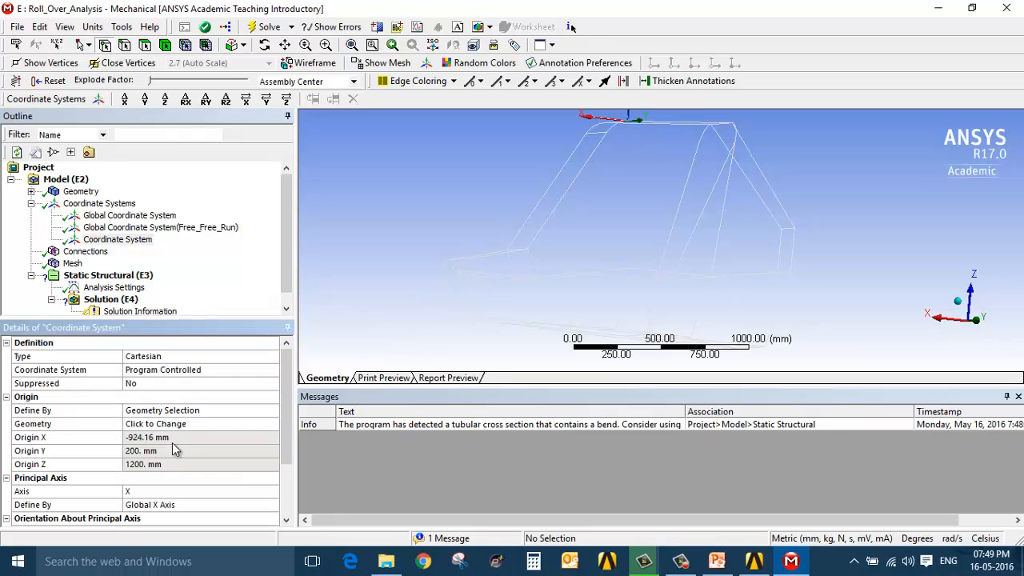
Step: Rotate the new coordinate system 45° about its Y axis
{"action": "middle_click_drag", "start_coordinate": [637, 187], "coordinate": [600, 217], "text": "ctrl"}
{"action": "scroll", "coordinate": [630, 196], "scroll_direction": "up", "scroll_amount": 2}
{"action": "scroll", "coordinate": [632, 201], "scroll_direction": "down", "scroll_amount": 2}
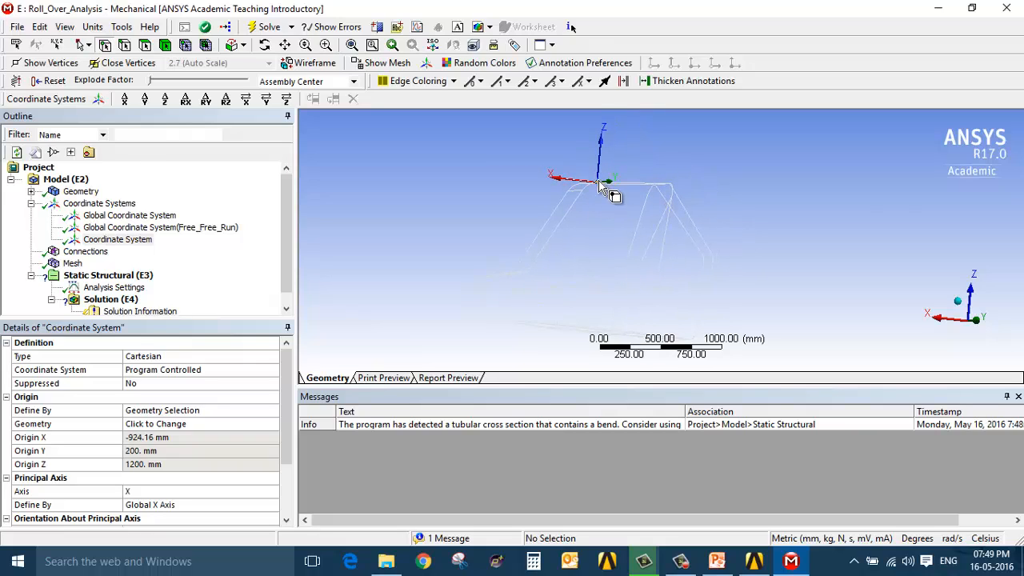
{"action": "left_click", "coordinate": [205, 100]}
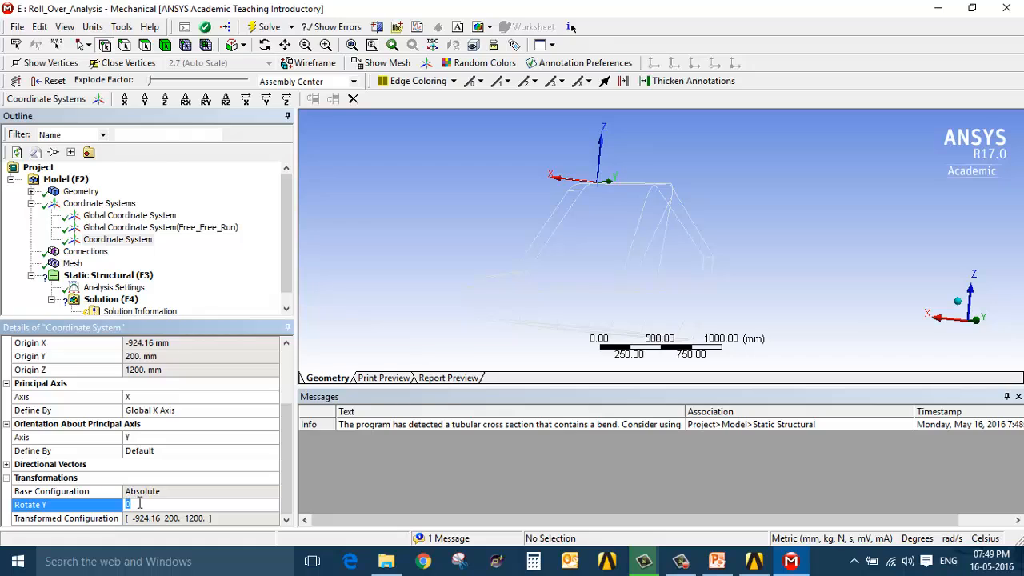
{"action": "key", "text": "Return"}
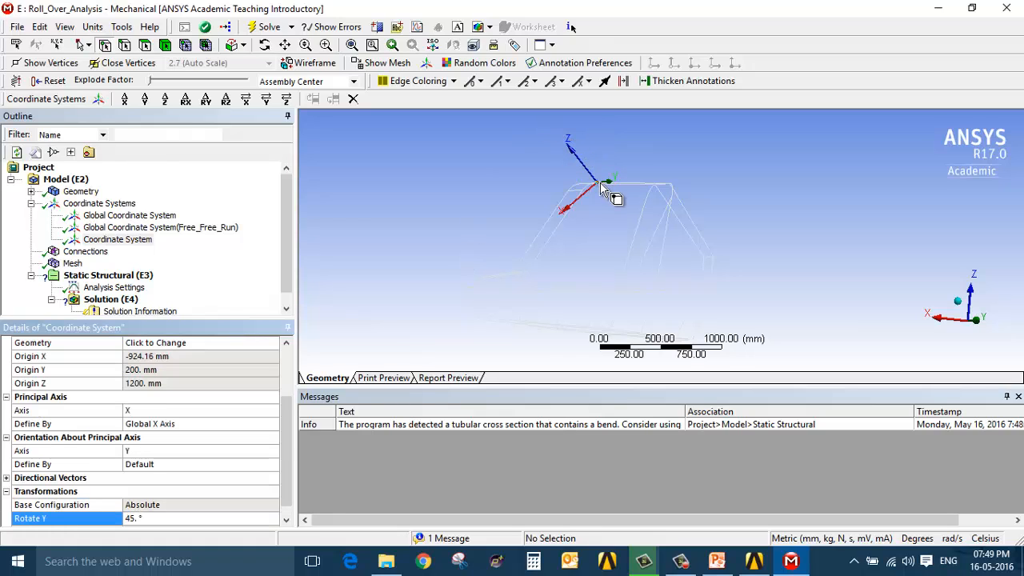
{"action": "scroll", "coordinate": [611, 193], "scroll_direction": "down", "scroll_amount": 3}
{"action": "scroll", "coordinate": [634, 226], "scroll_direction": "up", "scroll_amount": 1}
{"action": "left_click_drag", "start_coordinate": [595, 227], "coordinate": [594, 174]}
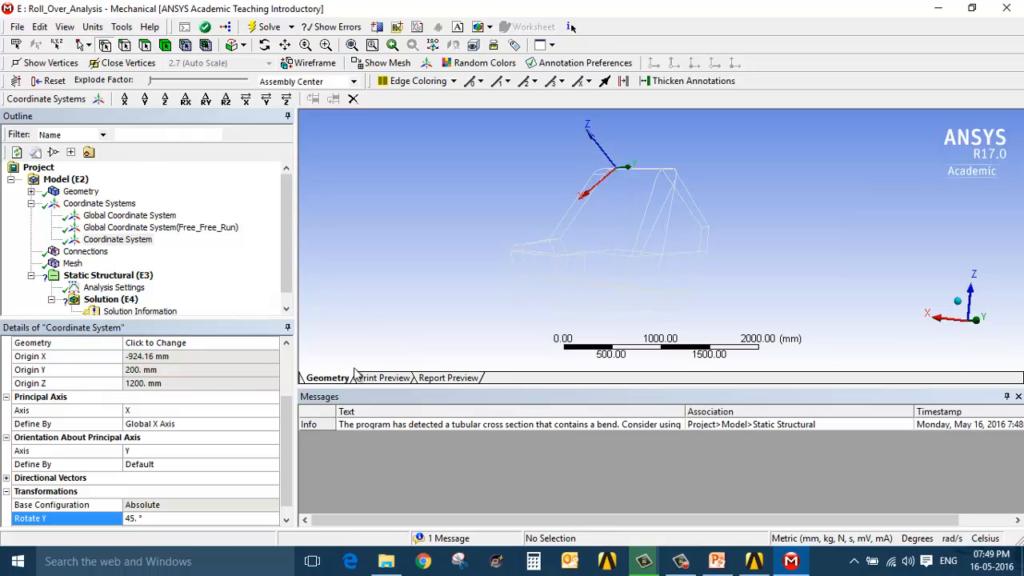
{"action": "scroll", "coordinate": [54, 501], "scroll_direction": "down", "scroll_amount": 1}
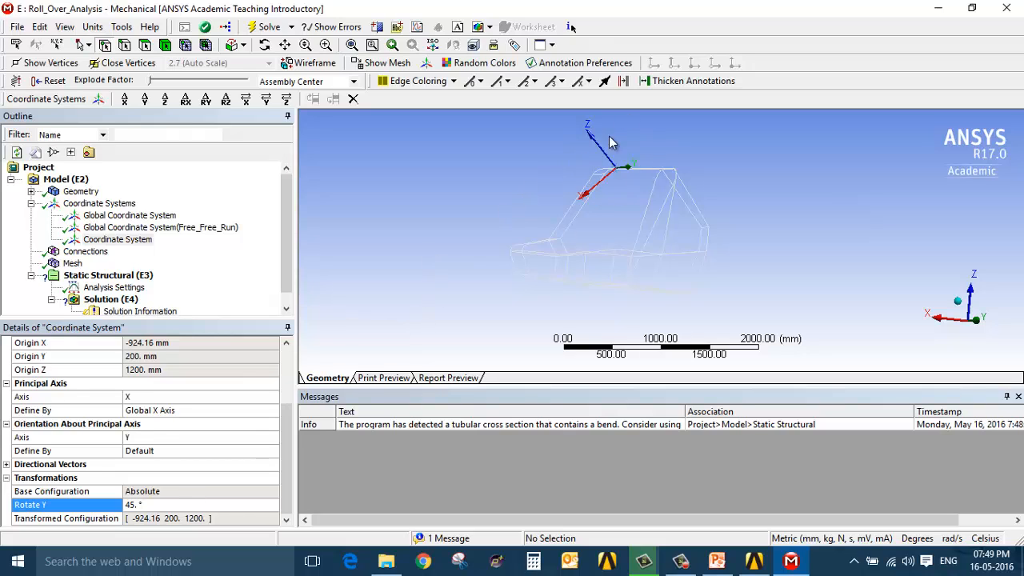
{"action": "scroll", "coordinate": [220, 265], "scroll_direction": "down", "scroll_amount": 1}
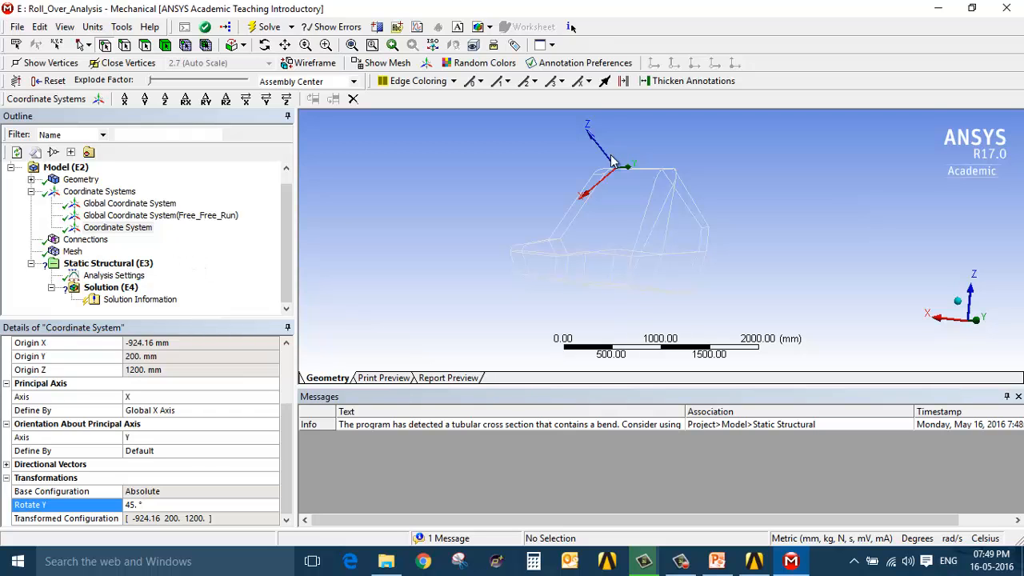
Step: Select the mesh nodes along both front roof bends of the frame
{"action": "left_click", "coordinate": [185, 46]}
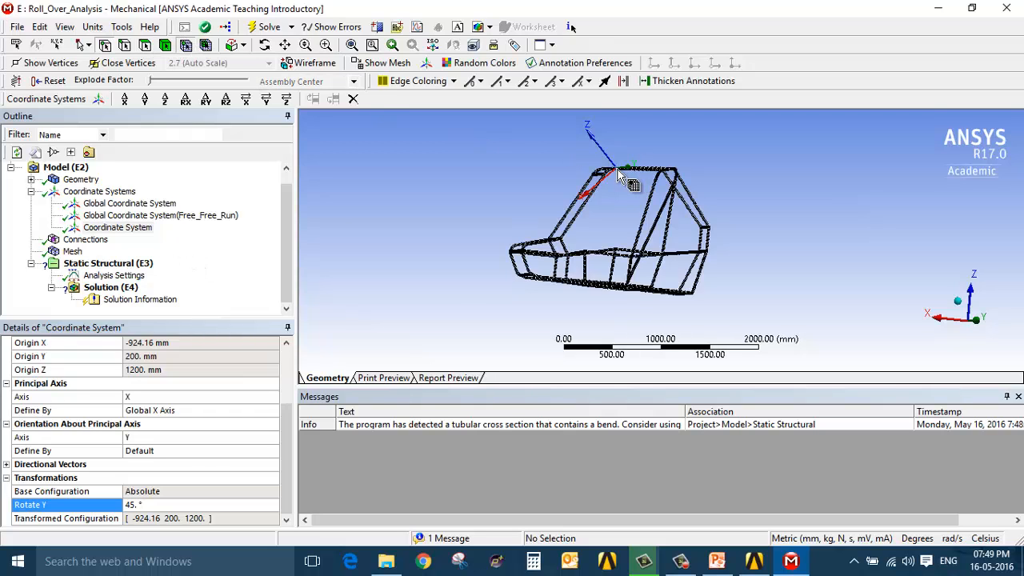
{"action": "scroll", "coordinate": [617, 172], "scroll_direction": "up", "scroll_amount": 4}
{"action": "scroll", "coordinate": [616, 176], "scroll_direction": "up", "scroll_amount": 6}
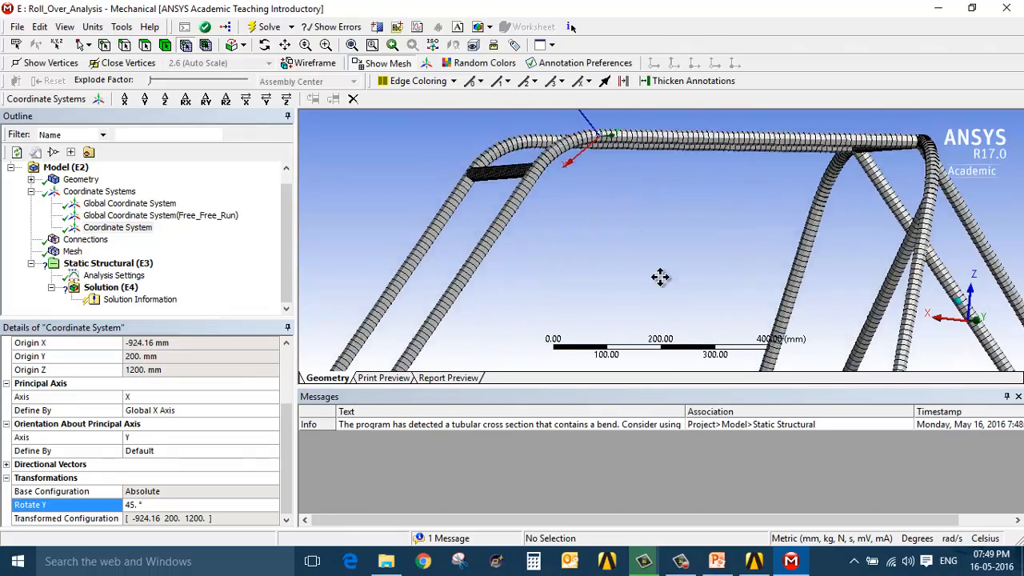
{"action": "middle_click_drag", "start_coordinate": [632, 279], "coordinate": [606, 294]}
{"action": "scroll", "coordinate": [620, 256], "scroll_direction": "up", "scroll_amount": 3}
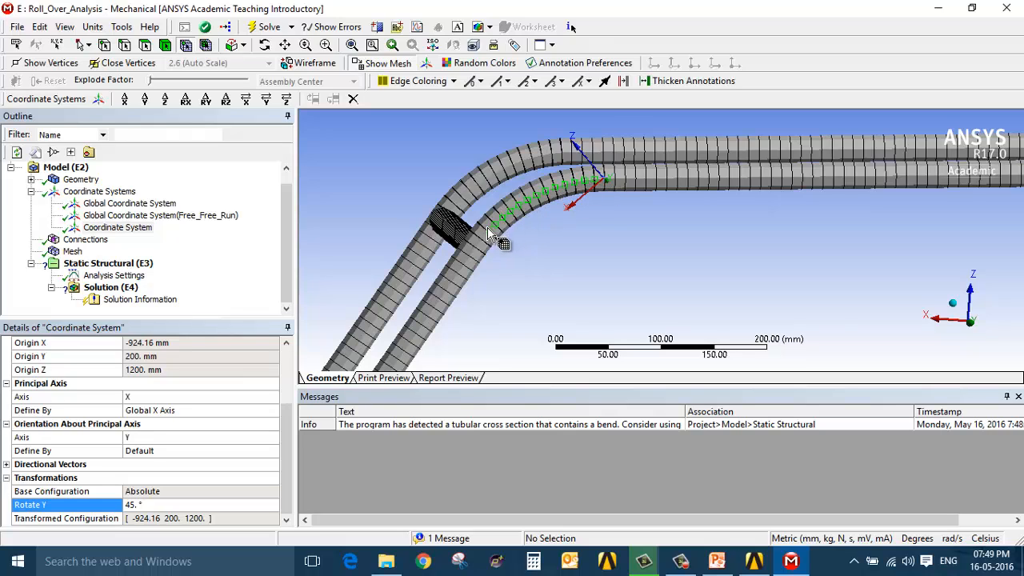
{"action": "left_click", "coordinate": [613, 184]}
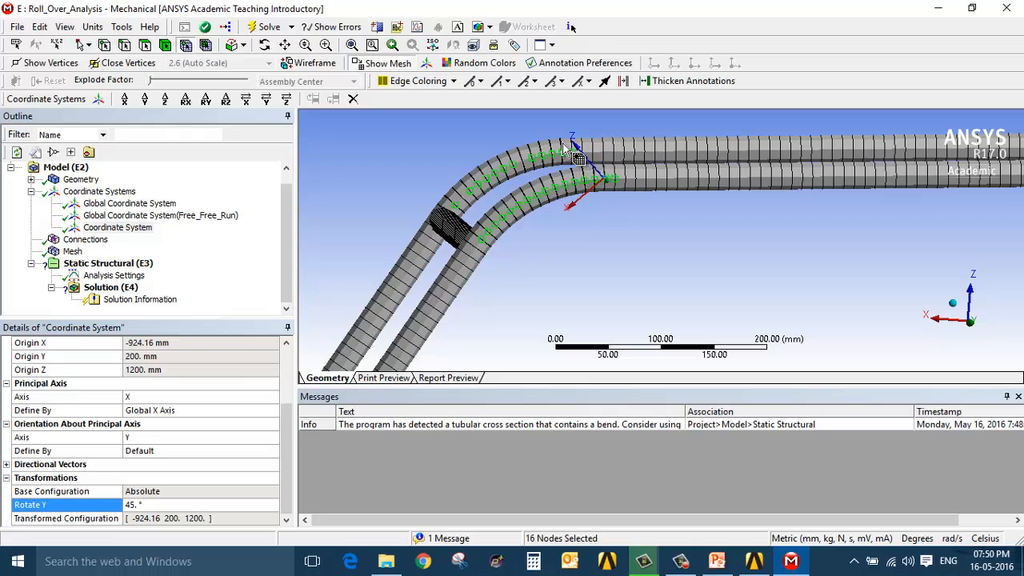
{"action": "left_click", "coordinate": [431, 216], "text": "ctrl"}
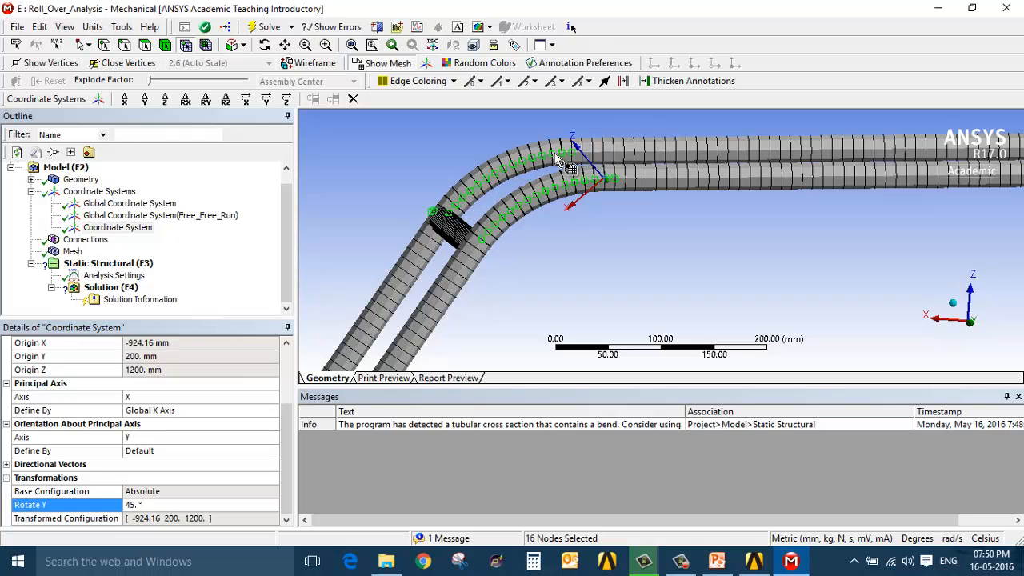
Step: Add the mesh nodes along both upper bends at the frame's nose to the node selection
{"action": "scroll", "coordinate": [560, 266], "scroll_direction": "down", "scroll_amount": 10}
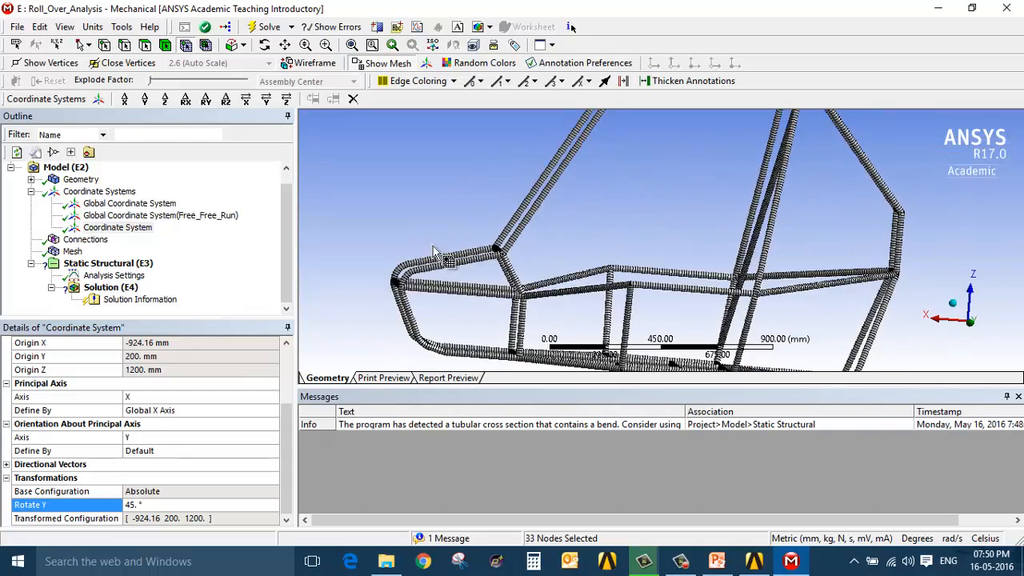
{"action": "scroll", "coordinate": [448, 272], "scroll_direction": "up", "scroll_amount": 10}
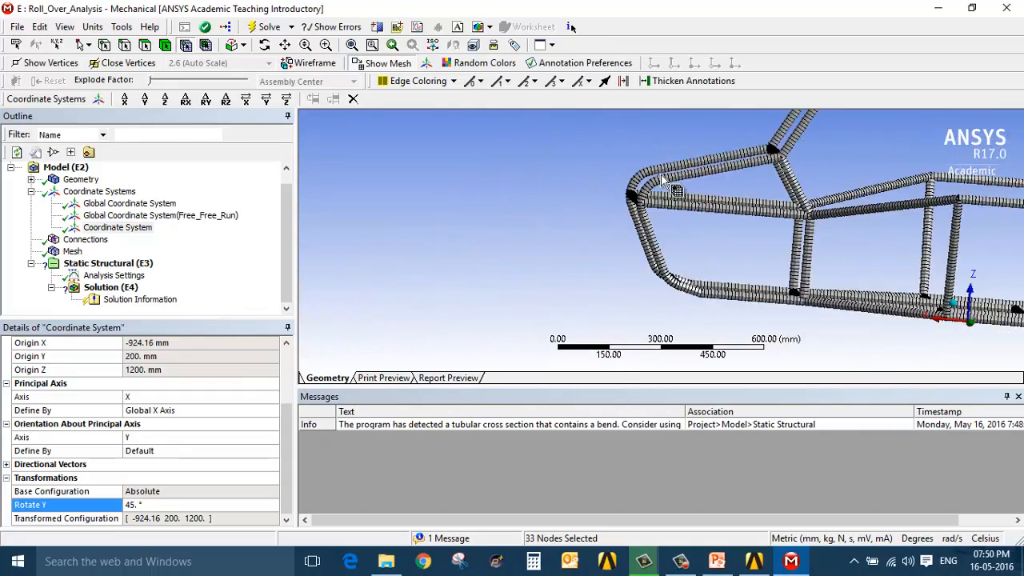
{"action": "middle_click_drag", "start_coordinate": [662, 180], "coordinate": [631, 226]}
{"action": "scroll", "coordinate": [631, 226], "scroll_direction": "up", "scroll_amount": 2}
{"action": "scroll", "coordinate": [448, 258], "scroll_direction": "up", "scroll_amount": 2}
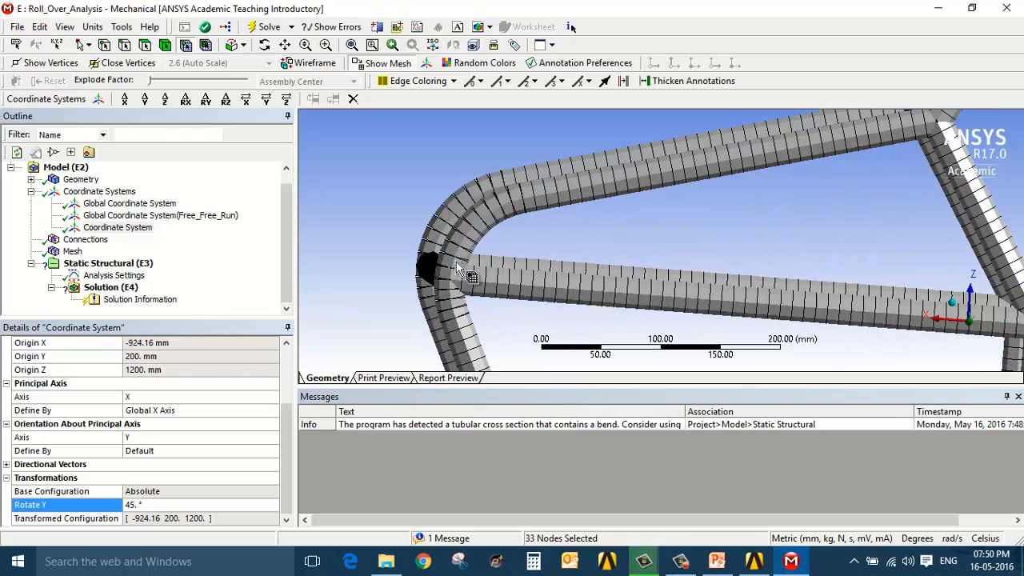
{"action": "mouse_move", "coordinate": [455, 260]}
{"action": "left_mouse_down"}
{"action": "mouse_move", "coordinate": [496, 211]}
{"action": "mouse_move", "coordinate": [548, 197]}
{"action": "left_mouse_up"}
{"action": "mouse_move", "coordinate": [432, 260]}
{"action": "left_mouse_down", "text": "ctrl"}
{"action": "mouse_move", "coordinate": [479, 209]}
{"action": "mouse_move", "coordinate": [519, 187]}
{"action": "left_mouse_up", "text": "ctrl"}
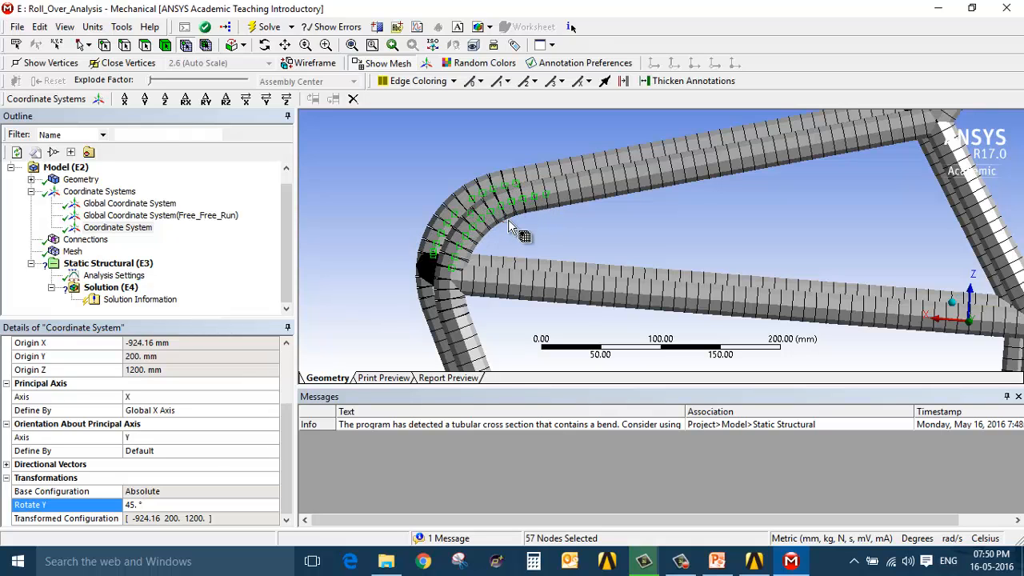
Step: Create a named selection called Roll_over_Force from the selected bend nodes and expand the named selections in the model tree
{"action": "middle_click_drag", "start_coordinate": [509, 222], "coordinate": [542, 229]}
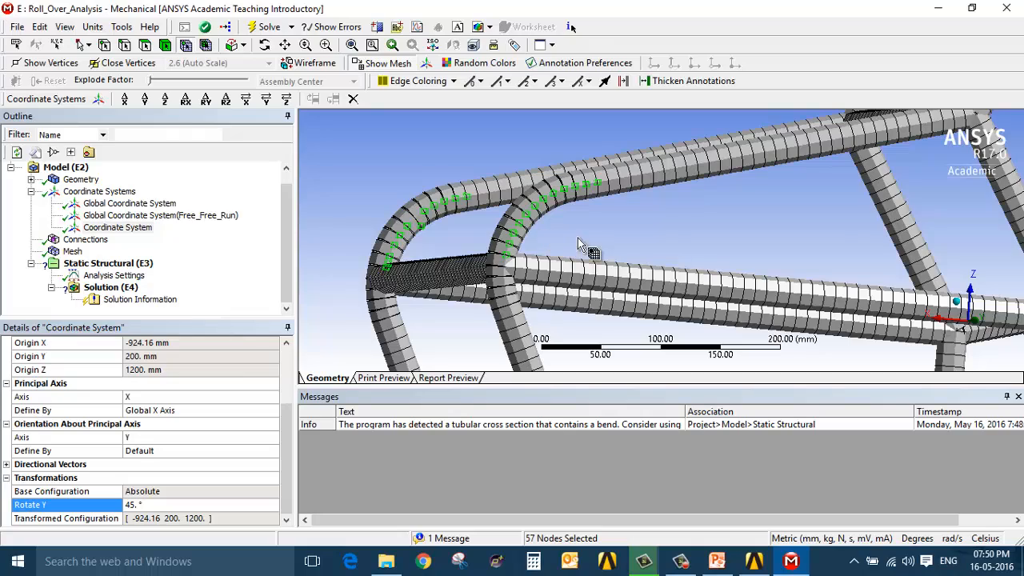
{"action": "middle_click_drag", "start_coordinate": [612, 250], "coordinate": [610, 267]}
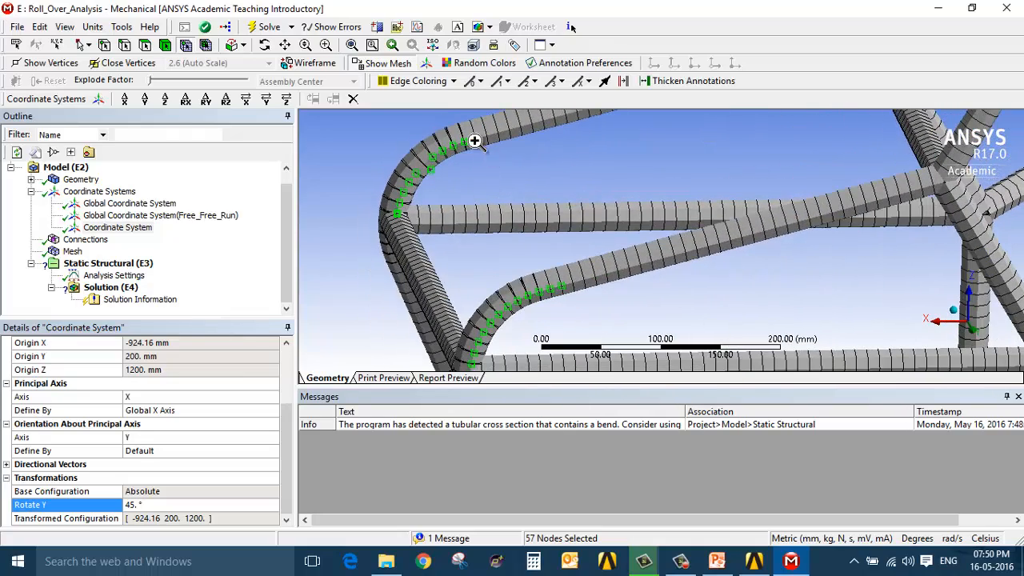
{"action": "right_click", "coordinate": [476, 144]}
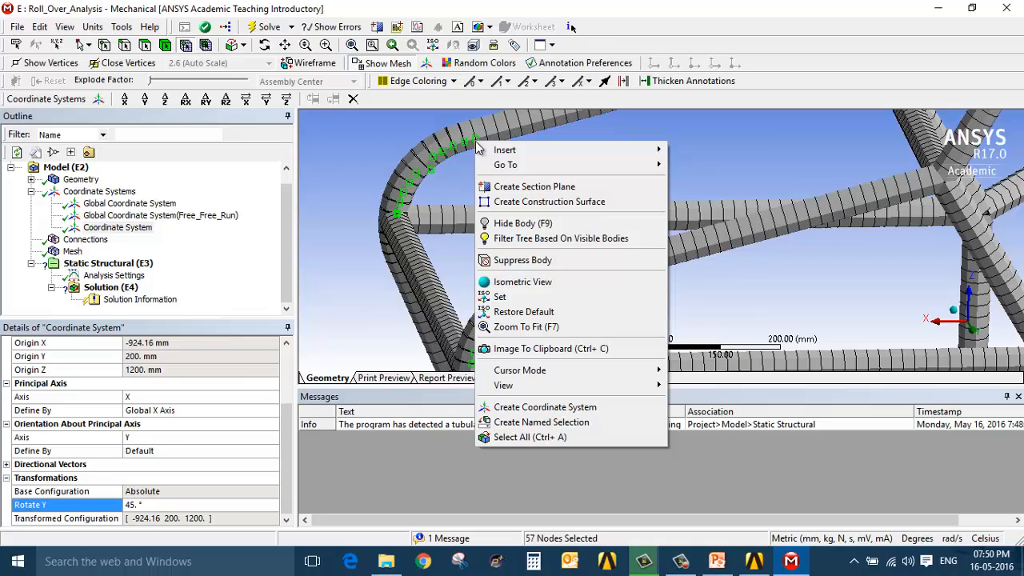
{"action": "left_click", "coordinate": [610, 422]}
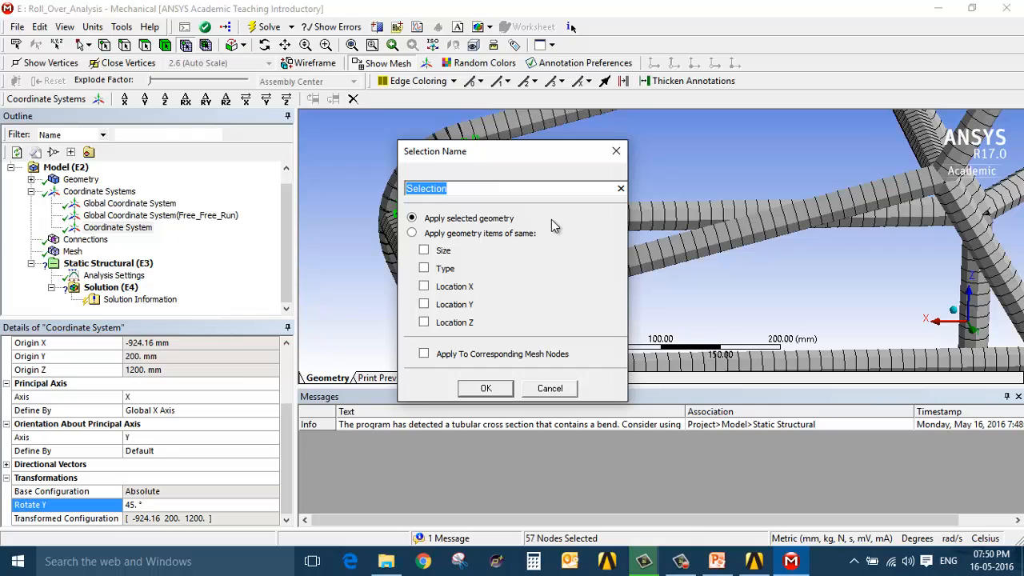
{"action": "type", "text": "Roll_over_FR"}
{"action": "key", "text": "BackSpace"}
{"action": "type", "text": "ixed"}
{"action": "key", "text": "Return"}
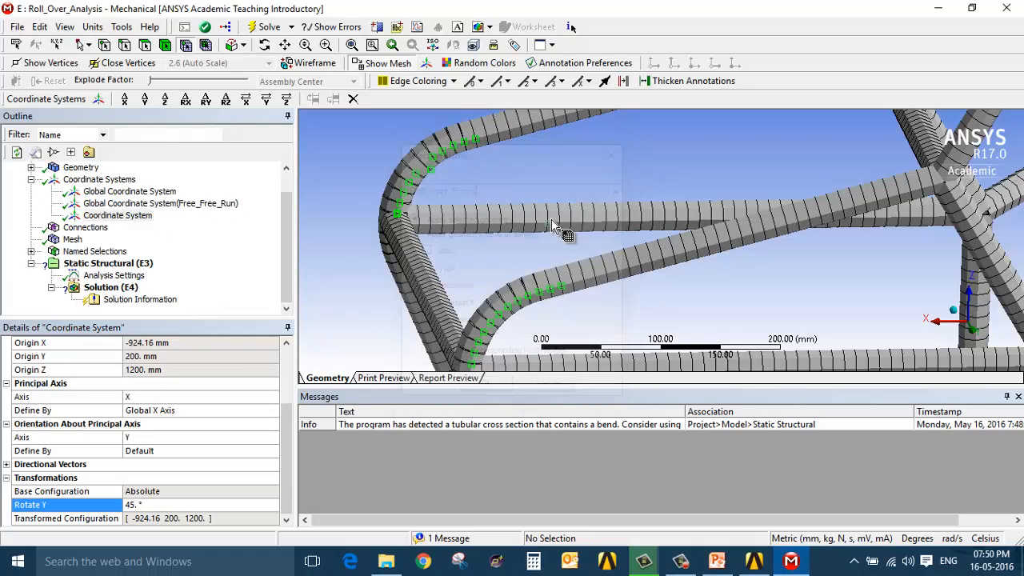
{"action": "left_click", "coordinate": [30, 251]}
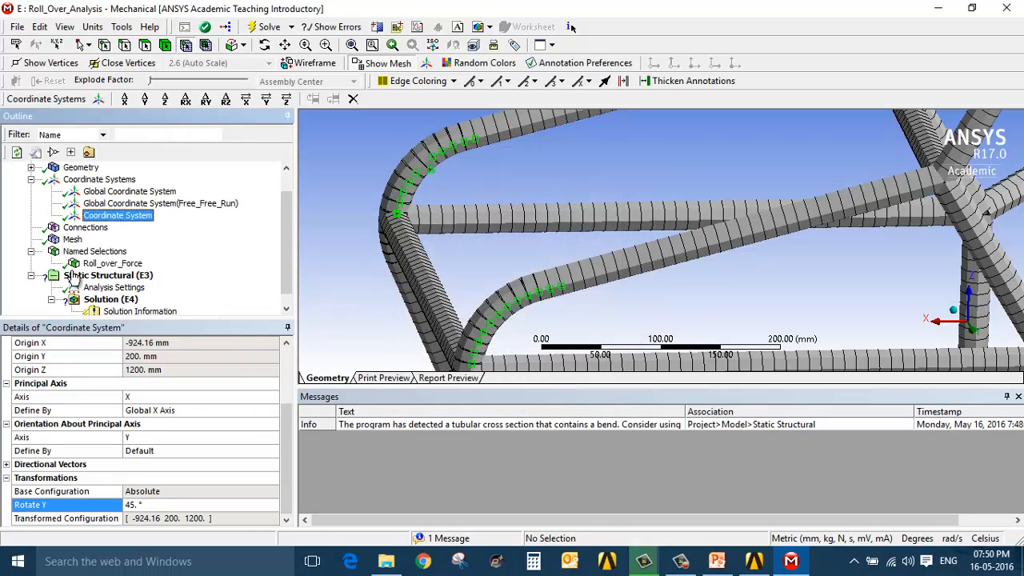
Step: Select node pairs near both ends of the two straight lower tubes at the frame's nose
{"action": "scroll", "coordinate": [607, 279], "scroll_direction": "down", "scroll_amount": 8}
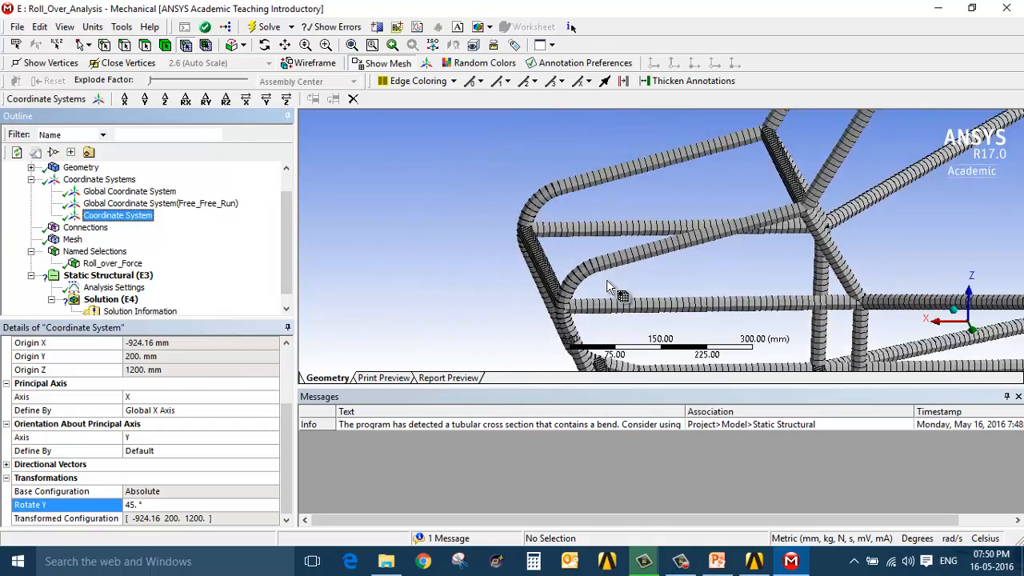
{"action": "middle_click_drag", "start_coordinate": [653, 305], "coordinate": [575, 264]}
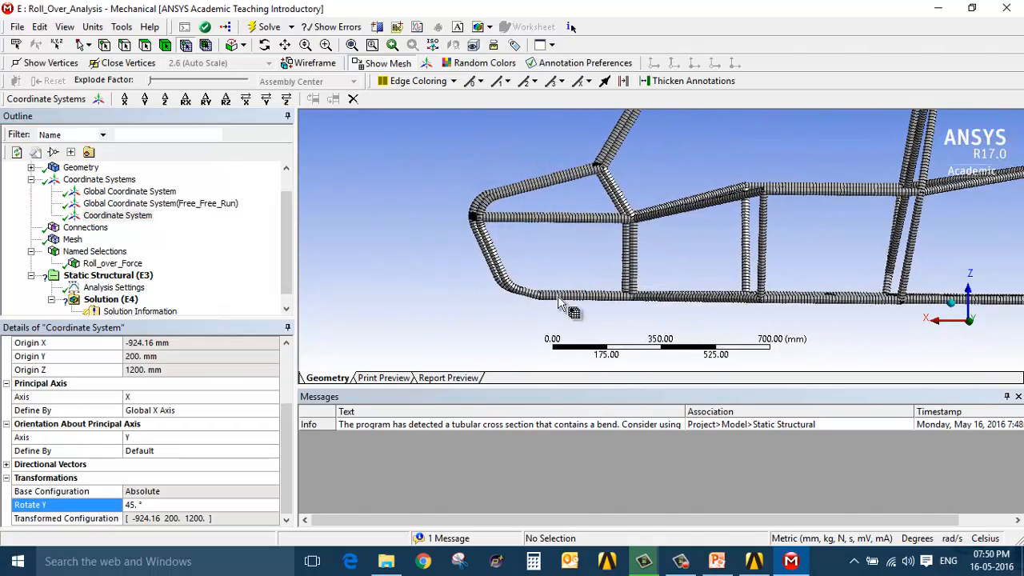
{"action": "scroll", "coordinate": [570, 308], "scroll_direction": "up", "scroll_amount": 3}
{"action": "scroll", "coordinate": [504, 308], "scroll_direction": "up", "scroll_amount": 4}
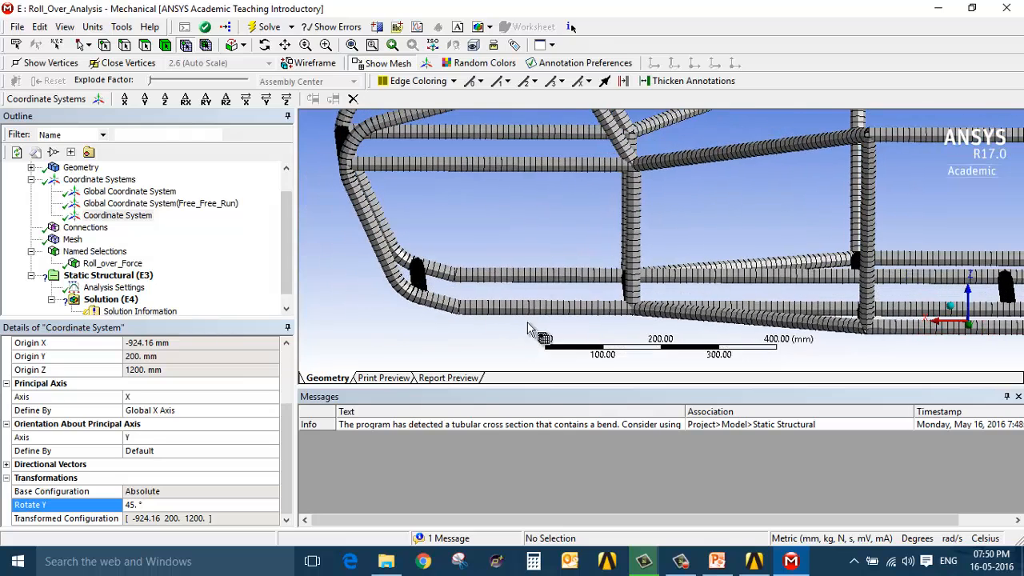
{"action": "middle_click_drag", "start_coordinate": [484, 315], "coordinate": [637, 290], "text": "ctrl"}
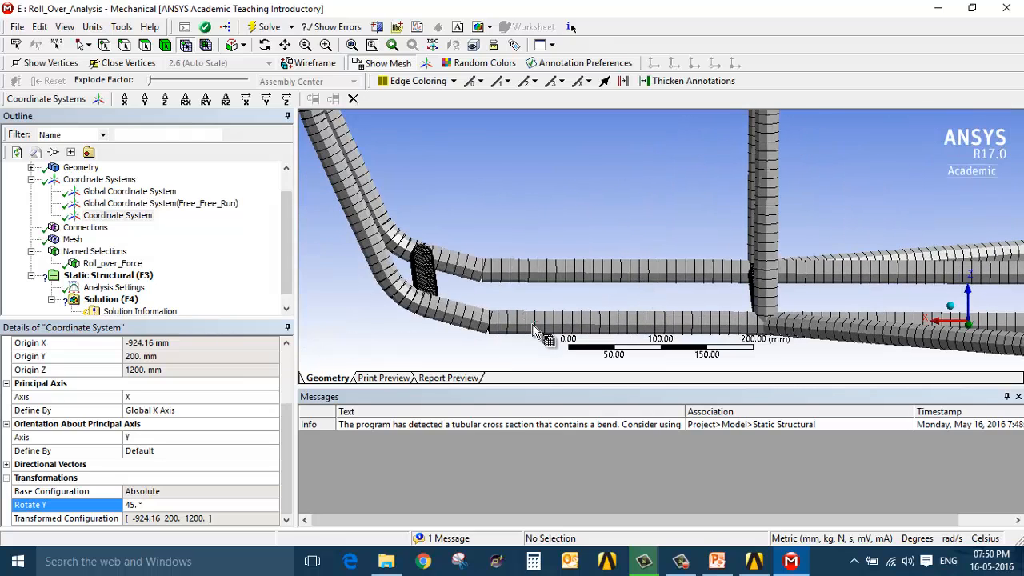
{"action": "left_click_drag", "start_coordinate": [533, 323], "coordinate": [547, 325]}
{"action": "left_click", "coordinate": [534, 273], "text": "ctrl"}
{"action": "left_click", "coordinate": [689, 274], "text": "ctrl"}
{"action": "left_click", "coordinate": [698, 326], "text": "ctrl"}
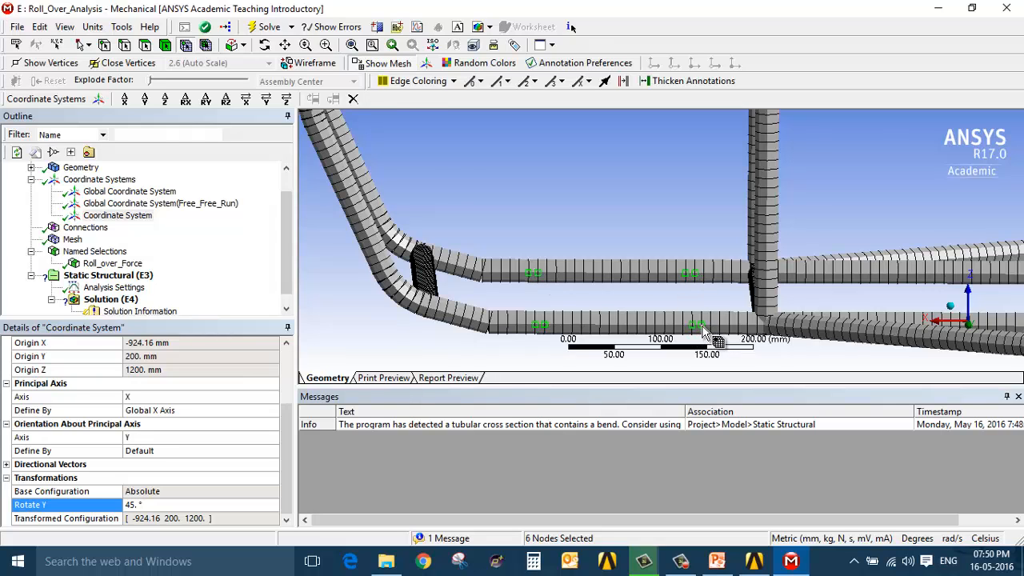
Step: Add node pairs near both ends of the two horizontal mid-height nose tubes to the node selection
{"action": "scroll", "coordinate": [637, 269], "scroll_direction": "up", "scroll_amount": 3}
{"action": "scroll", "coordinate": [593, 212], "scroll_direction": "down", "scroll_amount": 7}
{"action": "middle_click_drag", "start_coordinate": [587, 190], "coordinate": [582, 219], "text": "ctrl"}
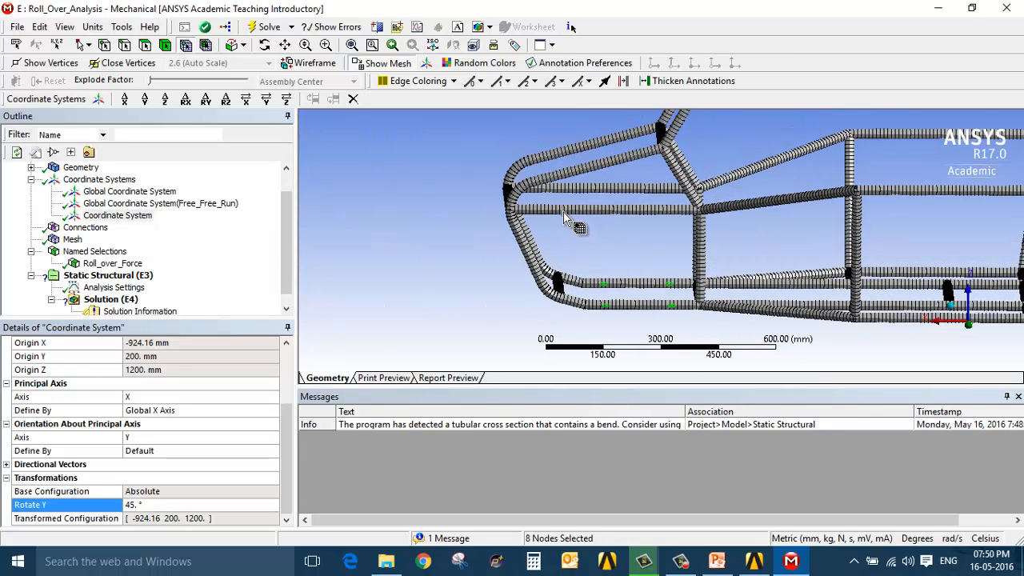
{"action": "left_click", "coordinate": [554, 212], "text": "ctrl"}
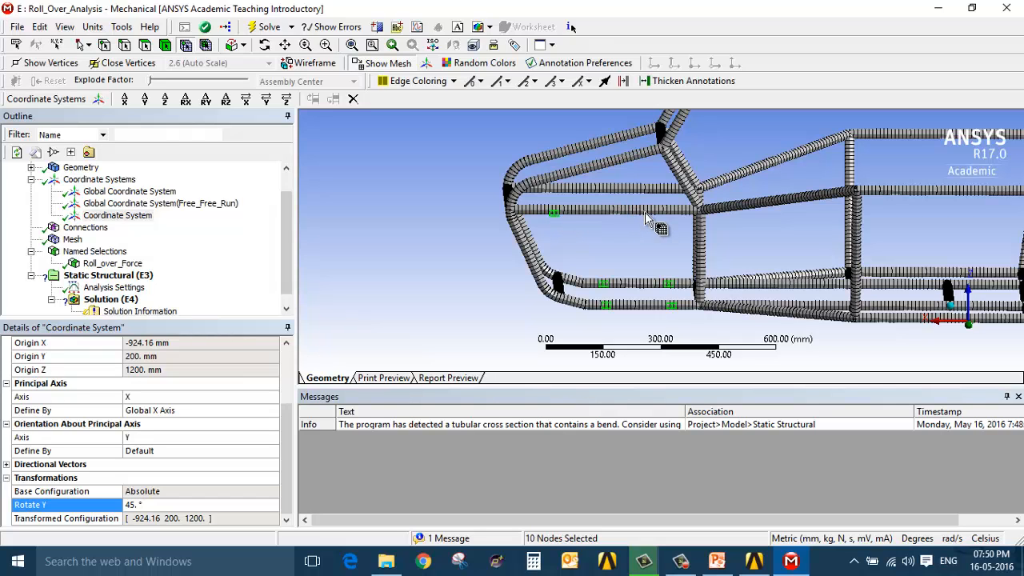
{"action": "left_click", "coordinate": [648, 214], "text": "ctrl"}
{"action": "scroll", "coordinate": [652, 215], "scroll_direction": "down", "scroll_amount": 1}
{"action": "scroll", "coordinate": [651, 212], "scroll_direction": "up", "scroll_amount": 6}
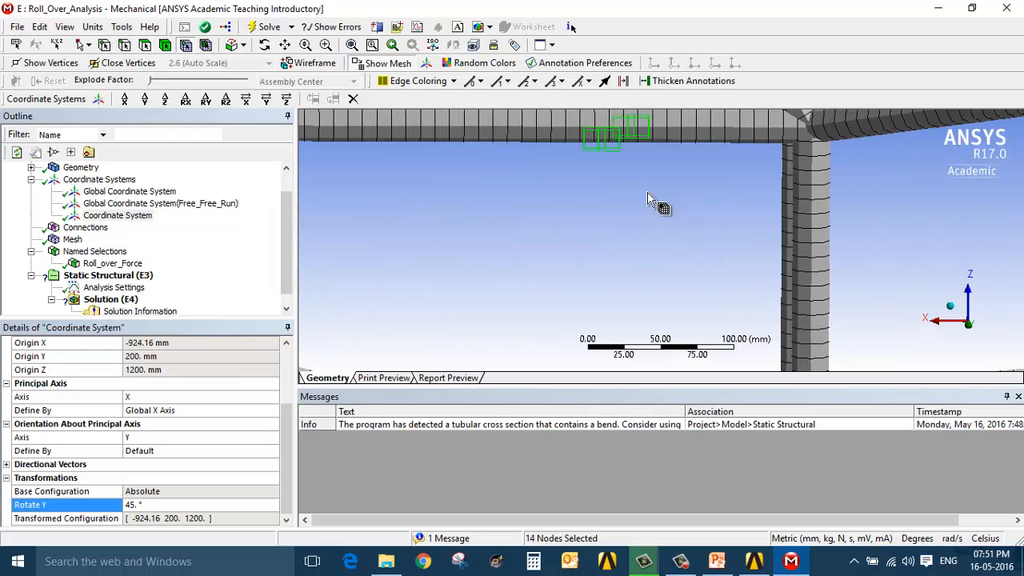
{"action": "left_click", "coordinate": [638, 198], "text": "ctrl"}
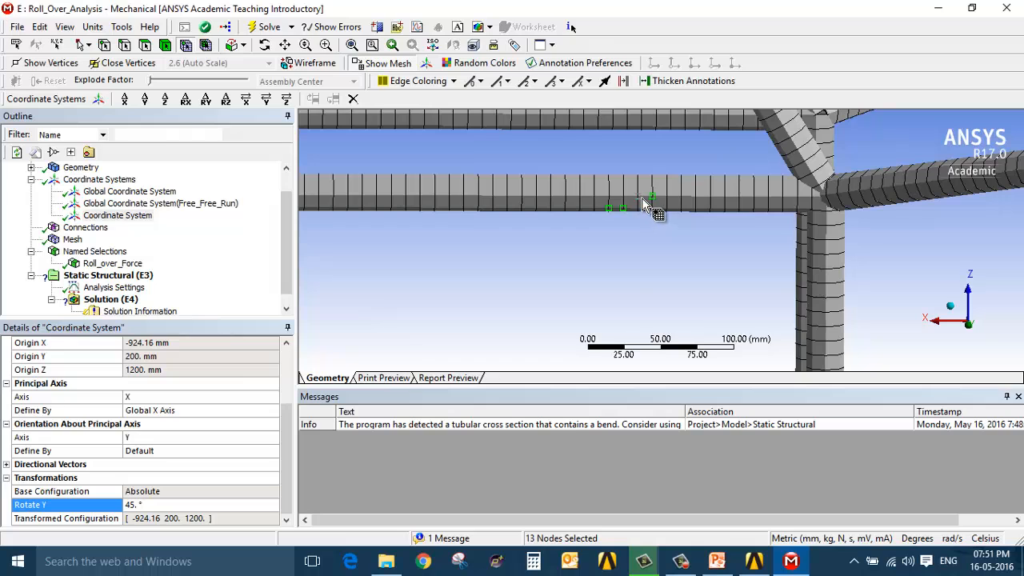
{"action": "left_click", "coordinate": [653, 197], "text": "ctrl"}
{"action": "scroll", "coordinate": [630, 240], "scroll_direction": "down", "scroll_amount": 3}
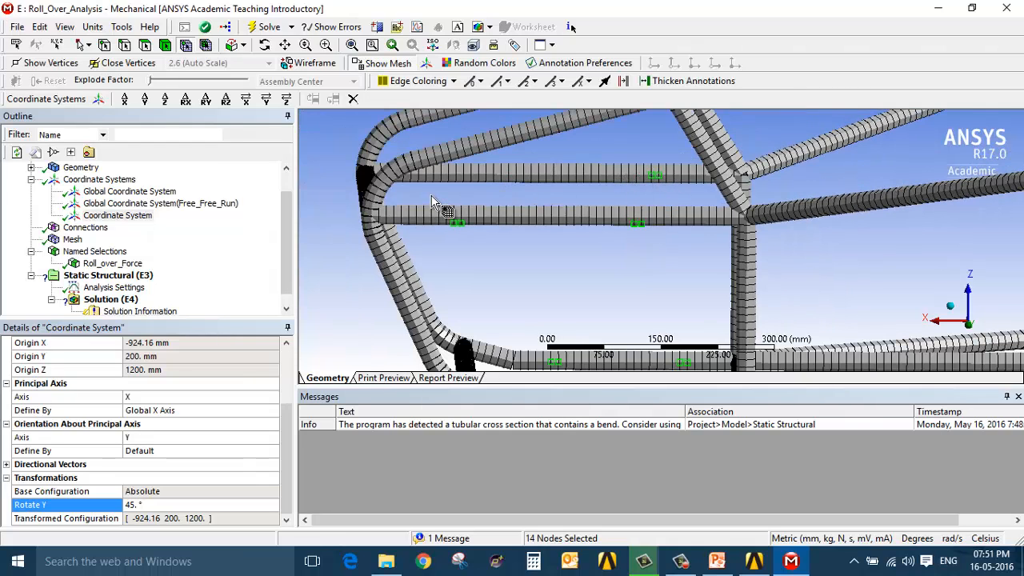
{"action": "middle_click_drag", "start_coordinate": [425, 194], "coordinate": [443, 179]}
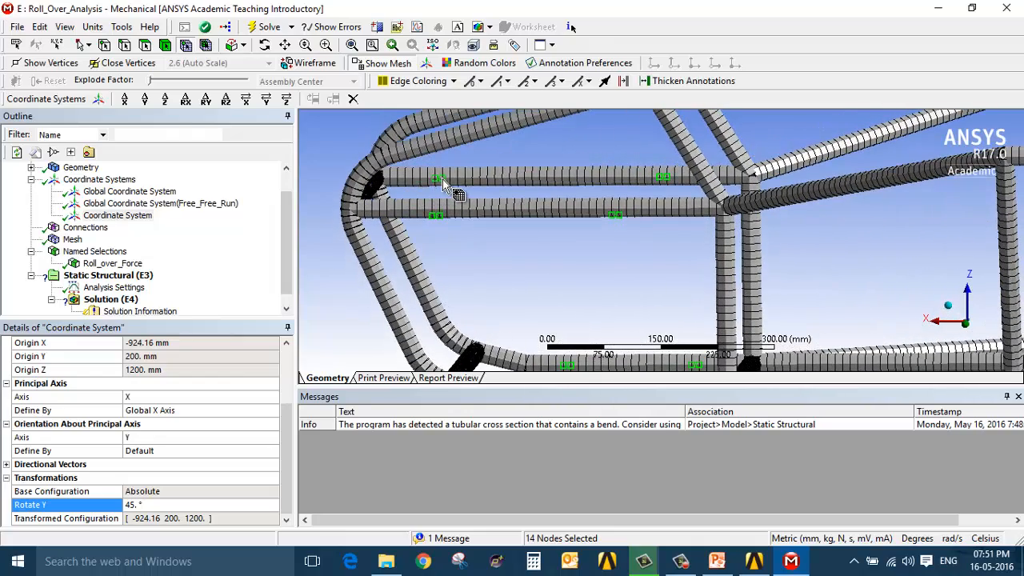
{"action": "left_click", "coordinate": [442, 179], "text": "ctrl"}
Step: Add node pairs near both ends of the two lengthwise bottom tubes in the cross-braced rear bay to the selection
{"action": "scroll", "coordinate": [491, 221], "scroll_direction": "down", "scroll_amount": 5}
{"action": "middle_click_drag", "start_coordinate": [744, 281], "coordinate": [376, 202], "text": "ctrl"}
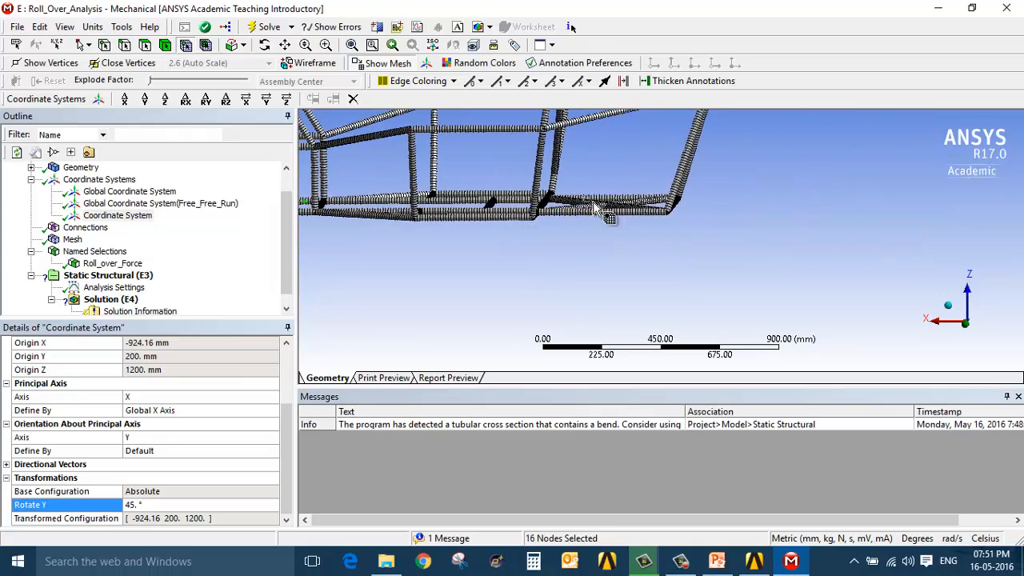
{"action": "middle_click_drag", "start_coordinate": [534, 246], "coordinate": [538, 277], "text": "ctrl"}
{"action": "scroll", "coordinate": [544, 278], "scroll_direction": "up", "scroll_amount": 3}
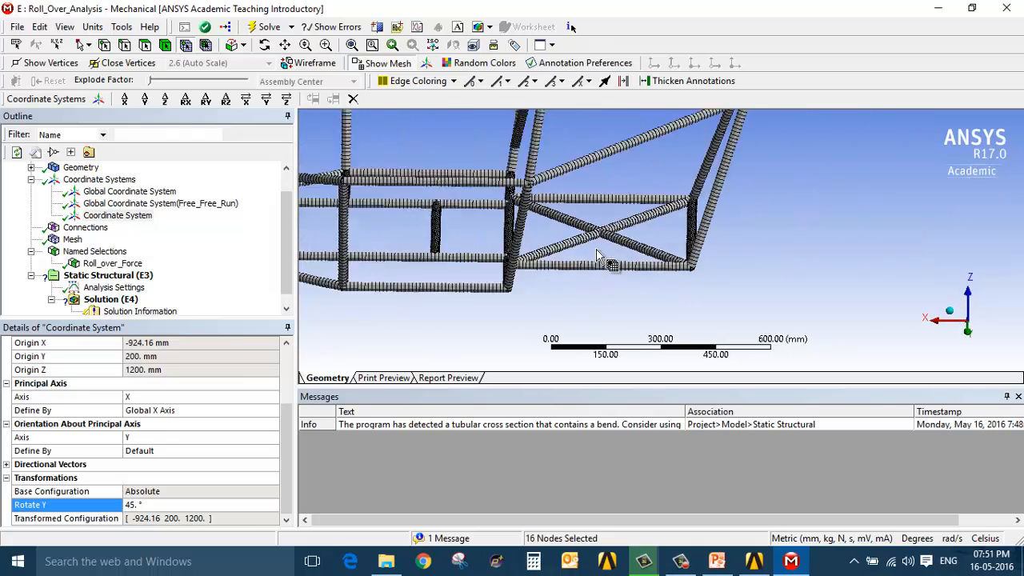
{"action": "scroll", "coordinate": [596, 249], "scroll_direction": "up", "scroll_amount": 5}
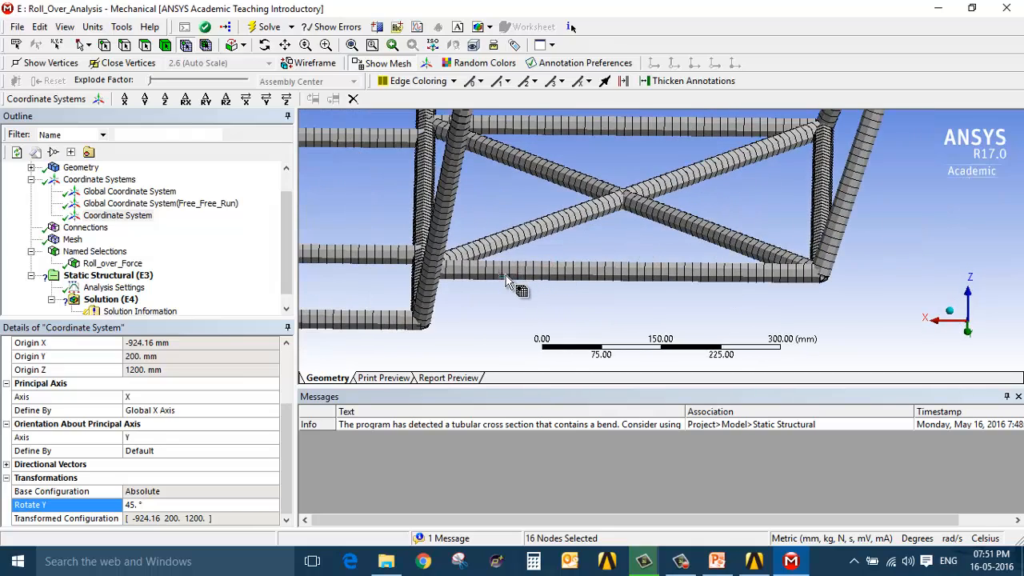
{"action": "left_click", "coordinate": [506, 275], "text": "ctrl"}
{"action": "left_click", "coordinate": [741, 277], "text": "ctrl"}
{"action": "left_click", "coordinate": [505, 131], "text": "ctrl"}
{"action": "scroll", "coordinate": [559, 193], "scroll_direction": "down", "scroll_amount": 3}
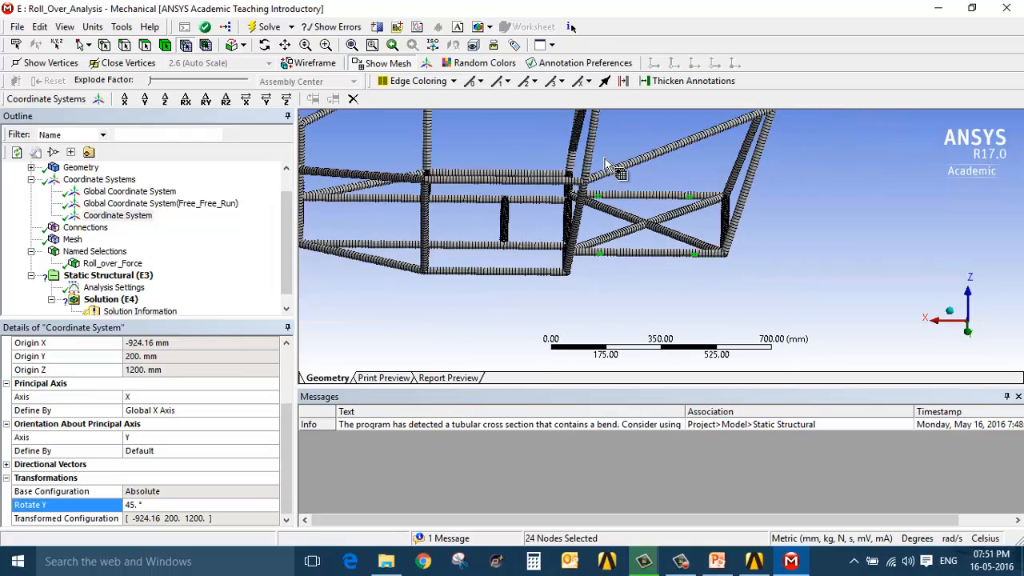
Step: Add node pairs near both ends of the sloping rear side tube above the cross-braced bay to the selection
{"action": "scroll", "coordinate": [606, 164], "scroll_direction": "up", "scroll_amount": 6}
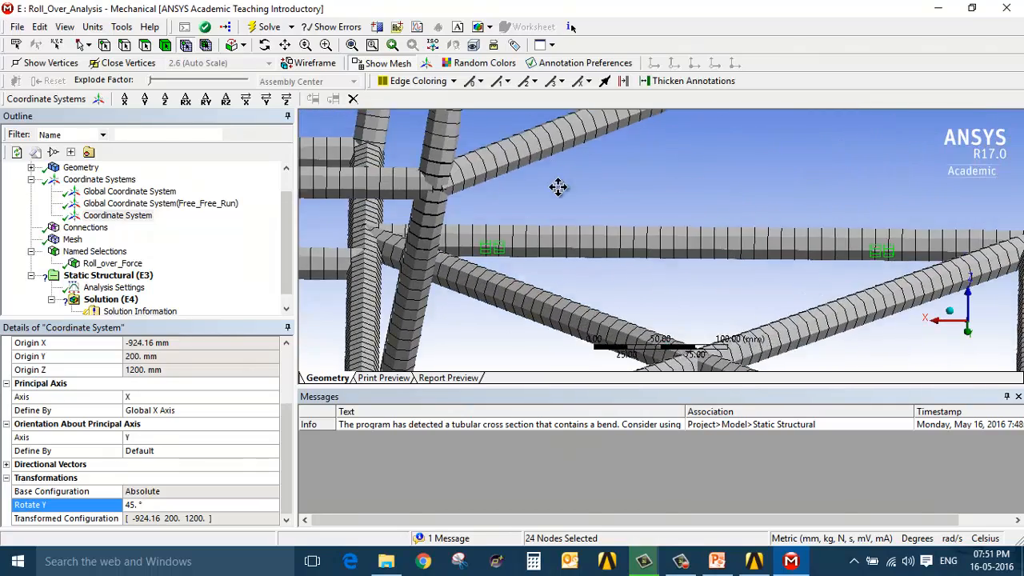
{"action": "middle_click_drag", "start_coordinate": [559, 186], "coordinate": [558, 225], "text": "ctrl"}
{"action": "left_click", "coordinate": [555, 223], "text": "ctrl"}
{"action": "left_click", "coordinate": [566, 217], "text": "ctrl"}
{"action": "scroll", "coordinate": [620, 255], "scroll_direction": "down", "scroll_amount": 3}
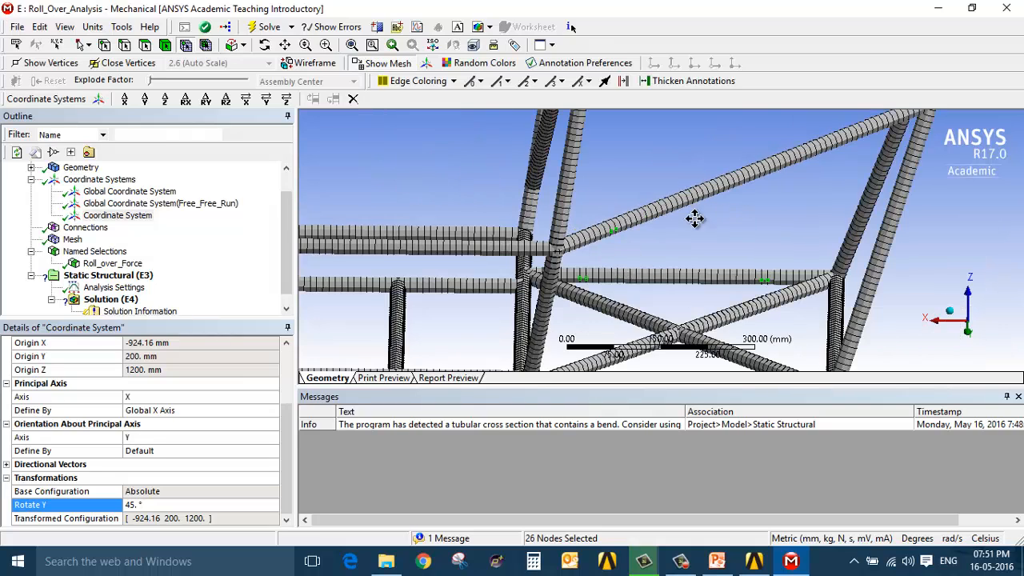
{"action": "scroll", "coordinate": [695, 218], "scroll_direction": "up", "scroll_amount": 2}
{"action": "left_click", "coordinate": [692, 189], "text": "ctrl"}
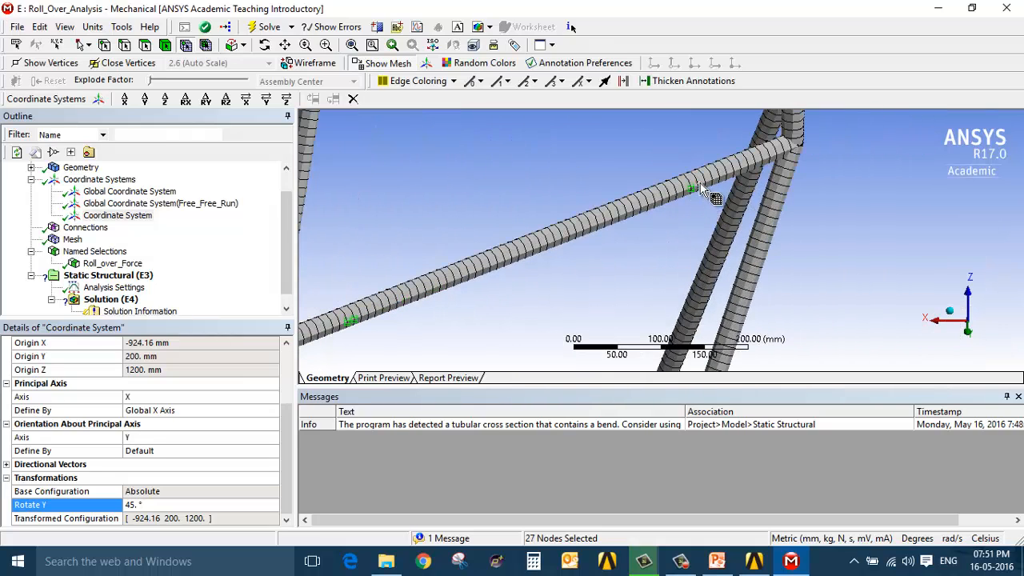
Step: Add node pairs near both ends of the upper rear side tube to the node selection
{"action": "middle_click_drag", "start_coordinate": [691, 221], "coordinate": [675, 311], "text": "ctrl"}
{"action": "left_click", "coordinate": [686, 150], "text": "ctrl"}
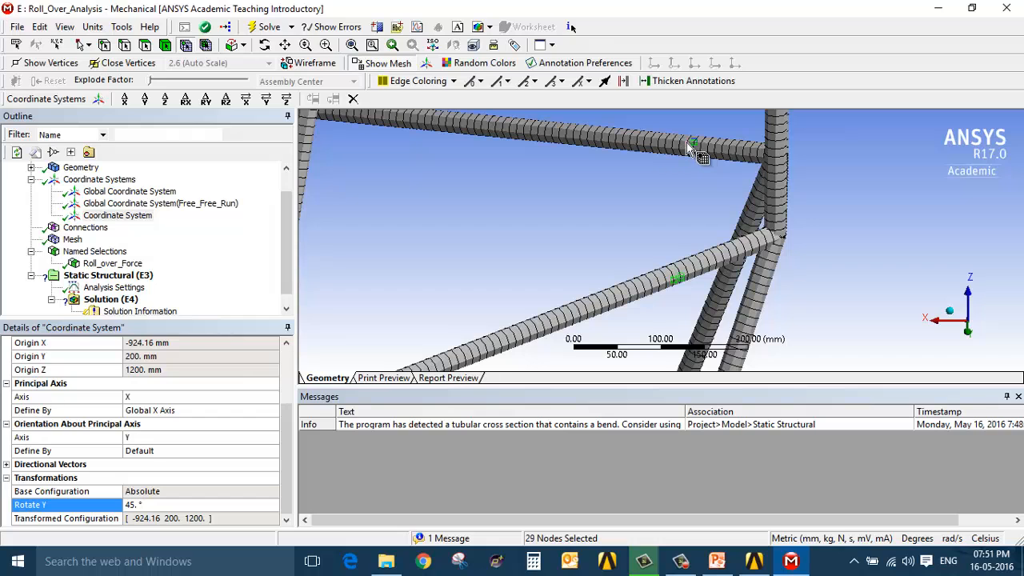
{"action": "left_click", "coordinate": [686, 150], "text": "ctrl"}
{"action": "middle_click_drag", "start_coordinate": [564, 206], "coordinate": [690, 264], "text": "ctrl"}
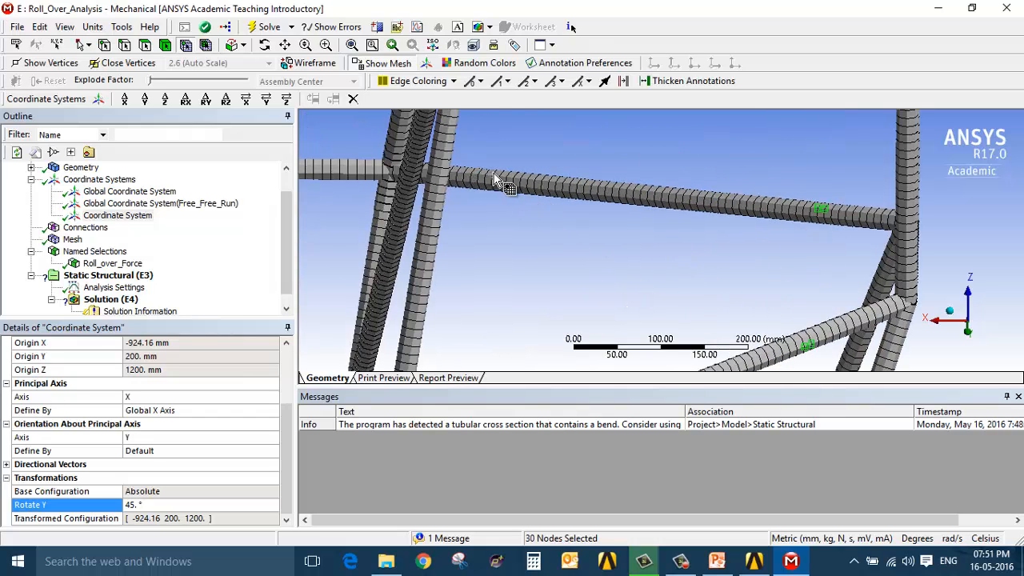
{"action": "left_click", "coordinate": [504, 182], "text": "ctrl"}
{"action": "scroll", "coordinate": [522, 222], "scroll_direction": "down", "scroll_amount": 5}
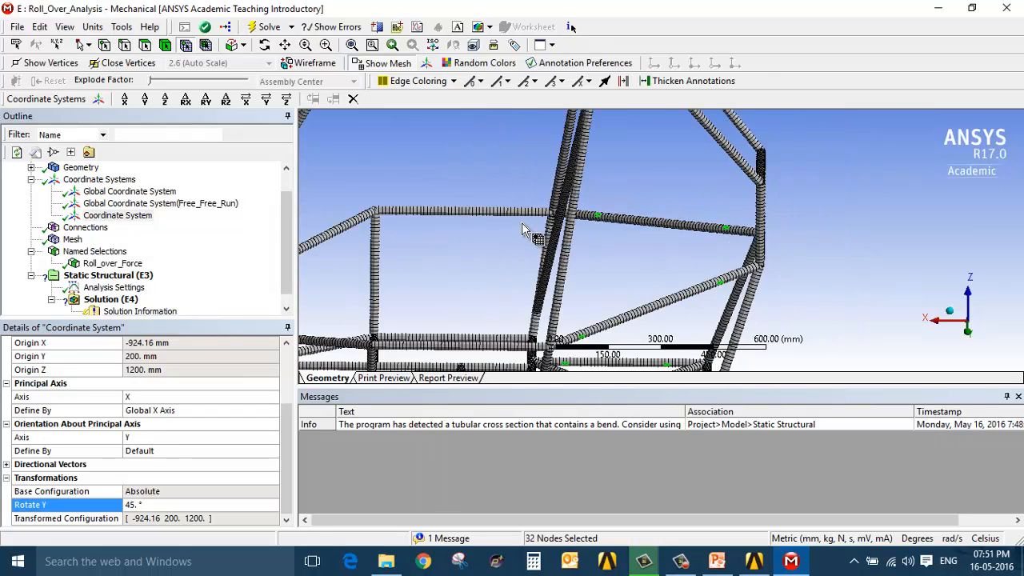
{"action": "scroll", "coordinate": [483, 262], "scroll_direction": "up", "scroll_amount": 5}
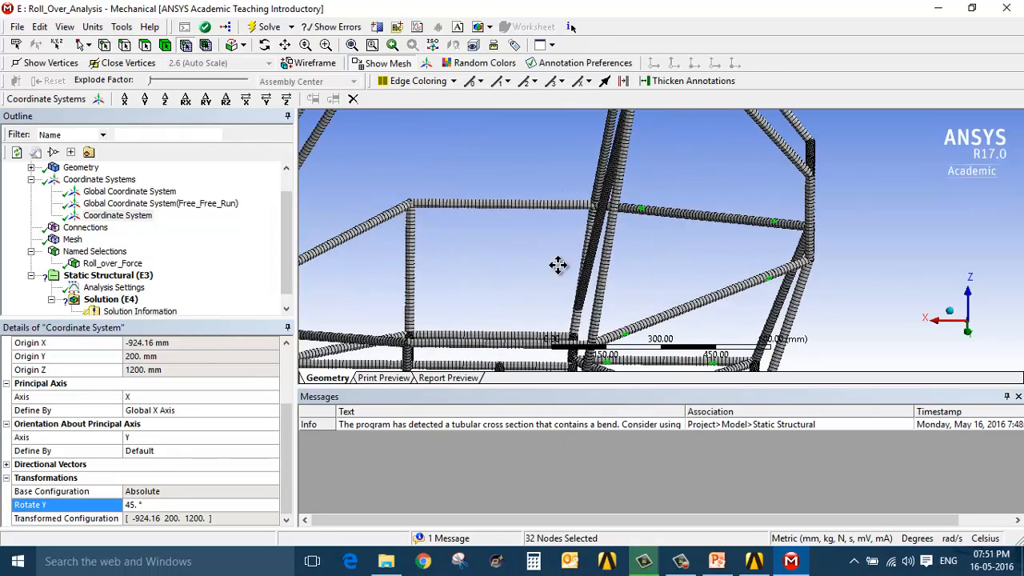
Step: Create a coordinate system from the selected nodes
{"action": "right_click", "coordinate": [728, 161]}
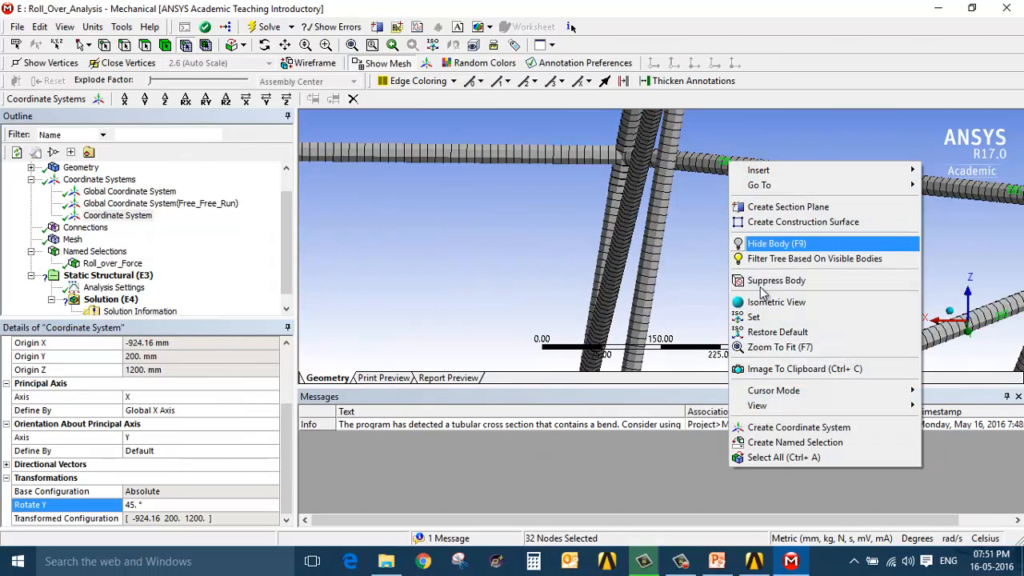
{"action": "left_click", "coordinate": [801, 430]}
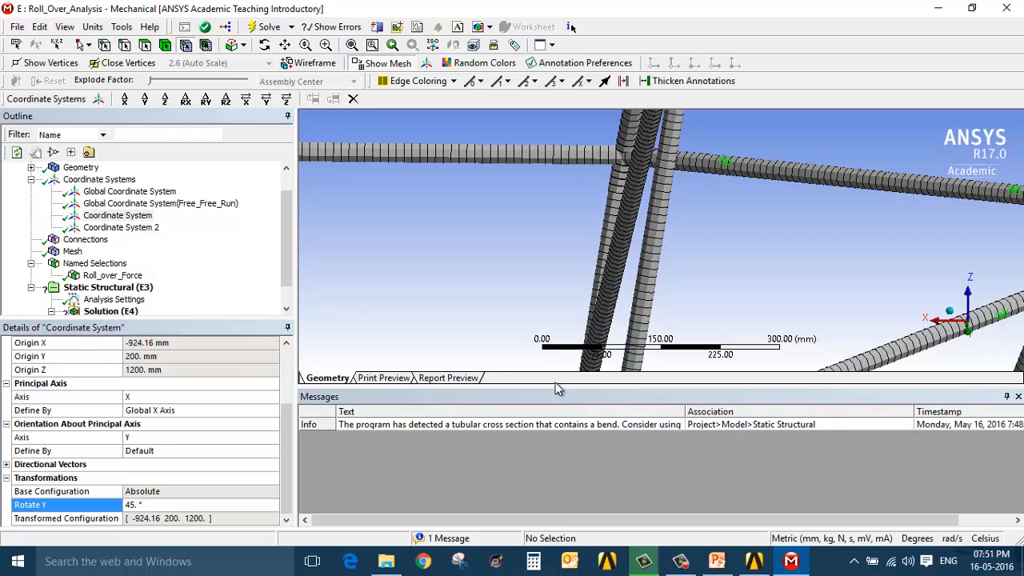
{"action": "right_click", "coordinate": [730, 165]}
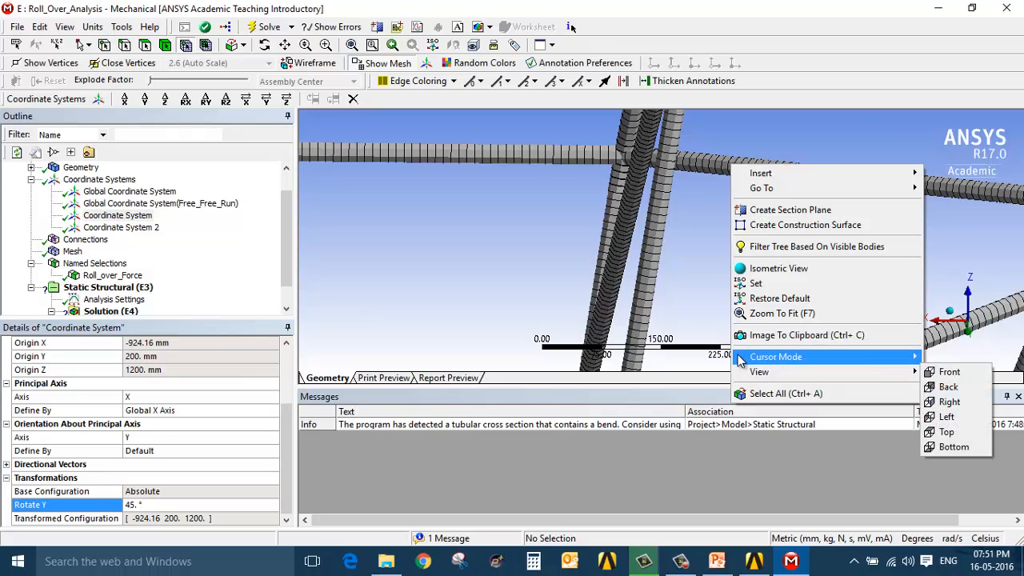
{"action": "left_click", "coordinate": [694, 289]}
Step: Delete the unneeded Coordinate System 2 from the model
{"action": "scroll", "coordinate": [743, 308], "scroll_direction": "down", "scroll_amount": 4}
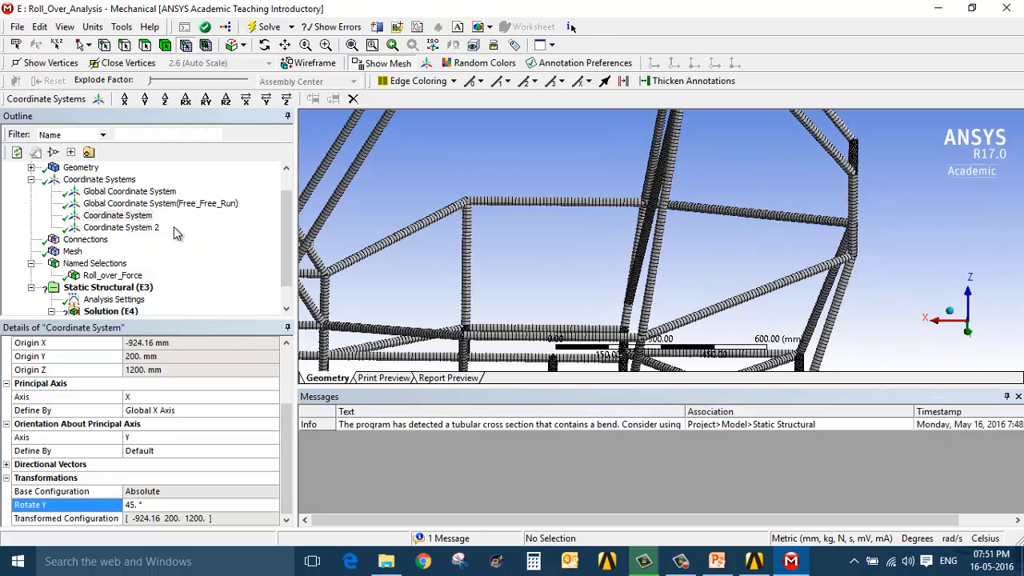
{"action": "left_click", "coordinate": [122, 228]}
{"action": "right_click", "coordinate": [122, 229]}
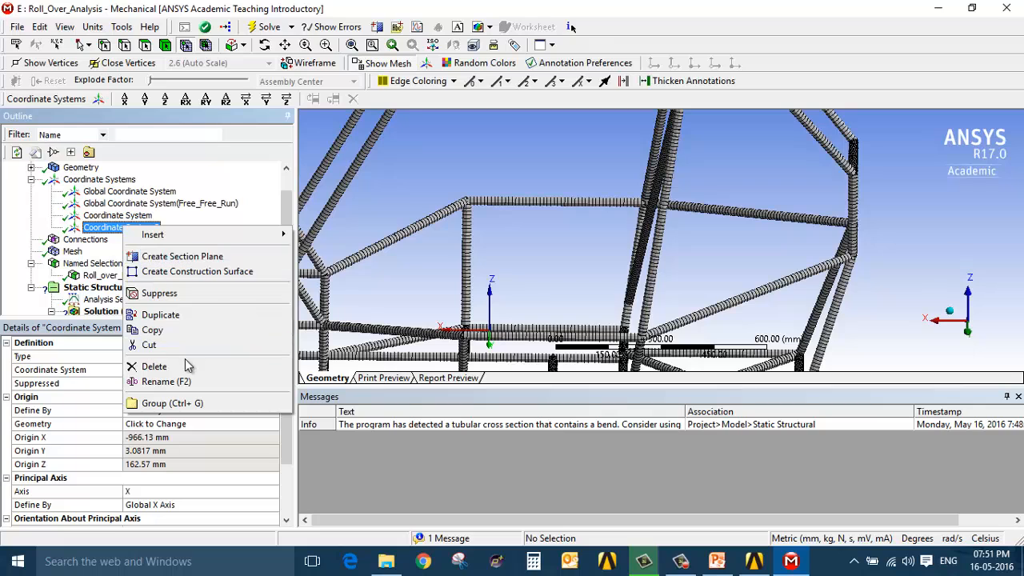
{"action": "left_click", "coordinate": [150, 366]}
{"action": "left_click", "coordinate": [513, 336]}
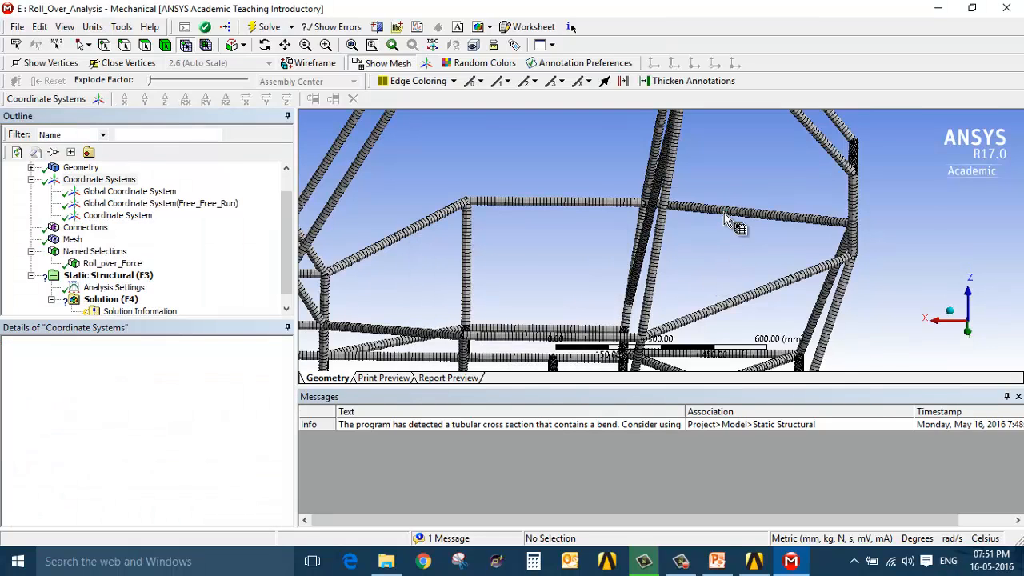
Step: Select node pairs near both ends of the upper rear side tube running back from the main hoop
{"action": "scroll", "coordinate": [722, 213], "scroll_direction": "up", "scroll_amount": 4}
{"action": "scroll", "coordinate": [719, 212], "scroll_direction": "up", "scroll_amount": 1}
{"action": "middle_click_drag", "start_coordinate": [719, 212], "coordinate": [556, 253], "text": "ctrl"}
{"action": "left_click_drag", "start_coordinate": [577, 187], "coordinate": [592, 195]}
{"action": "left_click", "coordinate": [590, 186], "text": "ctrl"}
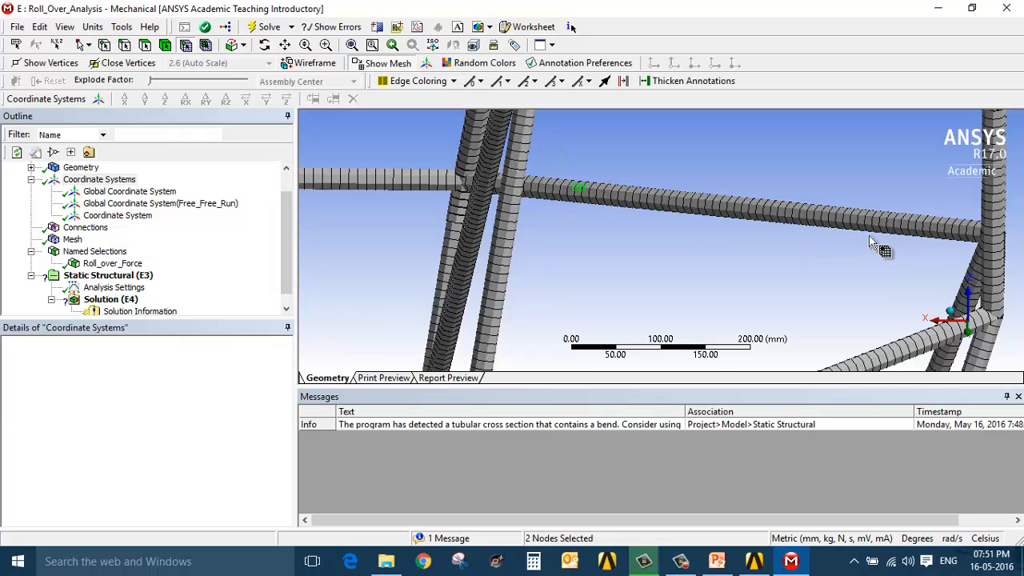
{"action": "left_click_drag", "start_coordinate": [867, 222], "coordinate": [872, 224], "text": "ctrl"}
Step: Add node pairs near both ends of the sloping rear side tube above the cross-braced bay to the selection
{"action": "scroll", "coordinate": [822, 268], "scroll_direction": "down", "scroll_amount": 5}
{"action": "scroll", "coordinate": [632, 319], "scroll_direction": "up", "scroll_amount": 3}
{"action": "middle_click_drag", "start_coordinate": [631, 320], "coordinate": [664, 194], "text": "ctrl"}
{"action": "left_click", "coordinate": [626, 261], "text": "ctrl"}
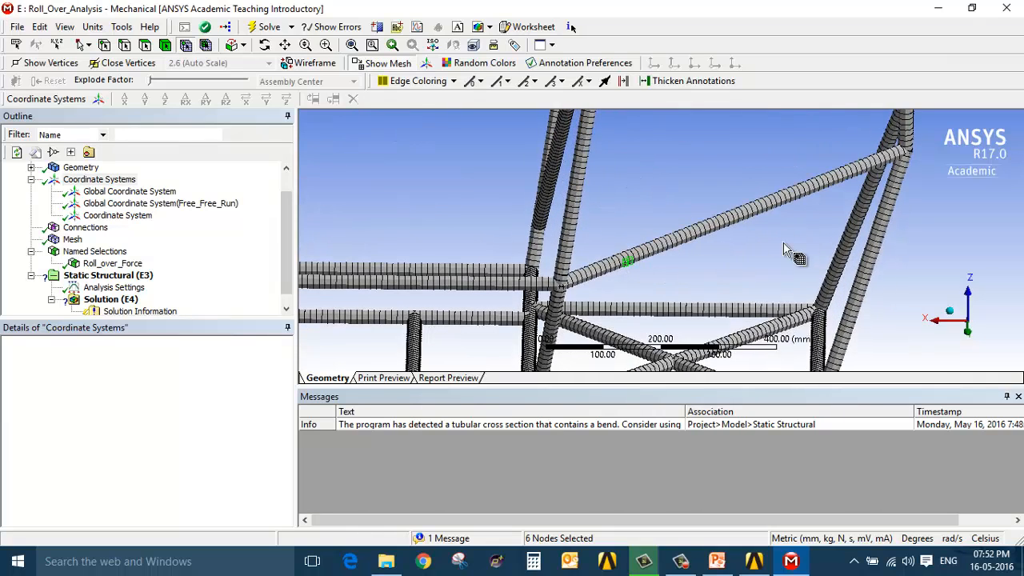
{"action": "left_click", "coordinate": [834, 184], "text": "ctrl"}
Step: Add node pairs near both ends of the two horizontal tubes bounding the rear cross-braced bay to the selection
{"action": "middle_click_drag", "start_coordinate": [741, 260], "coordinate": [698, 196], "text": "ctrl"}
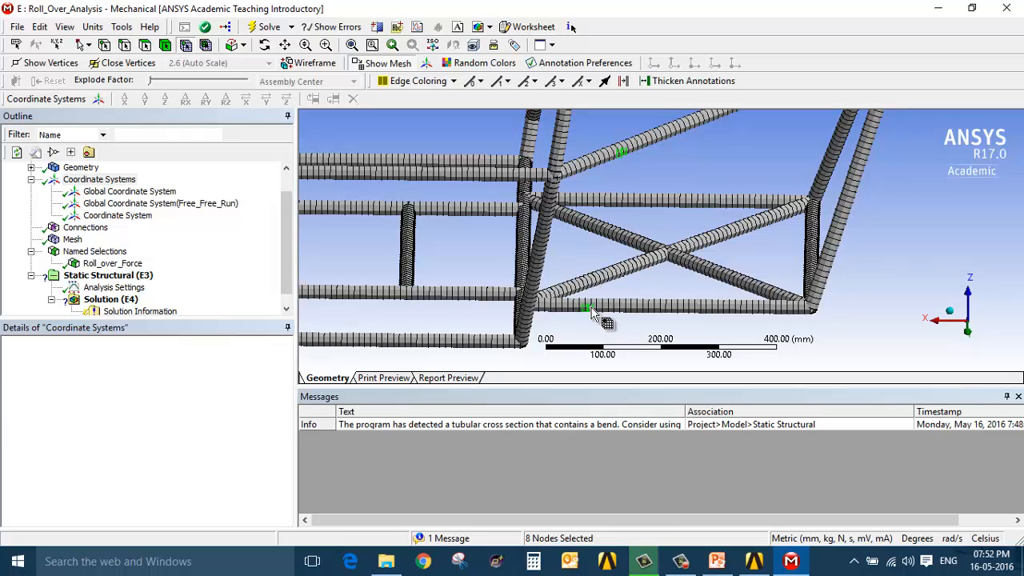
{"action": "left_click", "coordinate": [587, 308], "text": "ctrl"}
{"action": "left_click", "coordinate": [745, 310], "text": "ctrl"}
{"action": "left_click", "coordinate": [741, 203], "text": "ctrl"}
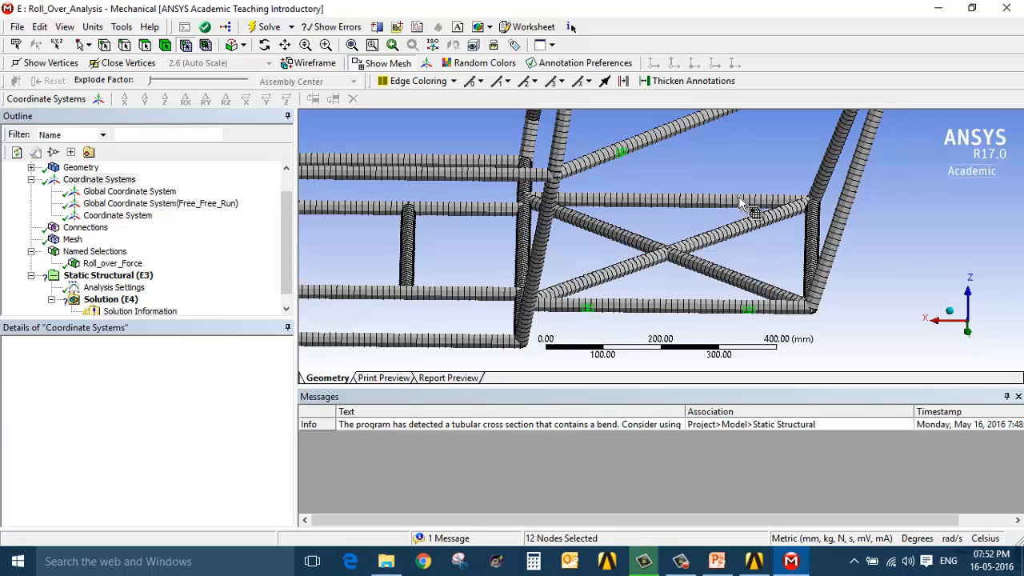
{"action": "left_click", "coordinate": [586, 203], "text": "ctrl"}
{"action": "left_click", "coordinate": [589, 199], "text": "ctrl"}
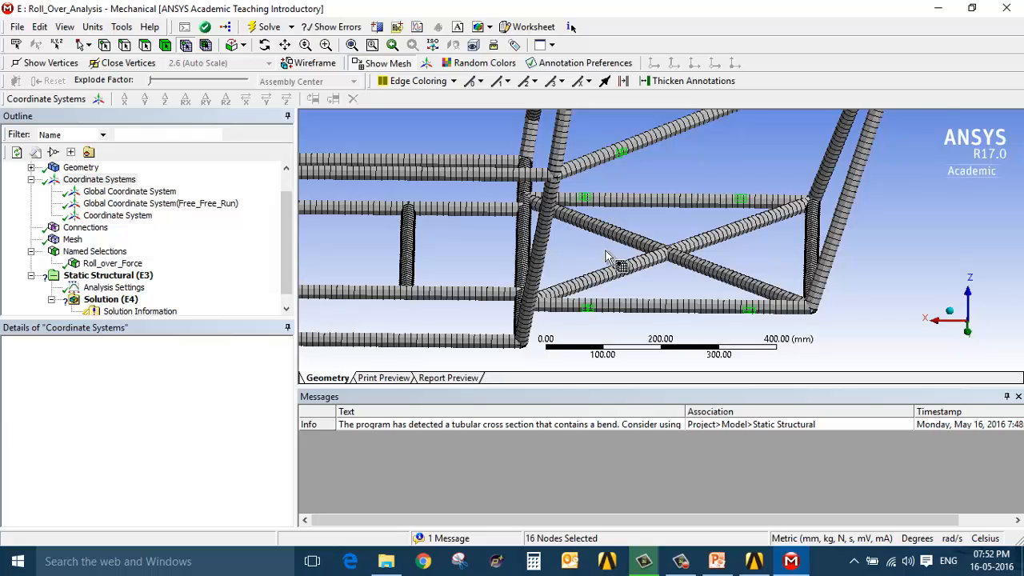
Step: Add node pairs near both ends of the two straight lower front tubes to the selection
{"action": "scroll", "coordinate": [606, 251], "scroll_direction": "down", "scroll_amount": 6}
{"action": "middle_click_drag", "start_coordinate": [606, 251], "coordinate": [686, 247], "text": "ctrl"}
{"action": "scroll", "coordinate": [555, 248], "scroll_direction": "up", "scroll_amount": 3}
{"action": "scroll", "coordinate": [556, 255], "scroll_direction": "up", "scroll_amount": 4}
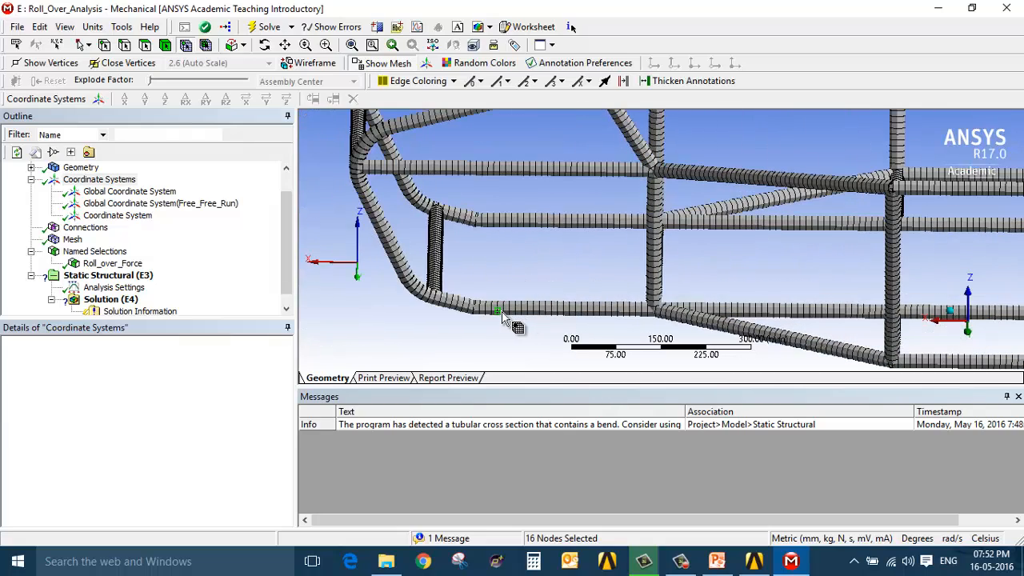
{"action": "left_click", "coordinate": [501, 312], "text": "ctrl"}
{"action": "left_click", "coordinate": [614, 311], "text": "ctrl"}
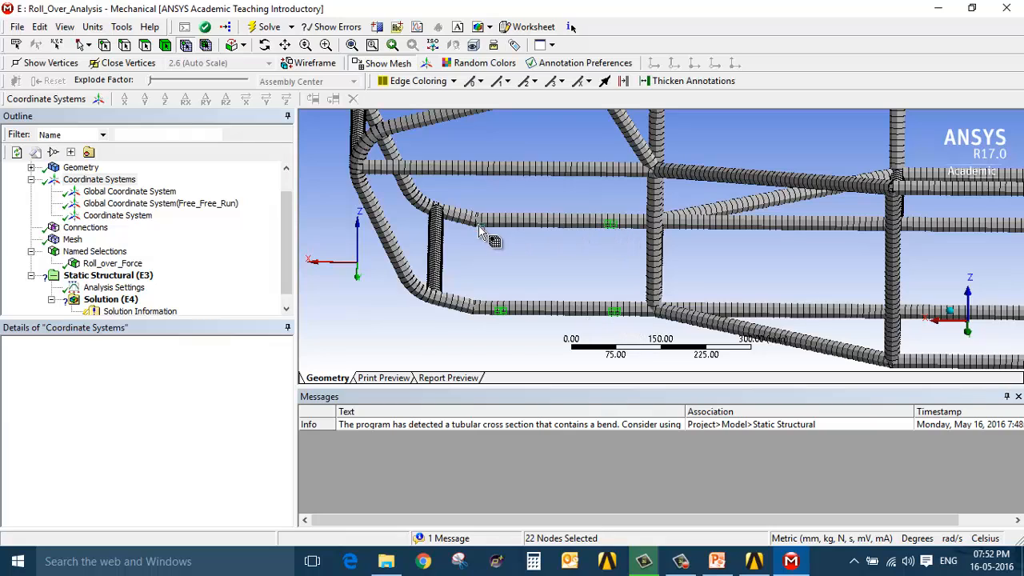
Step: Add node pairs near both ends of the two horizontal upper nose tubes to the selection
{"action": "left_click", "coordinate": [436, 170], "text": "ctrl"}
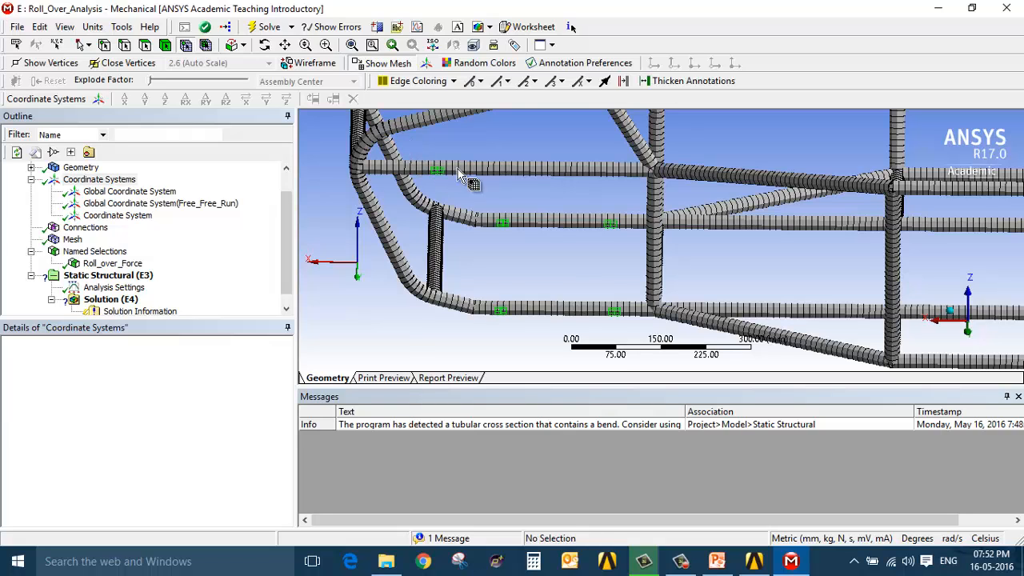
{"action": "left_click", "coordinate": [596, 174], "text": "ctrl"}
{"action": "middle_click_drag", "start_coordinate": [540, 196], "coordinate": [494, 204]}
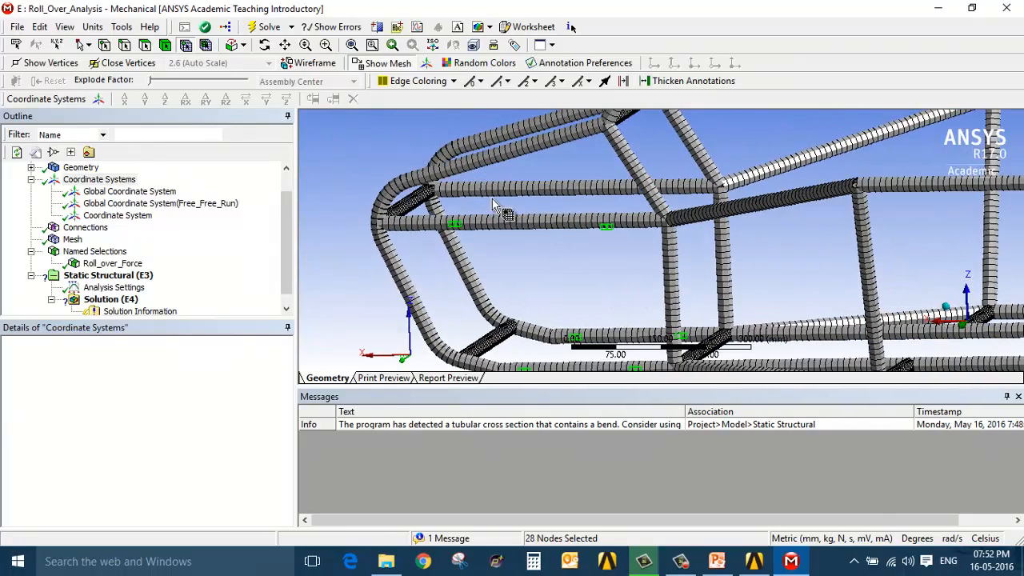
{"action": "left_click", "coordinate": [478, 191], "text": "ctrl"}
{"action": "middle_click_drag", "start_coordinate": [616, 199], "coordinate": [642, 199]}
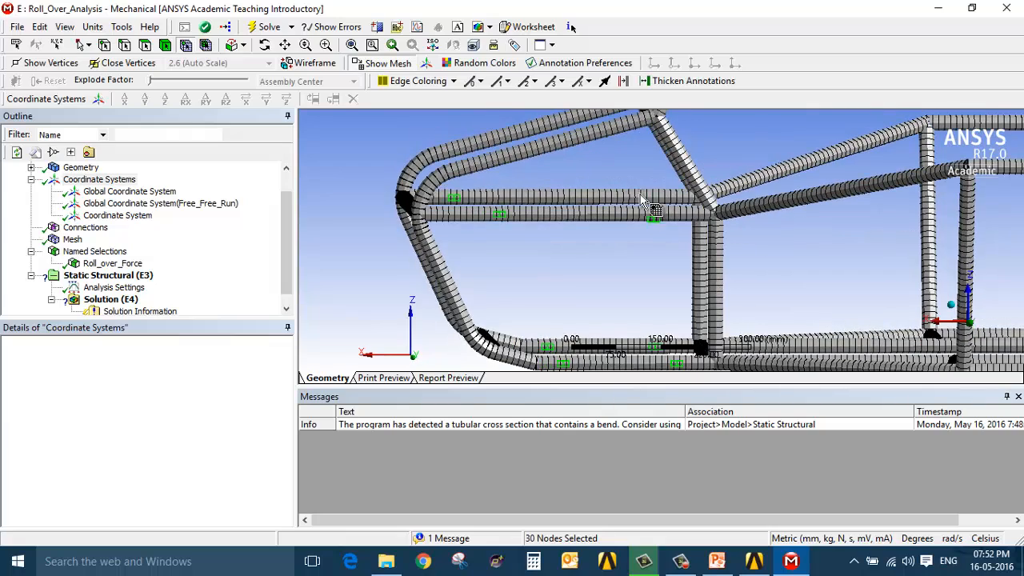
{"action": "left_click", "coordinate": [646, 194], "text": "ctrl"}
Step: Create a named selection called Suspension_Mounting from the selected nodes
{"action": "scroll", "coordinate": [618, 208], "scroll_direction": "down", "scroll_amount": 5}
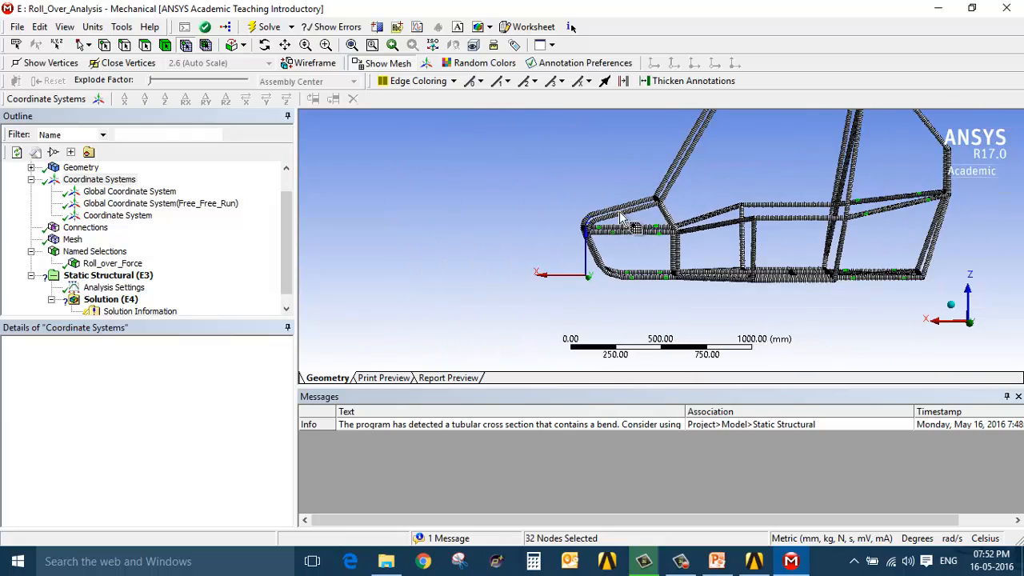
{"action": "scroll", "coordinate": [639, 231], "scroll_direction": "up", "scroll_amount": 4}
{"action": "scroll", "coordinate": [640, 232], "scroll_direction": "up", "scroll_amount": 3}
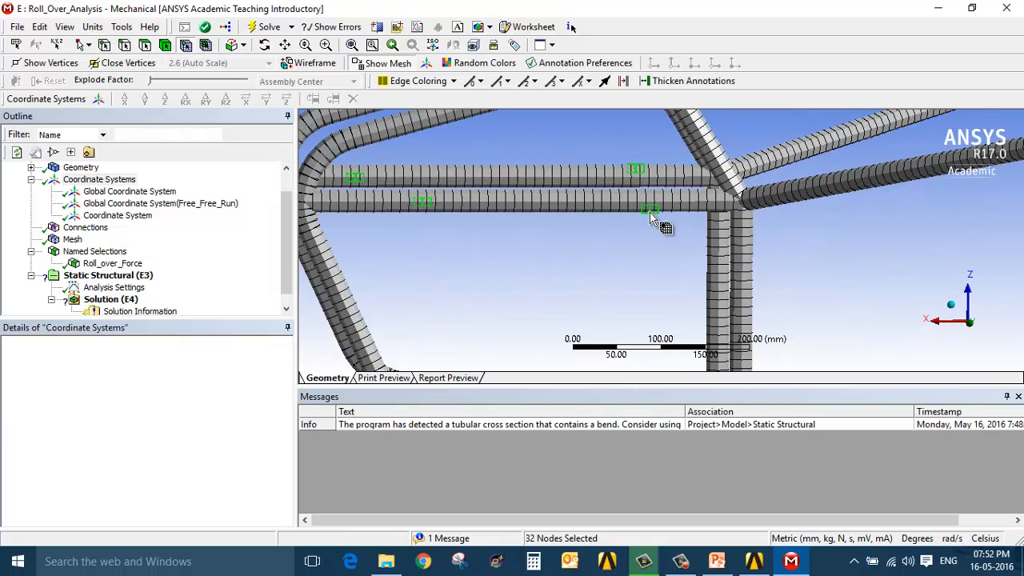
{"action": "right_click", "coordinate": [649, 207]}
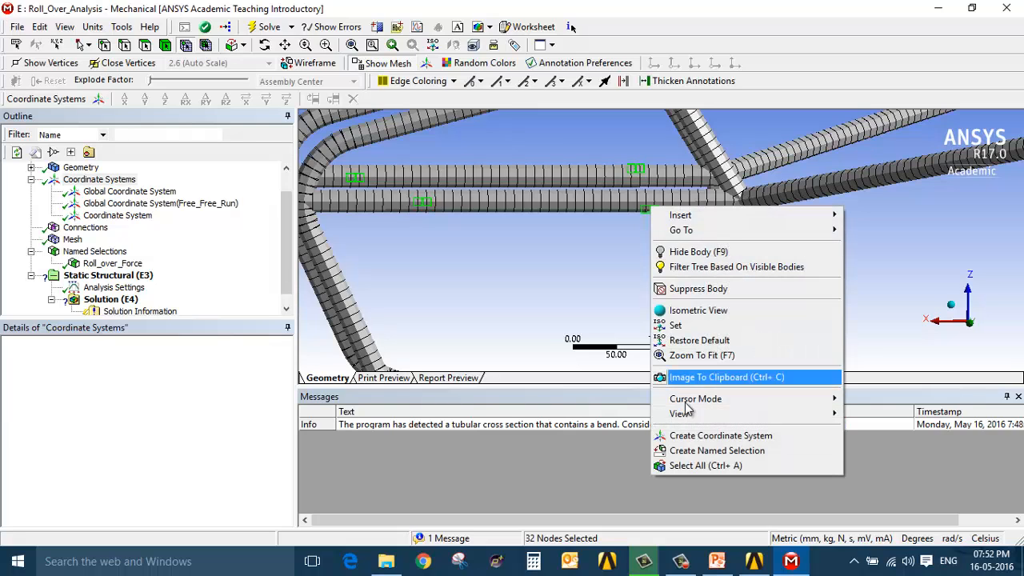
{"action": "left_click", "coordinate": [714, 453]}
{"action": "type", "text": "S"}
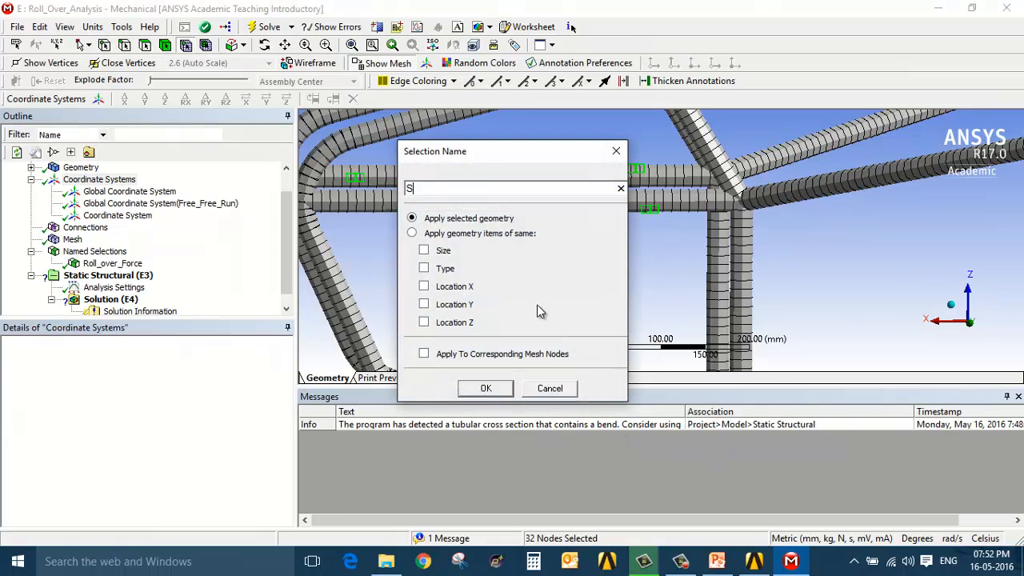
{"action": "type", "text": "uspension_Mounting"}
{"action": "key", "text": "Return"}
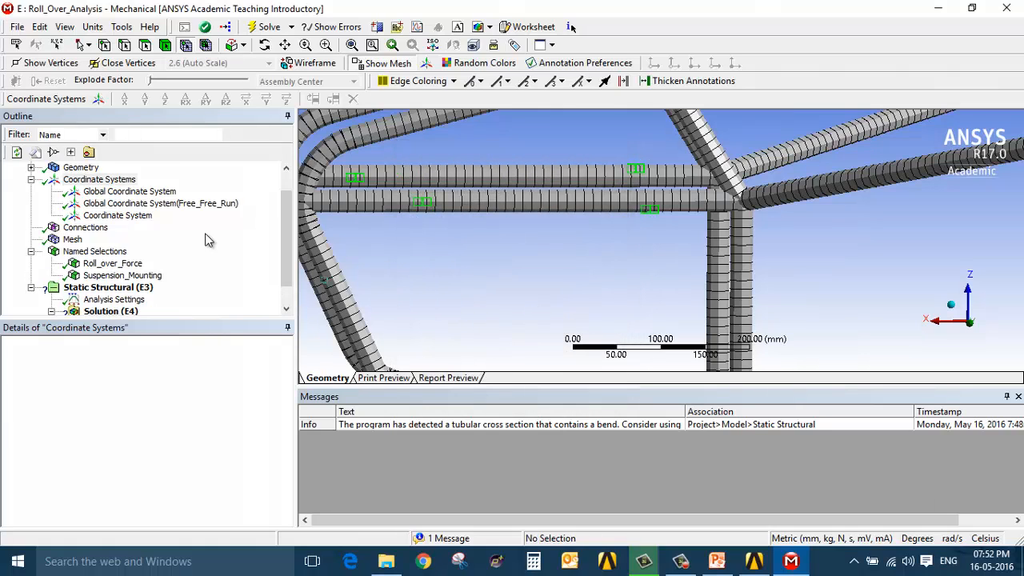
Step: Insert a nodal force in the static structural analysis, scope it to Roll_over_Force, and check its coordinate system options
{"action": "scroll", "coordinate": [205, 240], "scroll_direction": "down", "scroll_amount": 1}
{"action": "left_click", "coordinate": [120, 264]}
{"action": "left_click", "coordinate": [342, 98]}
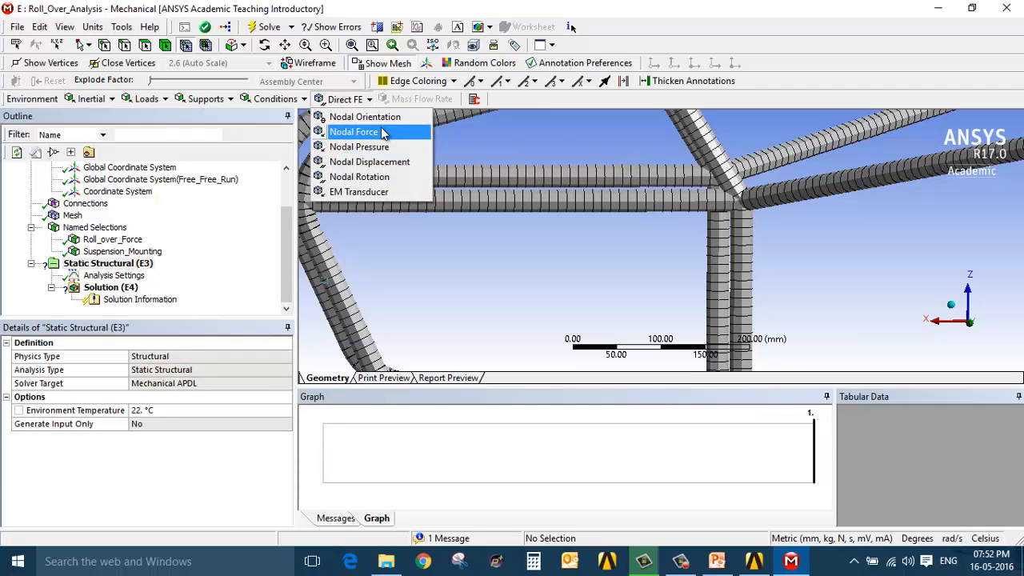
{"action": "left_click", "coordinate": [383, 133]}
{"action": "left_click", "coordinate": [157, 370]}
{"action": "left_click", "coordinate": [272, 370]}
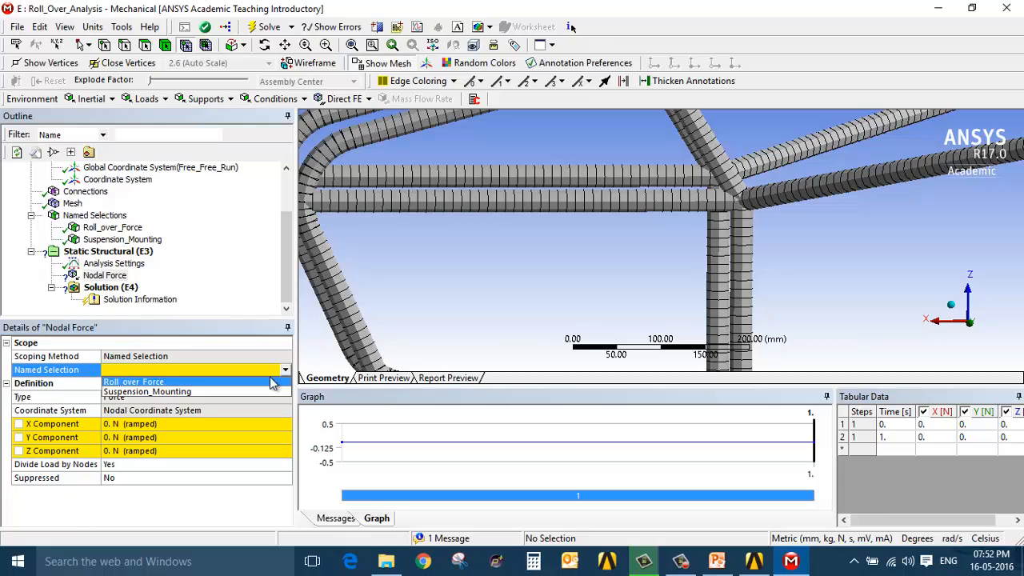
{"action": "left_click", "coordinate": [248, 382]}
{"action": "left_click", "coordinate": [204, 410]}
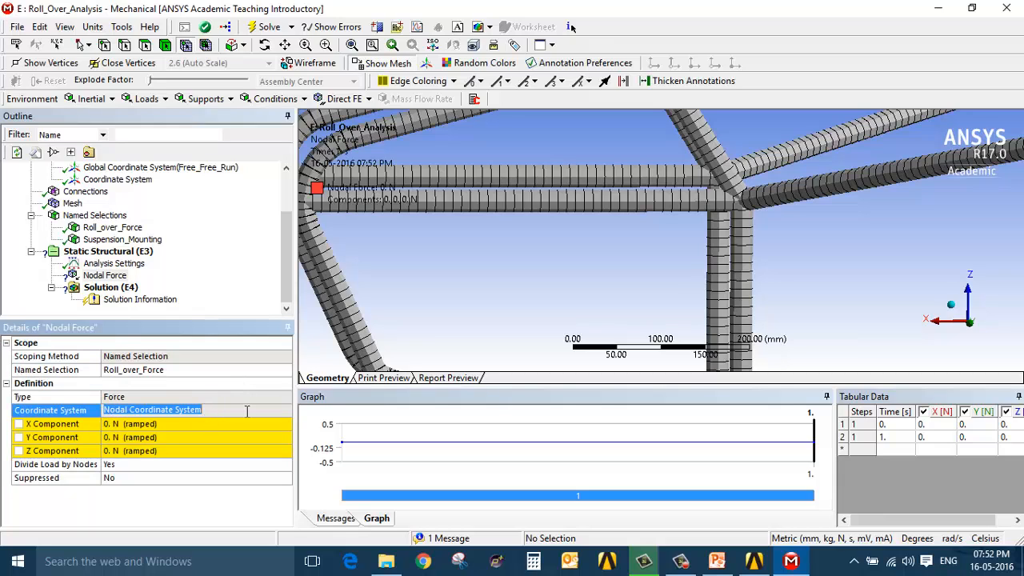
{"action": "left_click", "coordinate": [281, 410]}
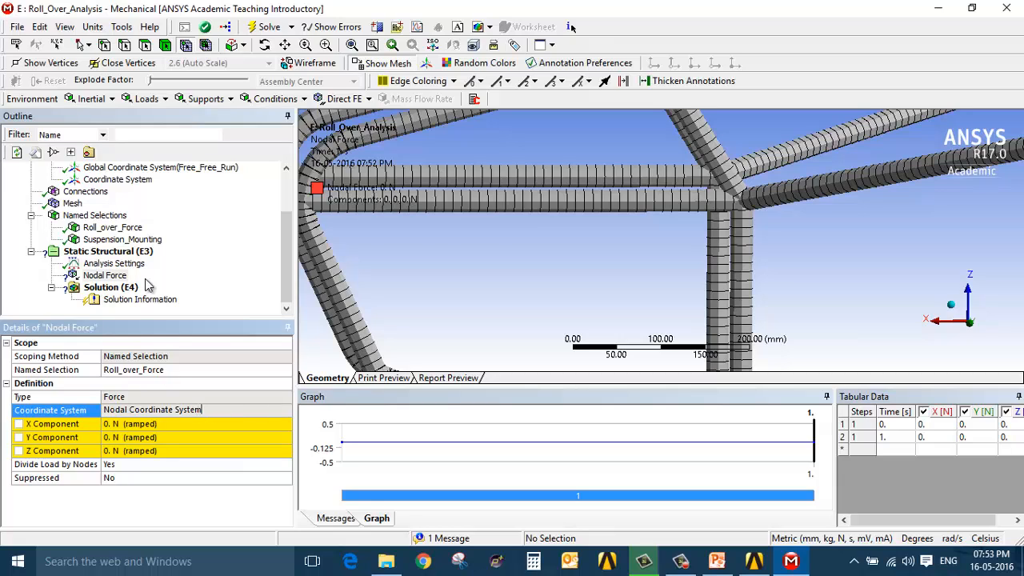
Step: Delete the nodal force from the static structural analysis
{"action": "right_click", "coordinate": [116, 276]}
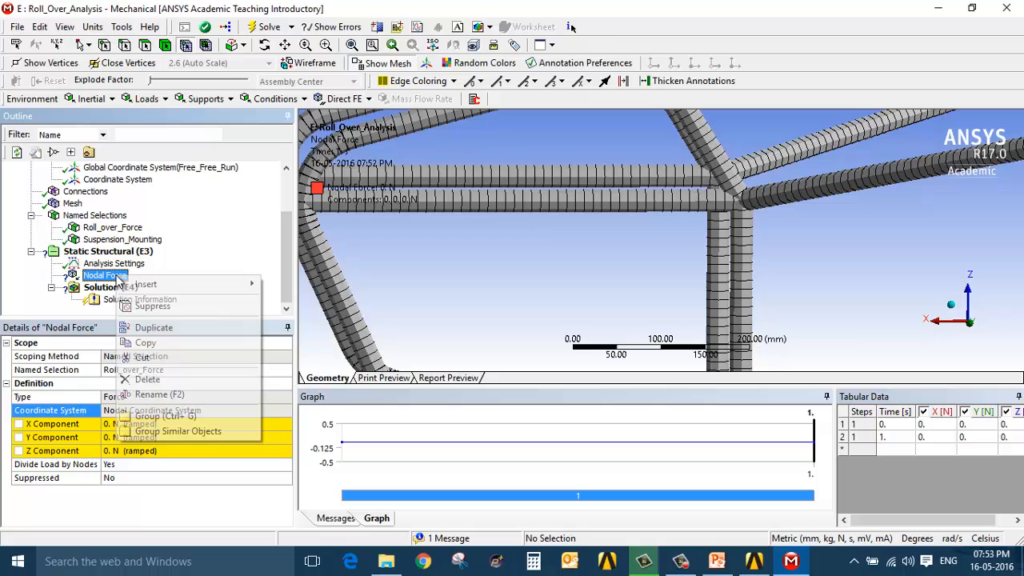
{"action": "left_click", "coordinate": [147, 380]}
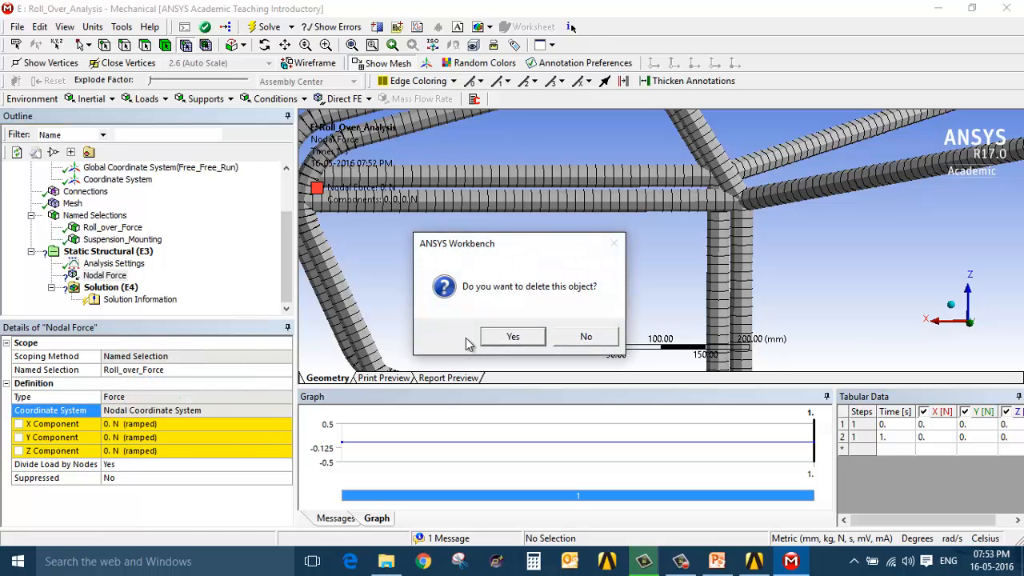
{"action": "left_click", "coordinate": [512, 336]}
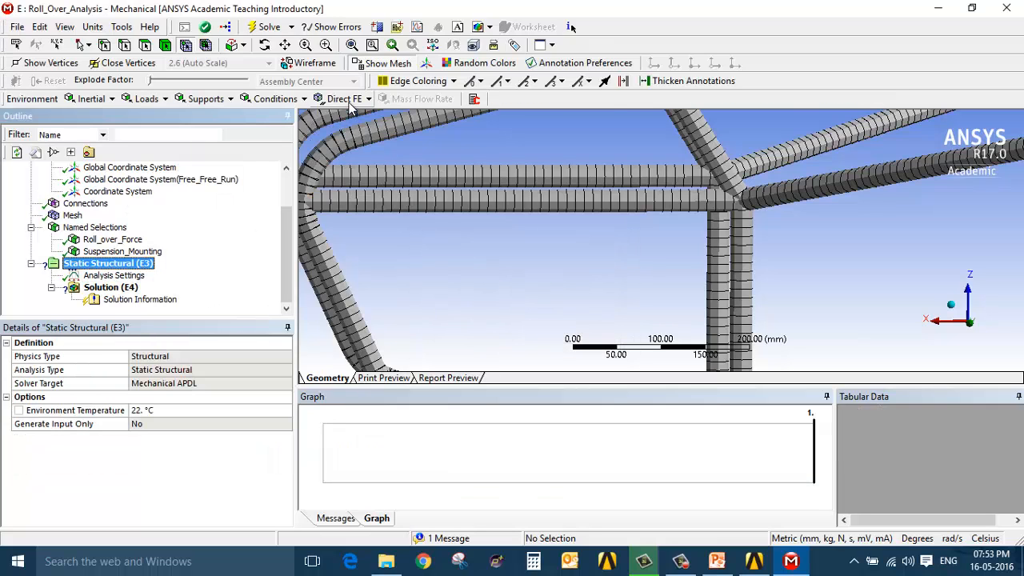
Step: Insert a nodal orientation scoped to Roll_over_Force and assign it the user-defined Coordinate System
{"action": "left_click", "coordinate": [349, 101]}
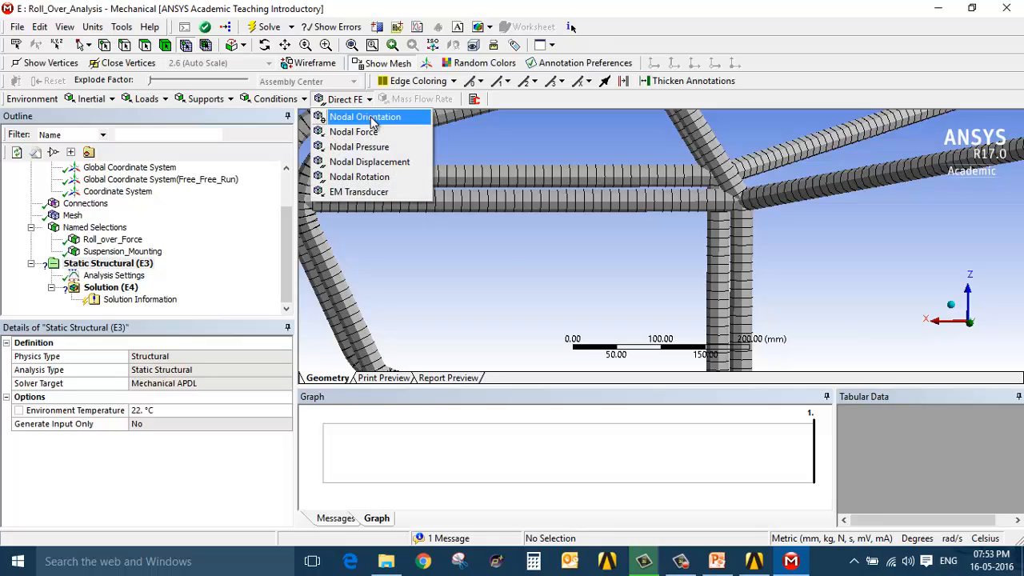
{"action": "left_click", "coordinate": [369, 118]}
{"action": "left_click", "coordinate": [154, 372]}
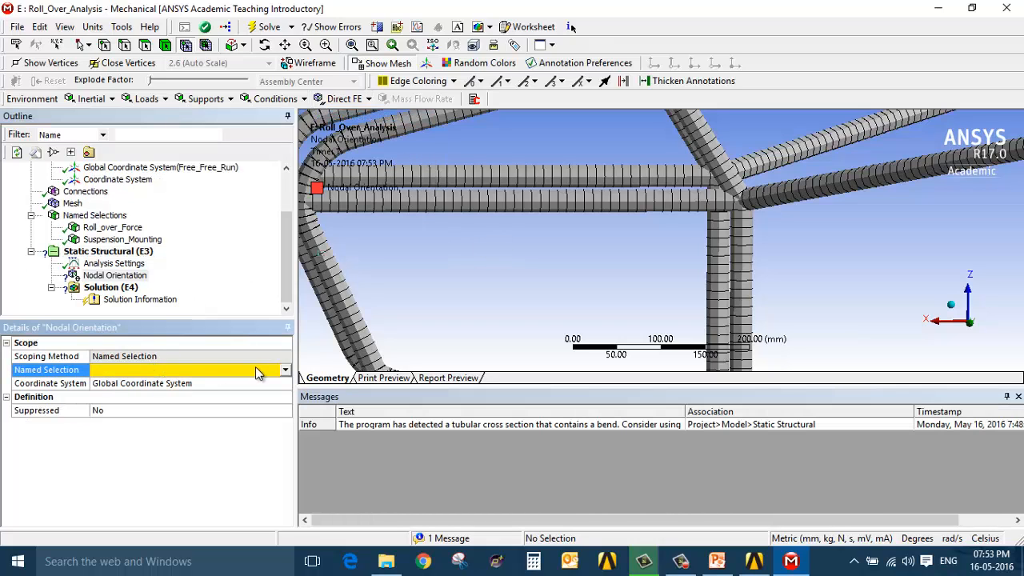
{"action": "left_click", "coordinate": [286, 372]}
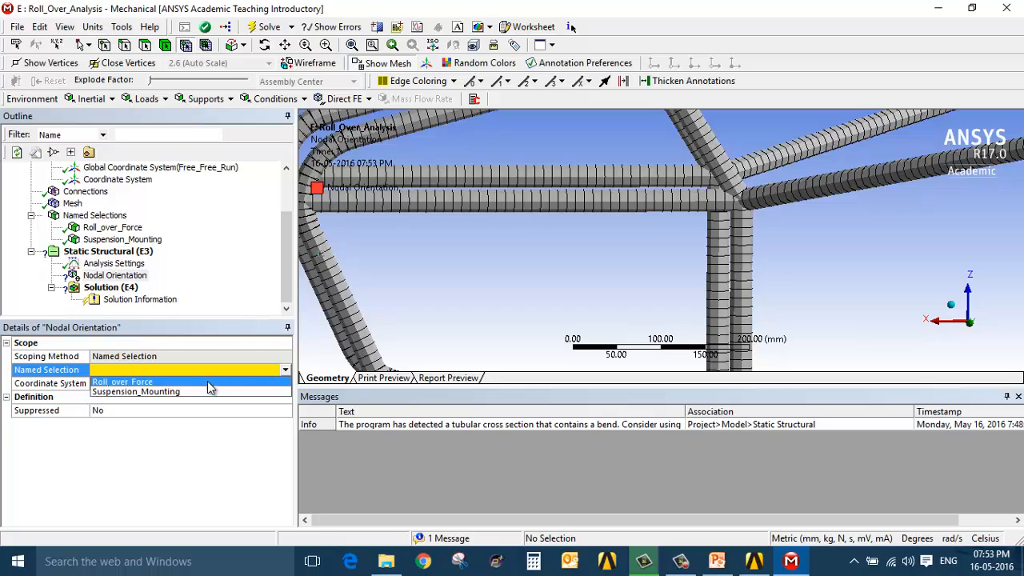
{"action": "left_click", "coordinate": [183, 384]}
{"action": "left_click", "coordinate": [183, 385]}
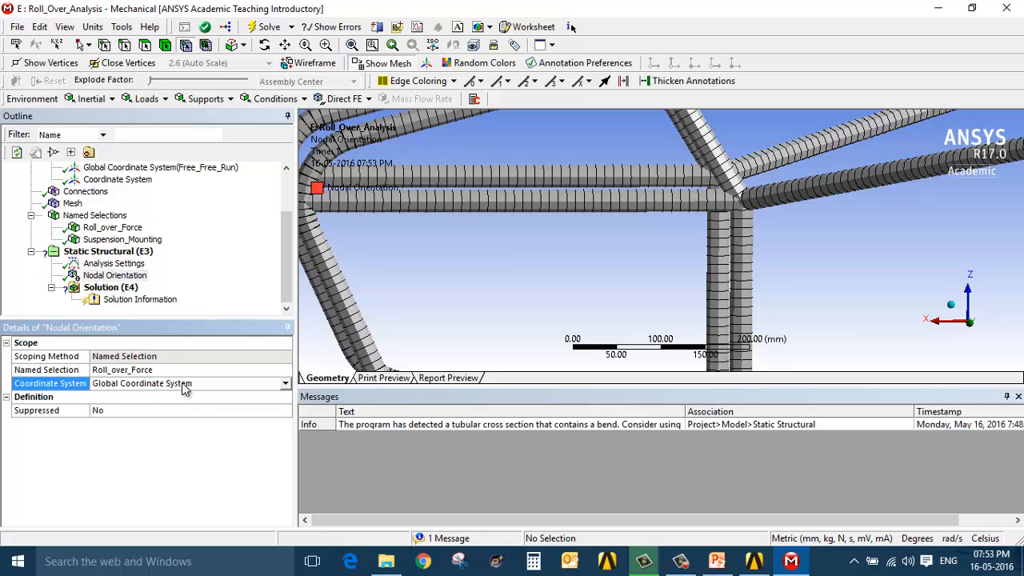
{"action": "left_click", "coordinate": [286, 385]}
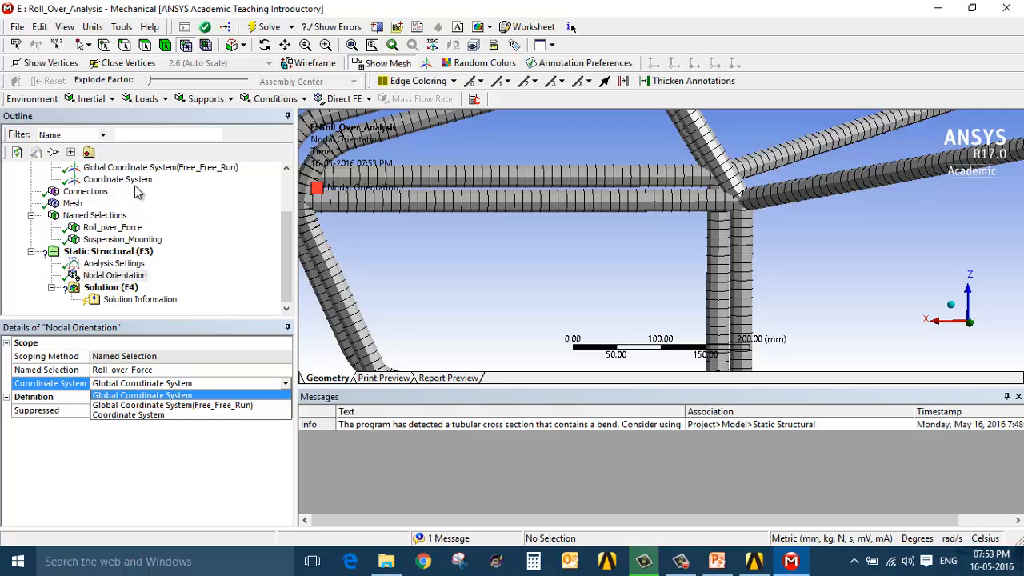
{"action": "left_click", "coordinate": [155, 414]}
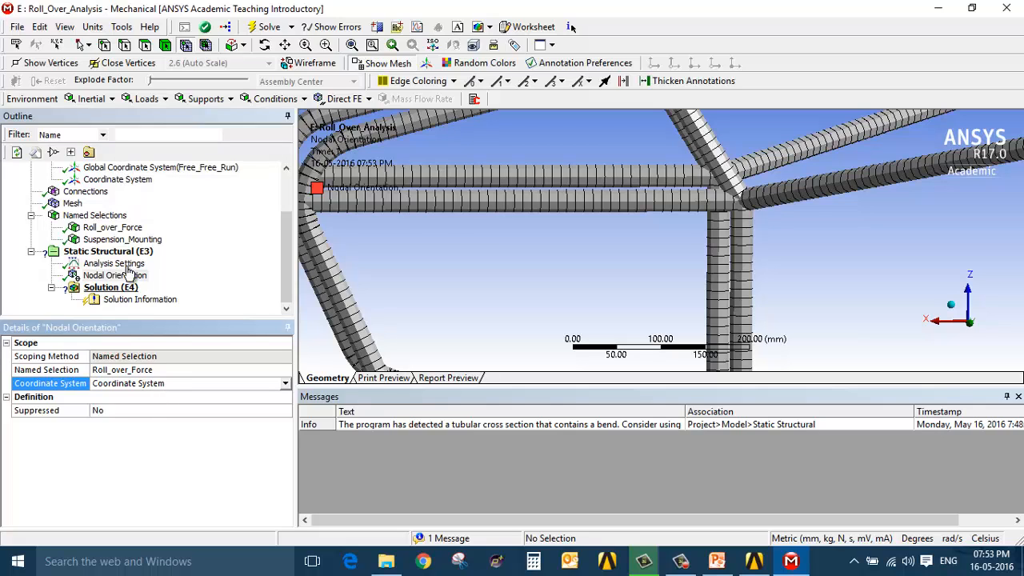
Step: Add a nodal force to the static structural analysis, scoped to the Roll_over_Force named selection
{"action": "left_click", "coordinate": [108, 252]}
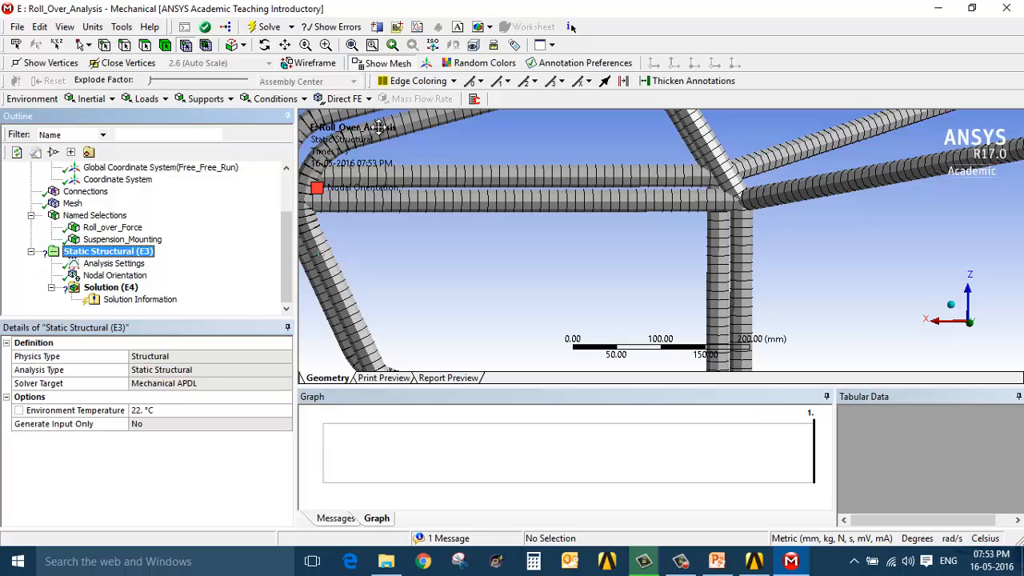
{"action": "left_click", "coordinate": [344, 99]}
{"action": "left_click", "coordinate": [365, 132]}
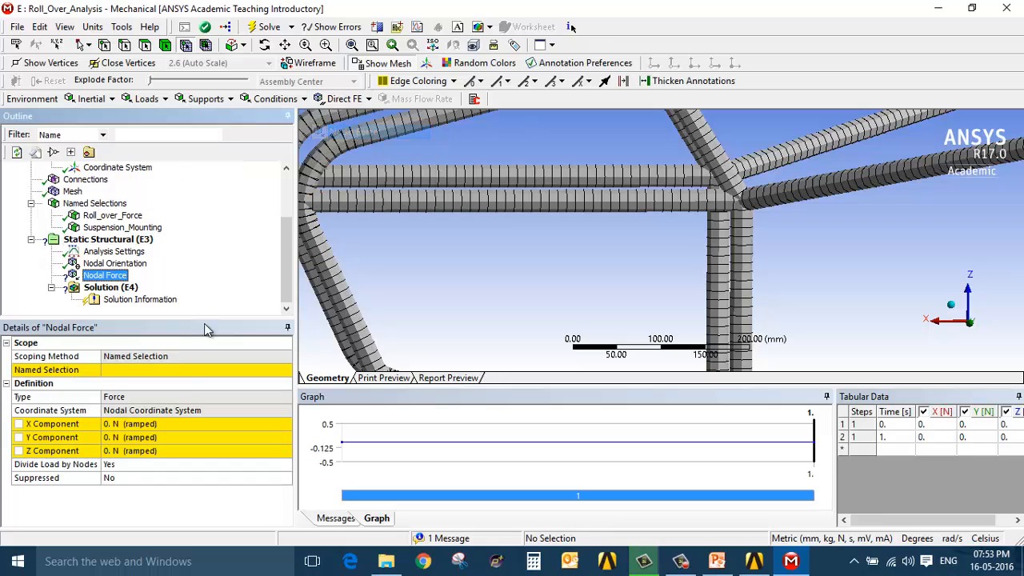
{"action": "left_click", "coordinate": [181, 371]}
{"action": "left_click", "coordinate": [285, 369]}
{"action": "left_click", "coordinate": [232, 383]}
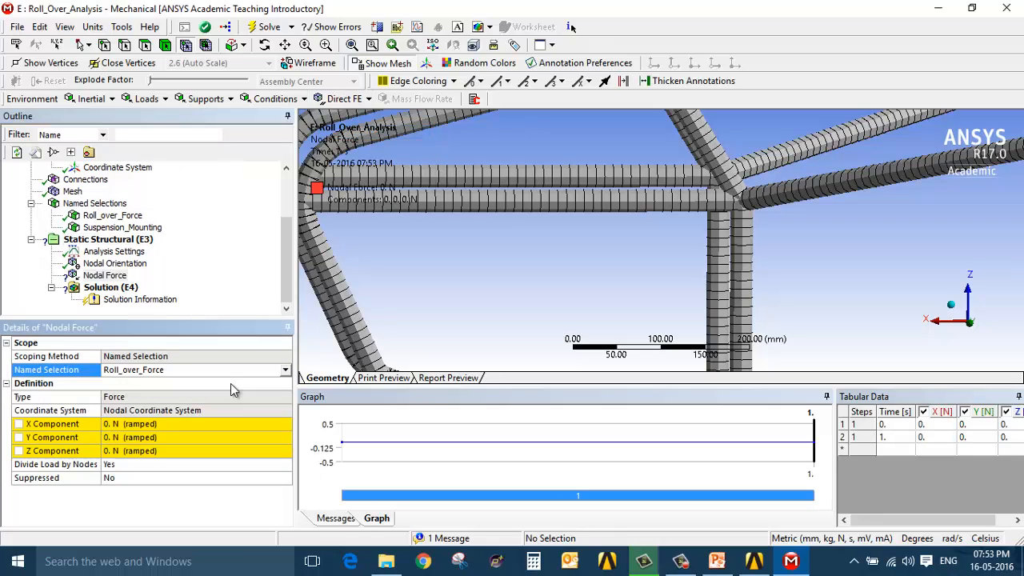
Step: Set the nodal force's Z component to -10000 N
{"action": "left_click", "coordinate": [39, 451]}
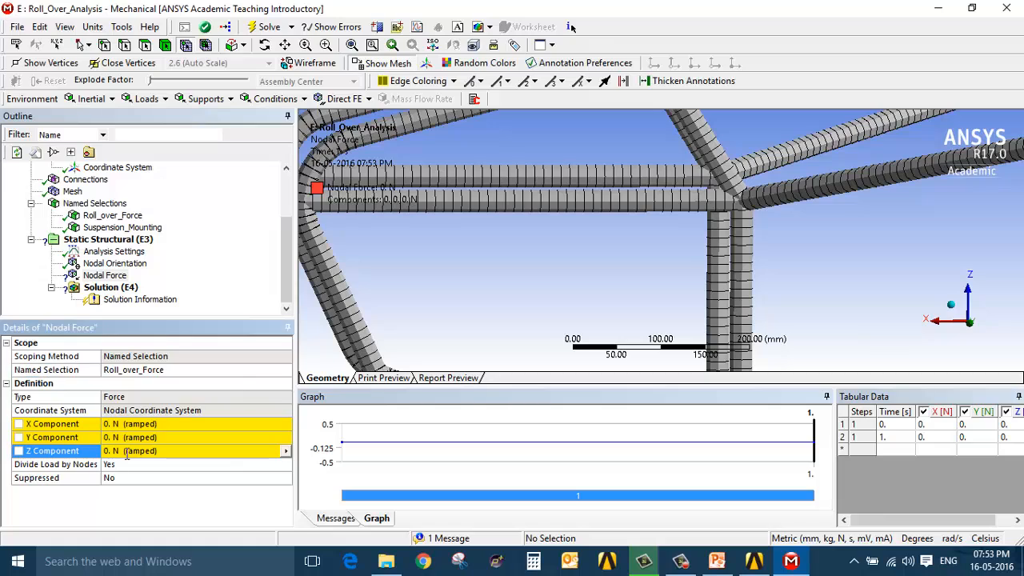
{"action": "left_click", "coordinate": [128, 450]}
{"action": "key", "text": "BackSpace"}
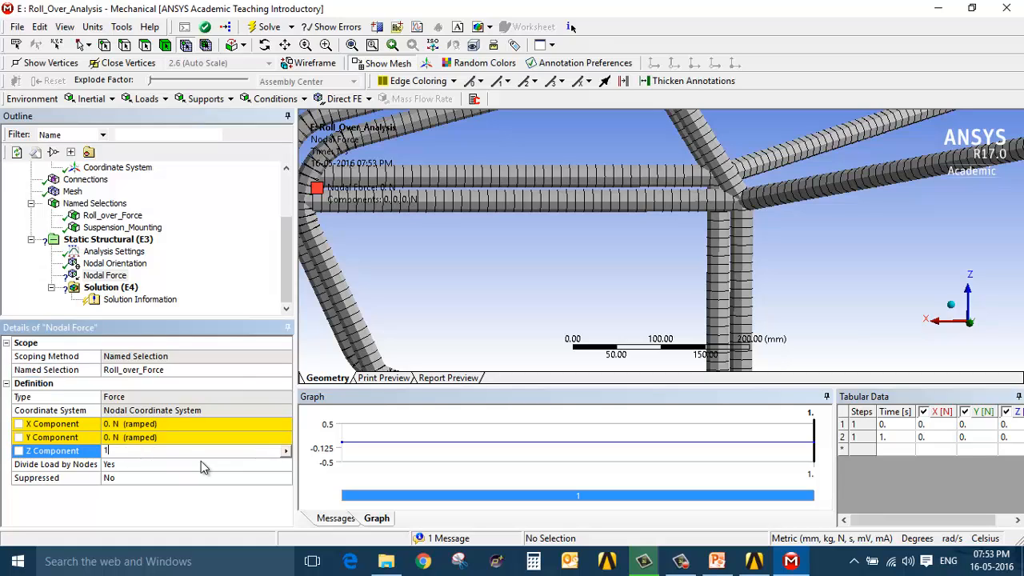
{"action": "type", "text": "-10000"}
{"action": "key", "text": "Return"}
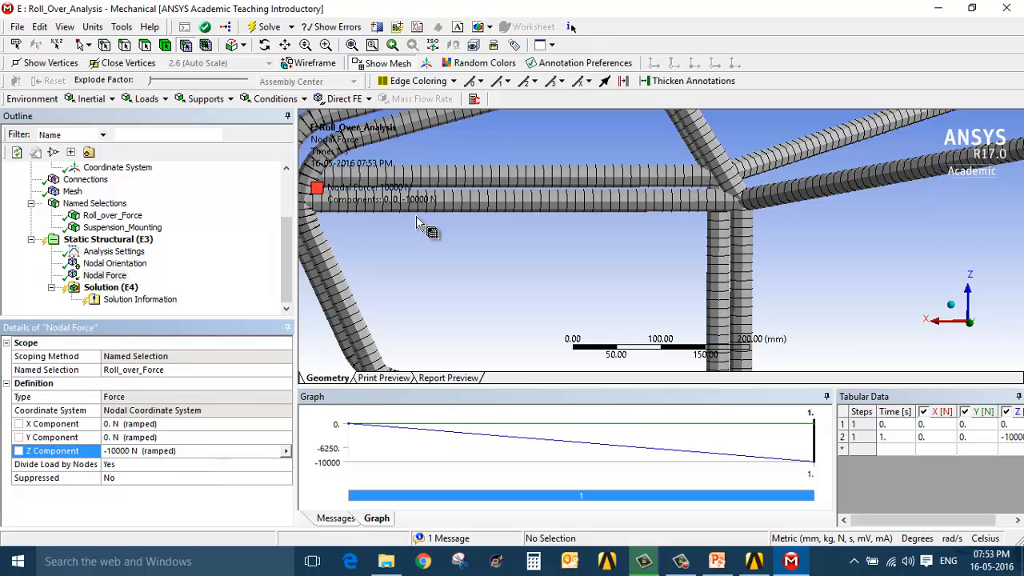
{"action": "scroll", "coordinate": [460, 221], "scroll_direction": "down", "scroll_amount": 5}
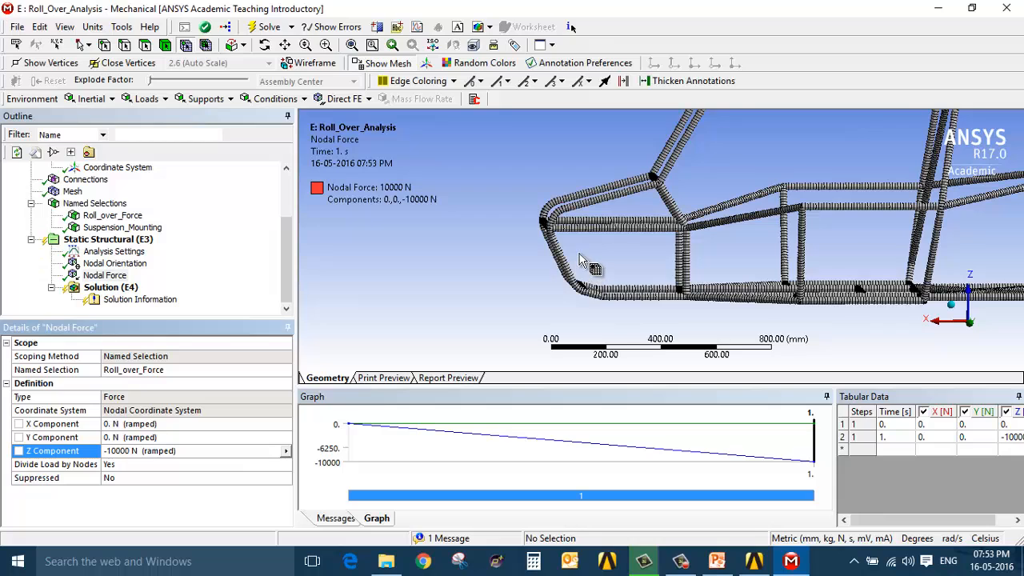
Step: Add a nodal displacement to the static structural analysis, scoped to the Suspension_Mounting named selection
{"action": "scroll", "coordinate": [590, 264], "scroll_direction": "down", "scroll_amount": 3}
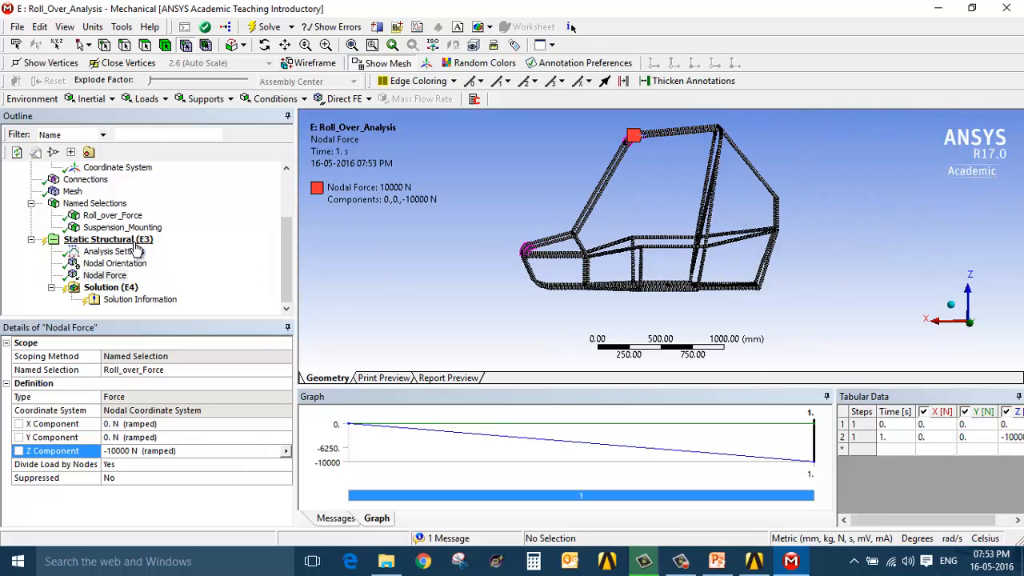
{"action": "left_click", "coordinate": [108, 239]}
{"action": "left_click", "coordinate": [345, 98]}
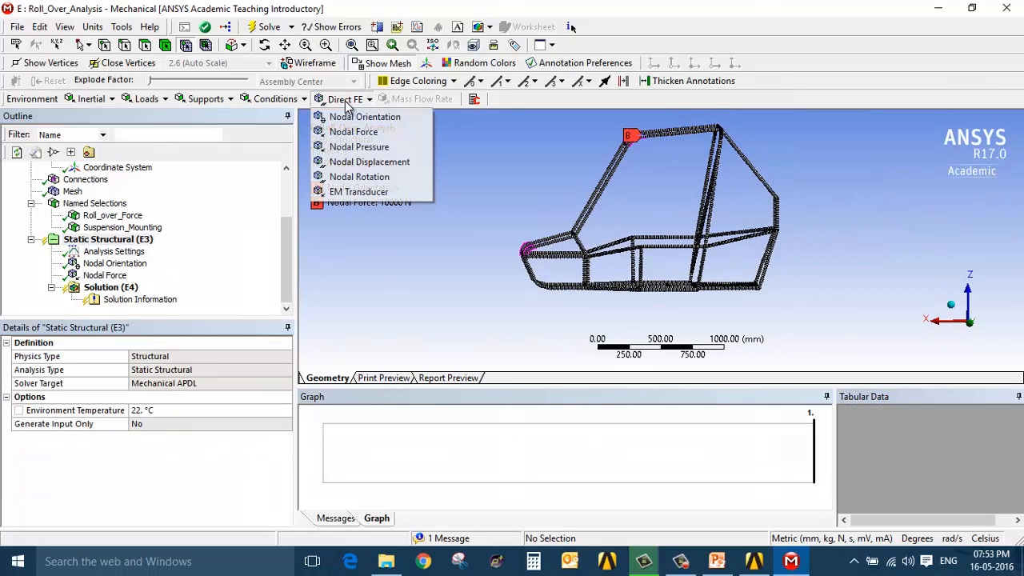
{"action": "left_click", "coordinate": [371, 163]}
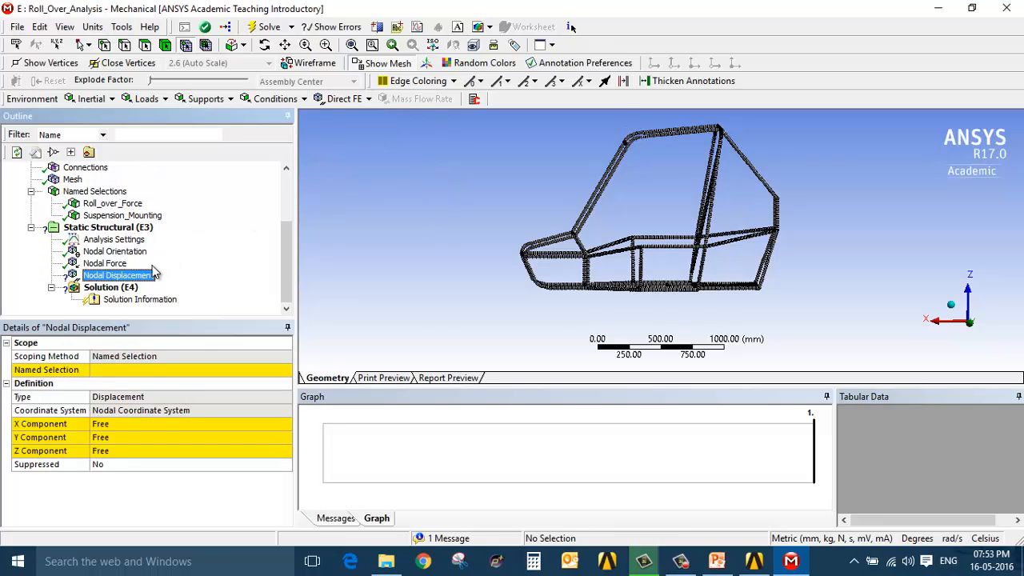
{"action": "left_click", "coordinate": [152, 370]}
{"action": "left_click", "coordinate": [285, 370]}
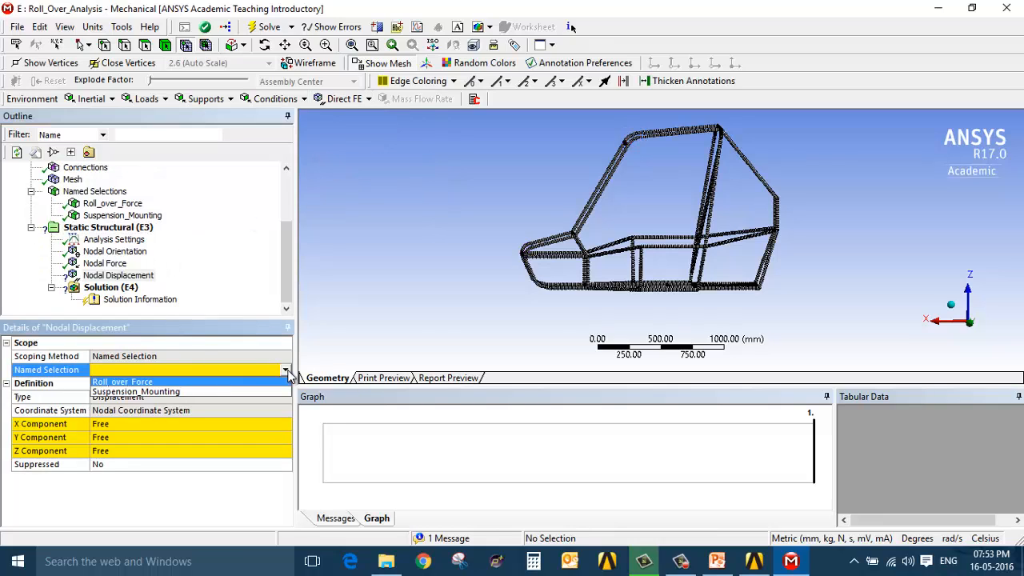
{"action": "left_click", "coordinate": [232, 390]}
Step: Set the nodal displacement's X, Y and Z components to 0
{"action": "left_click", "coordinate": [187, 424]}
{"action": "type", "text": "0"}
{"action": "left_click", "coordinate": [185, 438]}
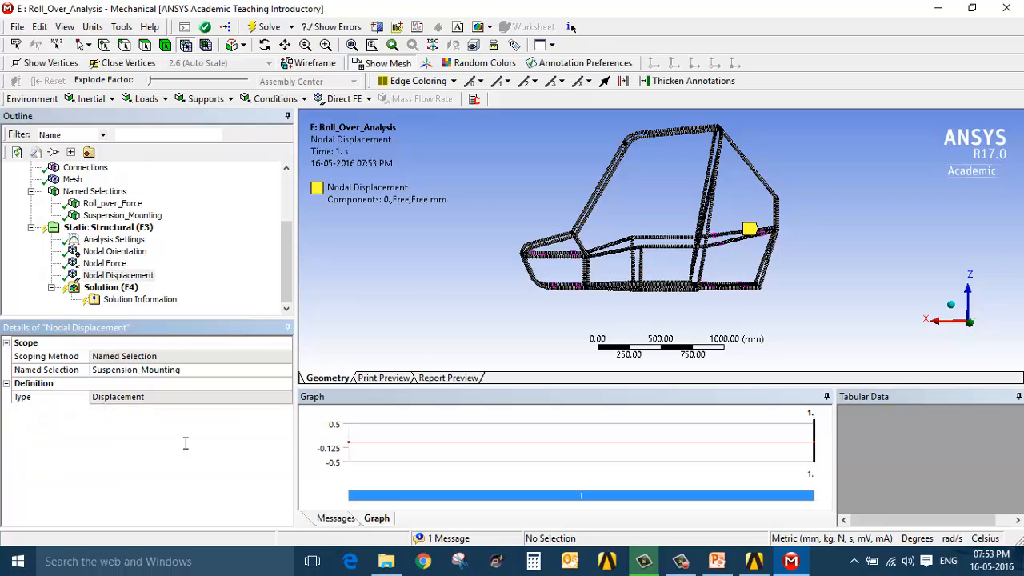
{"action": "type", "text": "0"}
{"action": "left_click", "coordinate": [186, 452]}
{"action": "type", "text": "0"}
{"action": "left_click", "coordinate": [184, 504]}
Step: Add a nodal rotation to the static structural analysis, scoped to the Suspension_Mounting named selection
{"action": "left_click", "coordinate": [141, 227]}
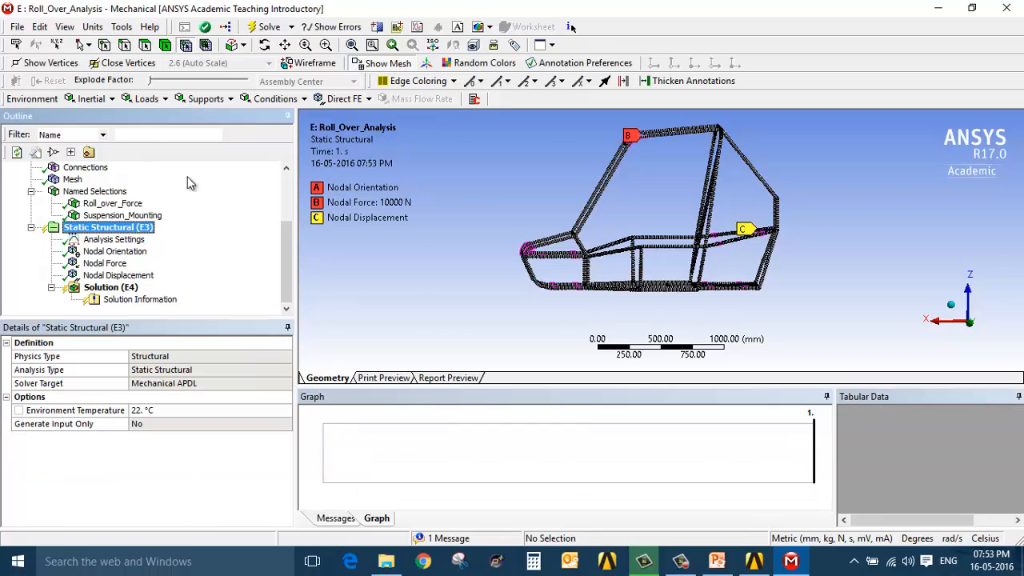
{"action": "left_click", "coordinate": [333, 100]}
{"action": "left_click", "coordinate": [356, 168]}
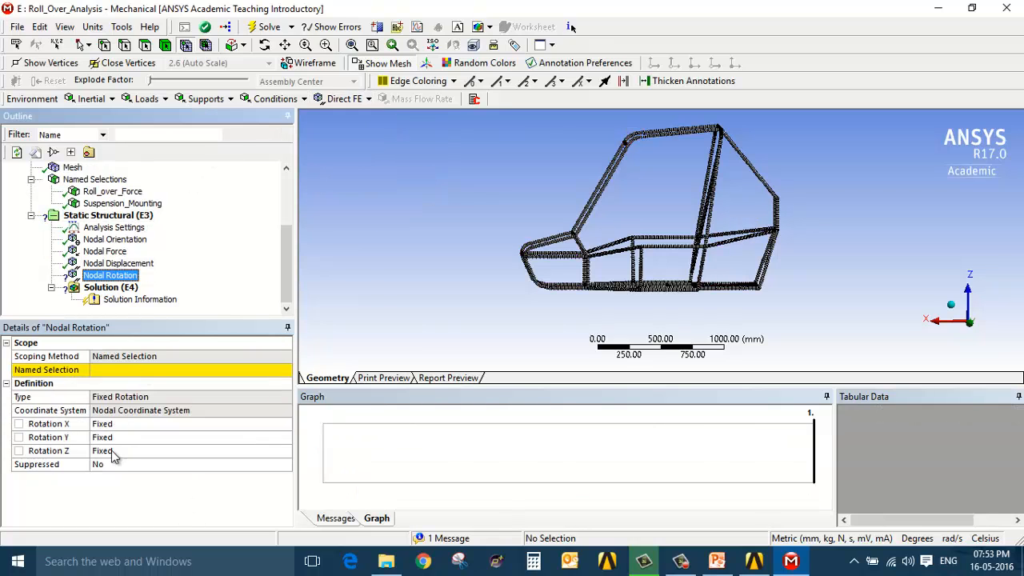
{"action": "left_click", "coordinate": [158, 372]}
{"action": "left_click", "coordinate": [290, 372]}
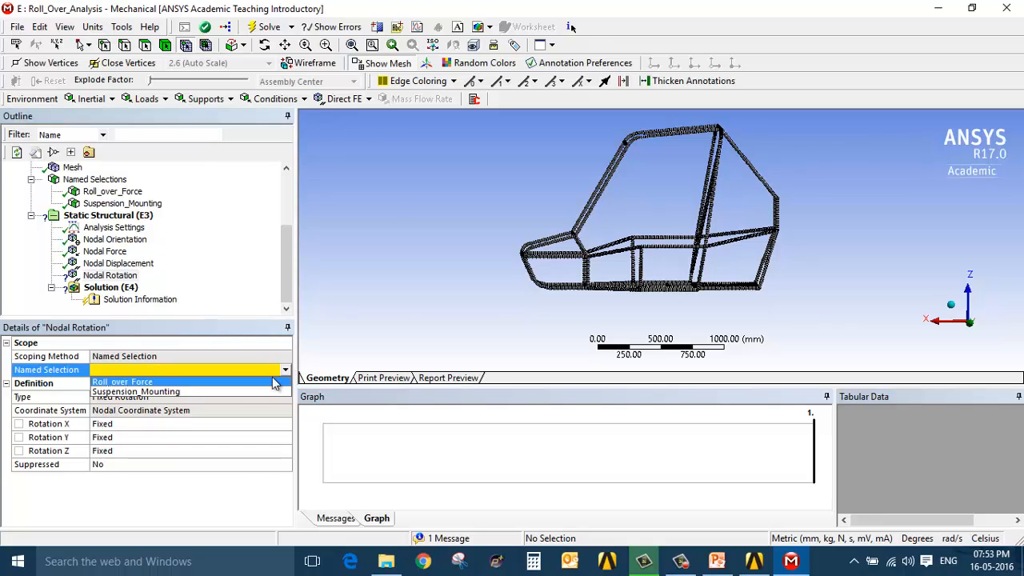
{"action": "left_click", "coordinate": [237, 392]}
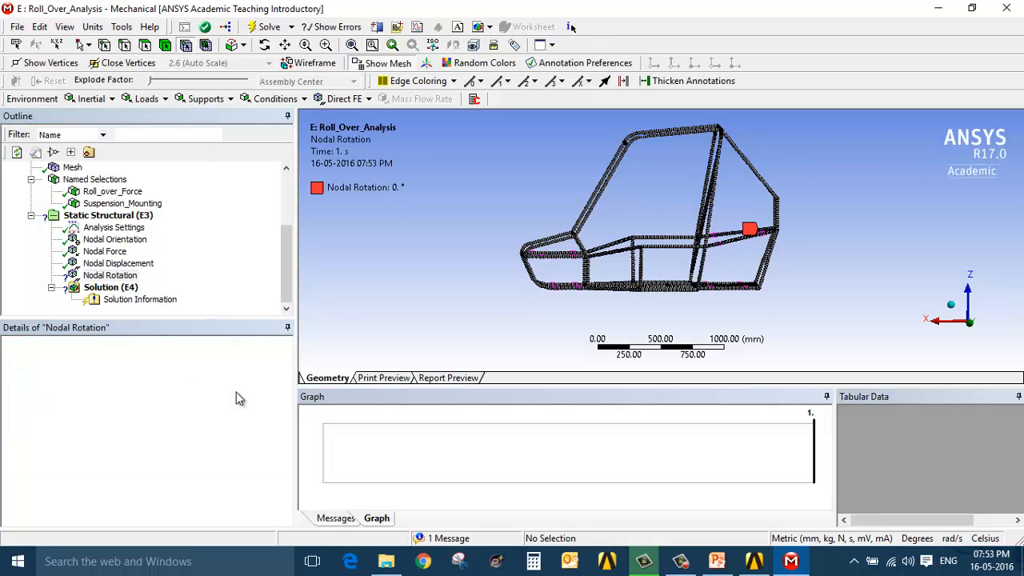
Step: Insert a total deformation result and a Beam Tool under the roll-over solution
{"action": "left_click", "coordinate": [120, 287]}
{"action": "right_click", "coordinate": [126, 290]}
{"action": "mouse_move", "coordinate": [184, 294]}
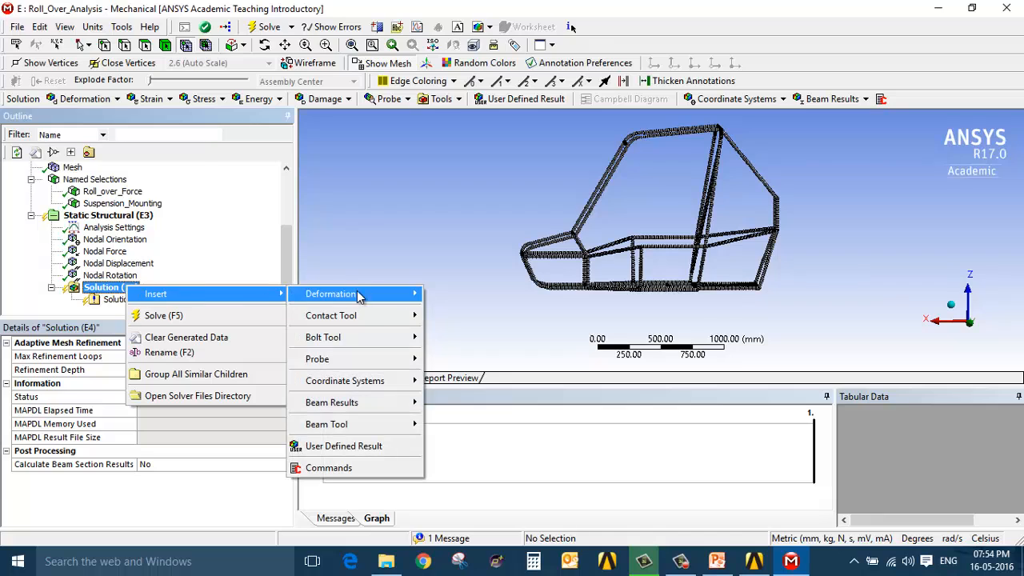
{"action": "mouse_move", "coordinate": [359, 296]}
{"action": "left_click", "coordinate": [462, 296]}
{"action": "right_click", "coordinate": [113, 275]}
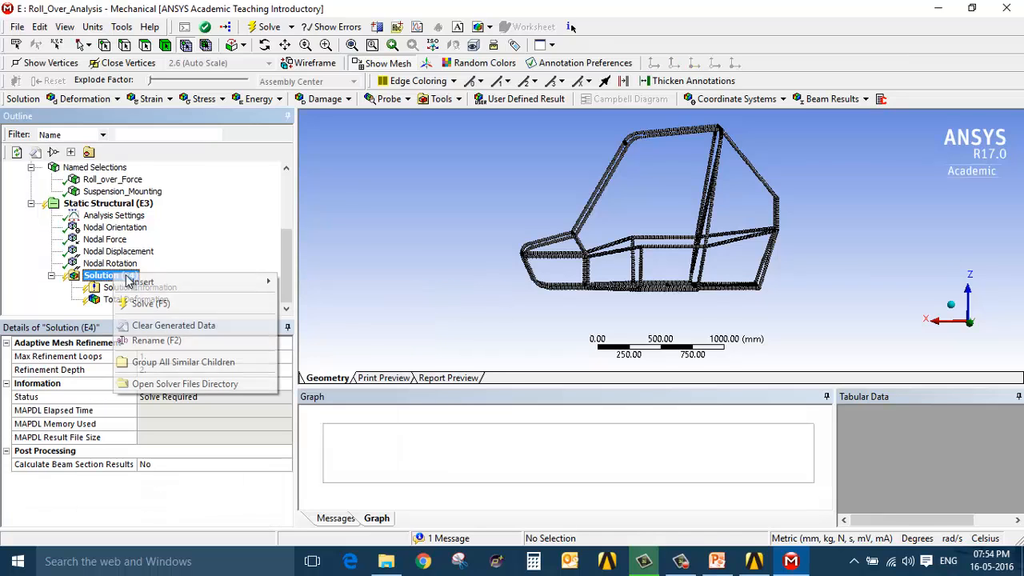
{"action": "mouse_move", "coordinate": [160, 281]}
{"action": "mouse_move", "coordinate": [370, 413]}
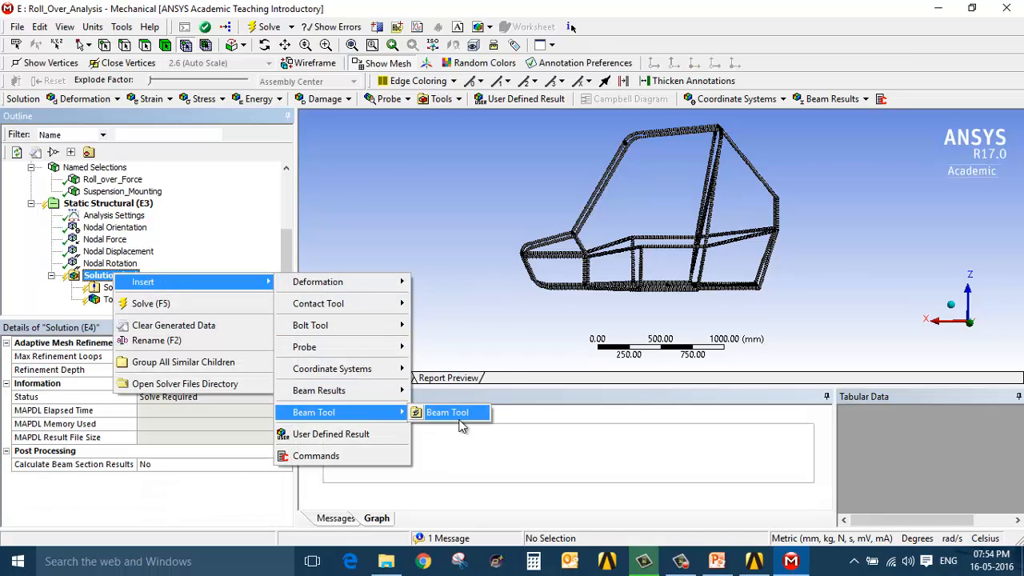
{"action": "left_click", "coordinate": [458, 414]}
Step: Solve the roll-over analysis
{"action": "left_click", "coordinate": [111, 264]}
{"action": "right_click", "coordinate": [117, 264]}
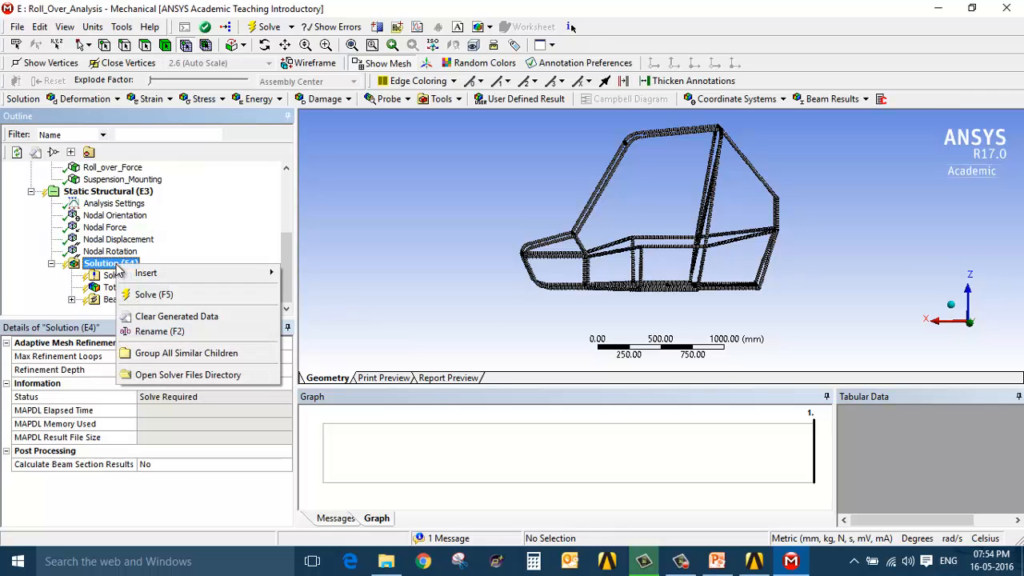
{"action": "left_click", "coordinate": [164, 294]}
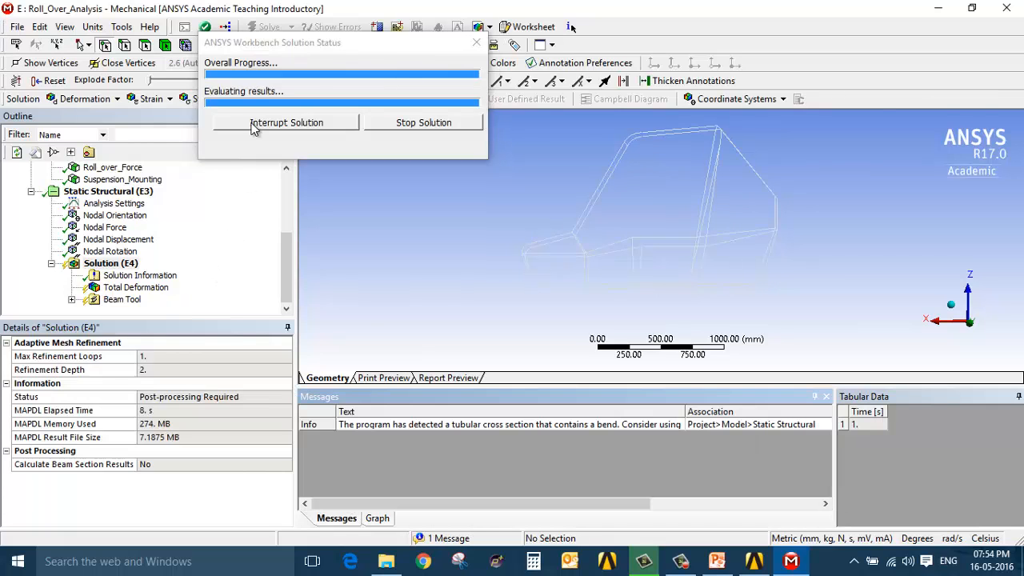
Step: Display the total deformation with the undeformed wireframe and play its animation to inspect how the frame deforms
{"action": "left_click", "coordinate": [147, 291]}
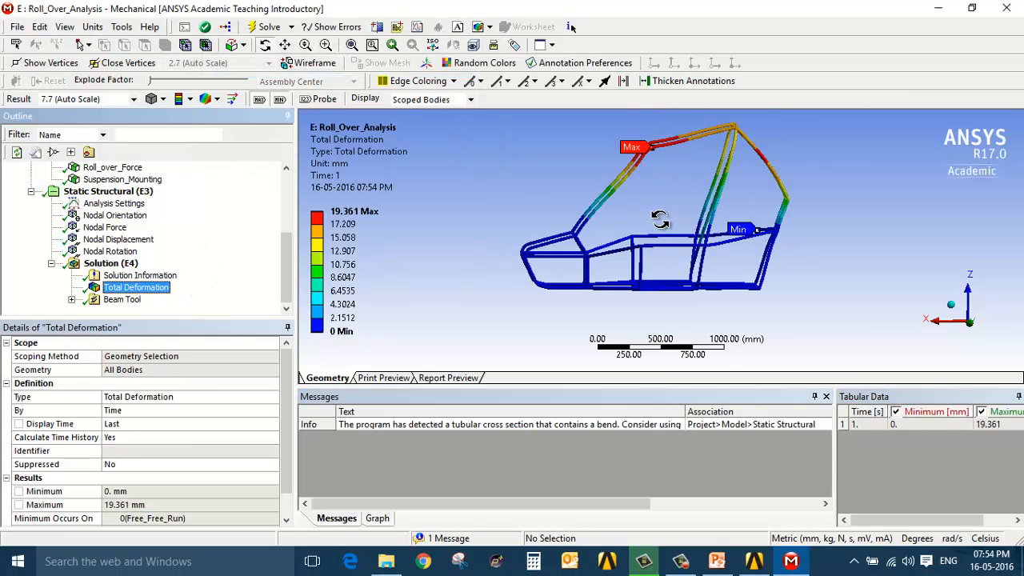
{"action": "left_click", "coordinate": [207, 98]}
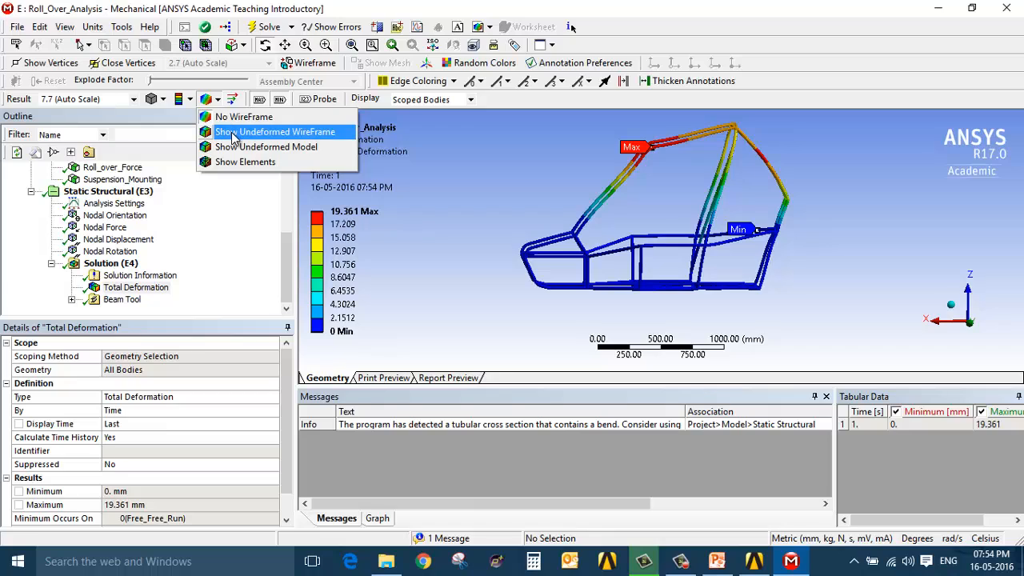
{"action": "left_click", "coordinate": [241, 131]}
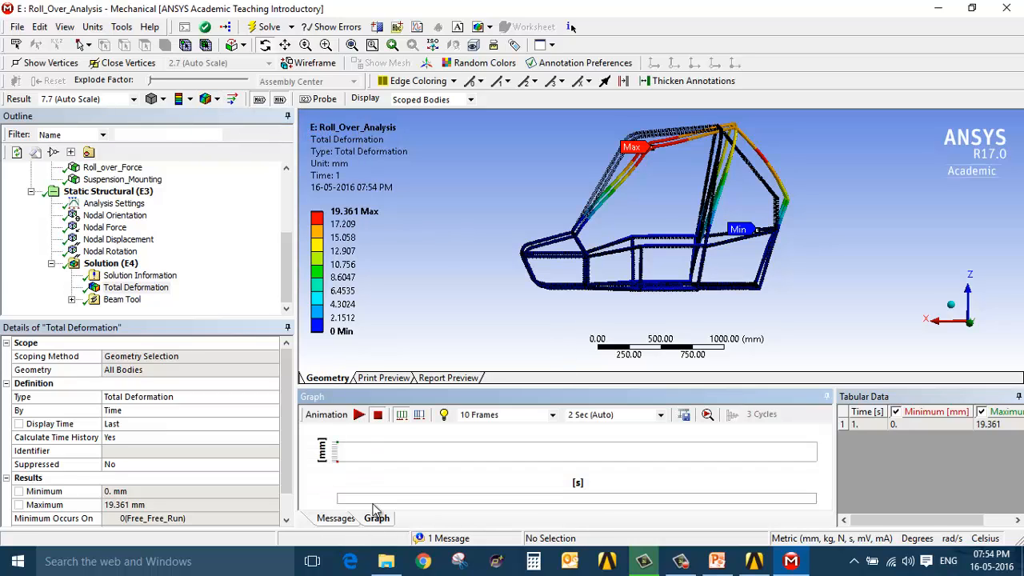
{"action": "left_click", "coordinate": [376, 519]}
{"action": "left_click", "coordinate": [359, 416]}
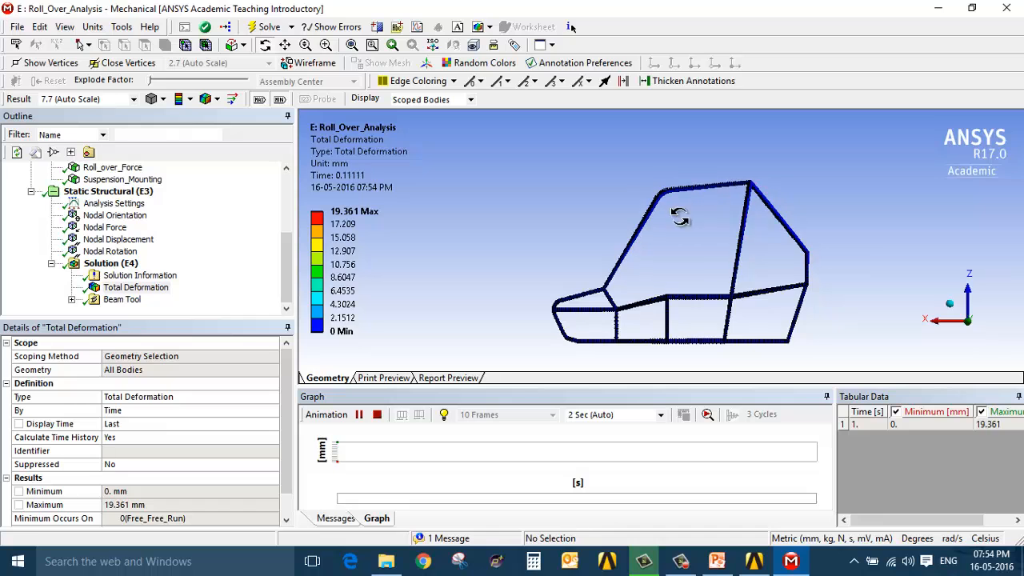
{"action": "left_click_drag", "start_coordinate": [679, 216], "coordinate": [623, 331]}
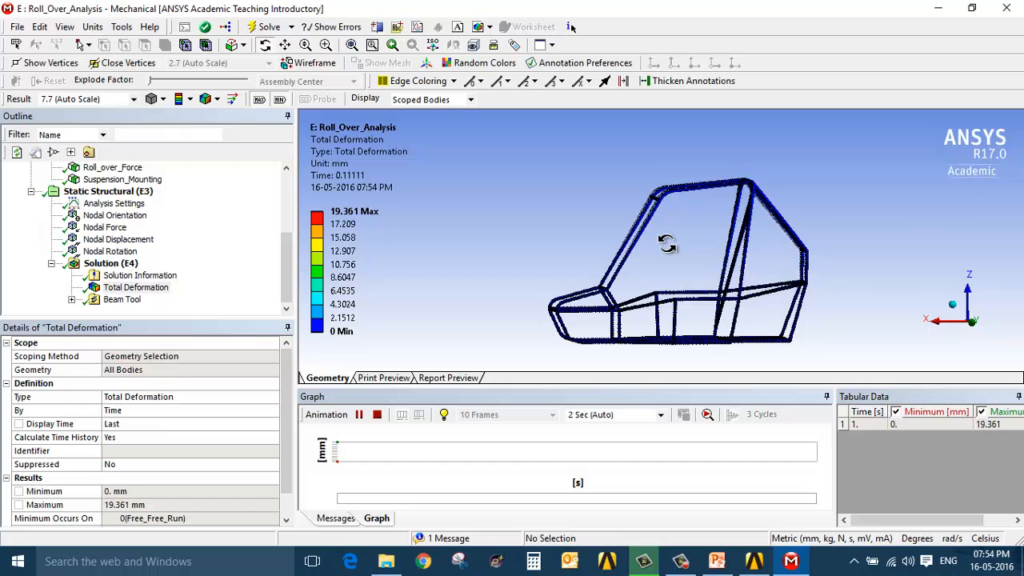
Step: Close the roll-over model and add a Modal system beside Roll_Over_Analysis that shares the Free_Free_Run model
{"action": "left_click", "coordinate": [1013, 6]}
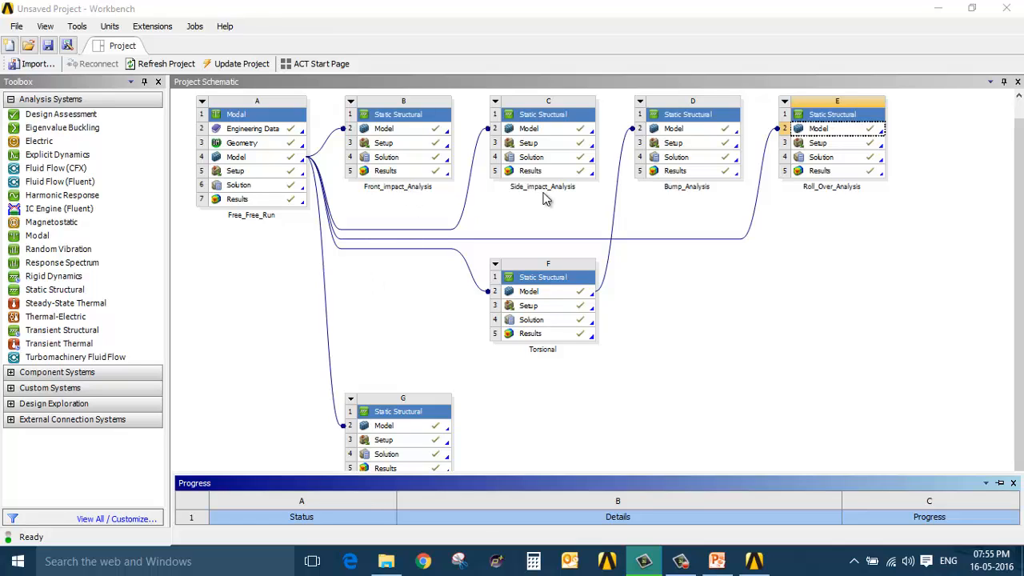
{"action": "scroll", "coordinate": [602, 394], "scroll_direction": "down", "scroll_amount": 1, "text": "ctrl"}
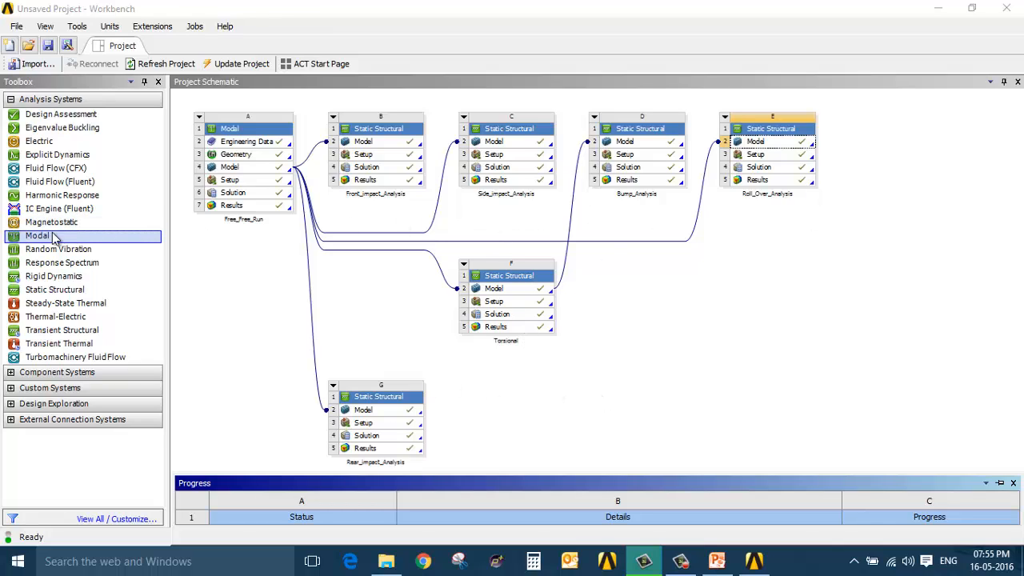
{"action": "left_click_drag", "start_coordinate": [50, 240], "coordinate": [899, 152]}
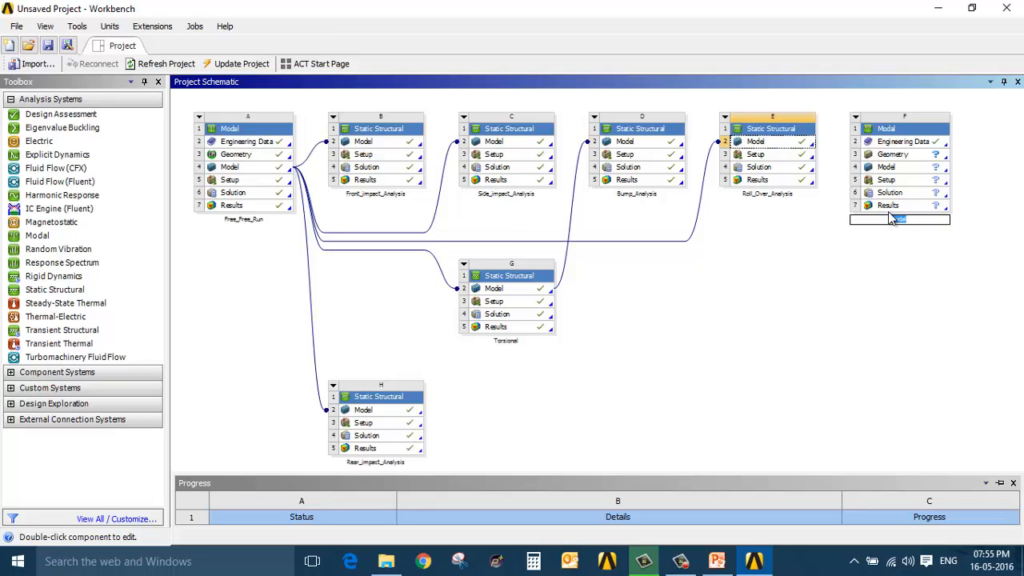
{"action": "left_click_drag", "start_coordinate": [252, 168], "coordinate": [882, 168]}
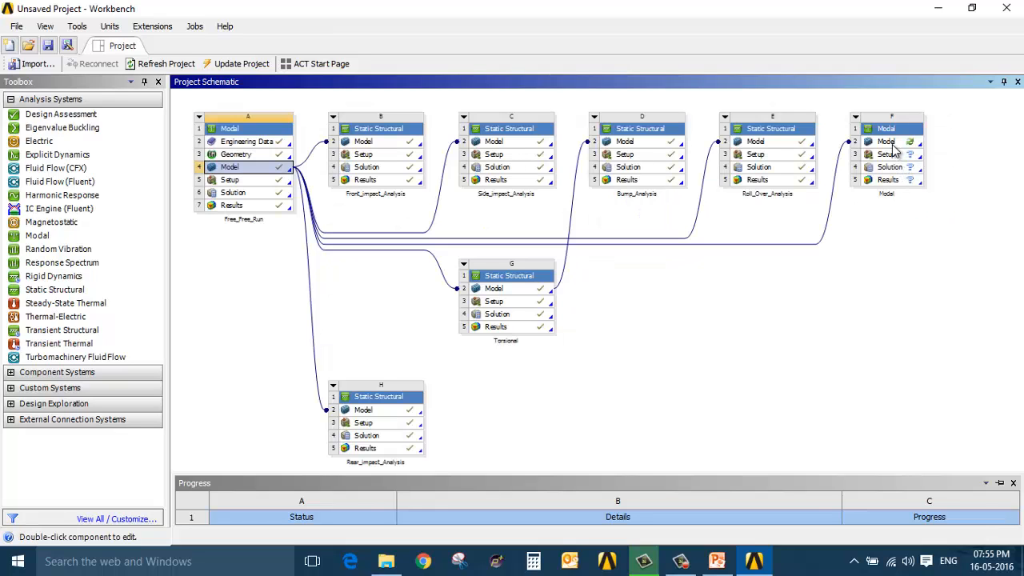
Step: Update the Model cell of the new Modal system from the shared upstream data
{"action": "left_click", "coordinate": [890, 144]}
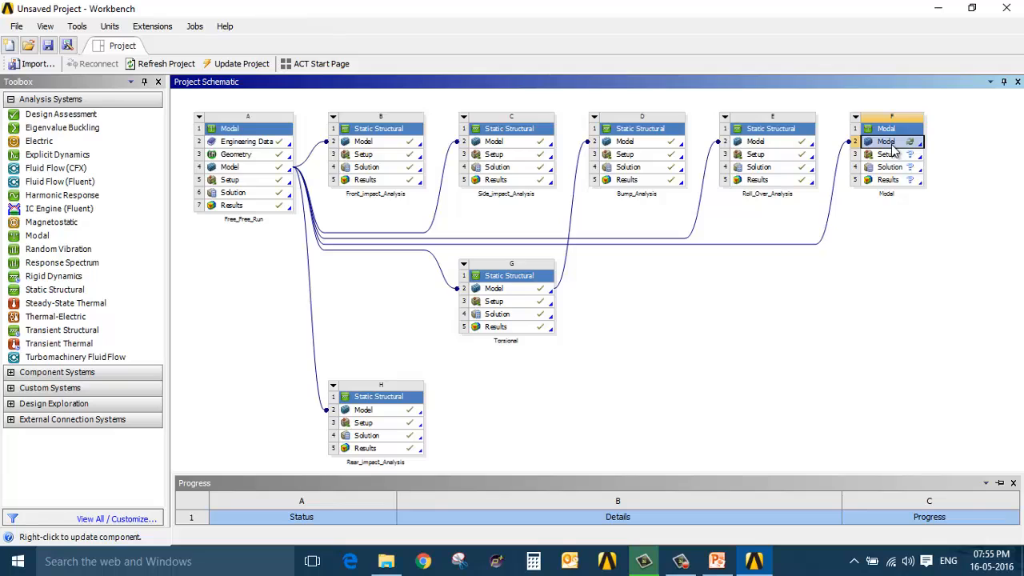
{"action": "right_click", "coordinate": [893, 146]}
{"action": "left_click", "coordinate": [849, 265]}
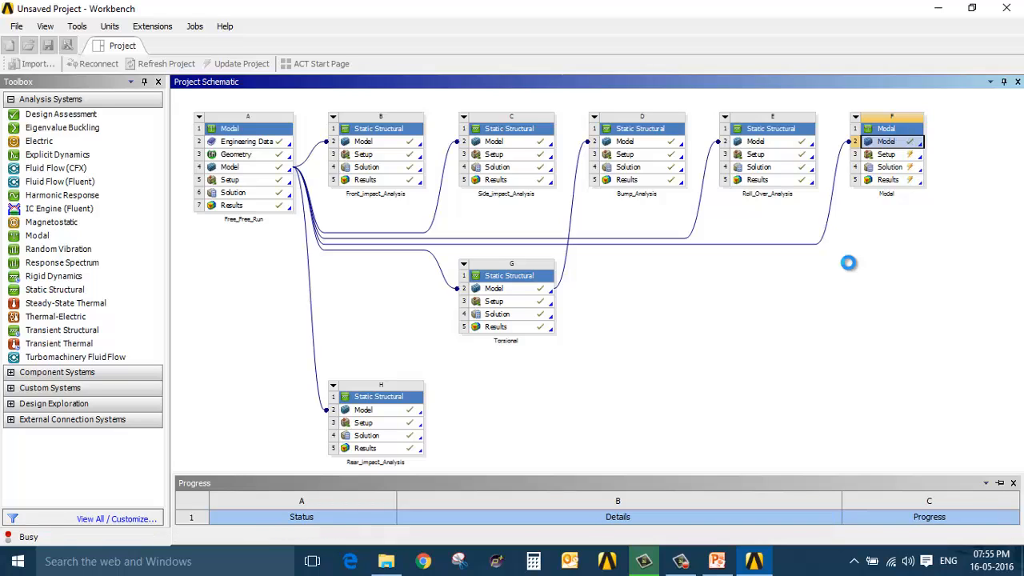
Step: Open the new Modal system's model for editing and display the frame's mesh in side view
{"action": "double_click", "coordinate": [887, 143]}
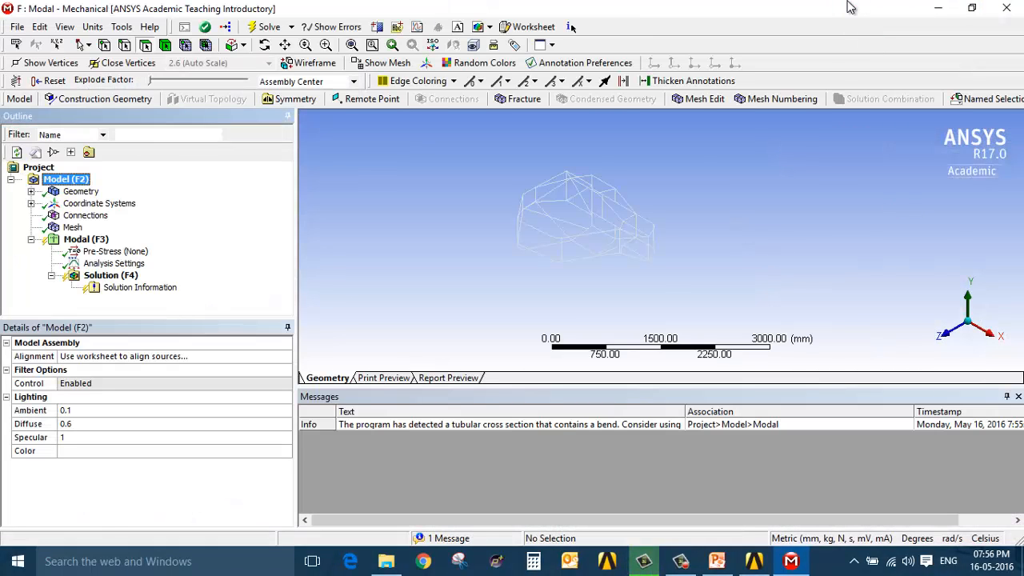
{"action": "middle_click_drag", "start_coordinate": [621, 200], "coordinate": [616, 283]}
{"action": "scroll", "coordinate": [633, 256], "scroll_direction": "up", "scroll_amount": 4}
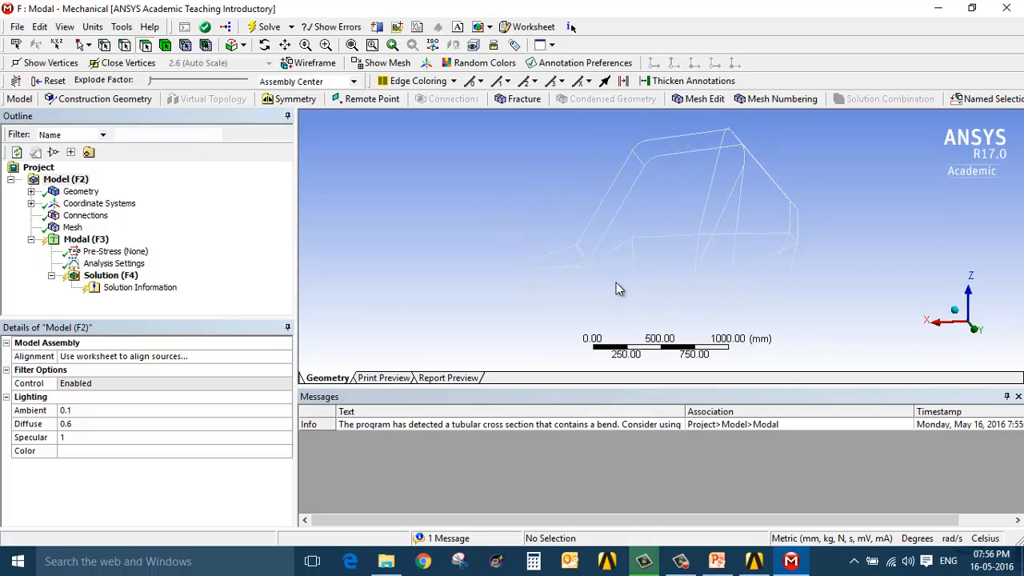
{"action": "left_click", "coordinate": [72, 227]}
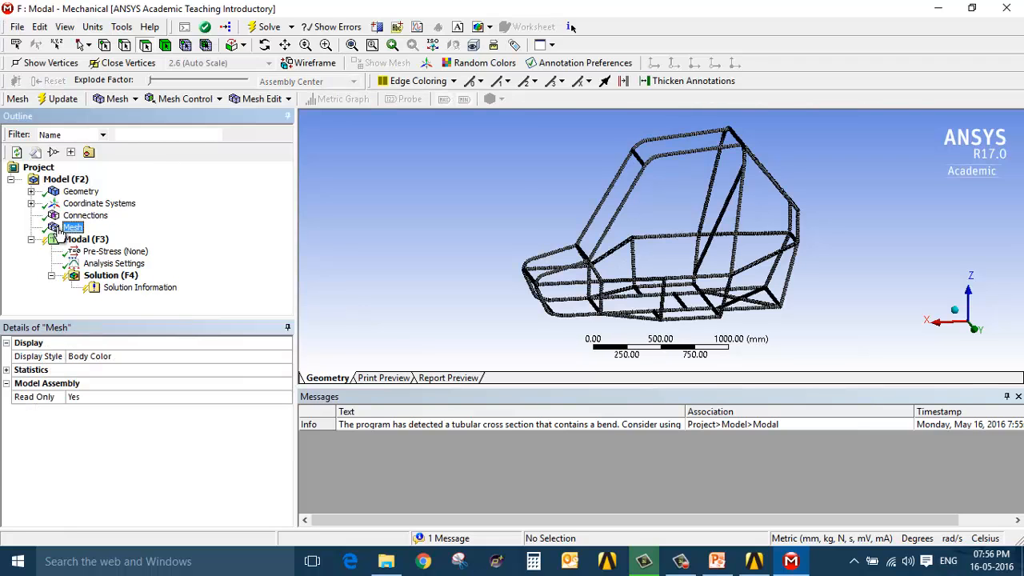
{"action": "scroll", "coordinate": [629, 320], "scroll_direction": "down", "scroll_amount": 1}
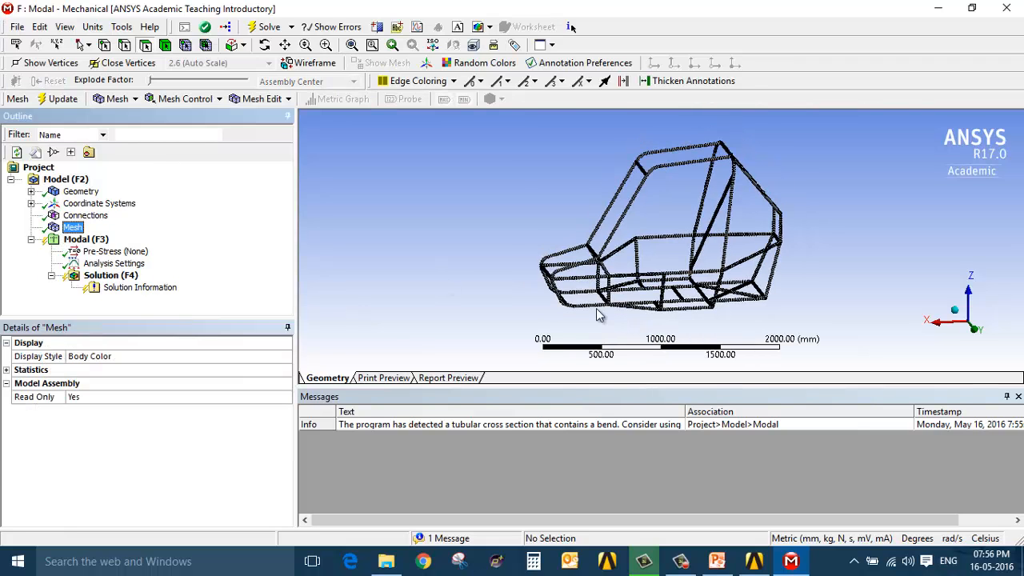
{"action": "scroll", "coordinate": [597, 314], "scroll_direction": "up", "scroll_amount": 1}
{"action": "middle_click_drag", "start_coordinate": [597, 315], "coordinate": [568, 295]}
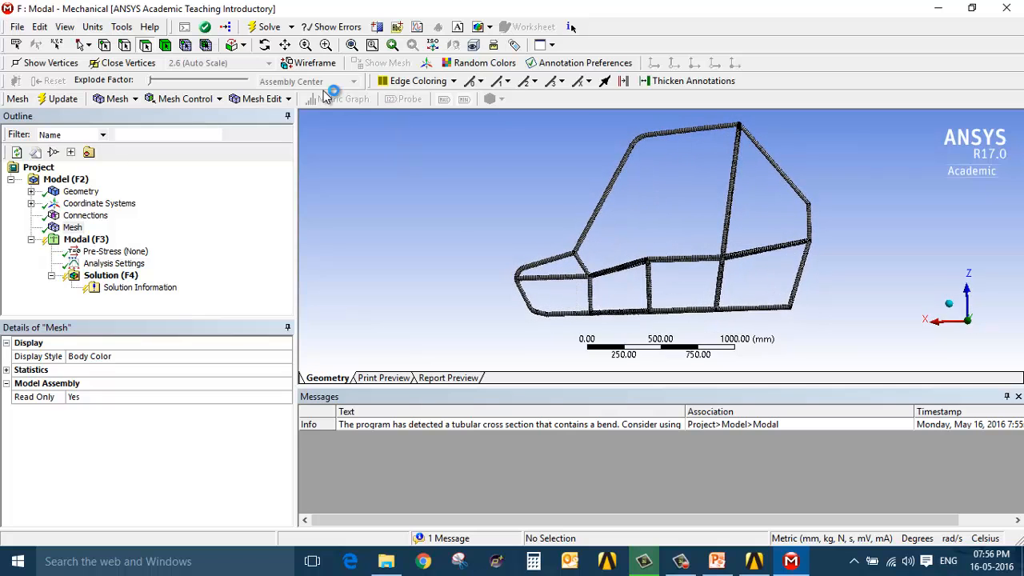
Step: Select mesh nodes near both ends of the two bottom side tubes at the front of the frame
{"action": "left_click", "coordinate": [192, 47]}
{"action": "middle_click_drag", "start_coordinate": [583, 302], "coordinate": [580, 259], "text": "ctrl"}
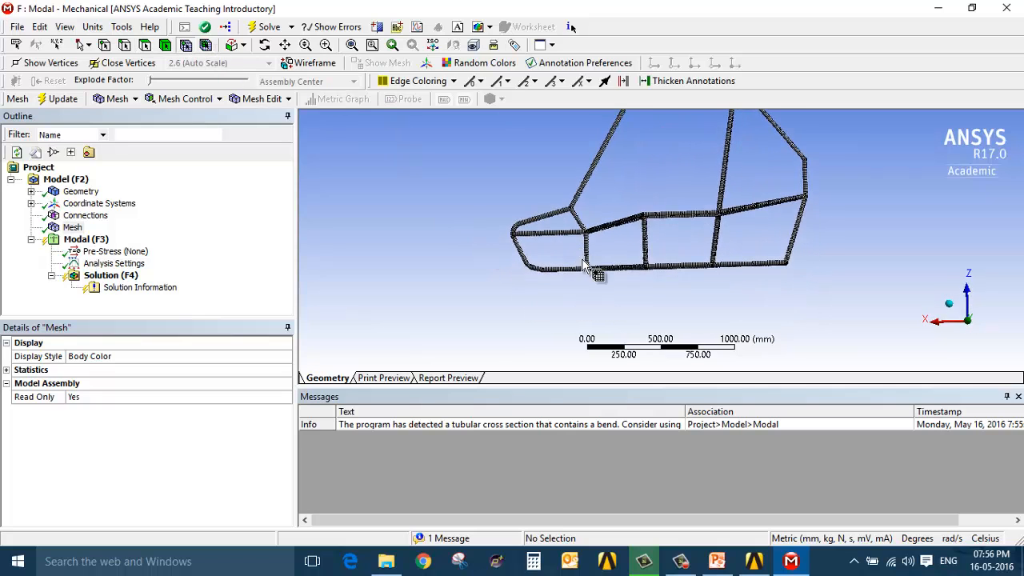
{"action": "scroll", "coordinate": [553, 272], "scroll_direction": "up", "scroll_amount": 3}
{"action": "scroll", "coordinate": [463, 274], "scroll_direction": "up", "scroll_amount": 2}
{"action": "middle_click_drag", "start_coordinate": [466, 279], "coordinate": [726, 256], "text": "ctrl"}
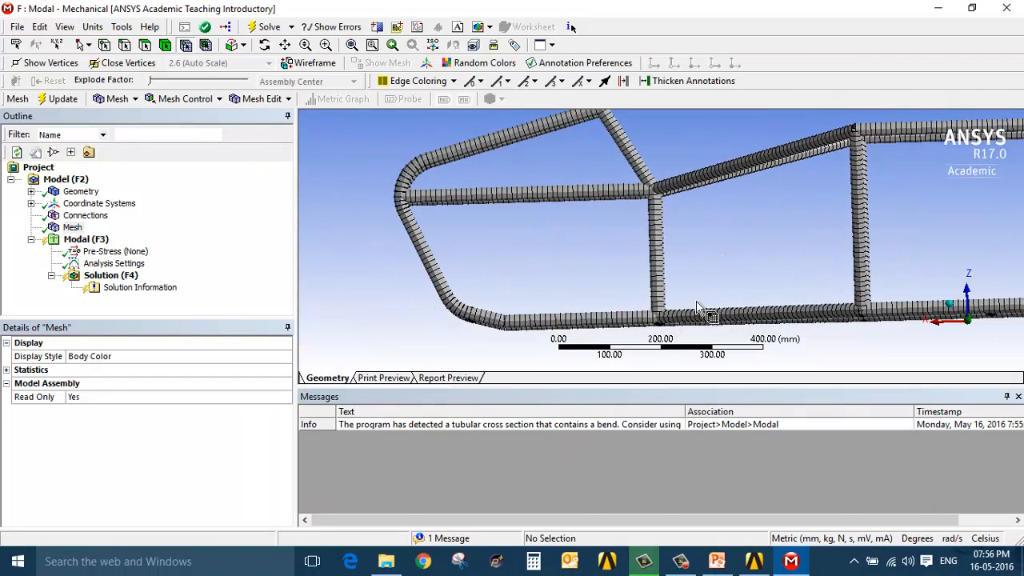
{"action": "middle_click_drag", "start_coordinate": [697, 301], "coordinate": [701, 309]}
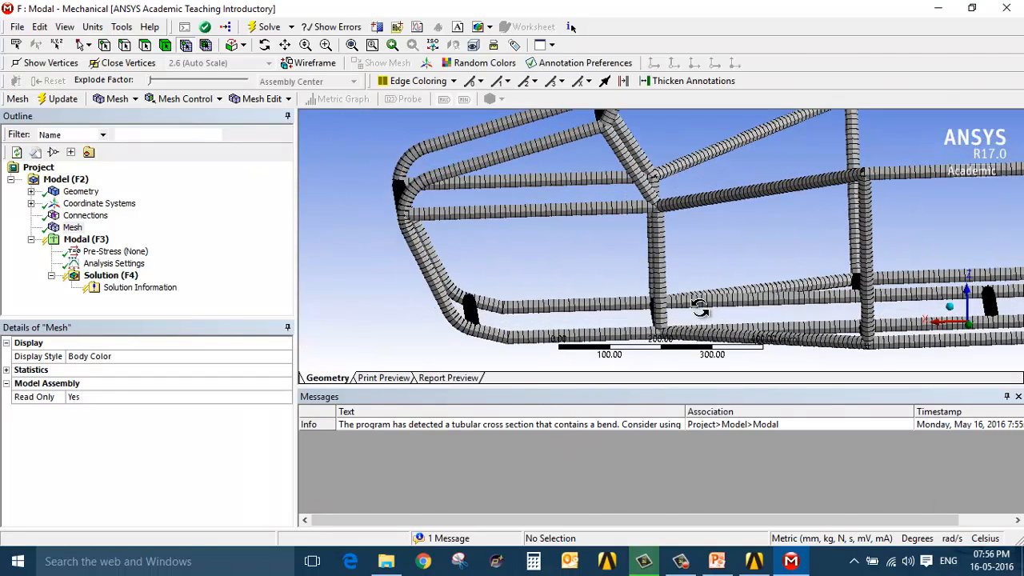
{"action": "left_click", "coordinate": [532, 337]}
{"action": "left_click", "coordinate": [628, 336], "text": "ctrl"}
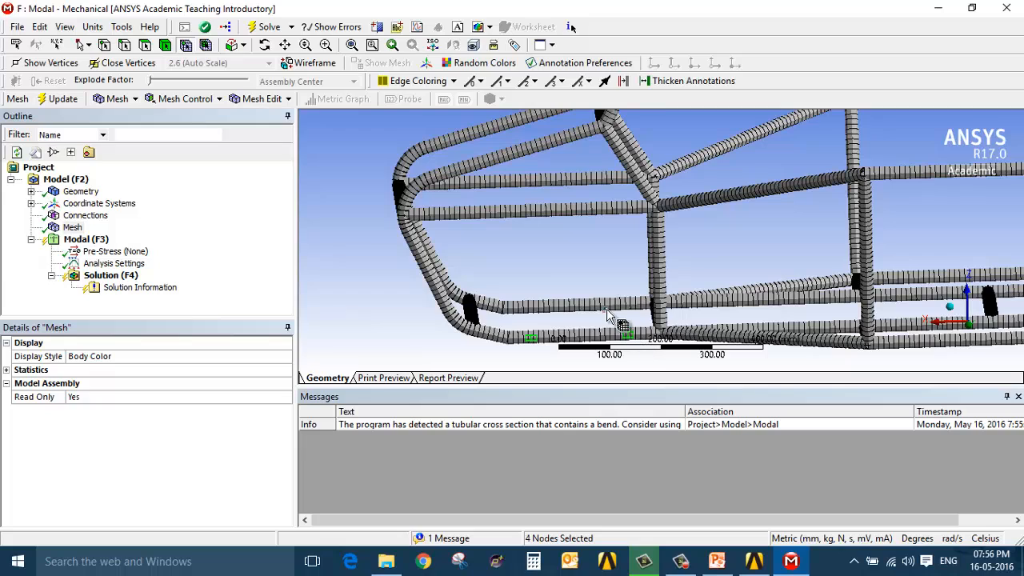
{"action": "left_click", "coordinate": [613, 306], "text": "ctrl"}
{"action": "left_click", "coordinate": [525, 307], "text": "ctrl"}
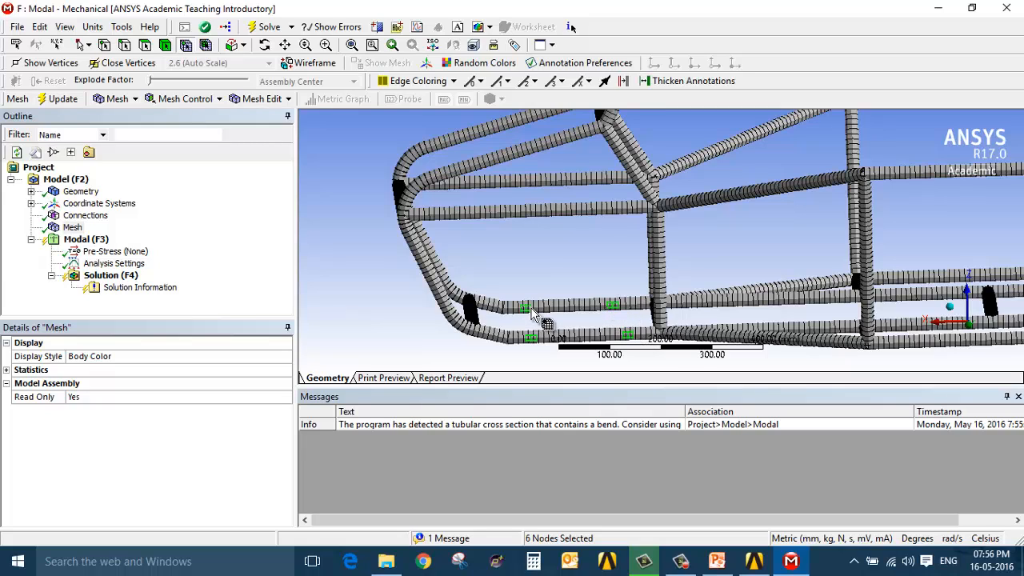
Step: Add mesh nodes near both ends of the two horizontal mid-height side tubes at the frame's front to the selection
{"action": "left_click", "coordinate": [456, 214], "text": "ctrl"}
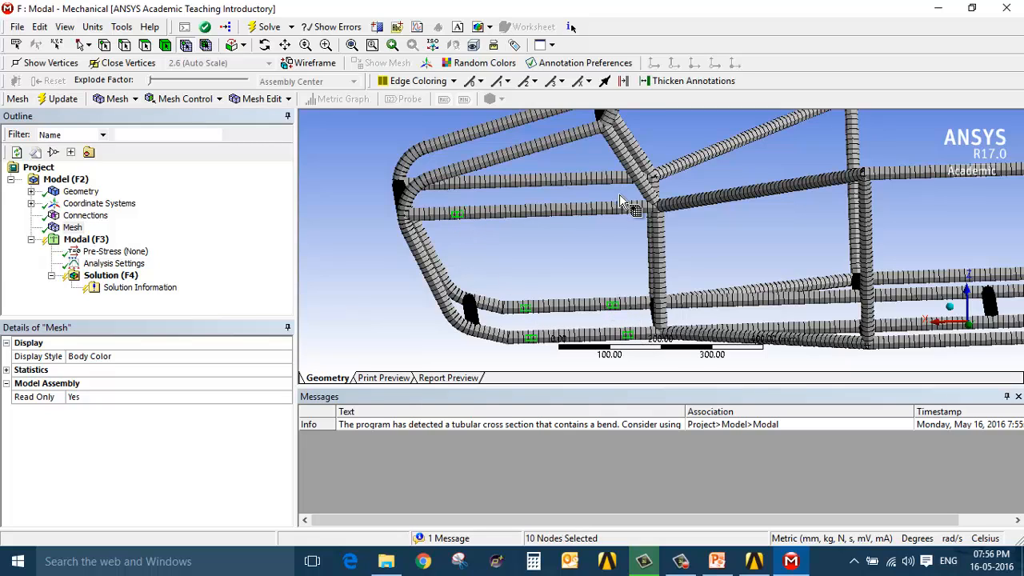
{"action": "left_click", "coordinate": [606, 212], "text": "ctrl"}
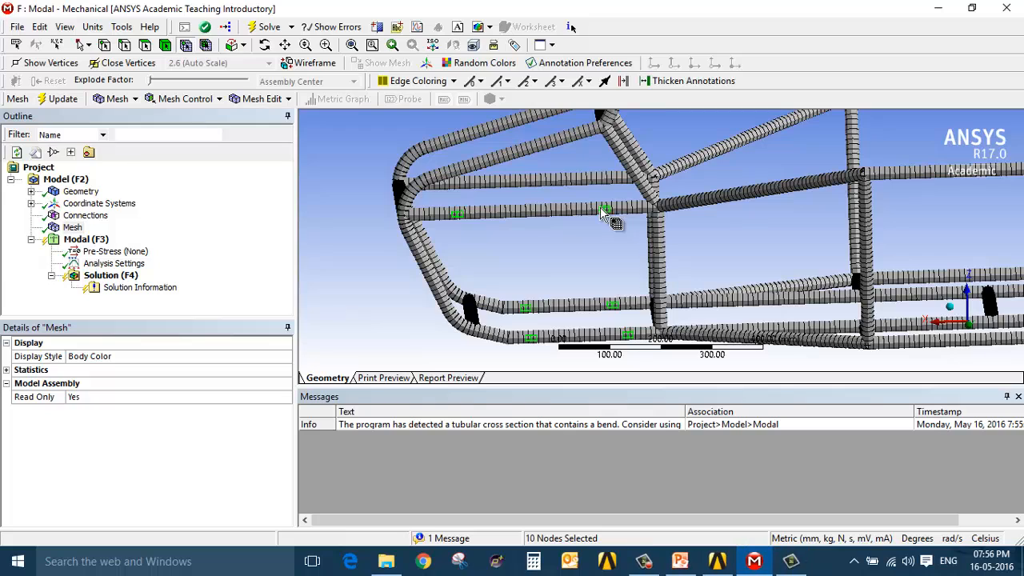
{"action": "left_click", "coordinate": [454, 191], "text": "ctrl"}
{"action": "left_click", "coordinate": [607, 182], "text": "ctrl"}
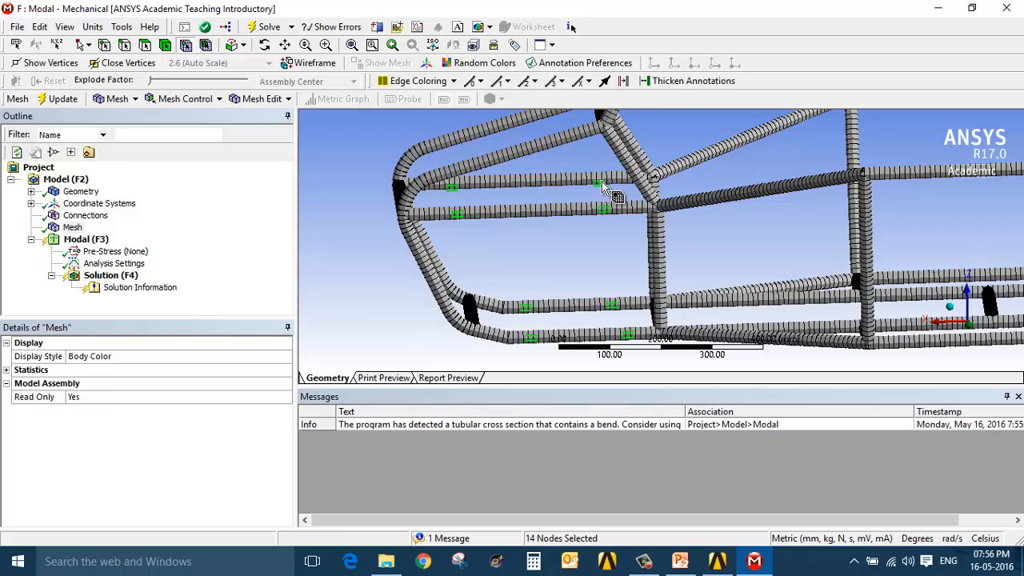
Step: Add mesh nodes near both ends of the two bottom side tubes at the rear of the frame to the selection
{"action": "scroll", "coordinate": [591, 206], "scroll_direction": "down", "scroll_amount": 2}
{"action": "scroll", "coordinate": [590, 206], "scroll_direction": "down", "scroll_amount": 3}
{"action": "middle_click_drag", "start_coordinate": [896, 294], "coordinate": [678, 291], "text": "ctrl"}
{"action": "middle_click_drag", "start_coordinate": [593, 296], "coordinate": [591, 304]}
{"action": "scroll", "coordinate": [628, 300], "scroll_direction": "up", "scroll_amount": 4}
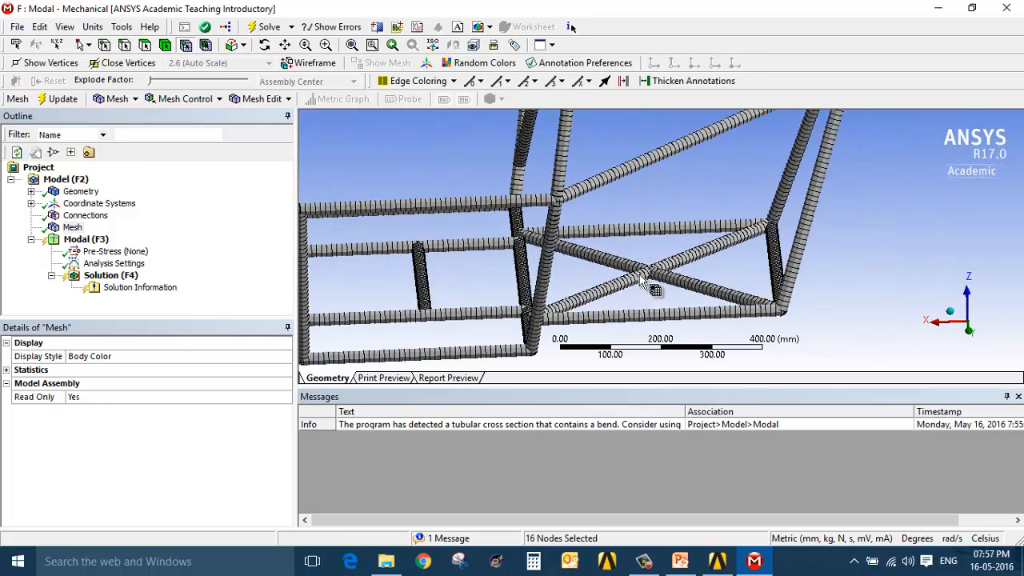
{"action": "left_click", "coordinate": [586, 320], "text": "ctrl"}
{"action": "left_click", "coordinate": [726, 314], "text": "ctrl"}
{"action": "left_click", "coordinate": [712, 225], "text": "ctrl"}
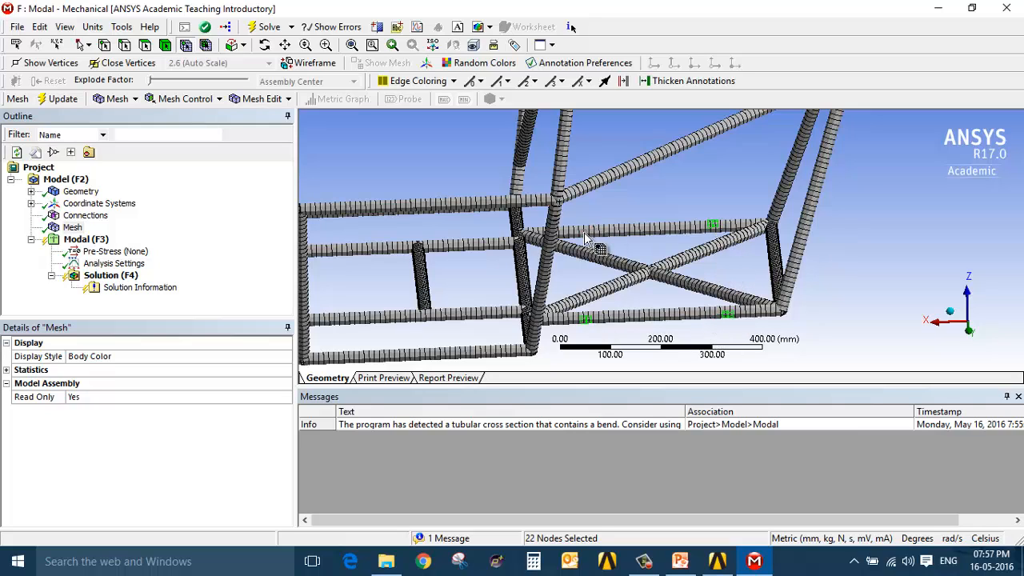
{"action": "left_click", "coordinate": [569, 231], "text": "ctrl"}
Step: Add mesh nodes near both ends of the two upper rear side tubes, on both sides of the frame, to the selection
{"action": "left_click", "coordinate": [617, 175], "text": "ctrl"}
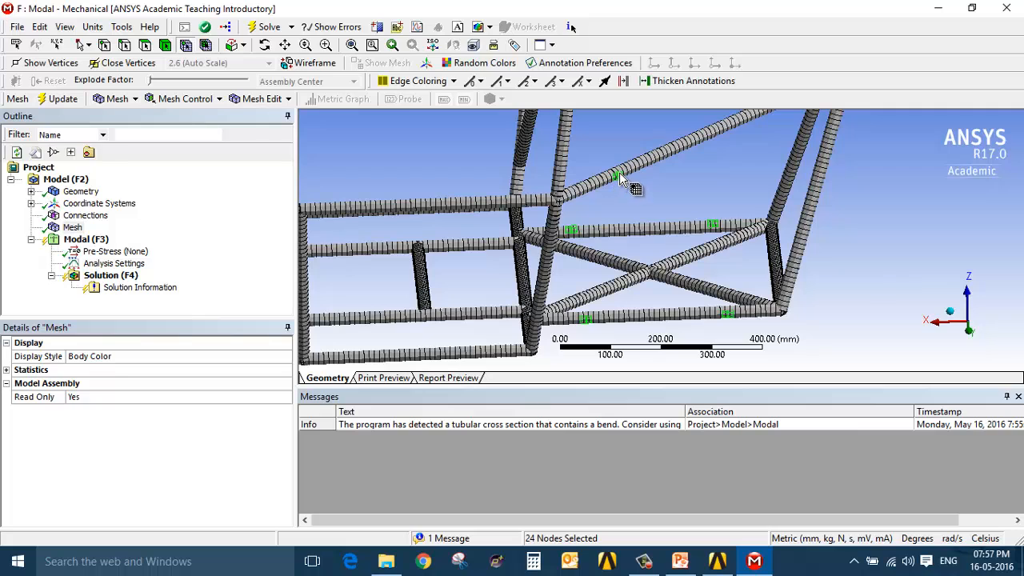
{"action": "middle_click_drag", "start_coordinate": [755, 149], "coordinate": [663, 232], "text": "ctrl"}
{"action": "left_click", "coordinate": [669, 205], "text": "ctrl"}
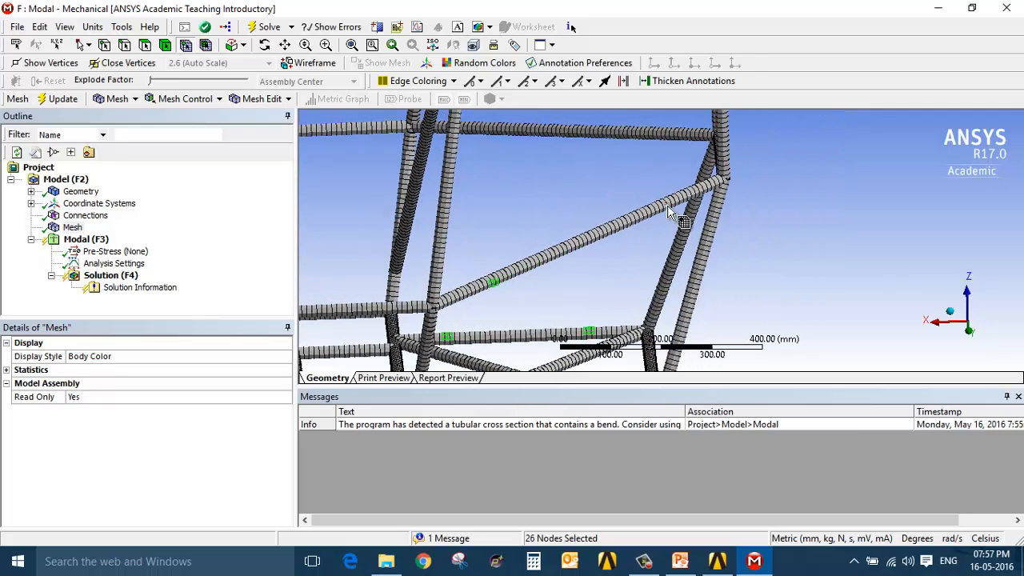
{"action": "left_click", "coordinate": [659, 134], "text": "ctrl"}
{"action": "left_click", "coordinate": [490, 131], "text": "ctrl"}
{"action": "scroll", "coordinate": [506, 160], "scroll_direction": "down", "scroll_amount": 6}
{"action": "scroll", "coordinate": [592, 217], "scroll_direction": "up", "scroll_amount": 7}
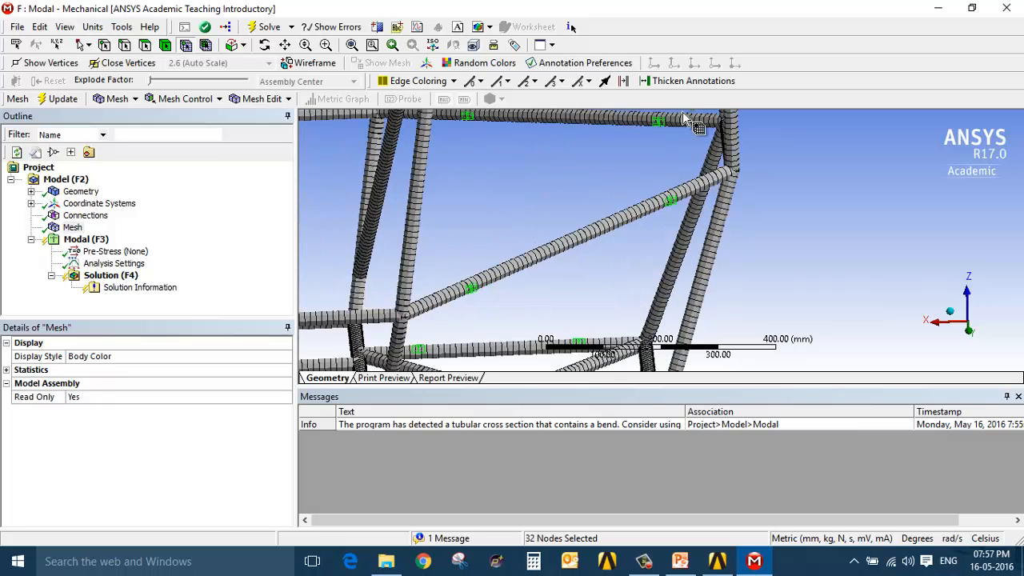
Step: Create a named selection called Suspension_mounting from the selected nodes
{"action": "right_click", "coordinate": [662, 128]}
{"action": "left_click", "coordinate": [725, 407]}
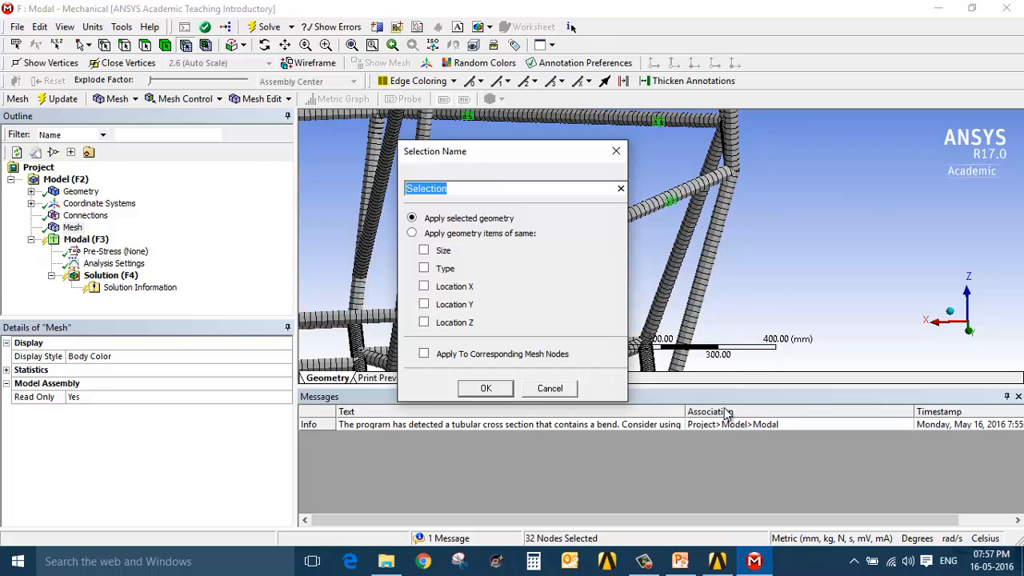
{"action": "type", "text": "Suspension_moun"}
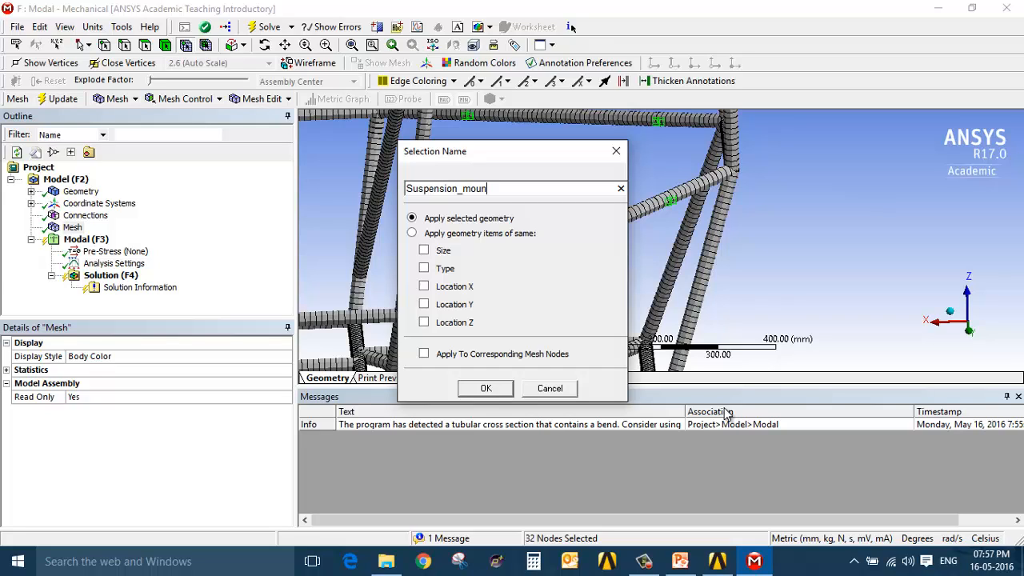
{"action": "type", "text": "ting"}
{"action": "key", "text": "Return"}
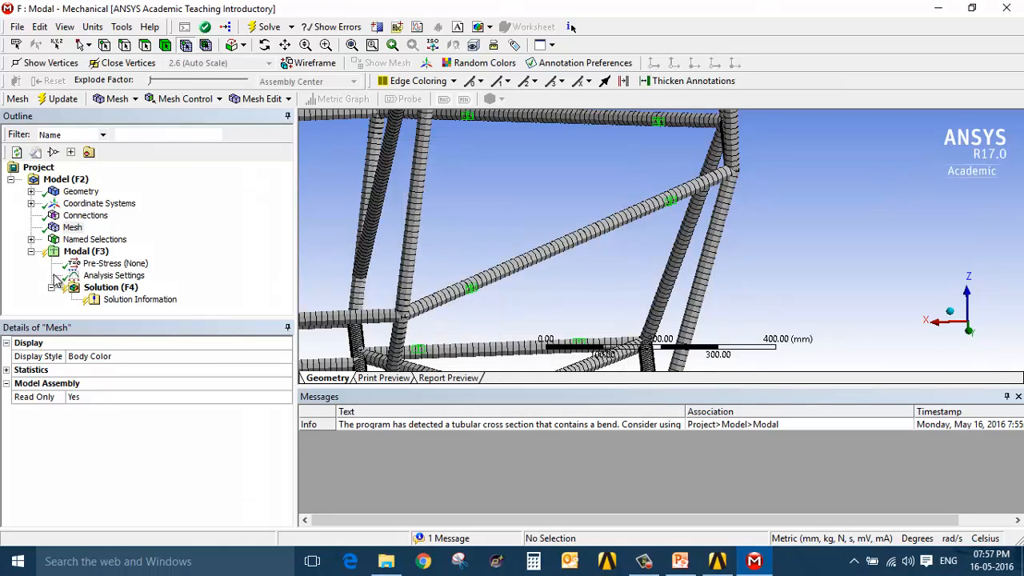
Step: Set the maximum number of modes to find to 20 in the modal analysis settings
{"action": "left_click", "coordinate": [114, 275]}
{"action": "left_click", "coordinate": [127, 355]}
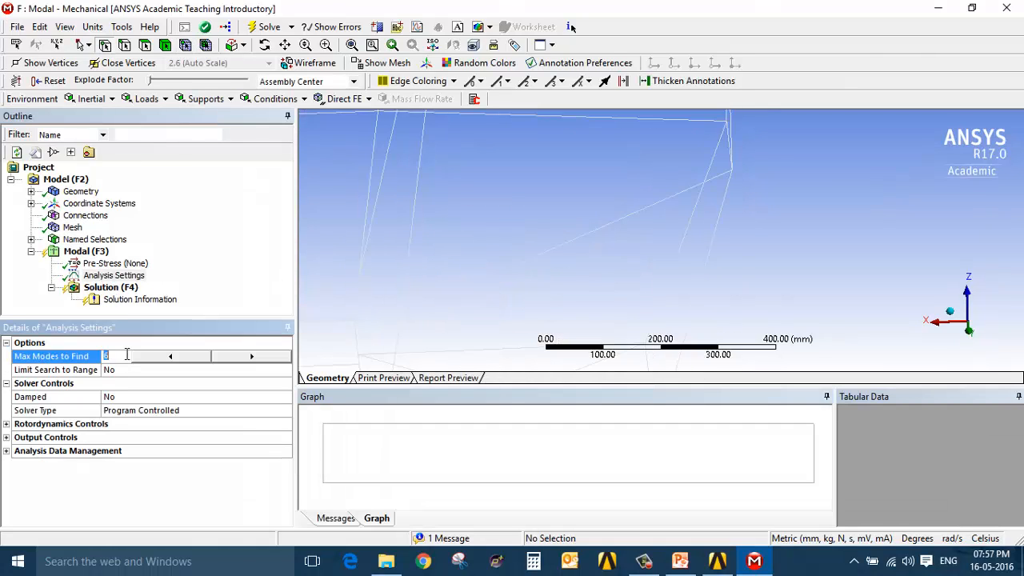
{"action": "type", "text": "20"}
{"action": "key", "text": "Return"}
Step: Limit the mode search to a frequency range with a maximum of 300 Hz
{"action": "left_click", "coordinate": [137, 369]}
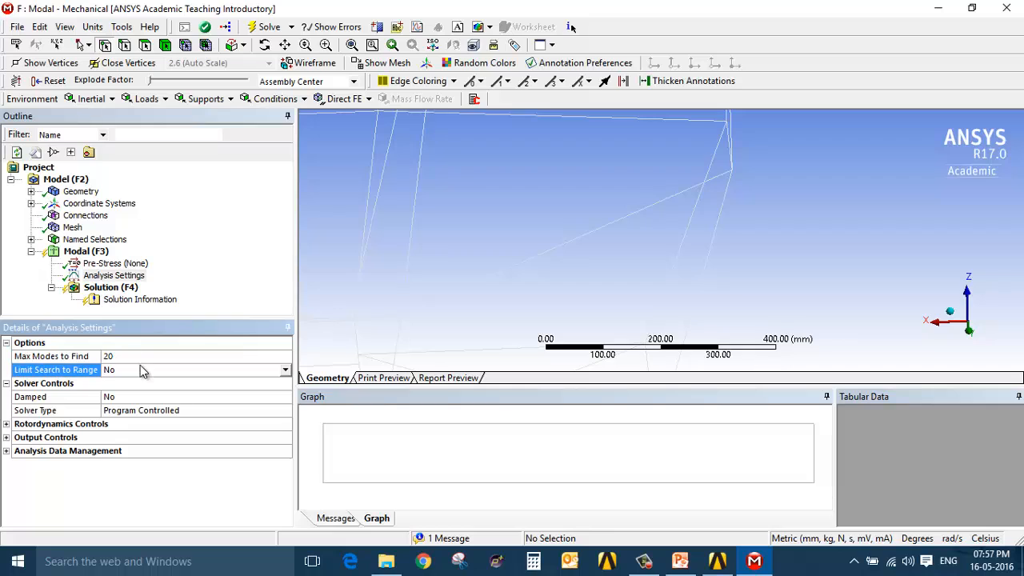
{"action": "left_click", "coordinate": [286, 370]}
{"action": "left_click", "coordinate": [242, 394]}
{"action": "left_click", "coordinate": [210, 384]}
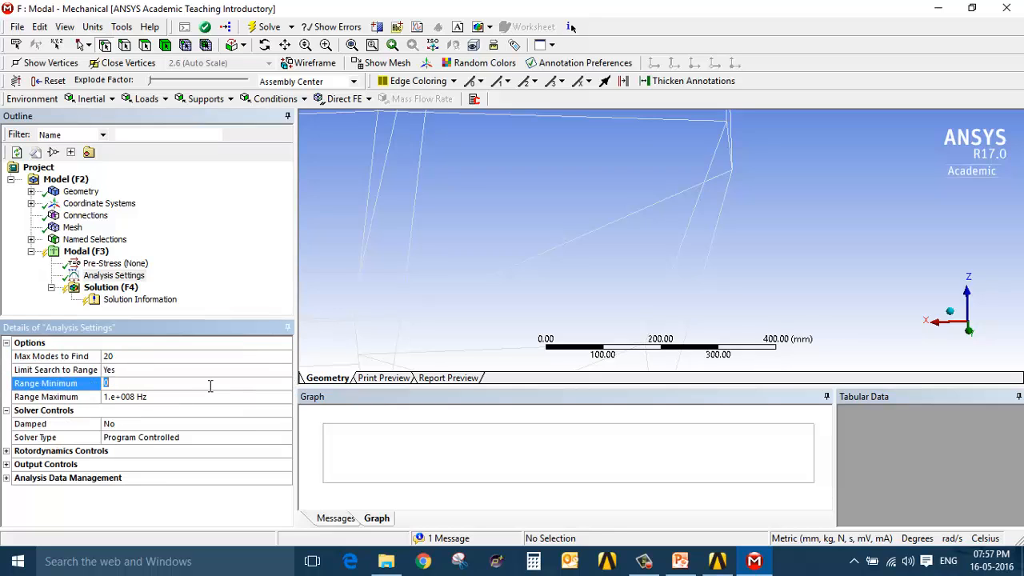
{"action": "left_click", "coordinate": [194, 395]}
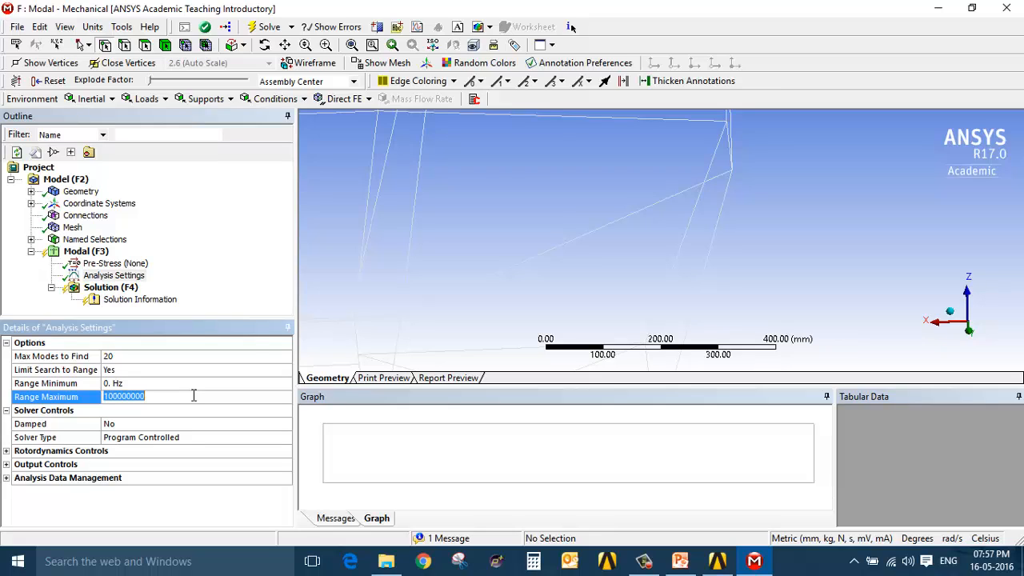
{"action": "type", "text": "3"}
{"action": "key", "text": "Return"}
Step: Insert a Total Deformation result under the modal solution
{"action": "scroll", "coordinate": [534, 237], "scroll_direction": "down", "scroll_amount": 8}
{"action": "middle_click_drag", "start_coordinate": [541, 277], "coordinate": [622, 269]}
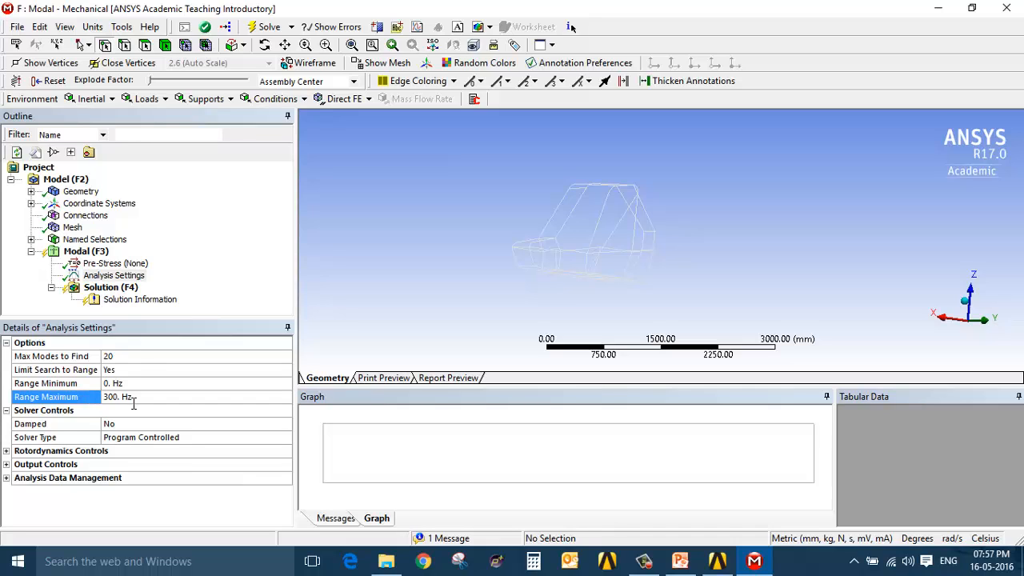
{"action": "right_click", "coordinate": [124, 288]}
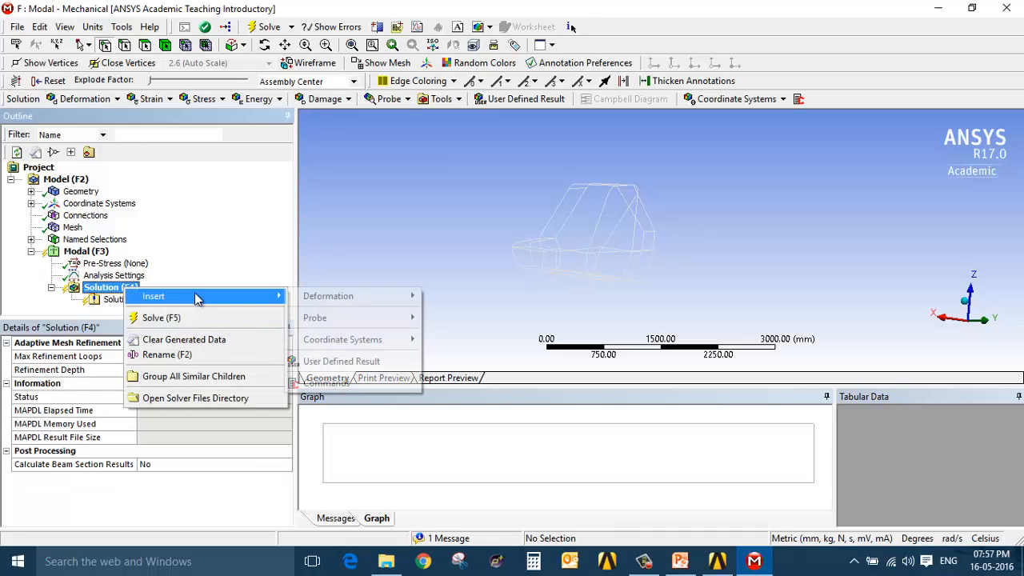
{"action": "mouse_move", "coordinate": [329, 297]}
Step: Insert a Force Reaction probe under the modal solution
{"action": "right_click", "coordinate": [130, 275]}
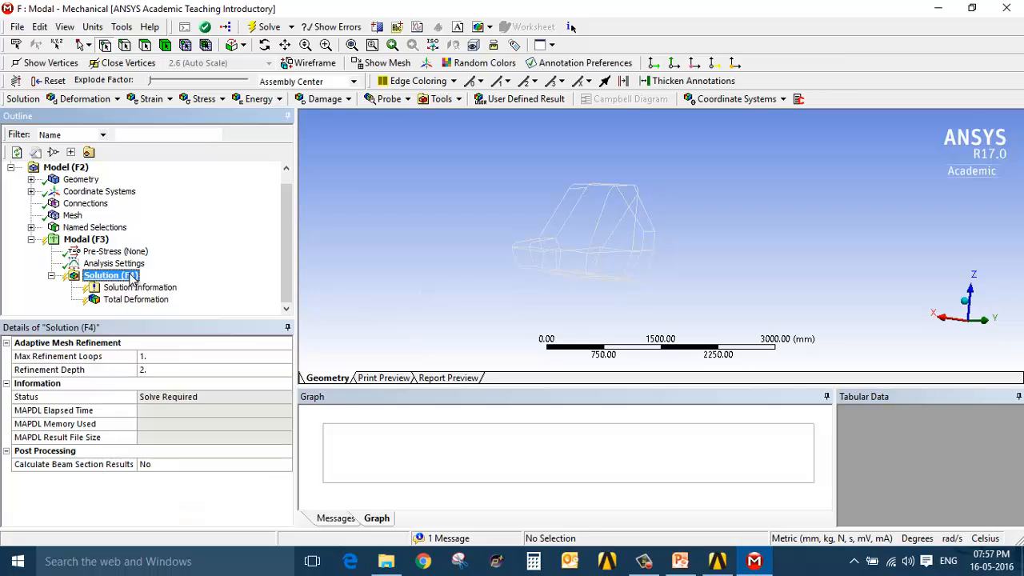
{"action": "mouse_move", "coordinate": [196, 284]}
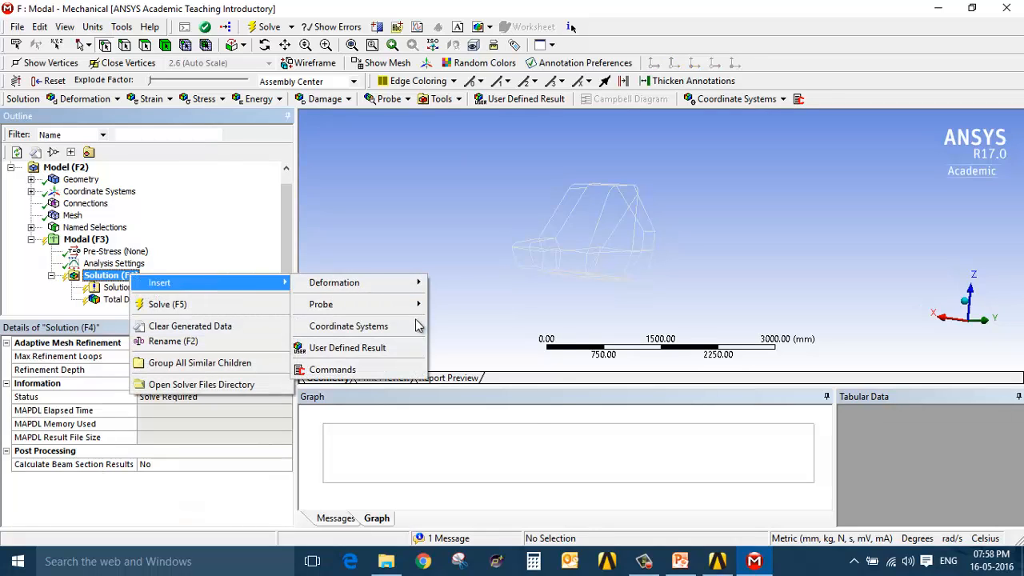
{"action": "mouse_move", "coordinate": [416, 307]}
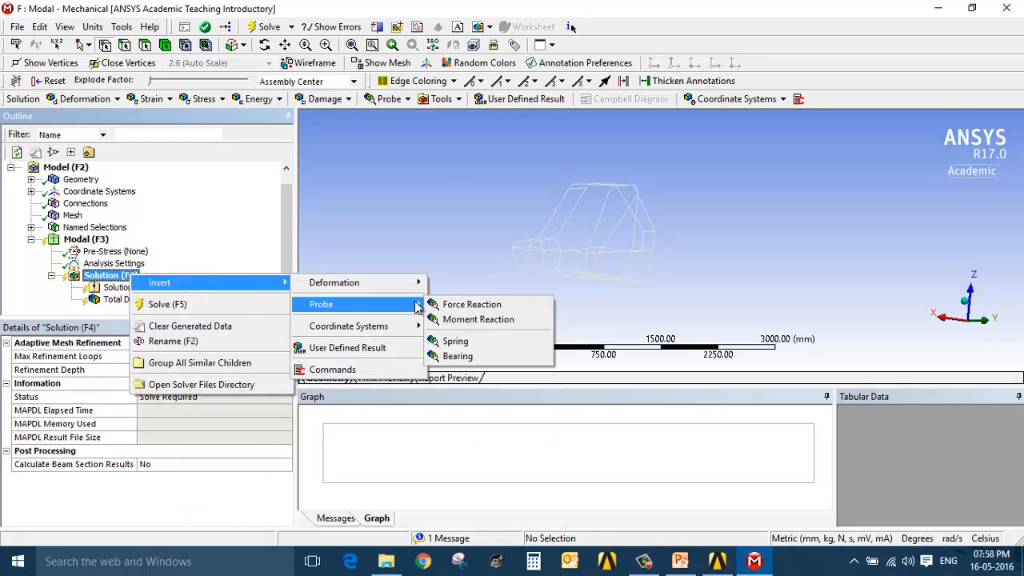
{"action": "left_click", "coordinate": [496, 308]}
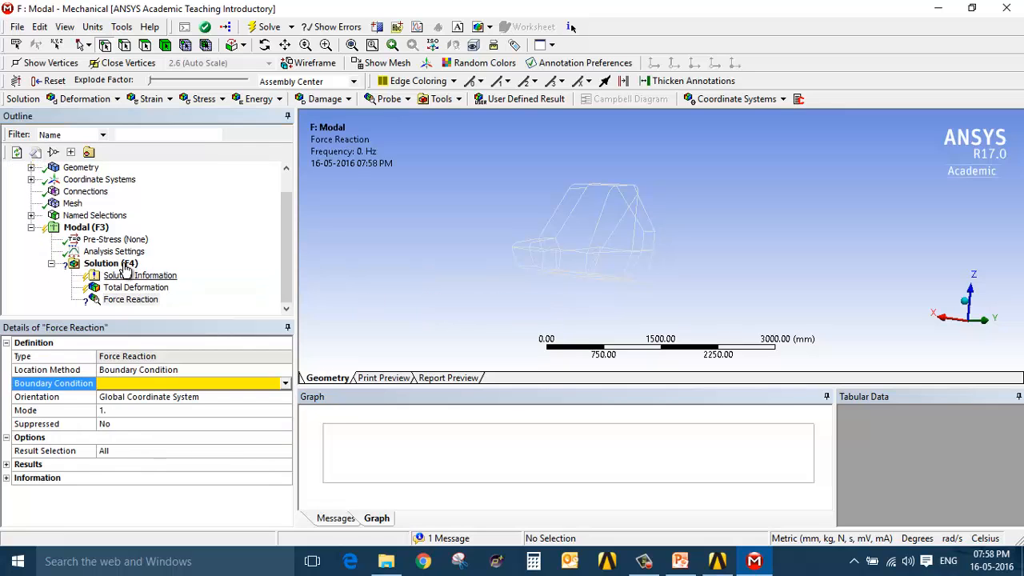
Step: Delete the Force Reaction probe from the modal solution
{"action": "right_click", "coordinate": [132, 265]}
{"action": "left_click", "coordinate": [118, 302]}
{"action": "right_click", "coordinate": [118, 300]}
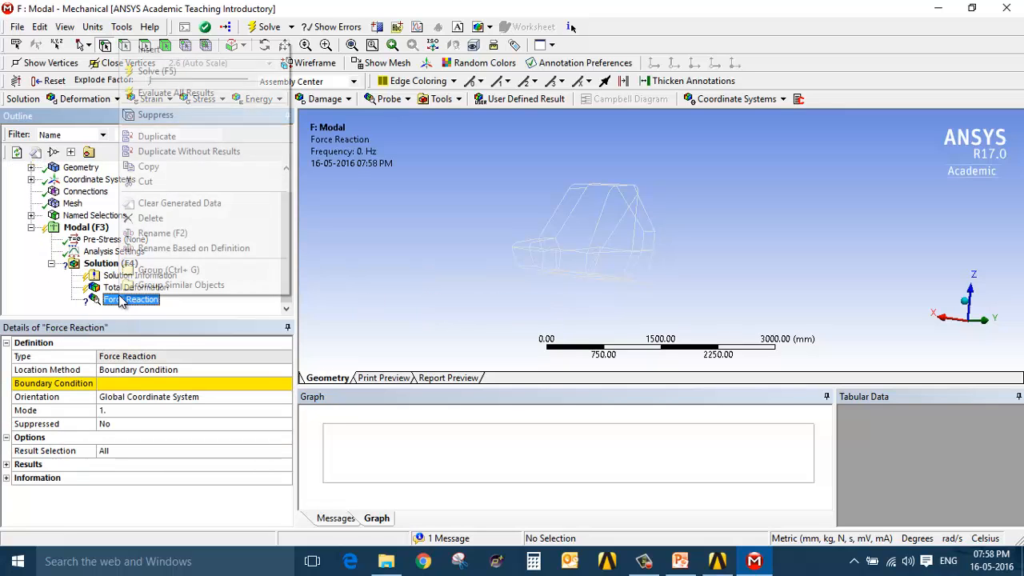
{"action": "left_click", "coordinate": [164, 218]}
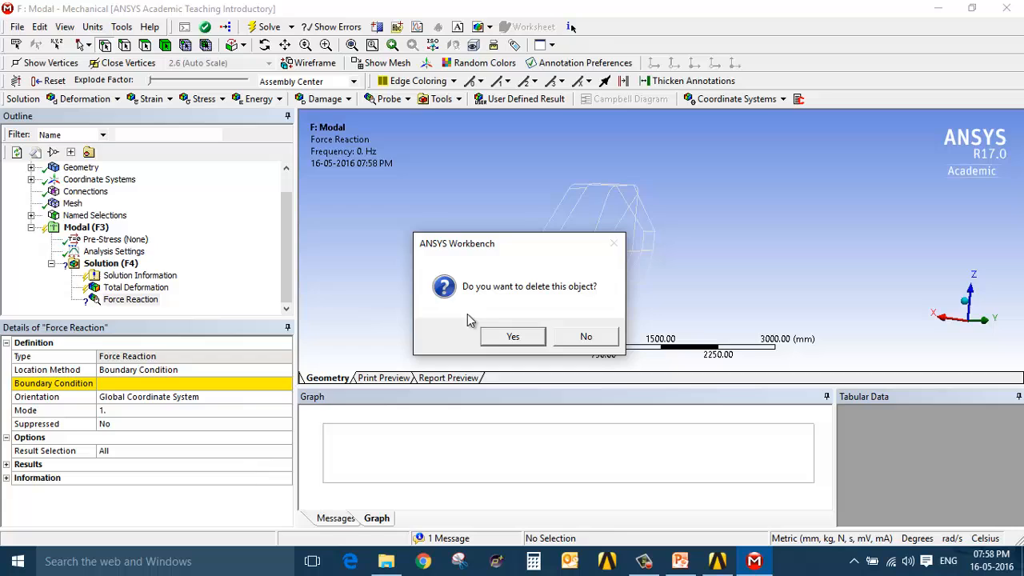
{"action": "left_click", "coordinate": [512, 336]}
Step: Solve the modal analysis and display its Total Deformation result on the frame
{"action": "right_click", "coordinate": [123, 281]}
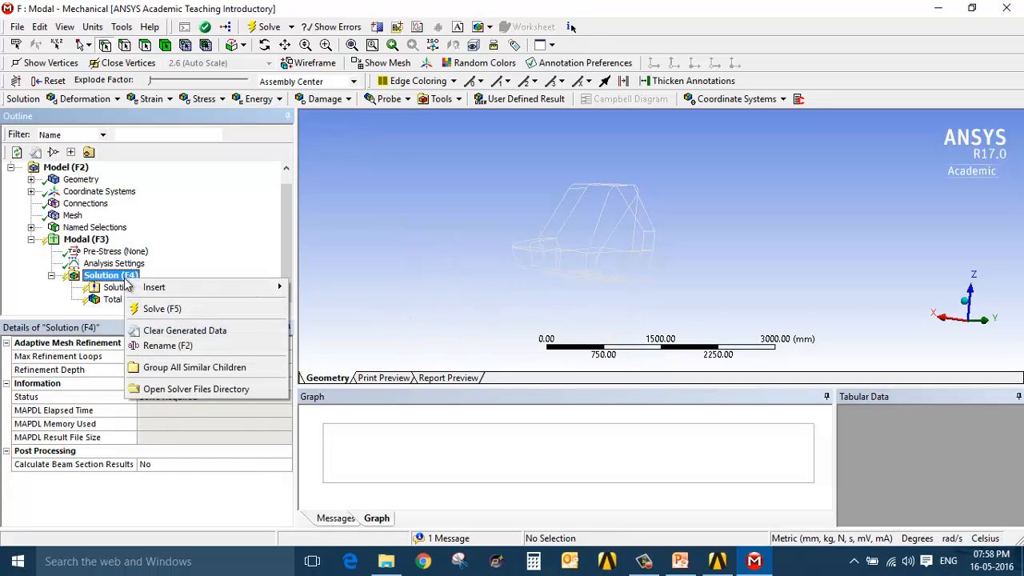
{"action": "left_click", "coordinate": [215, 312]}
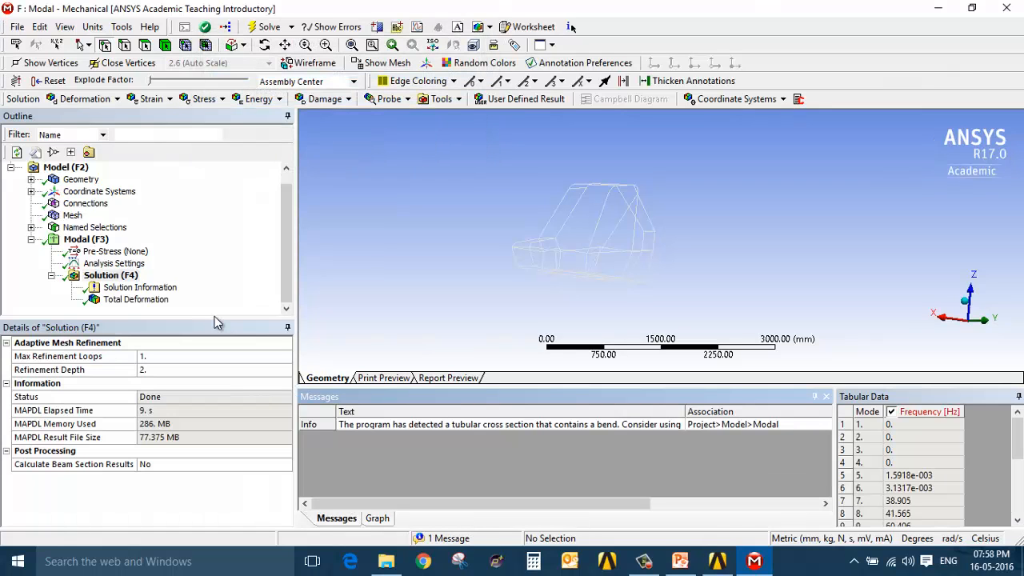
{"action": "left_click", "coordinate": [136, 299]}
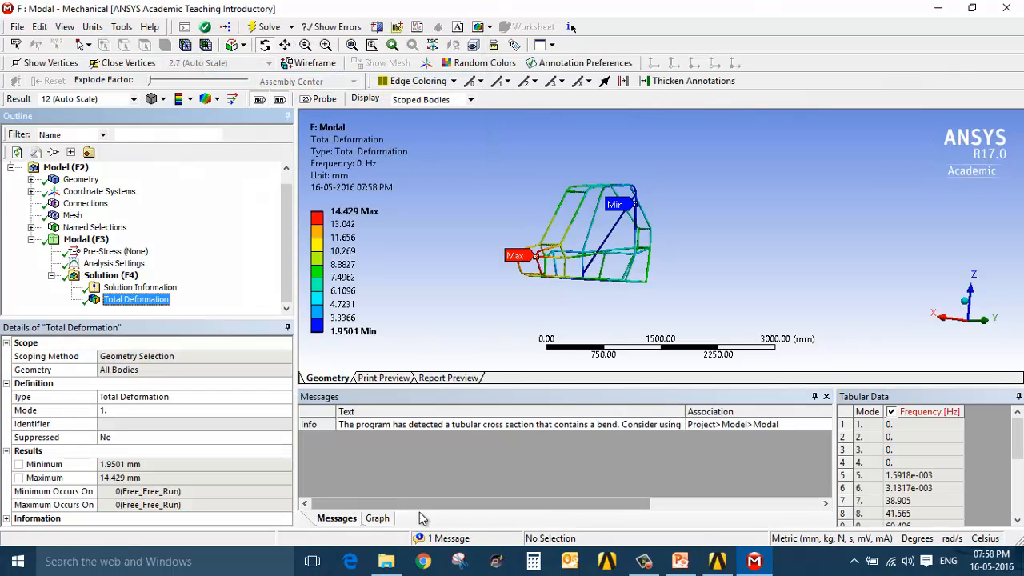
Step: Show the mode frequency graph for Total Deformation and select the range covering modes 1 to 5
{"action": "left_click", "coordinate": [377, 518]}
{"action": "left_click_drag", "start_coordinate": [361, 459], "coordinate": [810, 478]}
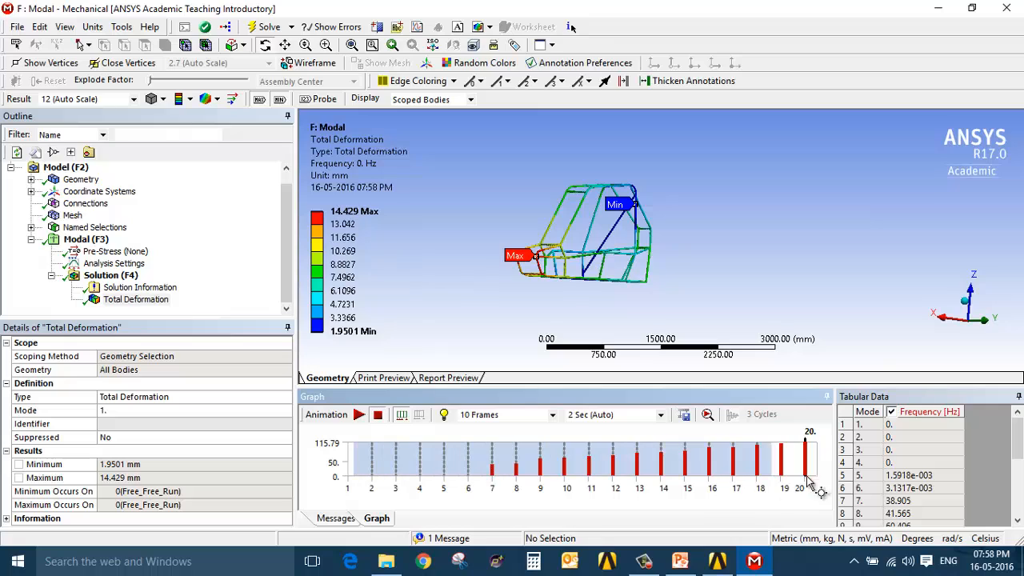
{"action": "scroll", "coordinate": [905, 490], "scroll_direction": "down", "scroll_amount": 1}
{"action": "right_click", "coordinate": [452, 462]}
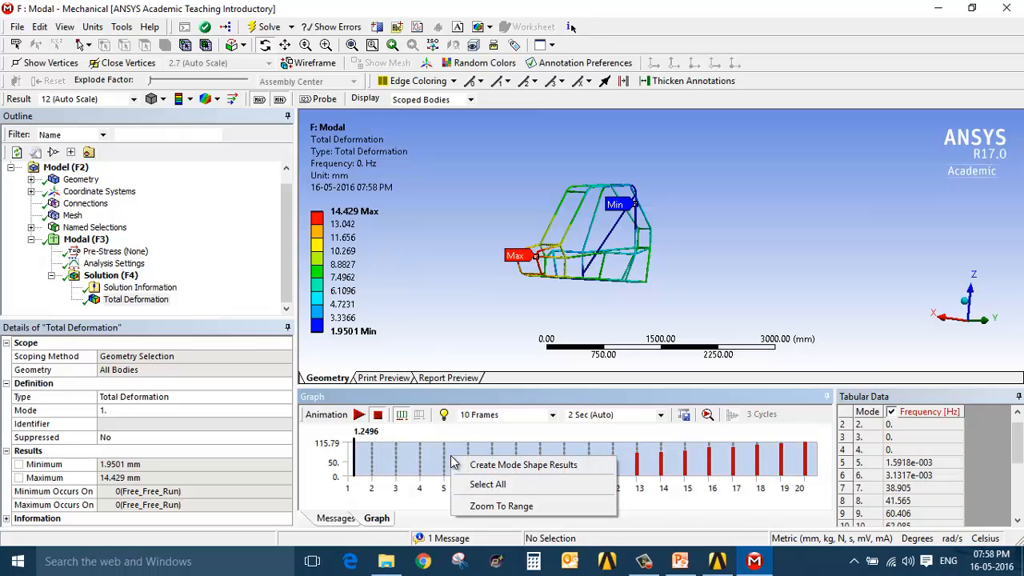
{"action": "left_click", "coordinate": [382, 504]}
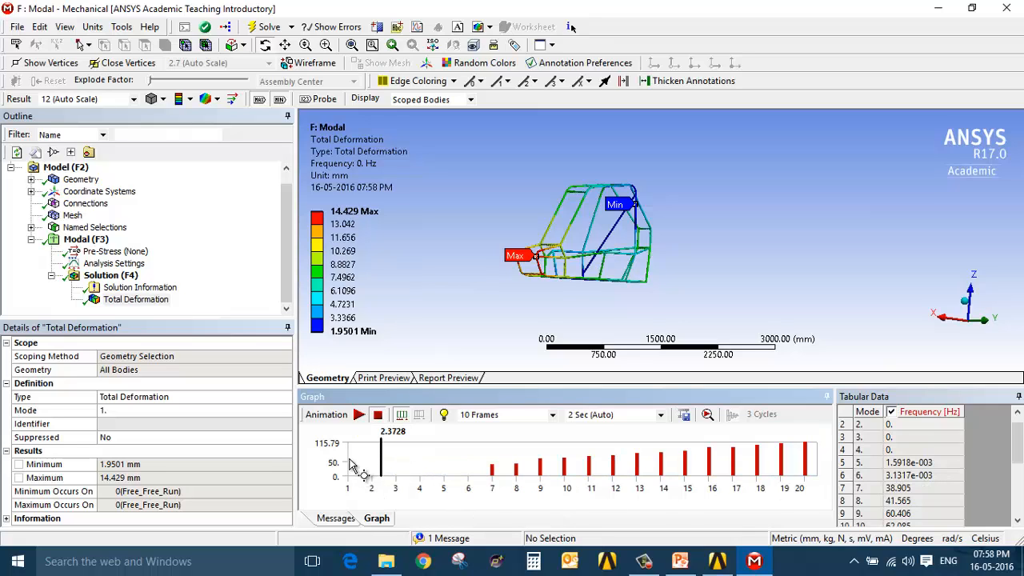
{"action": "left_click_drag", "start_coordinate": [462, 471], "coordinate": [349, 471]}
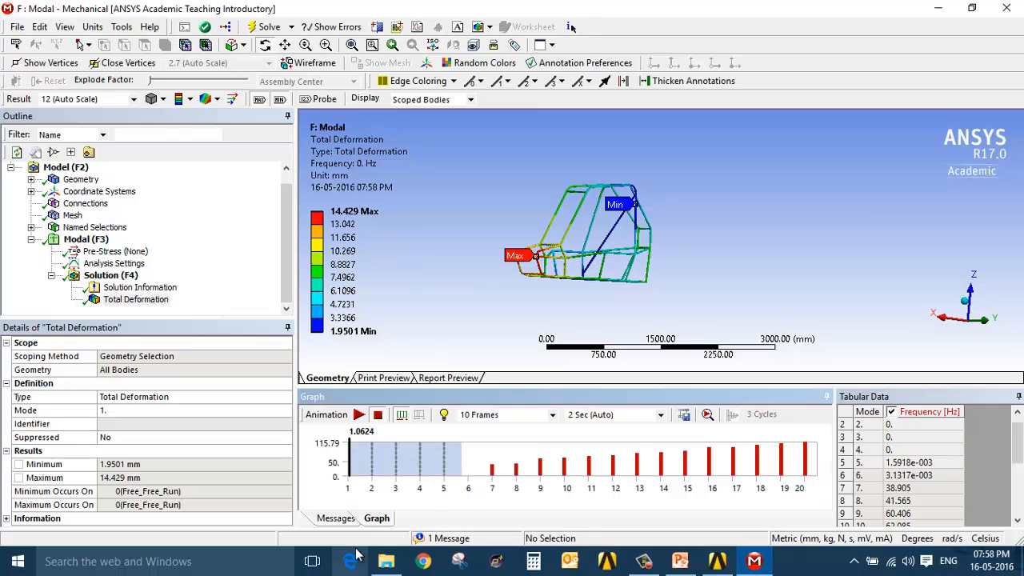
Step: Select the full range of modes 1 to 20 in the frequency graph and create mode shape results for them
{"action": "left_click", "coordinate": [351, 473]}
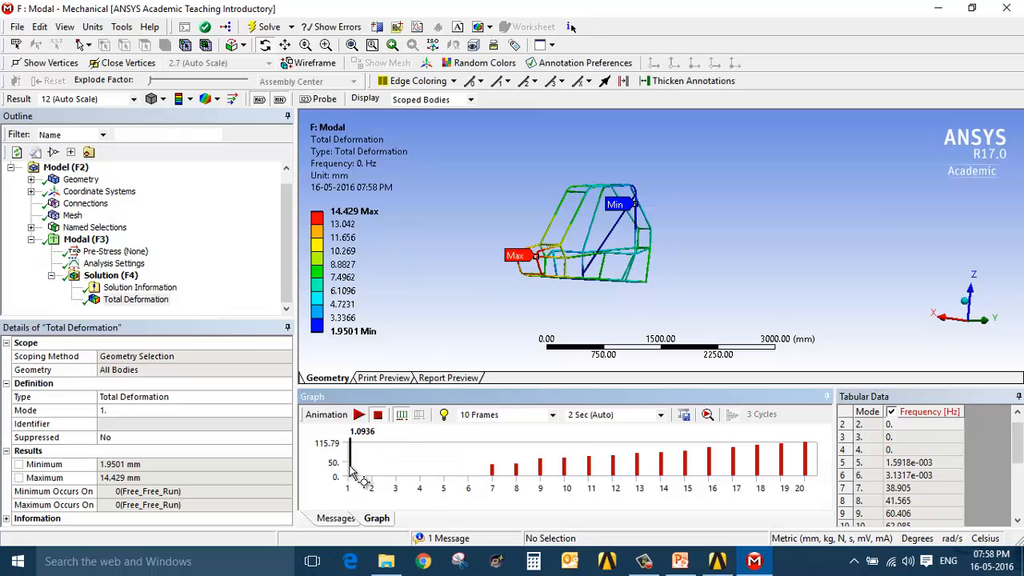
{"action": "left_click_drag", "start_coordinate": [353, 468], "coordinate": [647, 472]}
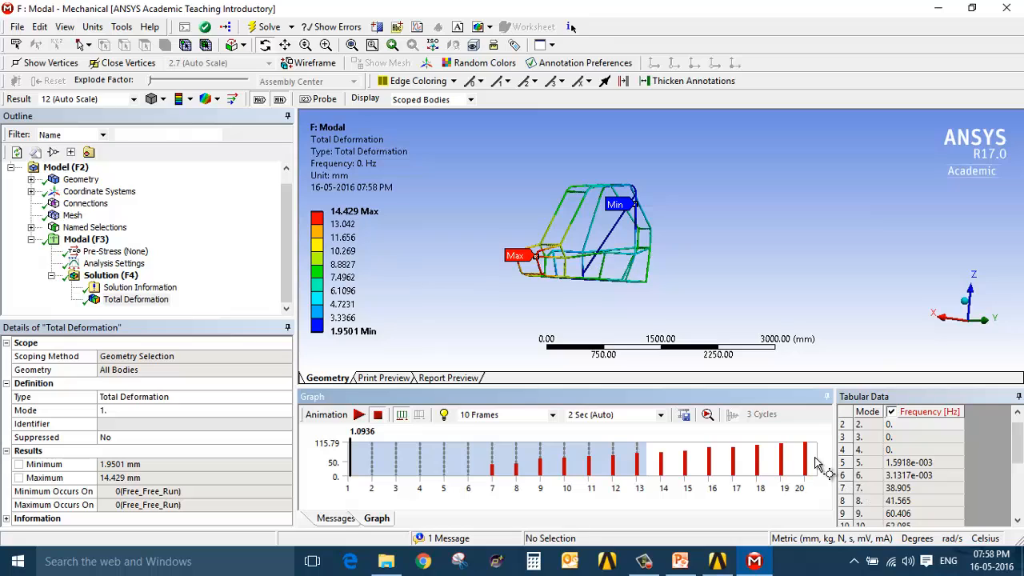
{"action": "left_click_drag", "start_coordinate": [817, 464], "coordinate": [818, 460]}
{"action": "right_click", "coordinate": [723, 471]}
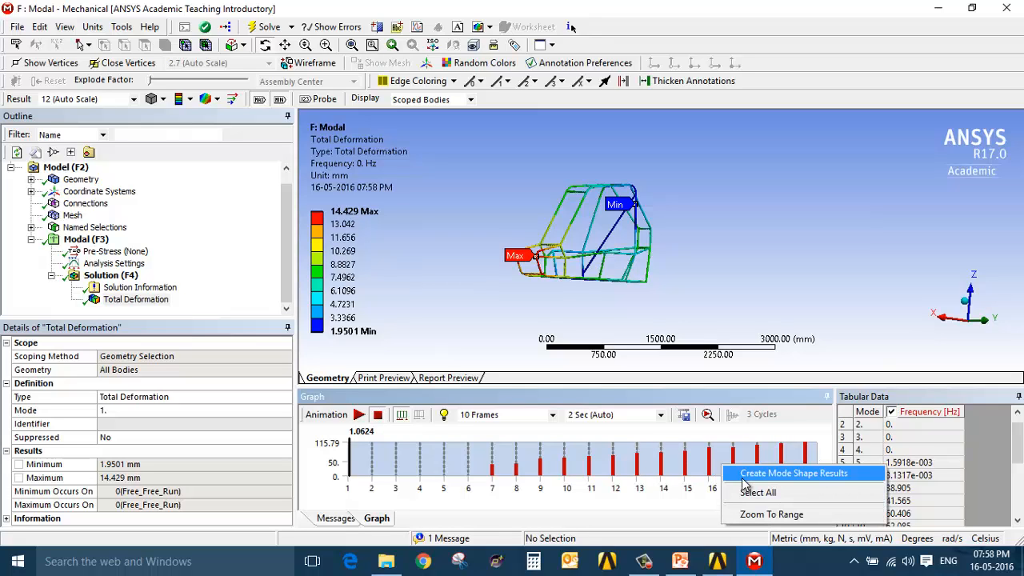
{"action": "left_click", "coordinate": [743, 474]}
{"action": "scroll", "coordinate": [88, 297], "scroll_direction": "down", "scroll_amount": 6}
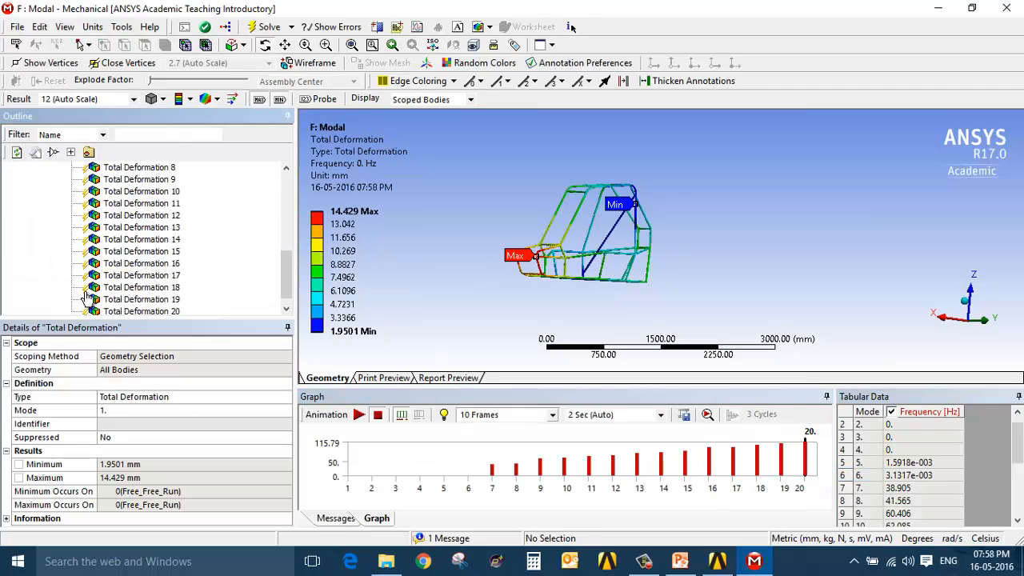
Step: Evaluate all results of the modal solution for the newly created mode shapes
{"action": "scroll", "coordinate": [88, 292], "scroll_direction": "up", "scroll_amount": 4}
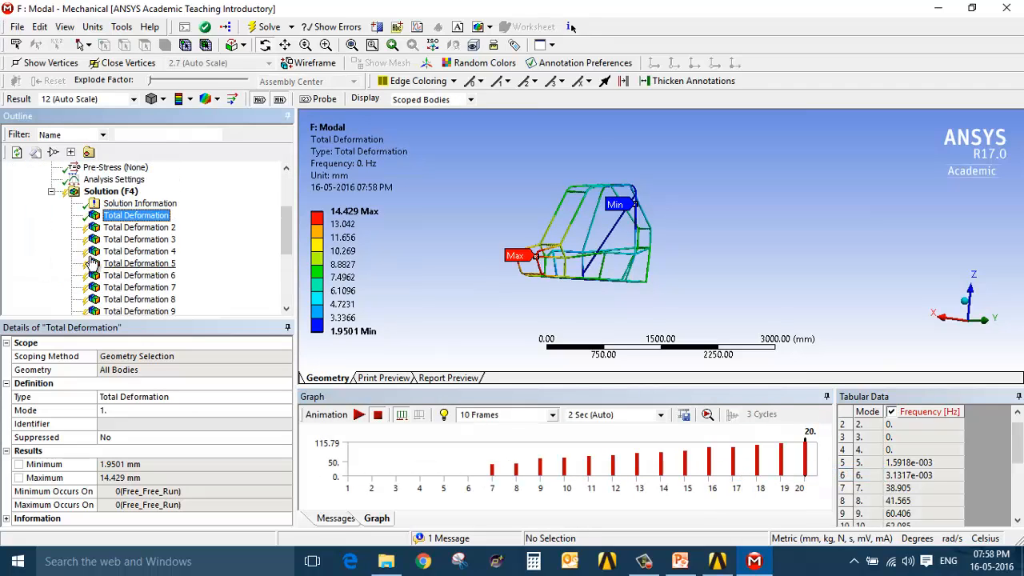
{"action": "left_click", "coordinate": [110, 192]}
{"action": "right_click", "coordinate": [111, 192]}
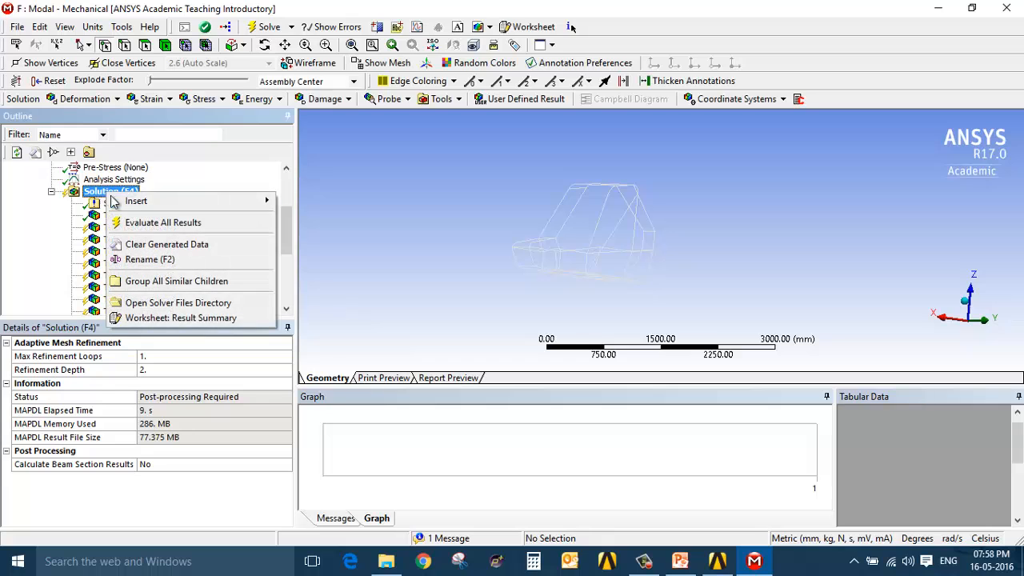
{"action": "left_click", "coordinate": [160, 222]}
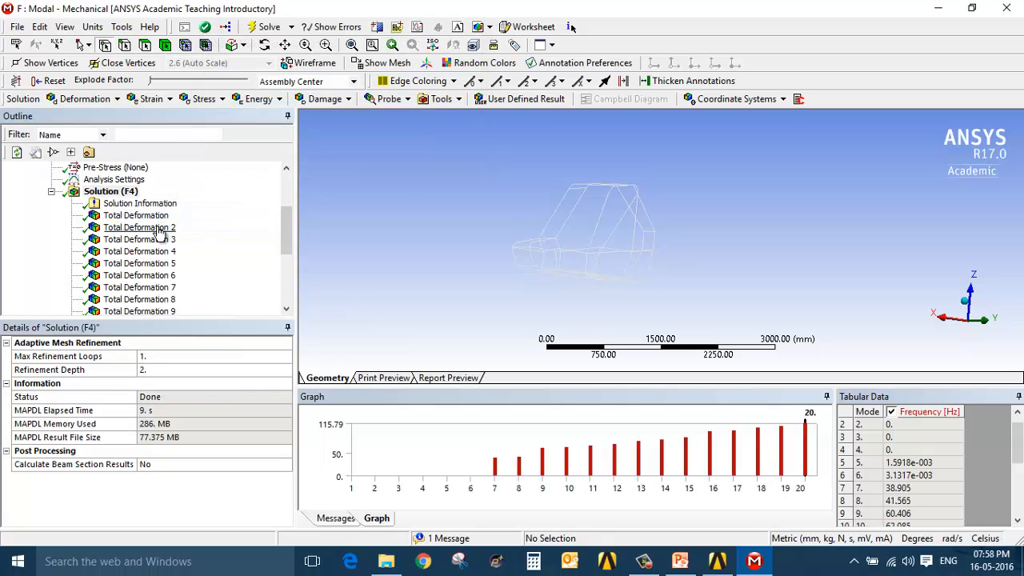
Step: Display the Total Deformation 2 result and animate its mode shape on the frame
{"action": "left_click", "coordinate": [159, 228]}
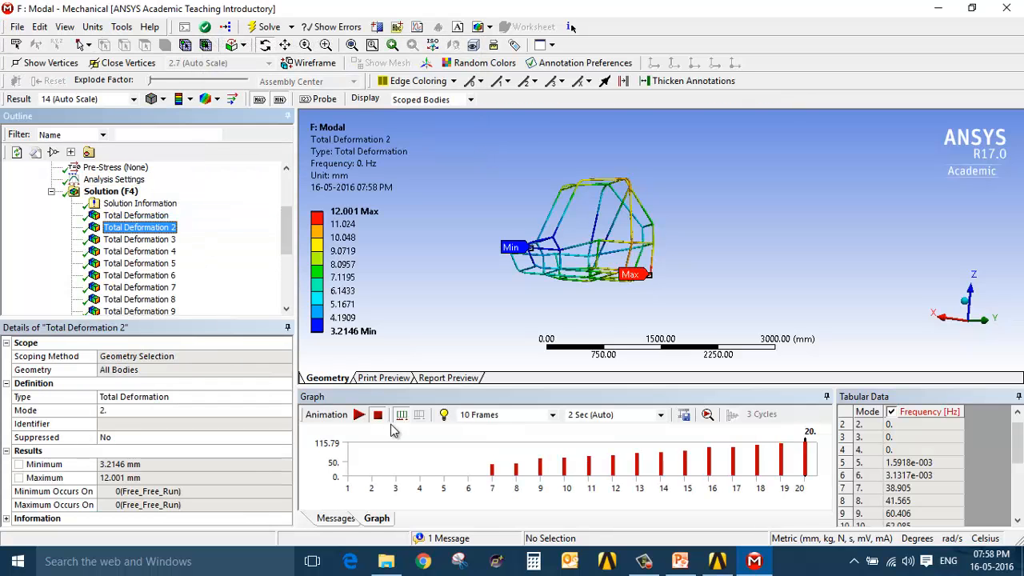
{"action": "left_click", "coordinate": [359, 415]}
{"action": "left_click_drag", "start_coordinate": [547, 289], "coordinate": [481, 309]}
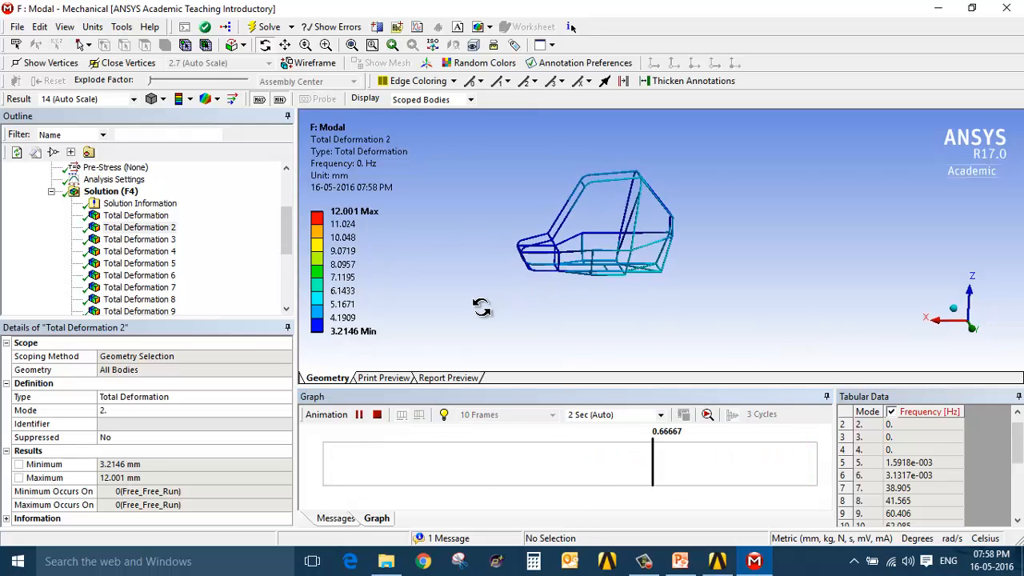
Step: Insert a Nodal Displacement under the Modal environment and scope it to the Suspension_mounting named selection
{"action": "scroll", "coordinate": [104, 195], "scroll_direction": "up", "scroll_amount": 2}
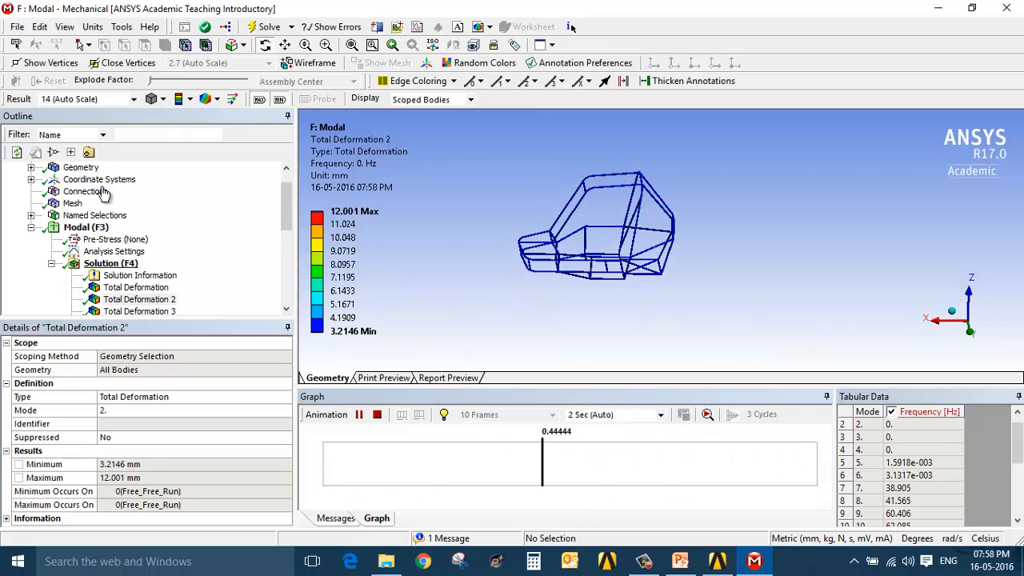
{"action": "scroll", "coordinate": [112, 232], "scroll_direction": "down", "scroll_amount": 6}
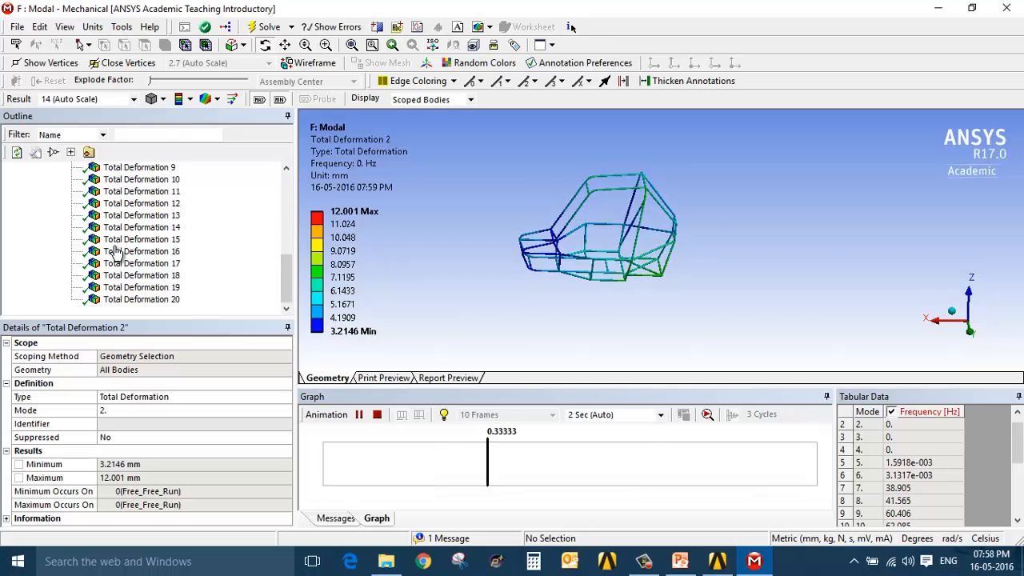
{"action": "scroll", "coordinate": [116, 252], "scroll_direction": "up", "scroll_amount": 7}
{"action": "left_click", "coordinate": [88, 251]}
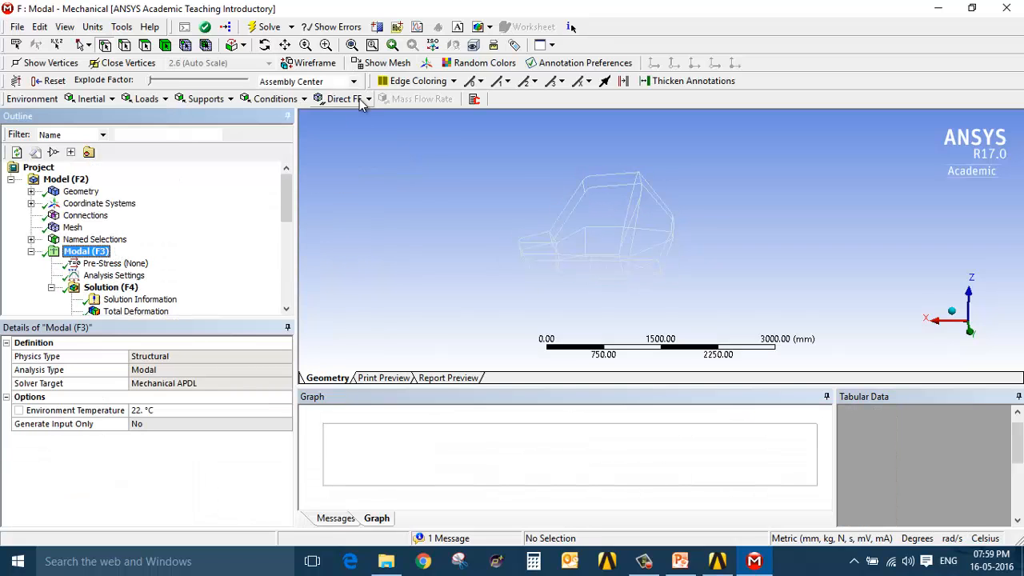
{"action": "left_click", "coordinate": [361, 100]}
{"action": "left_click", "coordinate": [369, 161]}
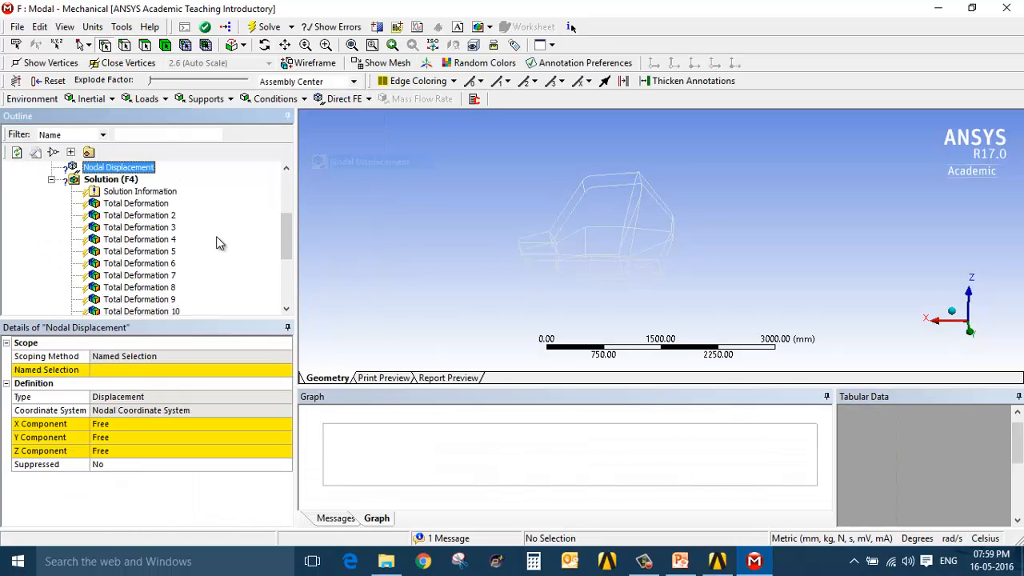
{"action": "left_click", "coordinate": [147, 371]}
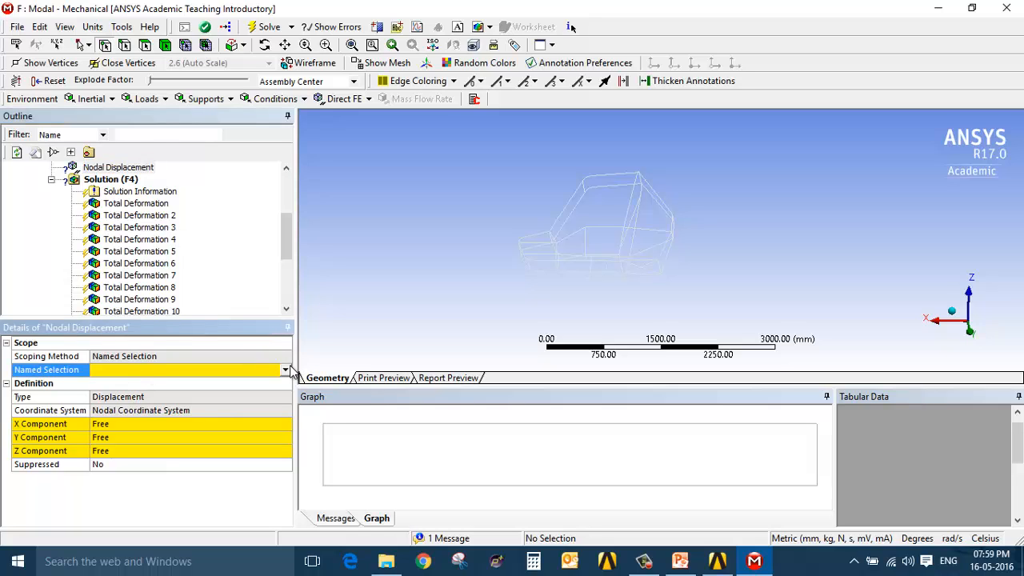
{"action": "left_click", "coordinate": [285, 370]}
{"action": "left_click", "coordinate": [240, 384]}
Step: Set the X, Y and Z components of the Nodal Displacement to 0 mm
{"action": "left_click", "coordinate": [191, 424]}
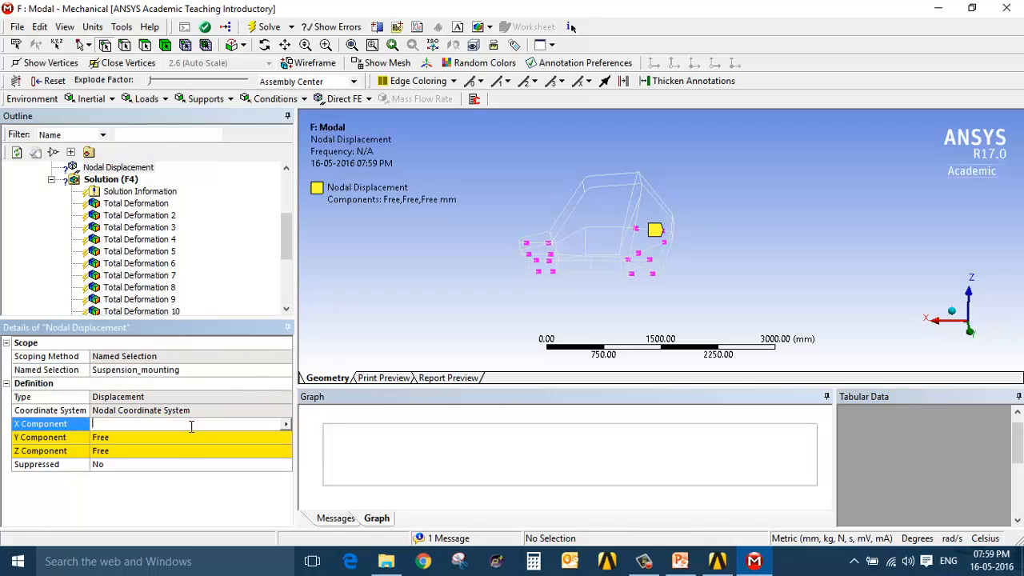
{"action": "type", "text": "0"}
{"action": "key", "text": "Tab"}
{"action": "type", "text": "0"}
{"action": "key", "text": "Tab"}
{"action": "type", "text": "0"}
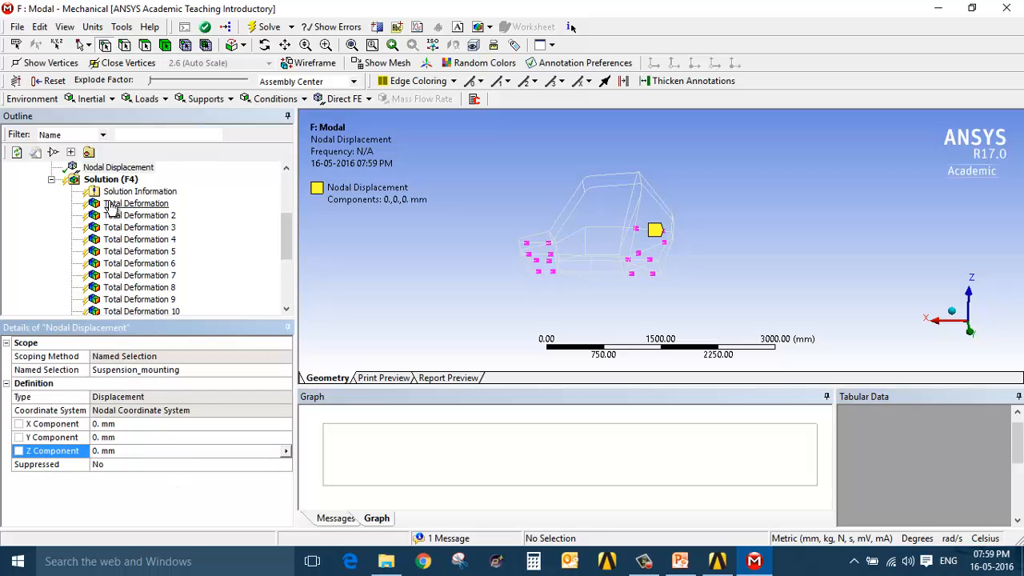
Step: Insert a Nodal Rotation under the Modal environment and scope it to the Suspension_mounting named selection
{"action": "scroll", "coordinate": [112, 208], "scroll_direction": "up", "scroll_amount": 4}
{"action": "left_click", "coordinate": [106, 252]}
{"action": "left_click", "coordinate": [344, 98]}
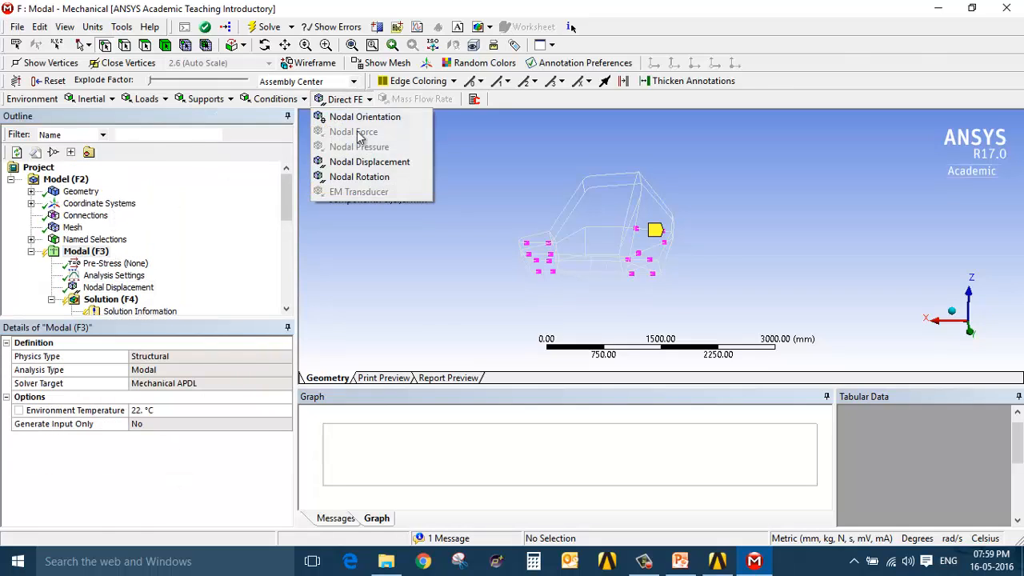
{"action": "left_click", "coordinate": [374, 175]}
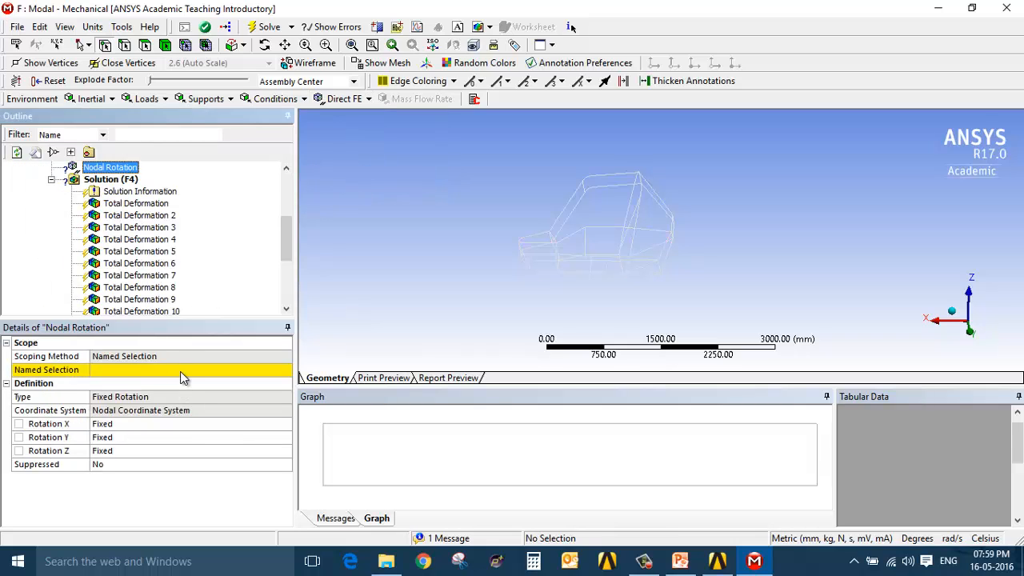
{"action": "left_click", "coordinate": [181, 372]}
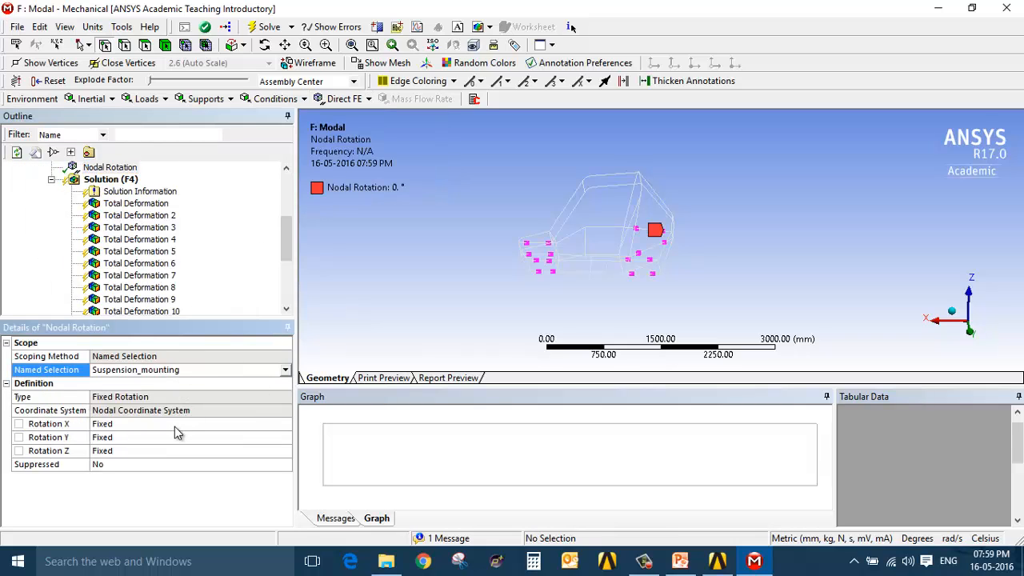
Step: Solve the modal analysis with the suspension mounting constraints and show the mode frequency graph
{"action": "left_click", "coordinate": [106, 179]}
{"action": "right_click", "coordinate": [105, 180]}
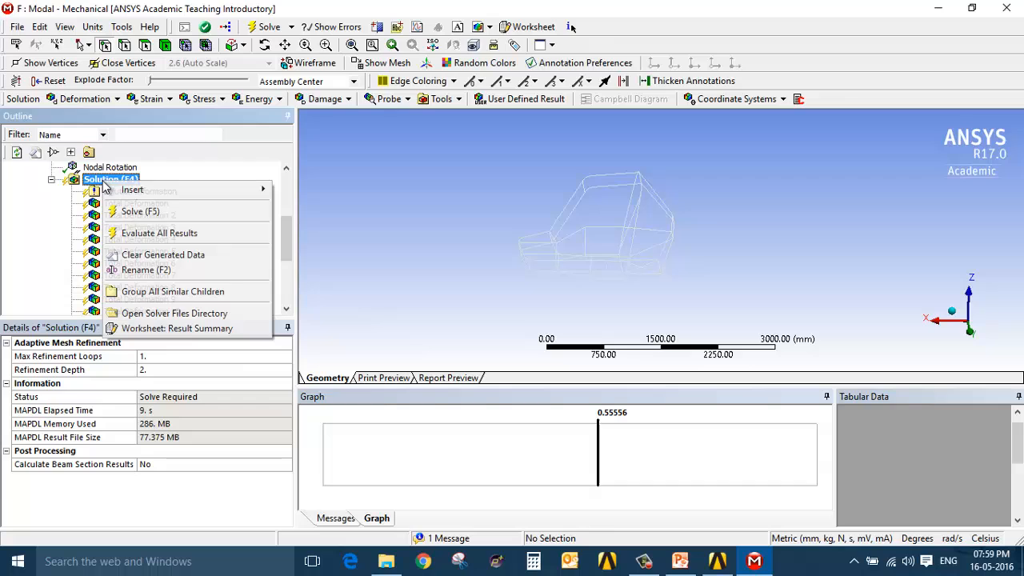
{"action": "left_click", "coordinate": [200, 213]}
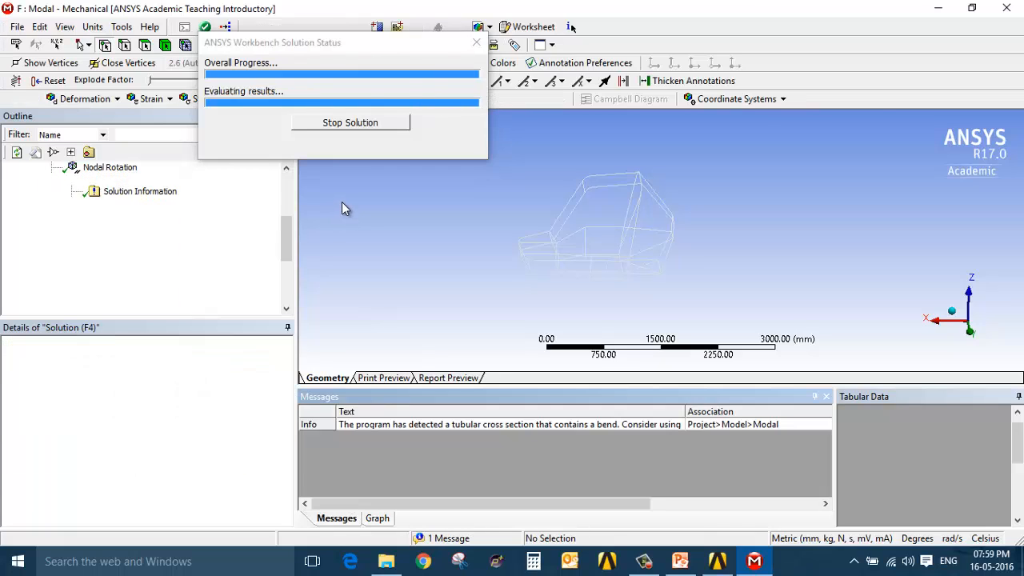
{"action": "left_click", "coordinate": [378, 518]}
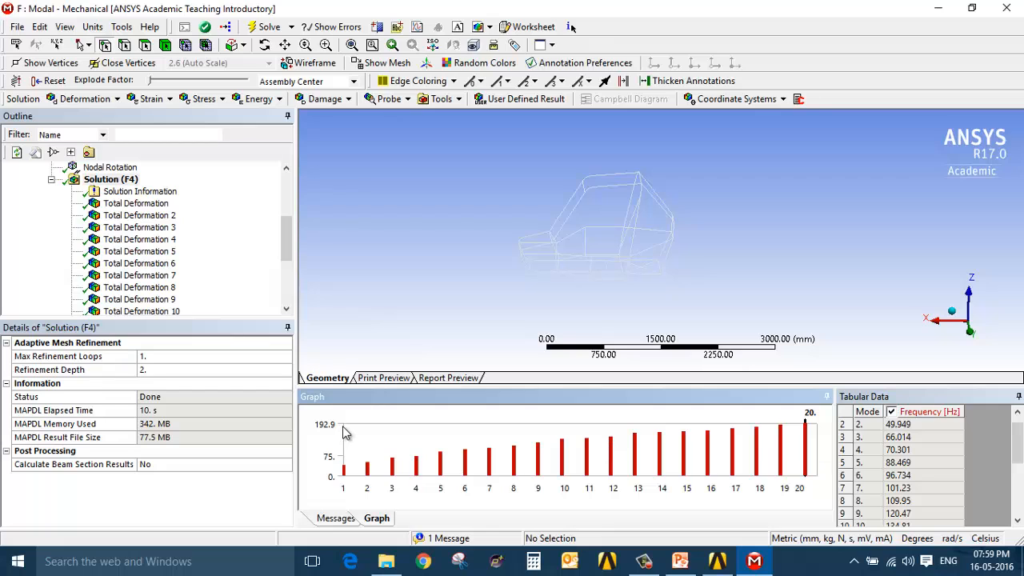
Step: Create mode shape results again for all 20 modes of the constrained solution
{"action": "left_click_drag", "start_coordinate": [347, 433], "coordinate": [880, 472]}
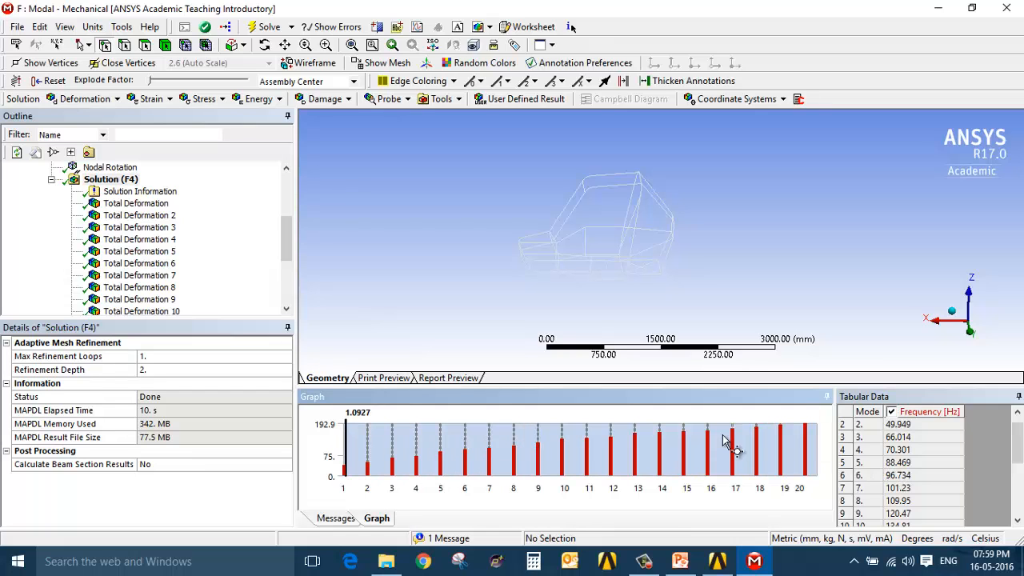
{"action": "right_click", "coordinate": [724, 440]}
{"action": "left_click", "coordinate": [749, 444]}
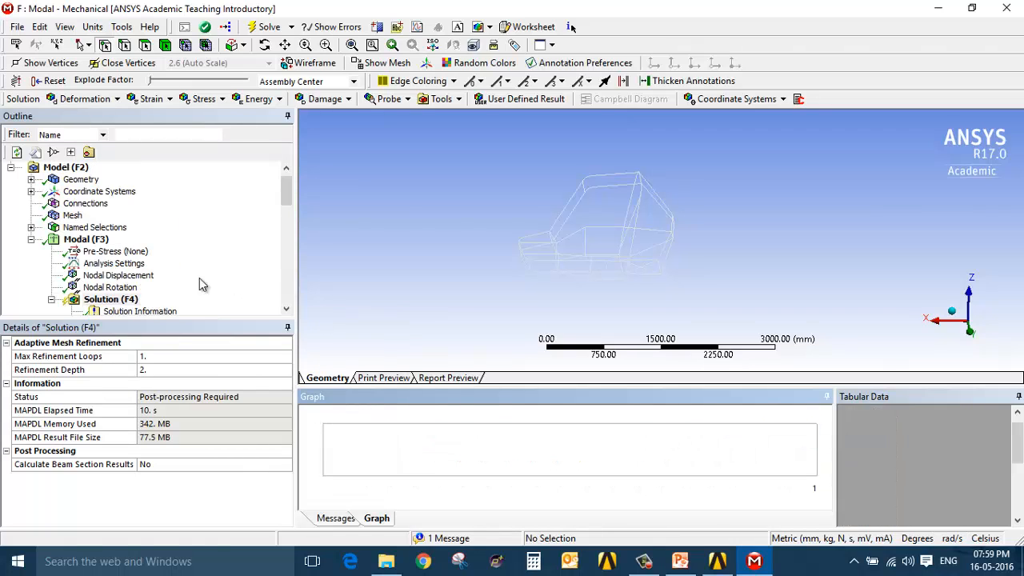
Step: Animate the mode 1 Total Deformation result and inspect the frame's mode shape up close from several angles
{"action": "scroll", "coordinate": [200, 281], "scroll_direction": "down", "scroll_amount": 3}
{"action": "left_click", "coordinate": [157, 217]}
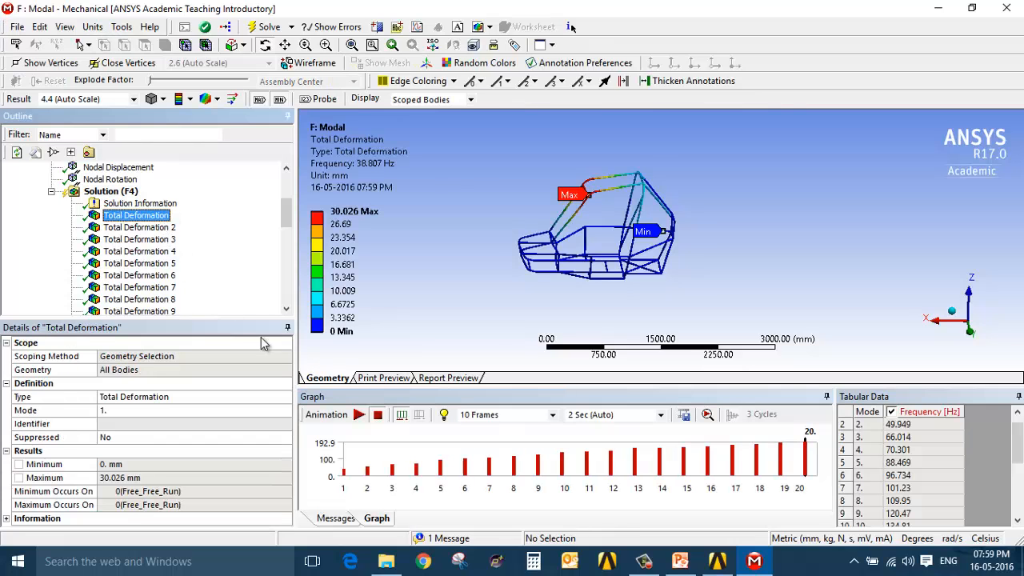
{"action": "left_click", "coordinate": [358, 415]}
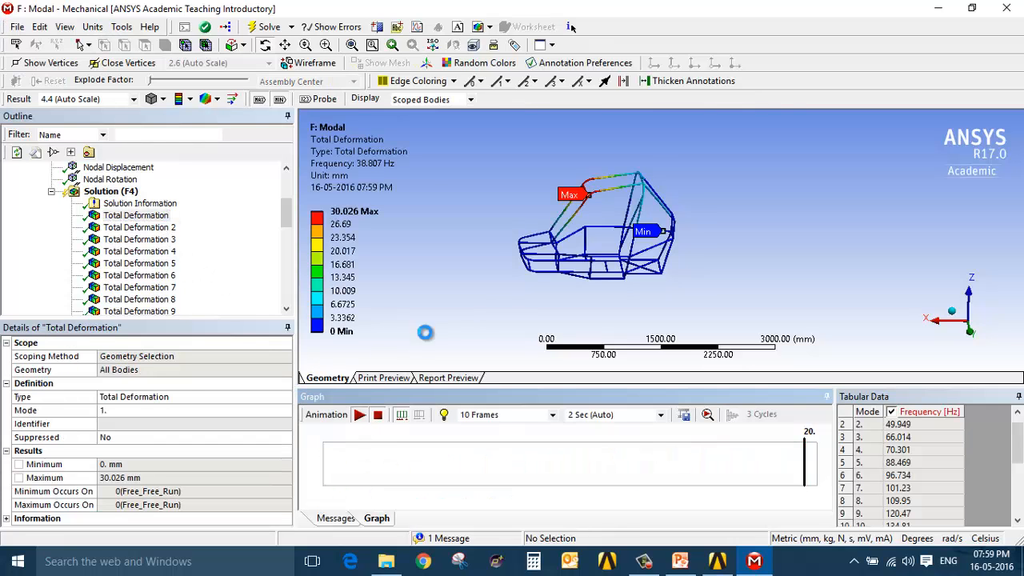
{"action": "left_click_drag", "start_coordinate": [509, 326], "coordinate": [555, 336]}
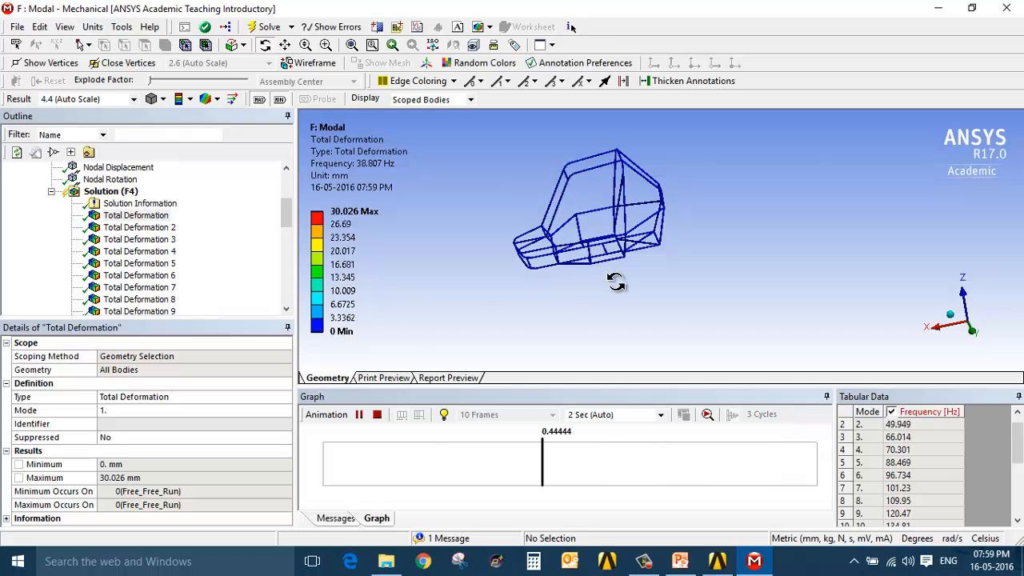
{"action": "left_click_drag", "start_coordinate": [615, 282], "coordinate": [645, 237]}
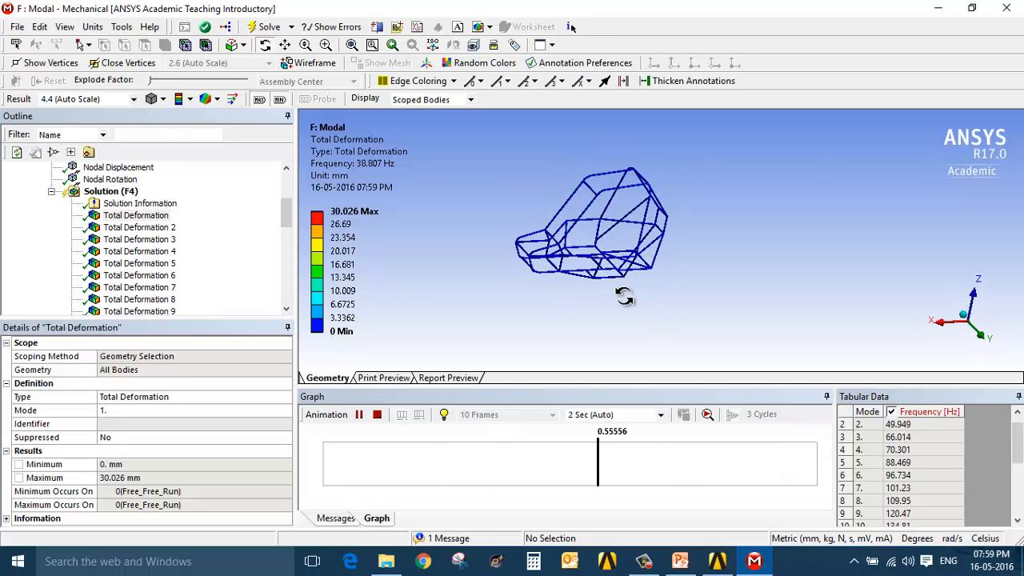
{"action": "middle_click_drag", "start_coordinate": [624, 296], "coordinate": [807, 318]}
{"action": "middle_click_drag", "start_coordinate": [759, 293], "coordinate": [715, 260], "text": "ctrl"}
{"action": "scroll", "coordinate": [716, 260], "scroll_direction": "up", "scroll_amount": 3}
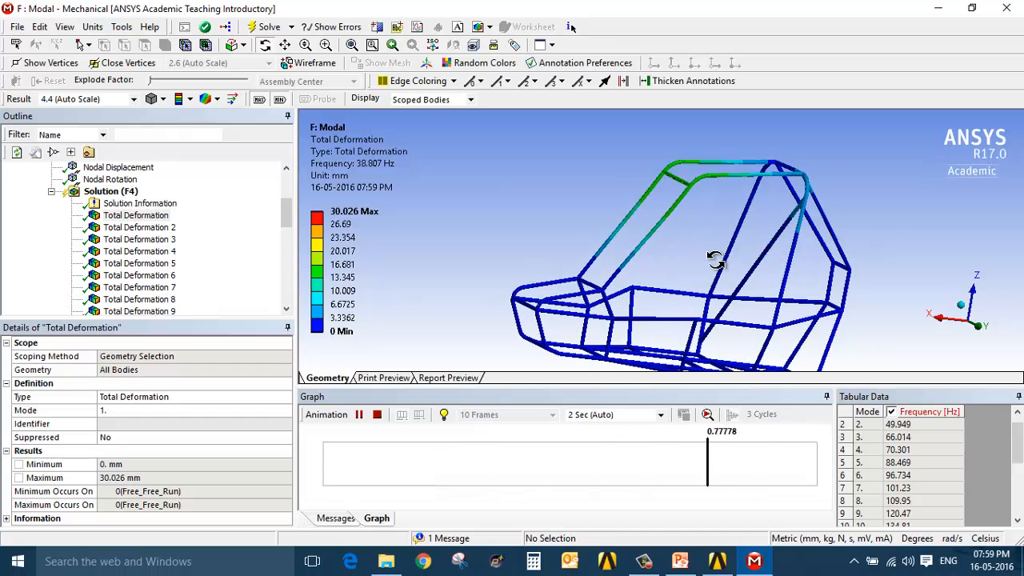
{"action": "left_click_drag", "start_coordinate": [498, 242], "coordinate": [414, 276]}
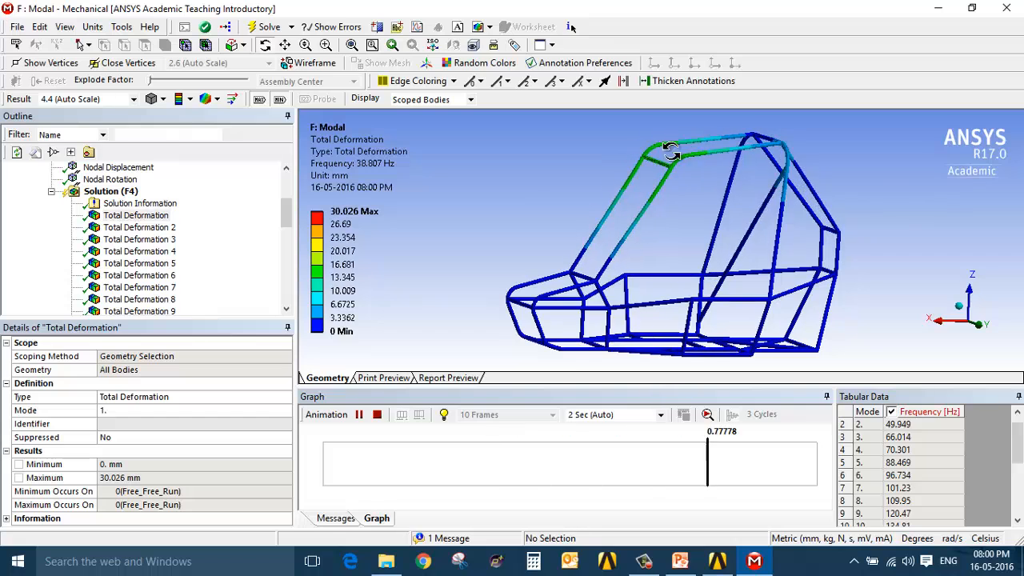
Step: Animate the Total Deformation 3 result and the Total Deformation 11 result to examine their mode shapes on the frame
{"action": "left_click", "coordinate": [139, 239]}
{"action": "left_click", "coordinate": [358, 416]}
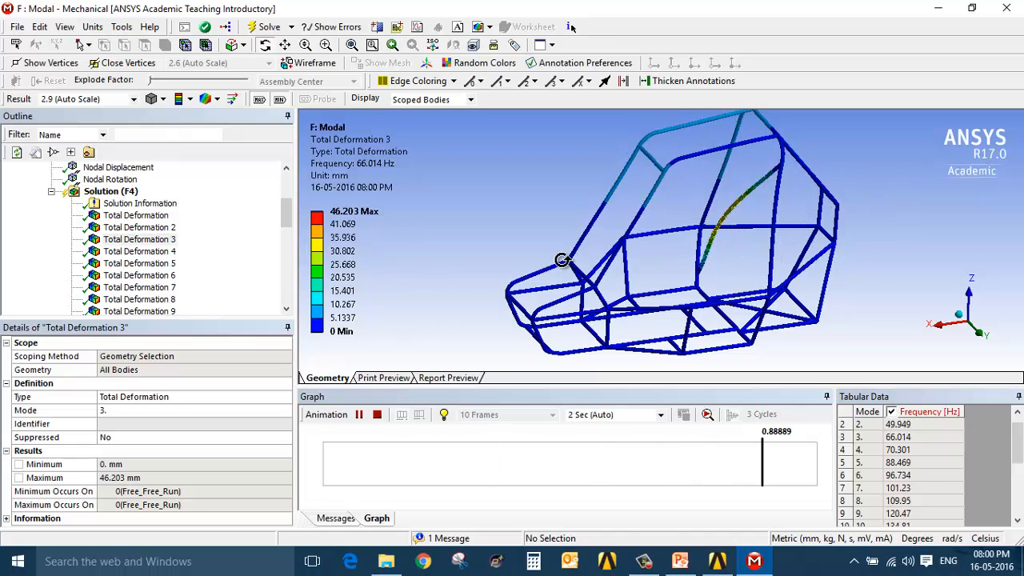
{"action": "scroll", "coordinate": [157, 280], "scroll_direction": "down", "scroll_amount": 2}
{"action": "left_click", "coordinate": [148, 264]}
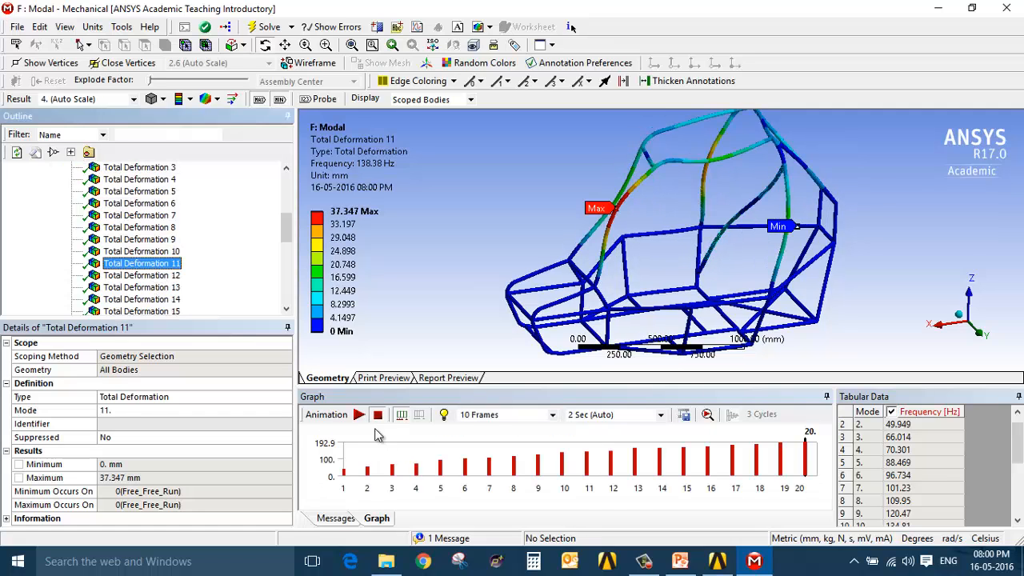
{"action": "left_click", "coordinate": [360, 414]}
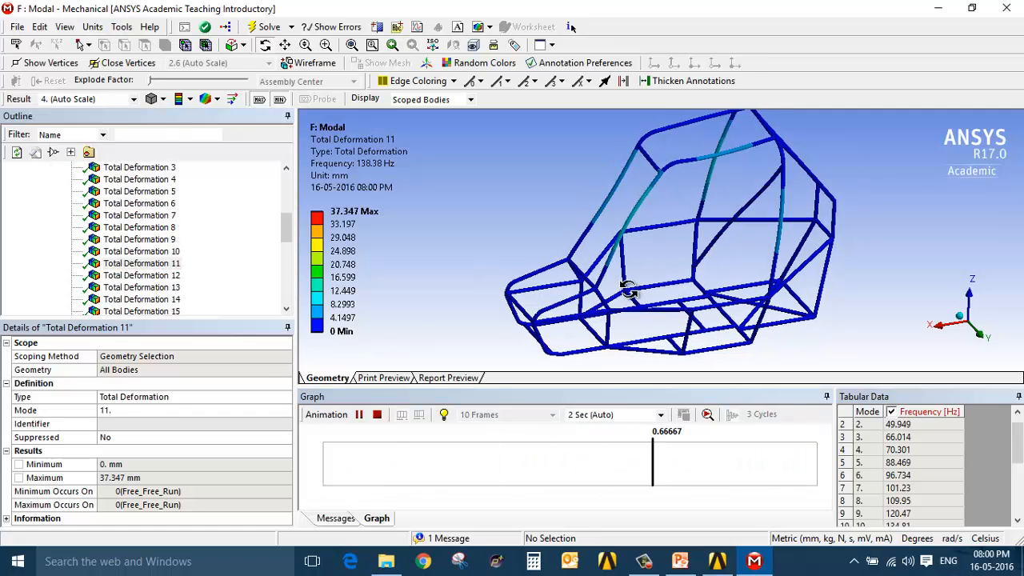
{"action": "mouse_move", "coordinate": [617, 269]}
{"action": "middle_mouse_down"}
{"action": "mouse_move", "coordinate": [616, 247]}
{"action": "mouse_move", "coordinate": [603, 247]}
{"action": "mouse_move", "coordinate": [602, 255]}
{"action": "mouse_move", "coordinate": [604, 245]}
{"action": "mouse_move", "coordinate": [629, 256]}
{"action": "middle_mouse_up"}
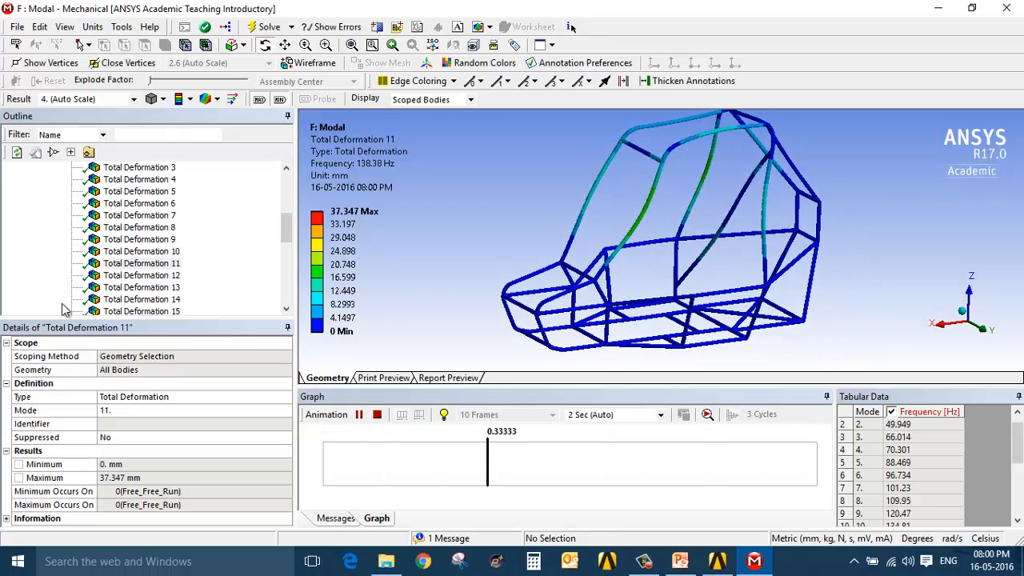
Step: Animate the Total Deformation 15 result to examine its mode shape on the frame
{"action": "scroll", "coordinate": [128, 299], "scroll_direction": "down", "scroll_amount": 5}
{"action": "left_click", "coordinate": [136, 287]}
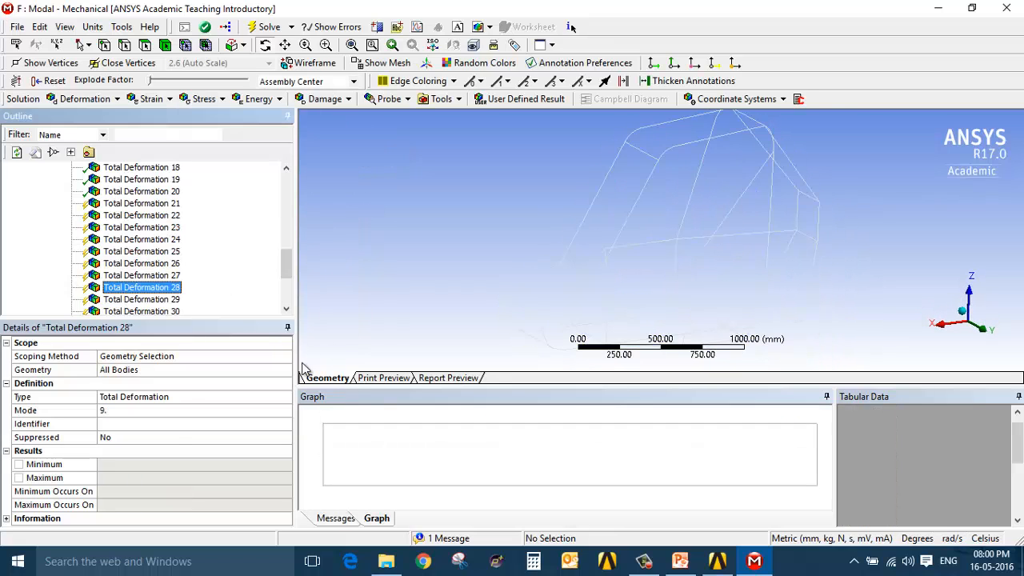
{"action": "scroll", "coordinate": [140, 237], "scroll_direction": "up", "scroll_amount": 3}
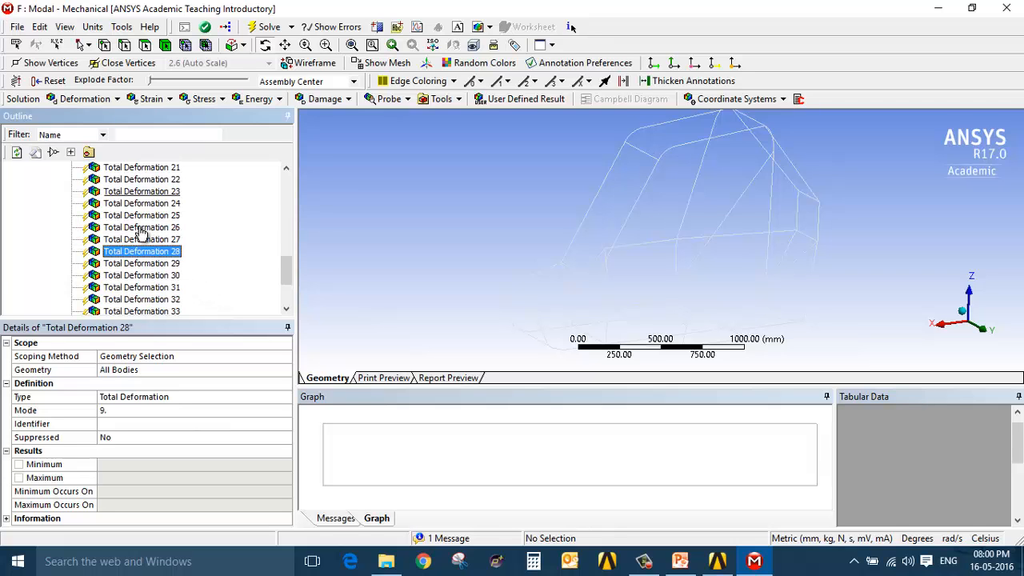
{"action": "left_click", "coordinate": [140, 228]}
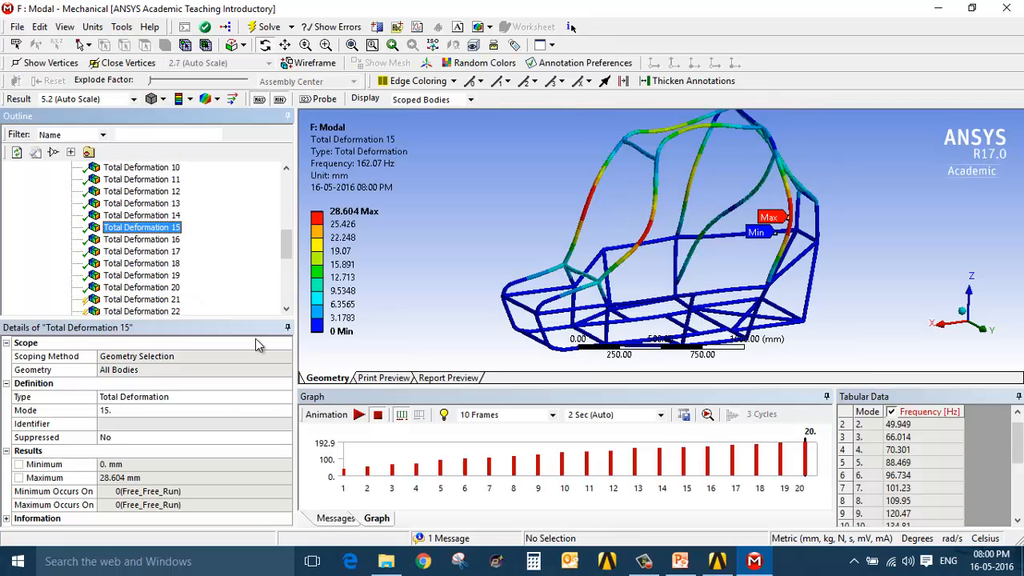
{"action": "left_click", "coordinate": [358, 414]}
Step: Animate the Total Deformation 20 result and the Total Deformation 18 result, inspecting both mode shapes on the frame from different angles
{"action": "left_click", "coordinate": [143, 289]}
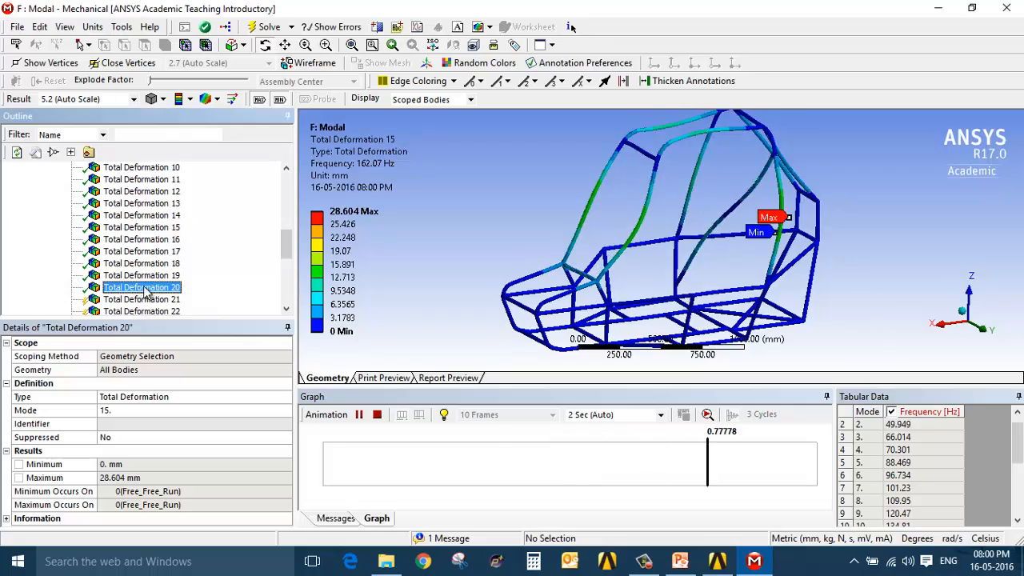
{"action": "left_click", "coordinate": [361, 414]}
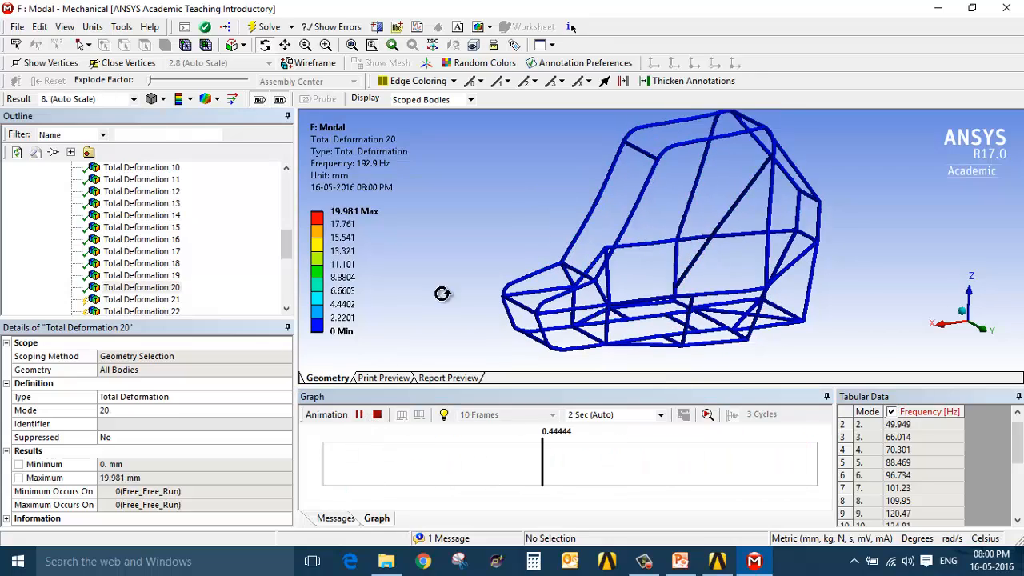
{"action": "left_click_drag", "start_coordinate": [476, 288], "coordinate": [661, 296]}
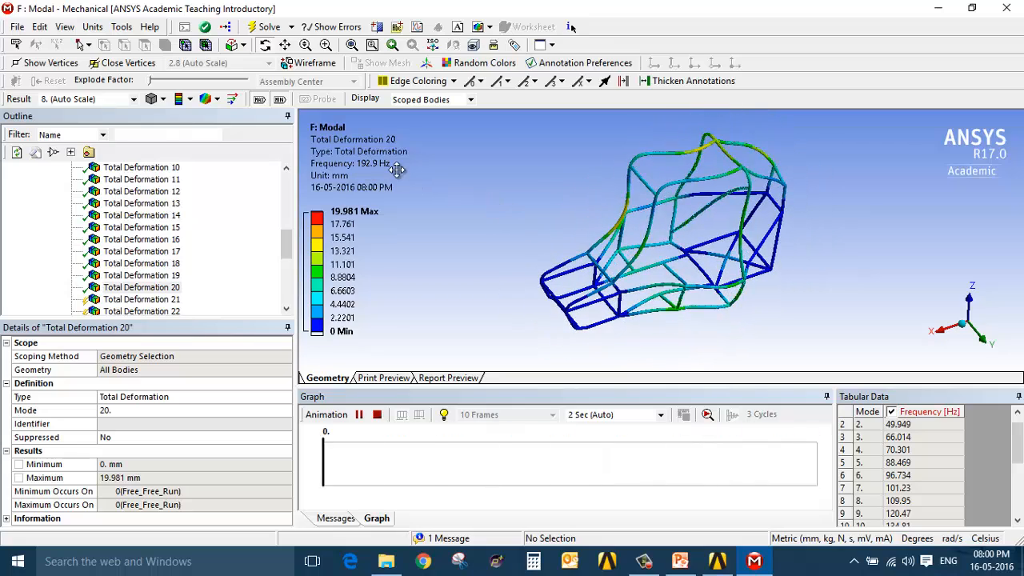
{"action": "left_click", "coordinate": [174, 266]}
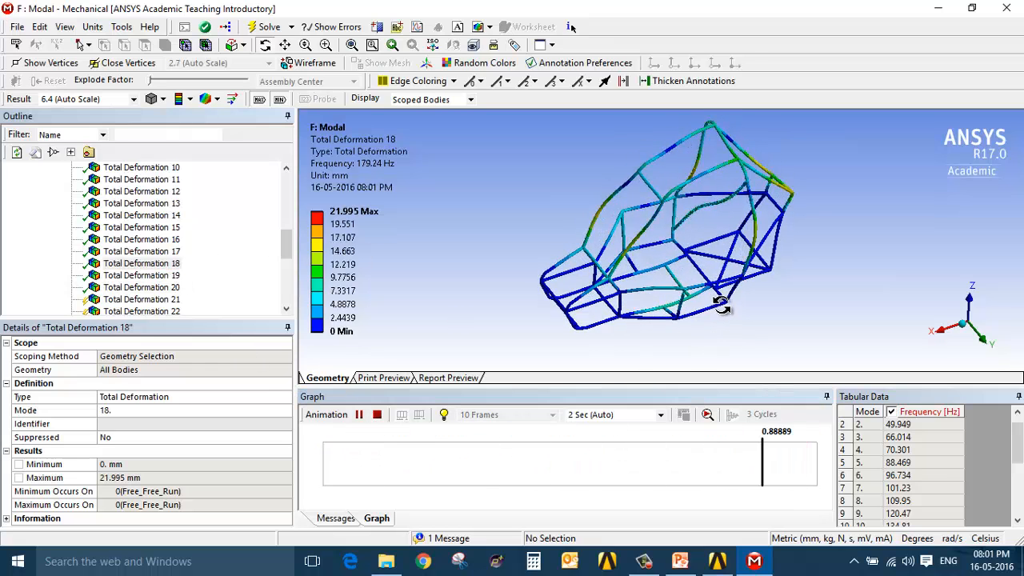
{"action": "left_click_drag", "start_coordinate": [685, 304], "coordinate": [622, 293]}
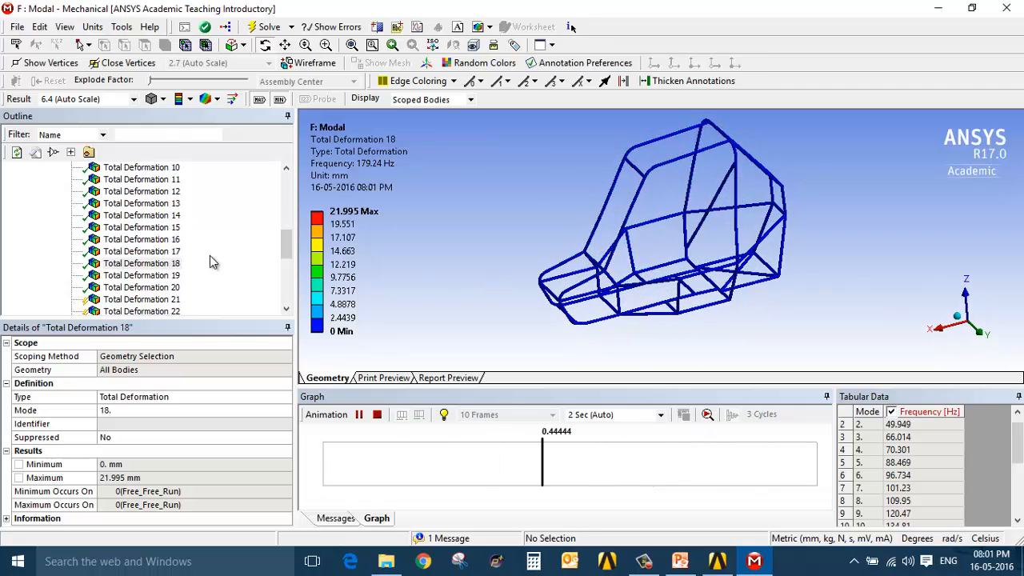
Step: Animate the Total Deformation 7 result, inspect the deforming floor of the frame, and close Mechanical to return to the Workbench project schematic
{"action": "scroll", "coordinate": [160, 240], "scroll_direction": "up", "scroll_amount": 2}
{"action": "left_click", "coordinate": [140, 203]}
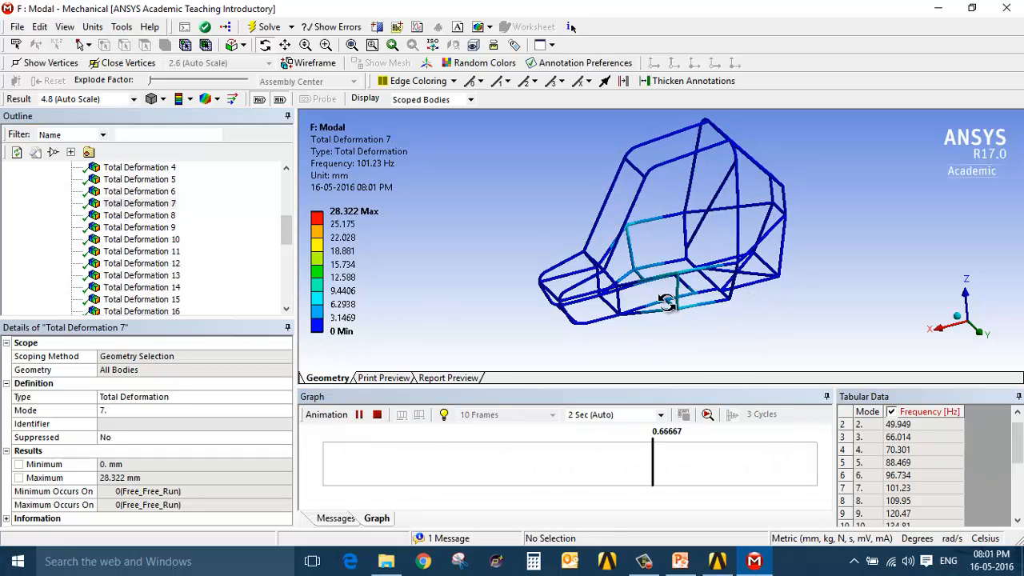
{"action": "left_click_drag", "start_coordinate": [498, 340], "coordinate": [561, 253]}
{"action": "mouse_move", "coordinate": [574, 253]}
{"action": "middle_mouse_down"}
{"action": "mouse_move", "coordinate": [546, 261]}
{"action": "mouse_move", "coordinate": [555, 272]}
{"action": "mouse_move", "coordinate": [599, 215]}
{"action": "mouse_move", "coordinate": [583, 213]}
{"action": "mouse_move", "coordinate": [807, 323]}
{"action": "mouse_move", "coordinate": [500, 225]}
{"action": "mouse_move", "coordinate": [544, 264]}
{"action": "mouse_move", "coordinate": [633, 282]}
{"action": "mouse_move", "coordinate": [567, 279]}
{"action": "mouse_move", "coordinate": [625, 313]}
{"action": "mouse_move", "coordinate": [723, 279]}
{"action": "mouse_move", "coordinate": [492, 222]}
{"action": "mouse_move", "coordinate": [477, 231]}
{"action": "mouse_move", "coordinate": [592, 258]}
{"action": "mouse_move", "coordinate": [559, 256]}
{"action": "mouse_move", "coordinate": [571, 263]}
{"action": "middle_mouse_up"}
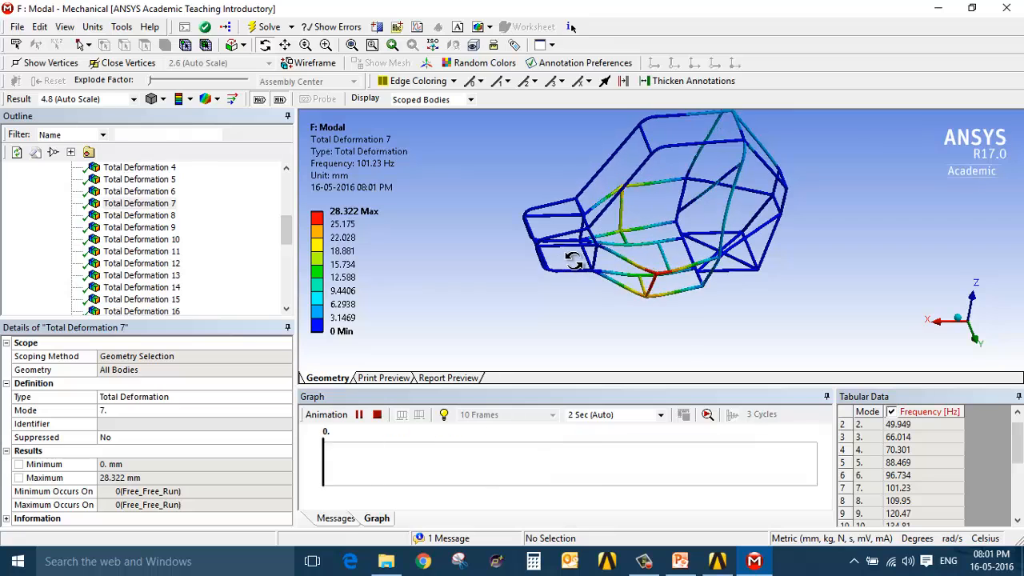
{"action": "left_click", "coordinate": [1007, 8]}
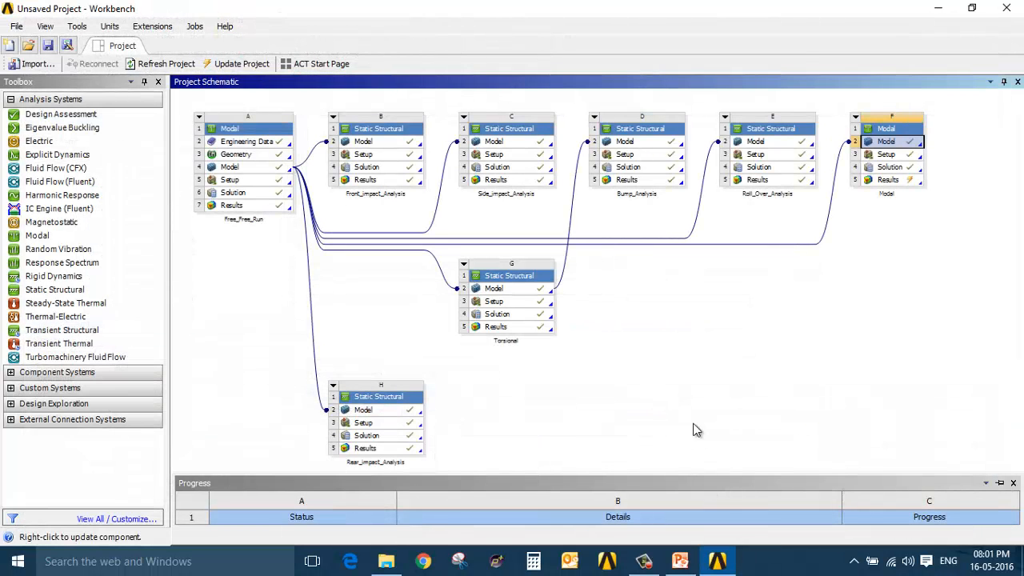